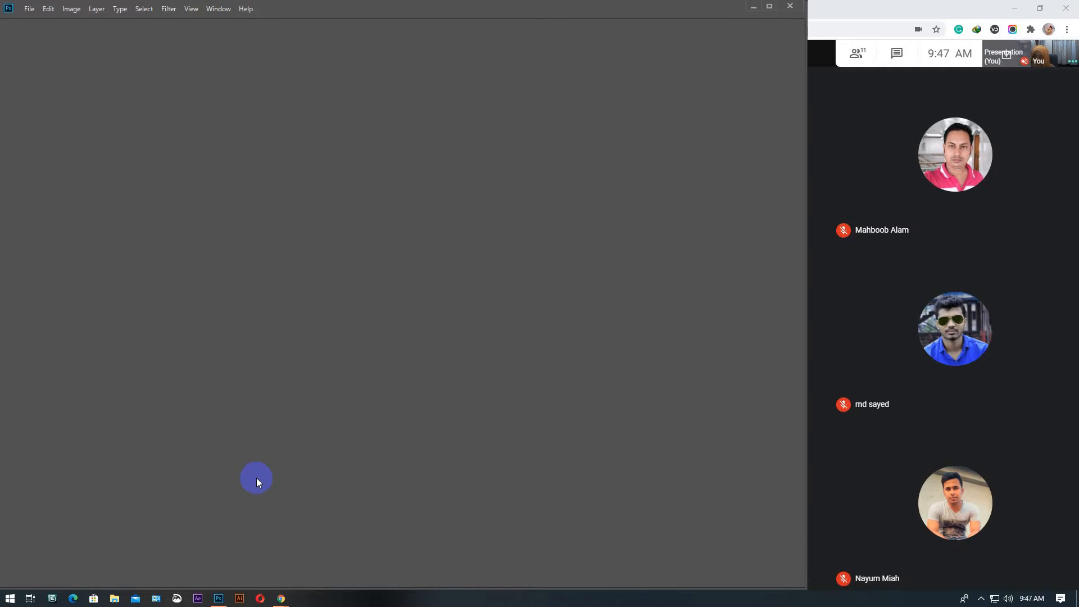
Switch to Google Meet, show the call's participant list, and return to Photoshop
left_click(837, 55)
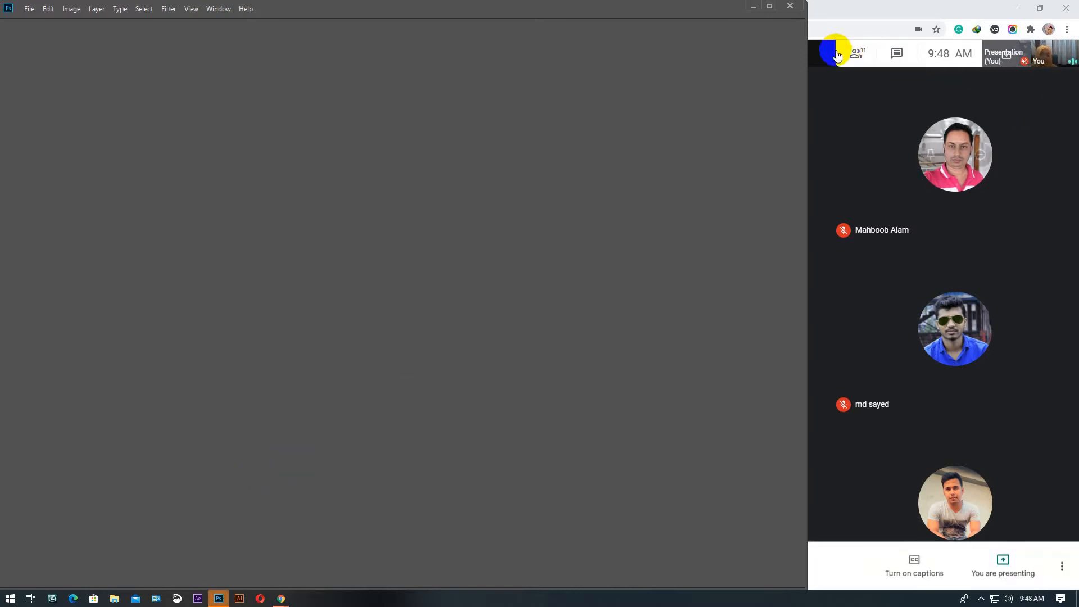
left_click(855, 50)
left_click(855, 55)
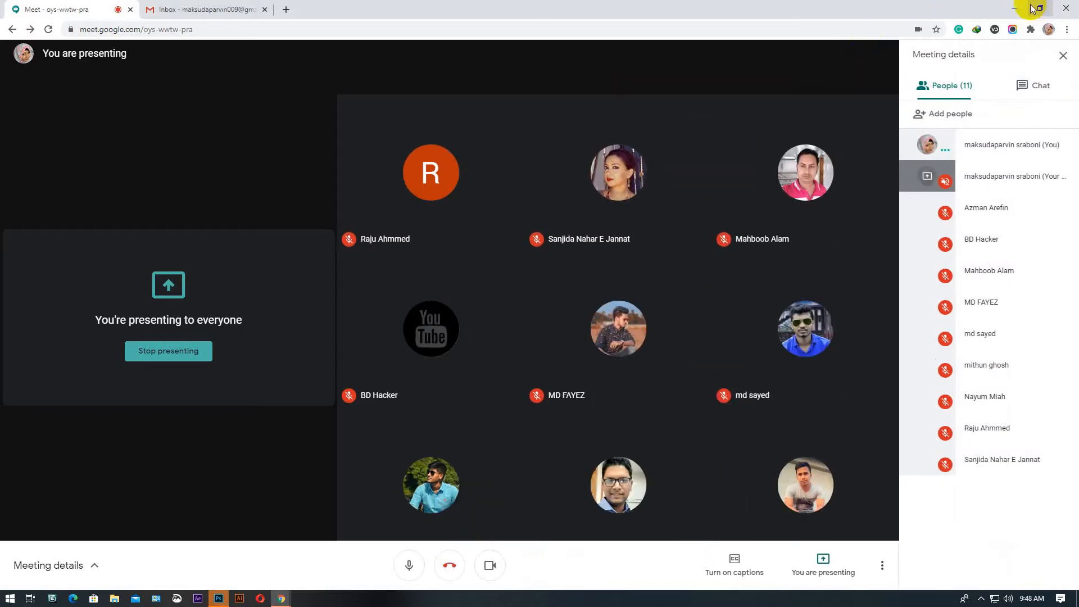
left_click(218, 599)
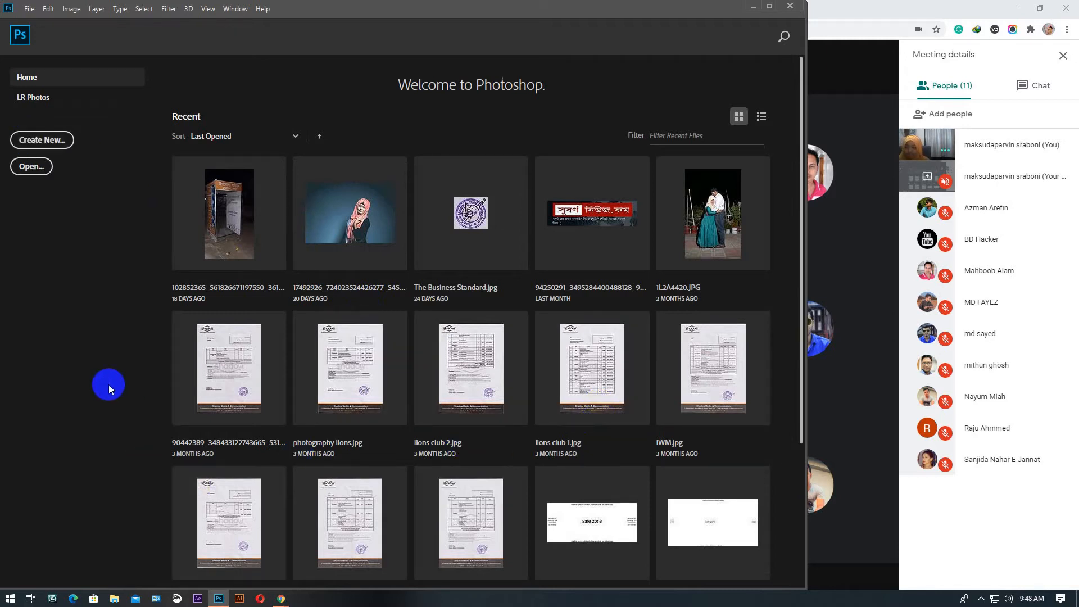
Create a new 7 x 5 inch RGB document named class-2 at 72 pixels/inch with a white background
key("ctrl+n")
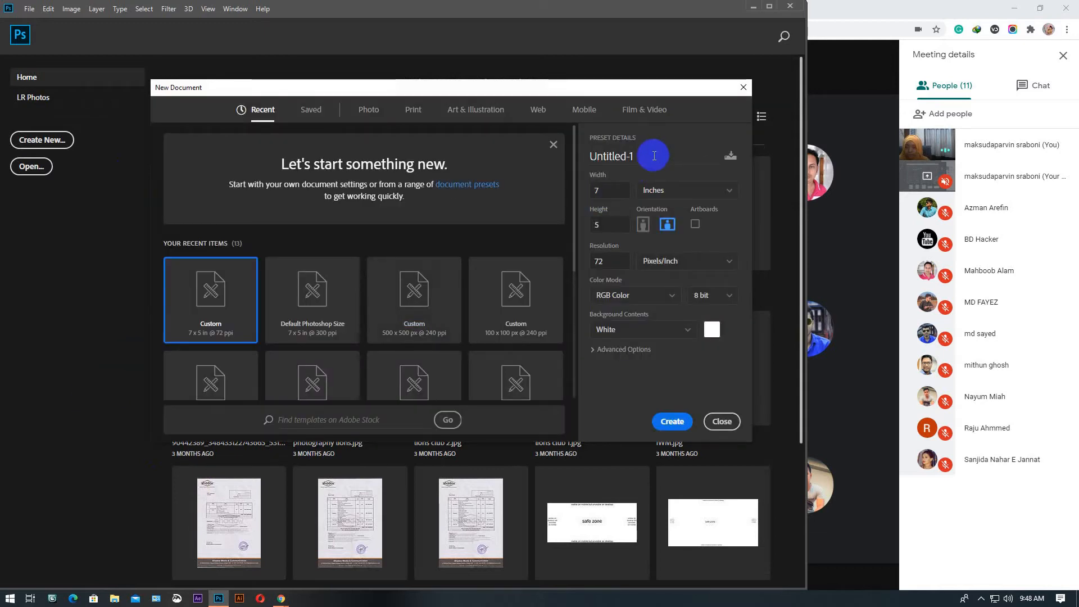
left_click(627, 158)
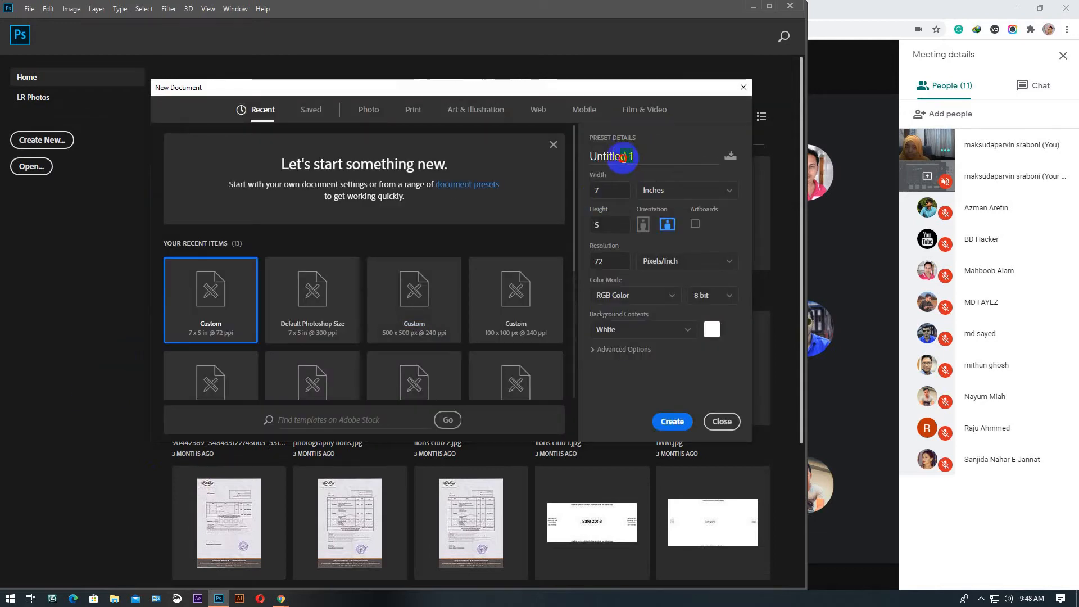
left_click_drag(629, 158, 575, 157)
type("Class")
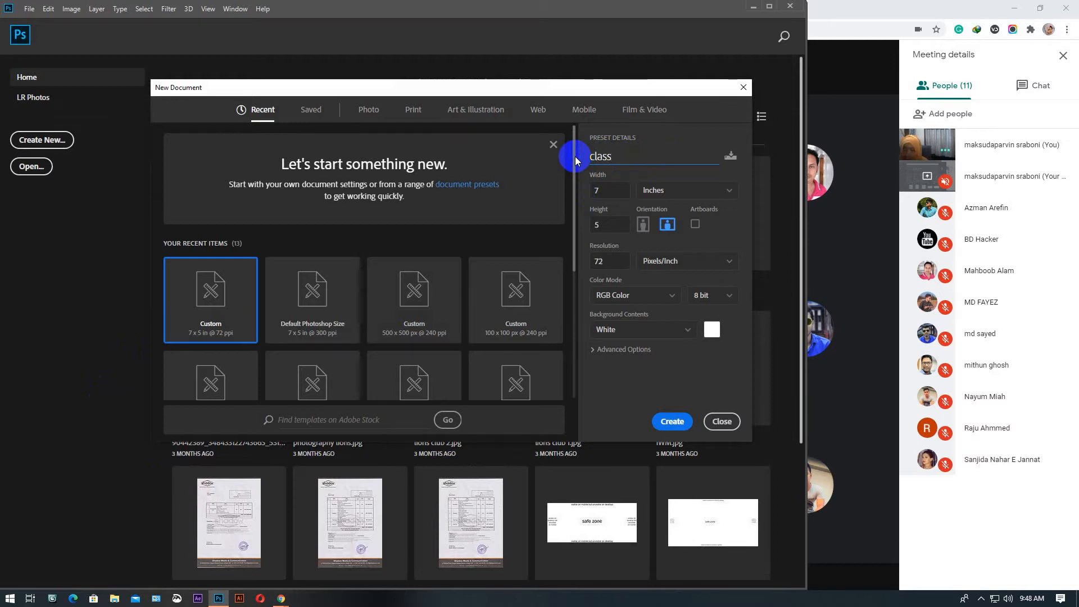
type("-2")
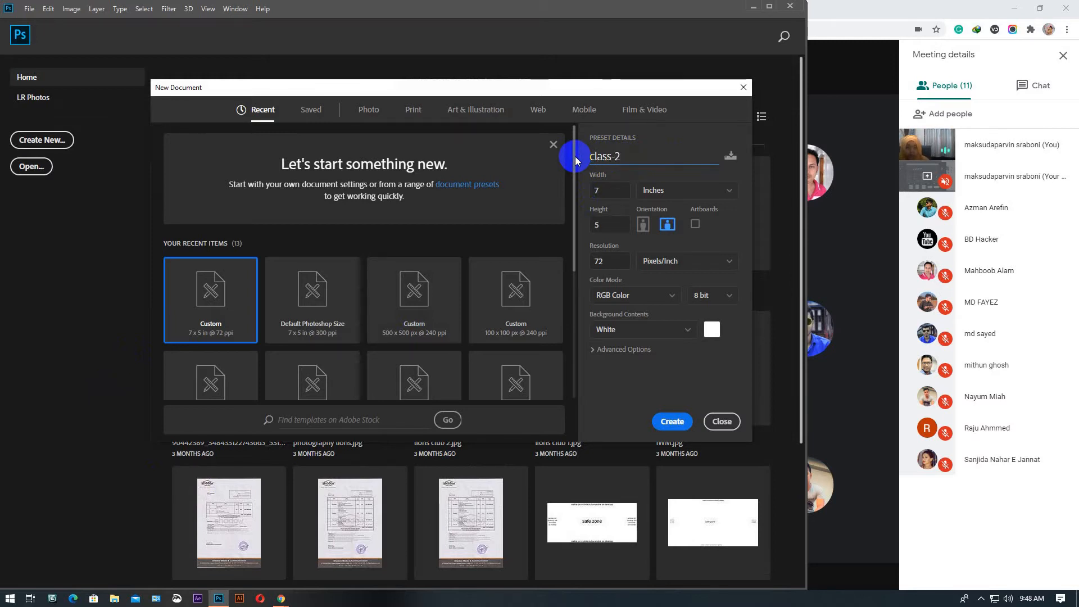
left_click(672, 421)
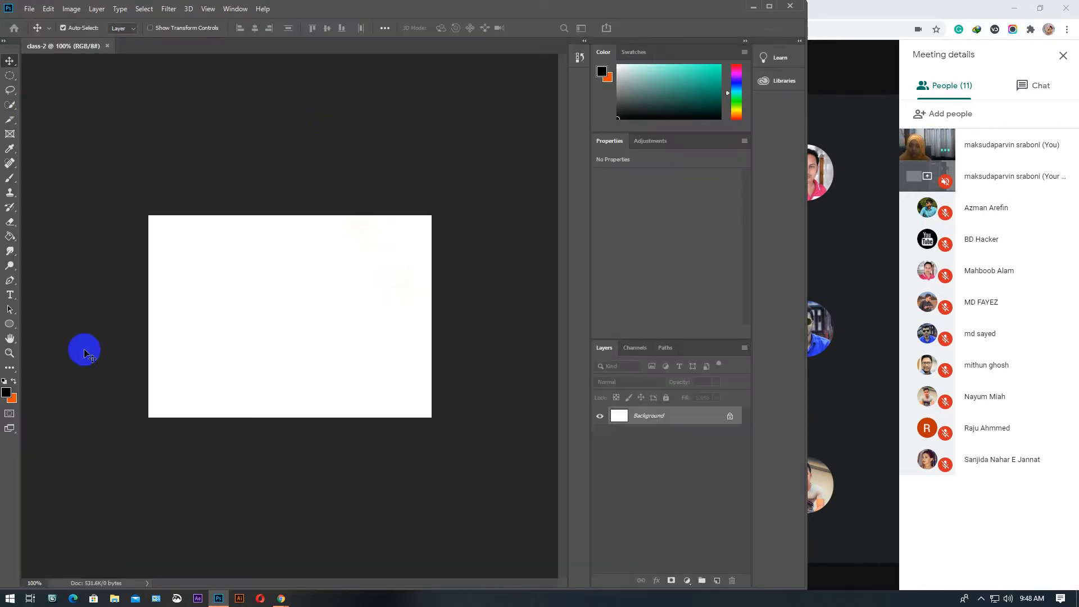
Select the Quick Selection Tool and reset the foreground and background colors to the default black and white
scroll(275, 291, "up", 4)
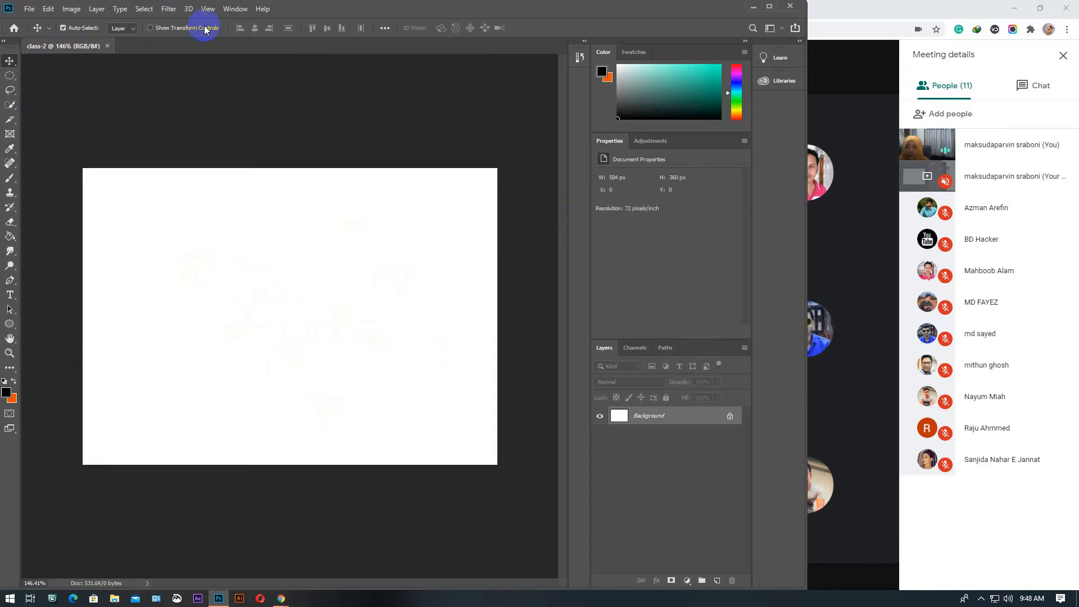
left_click(9, 62)
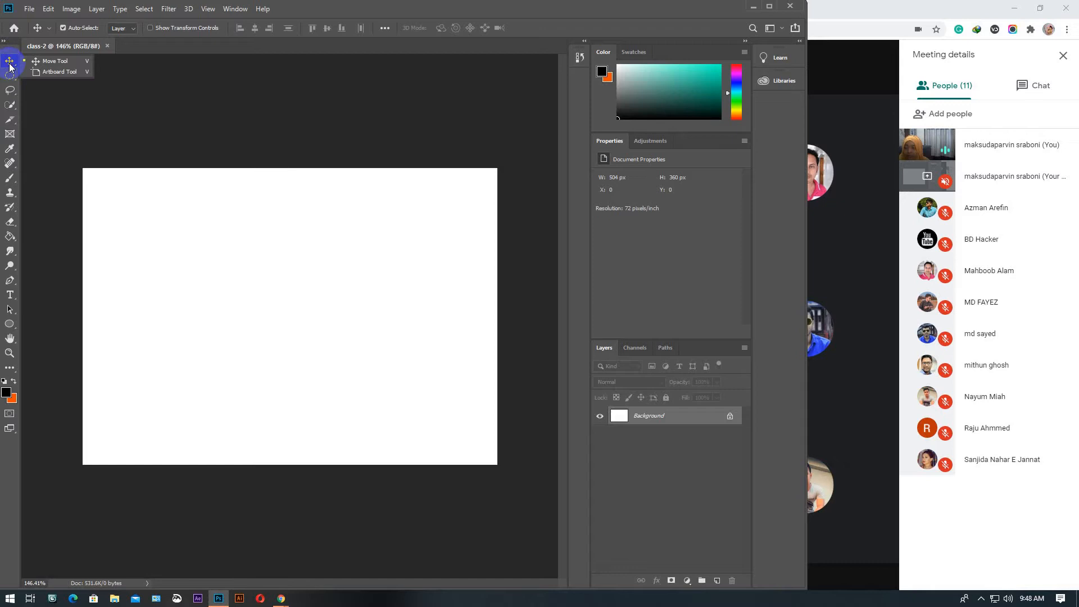
left_click(9, 106)
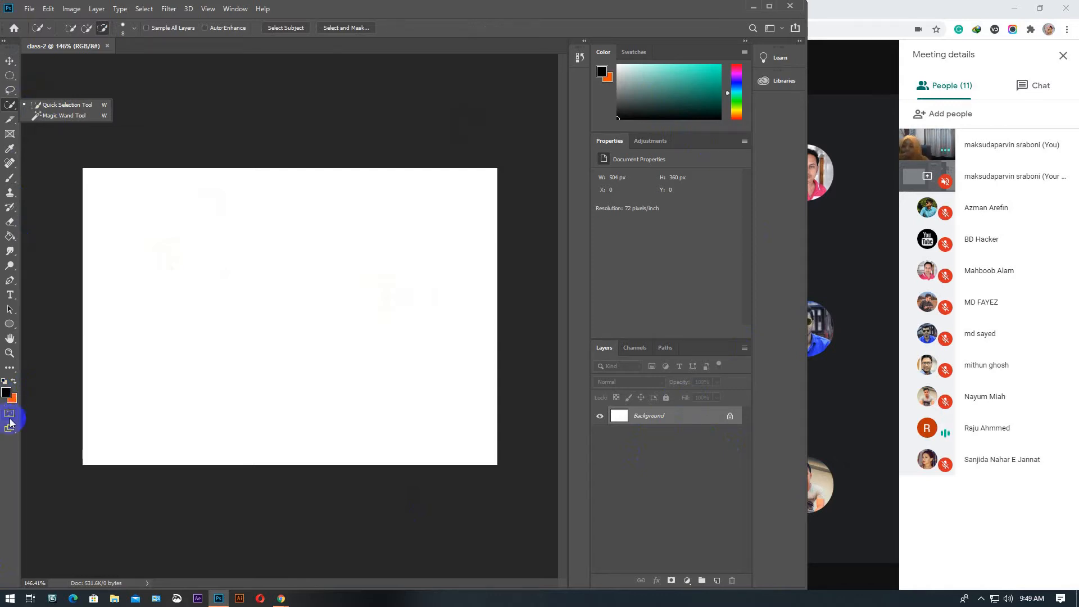
left_click(4, 382)
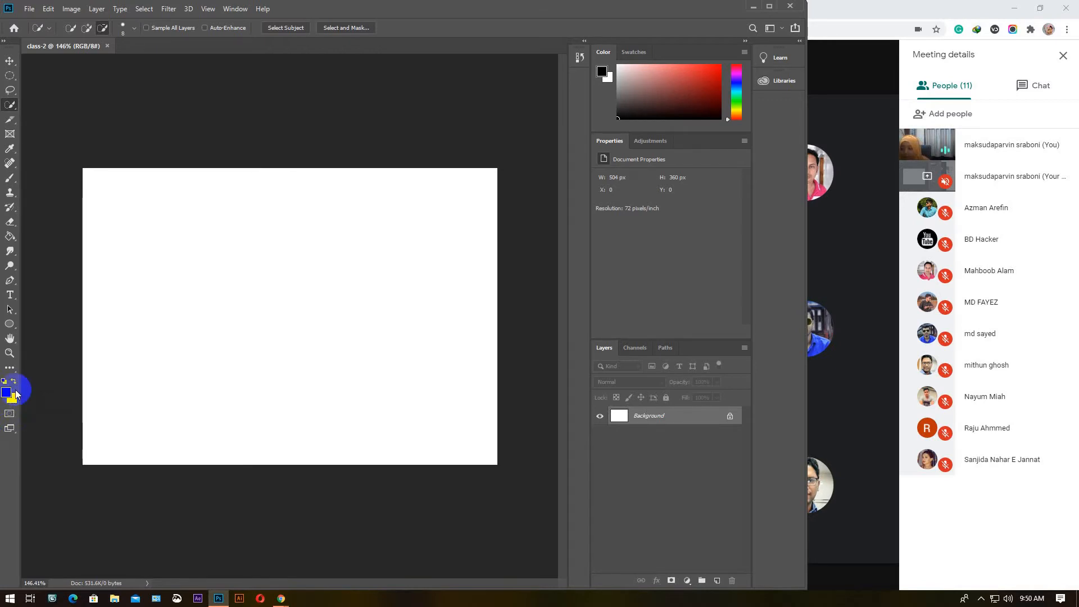
key("d")
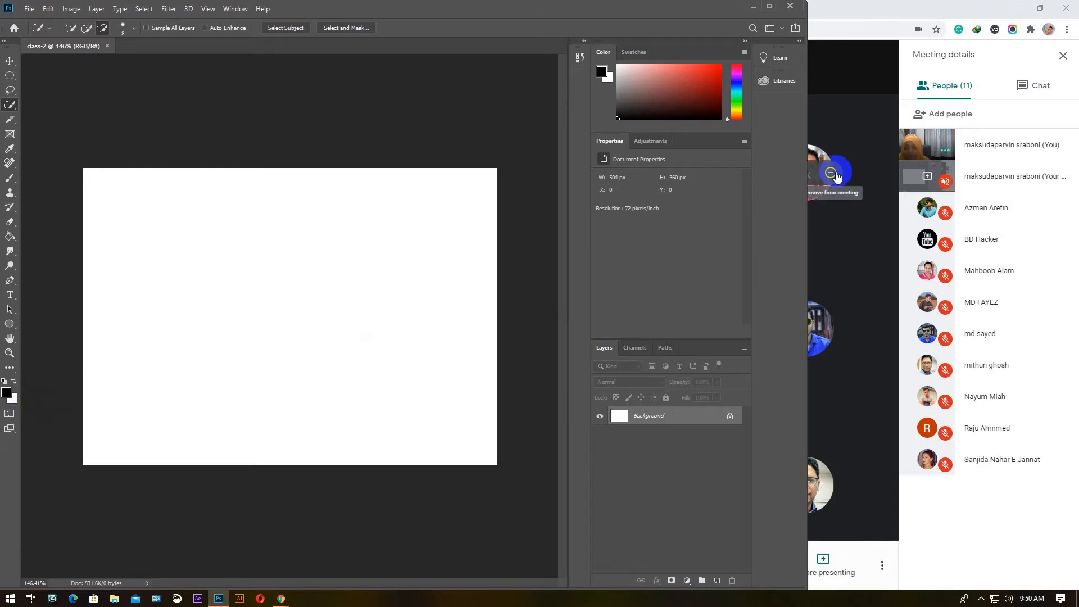
Check the Google Meet call window and return to Photoshop
left_click(851, 268)
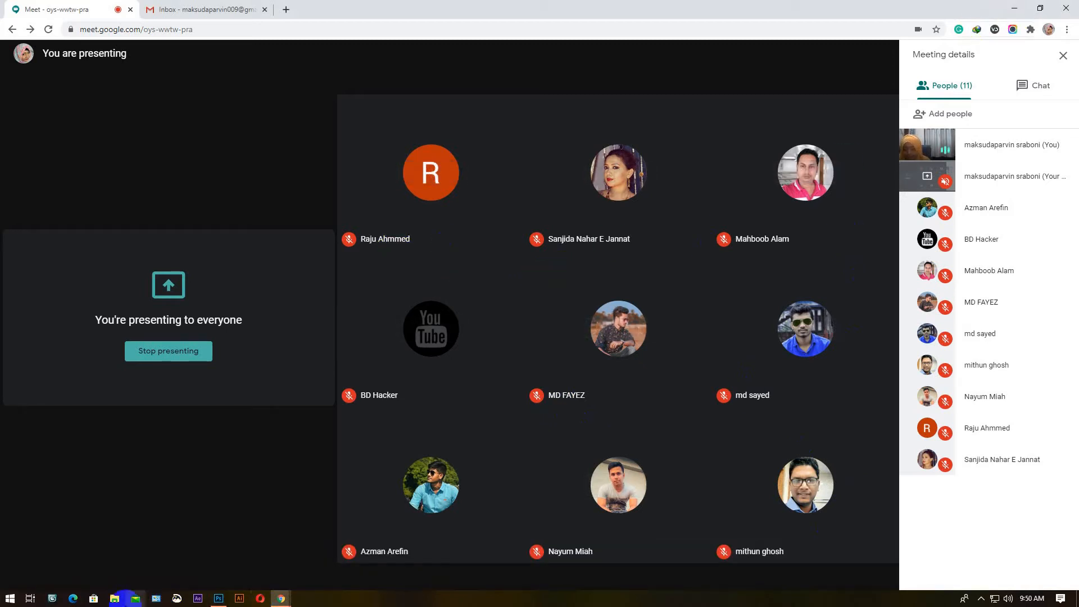
left_click(219, 598)
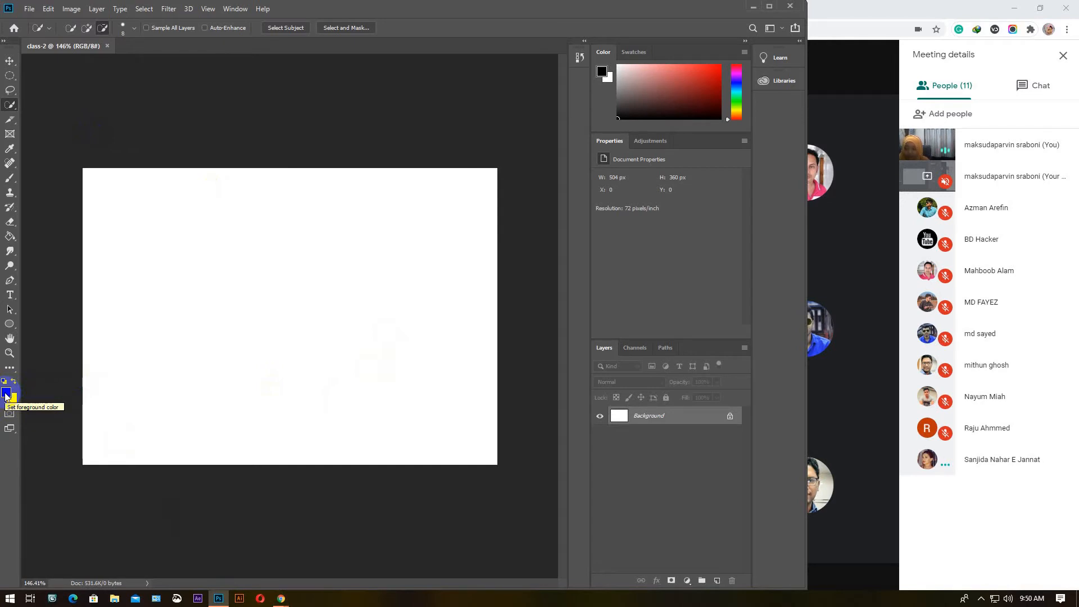
View the foreground and background Color Pickers in turn and close each without changing the color
left_click(5, 393)
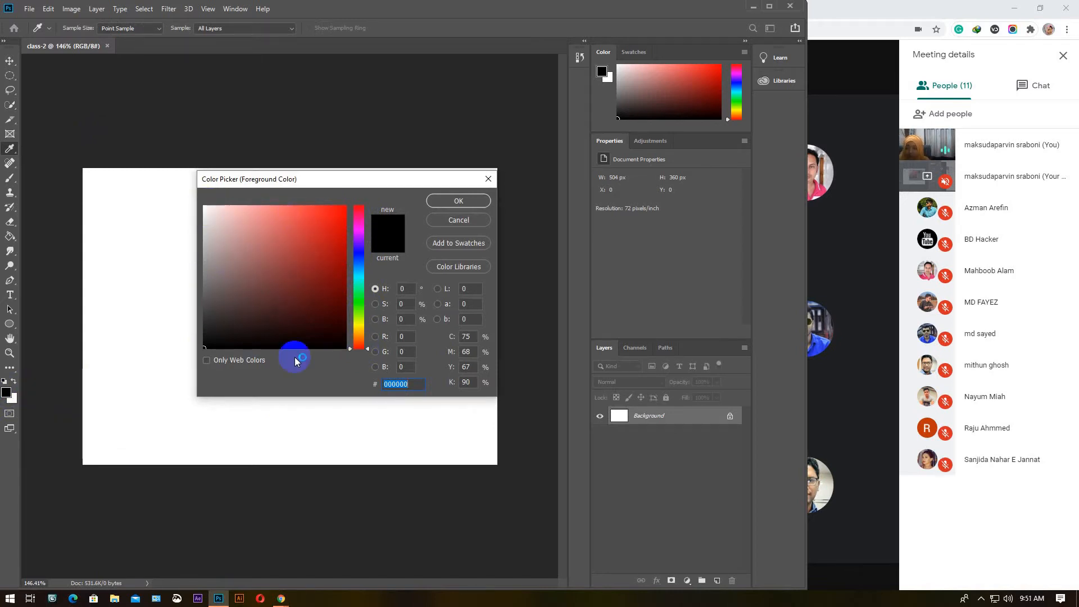
left_click(441, 220)
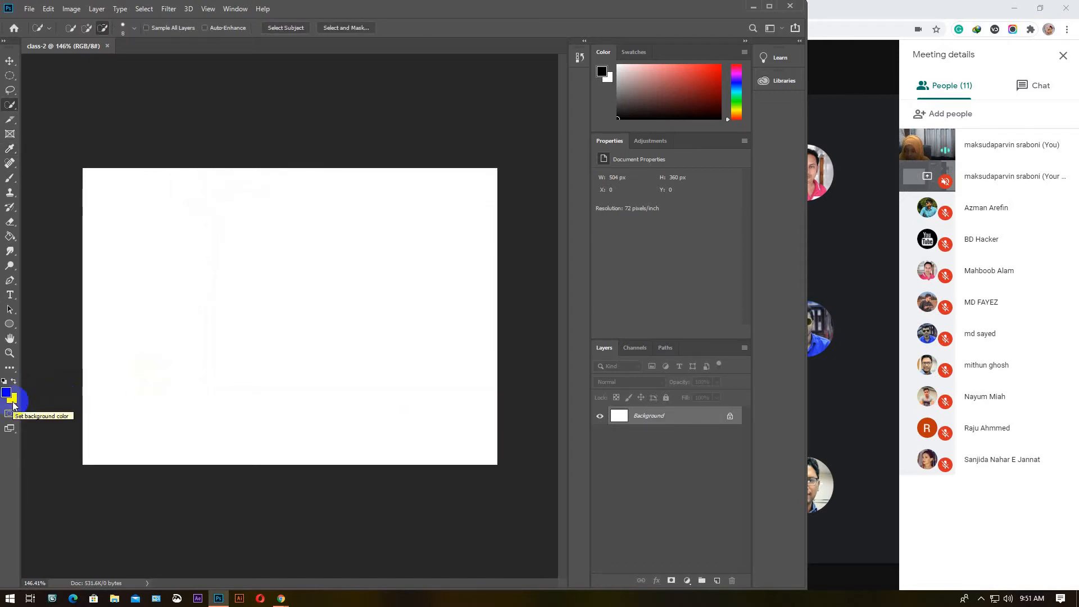
left_click(13, 400)
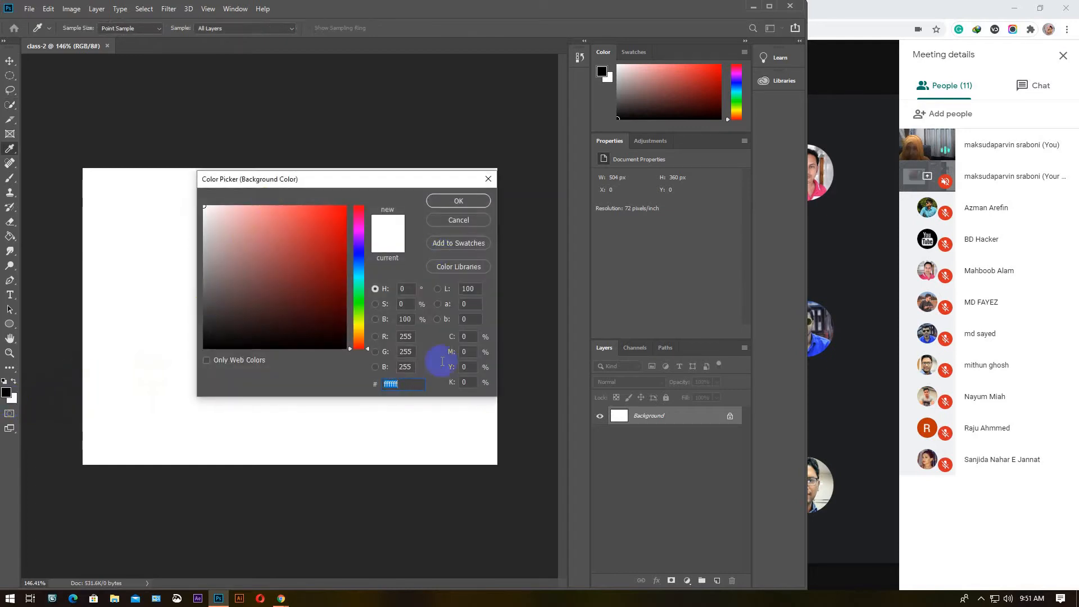
left_click(461, 223)
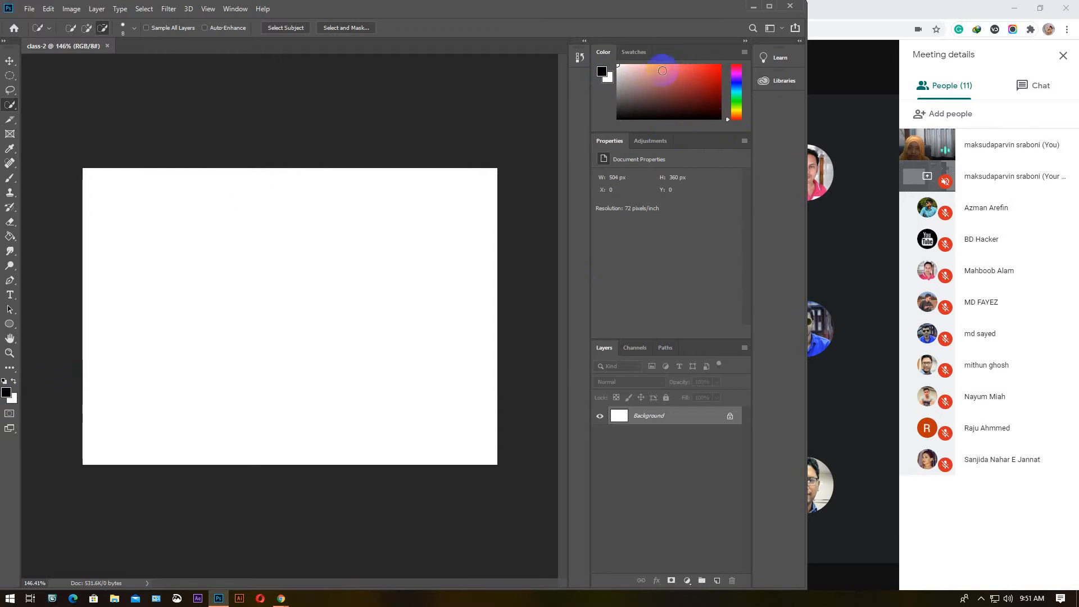
Set the background color to a dark red and the foreground color to a dark purple
left_click(687, 76)
mouse_move(686, 76)
left_mouse_down()
mouse_move(701, 76)
mouse_move(692, 91)
left_mouse_up()
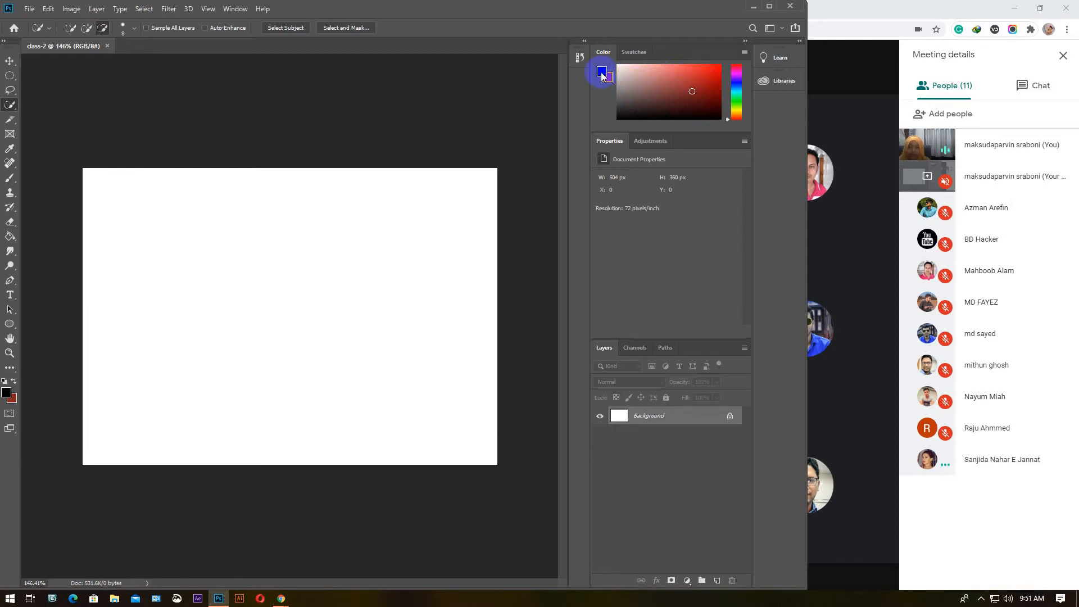
left_click(639, 72)
left_click(623, 68)
left_click(626, 98)
left_click(657, 106)
mouse_move(738, 91)
left_mouse_down()
mouse_move(737, 116)
mouse_move(740, 80)
left_mouse_up()
left_click(712, 106)
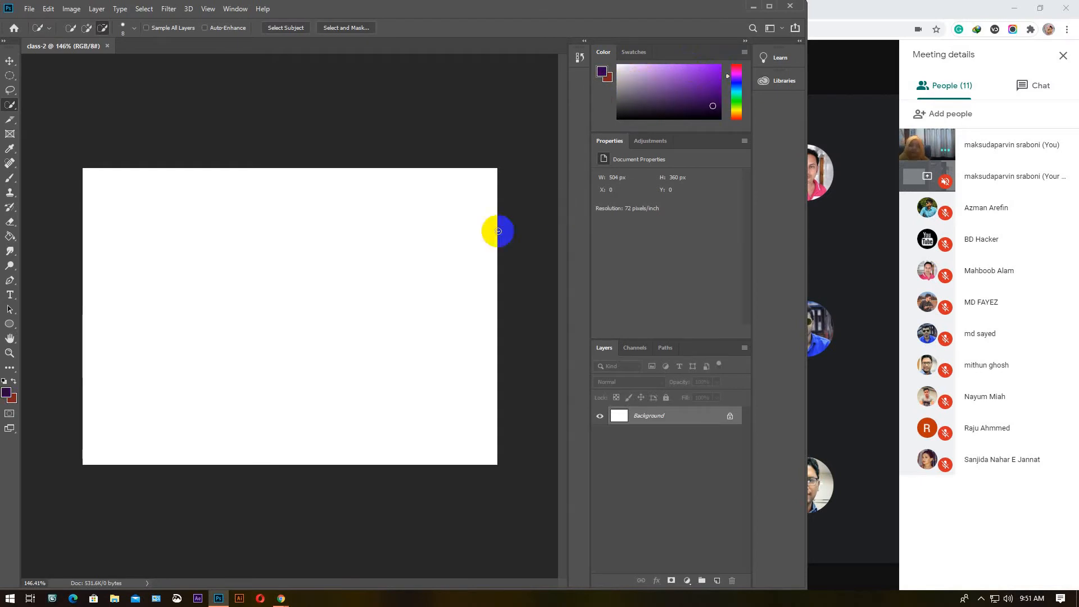
Activate the Move Tool and maximize the Photoshop window
left_click(7, 59)
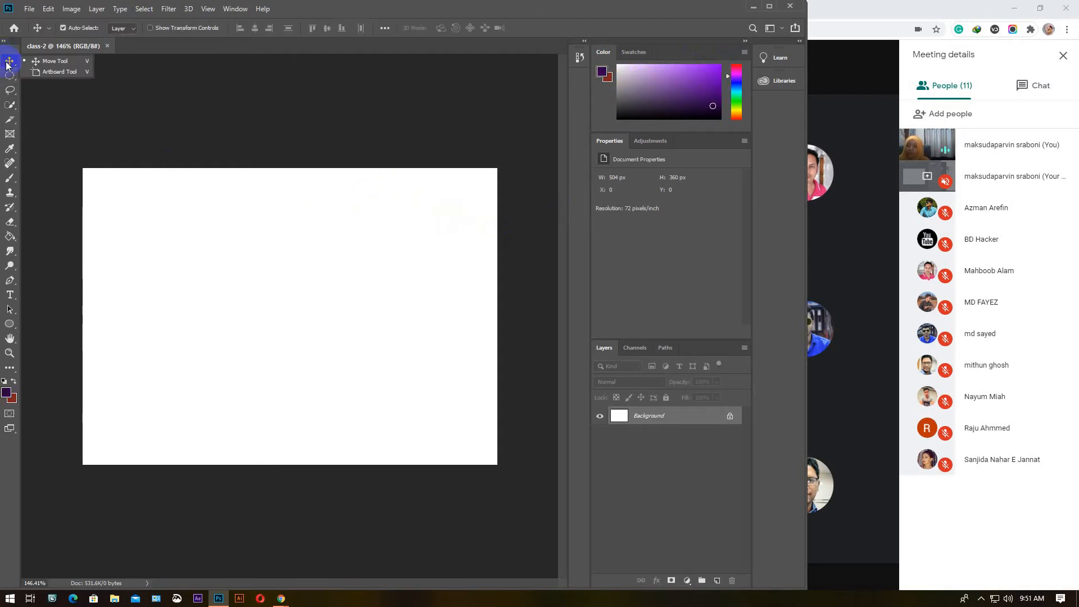
left_click(56, 62)
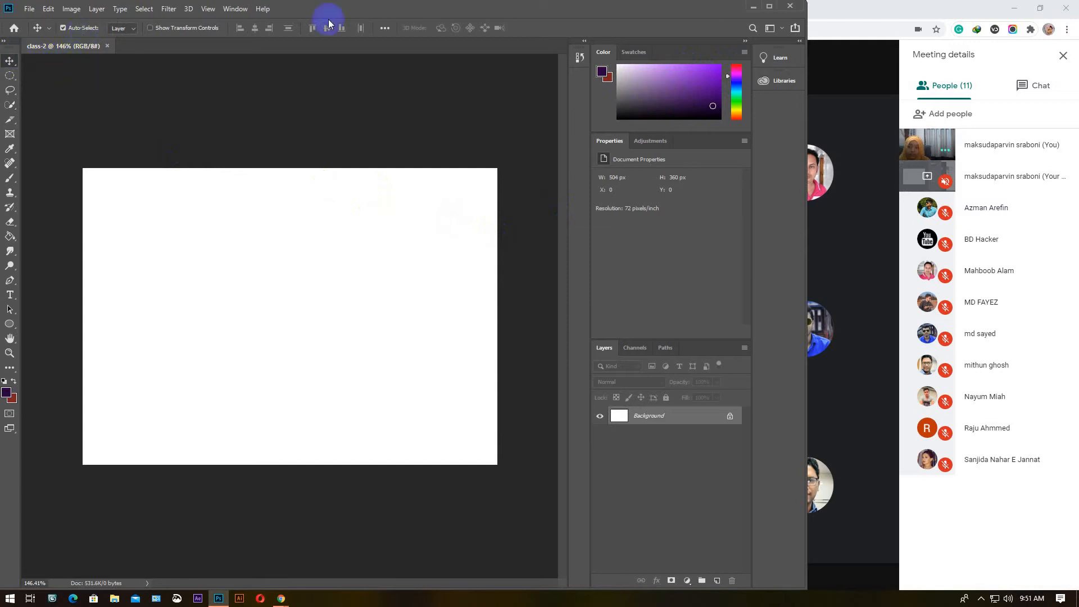
left_click(770, 9)
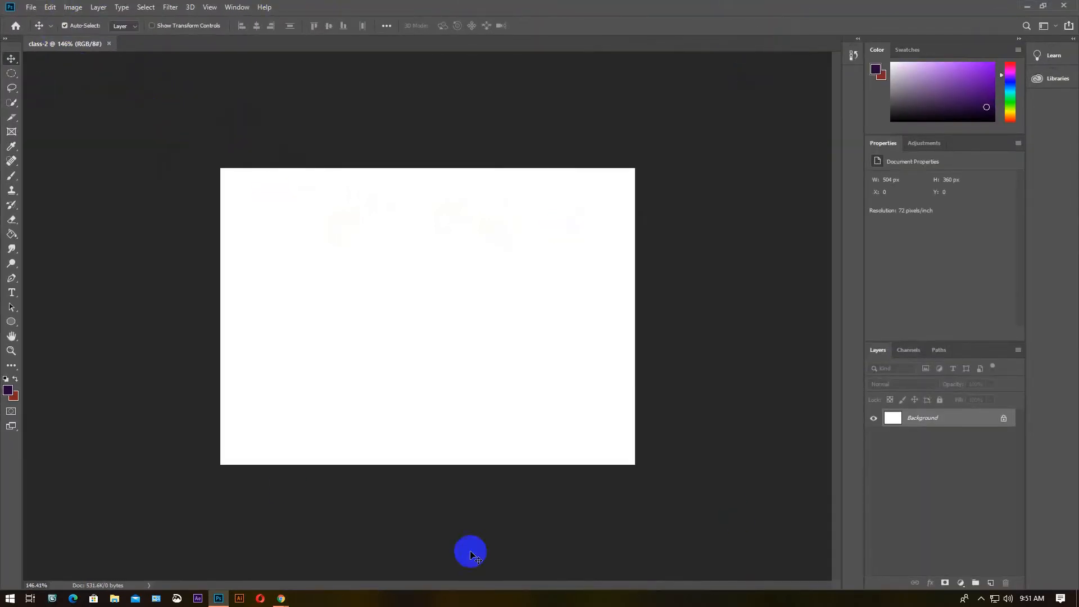
Undock the toolbar and the Color and Layers panels so they float over the workspace
left_click_drag(2, 41, 108, 152)
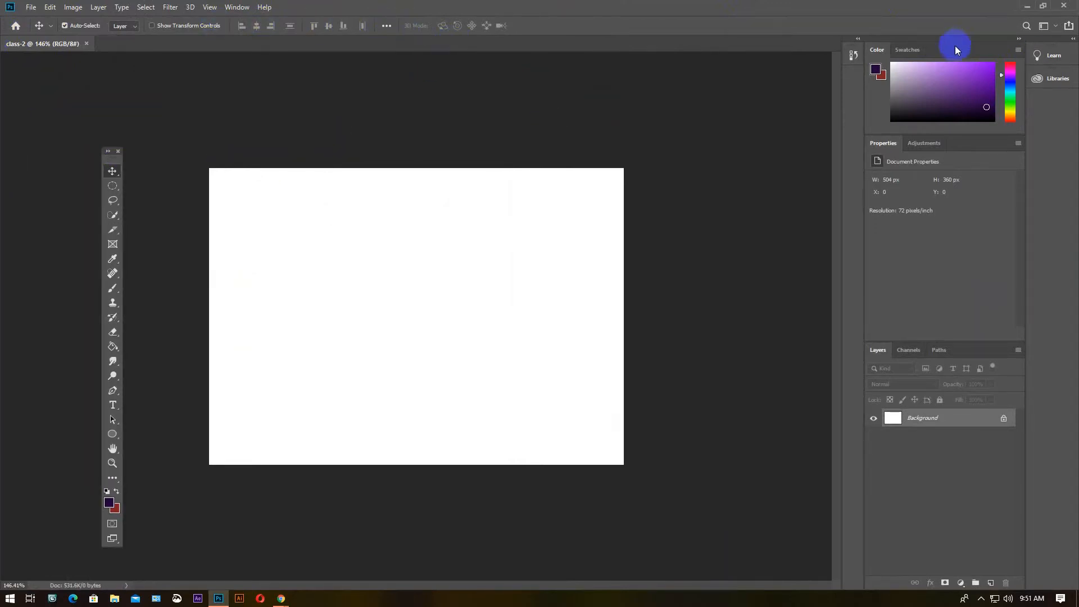
left_click_drag(955, 46, 814, 110)
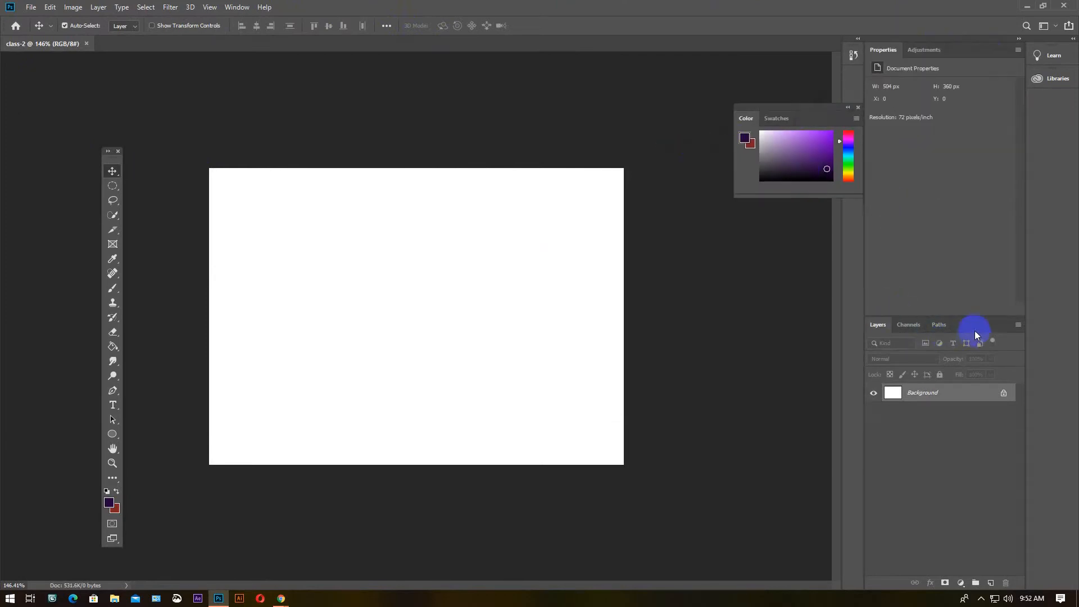
left_click_drag(975, 333, 678, 273)
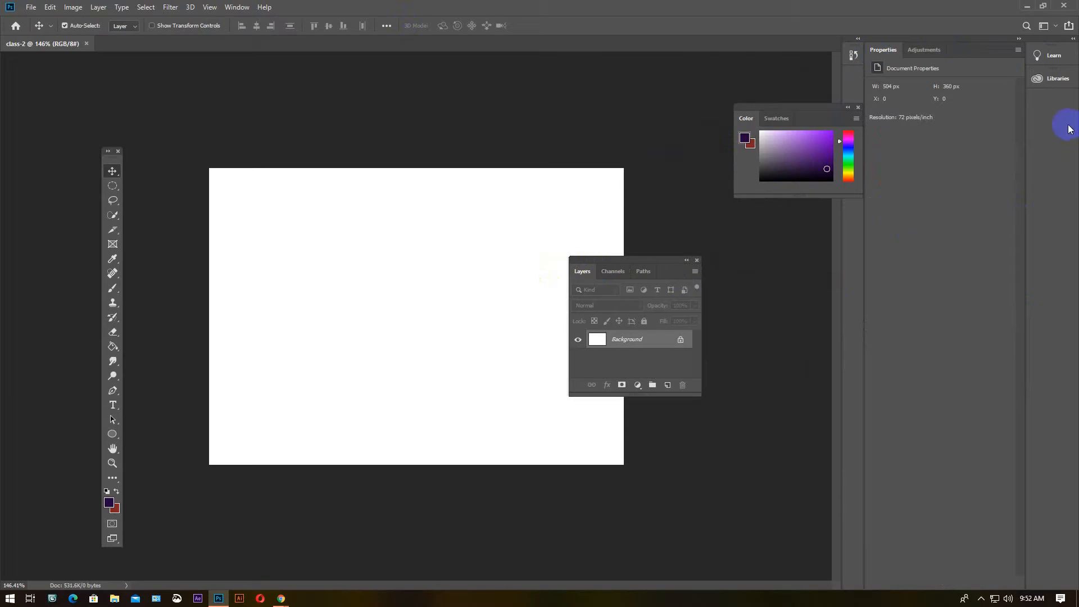
Undock the Properties panel in the maximized window, then close it along with the floating toolbar
left_click(1045, 7)
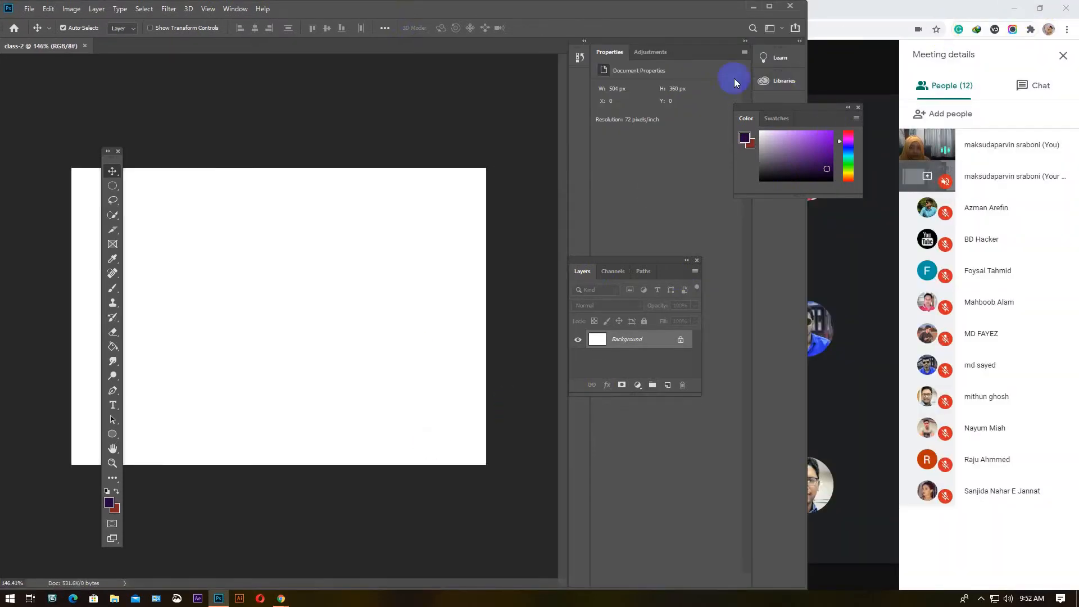
left_click(770, 7)
left_click_drag(945, 49, 942, 279)
left_click(993, 273)
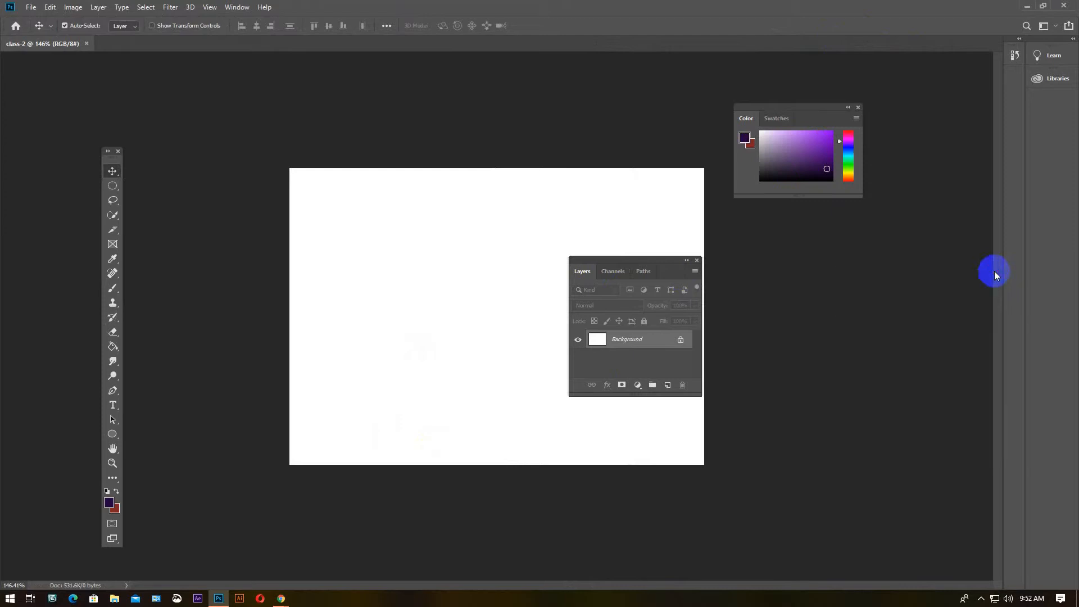
left_click(117, 151)
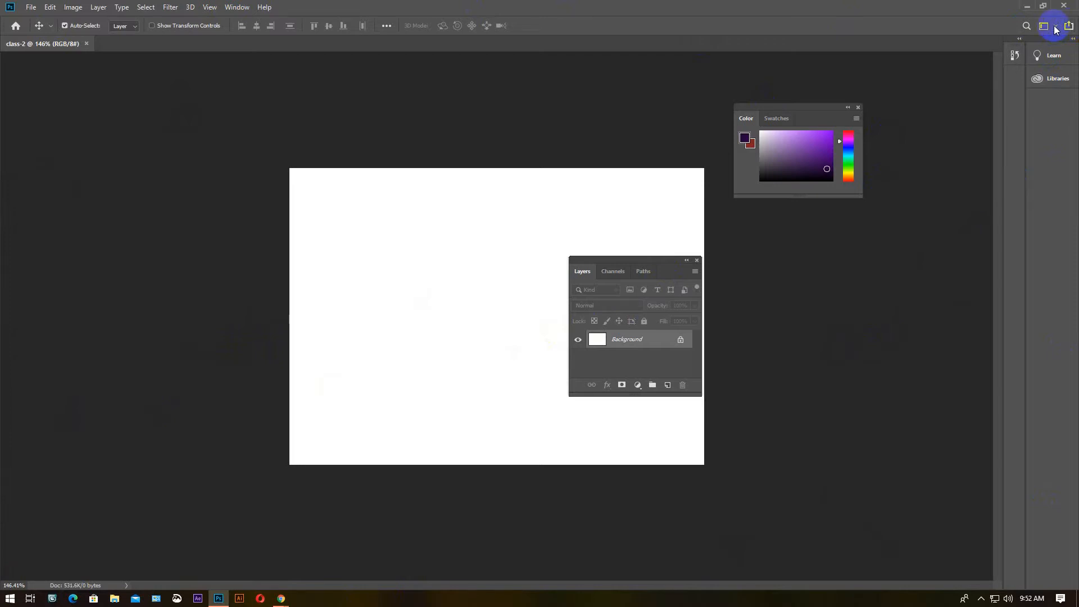
Try to restore the default layout by choosing the Essentials (Default) workspace
left_click(1058, 28)
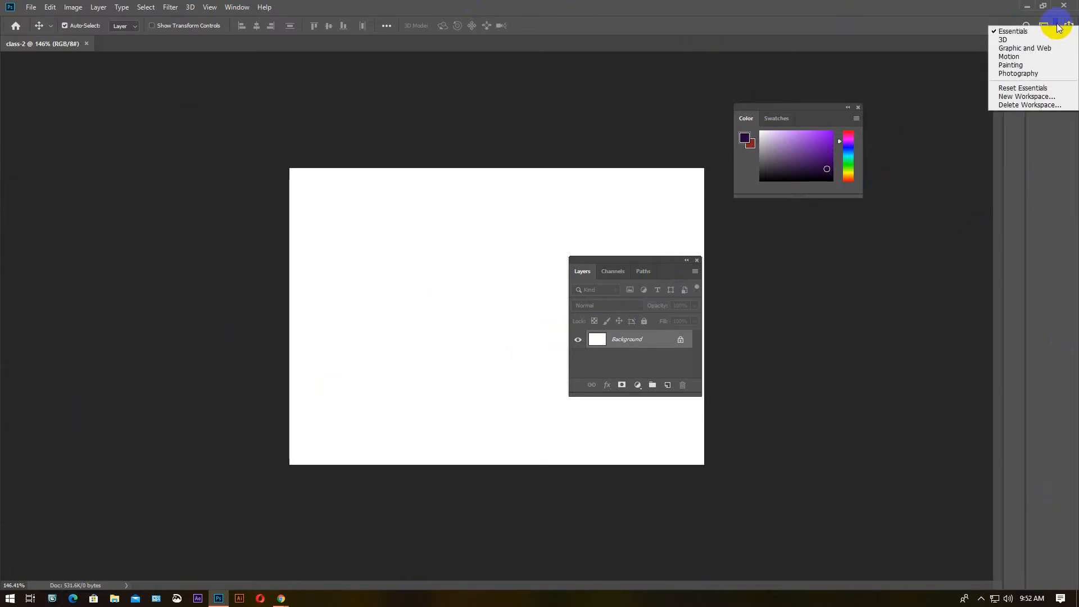
left_click(1057, 26)
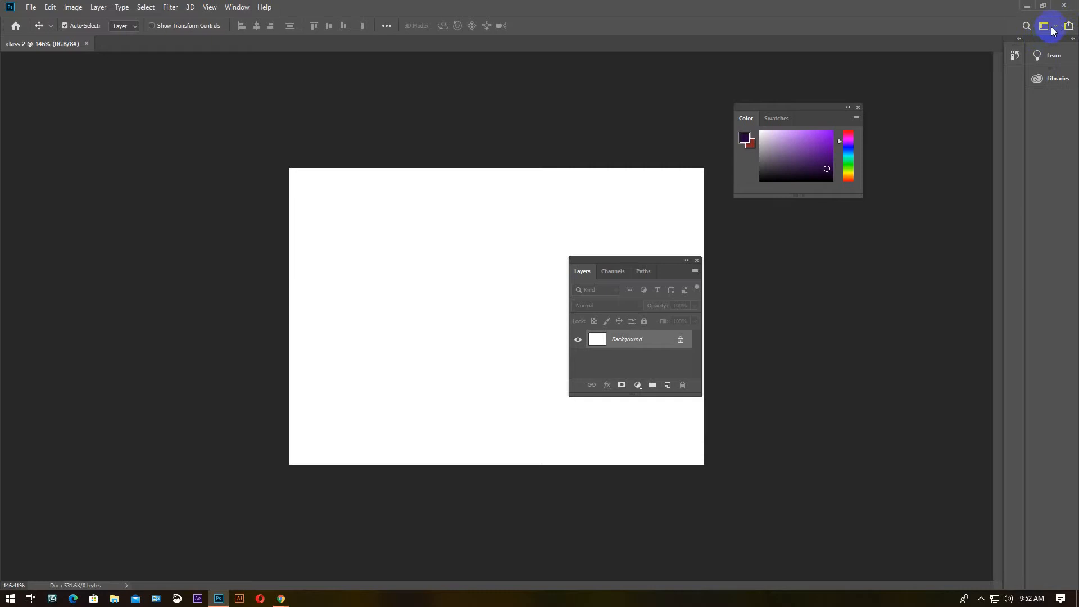
left_click(237, 8)
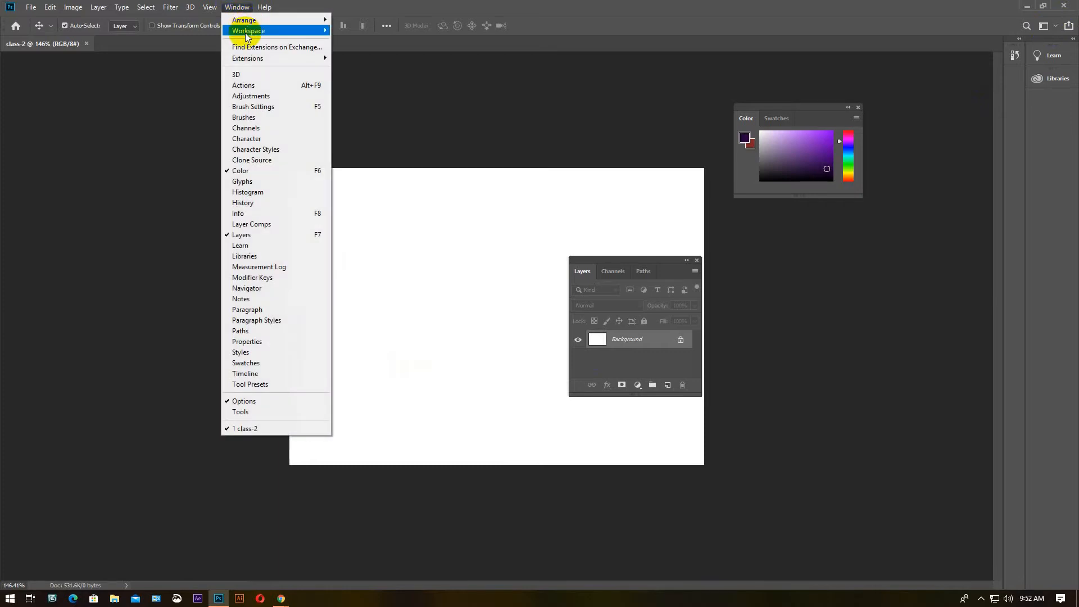
mouse_move(246, 34)
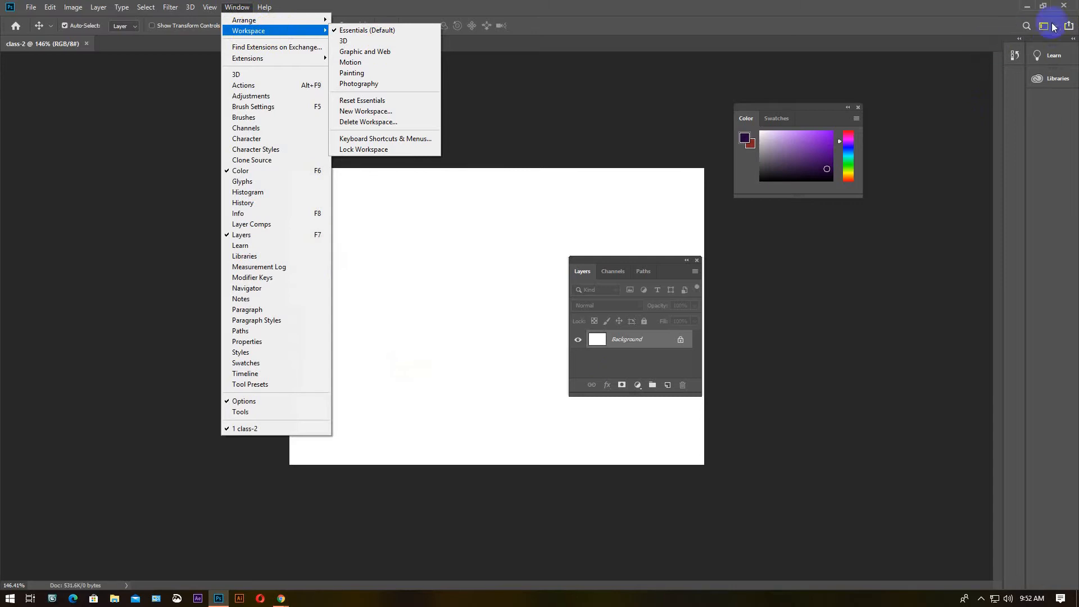
left_click(386, 30)
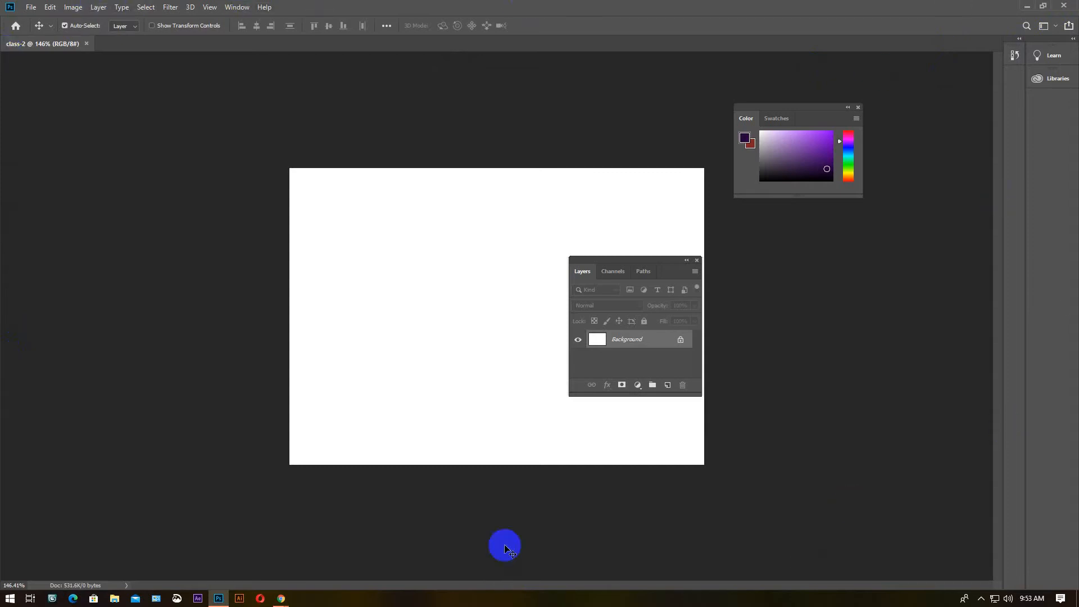
Reset the Essentials workspace to its default layout and collapse the Learn and Libraries panels to icons
left_click(1056, 26)
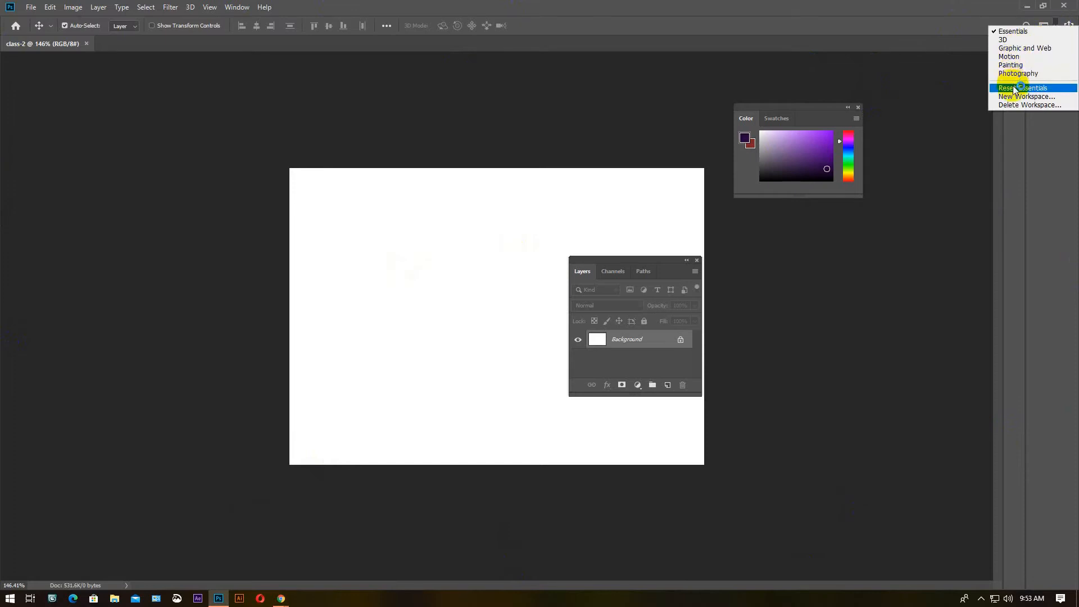
left_click(1058, 89)
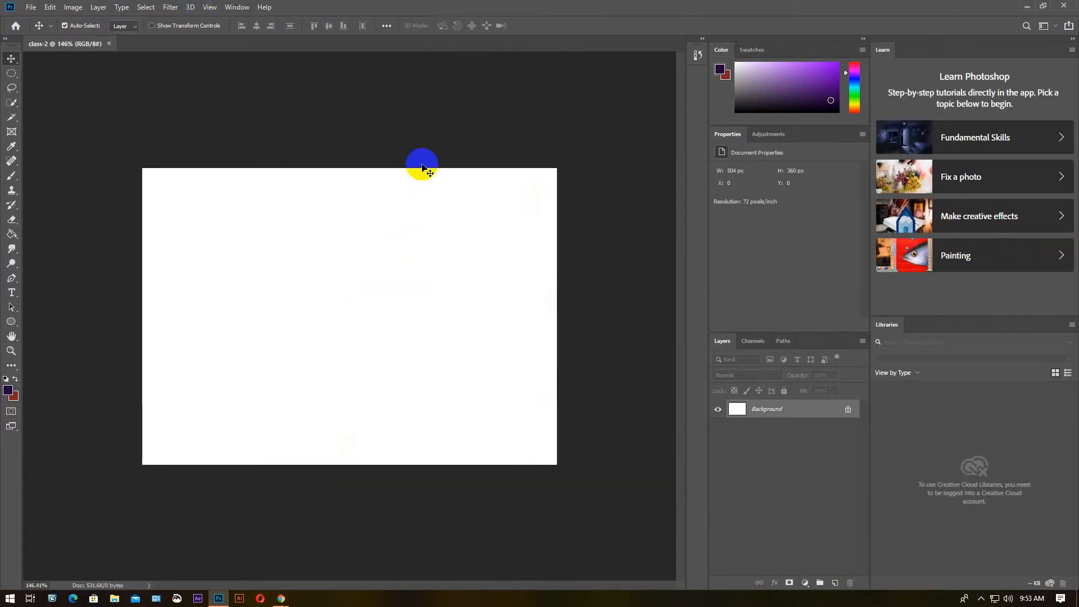
left_click(1072, 39)
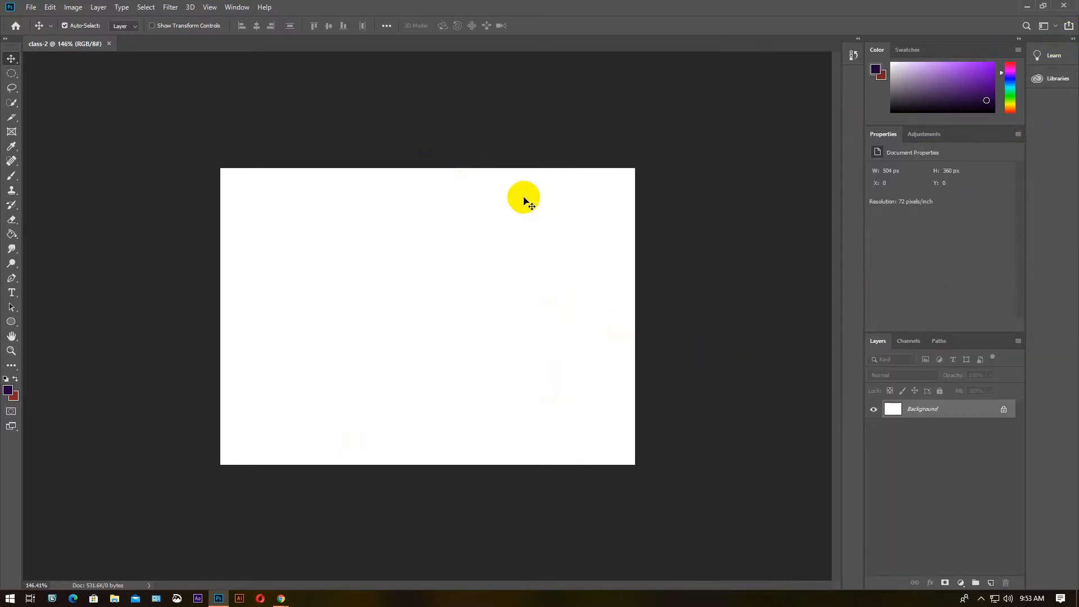
left_click(230, 9)
mouse_move(251, 30)
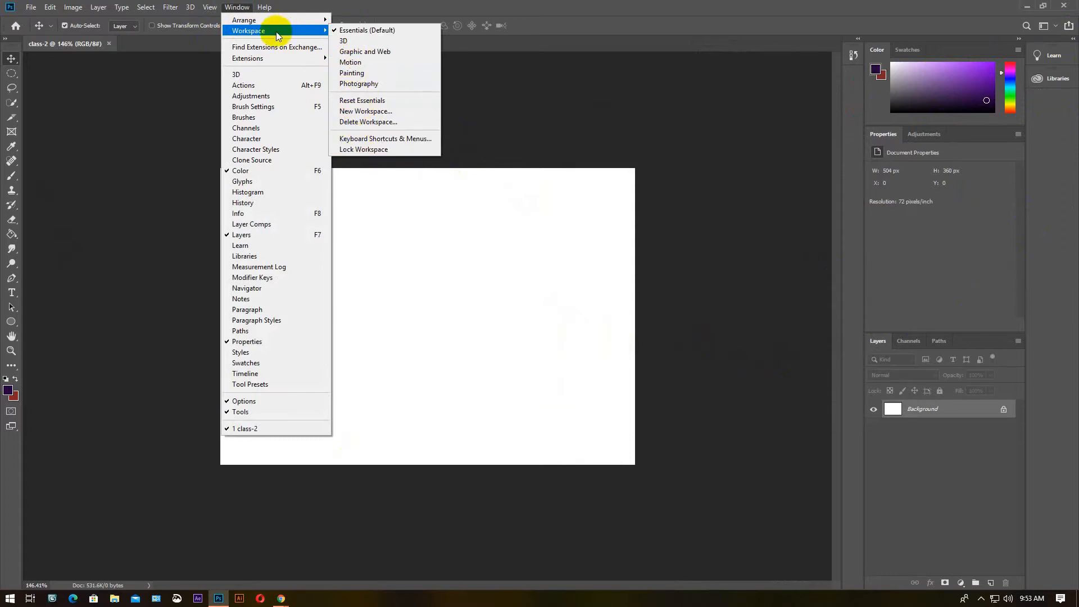
left_click(605, 143)
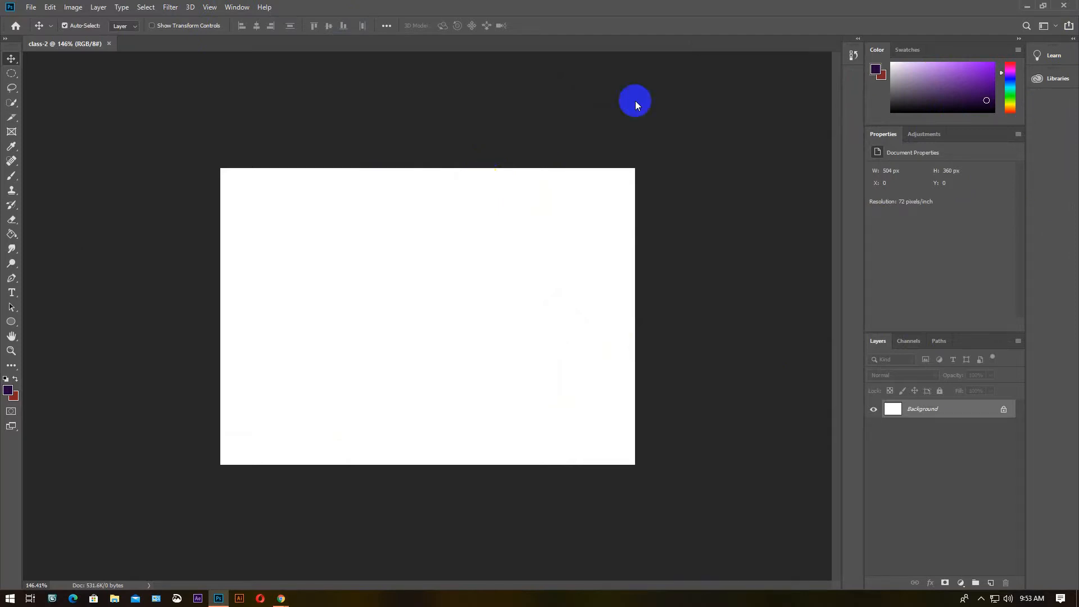
left_click(1043, 6)
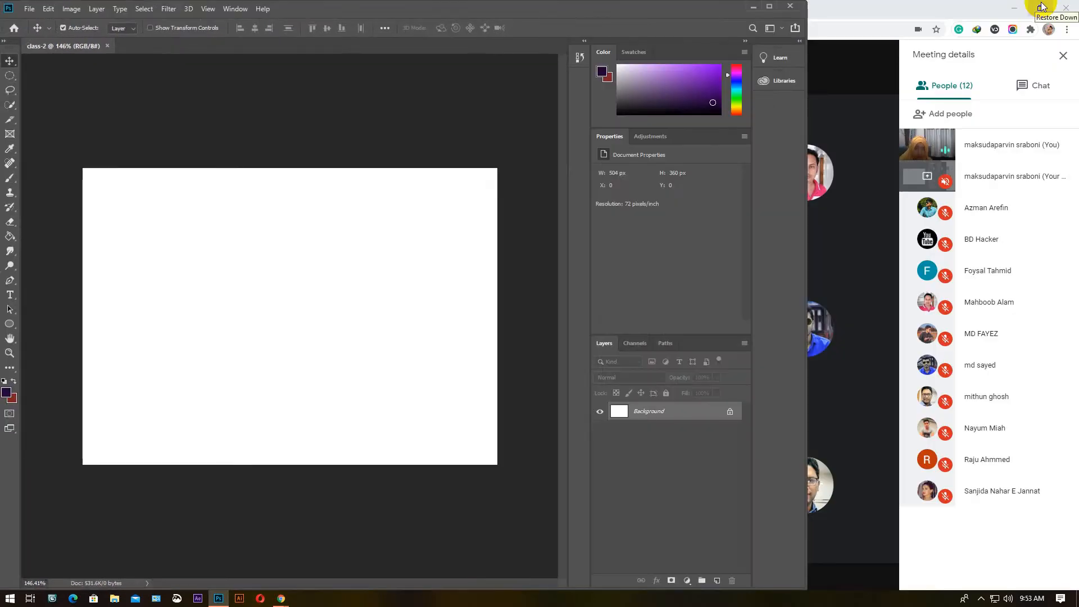
left_click(206, 67)
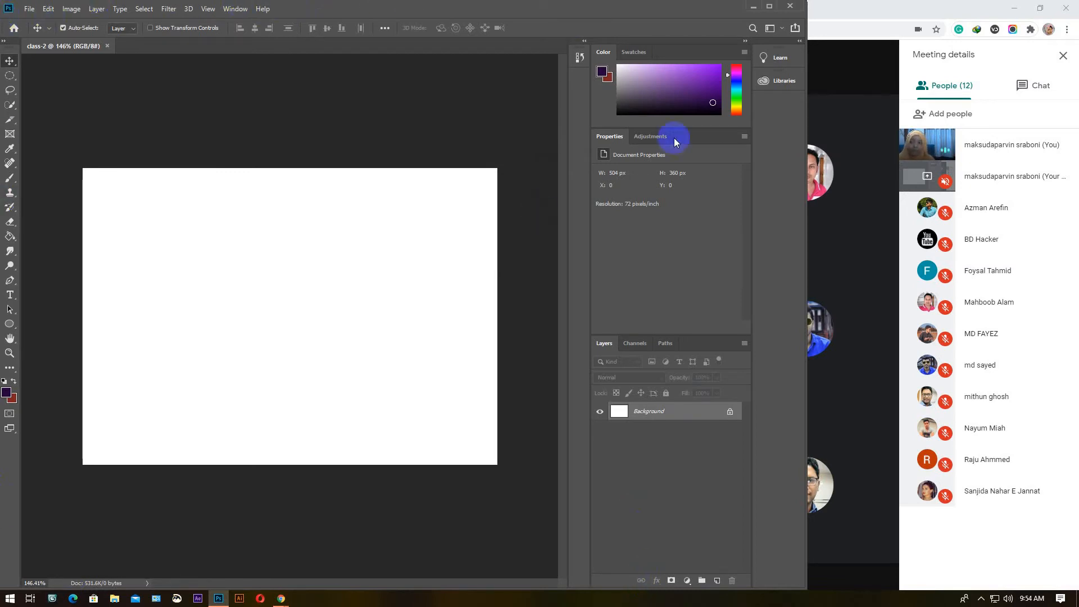
left_click(770, 6)
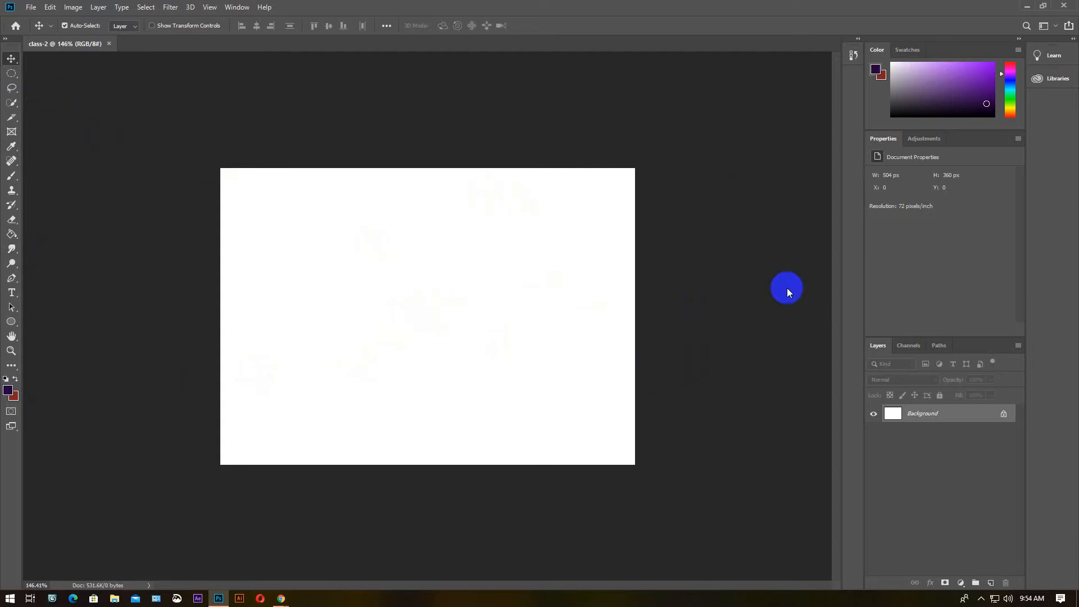
Switch to the Photography workspace and show its Adjustments panel
left_click(1057, 27)
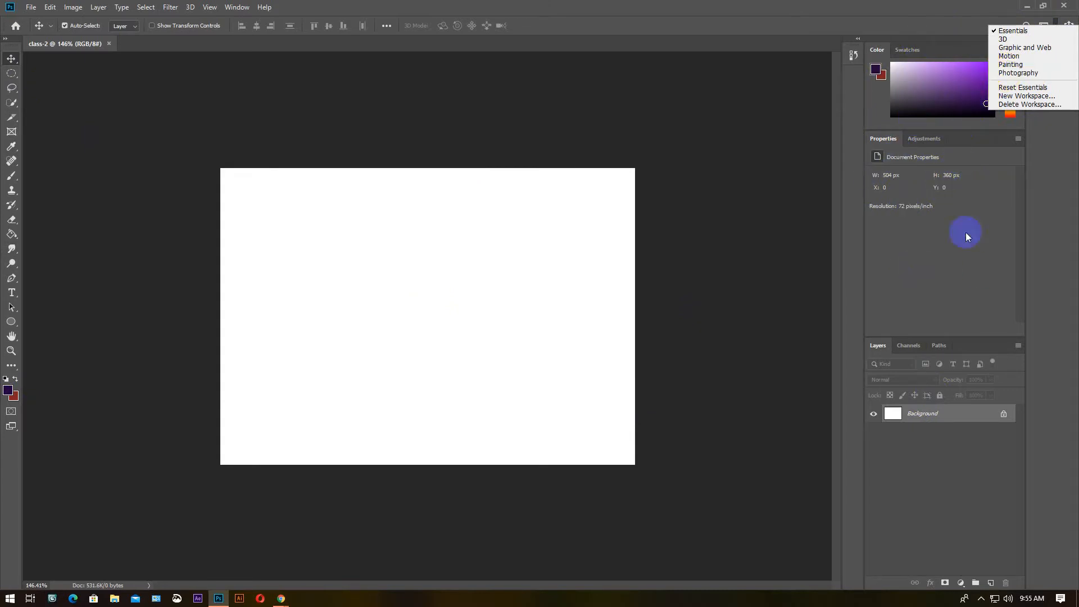
left_click(1024, 72)
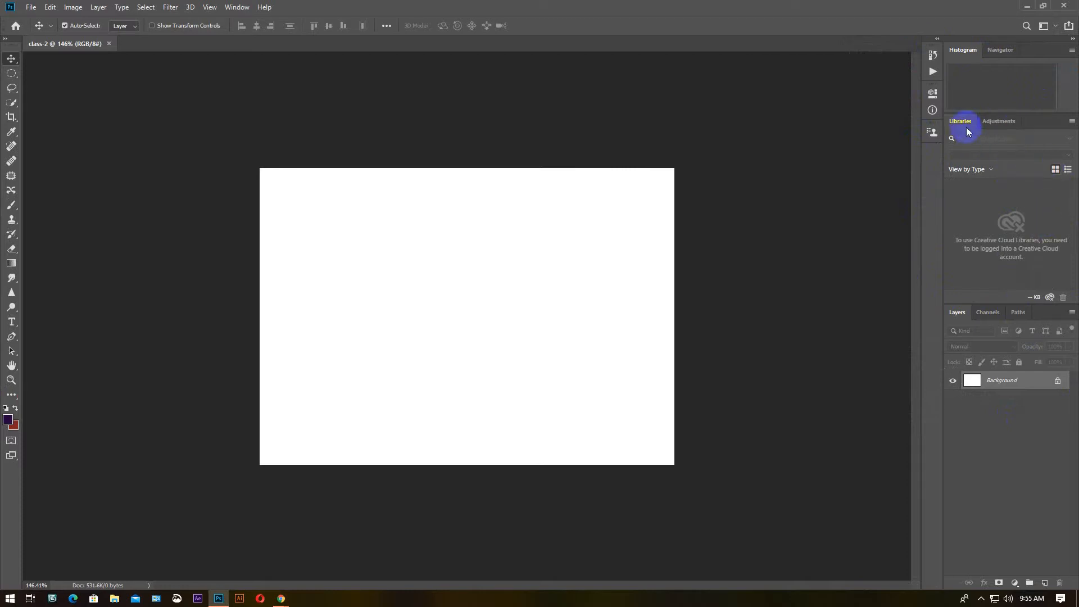
left_click(998, 122)
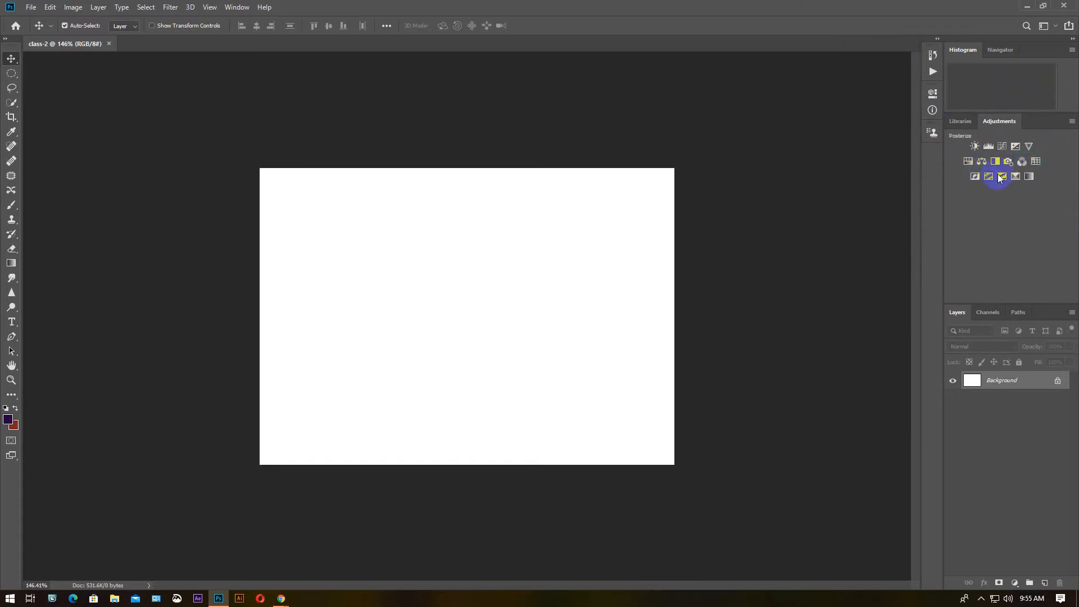
Switch to the Painting workspace and return to the Essentials workspace
left_click(1057, 26)
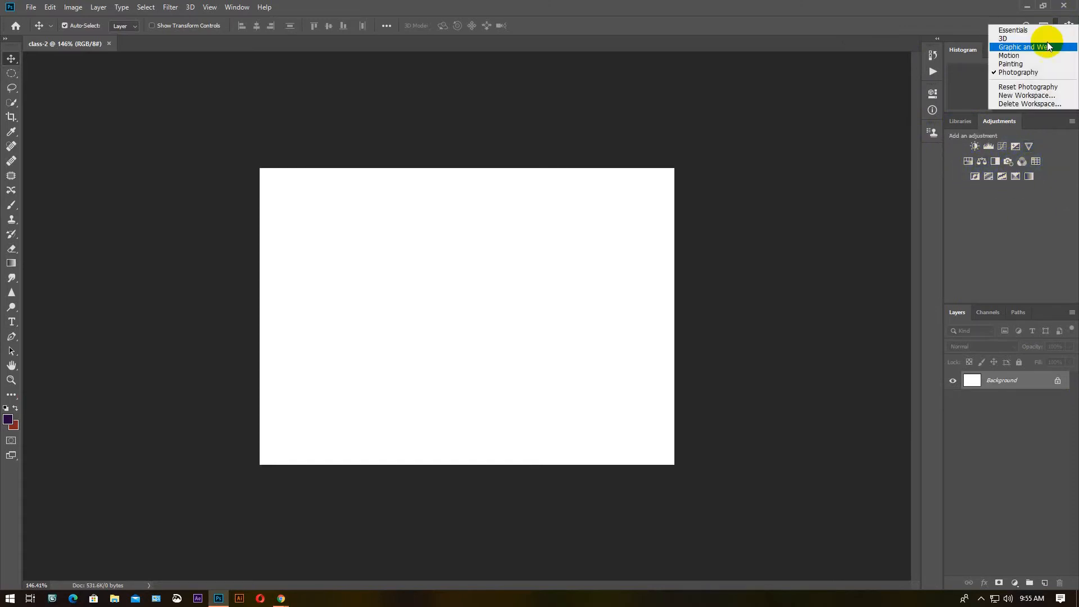
left_click(1020, 64)
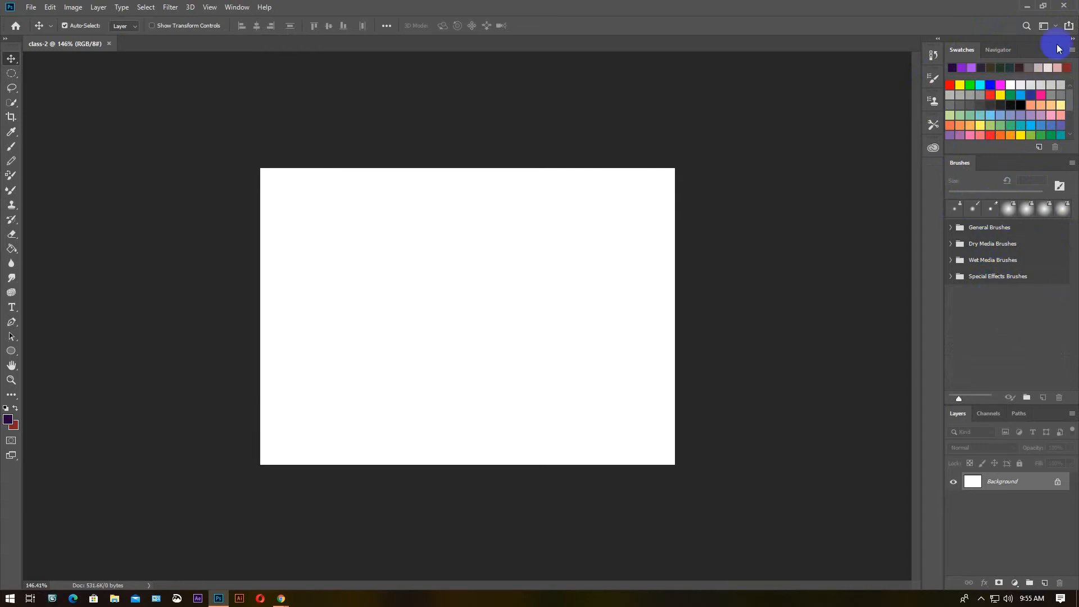
left_click(1056, 27)
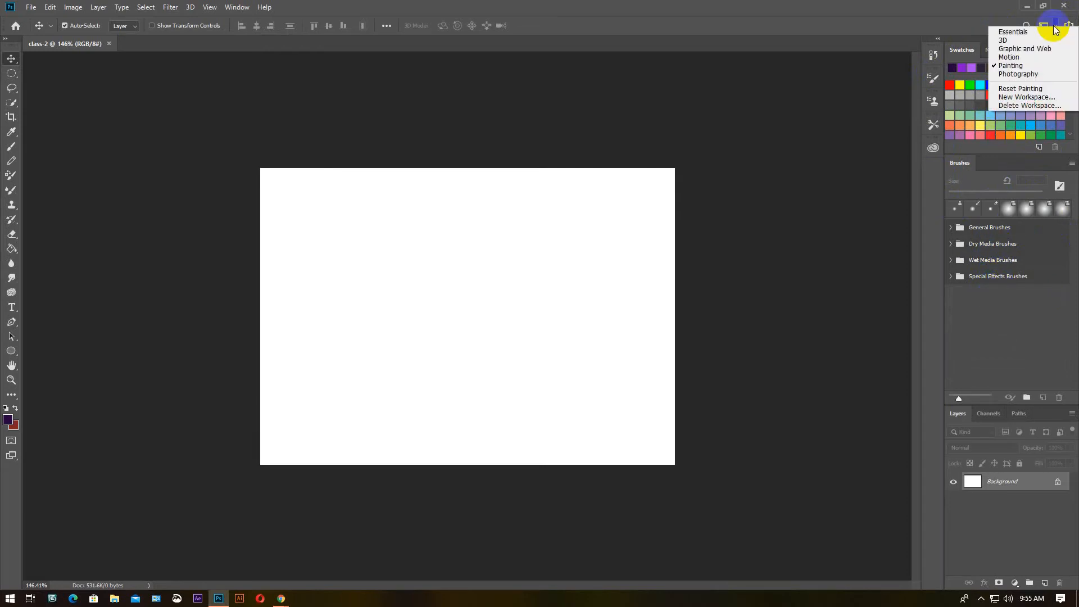
left_click(1012, 32)
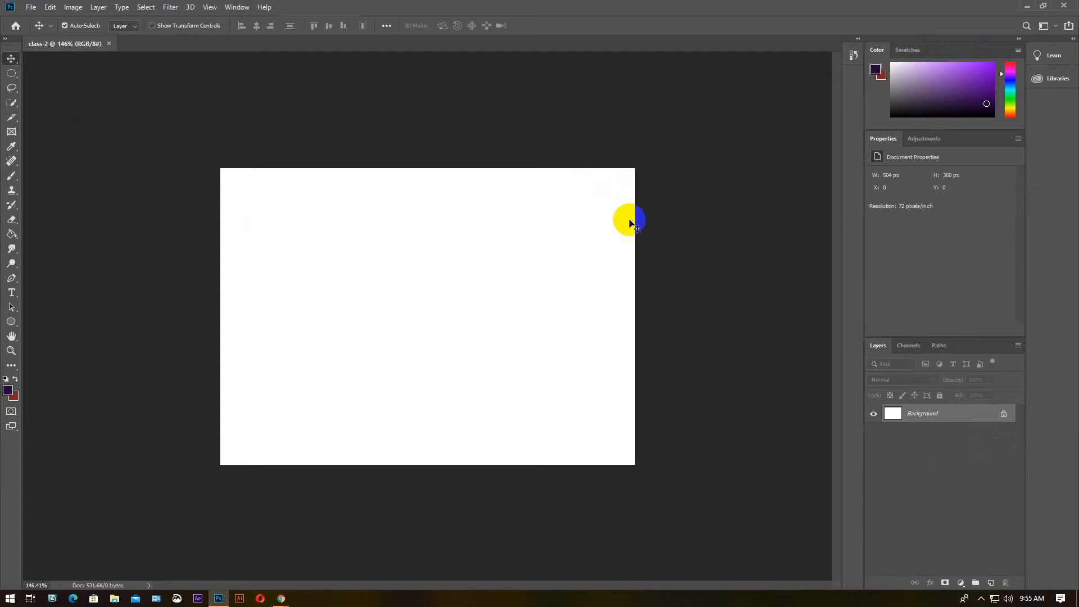
Restore the maximized window to its smaller size and add ten new empty layers above the Background layer
left_click(1042, 5)
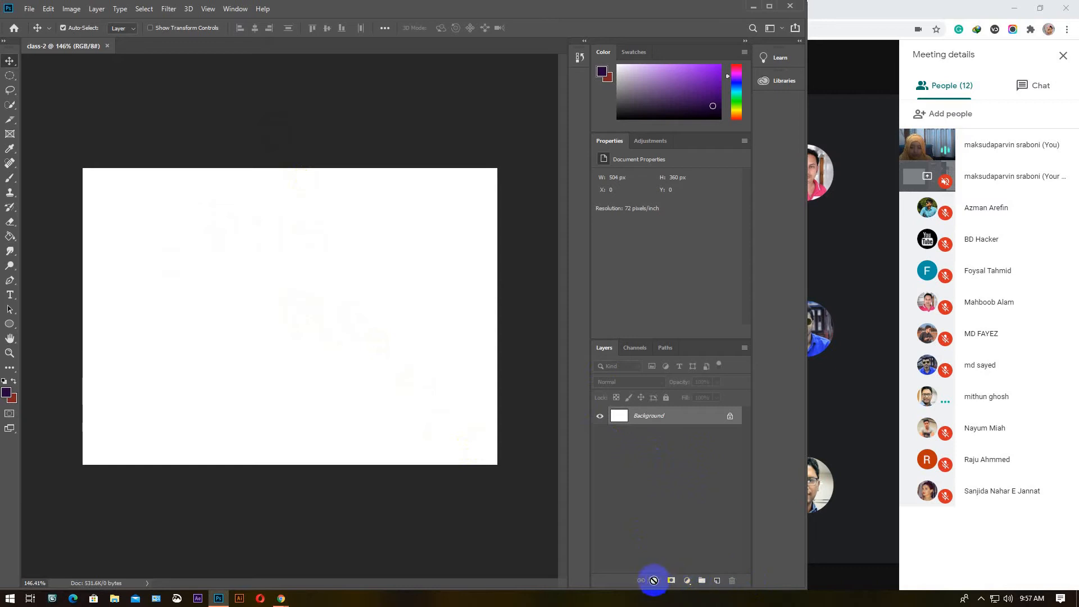
left_click(717, 581)
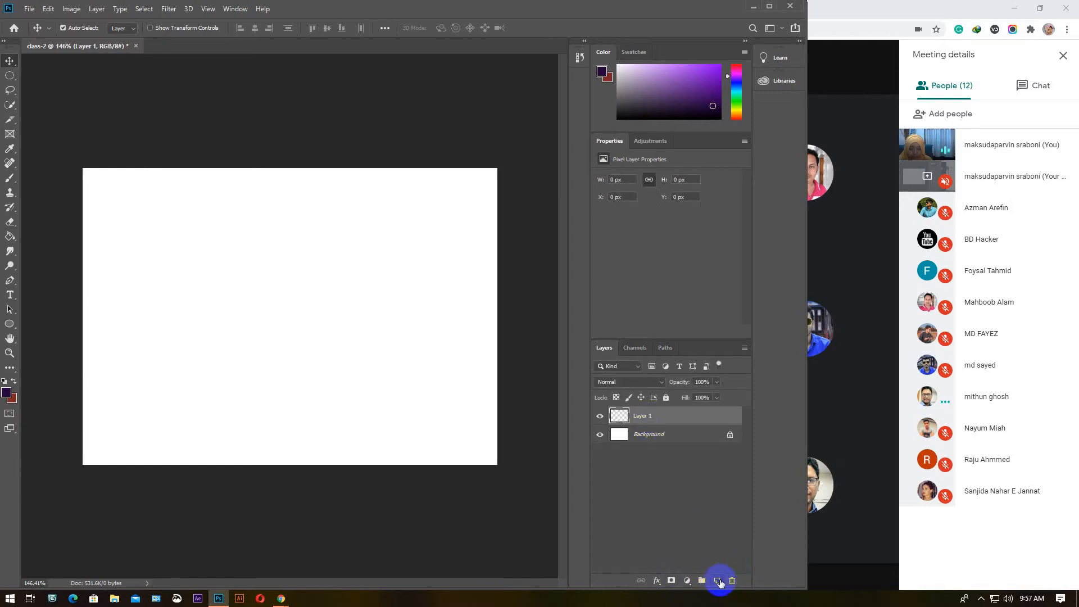
left_click(717, 581)
left_click(717, 581)
left_click(717, 582)
left_click(717, 581)
left_click(717, 581)
left_click(717, 582)
left_click(717, 581)
left_click(717, 581)
left_click(717, 582)
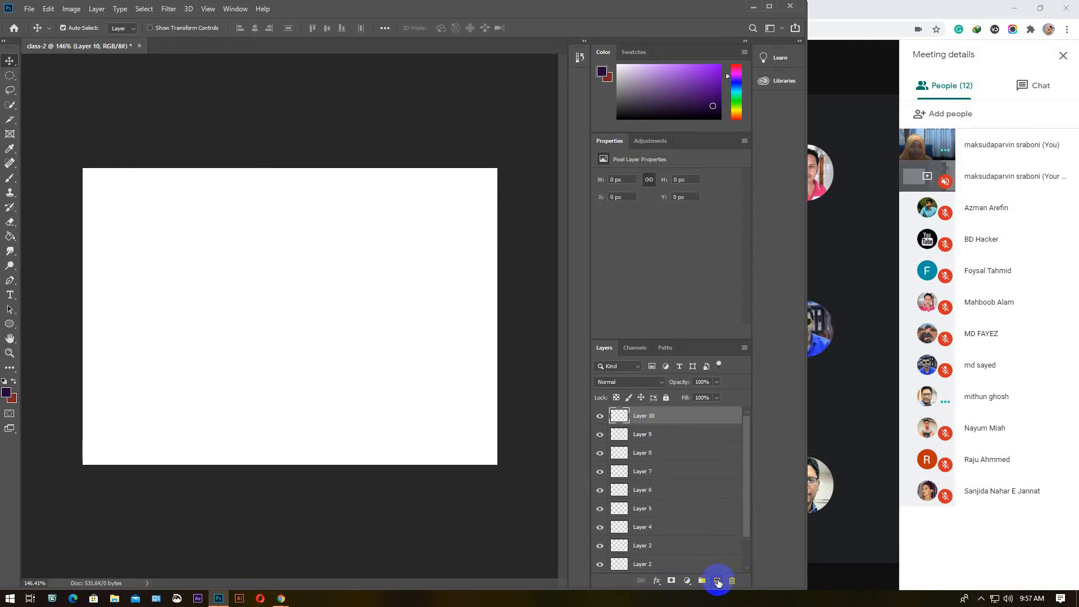
Delete all ten empty layers above the Background layer
key("Delete")
key("Delete")
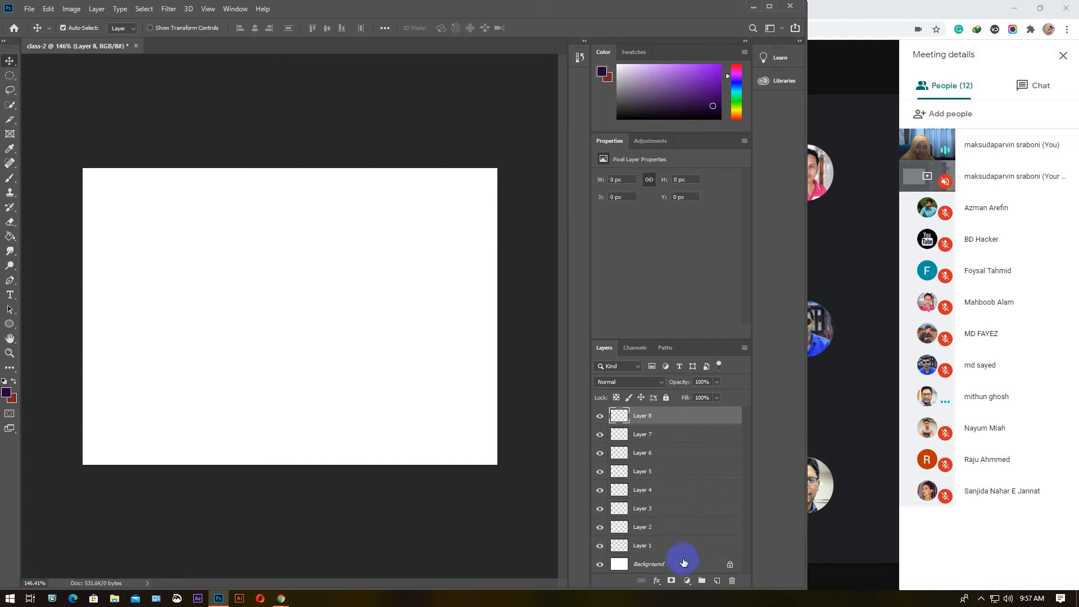
left_click(732, 581)
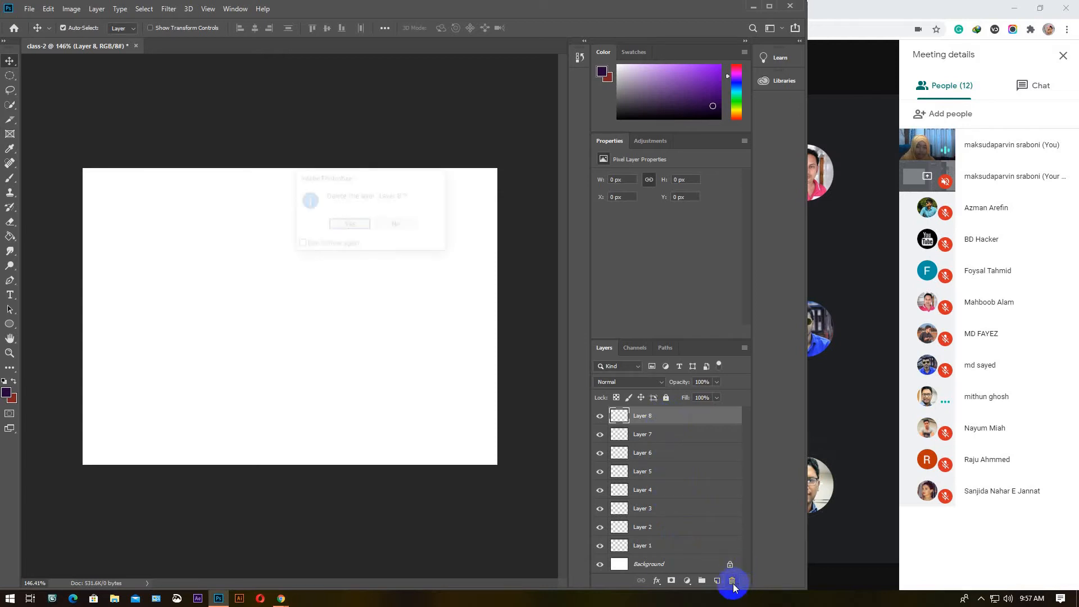
left_click(349, 225)
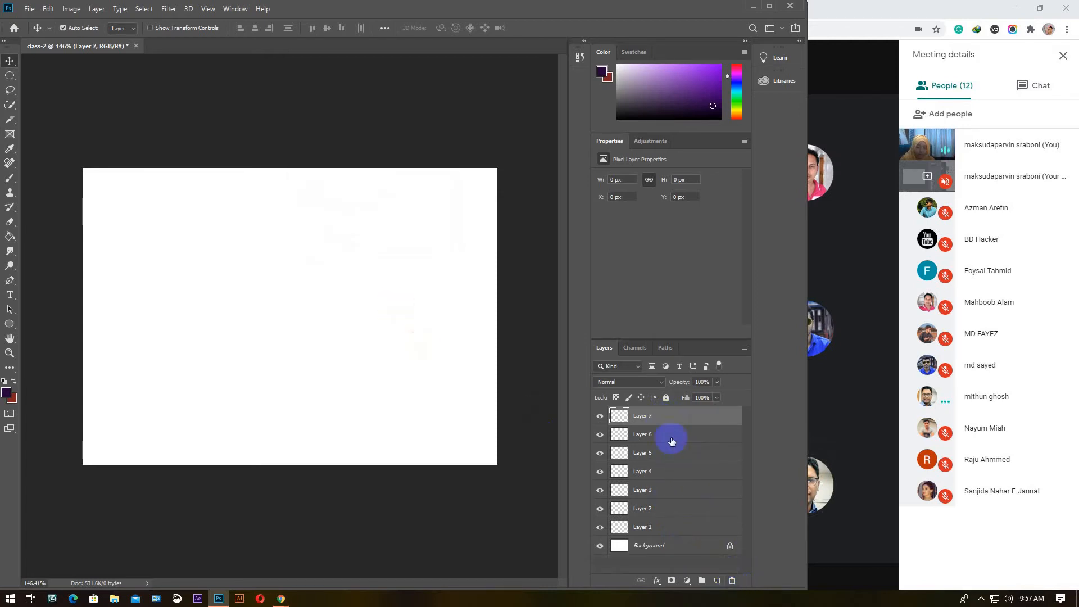
key("Delete")
key("Delete")
key("Delete")
key("Delete")
key("Delete")
key("Delete")
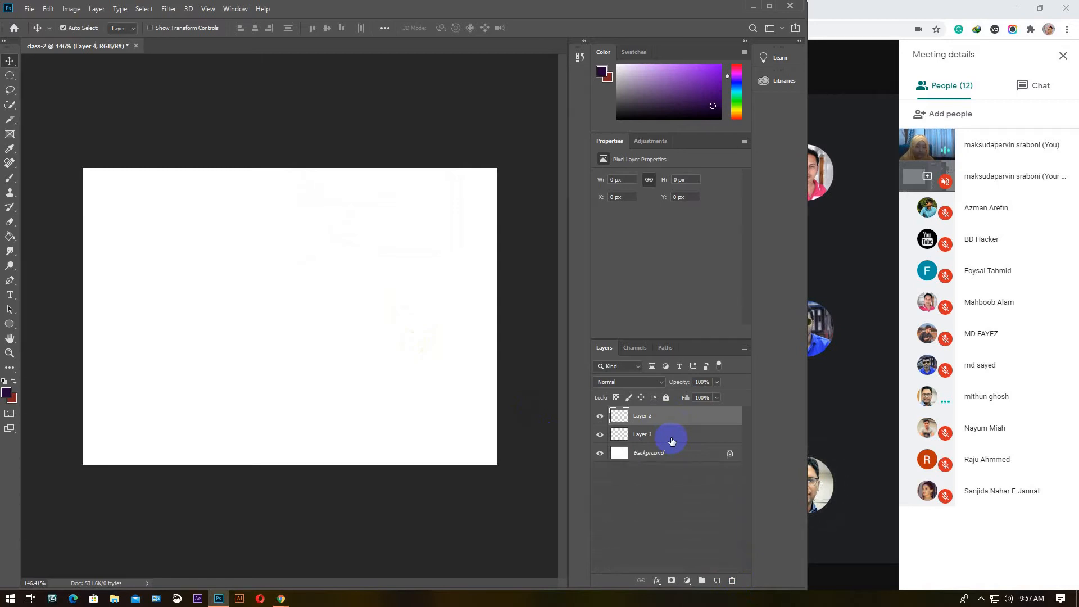
key("Delete")
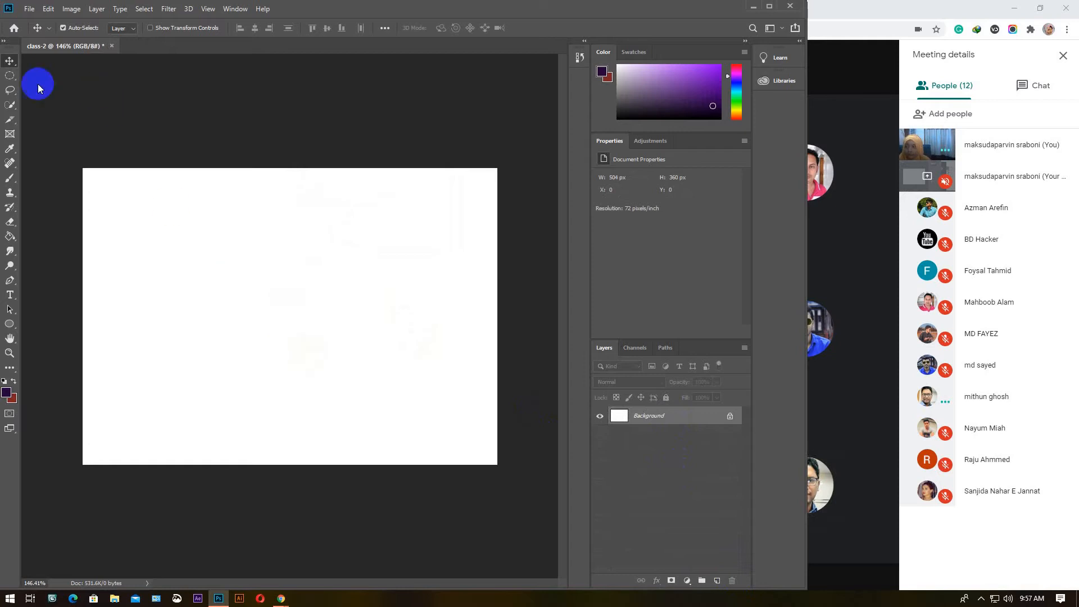
Activate the Elliptical Marquee Tool and draw three freehand elliptical selections on the canvas, each replacing the previous one
left_click(7, 75)
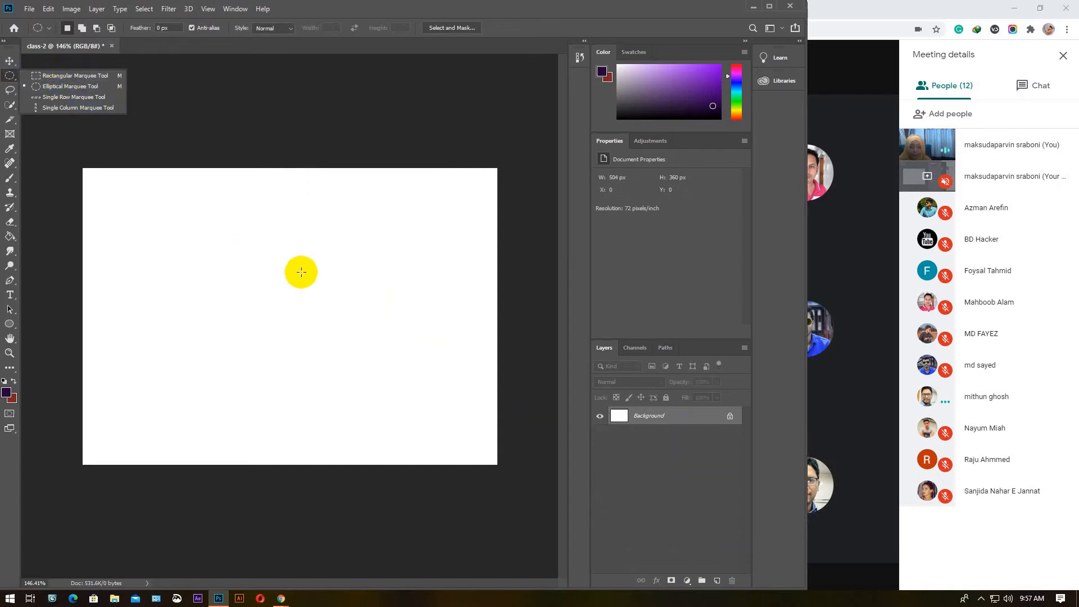
left_click(62, 86)
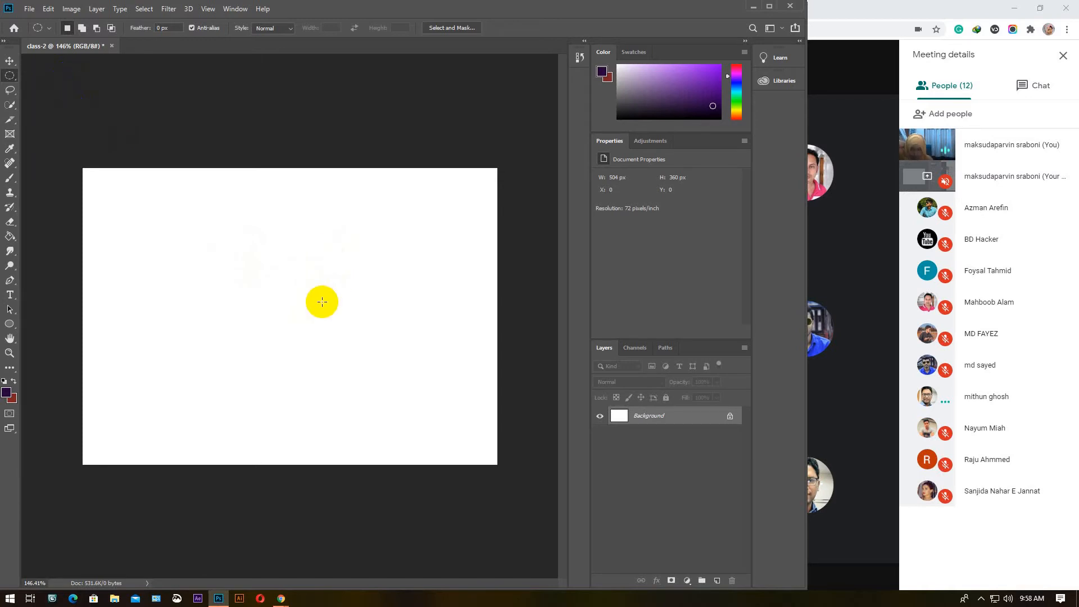
left_click_drag(180, 200, 218, 409)
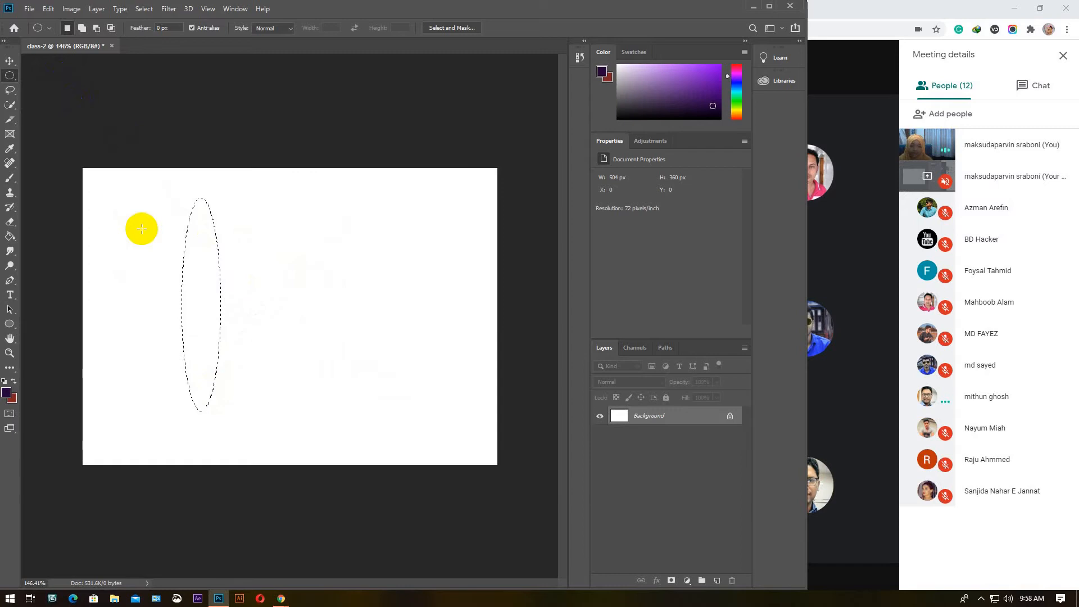
left_click_drag(131, 217, 419, 263)
left_click_drag(455, 228, 248, 386)
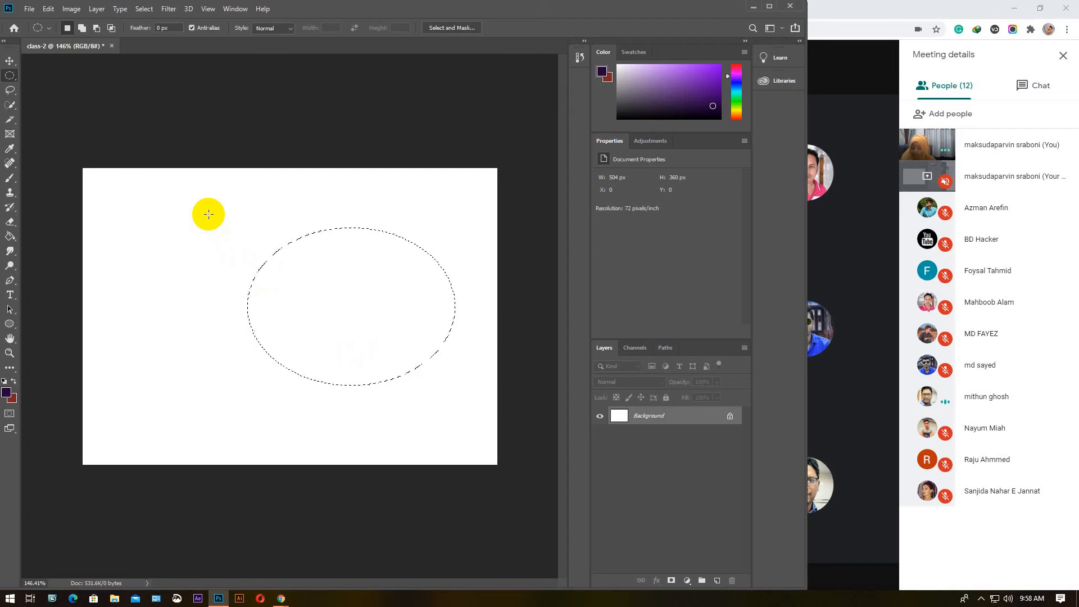
Draw an elliptical selection constrained to a circle about 300 px across, and replace it with a smaller circular selection on the canvas
left_click_drag(195, 193, 307, 443)
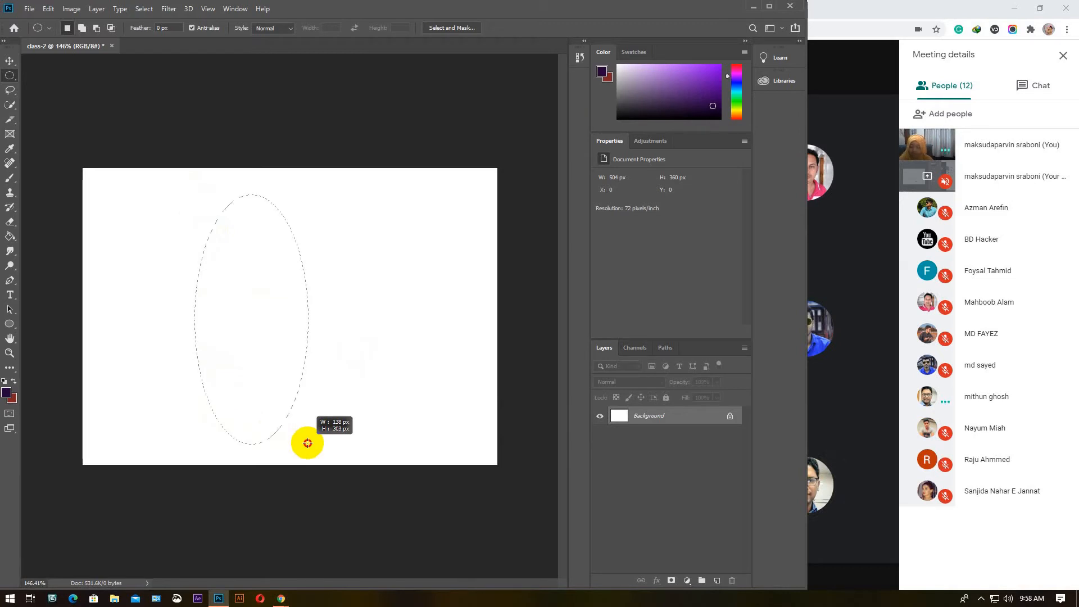
left_click_drag(308, 444, 307, 443)
left_click_drag(307, 443, 348, 456)
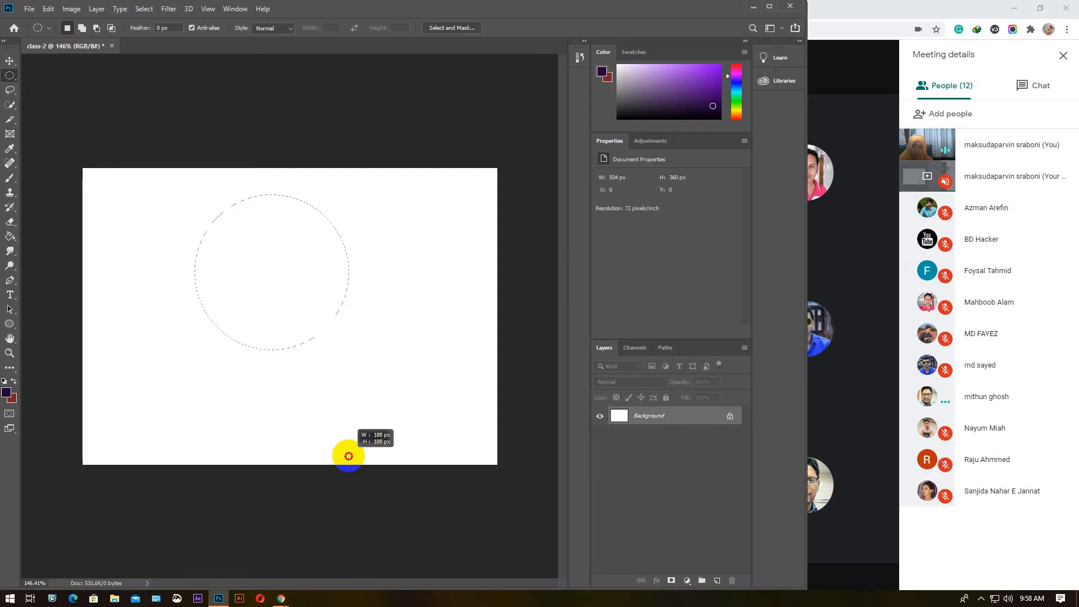
key("shift")
left_click_drag(349, 456, 434, 516)
key("shift")
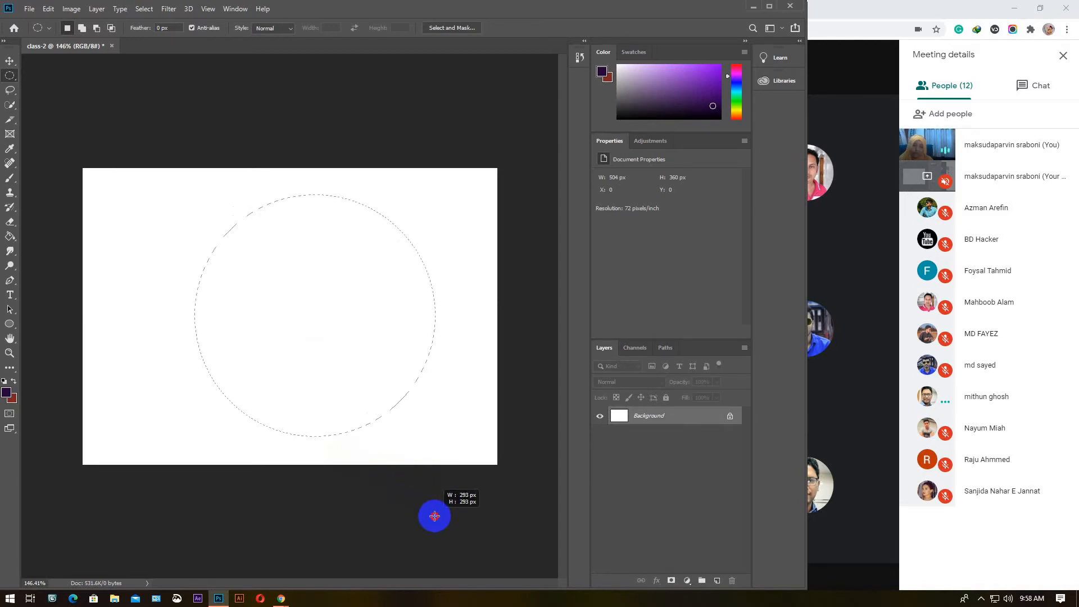
left_click_drag(435, 516, 443, 535)
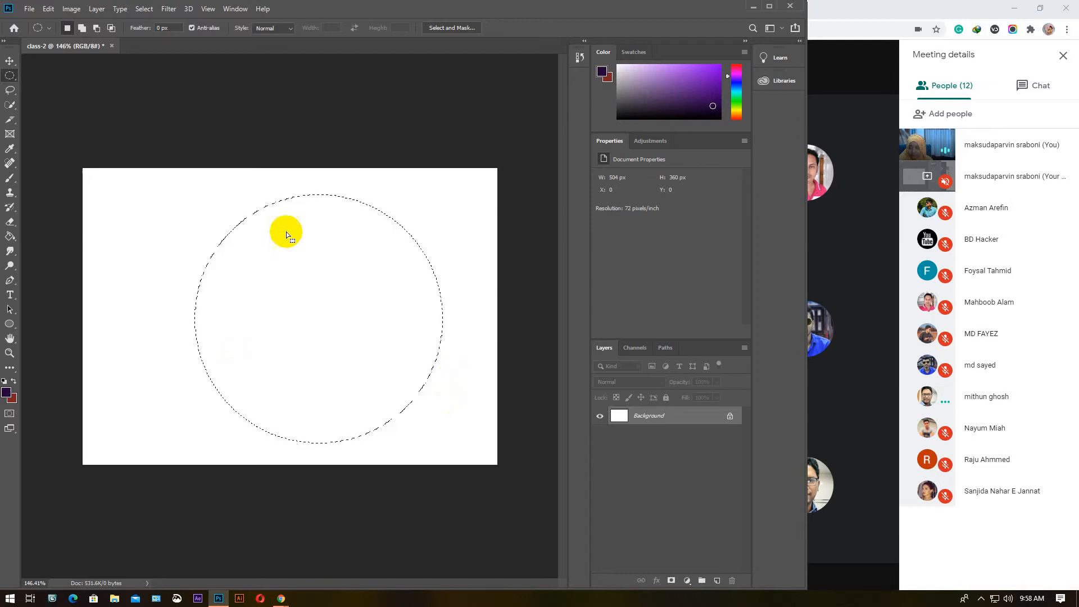
left_click_drag(181, 187, 383, 436)
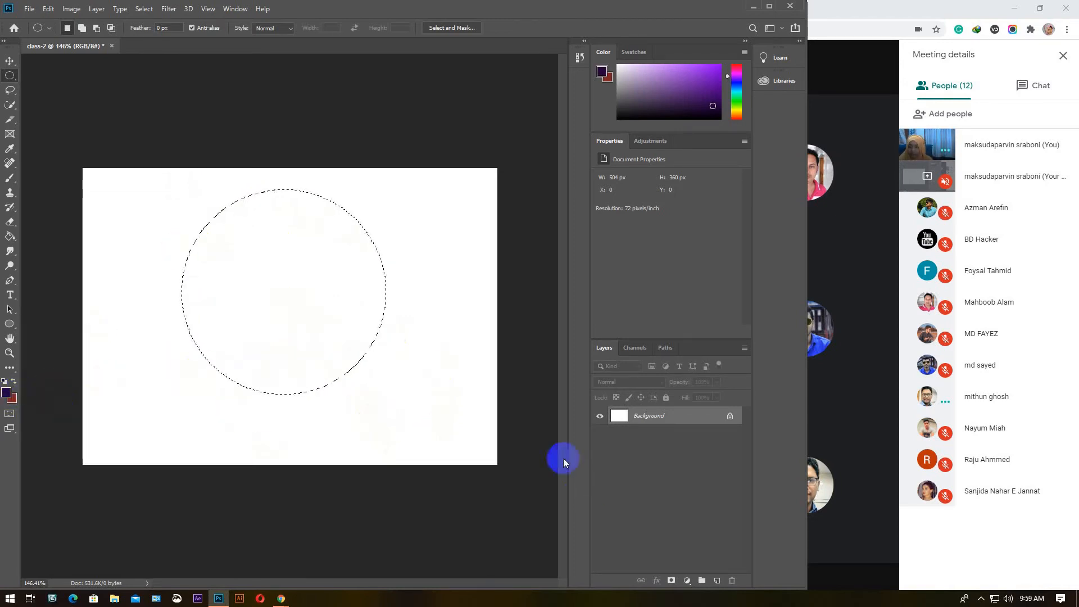
Set the foreground color to the light yellow fadc64
left_click(7, 396)
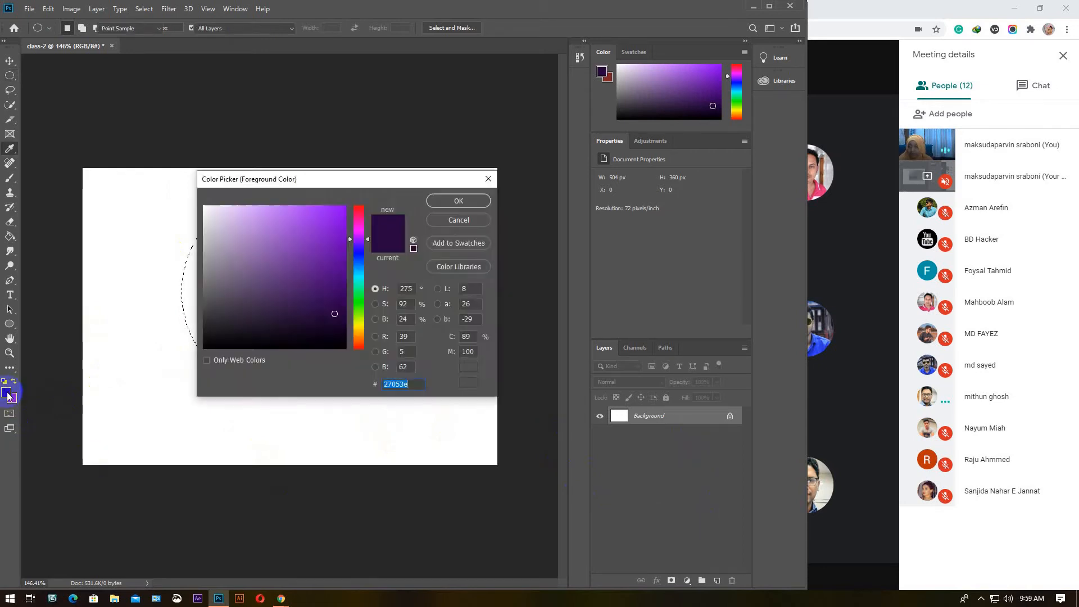
left_click(360, 330)
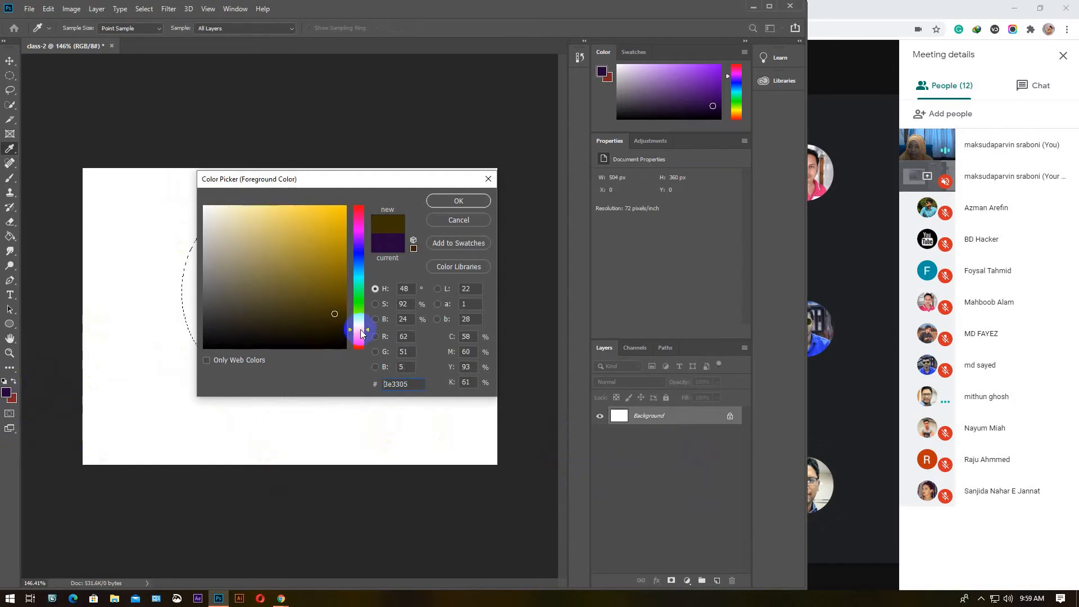
left_click(289, 208)
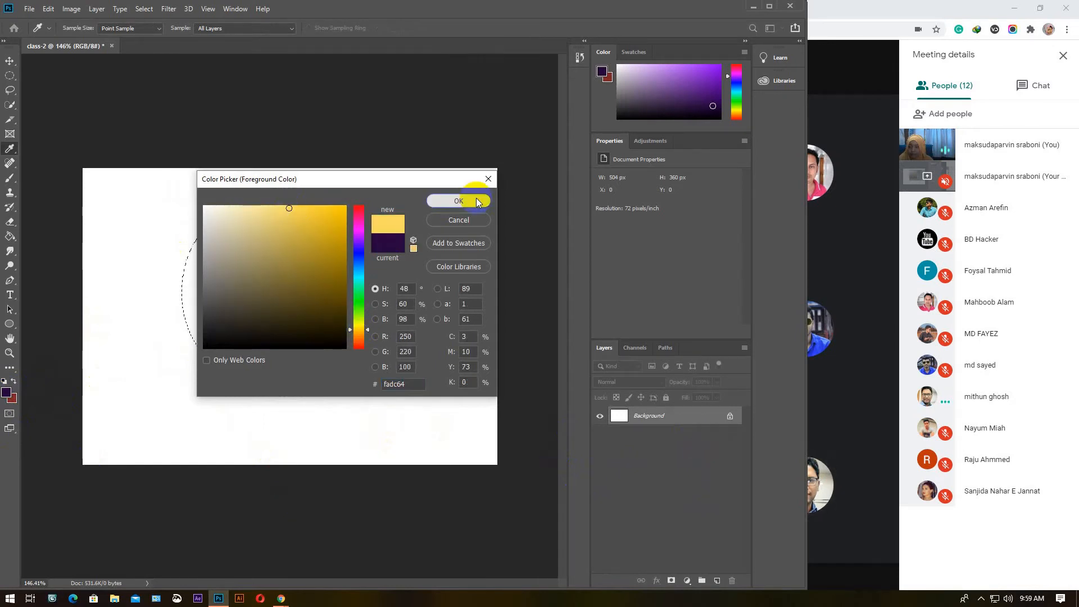
left_click(469, 201)
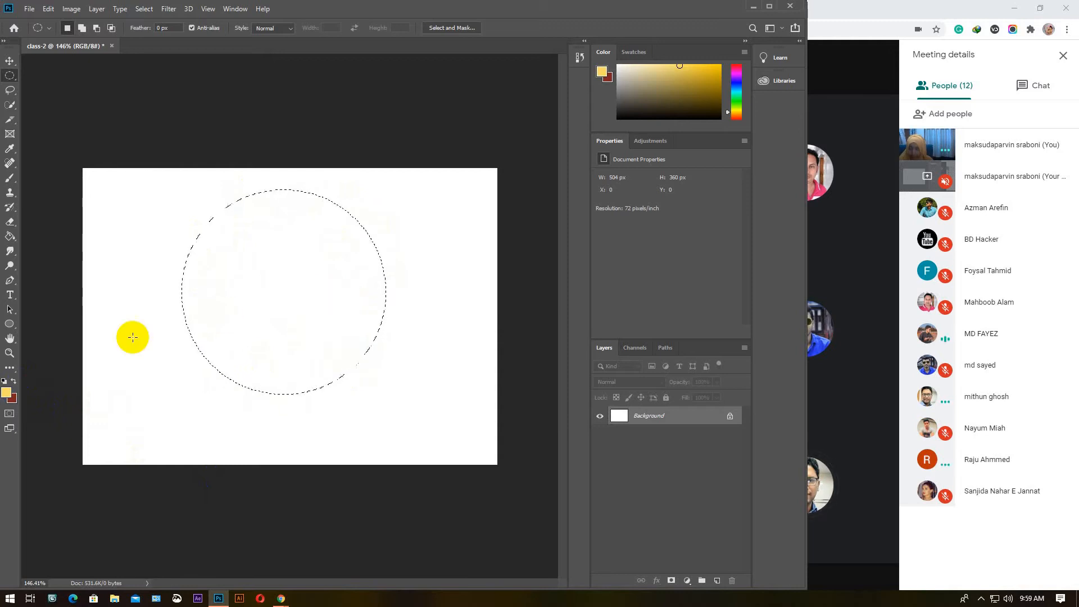
Fill the circular selection with the foreground color, the background color, and the foreground color again, and deselect it
key("alt+BackSpace")
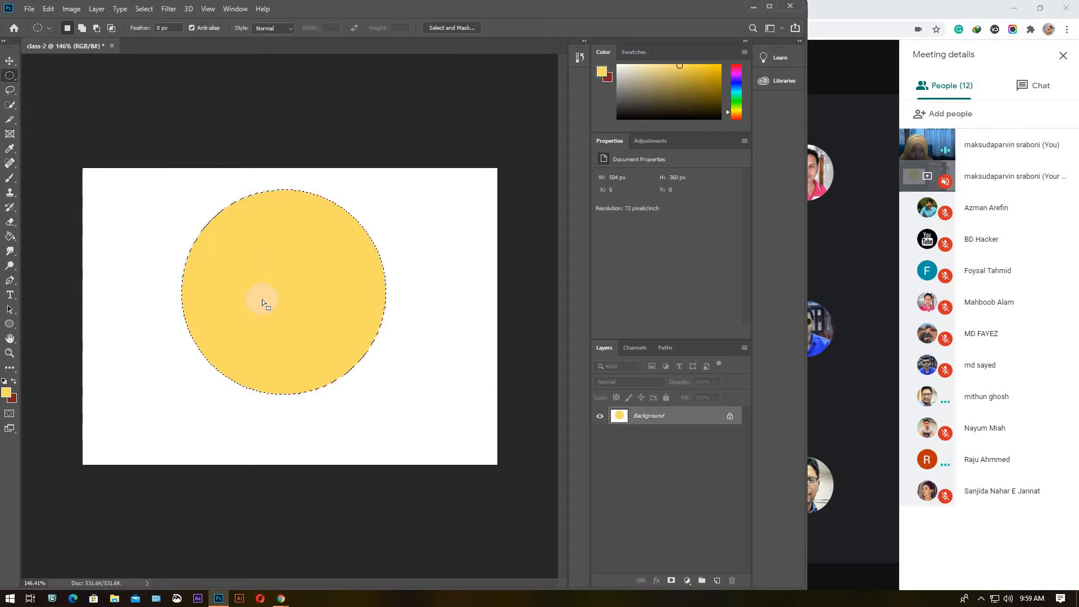
key("ctrl+BackSpace")
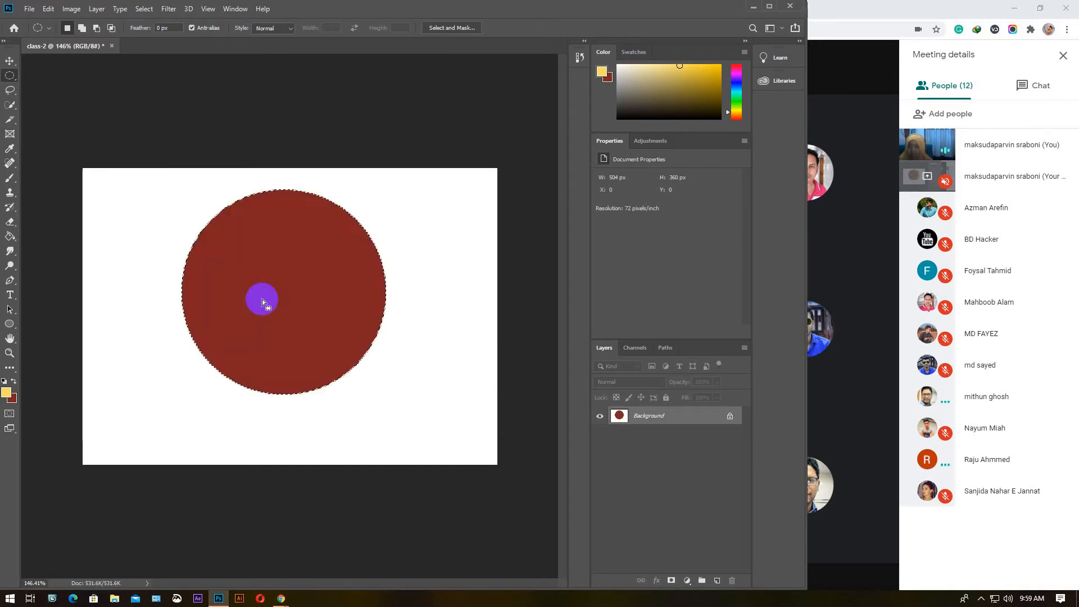
key("alt+BackSpace")
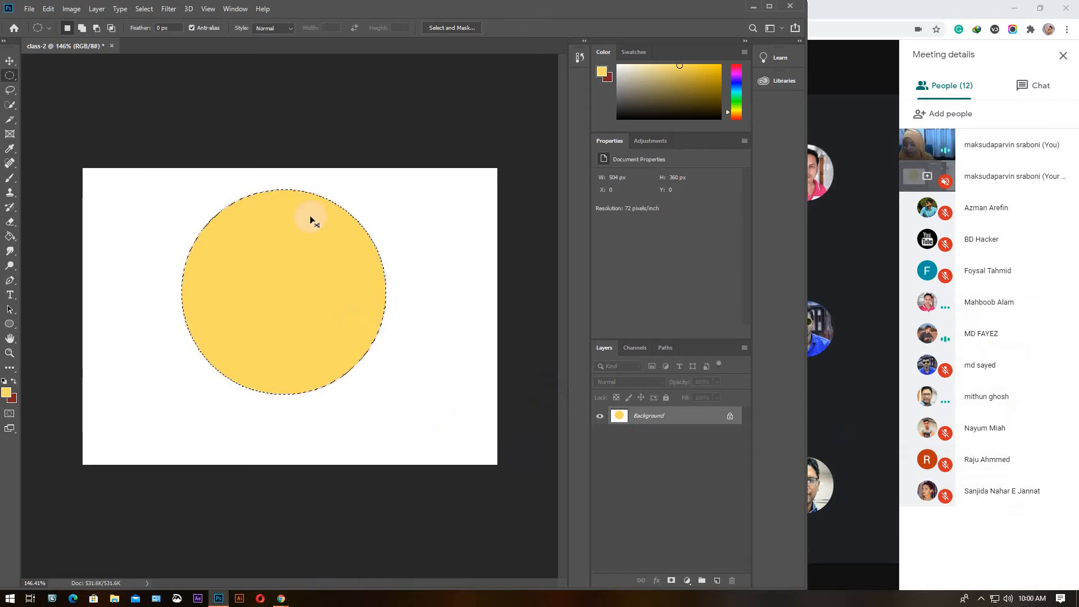
left_click(331, 208)
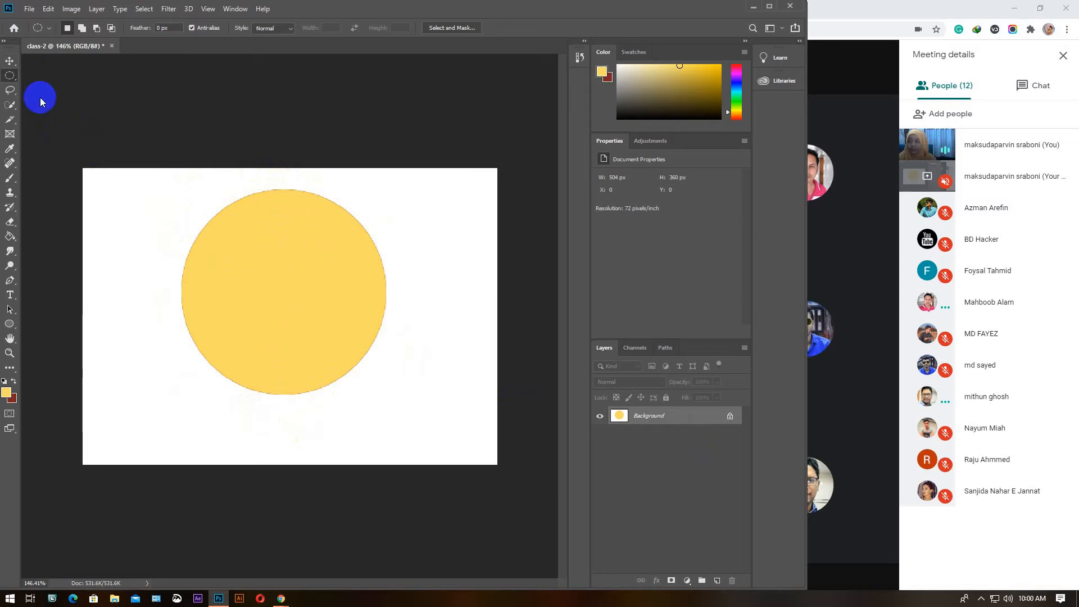
Try to move the yellow circle on the Background layer with the Move Tool, declining the conversion to a normal layer
left_click(9, 63)
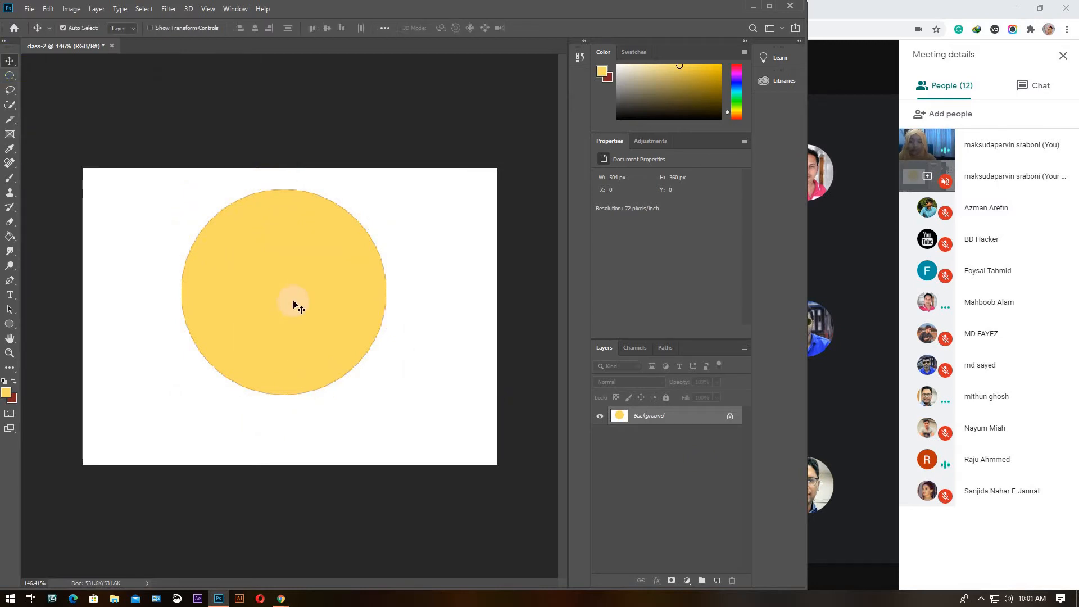
left_click_drag(296, 290, 295, 360)
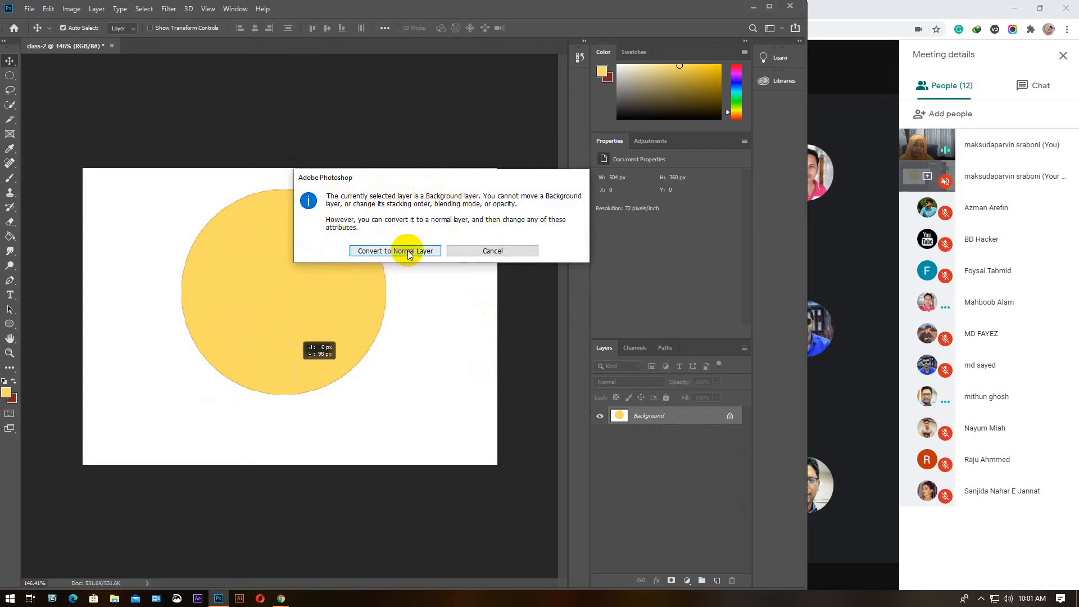
left_click(501, 250)
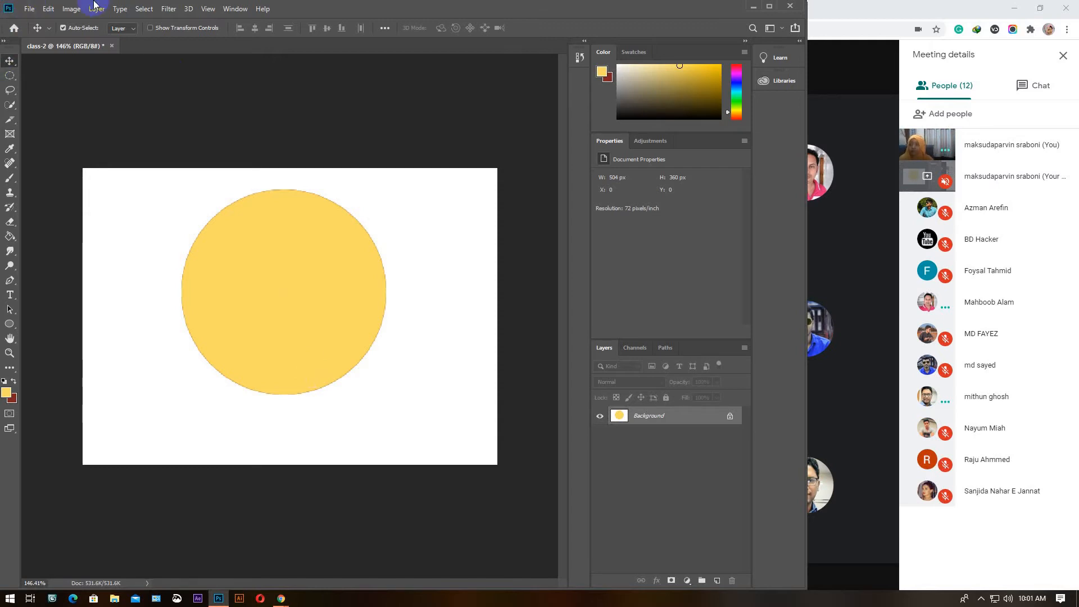
Refill the restored circular selection with the background and foreground colors, and undo all the fills while keeping the selection
left_click(46, 10)
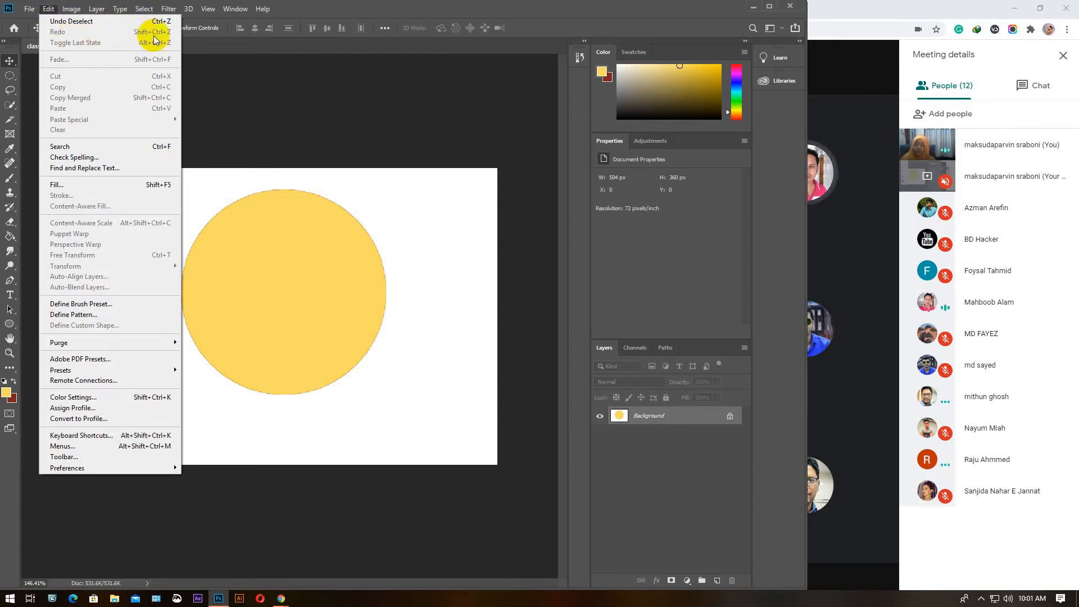
left_click(358, 137)
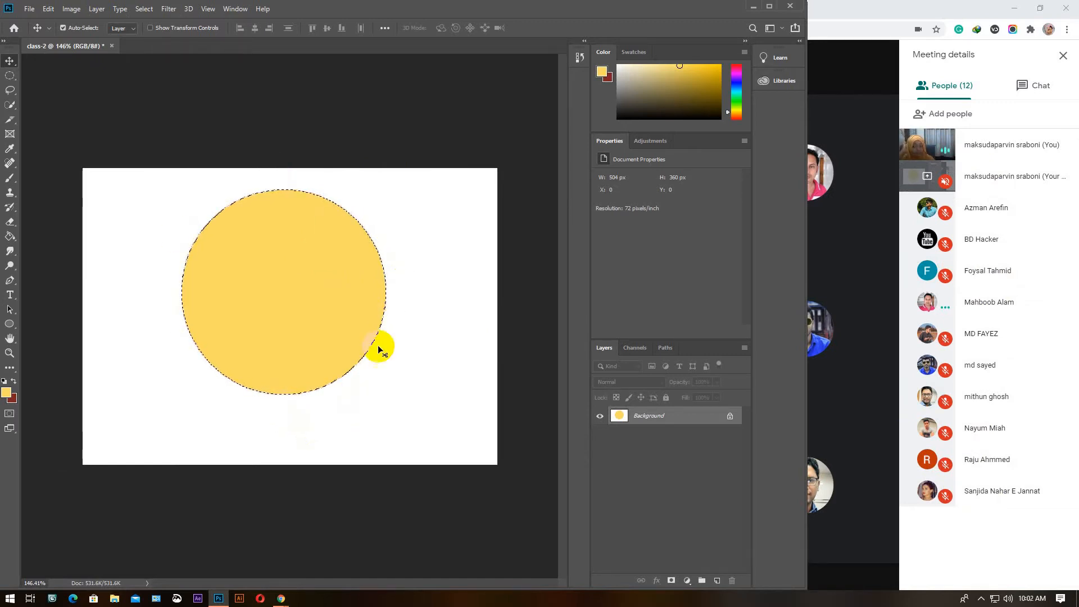
key("ctrl+BackSpace")
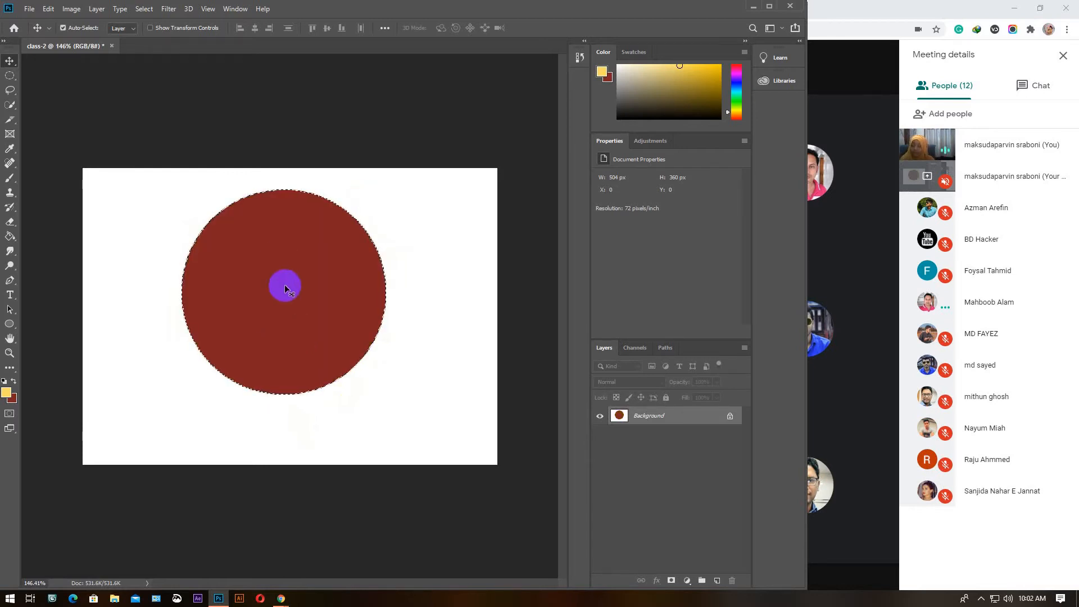
key("alt+BackSpace")
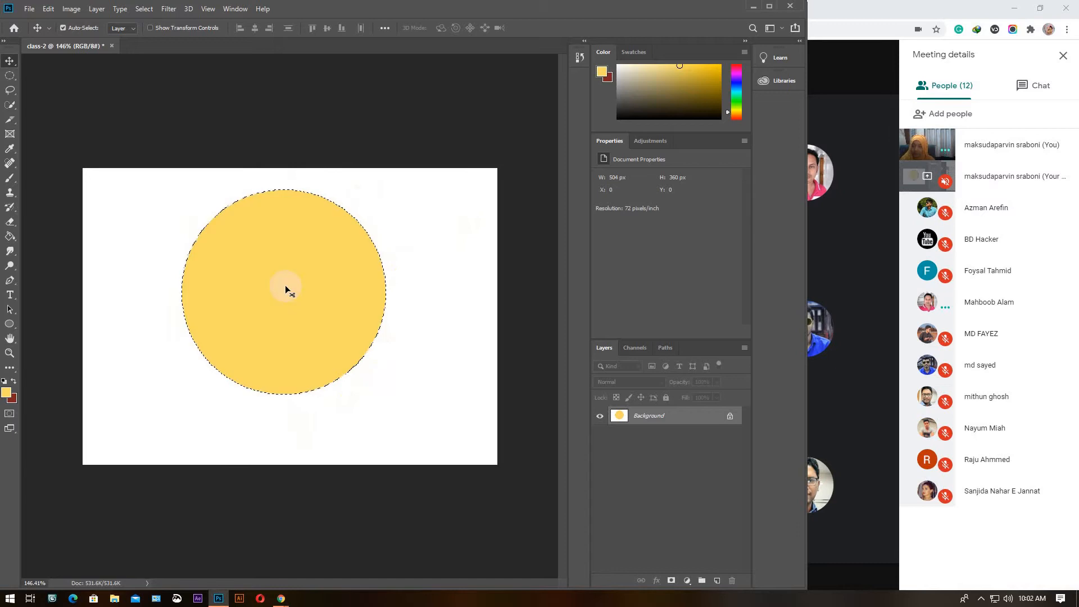
key("ctrl+z")
key("ctrl+z")
key("ctrl+z")
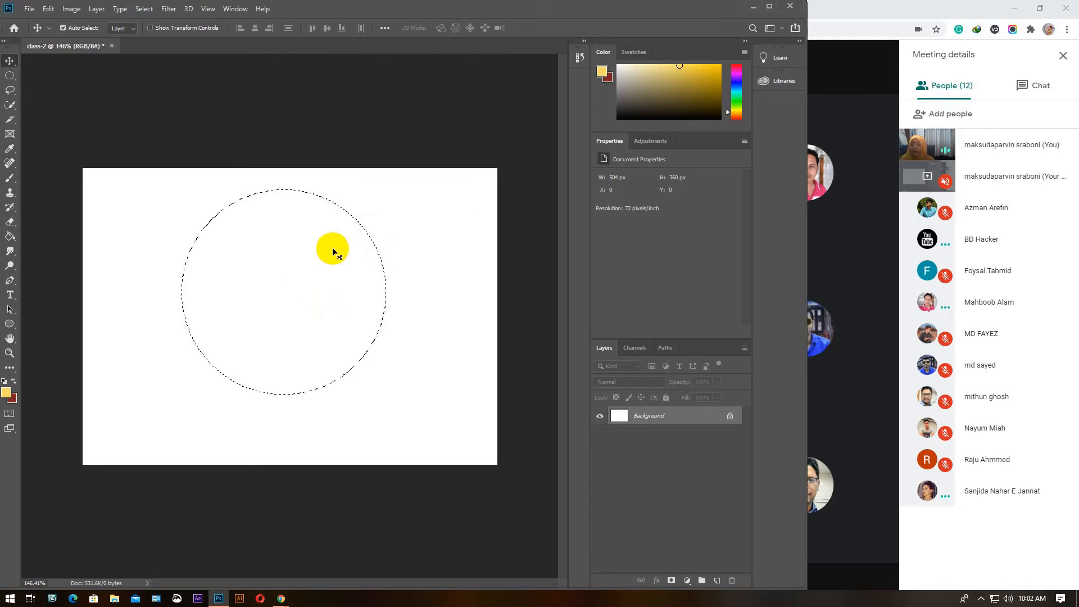
Fill the circular selection with the foreground color on a new layer, and move the deselected circle to the canvas center
left_click(717, 581)
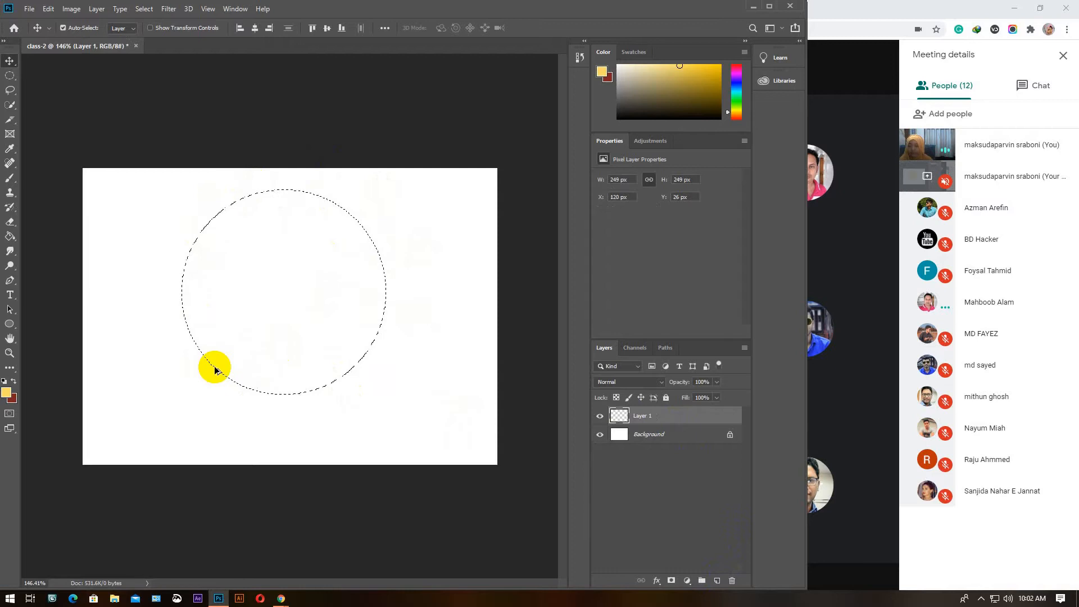
key("alt+BackSpace")
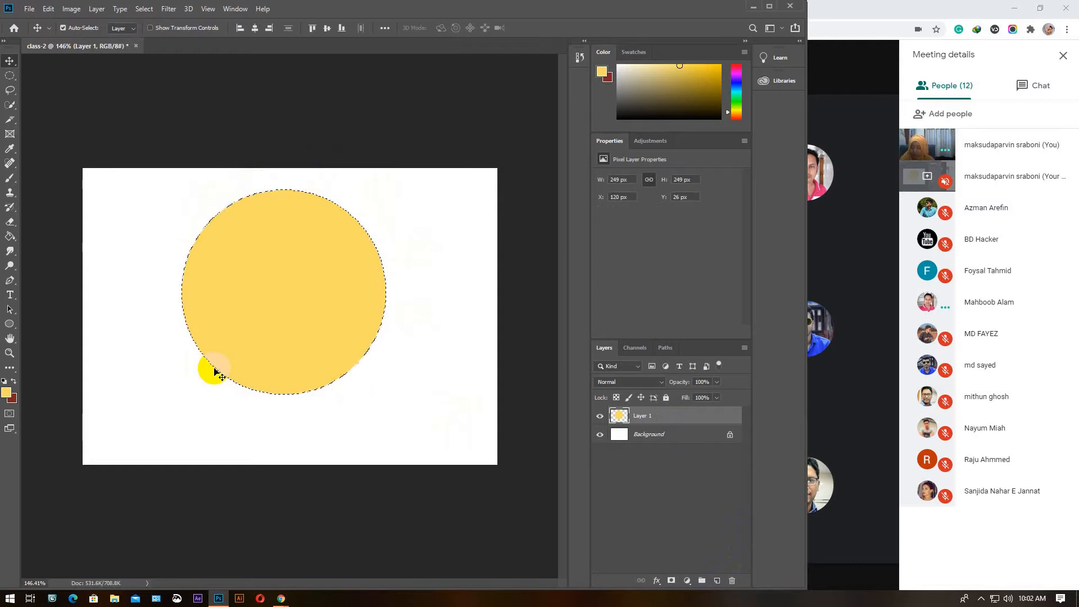
key("ctrl")
key("ctrl+d")
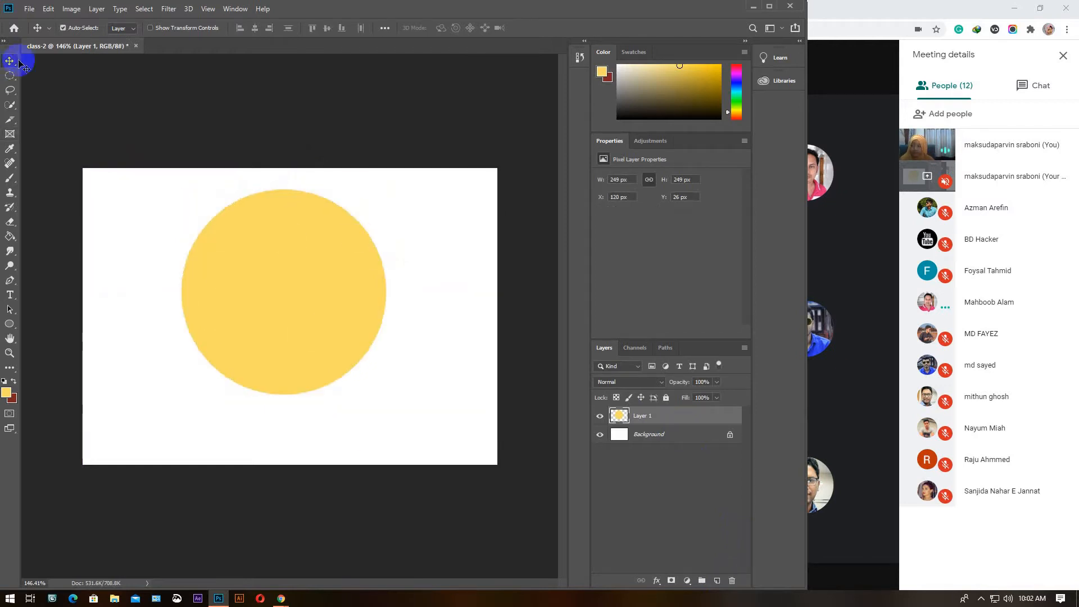
left_click_drag(301, 280, 315, 322)
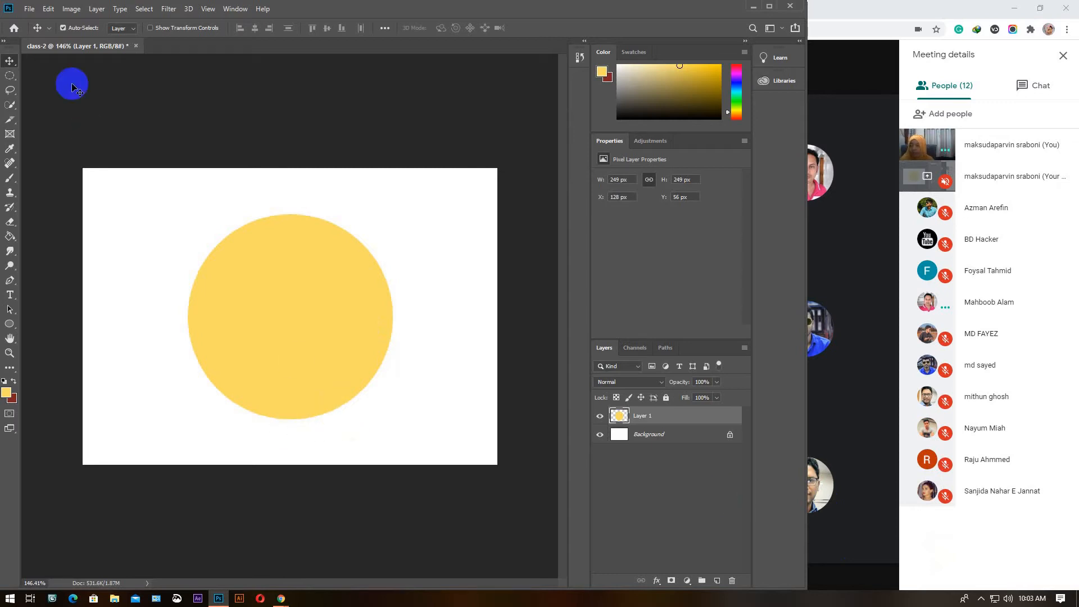
Draw a rectangular marquee selection about 303 by 107 px across the upper part of the yellow circle
right_click(8, 80)
left_click(50, 75)
left_click_drag(191, 200, 404, 287)
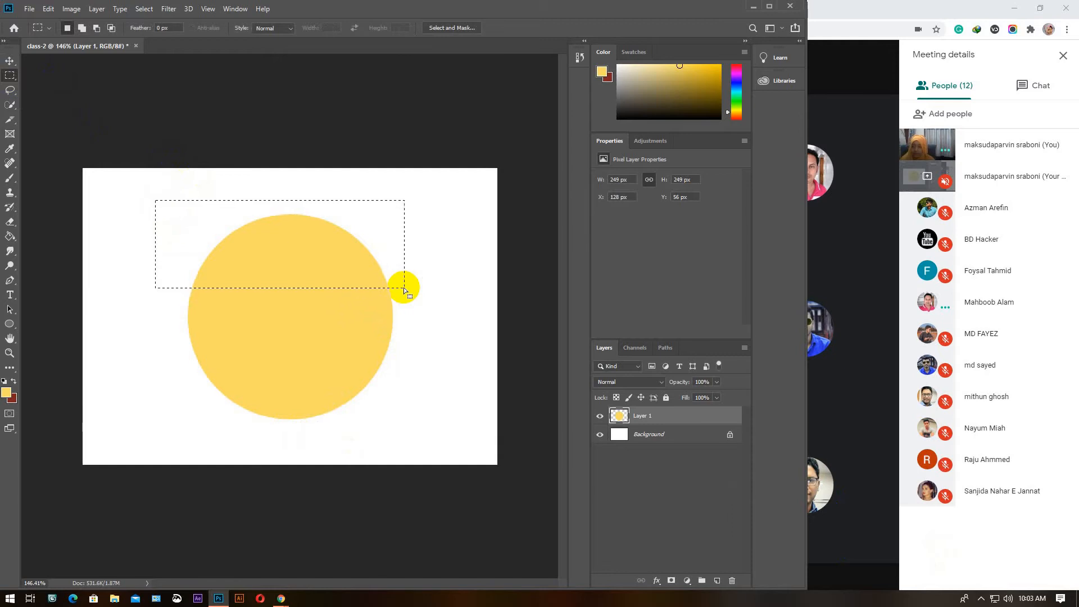
Fill the rectangular selection with the background color on the circle's layer, and move the combined rectangle and circle around the canvas
key("ctrl+BackSpace")
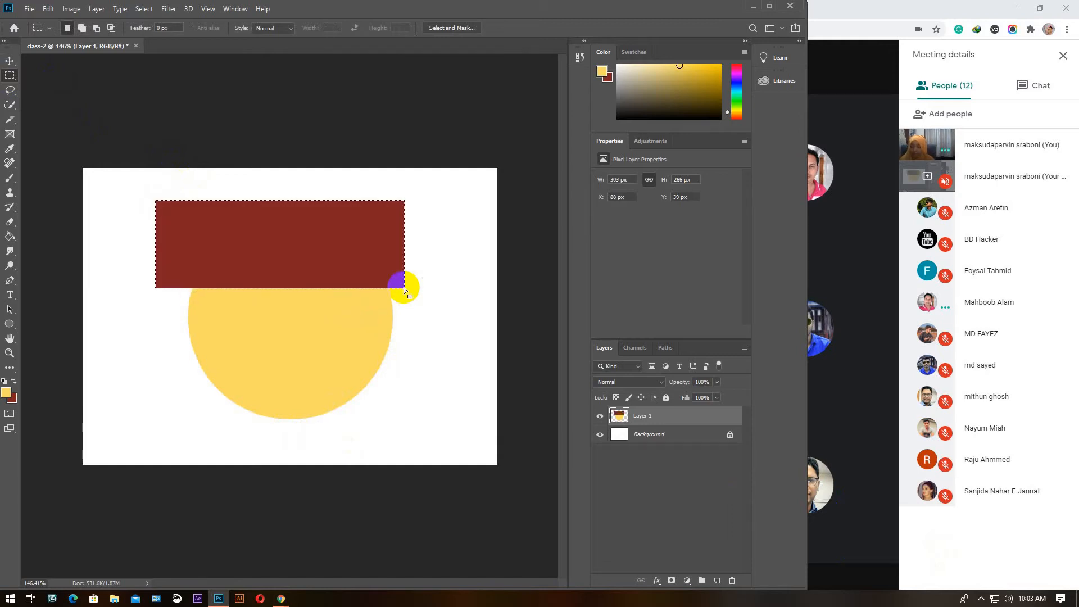
key("ctrl+d")
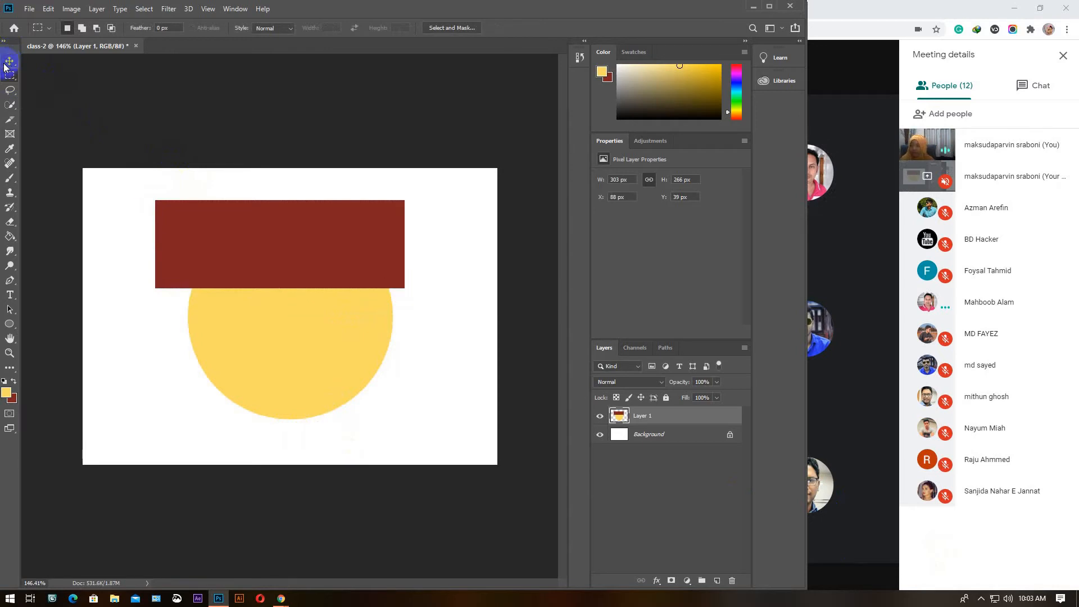
left_click(9, 62)
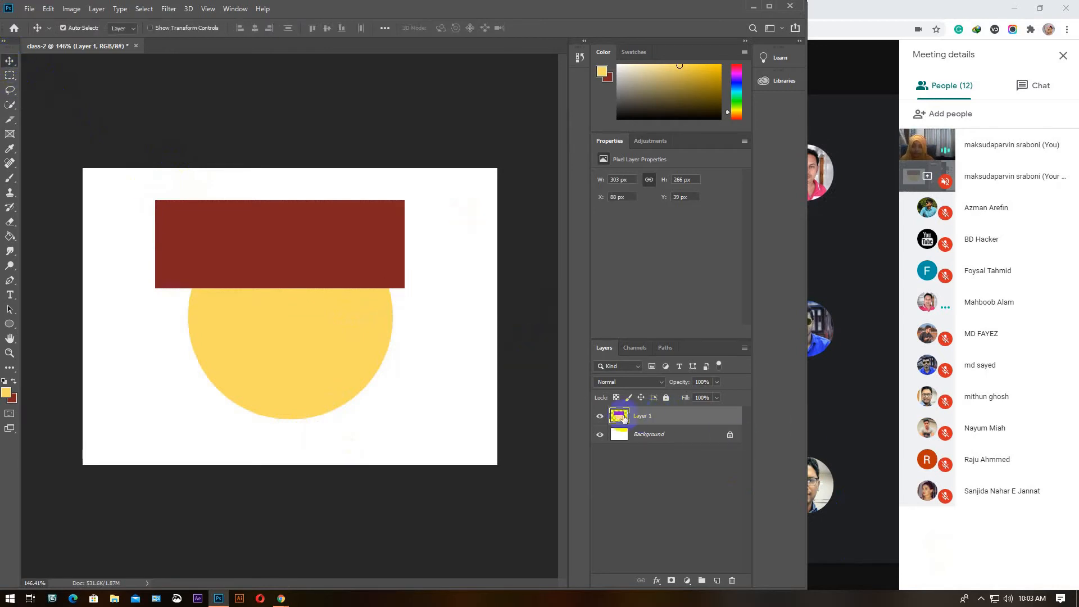
left_click_drag(381, 272, 433, 267)
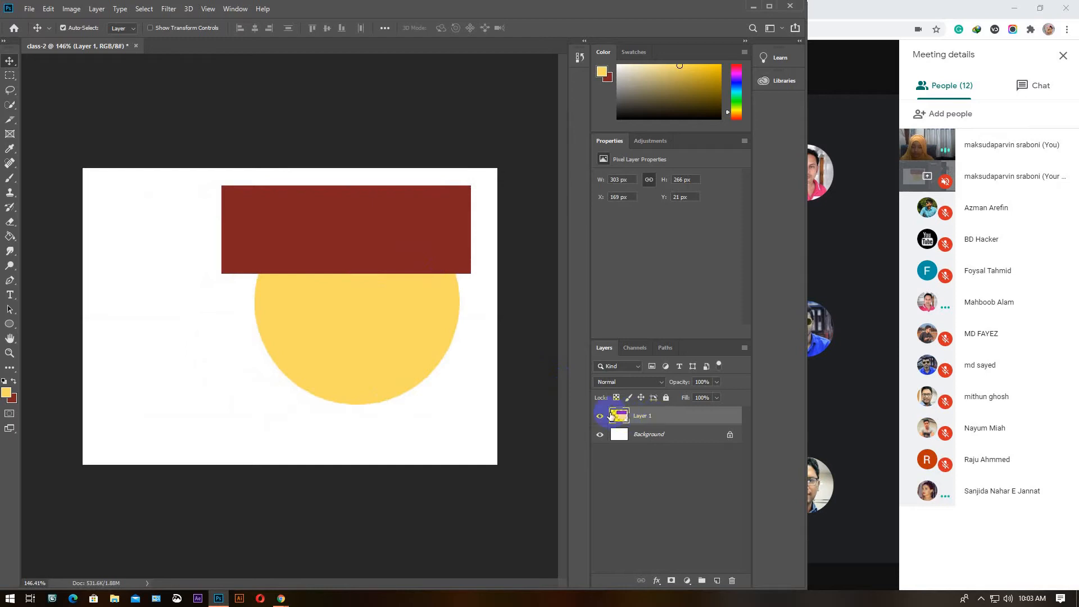
left_click(342, 249)
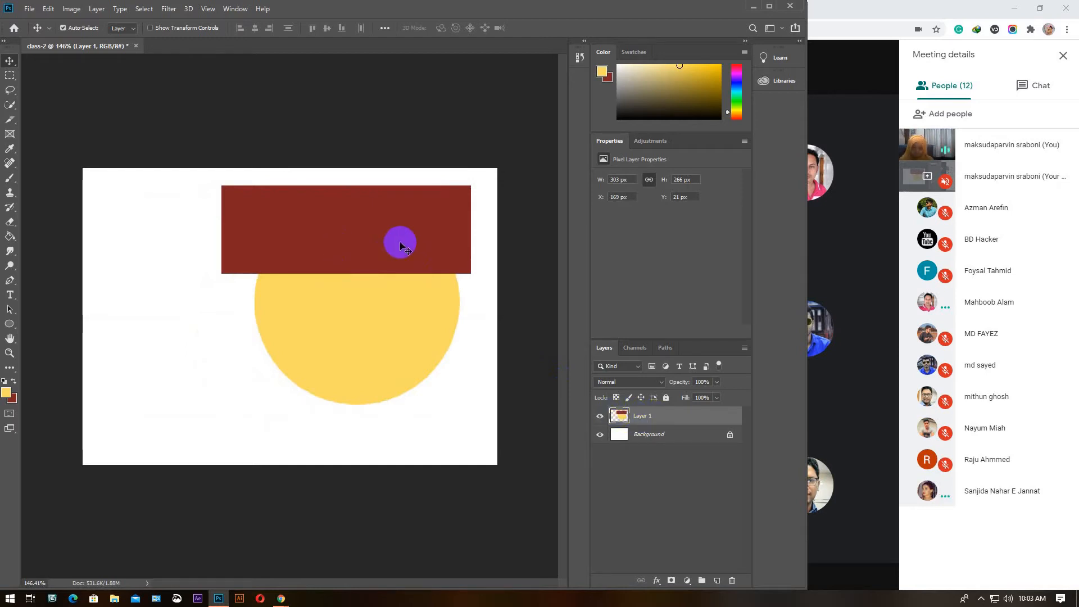
left_click_drag(417, 251, 347, 274)
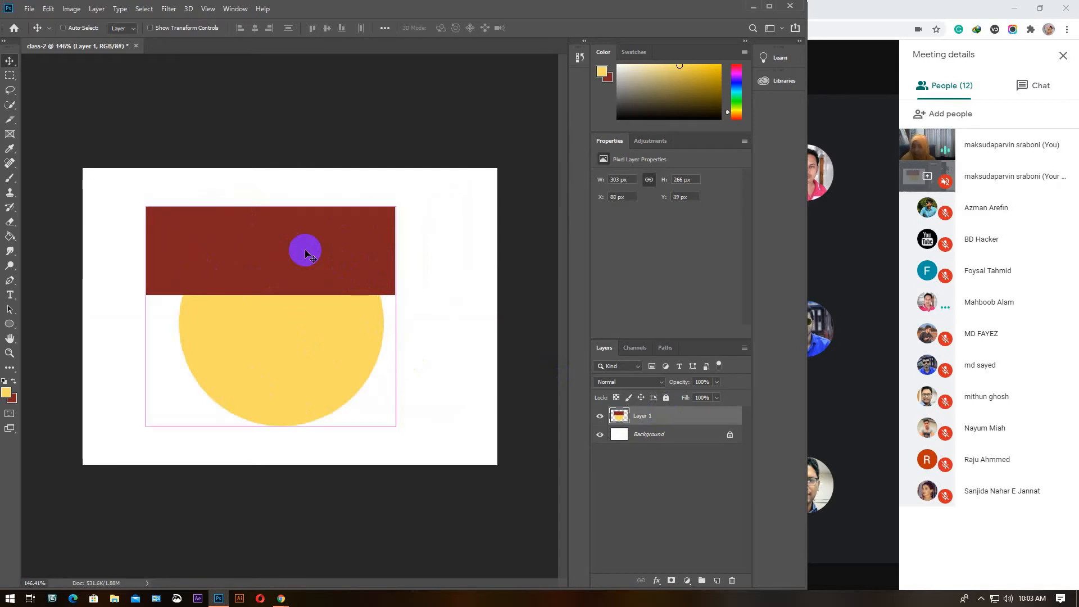
Undo the moves, the deselection and the dark red fill while keeping the rectangular selection
key("ctrl+z")
key("ctrl+z")
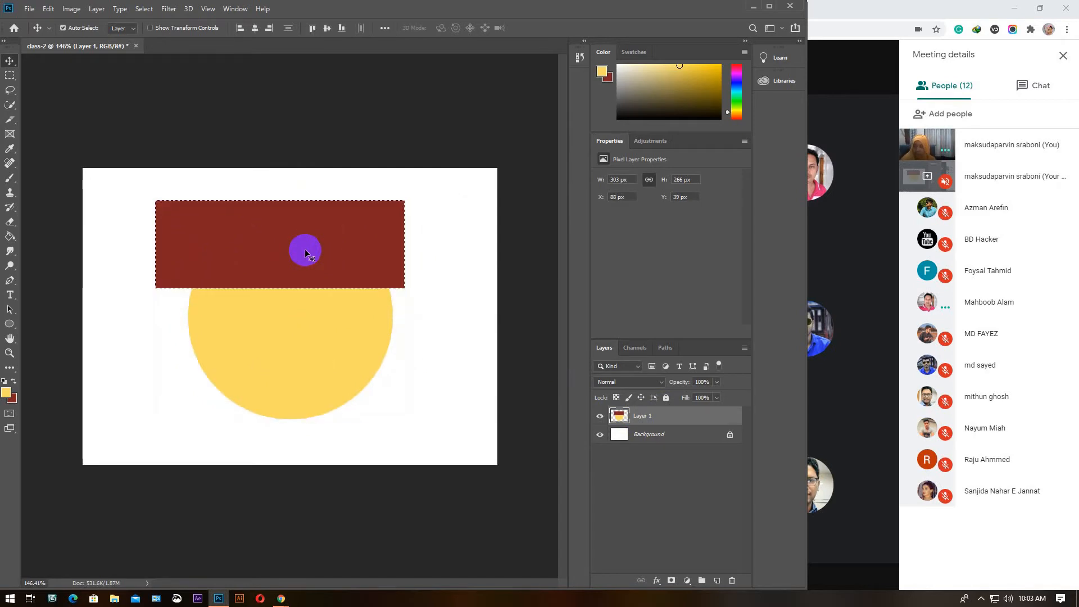
key("ctrl+z")
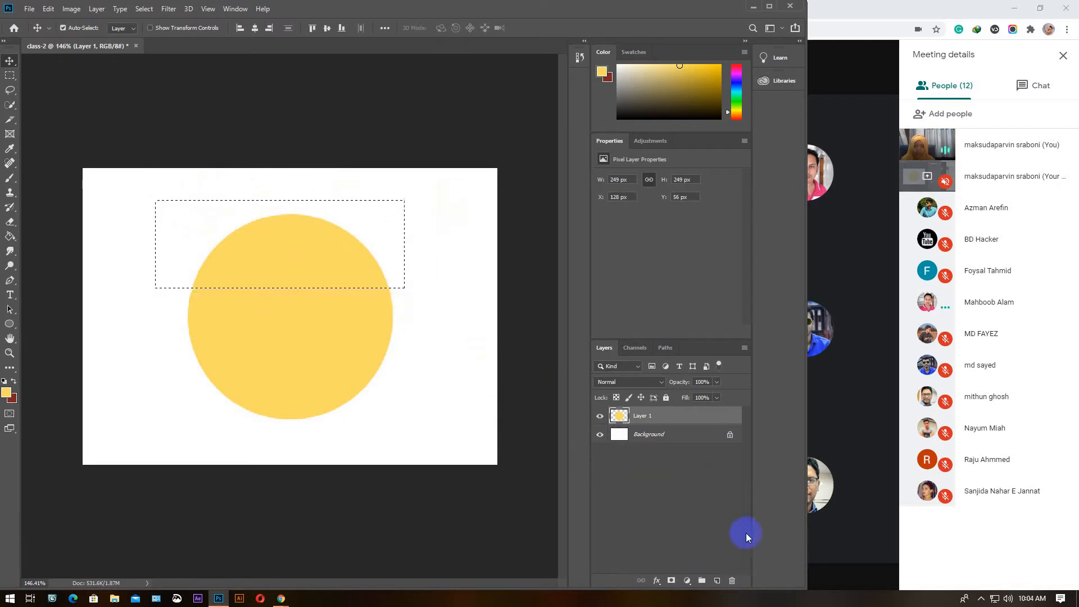
Add a new layer above the circle's layer and fill the rectangular selection on it with the background color
left_click(718, 582)
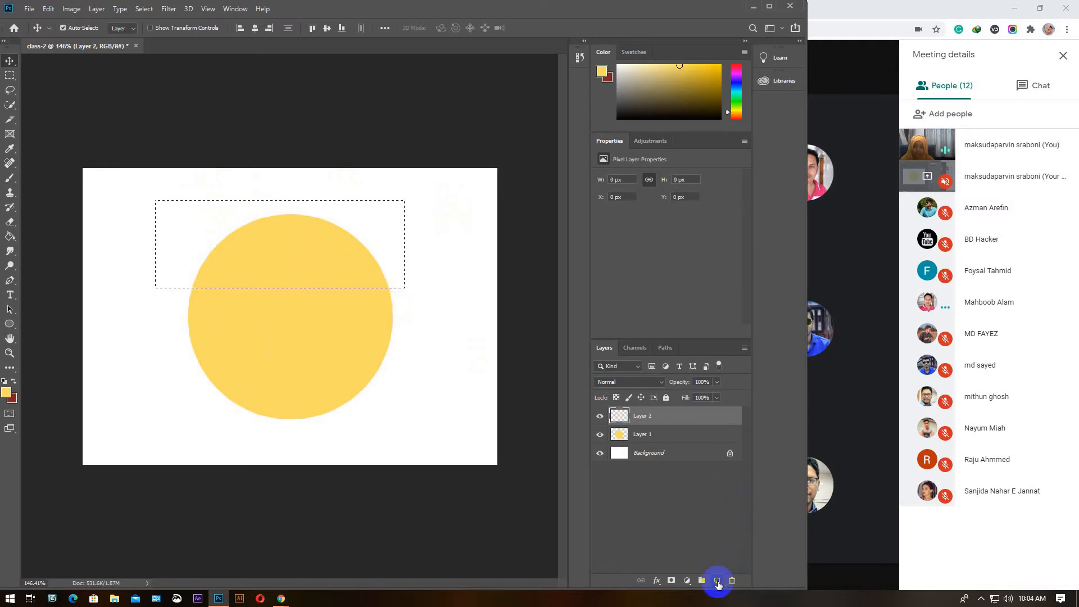
left_click(290, 232)
key("ctrl+BackSpace")
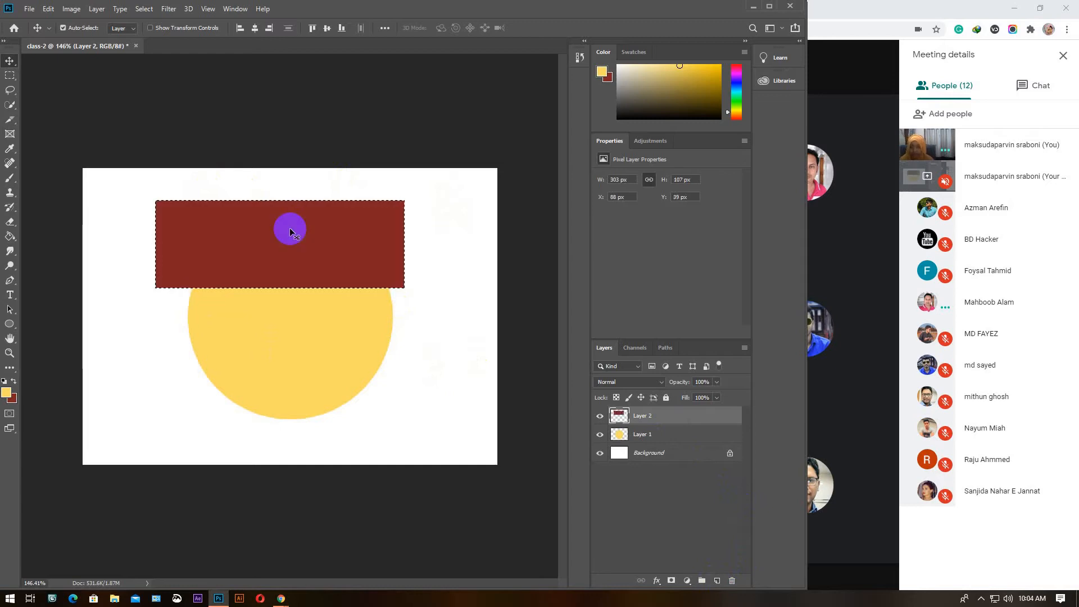
Move the dark red rectangle and the yellow circle separately around the canvas, ending with the rectangle below the circle
left_click_drag(334, 246, 409, 397)
left_click_drag(313, 296, 214, 225)
left_click_drag(473, 381, 395, 402)
left_click_drag(192, 244, 339, 263)
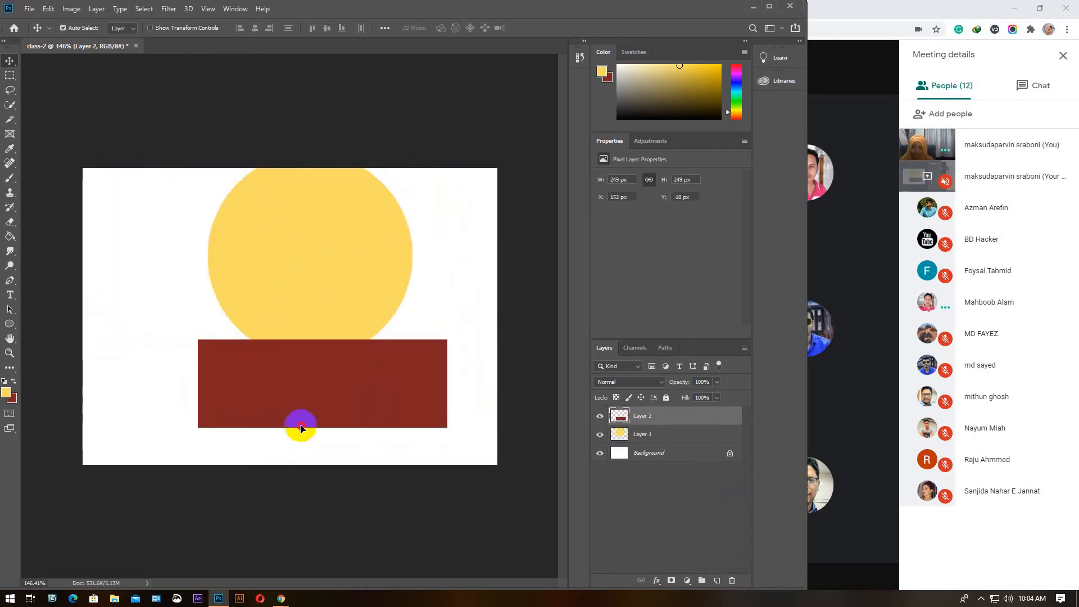
left_click_drag(287, 429, 185, 491)
left_click_drag(321, 313, 289, 299)
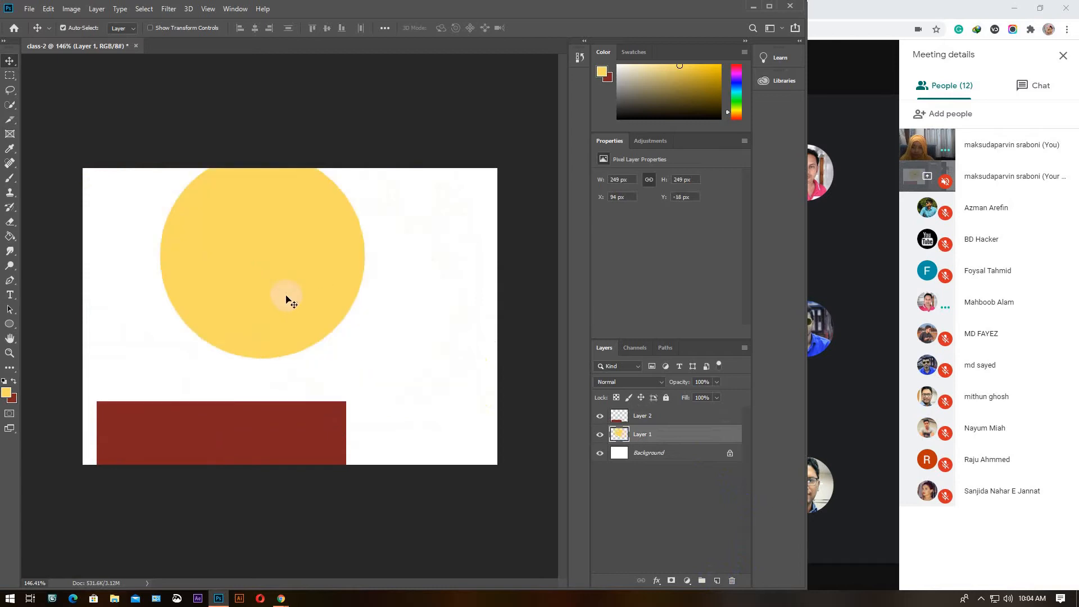
Delete the dark red rectangle's layer and move the yellow circle back to the canvas center
left_click(268, 429)
key("Delete")
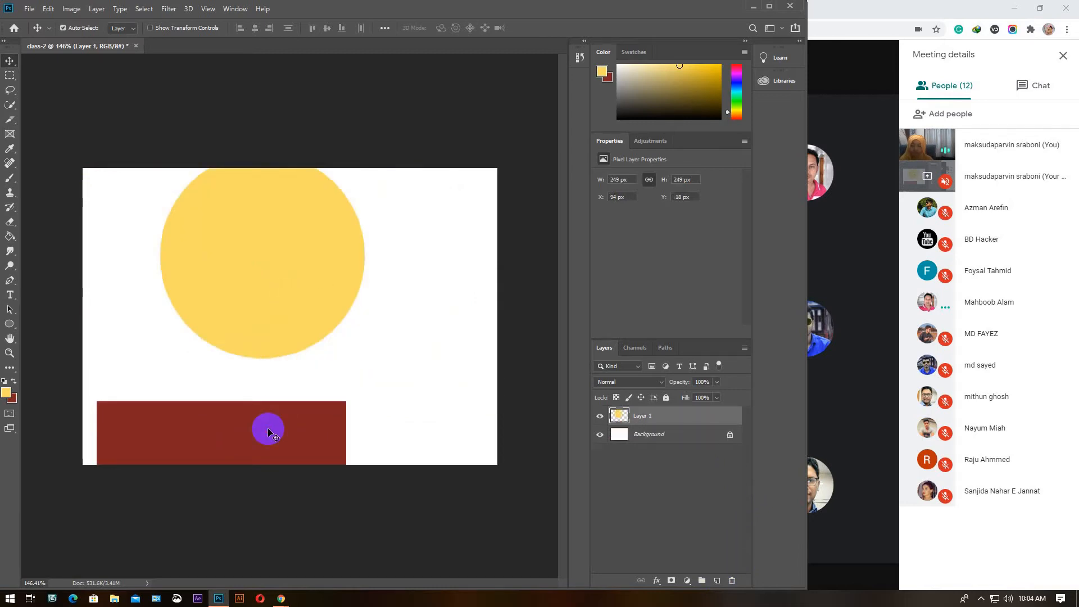
mouse_move(332, 243)
left_mouse_down()
mouse_move(346, 296)
mouse_move(360, 298)
mouse_move(353, 291)
mouse_move(351, 303)
left_mouse_up()
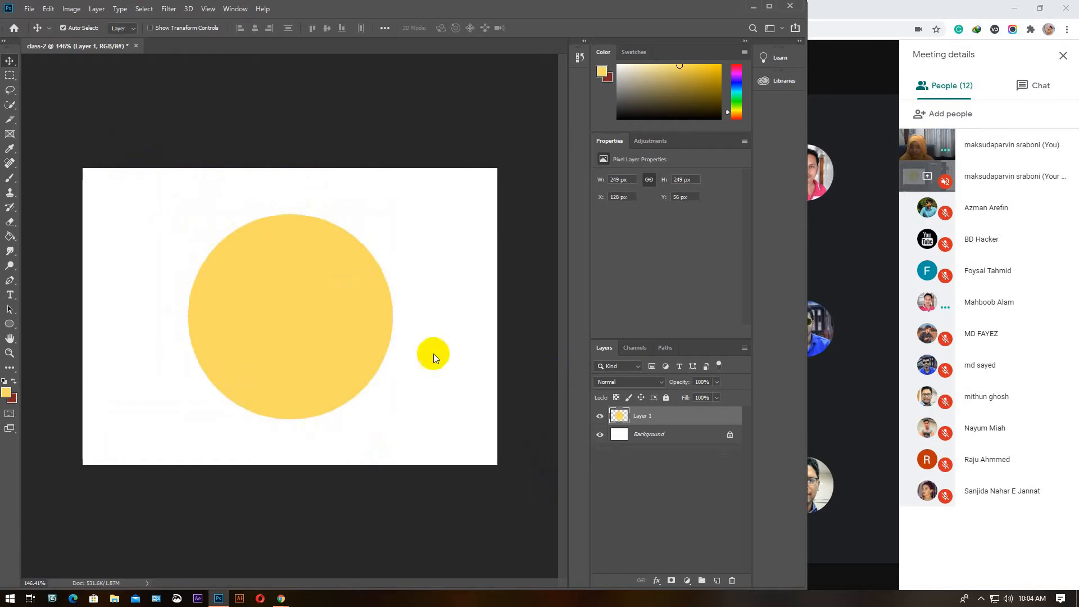
Delete the yellow circle's layer and draw a circular selection about 241 px wide at the canvas center on a new layer
key("Delete")
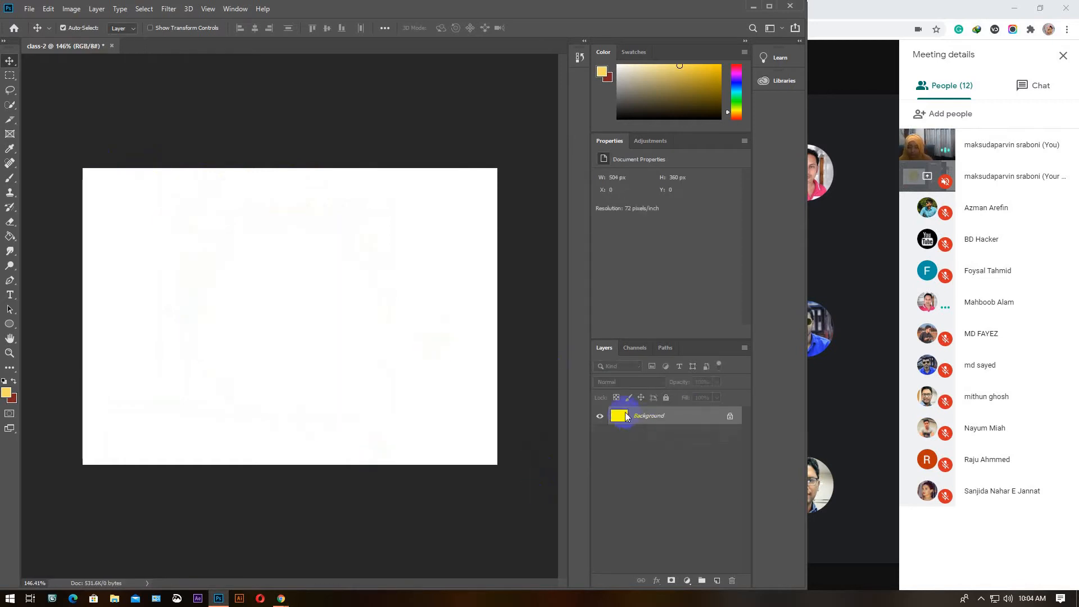
left_click(718, 579)
left_click(8, 75)
left_click(62, 86)
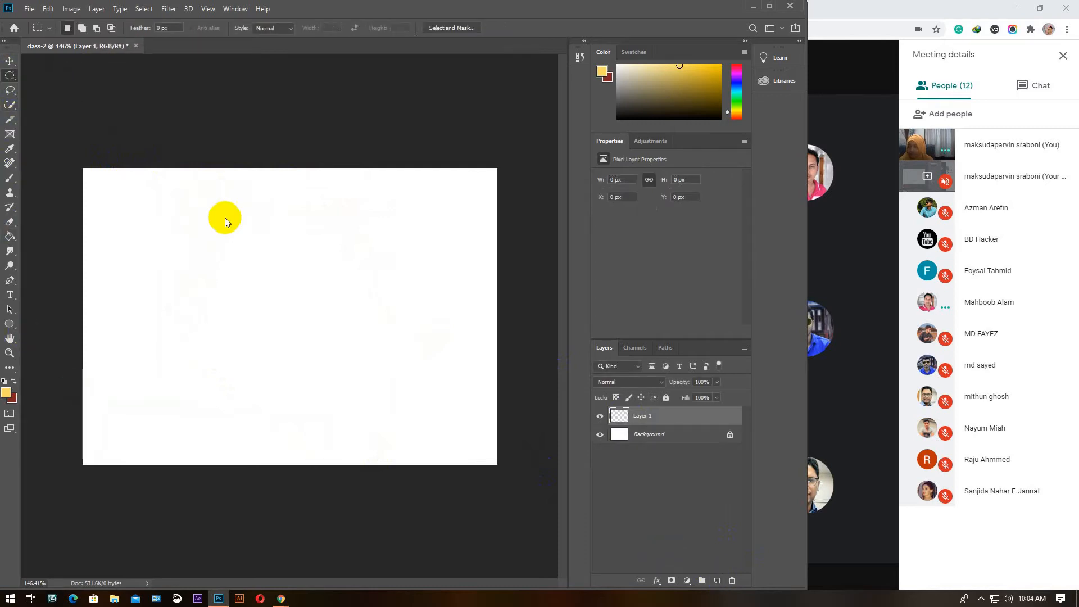
left_click_drag(181, 206, 379, 428)
left_click_drag(382, 436, 385, 440)
Reset the foreground and background to default black and white, fill the circular selection with black and deselect it
left_click(5, 381)
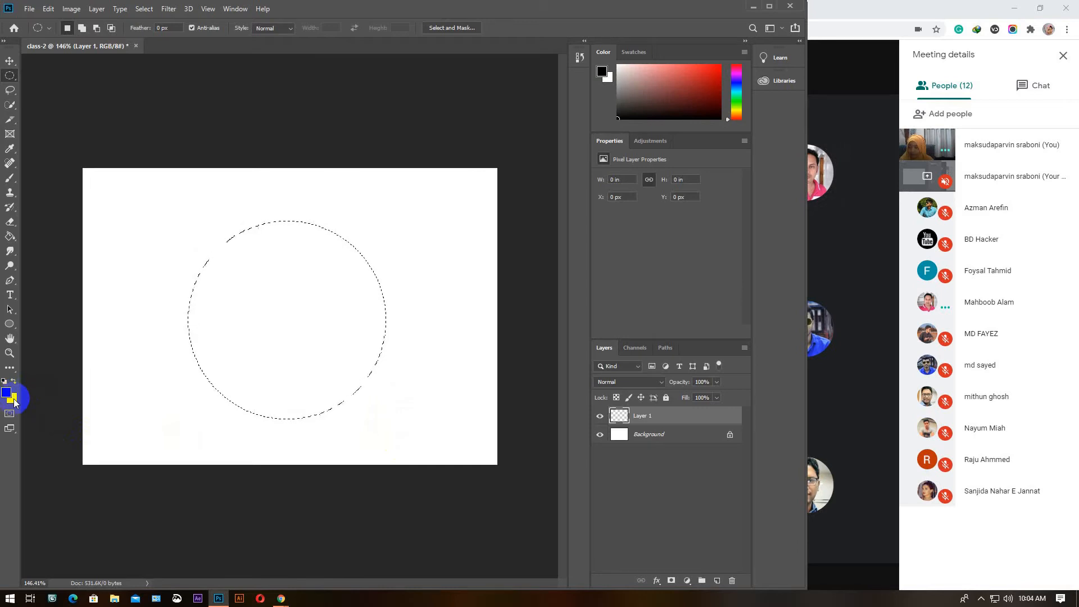
key("alt+BackSpace")
left_click(312, 341)
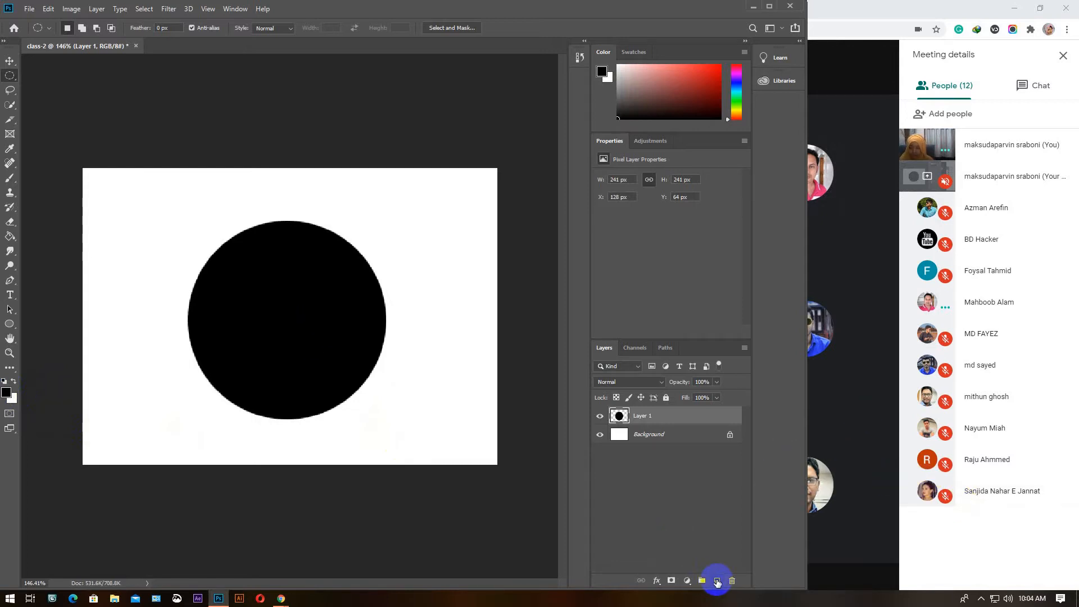
On a new layer, fill an oval selection of about 62 by 86 px inside the circle's upper right with a pale pink background color
left_click(718, 581)
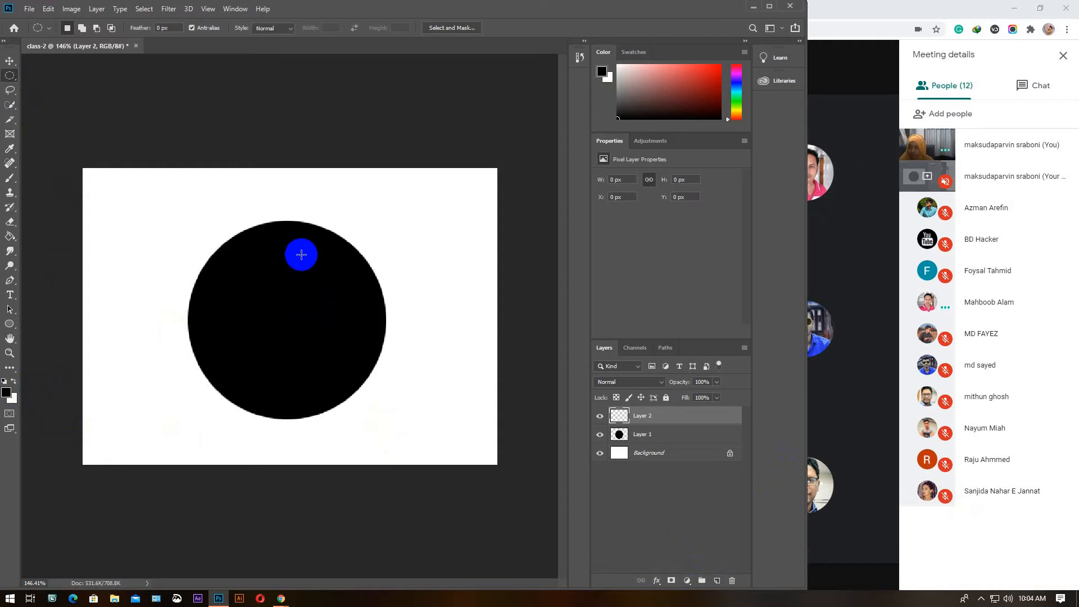
left_click_drag(306, 255, 353, 324)
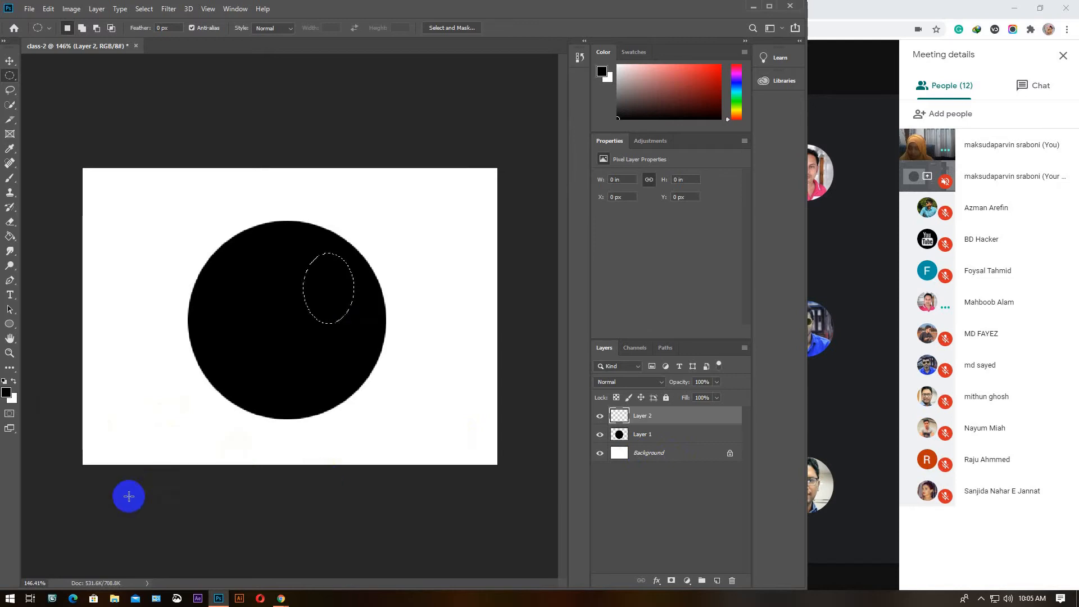
left_click(10, 397)
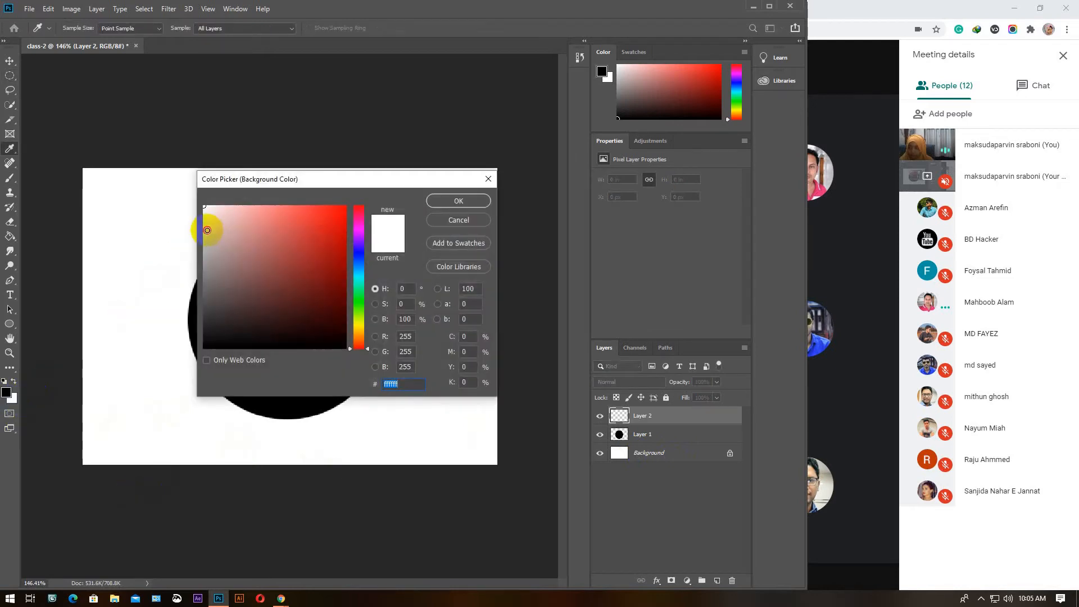
left_click(208, 230)
left_click_drag(206, 232, 217, 209)
left_click(444, 198)
key("m")
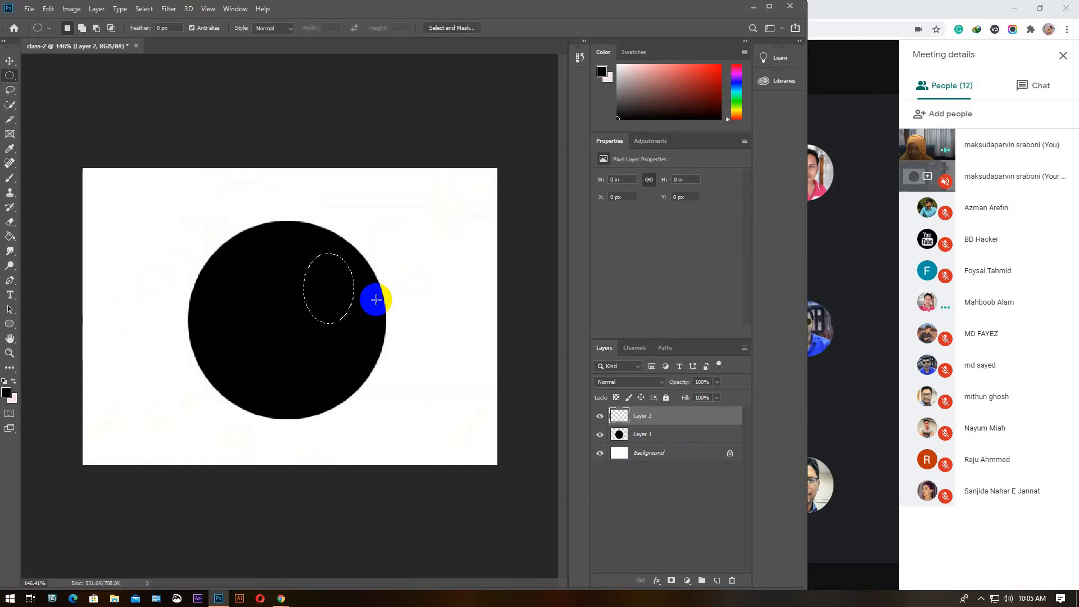
key("ctrl+BackSpace")
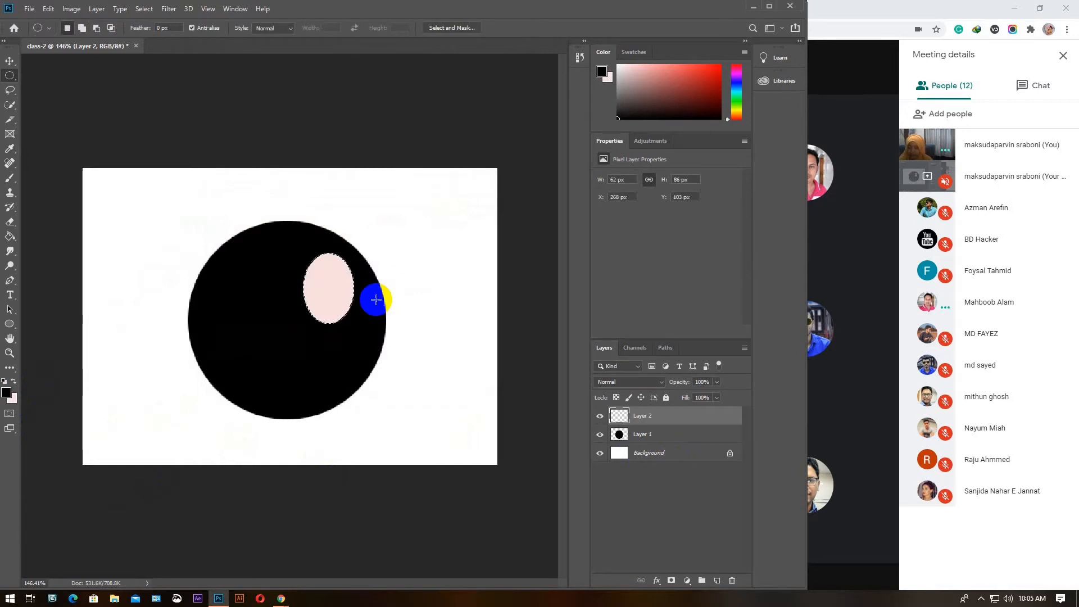
Deselect the pale pink oval and move it to the left half of the black circle, at about X 169 px, Y 127 px
left_click(9, 61)
left_click_drag(340, 308, 254, 321)
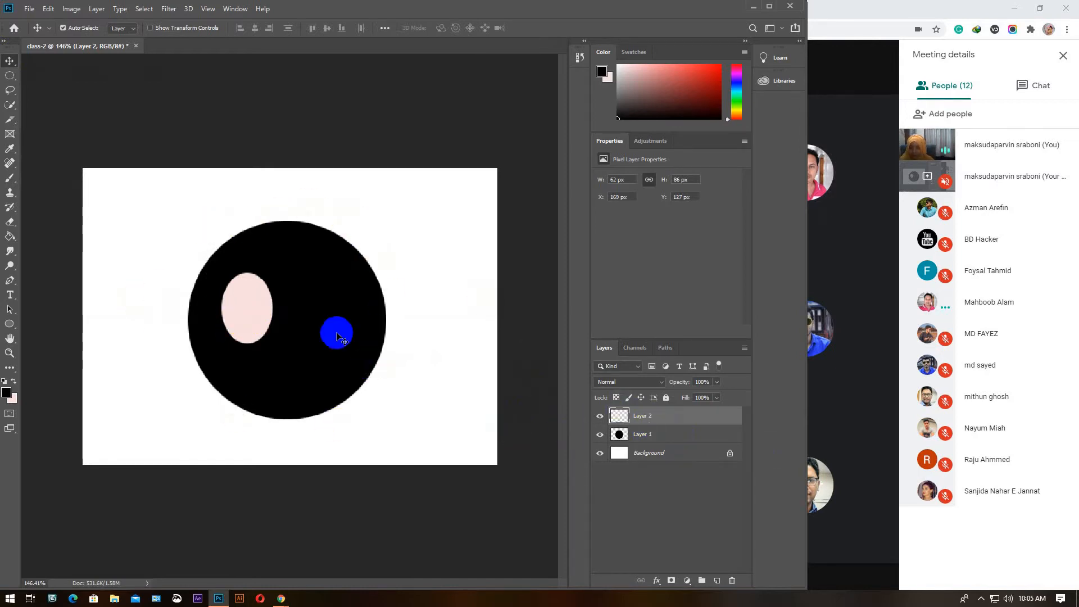
mouse_move(258, 305)
left_mouse_down()
mouse_move(252, 333)
mouse_move(231, 294)
mouse_move(283, 326)
mouse_move(256, 307)
left_mouse_up()
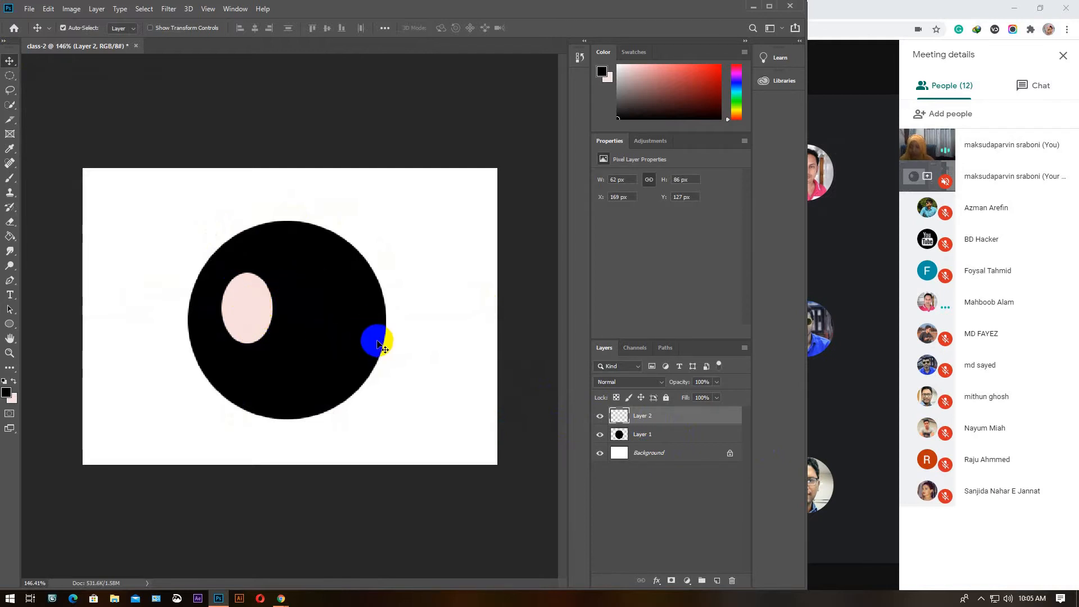
left_click(9, 76)
left_click_drag(307, 283, 349, 333)
left_click(242, 294)
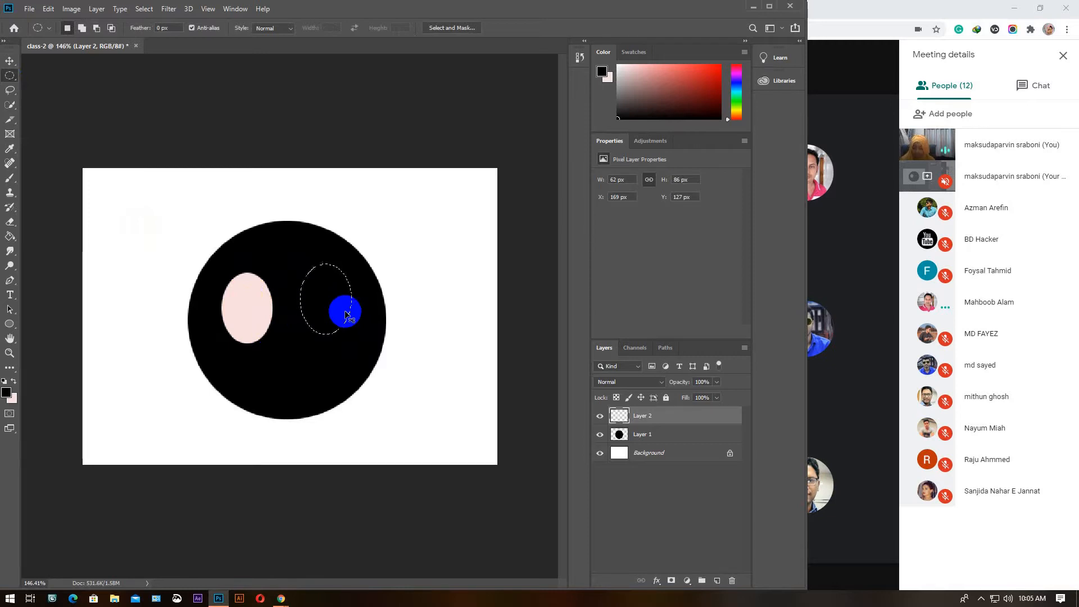
left_click(159, 188)
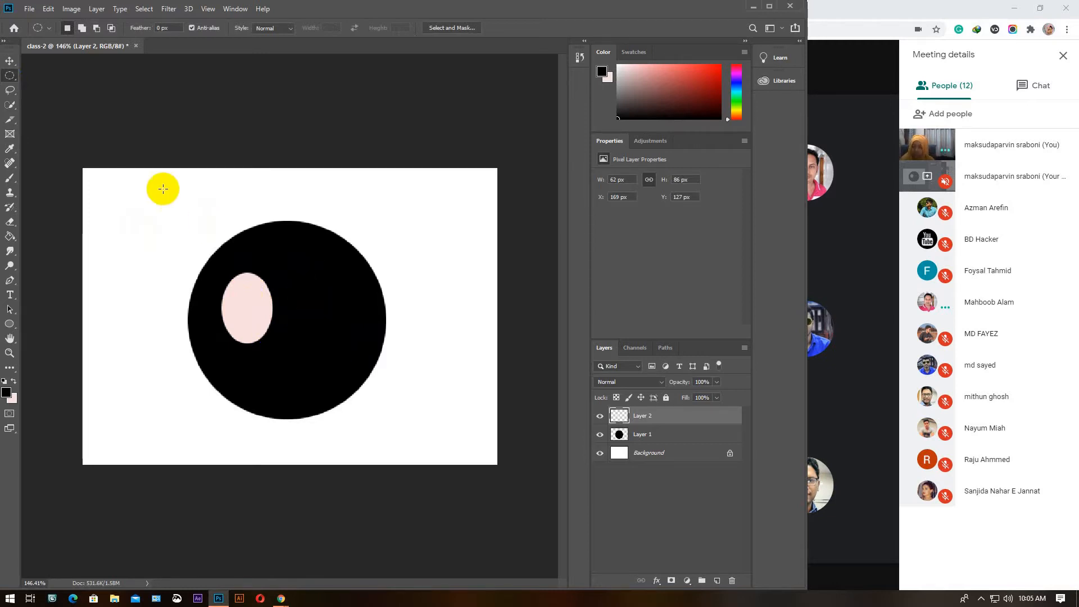
left_click(9, 61)
right_click(8, 62)
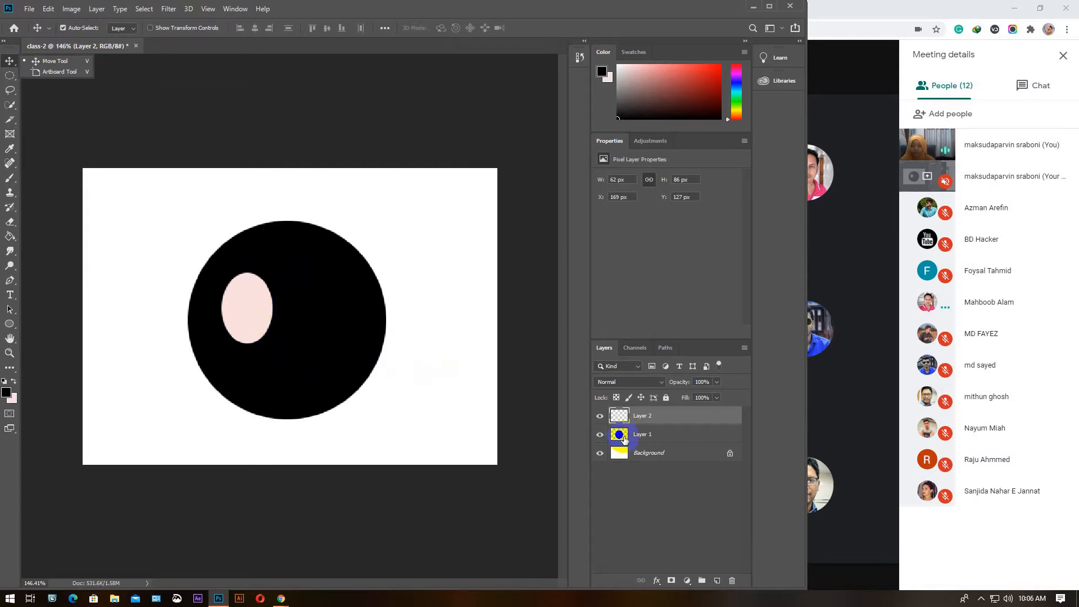
left_click(651, 435)
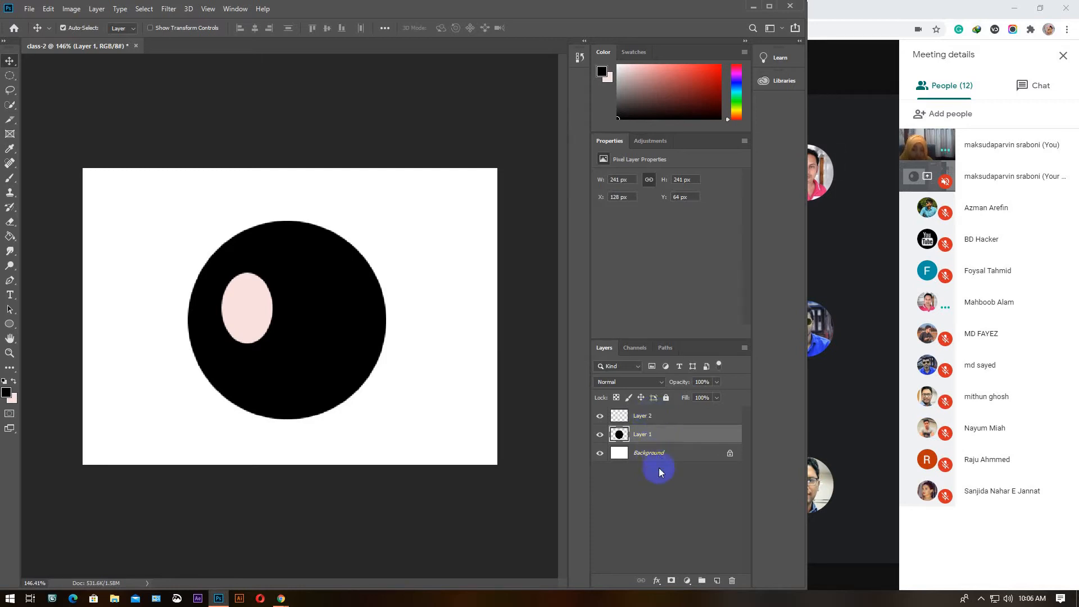
left_click(647, 417)
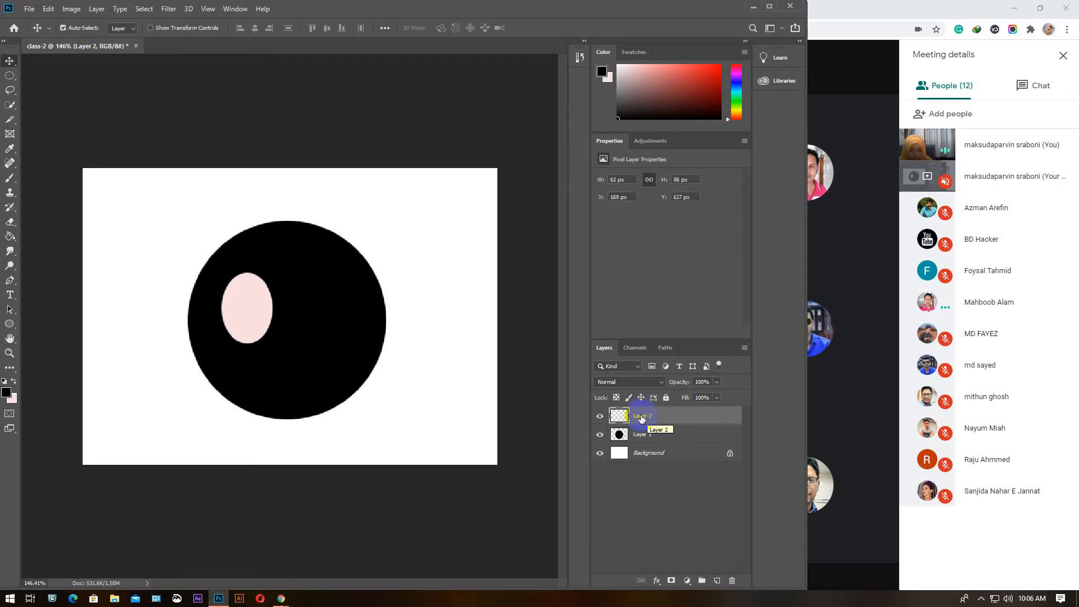
double_click(642, 417)
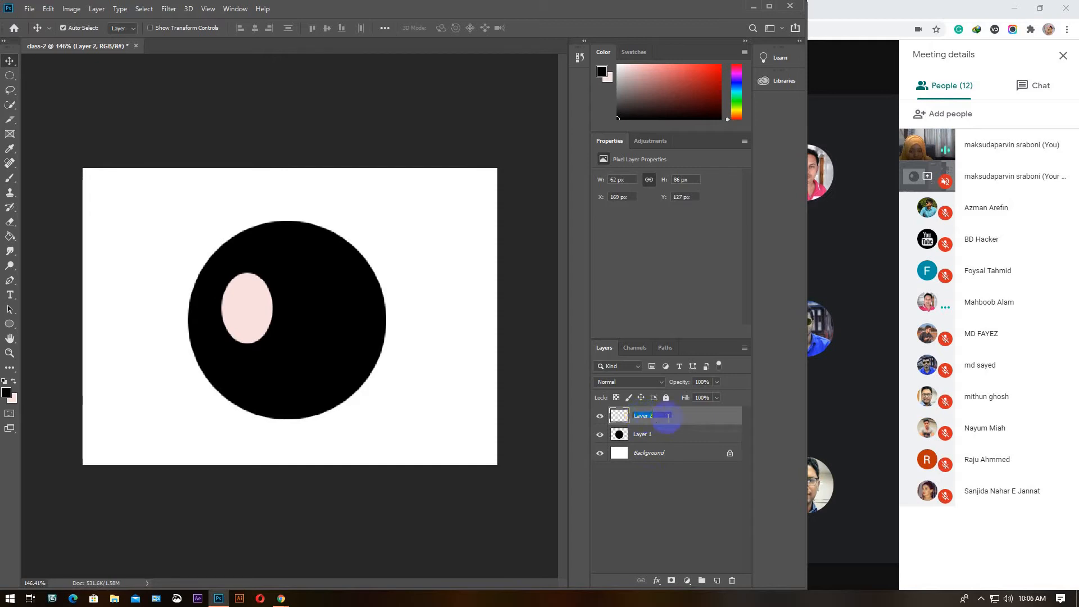
left_click_drag(653, 416, 627, 418)
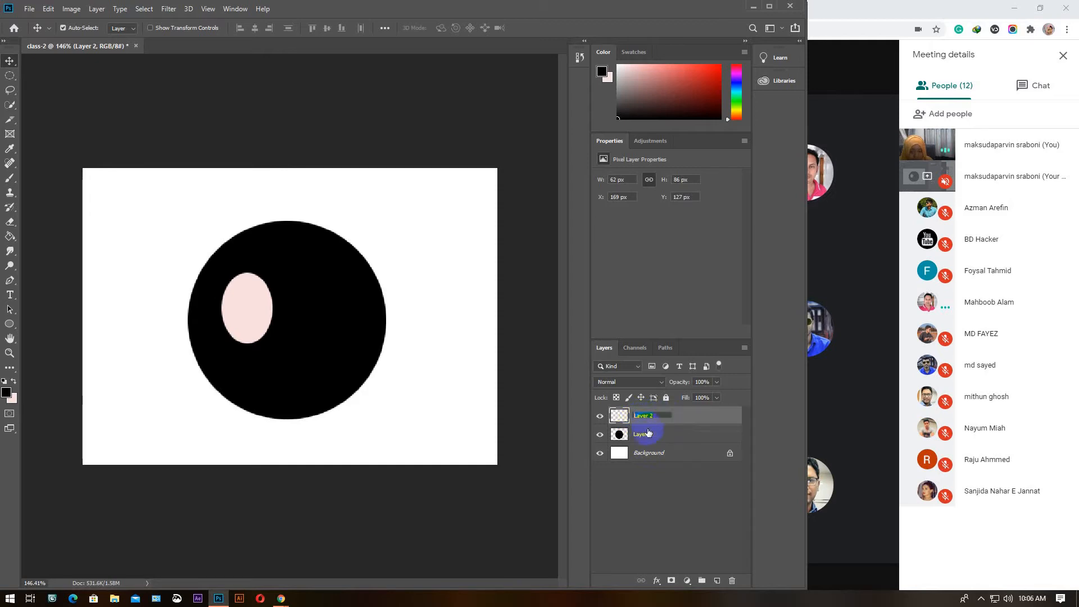
Rename the black circle's layer head and the pale pink oval's layer eye
left_click(645, 435)
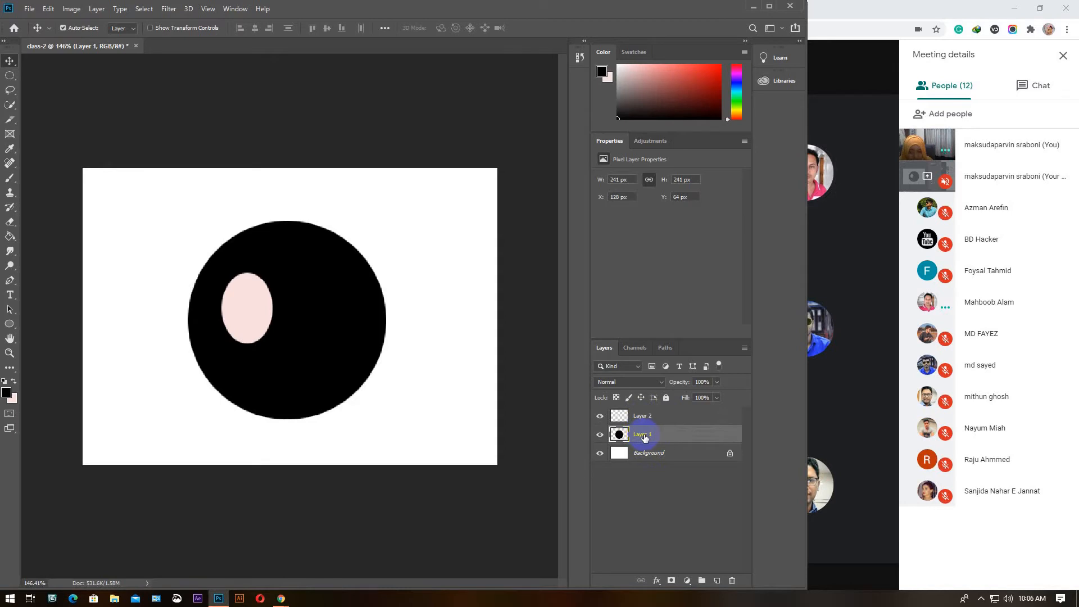
left_click(644, 436)
double_click(645, 436)
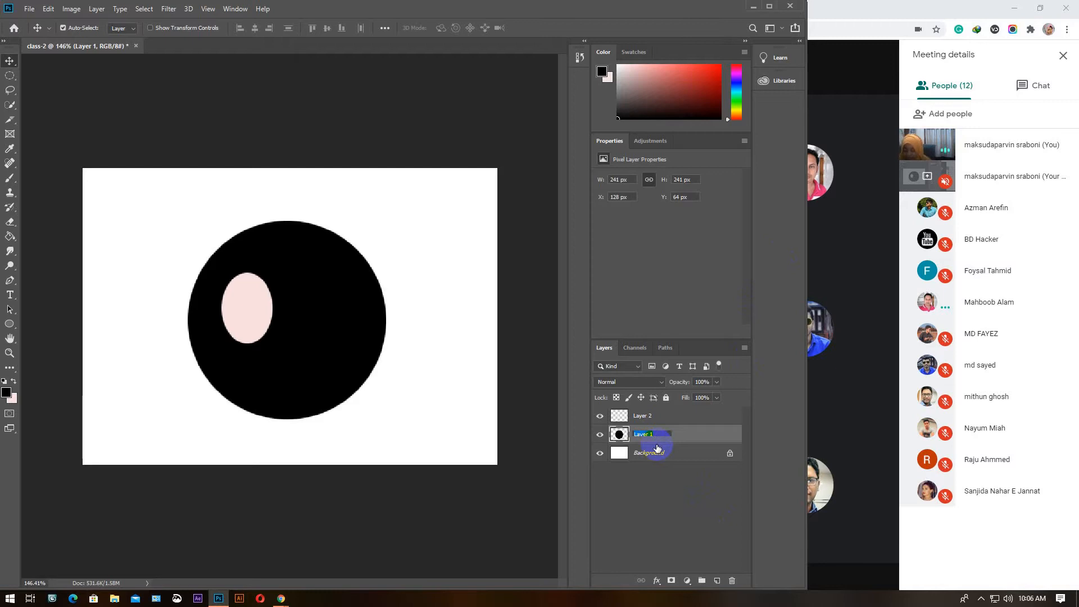
type("head")
left_click(642, 418)
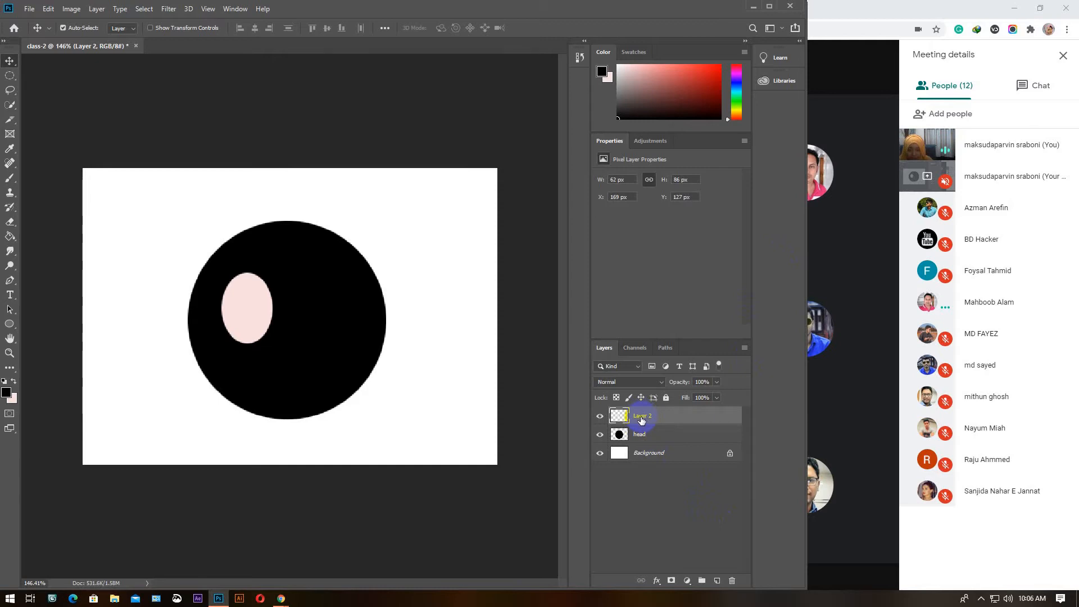
double_click(642, 419)
left_click(644, 435)
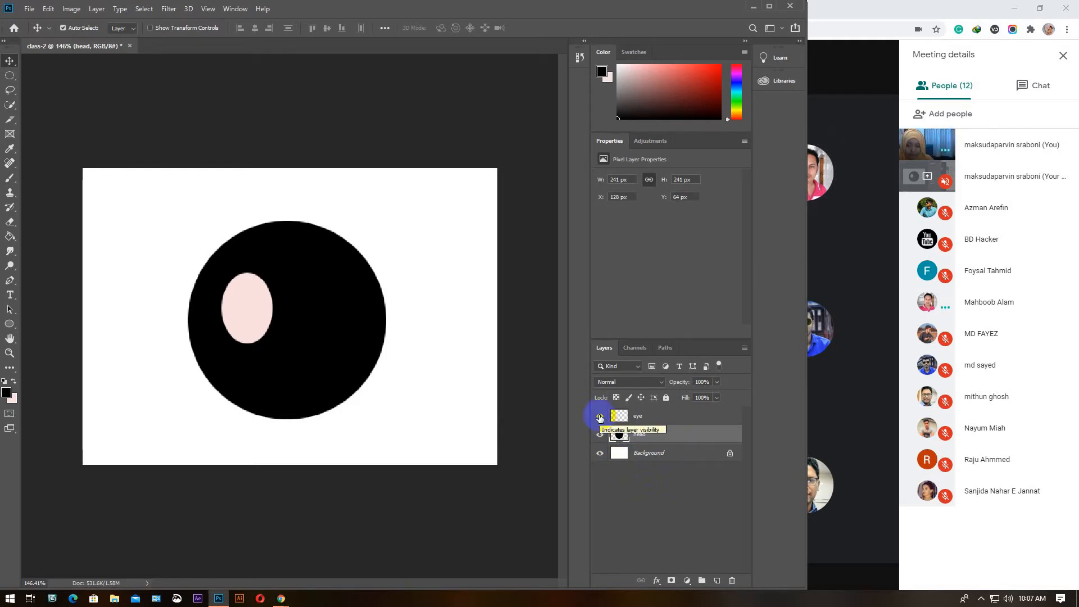
Hide and show the eye layer, and do the same with the head layer
left_click(600, 417)
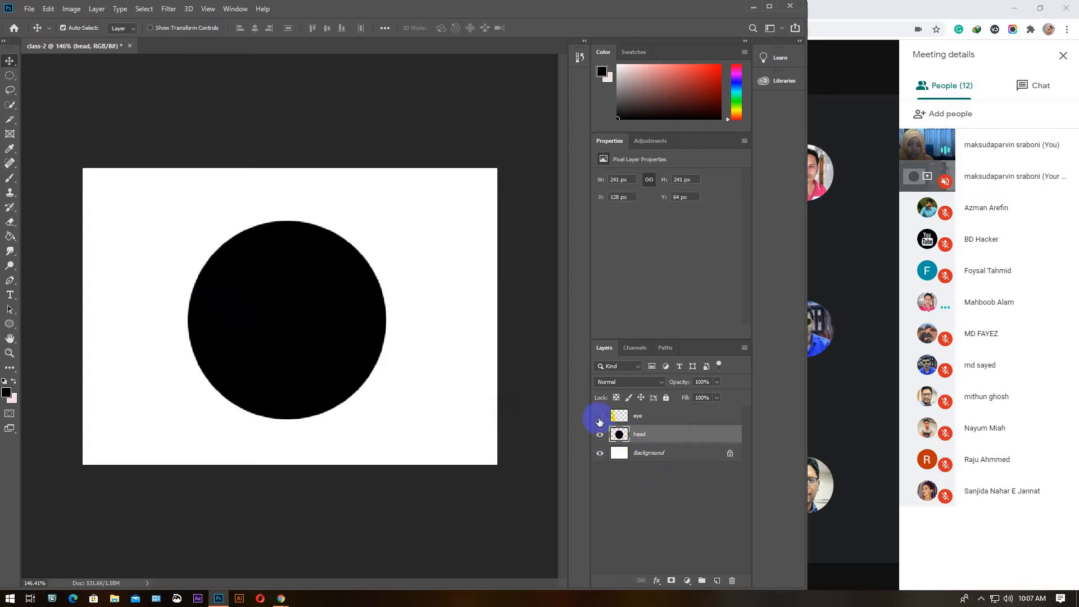
left_click(600, 417)
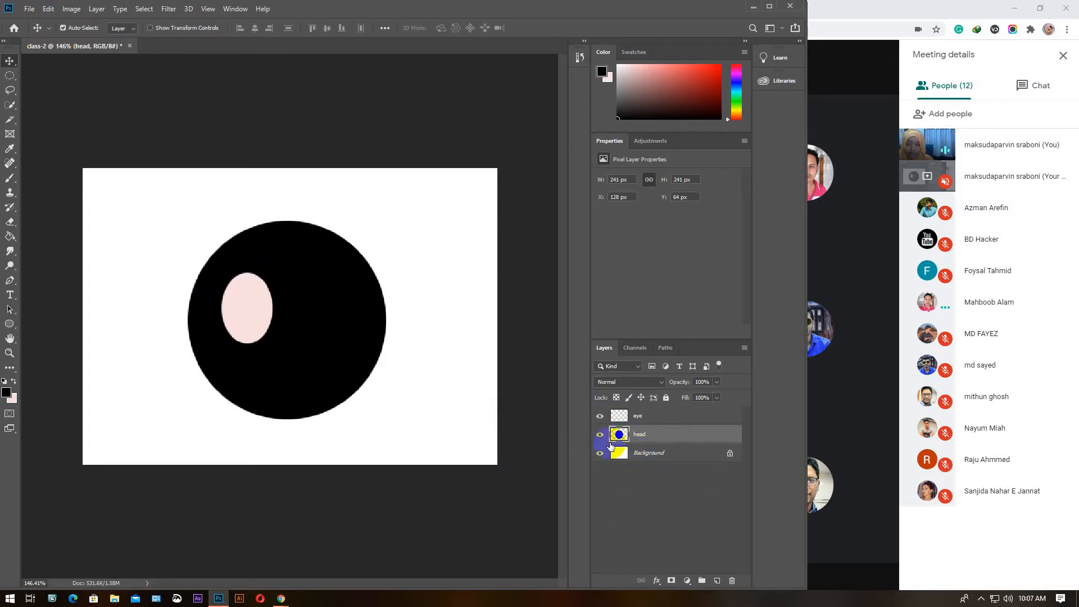
left_click(600, 435)
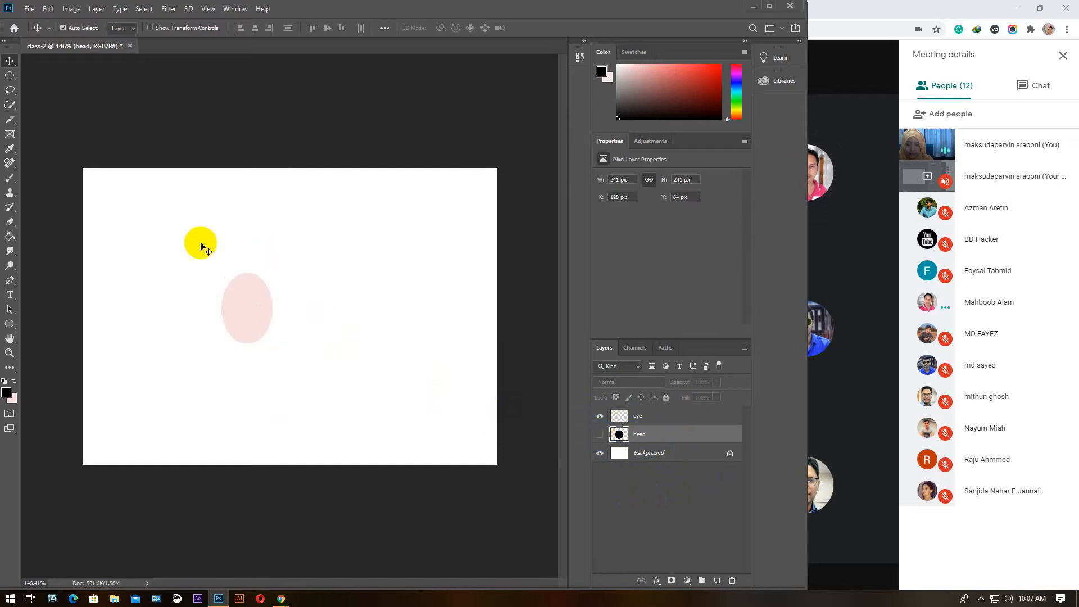
left_click(599, 434)
left_click(339, 319)
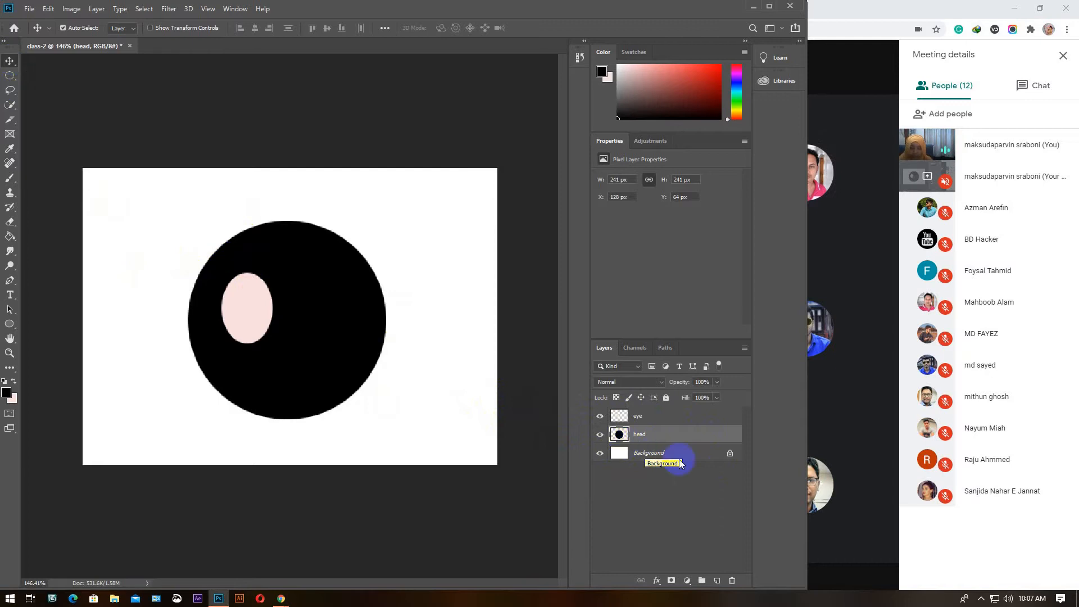
Paste a copy of the eye onto the middle of the head and delete that copy
left_click(652, 416)
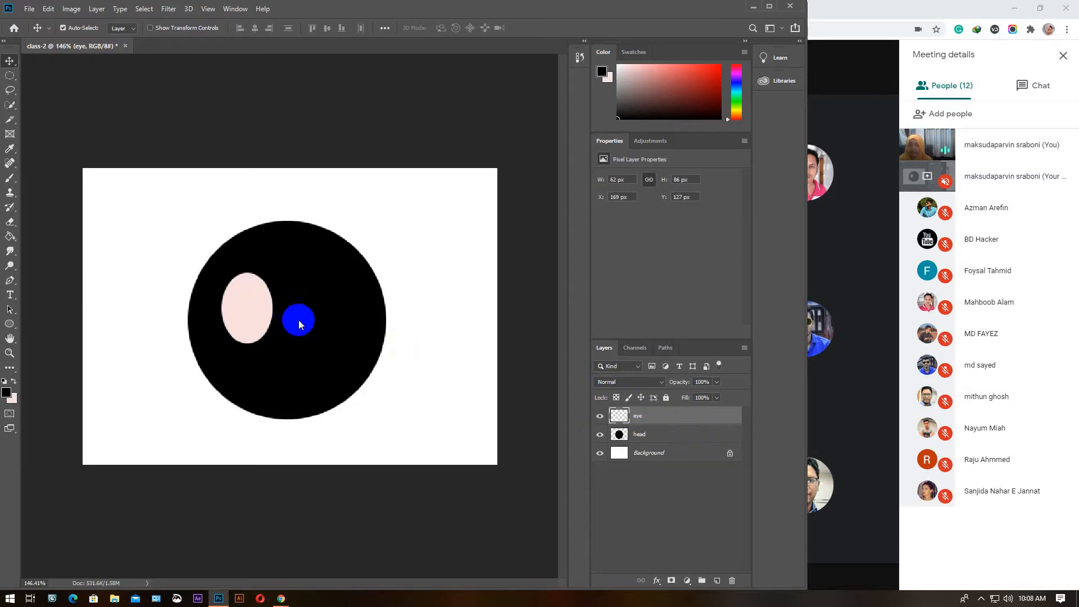
key("ctrl")
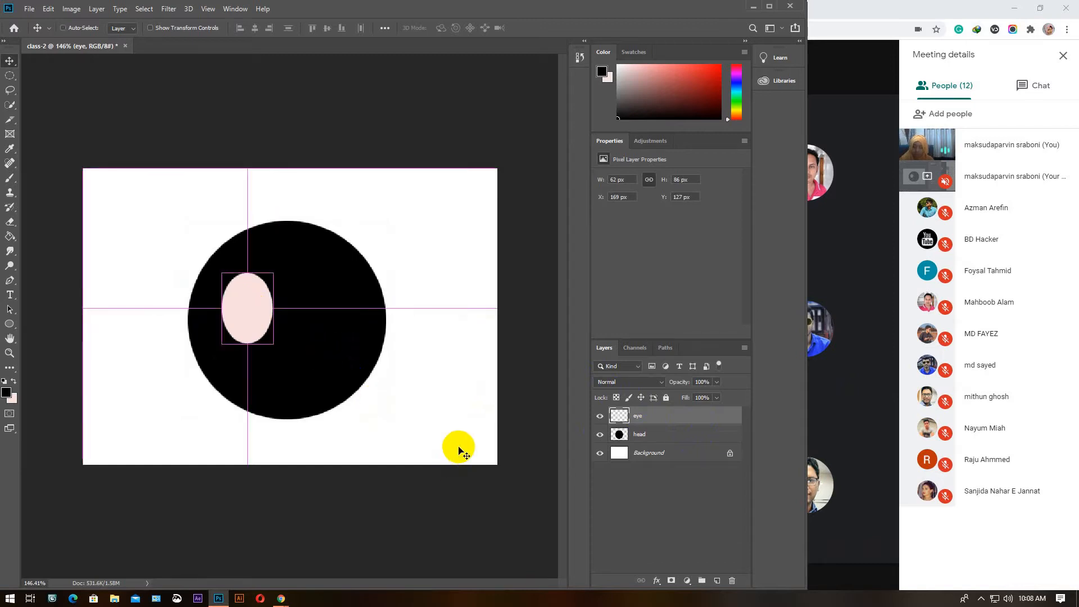
key("ctrl+v")
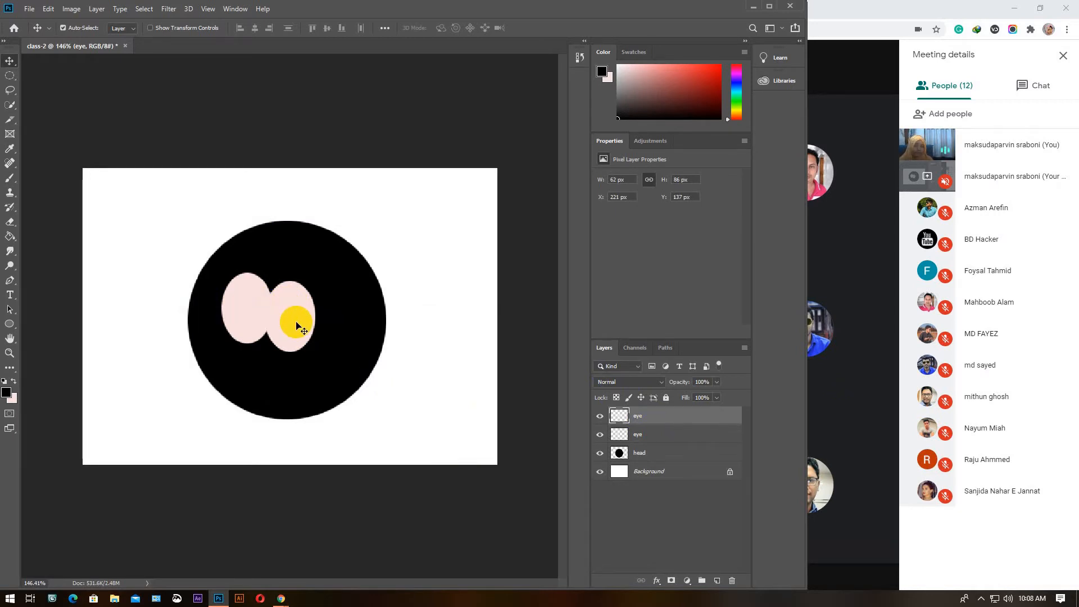
key("Delete")
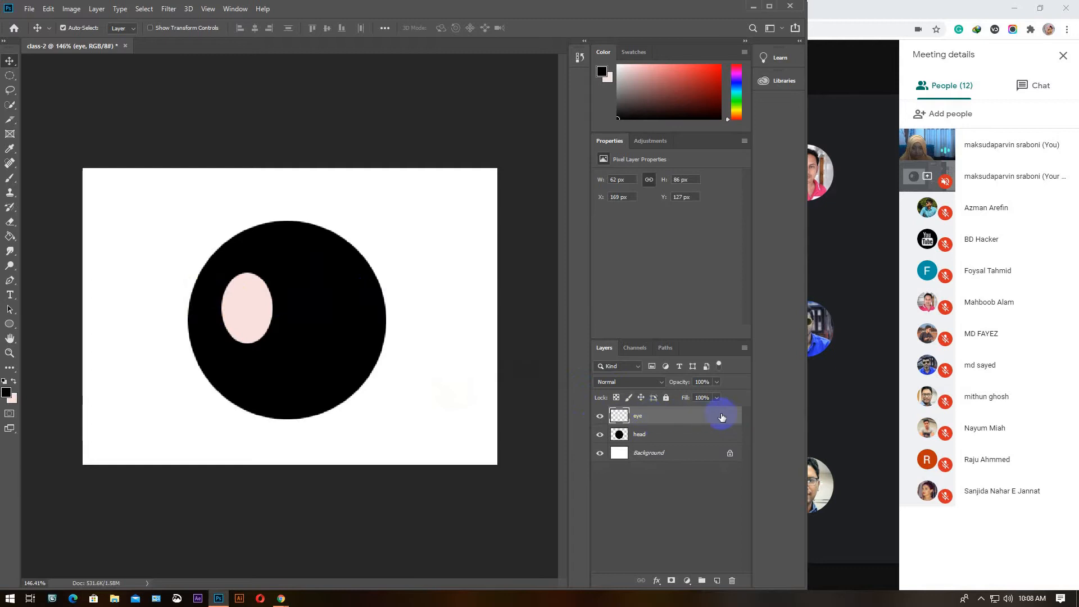
Duplicate the eye on its own layer, placing the copy about 98 px to the right and 10 px below the original
left_click(687, 434)
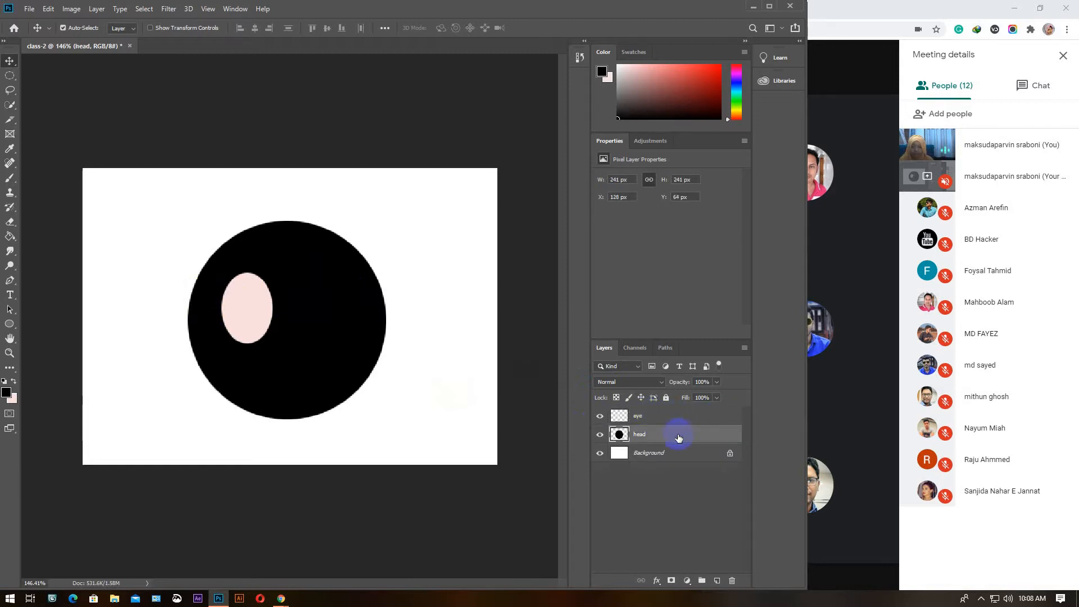
left_click(687, 417)
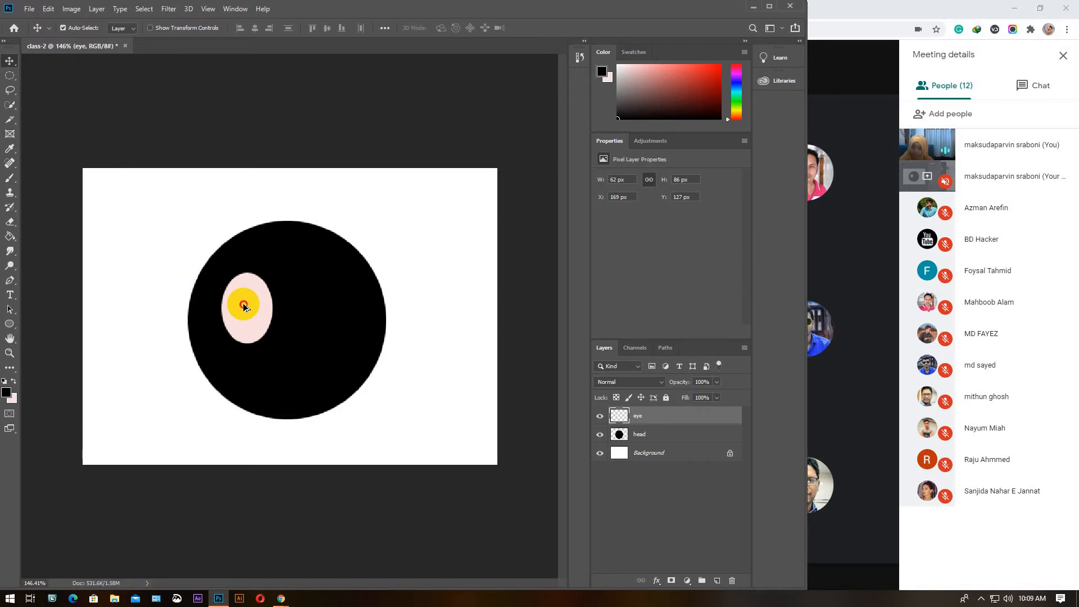
left_click_drag(243, 305, 325, 304)
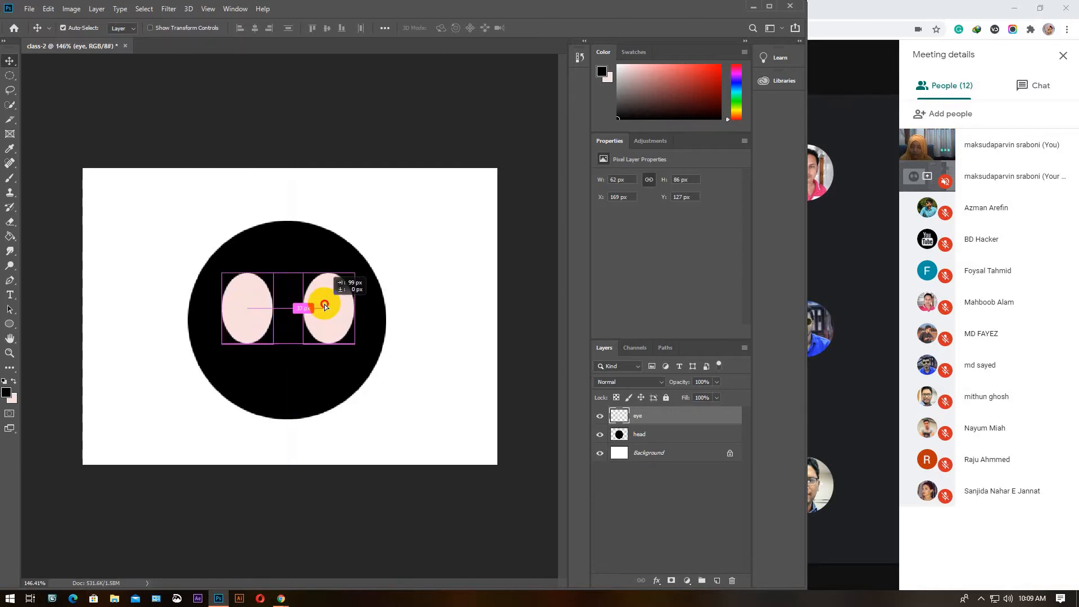
mouse_move(325, 305)
left_mouse_down()
mouse_move(314, 306)
mouse_move(312, 221)
mouse_move(405, 238)
mouse_move(448, 345)
mouse_move(298, 431)
mouse_move(212, 339)
mouse_move(205, 234)
mouse_move(168, 233)
mouse_move(152, 308)
mouse_move(257, 357)
mouse_move(289, 306)
mouse_move(252, 301)
mouse_move(245, 312)
mouse_move(325, 311)
left_mouse_up()
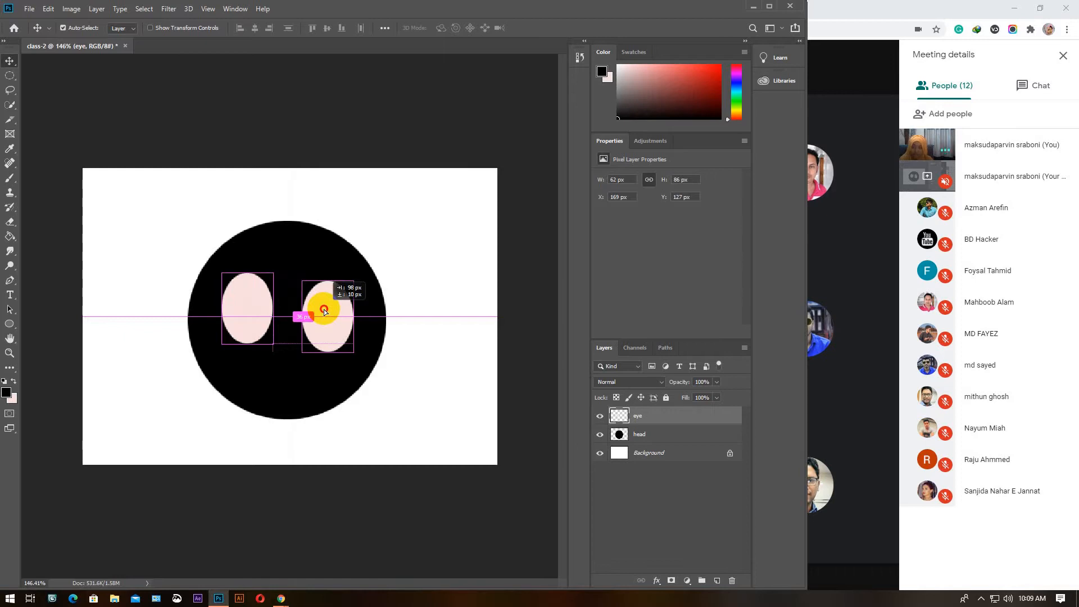
left_click_drag(324, 311, 324, 311)
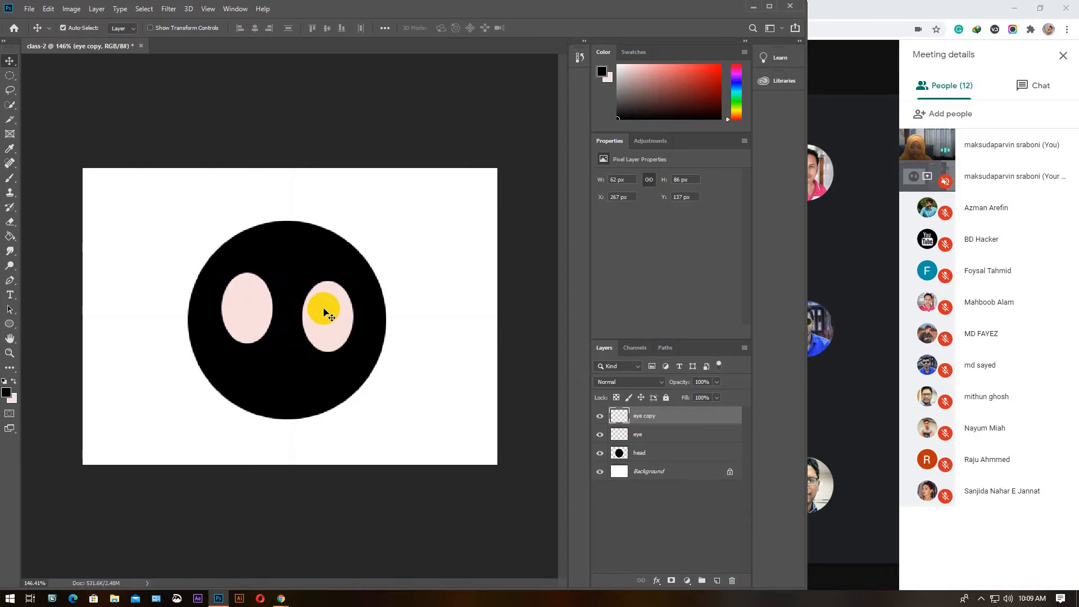
Undo the uneven eye copy and duplicate the eye again, placing the copy level with the original and about 94 px to its right
key("ctrl+z")
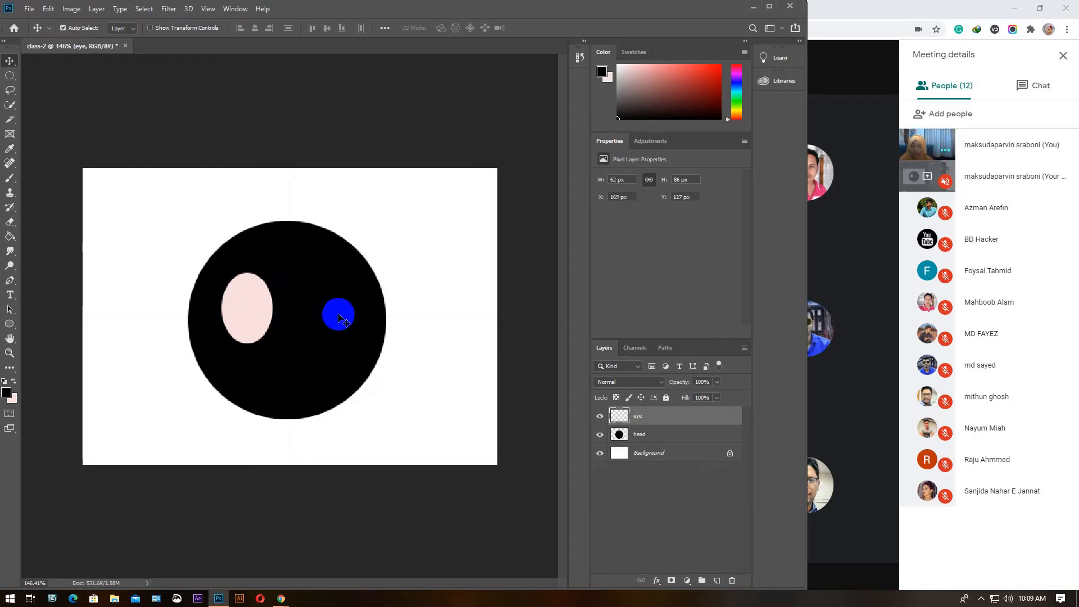
left_click(242, 309)
left_click_drag(242, 304, 321, 321)
left_click(370, 358)
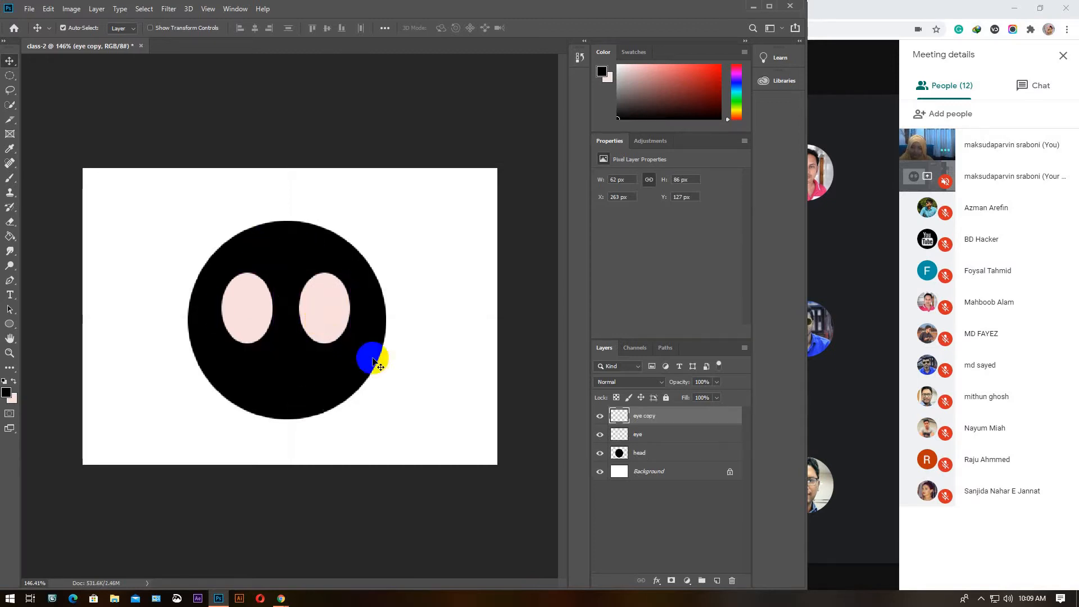
left_click(650, 416)
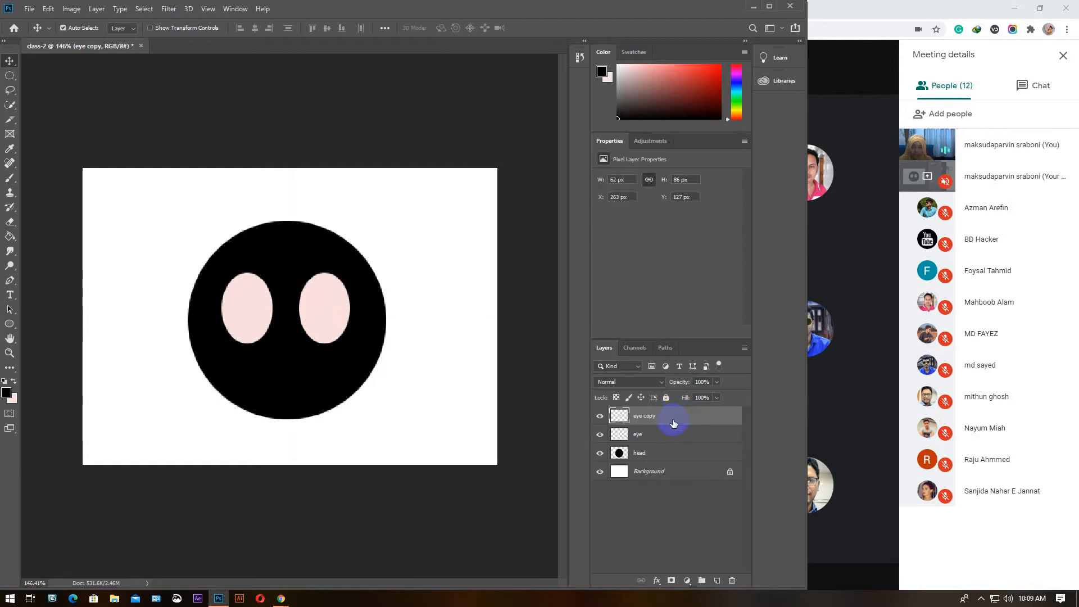
left_click(340, 285)
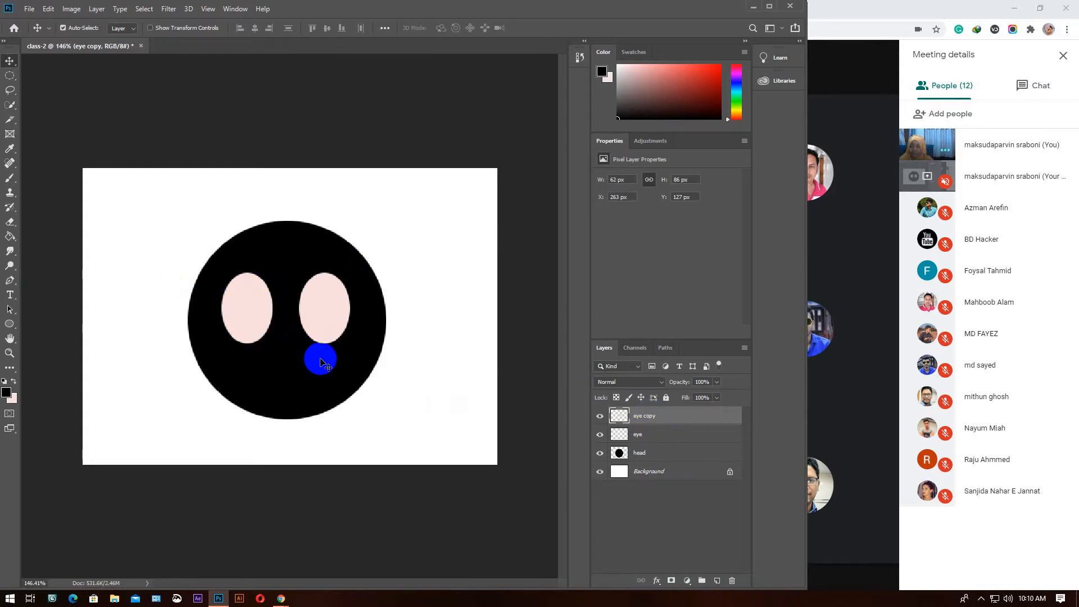
On a new layer, add a white (ffffff) oval about 31 by 60 px in the lower right of the left eye and deselect it
left_click(9, 75)
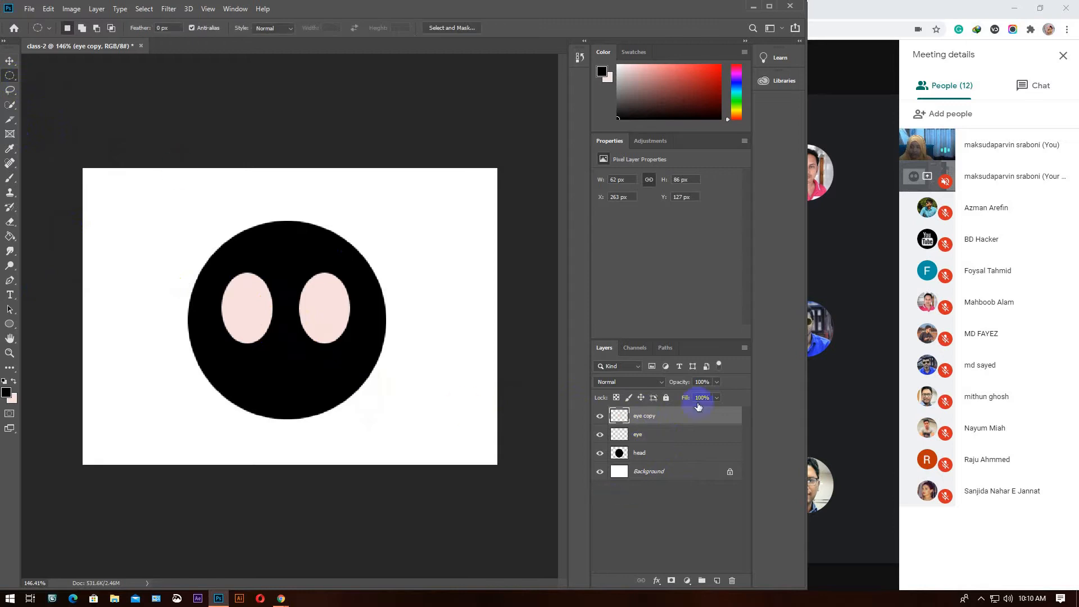
left_click(716, 580)
left_click_drag(241, 289, 266, 338)
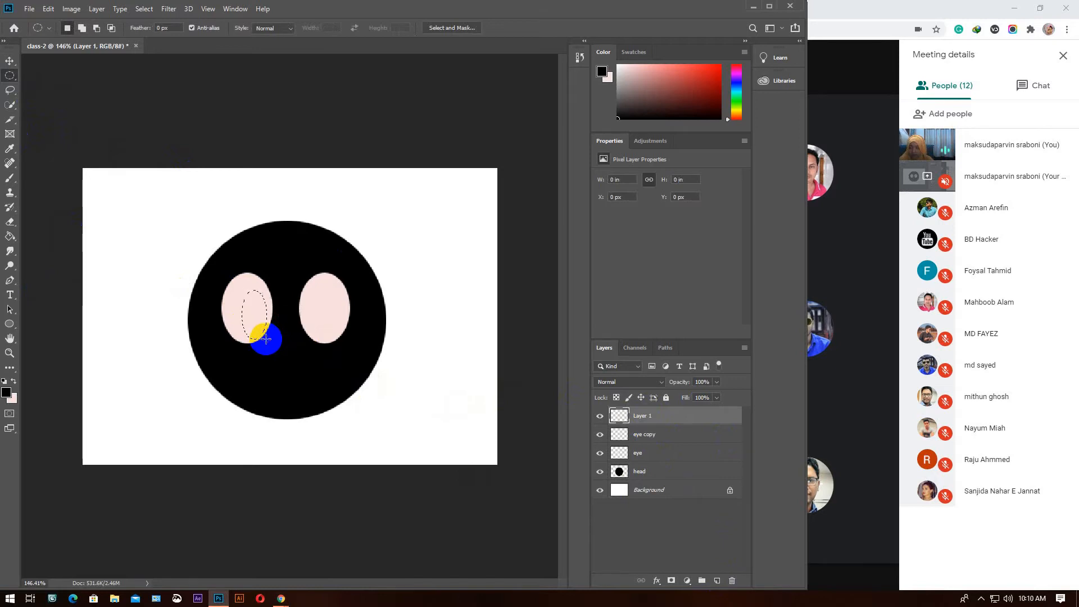
left_click(7, 392)
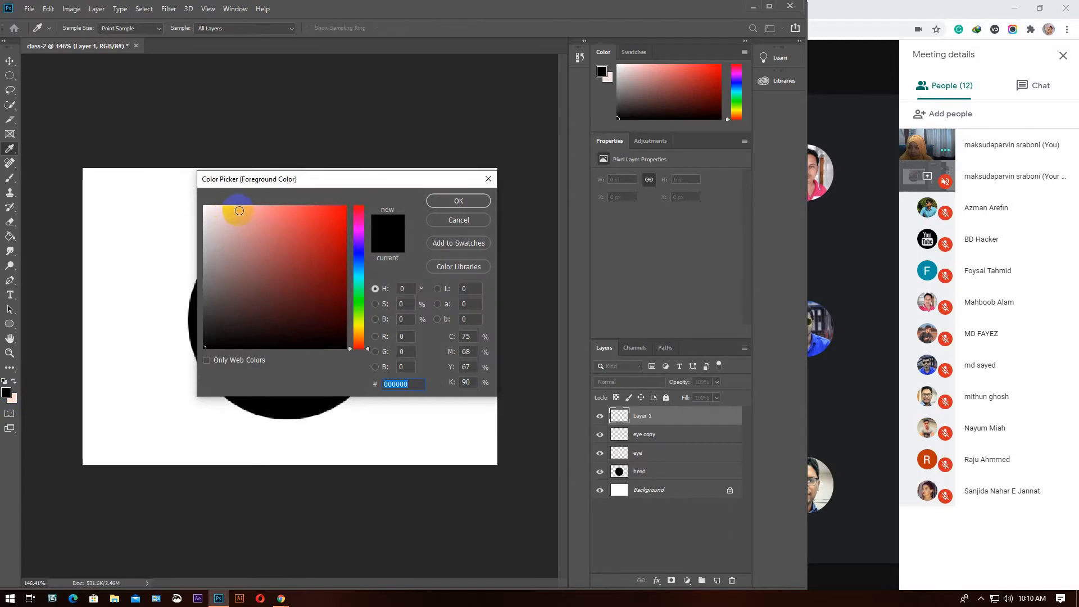
left_click(210, 211)
left_click_drag(209, 211, 196, 203)
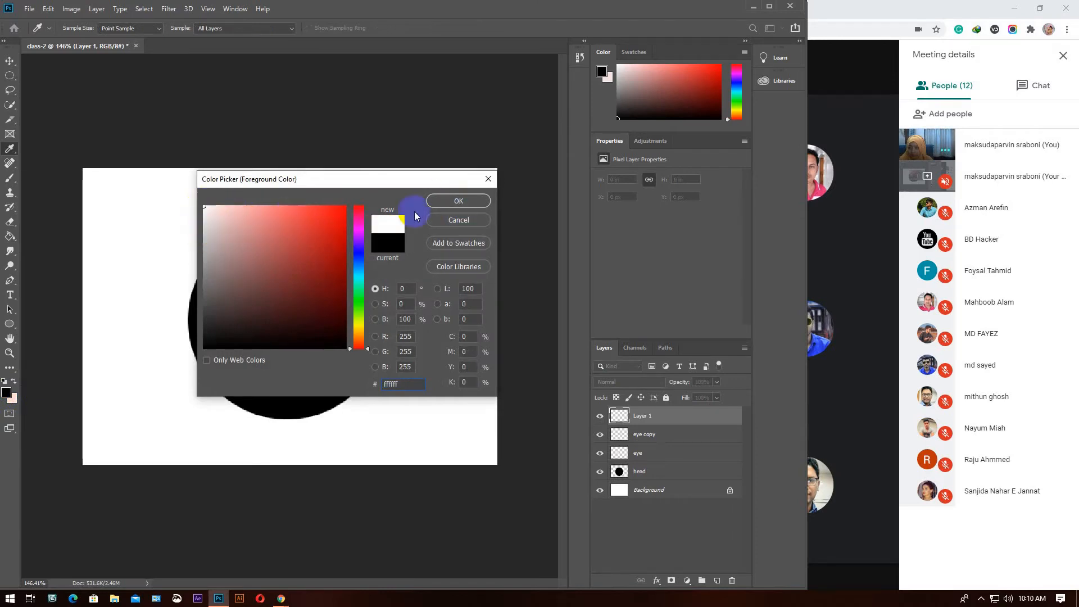
left_click(457, 201)
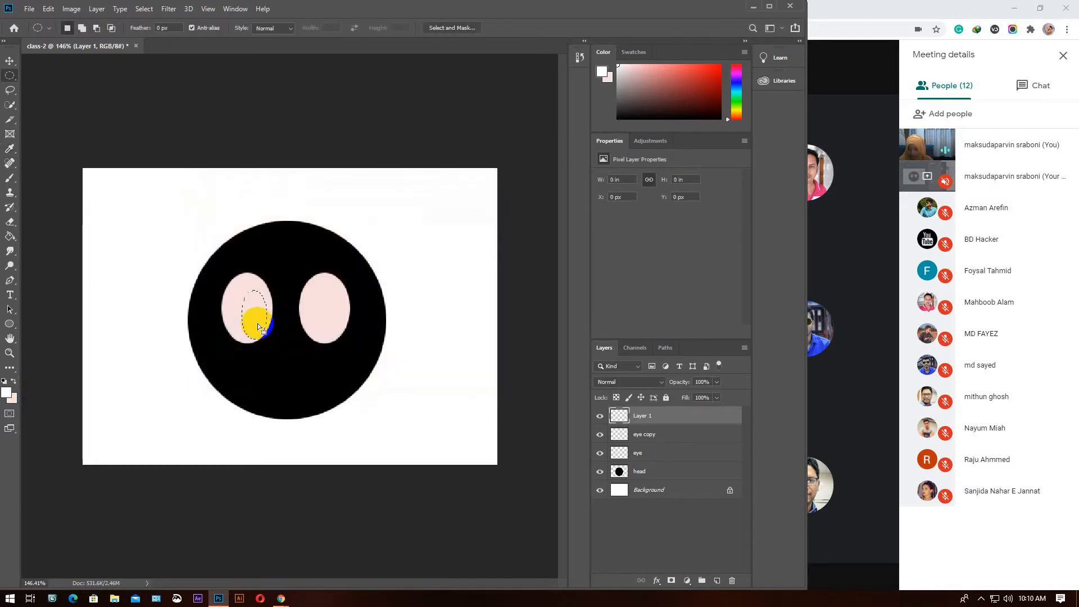
key("alt+BackSpace")
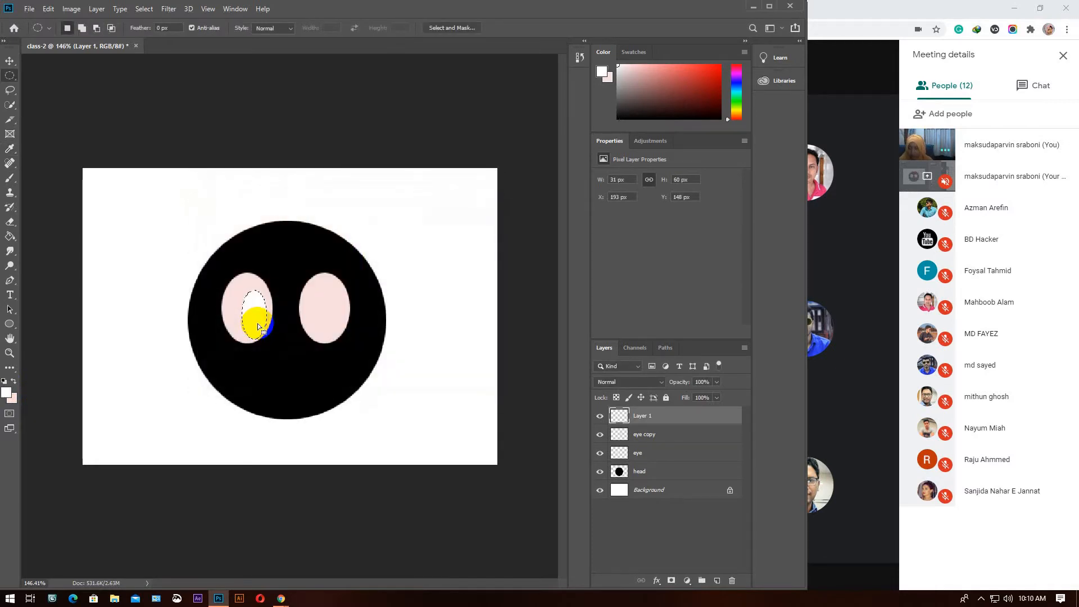
key("ctrl+d")
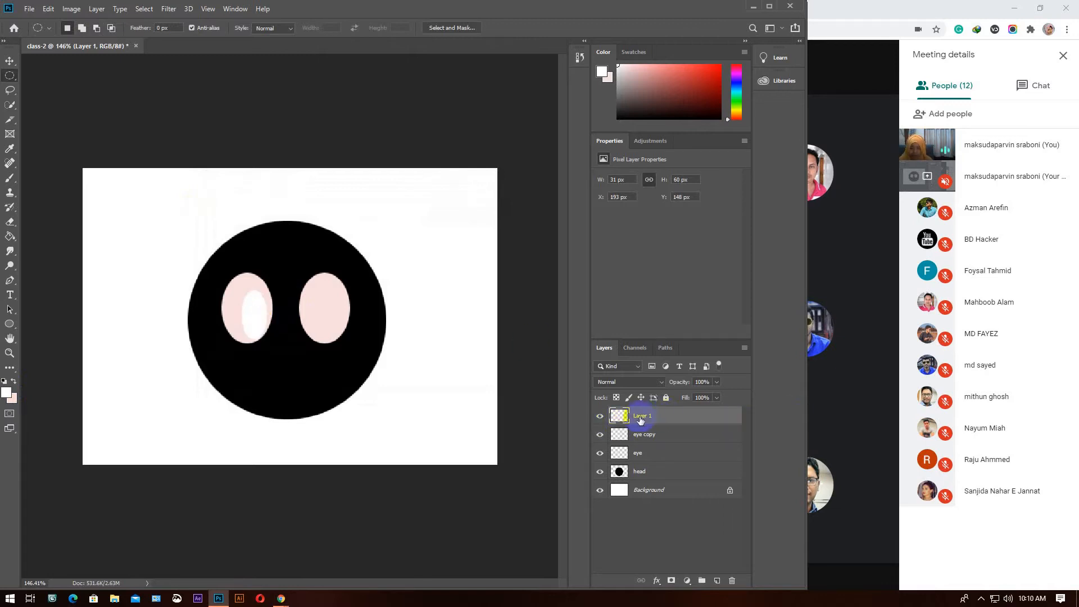
Duplicate the white oval into the right eye, level with the original and about 95 px to its right
left_click(9, 61)
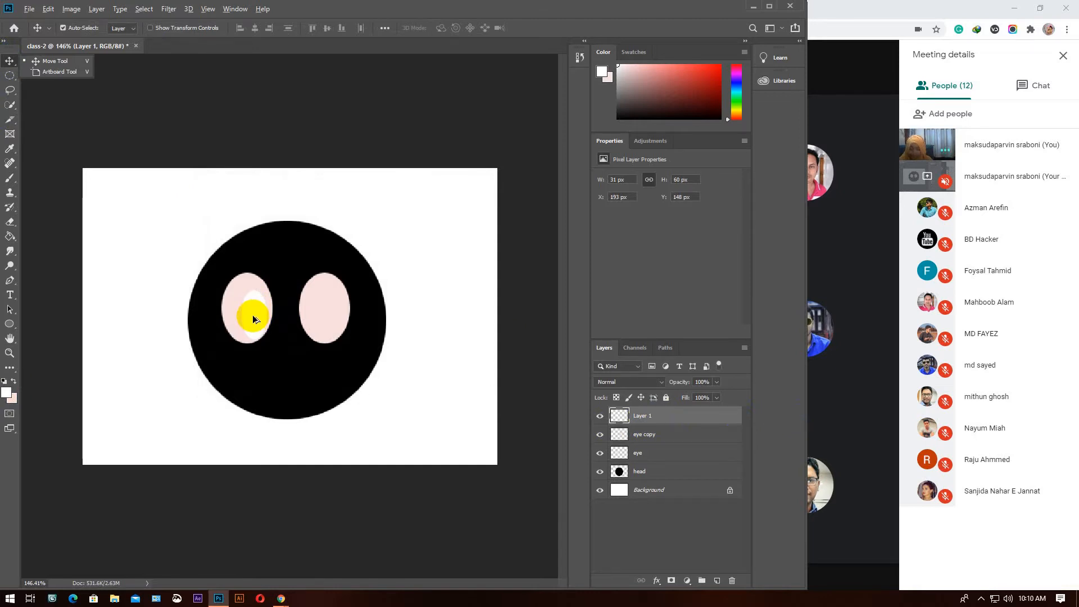
left_click_drag(251, 314, 331, 310)
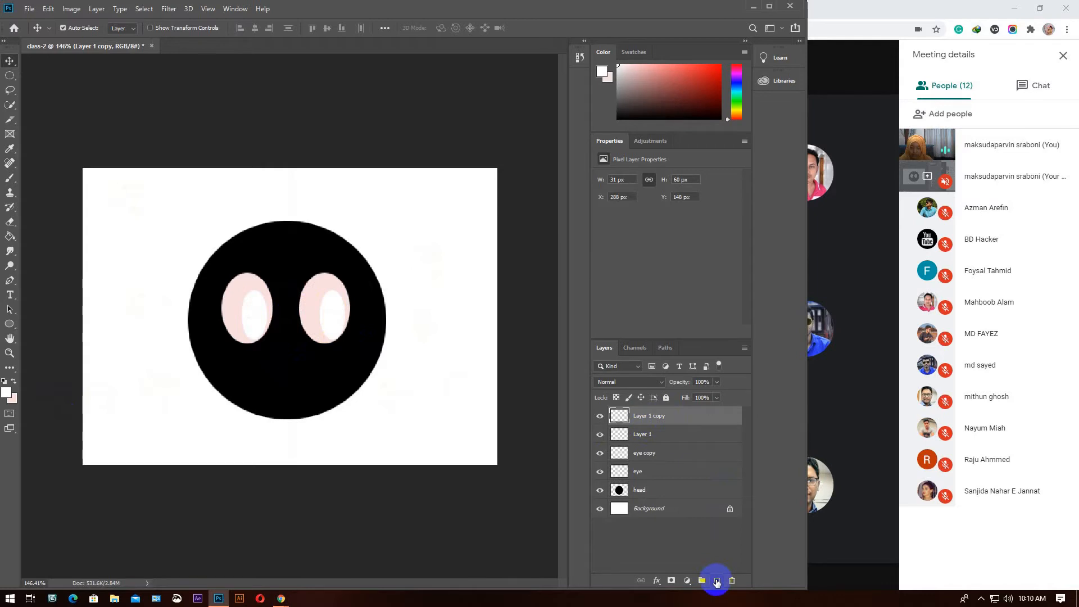
On a new layer, add a black (000000) oval pupil about 13 by 21 px low in the left eye's white oval and deselect it
left_click(716, 582)
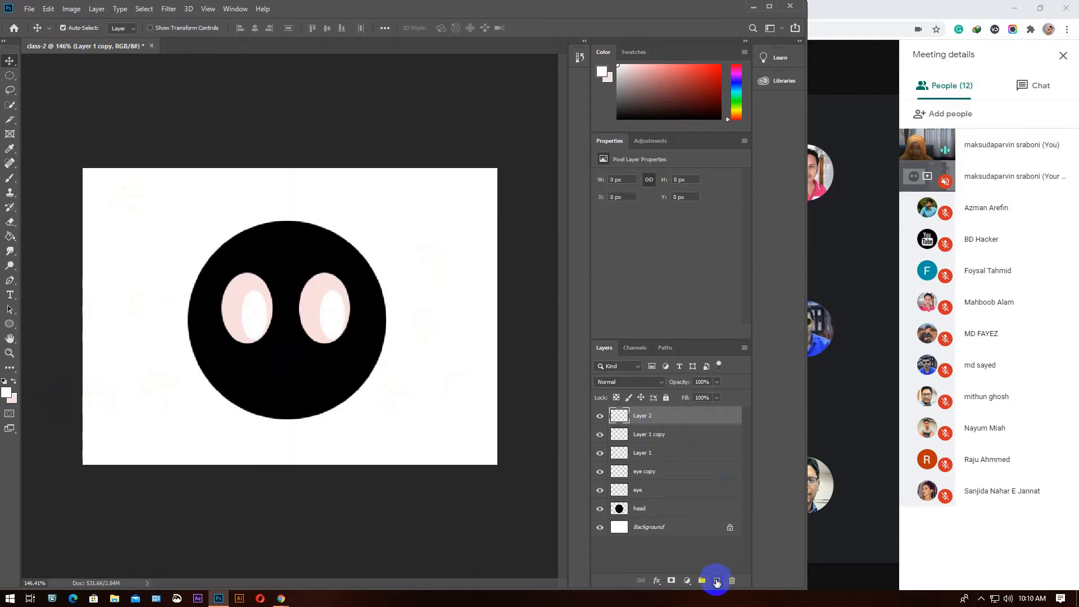
left_click(15, 82)
mouse_move(256, 317)
left_mouse_down()
mouse_move(262, 333)
mouse_move(192, 353)
left_mouse_up()
left_click(6, 393)
left_click(453, 203)
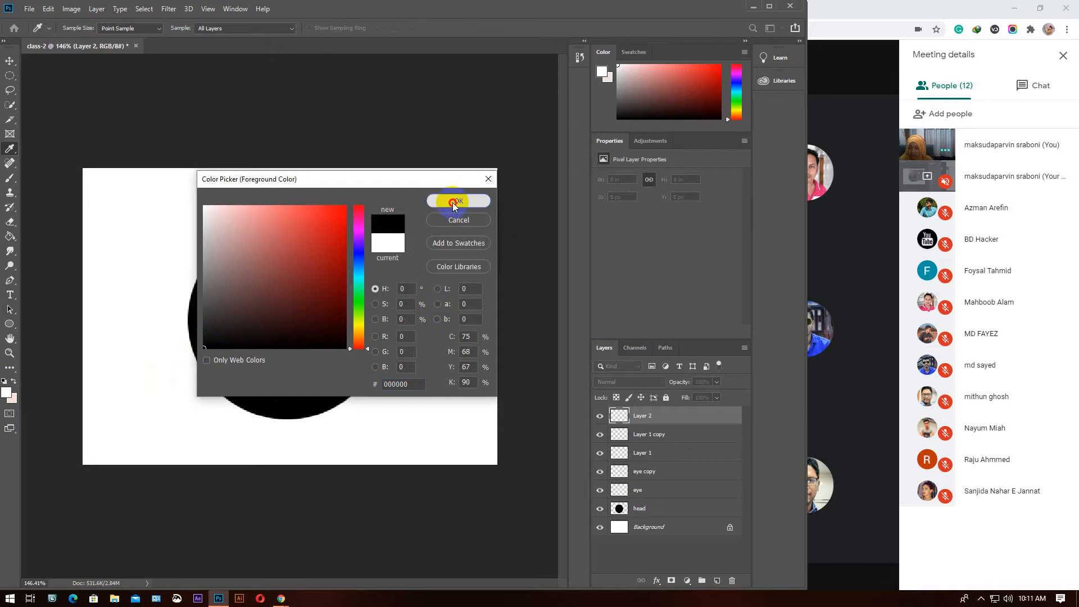
key("alt+BackSpace")
key("ctrl+d")
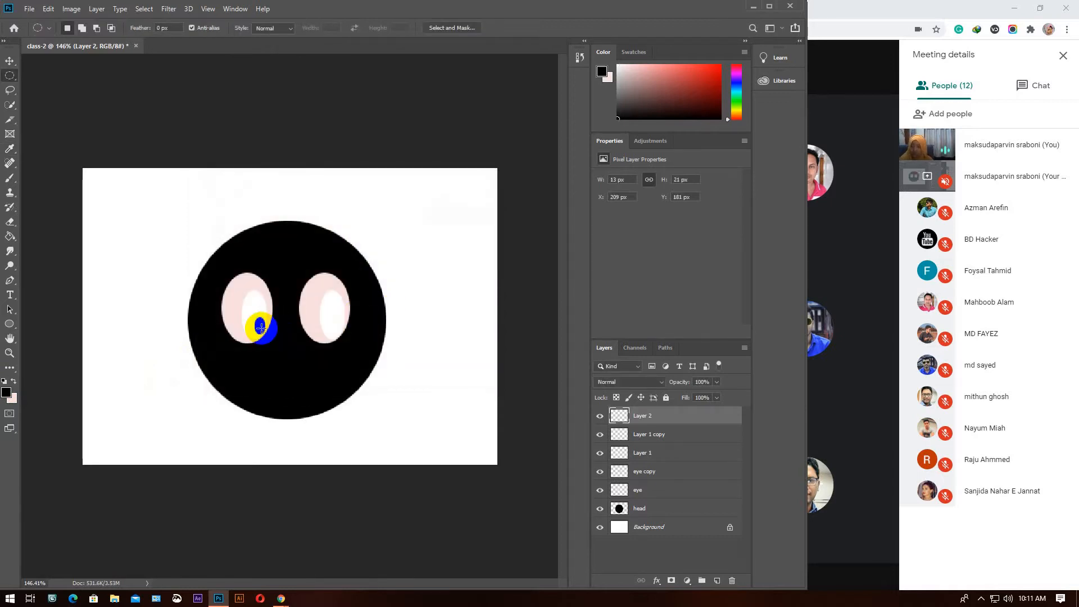
Duplicate the black pupil into the right eye's white oval, level with the original and about 95 px to its right
left_click(9, 62)
left_click(260, 326)
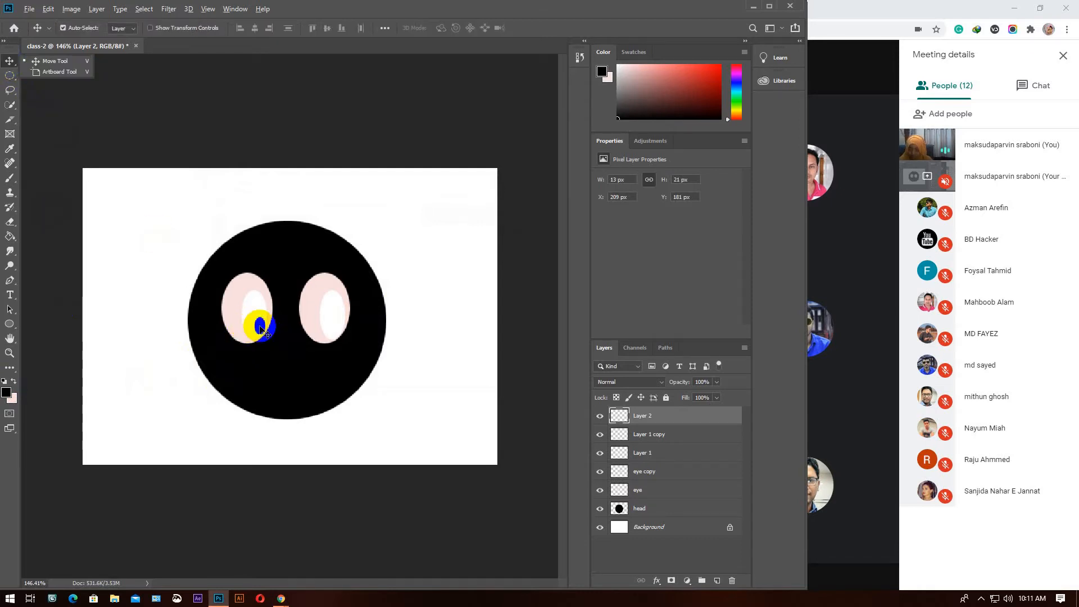
left_click_drag(261, 327, 343, 332)
left_click_drag(332, 326, 337, 326)
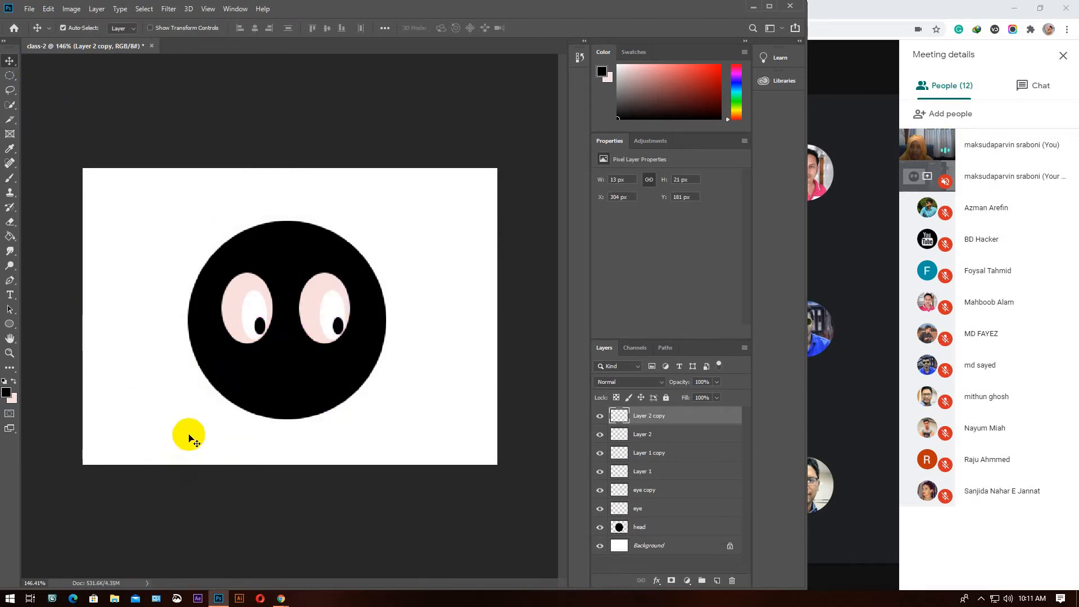
left_click(445, 525)
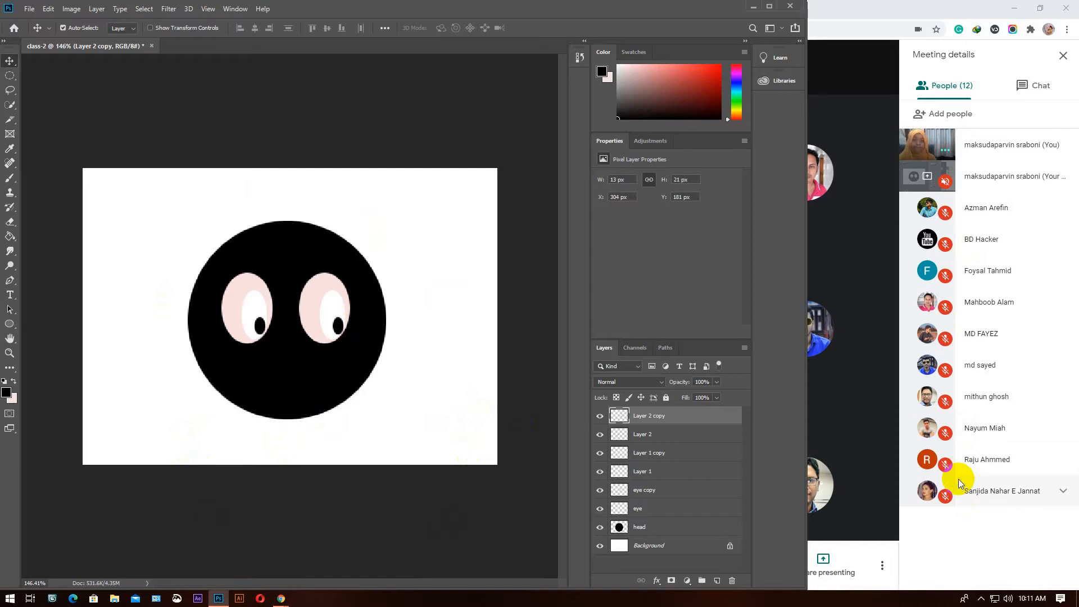
Switch to the Chrome meeting window, take it out of full size and narrow it to fit beside Photoshop
left_click(1012, 34)
left_click(1012, 30)
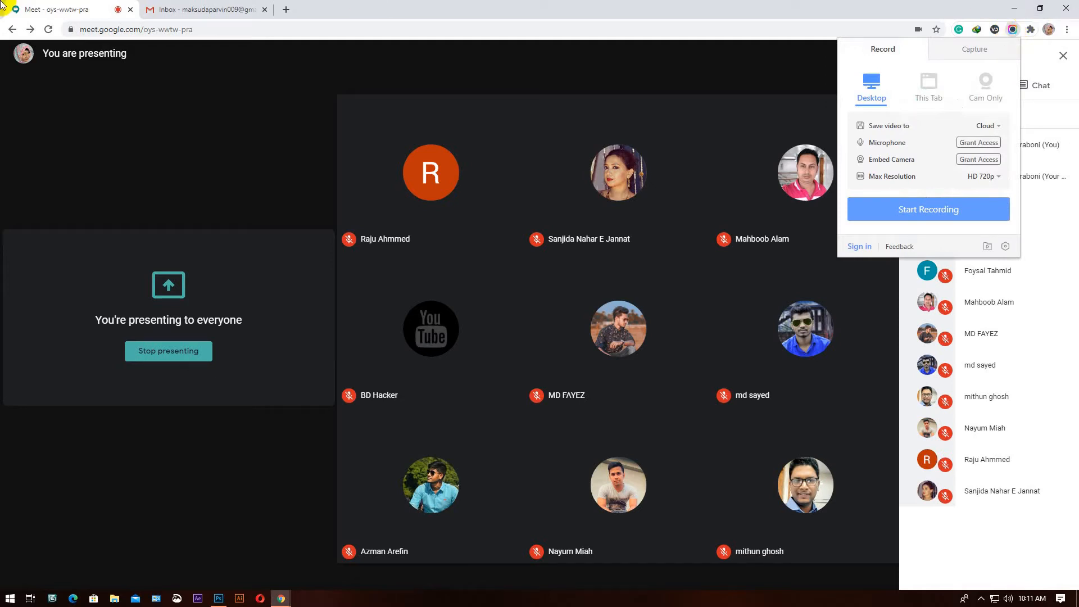
left_click(1040, 8)
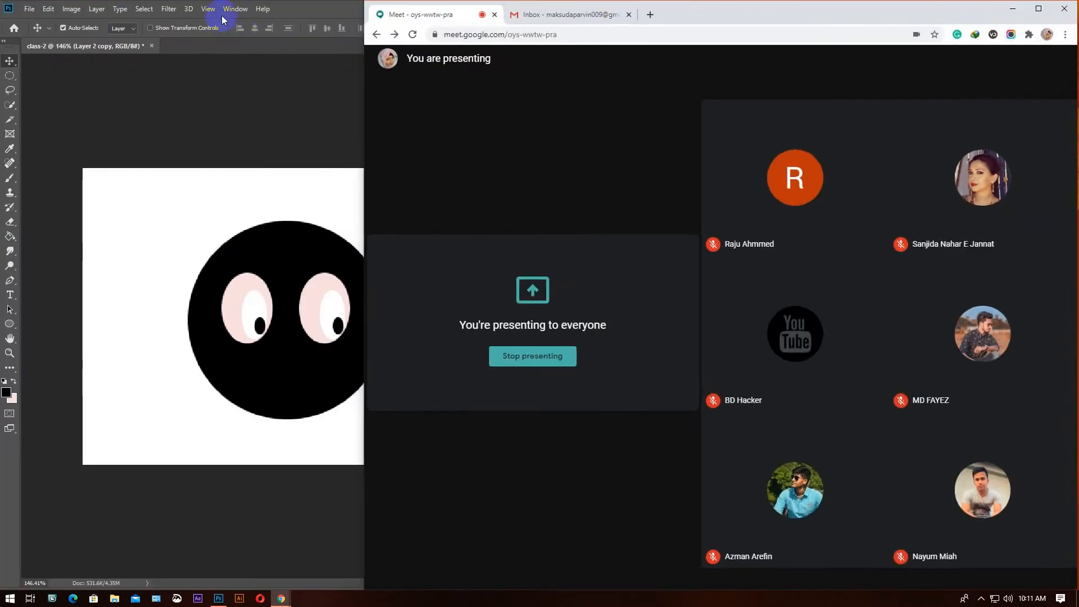
left_click_drag(367, 3, 805, 3)
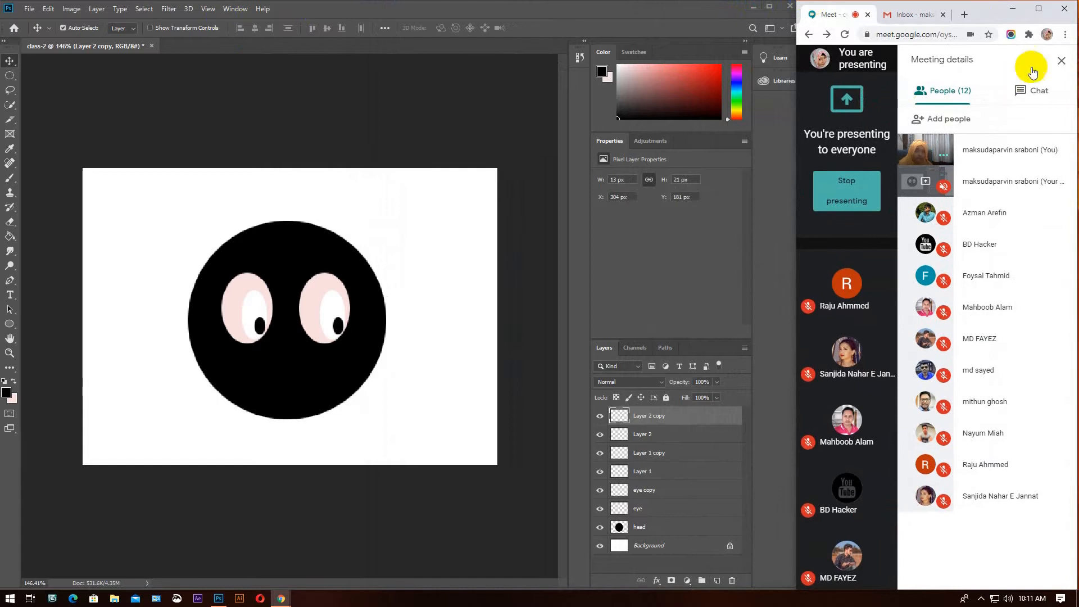
Try to capture a selected area of the screen with the browser's screenshot extension
left_click(1014, 35)
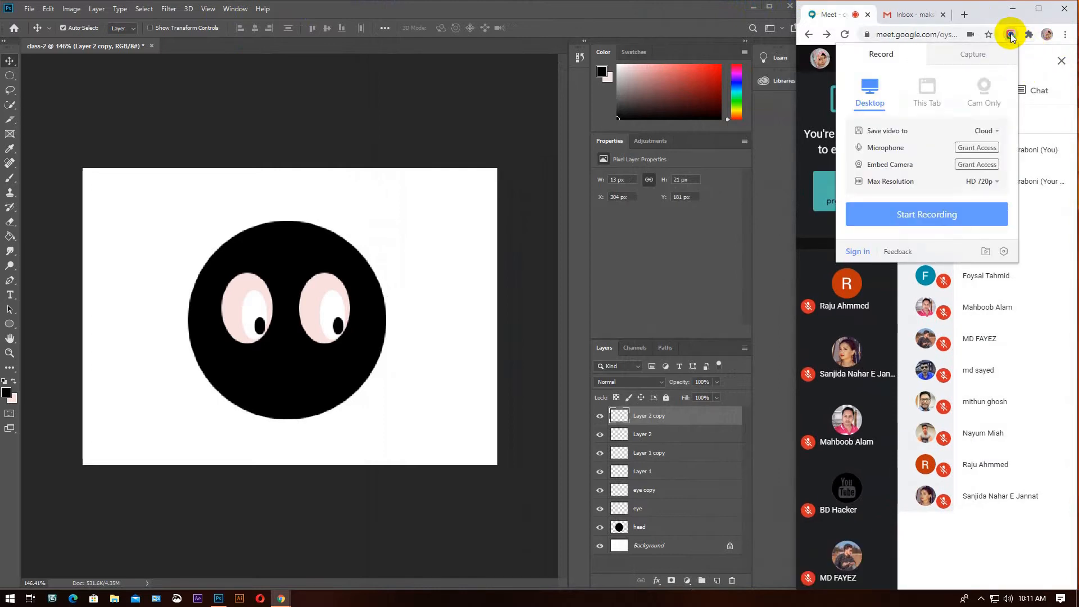
left_click(966, 53)
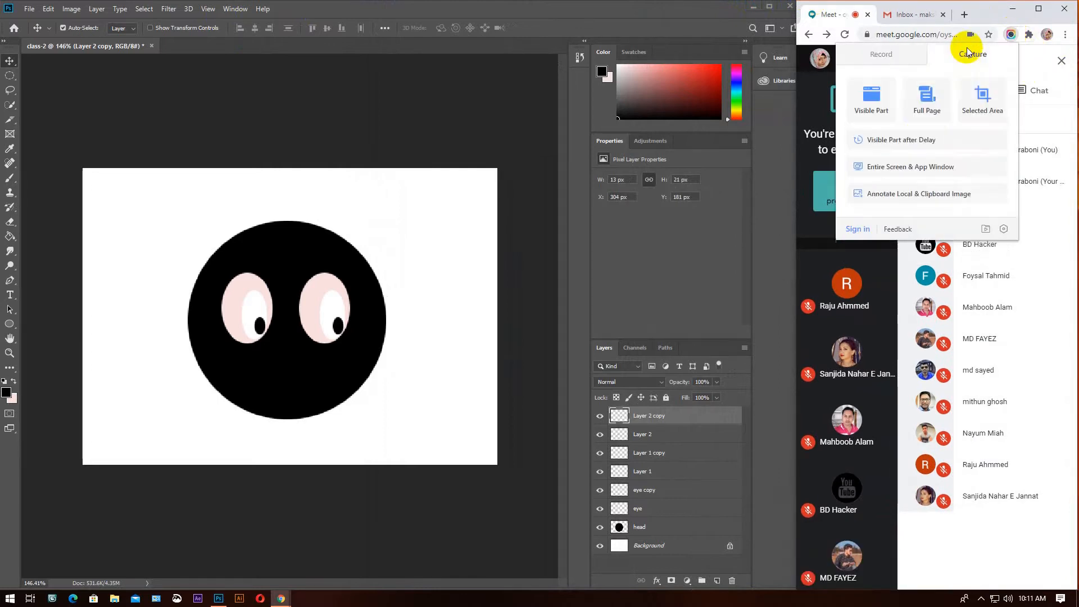
left_click(987, 85)
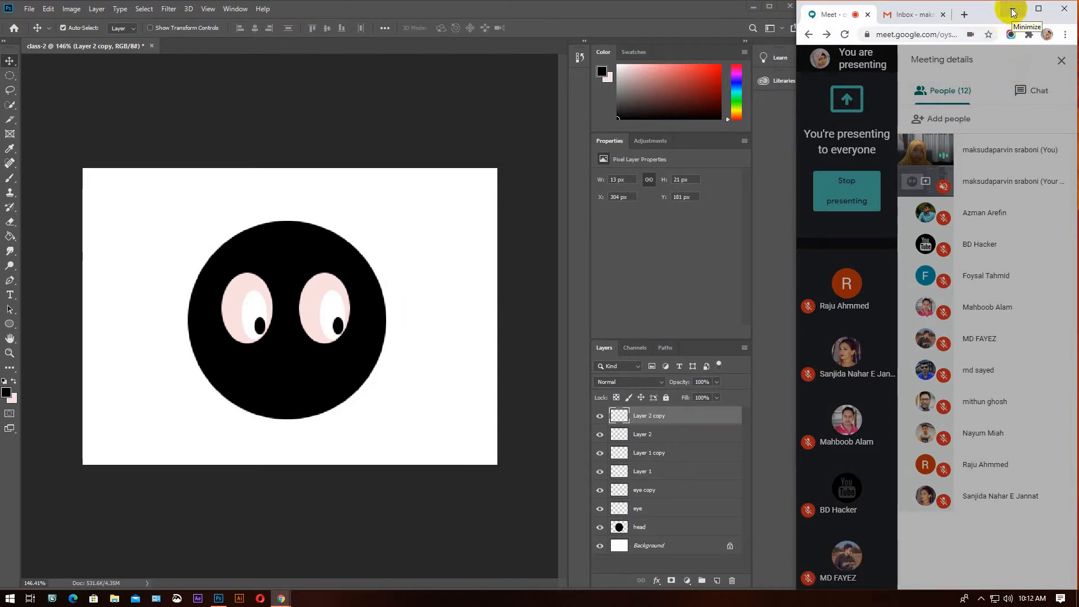
left_click(1039, 8)
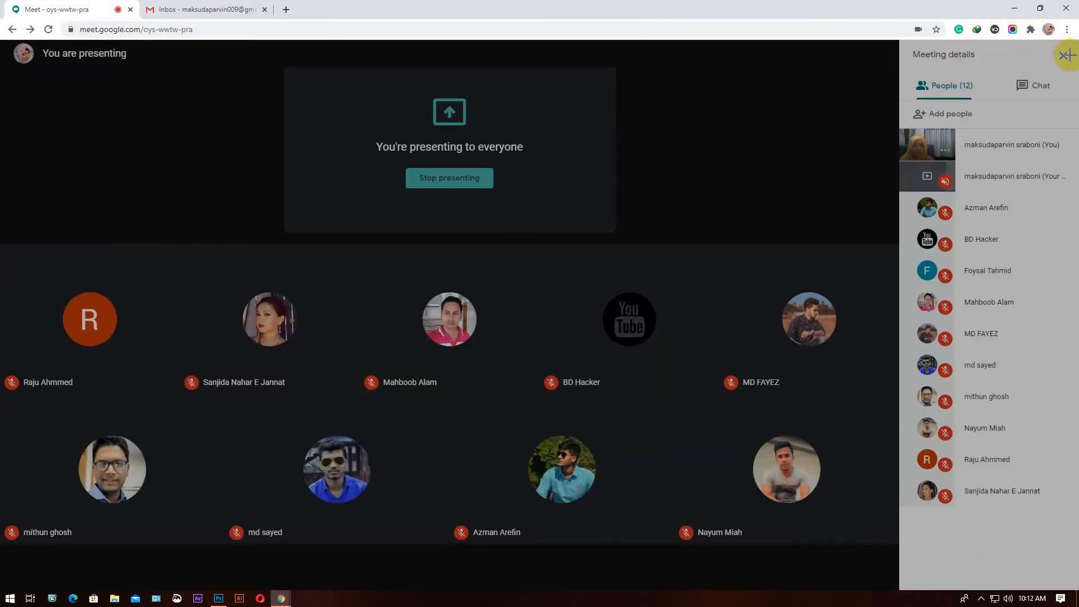
left_click(1012, 29)
left_click_drag(735, 139, 735, 136)
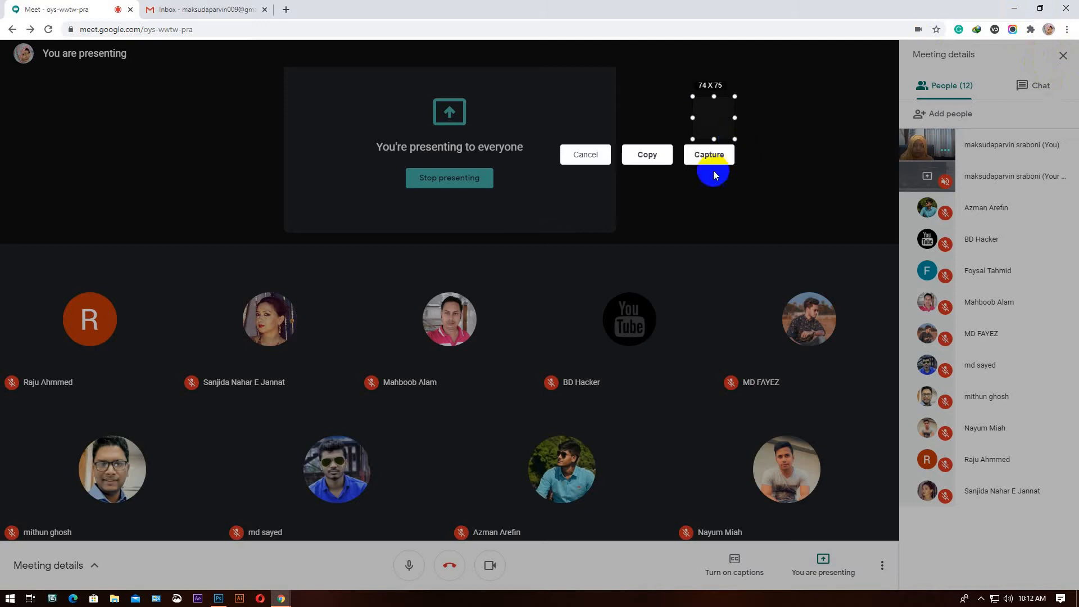
left_click(585, 159)
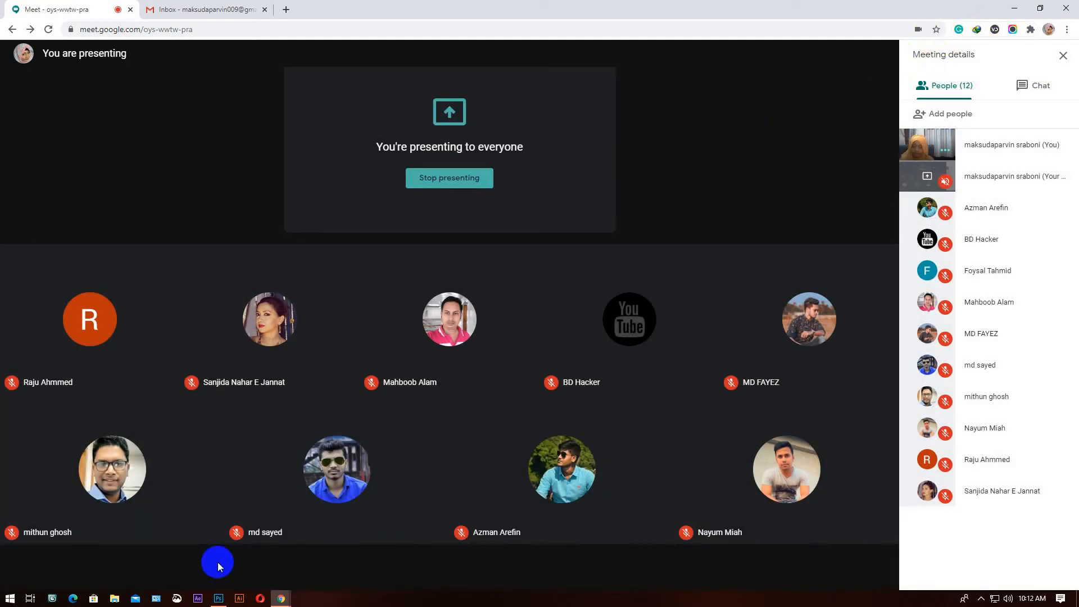
Switch to Photoshop and resize and reposition its window over the browser
left_click(219, 598)
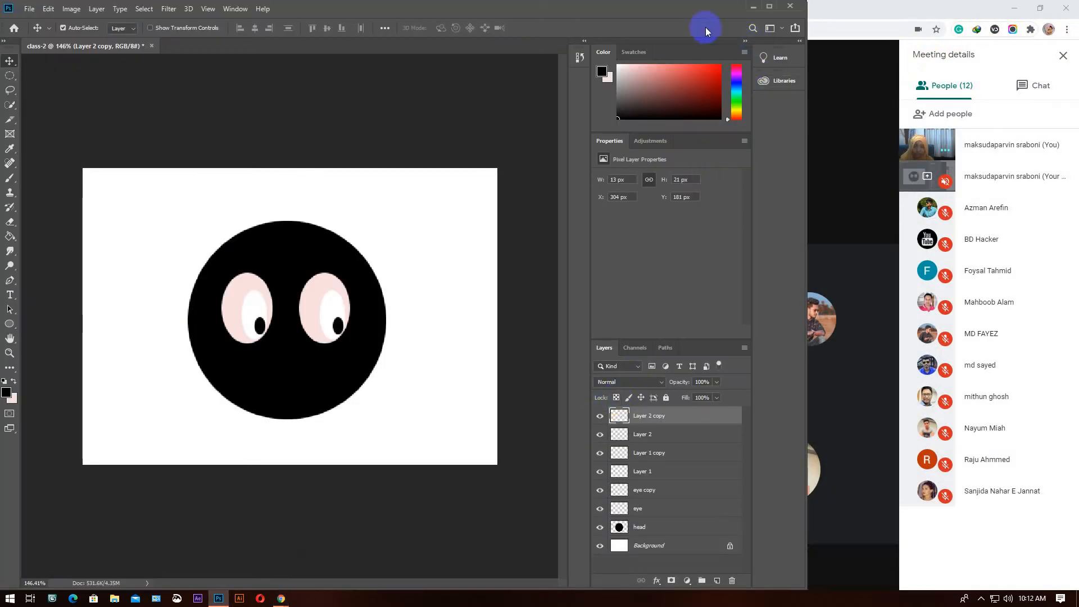
left_click_drag(2, 2, 66, 15)
left_click_drag(347, 52, 396, 65)
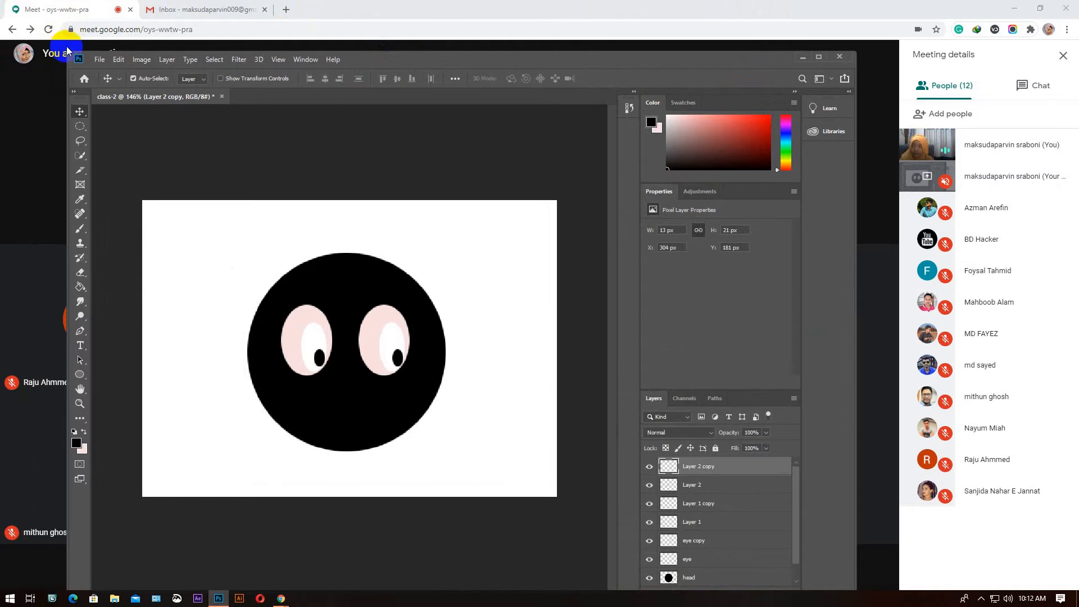
left_click_drag(66, 52, 8, 58)
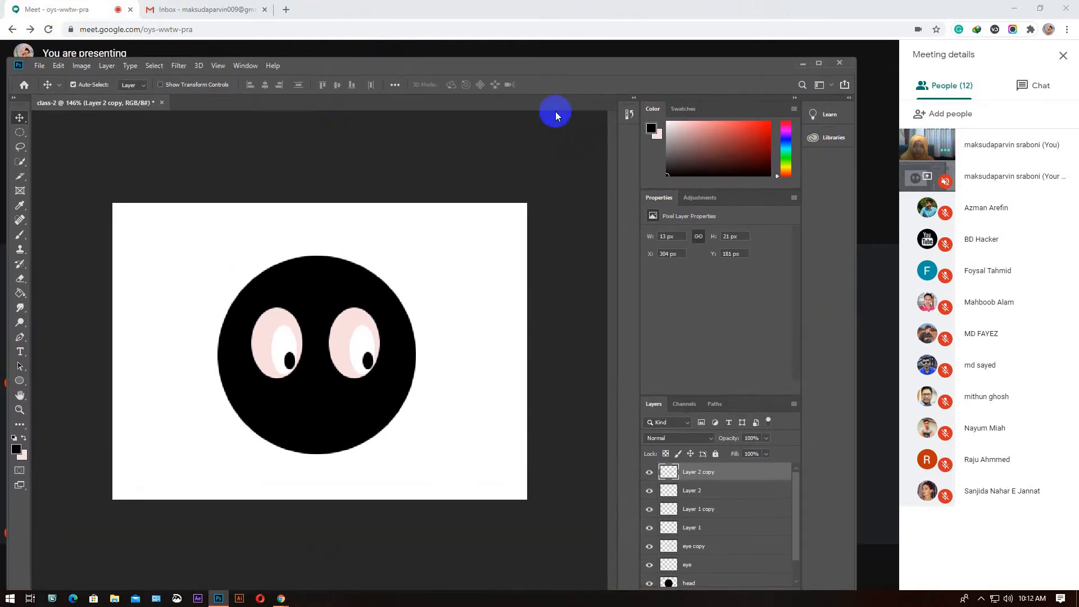
left_click_drag(521, 71, 515, 58)
Check the browser's capture extension, return to Photoshop and stretch its window to the screen's upper-left corner
left_click(1013, 30)
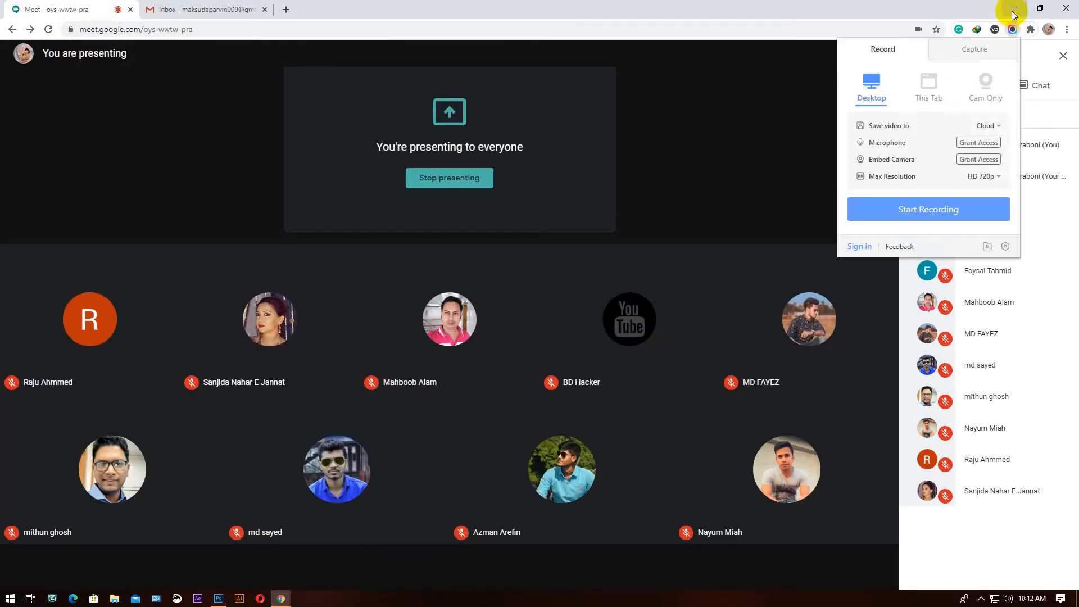
left_click(1013, 31)
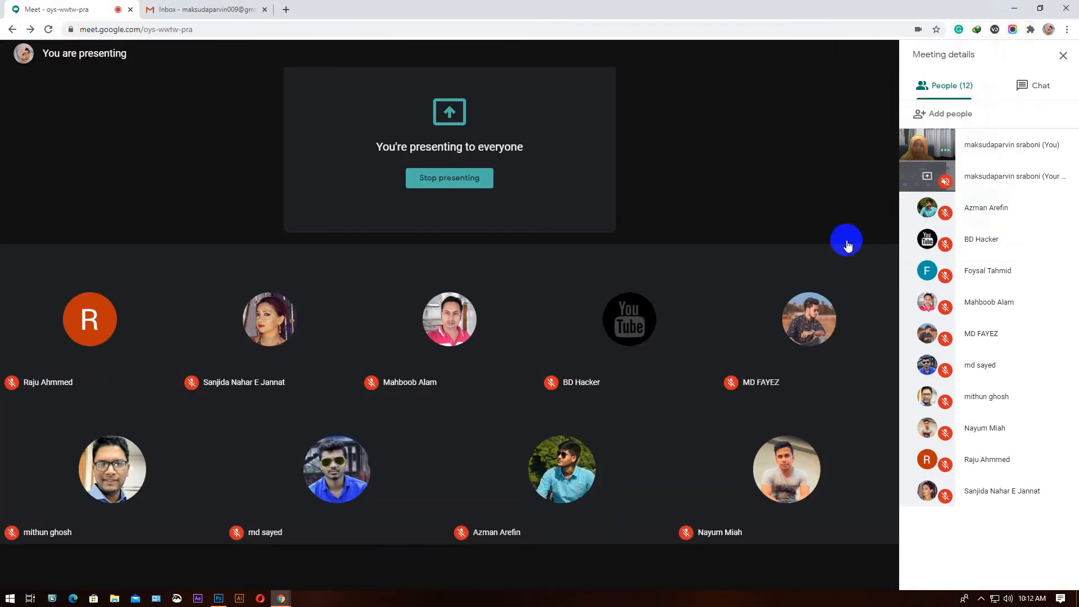
left_click(219, 598)
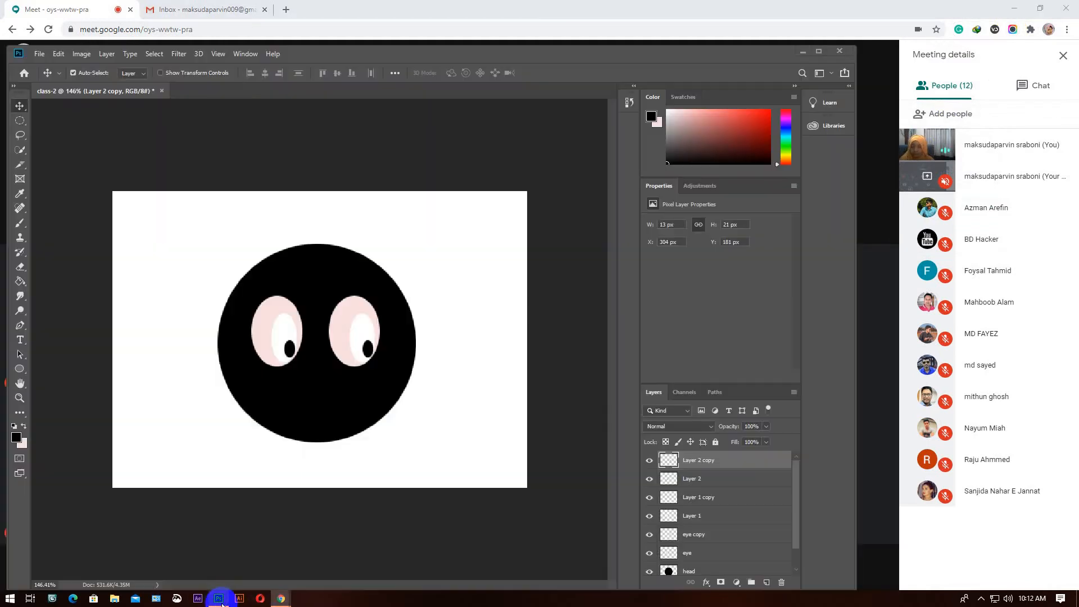
left_click_drag(4, 31, 1, 3)
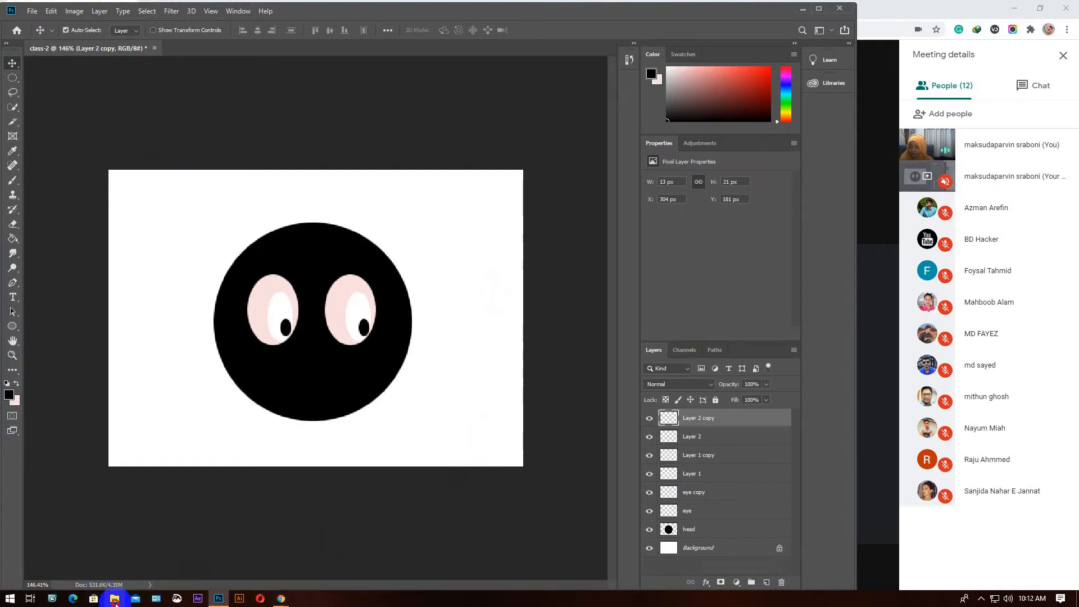
Open File Explorer and browse drive D through the instructor's folder, GD-lot-15 and GD-51(sat-mon-wed (9am-1pm)) to 02. GD- class 02
key("super+e")
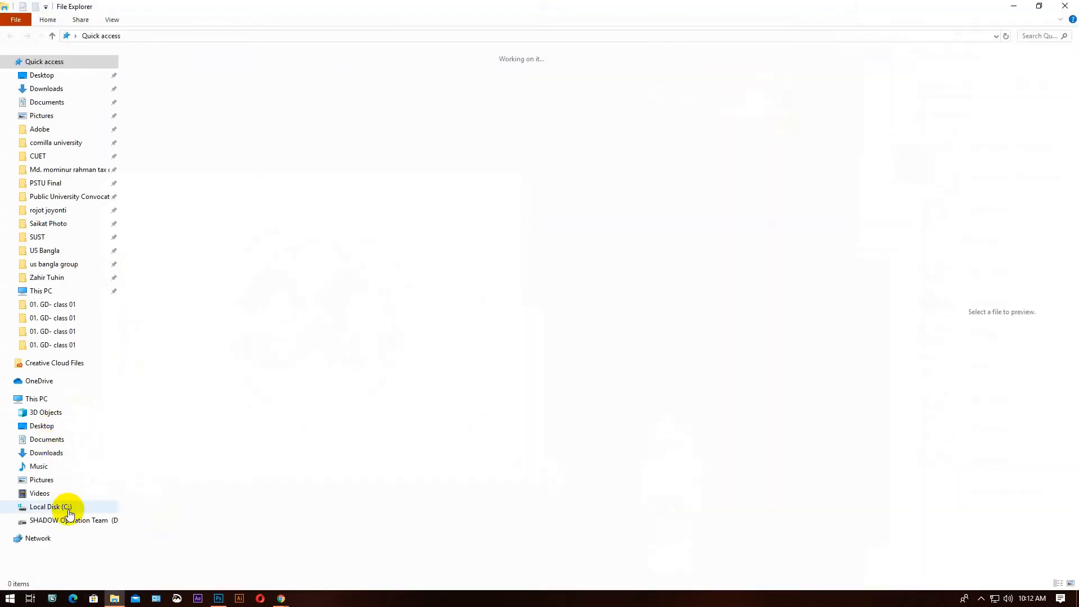
left_click(68, 521)
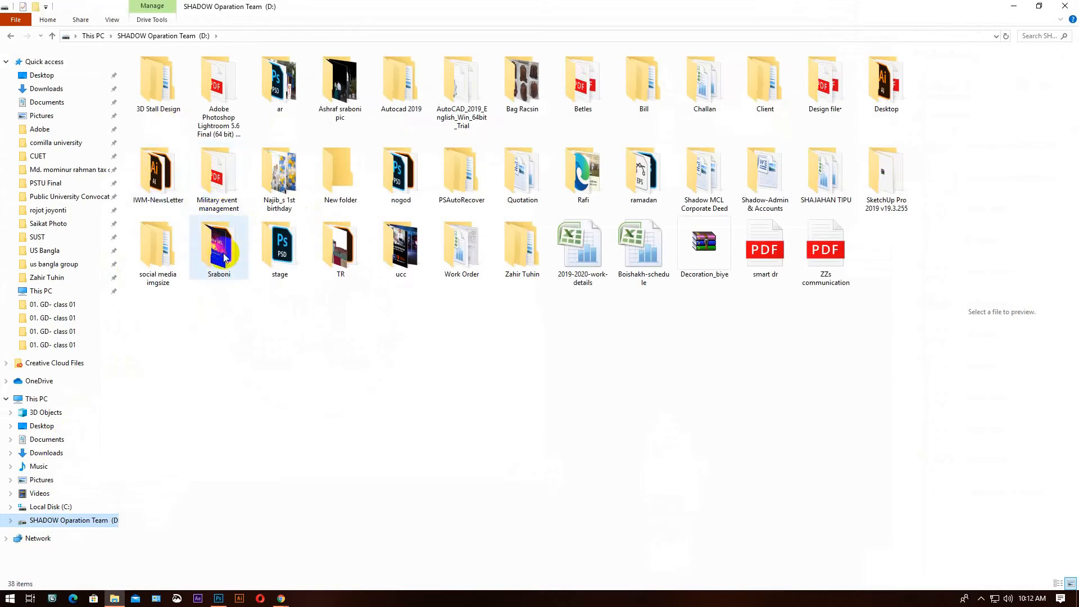
double_click(224, 258)
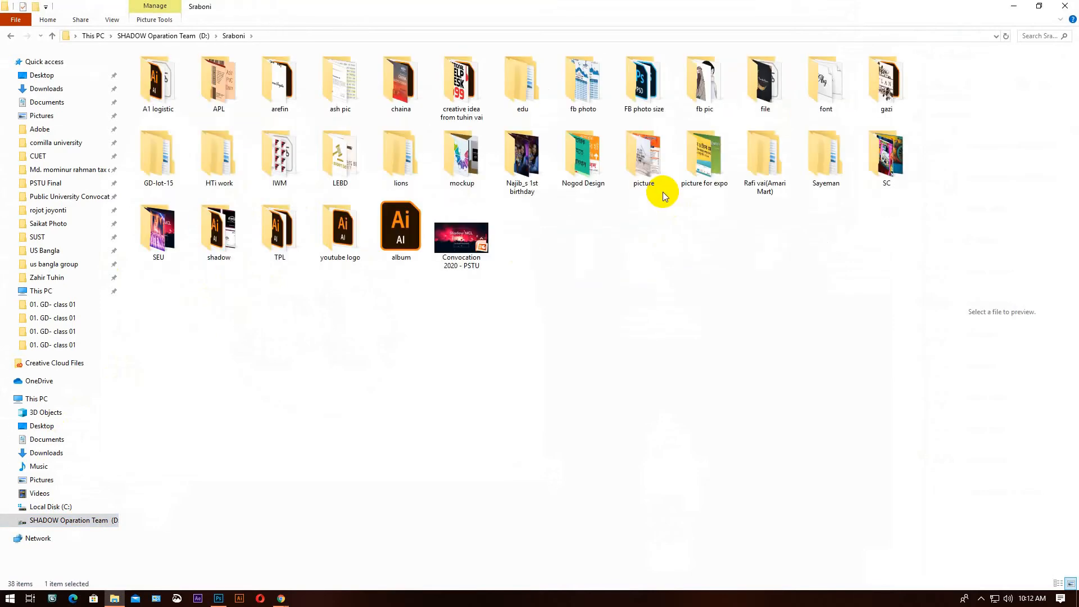
left_click(159, 162)
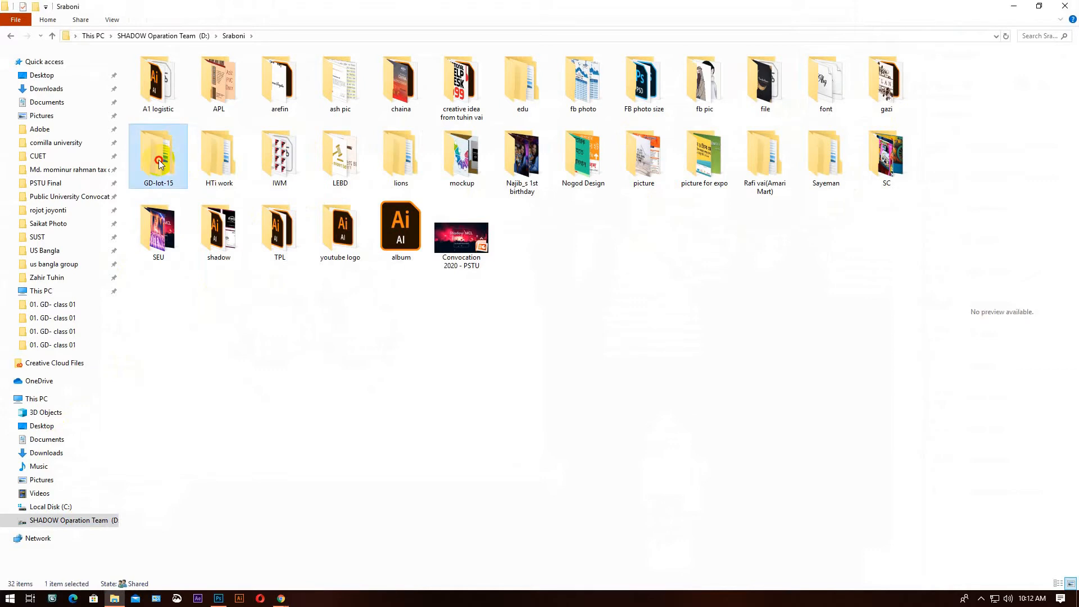
double_click(159, 163)
left_click(188, 73)
double_click(189, 73)
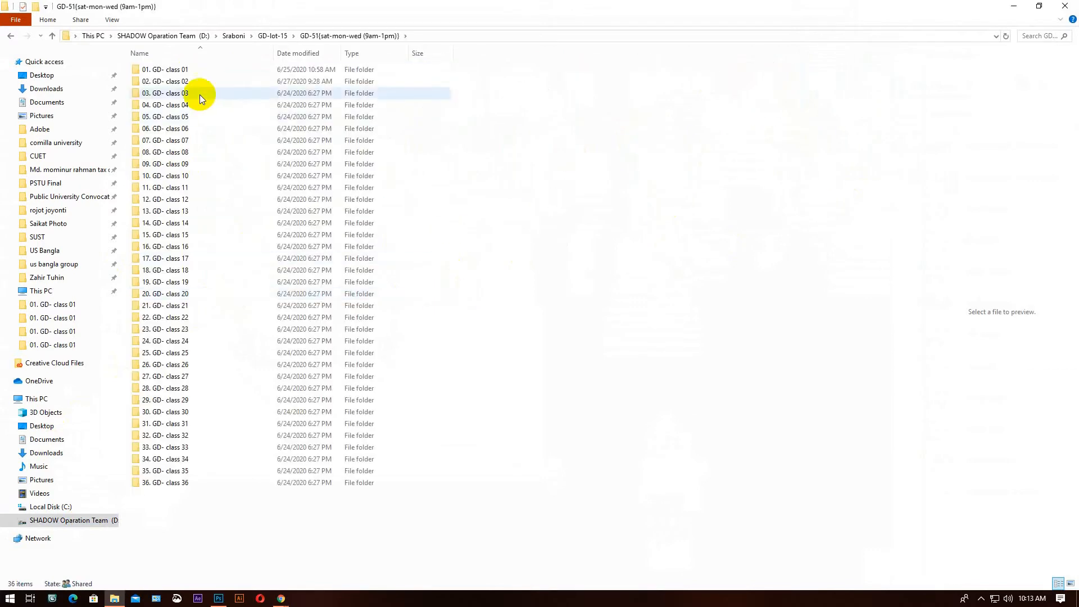
double_click(194, 87)
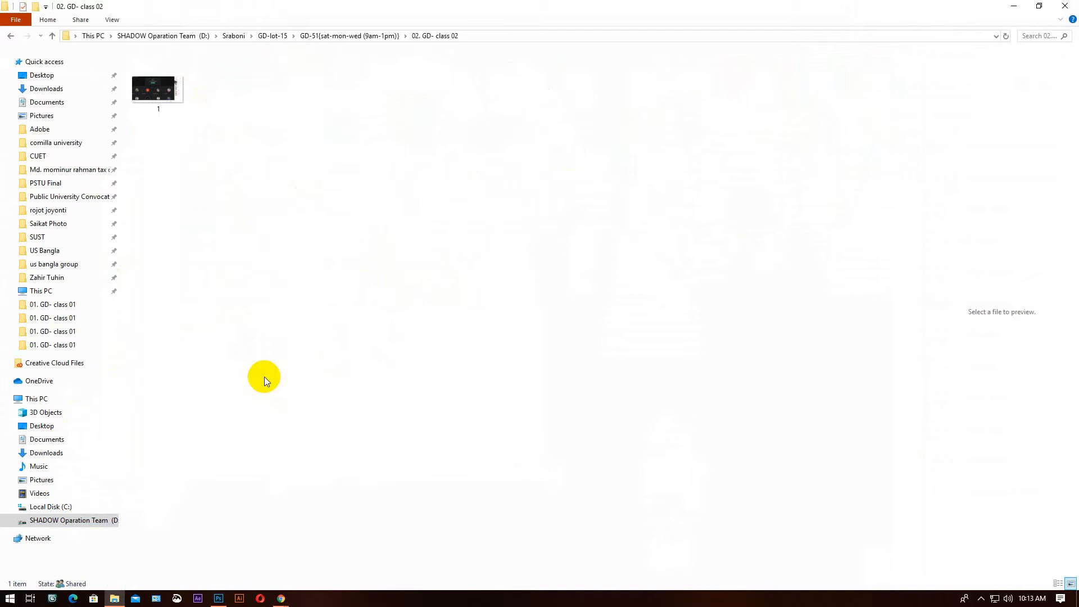
left_click(2, 602)
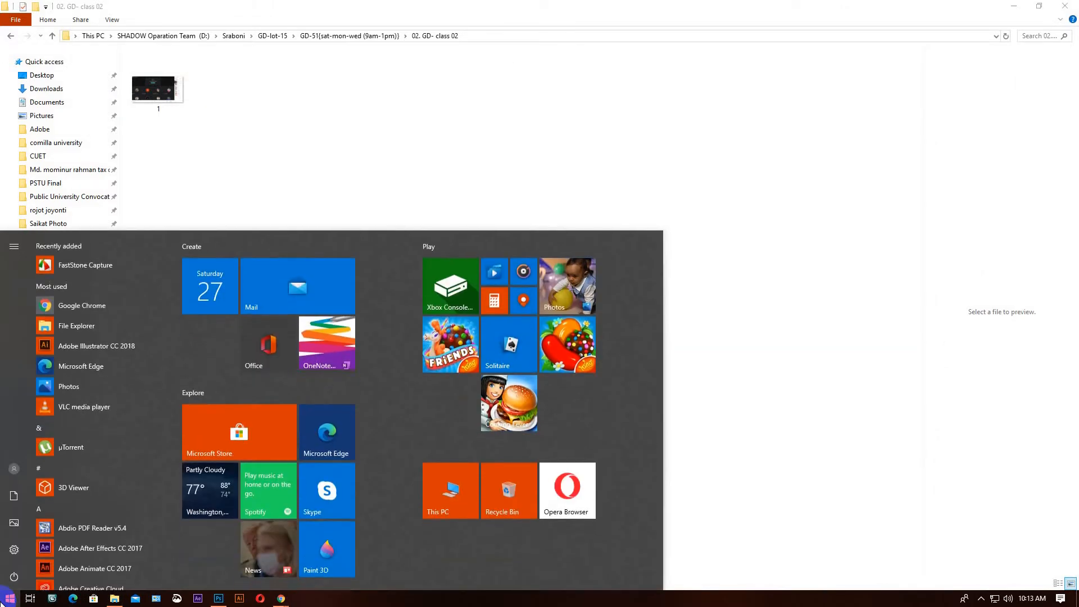
left_click(2, 602)
type("paint")
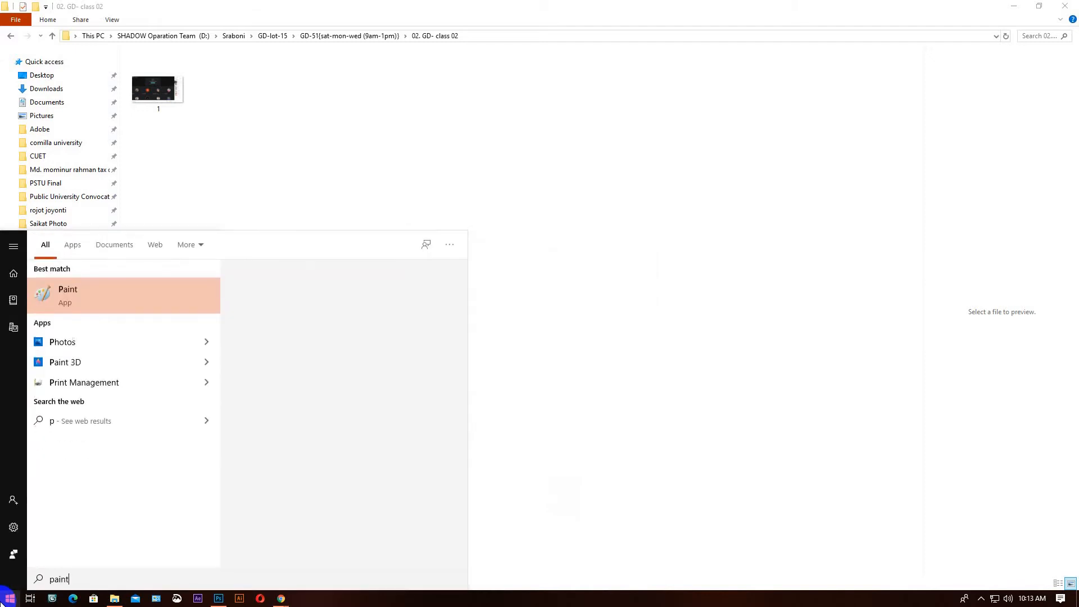
left_click(2, 603)
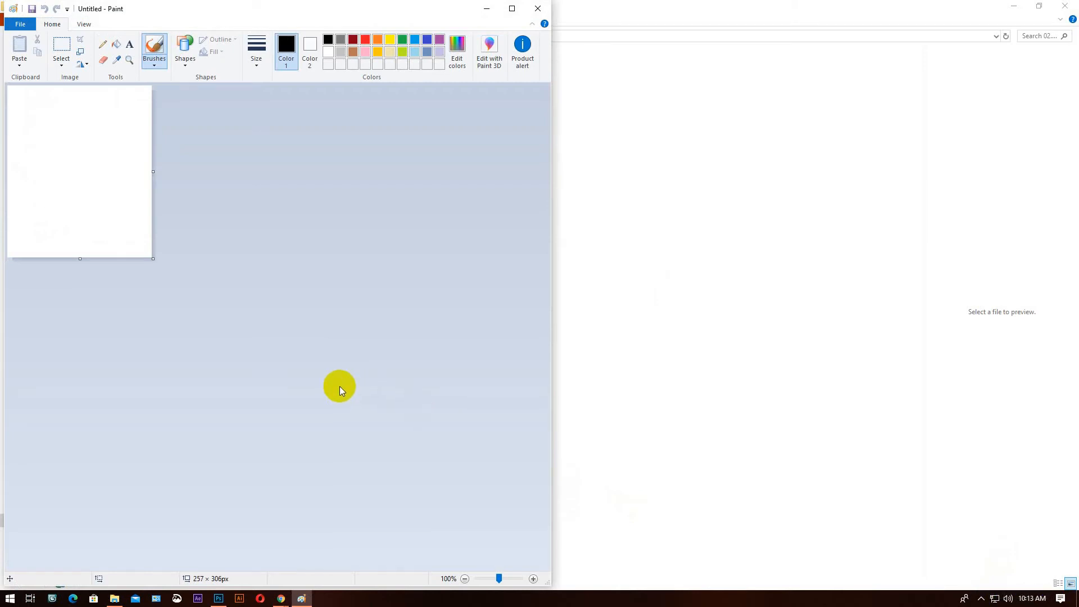
left_click(537, 9)
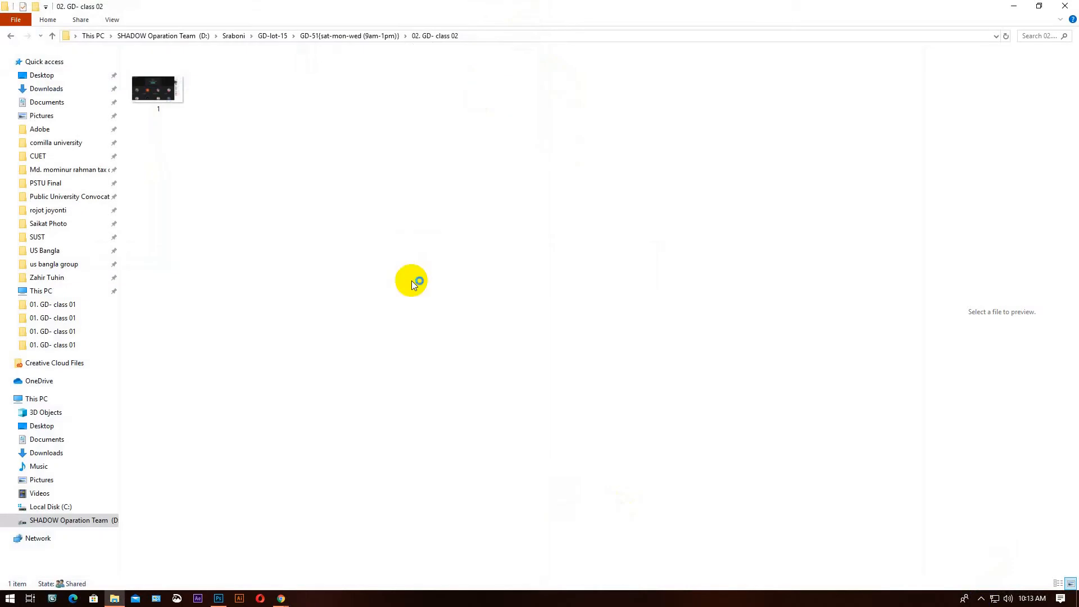
Return to Photoshop, launch the Snipping Tool and snip the Photoshop window together with the meeting's participant list
left_click(1009, 10)
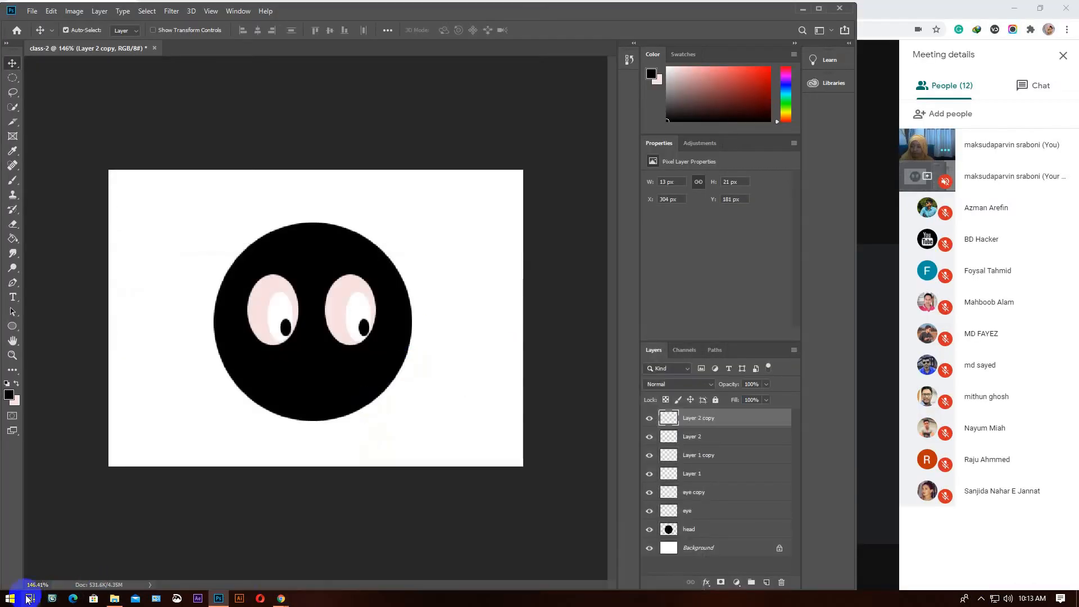
left_click(10, 600)
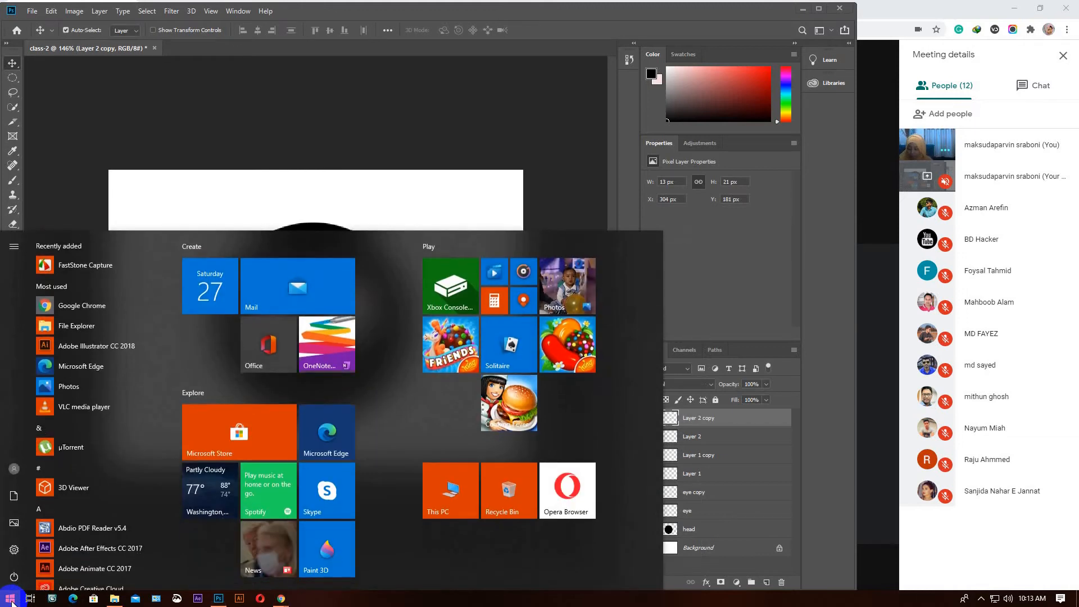
type("snipp")
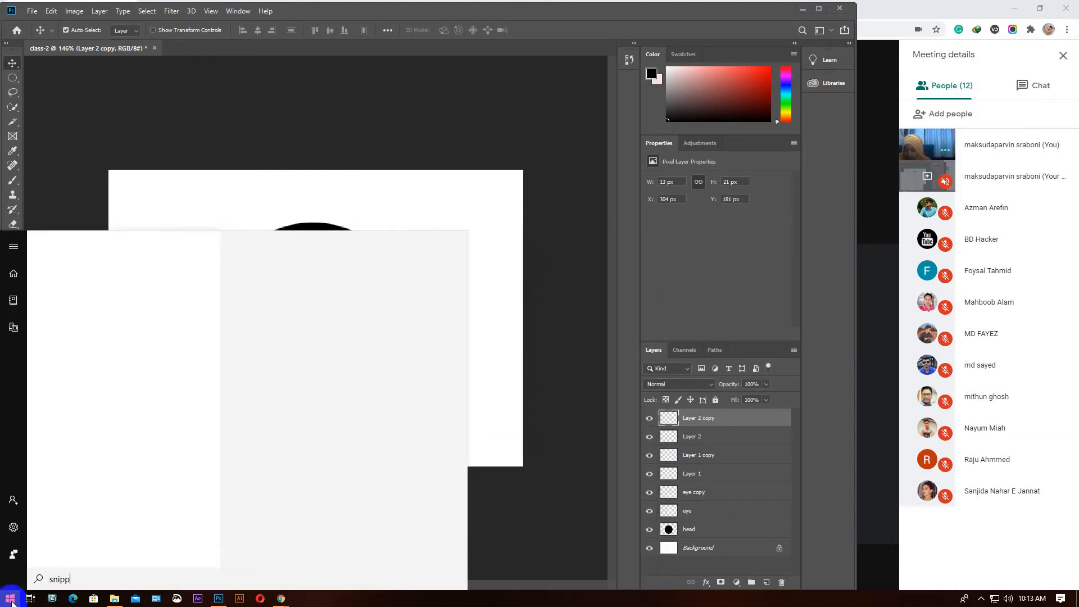
left_click(10, 600)
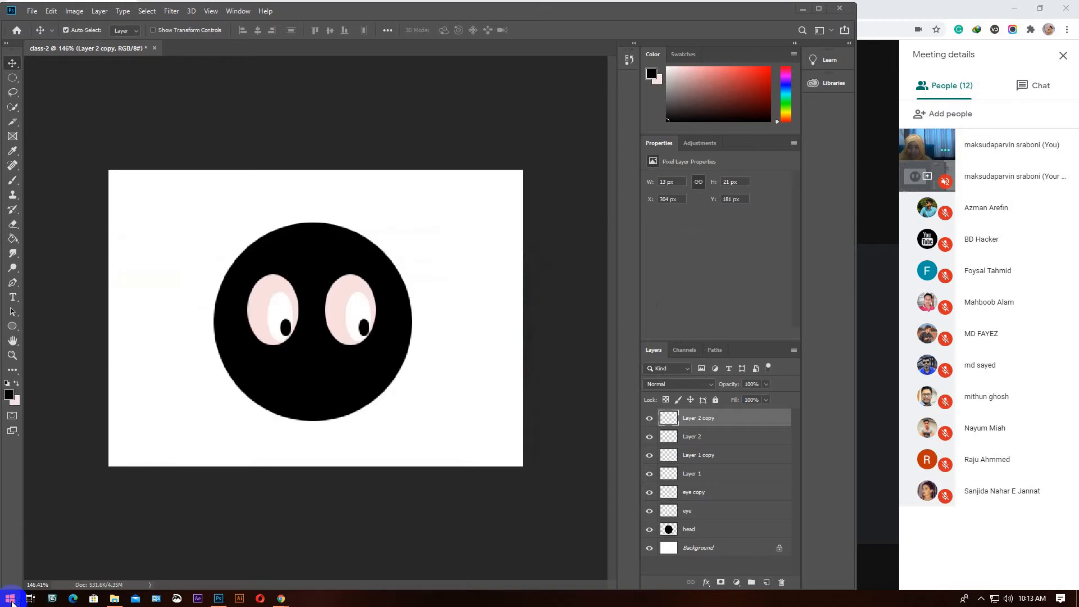
left_click_drag(305, 361, 977, 601)
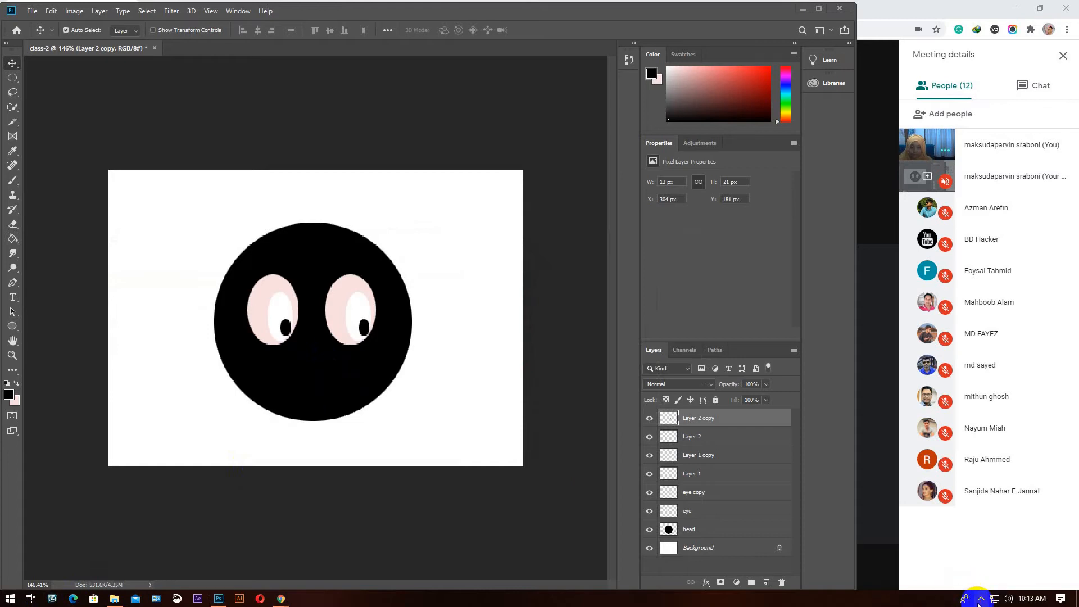
left_click(980, 600)
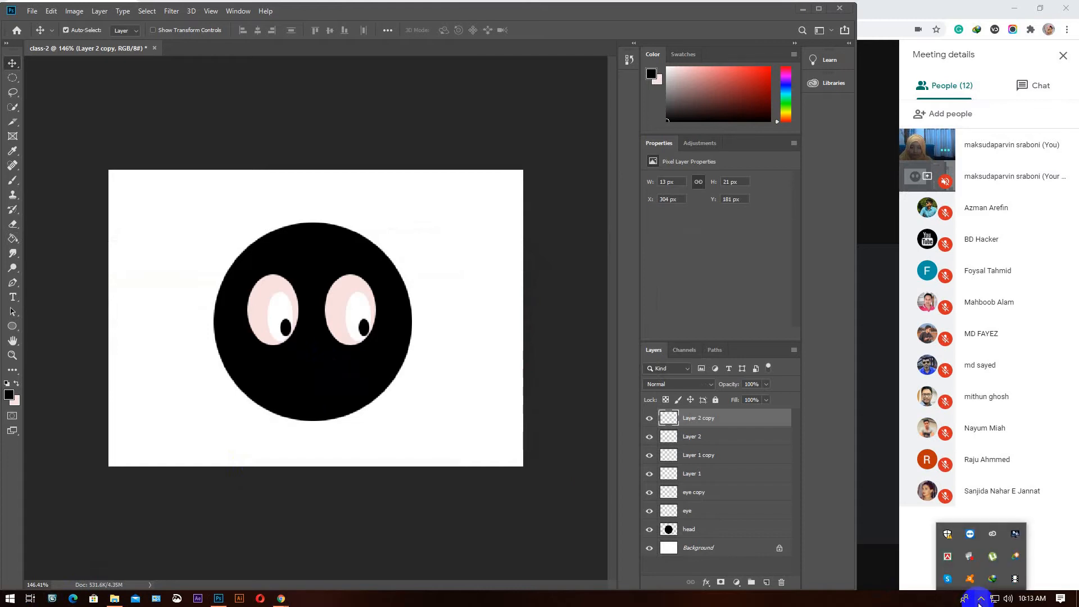
left_click(979, 600)
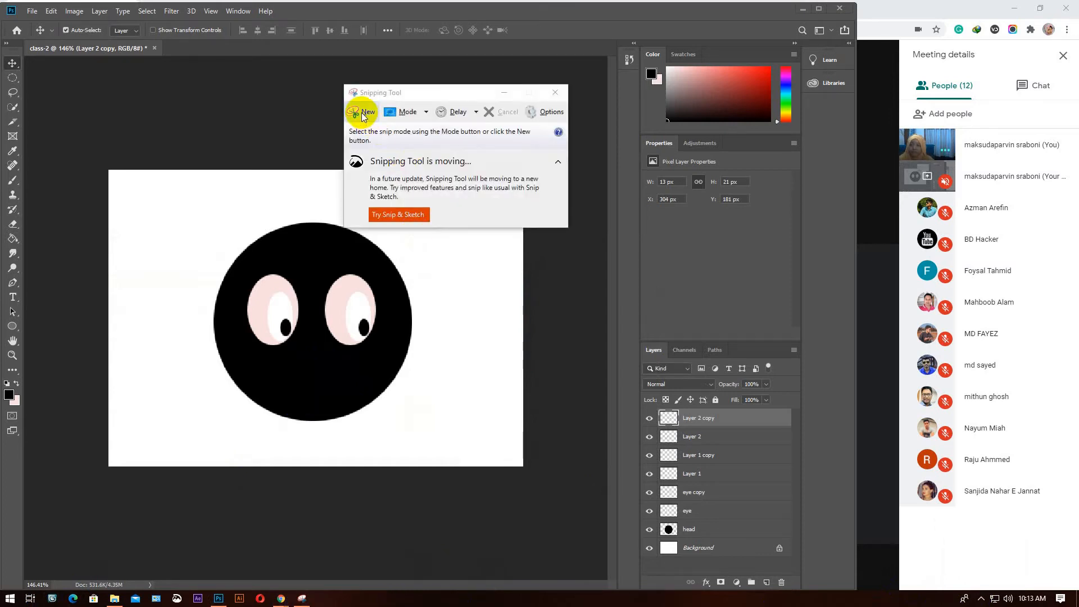
left_click(364, 113)
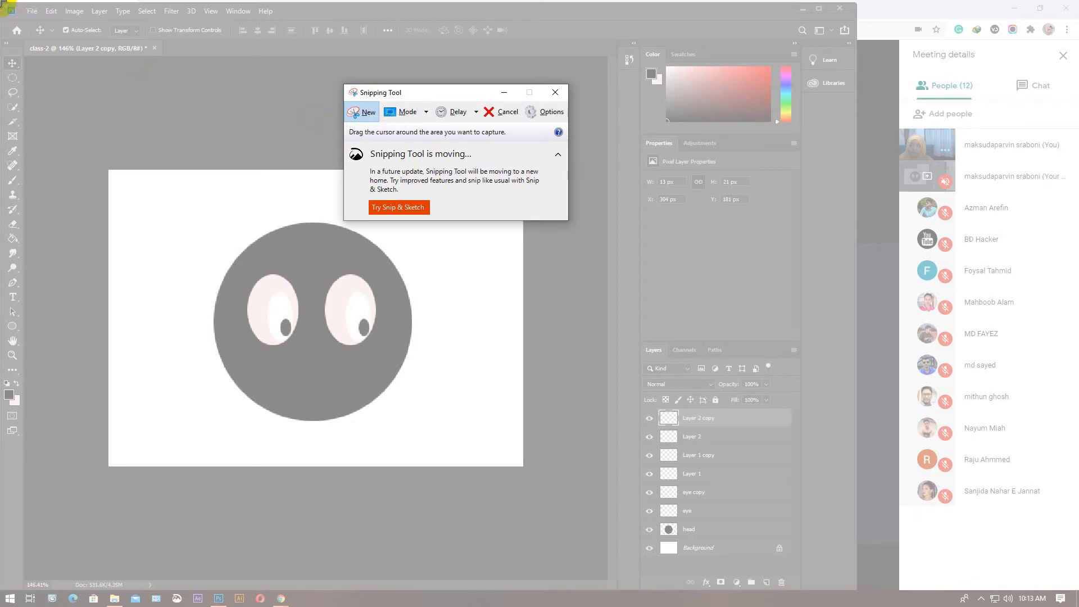
left_click_drag(1, 2, 1028, 589)
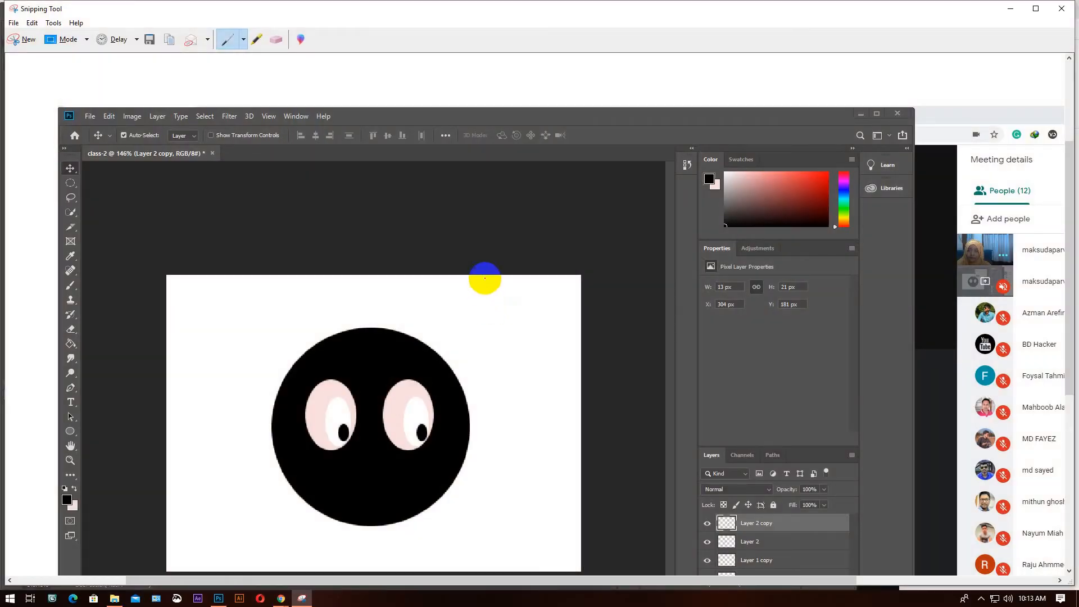
Save the snip as a PNG in the 02. GD- class 02 folder of GD-51(sat-mon-wed (9am-1pm)) under GD-lot-15 on drive D
left_click(13, 23)
left_click(37, 52)
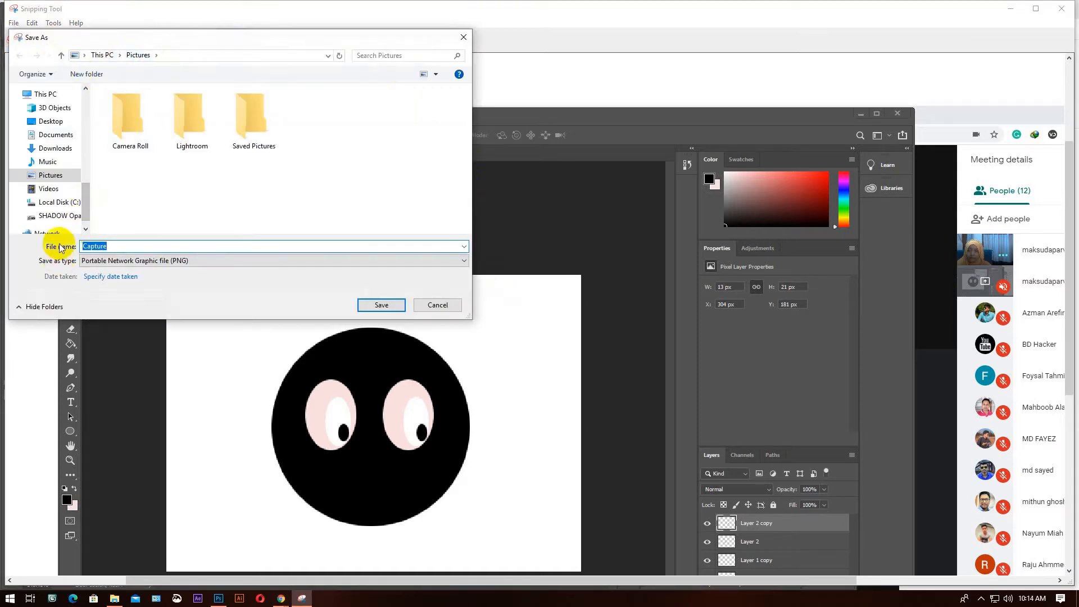
left_click(52, 215)
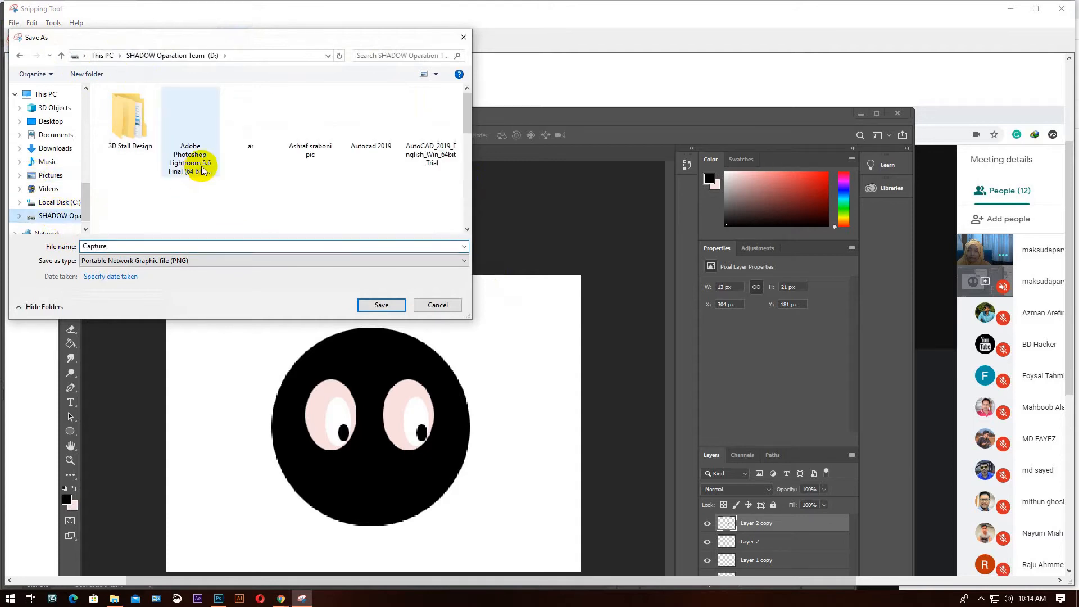
scroll(217, 161, "down", 10)
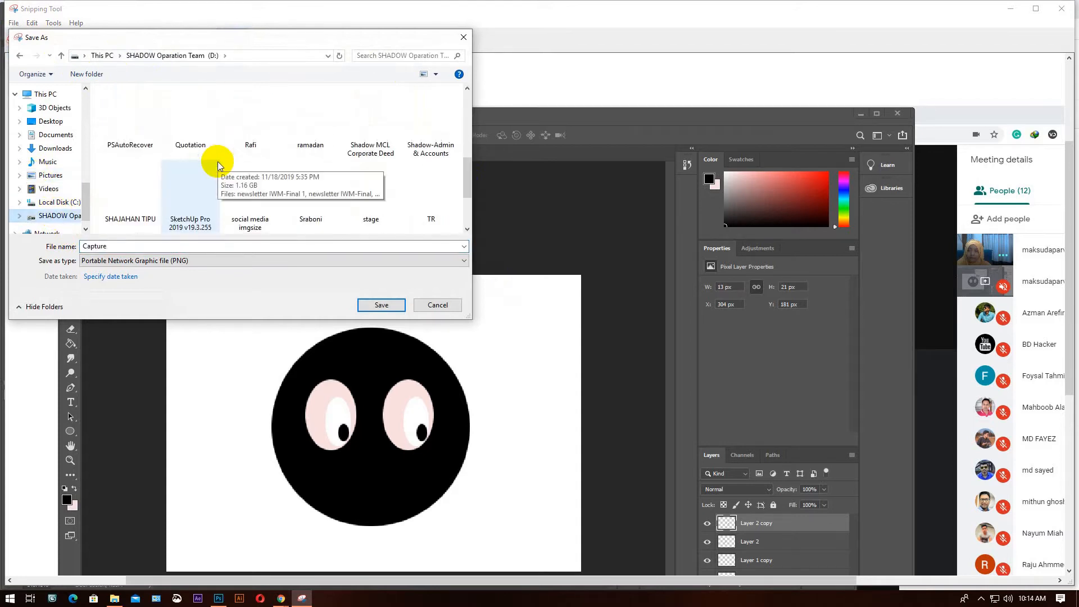
scroll(217, 160, "down", 2)
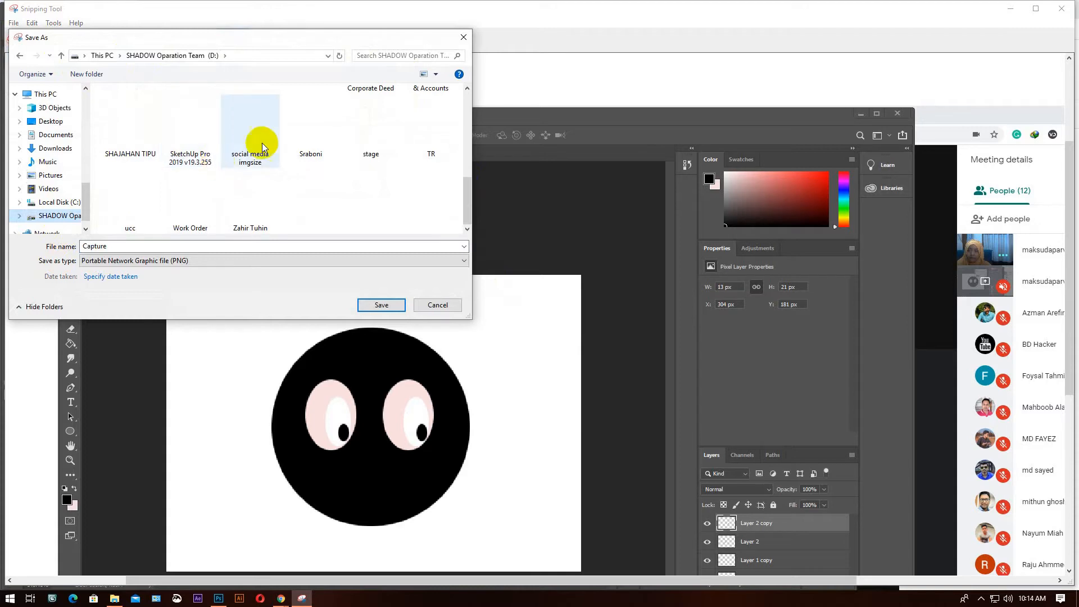
double_click(314, 141)
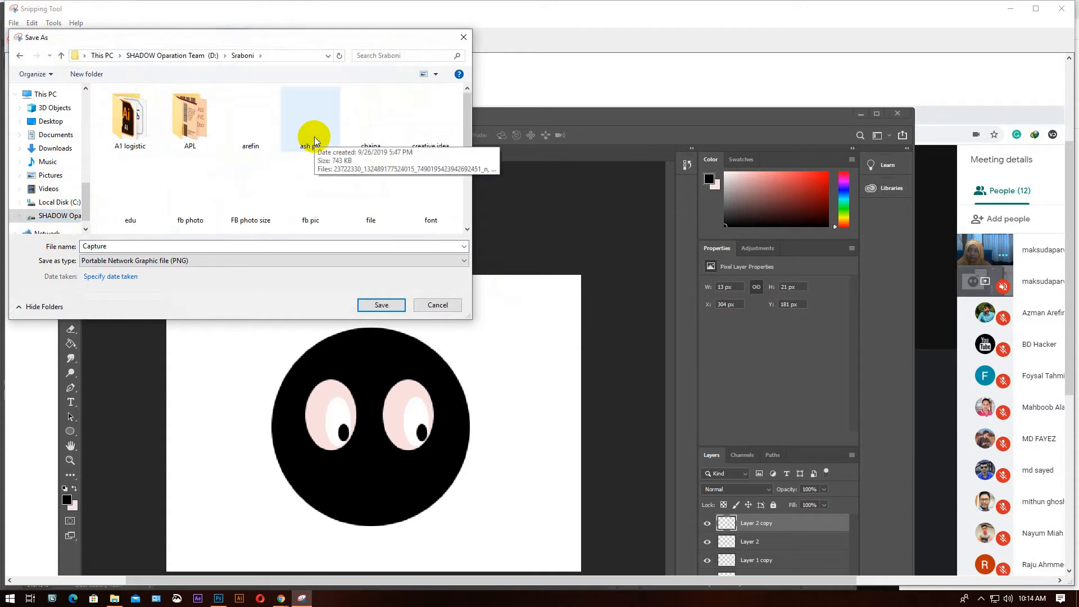
scroll(233, 178, "down", 1)
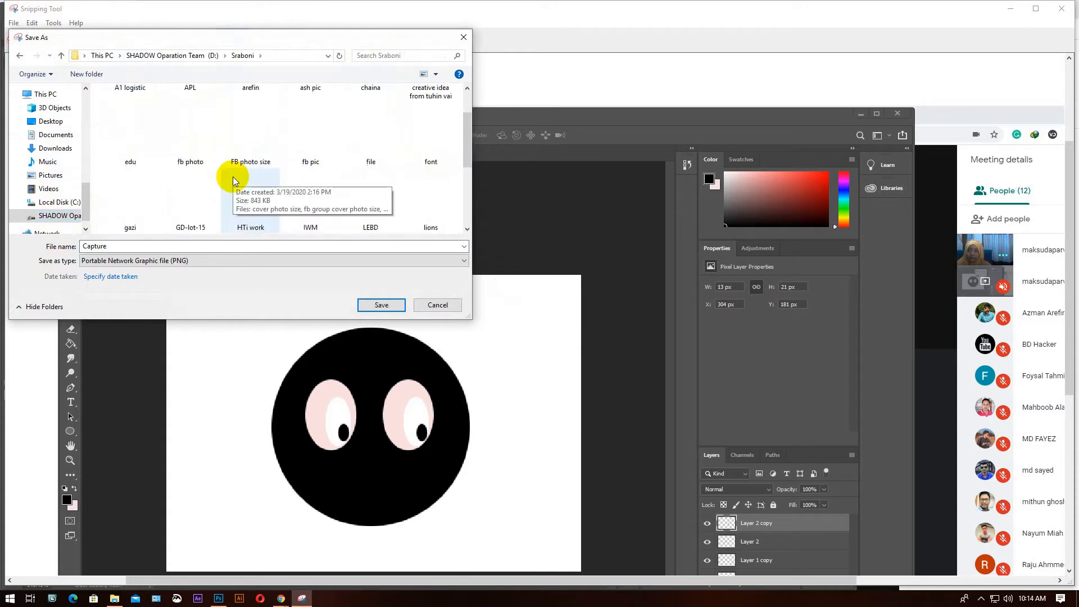
double_click(182, 198)
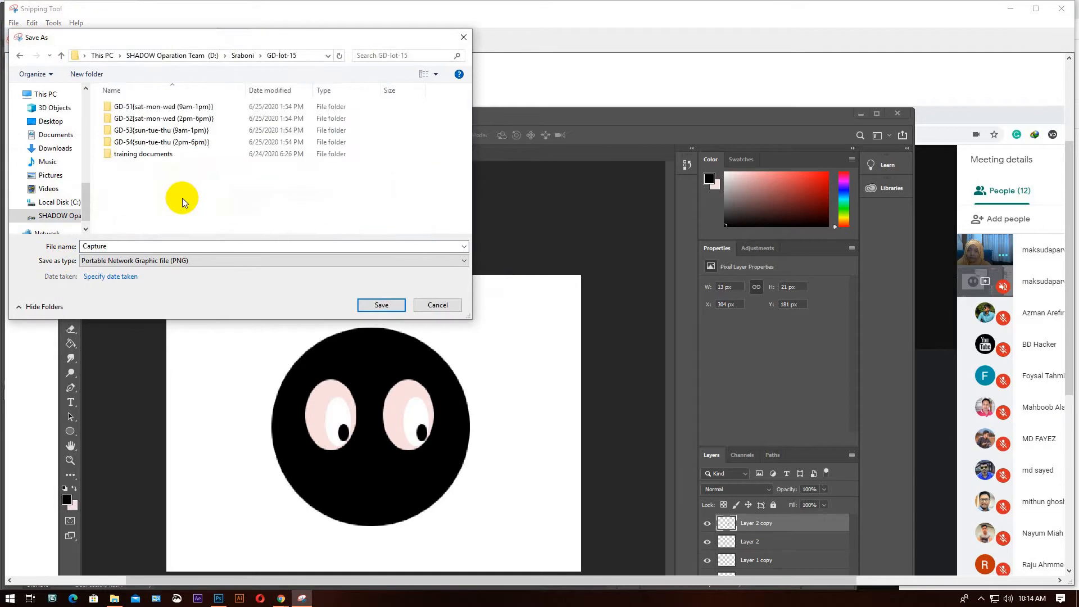
left_click(169, 107)
double_click(174, 107)
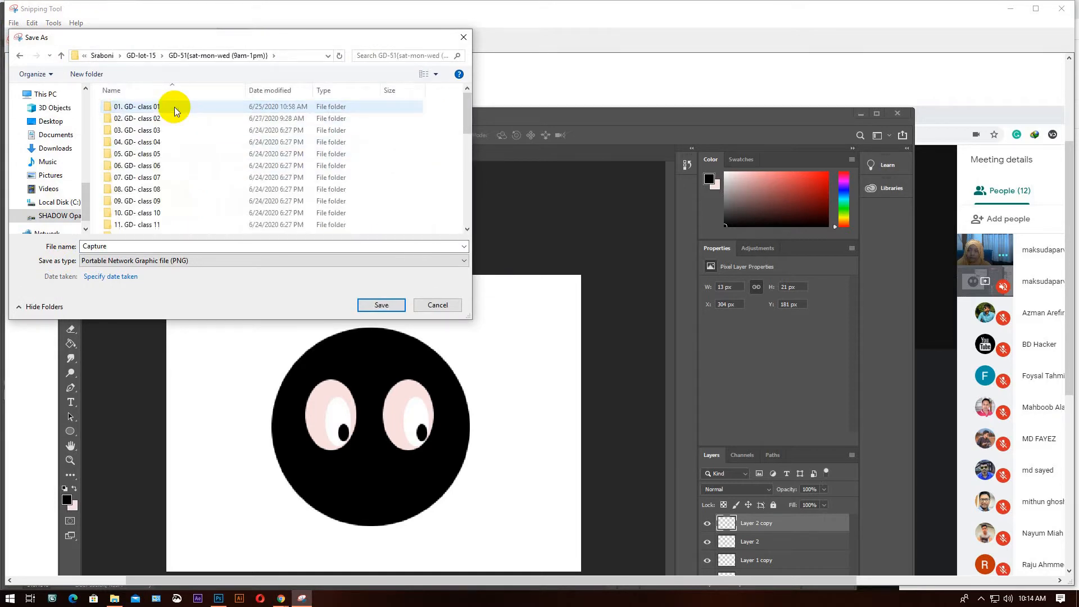
double_click(155, 117)
double_click(161, 246)
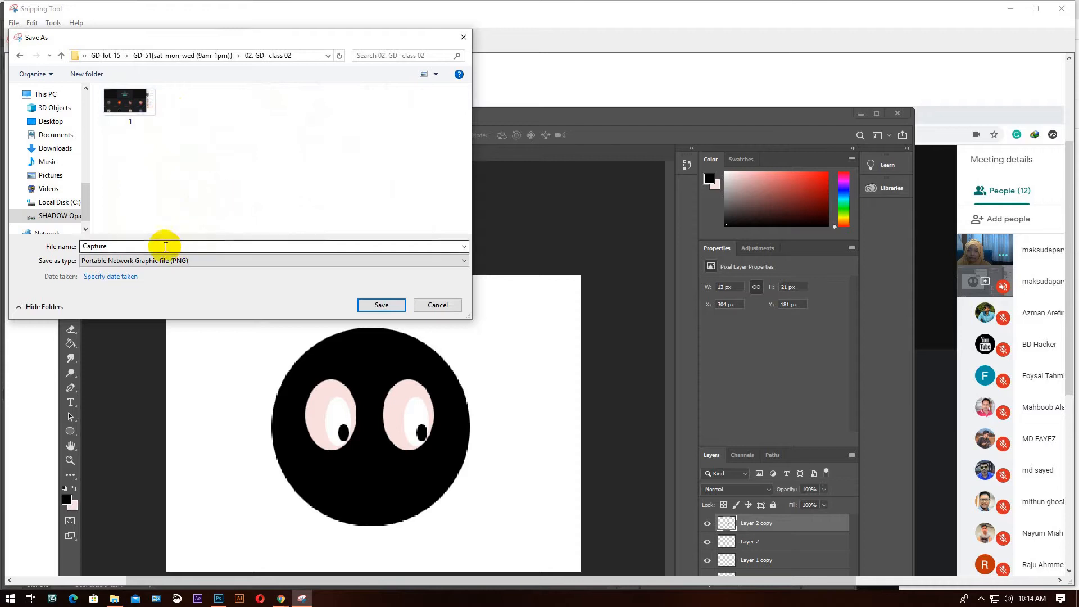
key("Return")
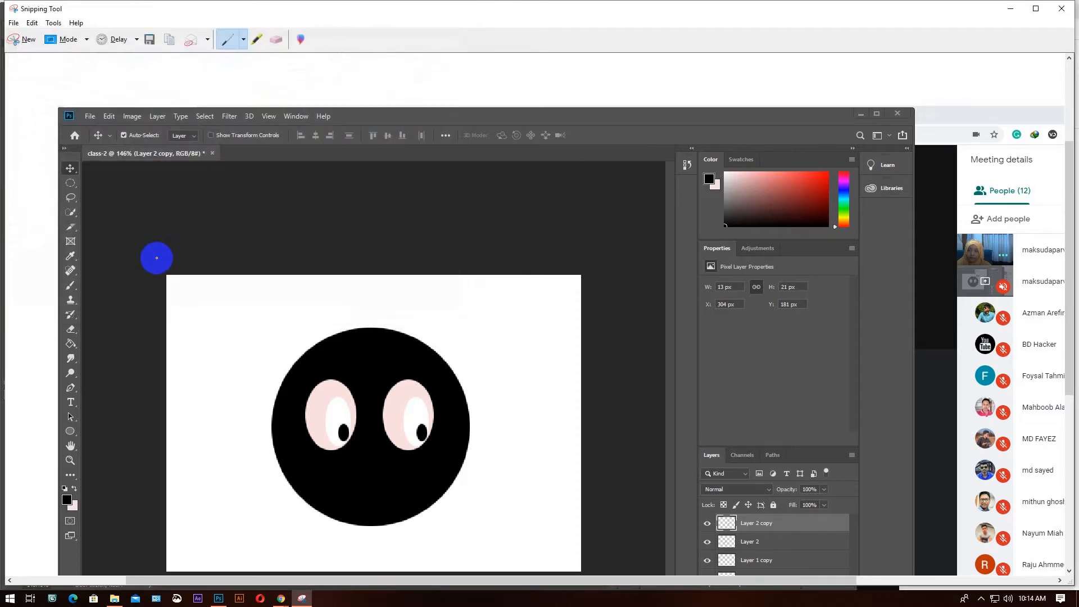
Start another snip, cancel it and minimize the Snipping Tool to return to Photoshop
left_click(23, 38)
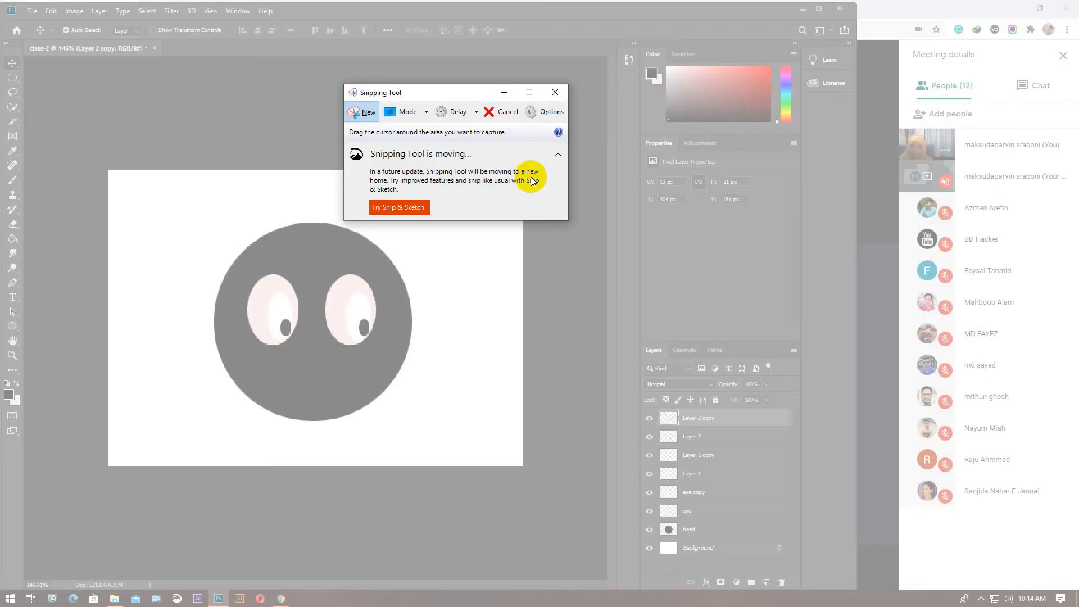
left_click(505, 113)
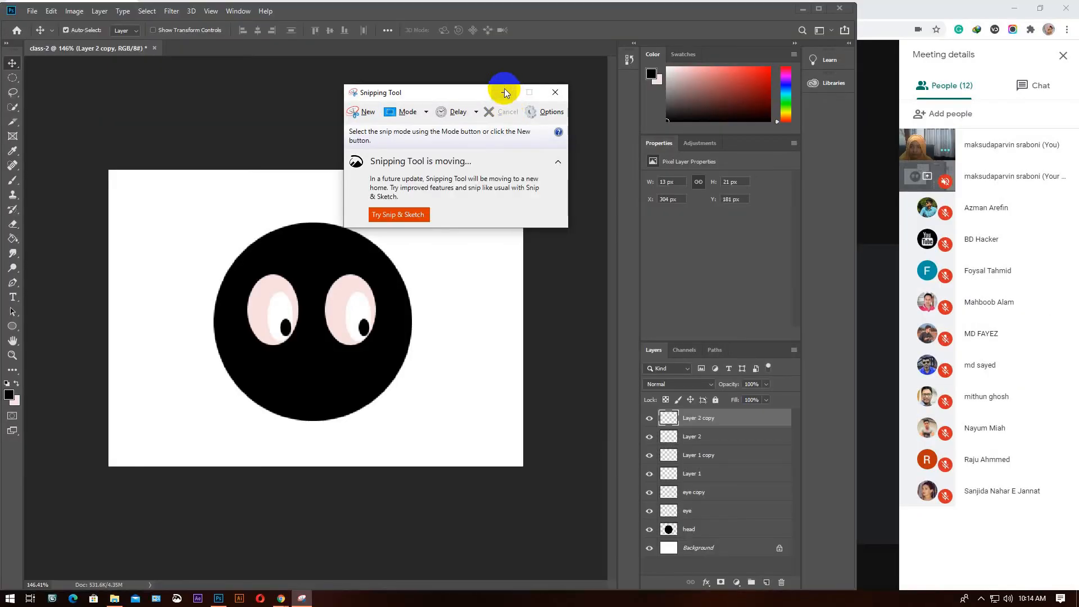
left_click(504, 92)
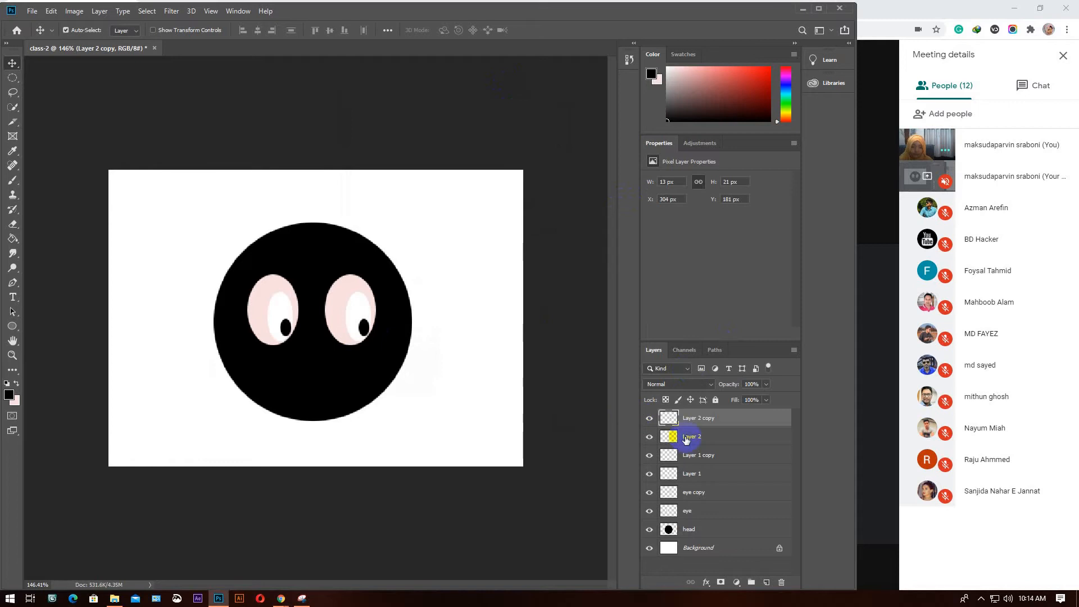
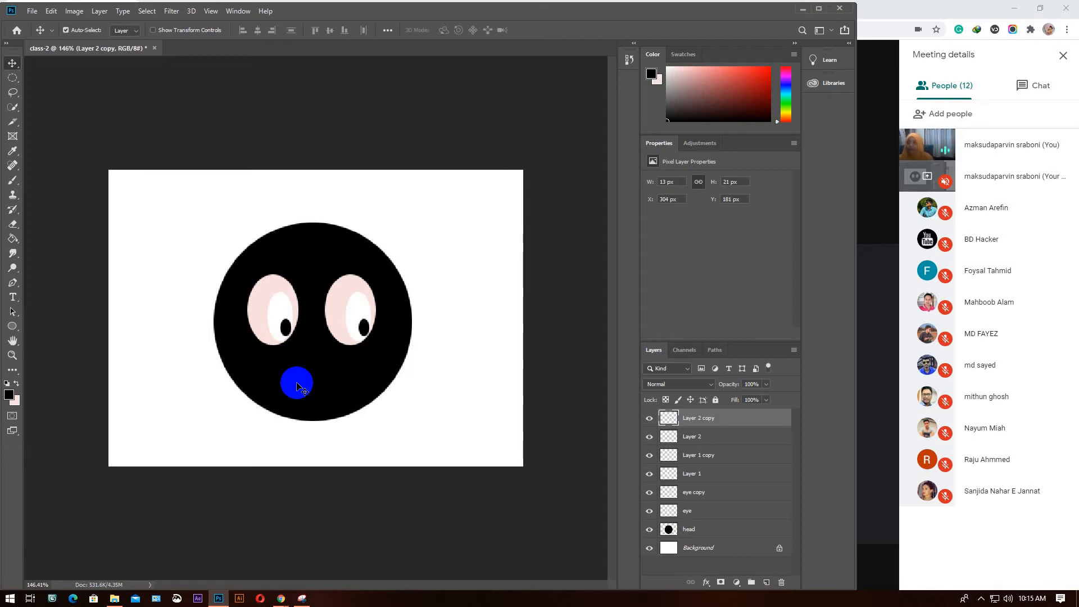
Activate the Elliptical Marquee tool, demonstrate its intersect and subtract selection modes, and set the mode back to New selection
left_click(12, 81)
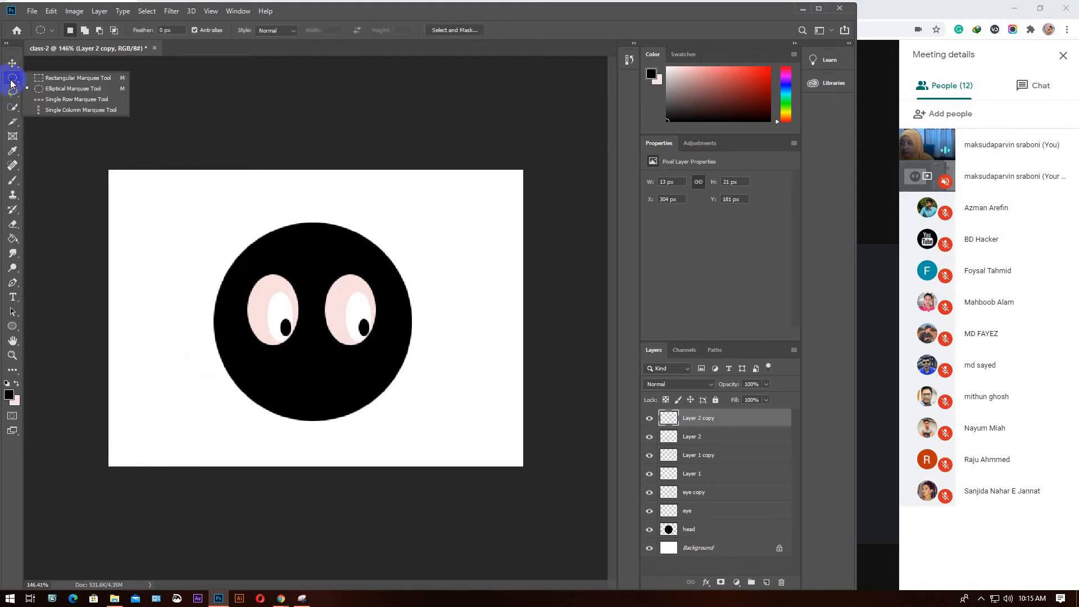
left_click(65, 89)
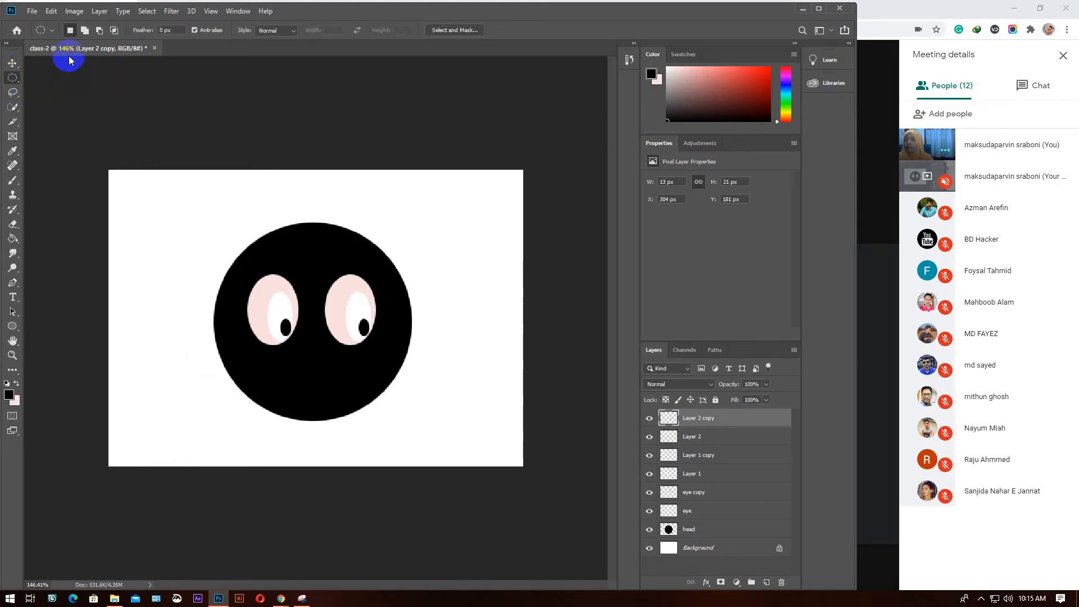
left_click(13, 77)
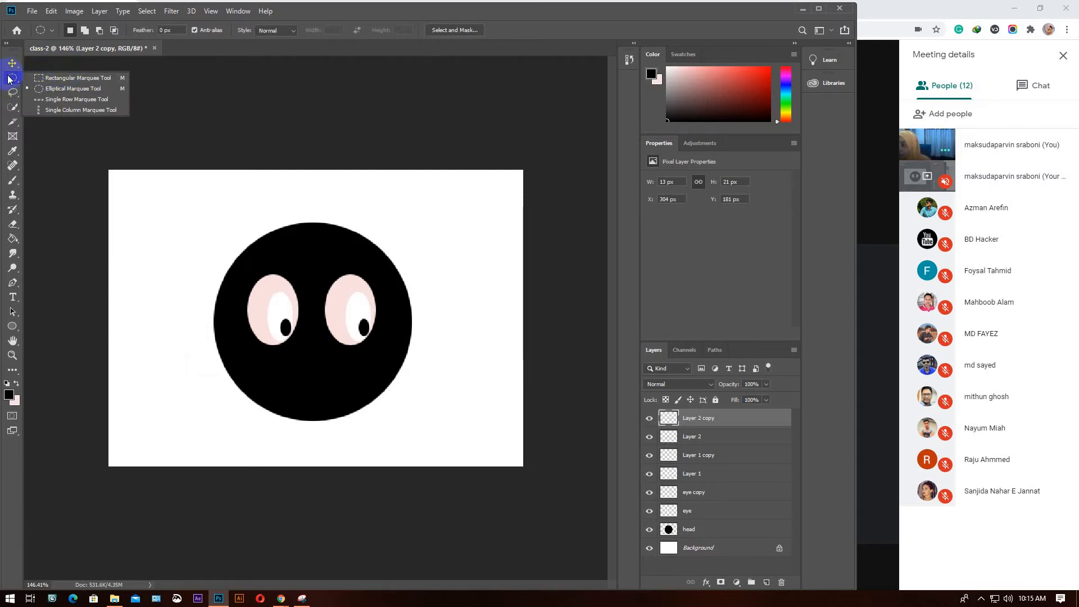
left_click(63, 91)
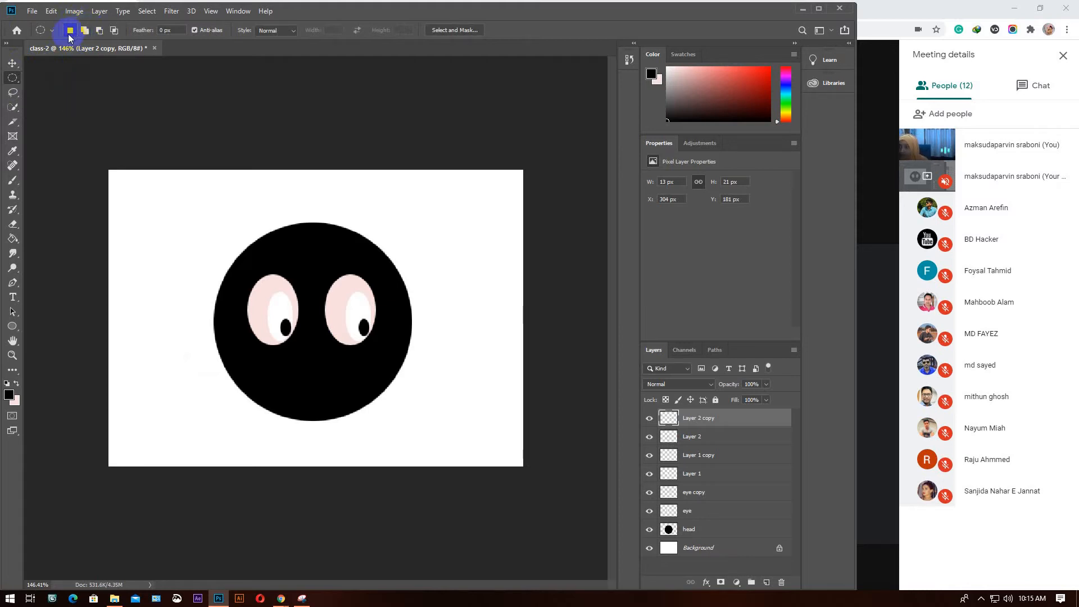
left_click(115, 32)
left_click(100, 31)
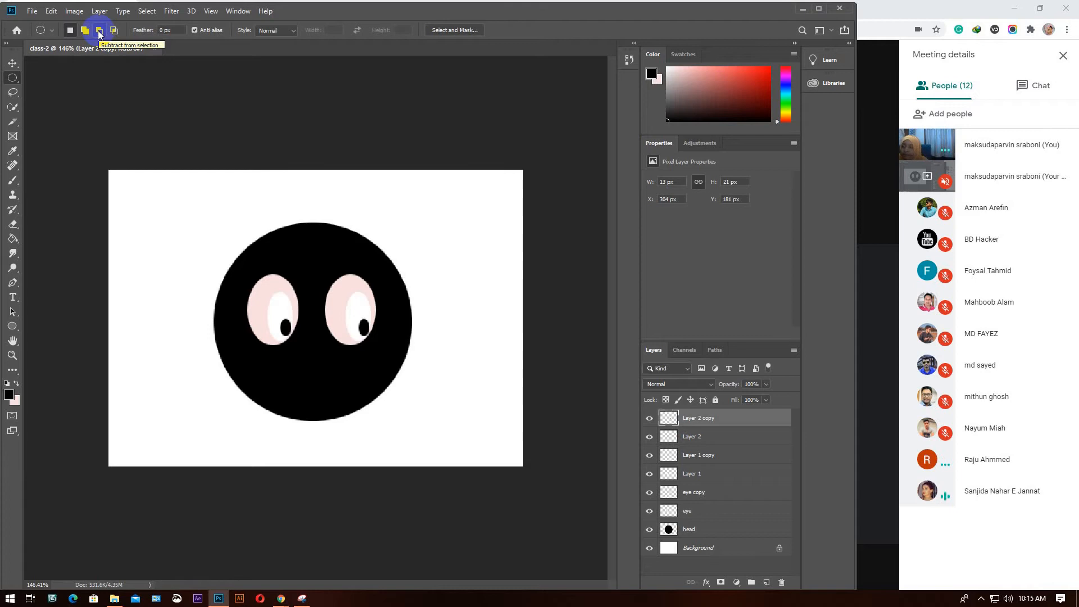
left_click(114, 31)
left_click(69, 30)
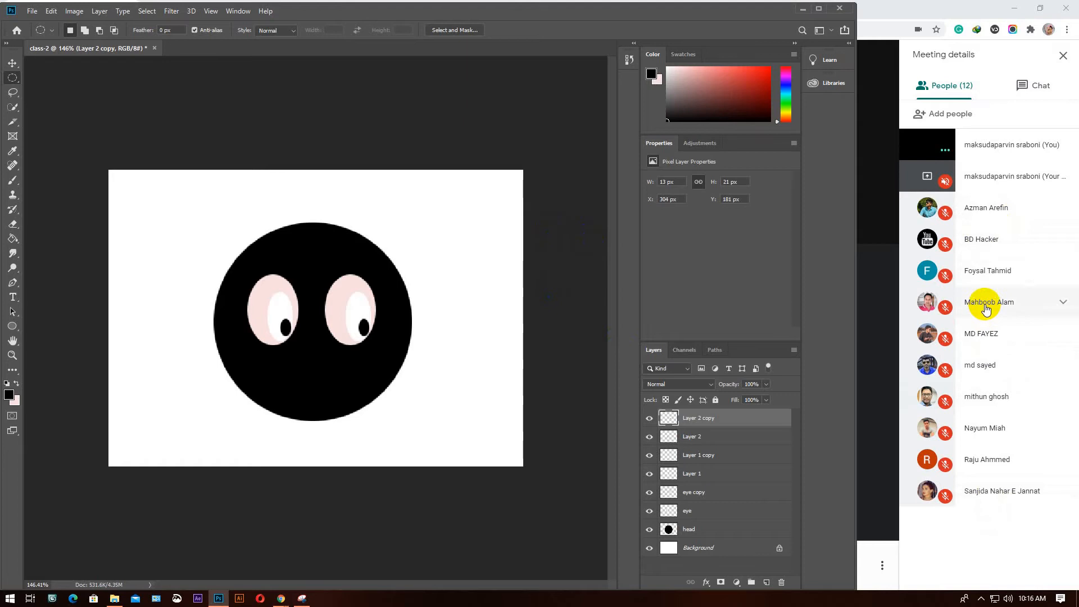
Check the computer's network connection, view the Windows Ethernet settings and close them
left_click(993, 600)
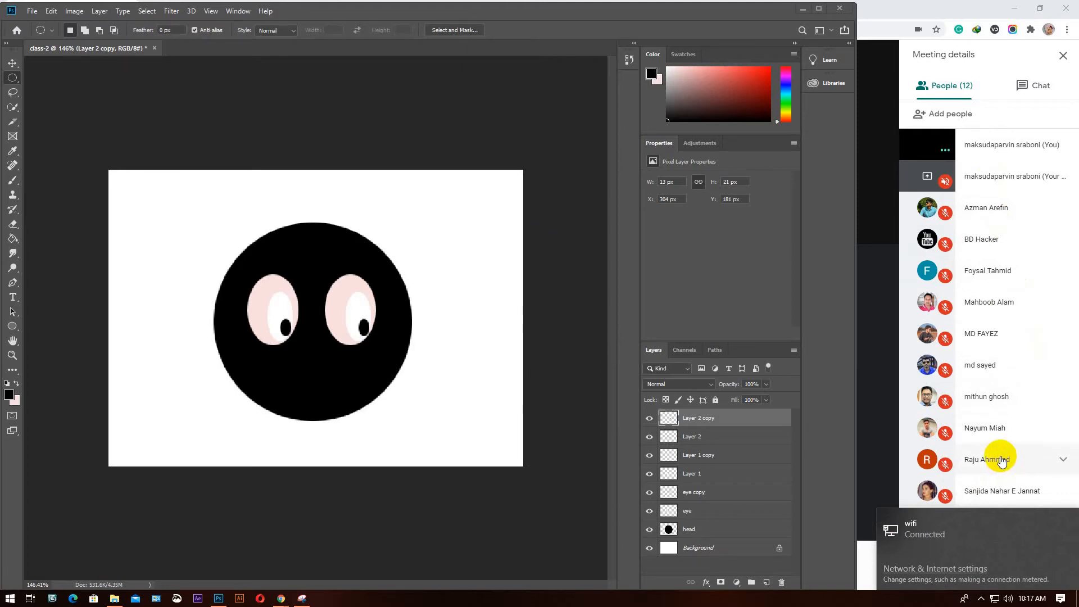
left_click(962, 530)
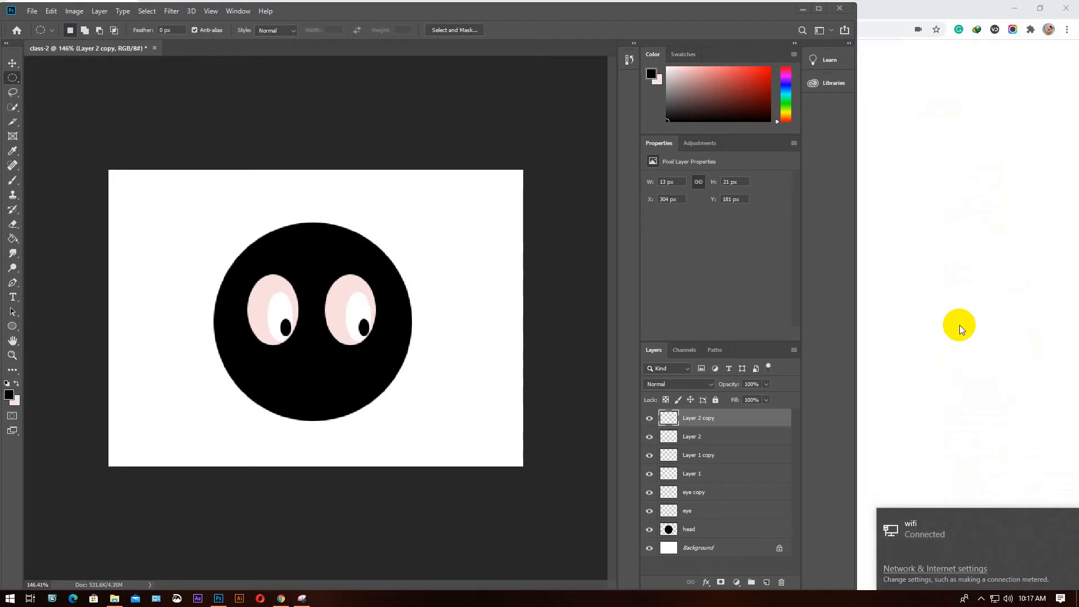
left_click(956, 537)
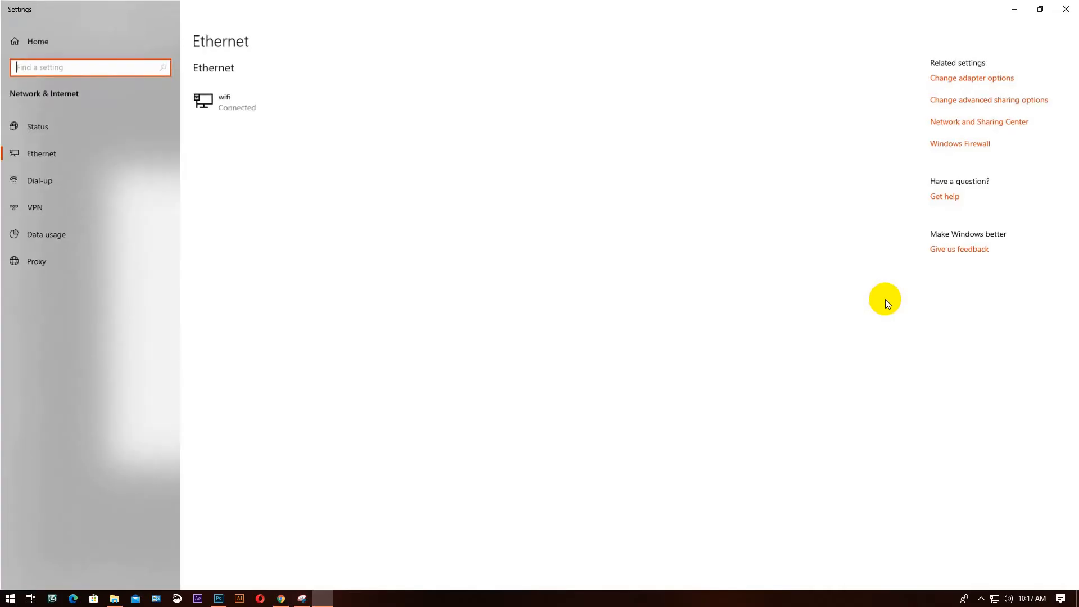
left_click(1067, 9)
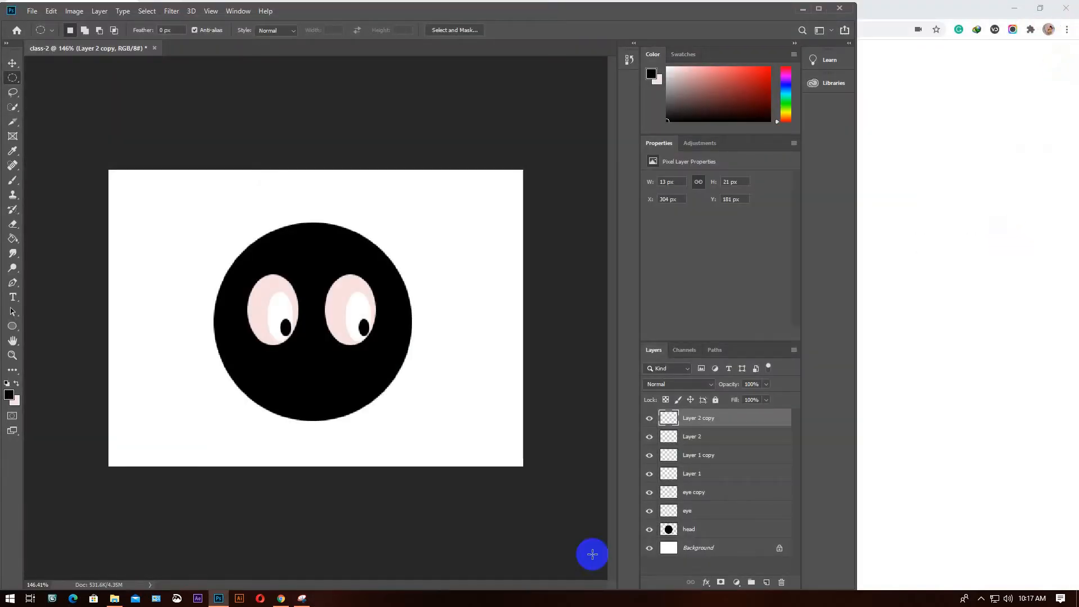
Switch to the Google Meet call in Chrome, try to rejoin it, reload the meeting page and show the hidden tray icons
mouse_move(302, 600)
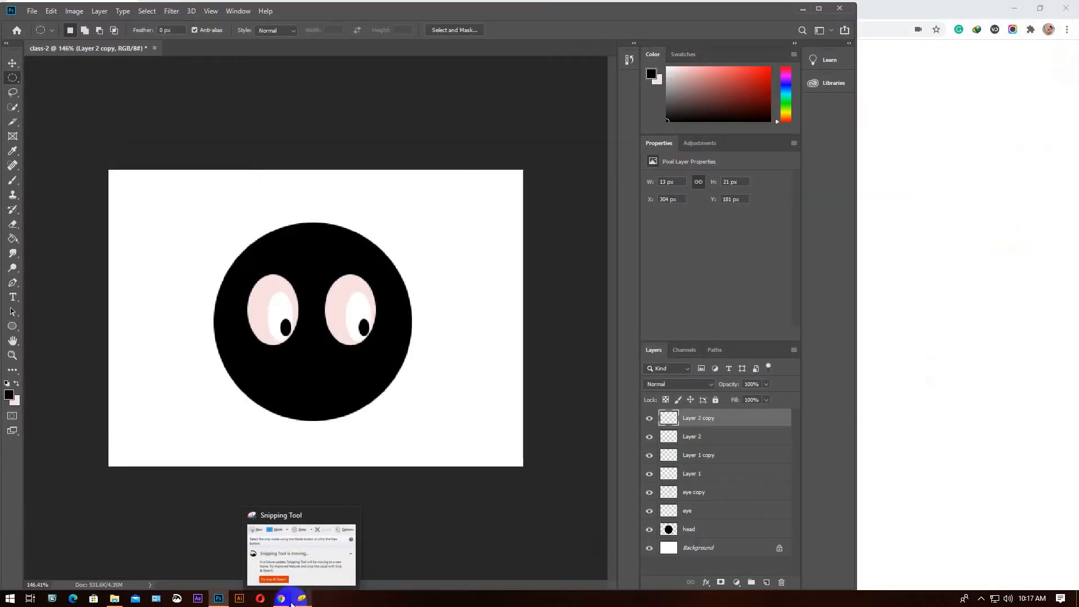
left_click(281, 599)
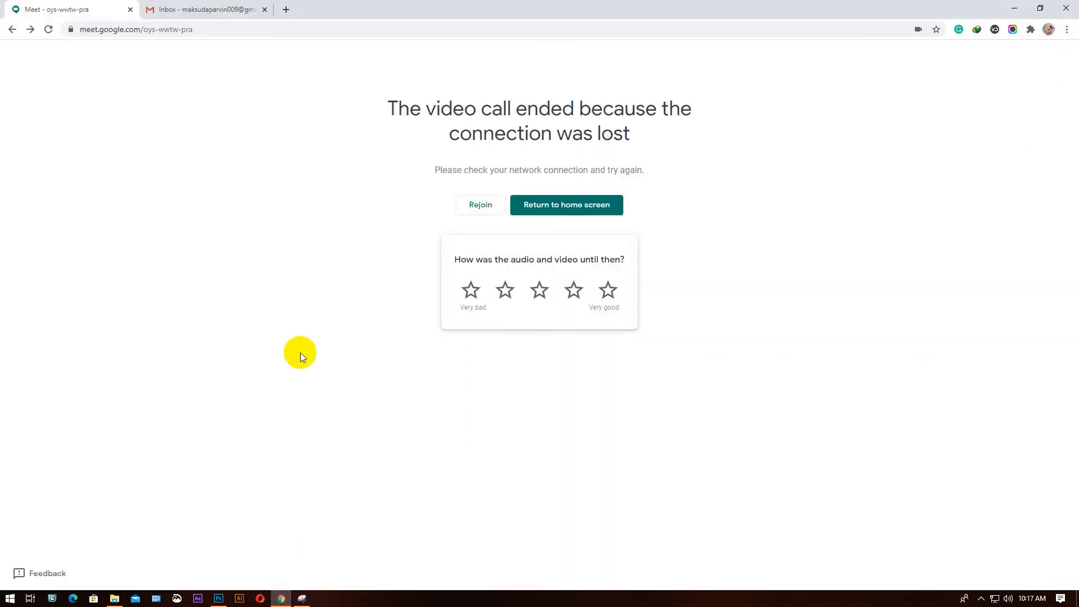
left_click(482, 206)
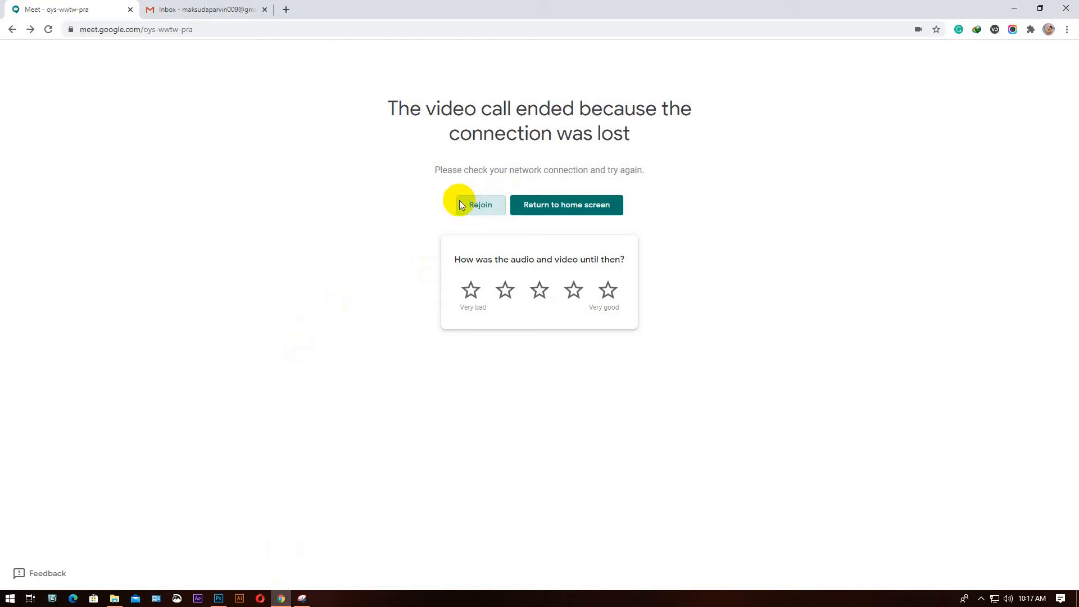
left_click(48, 29)
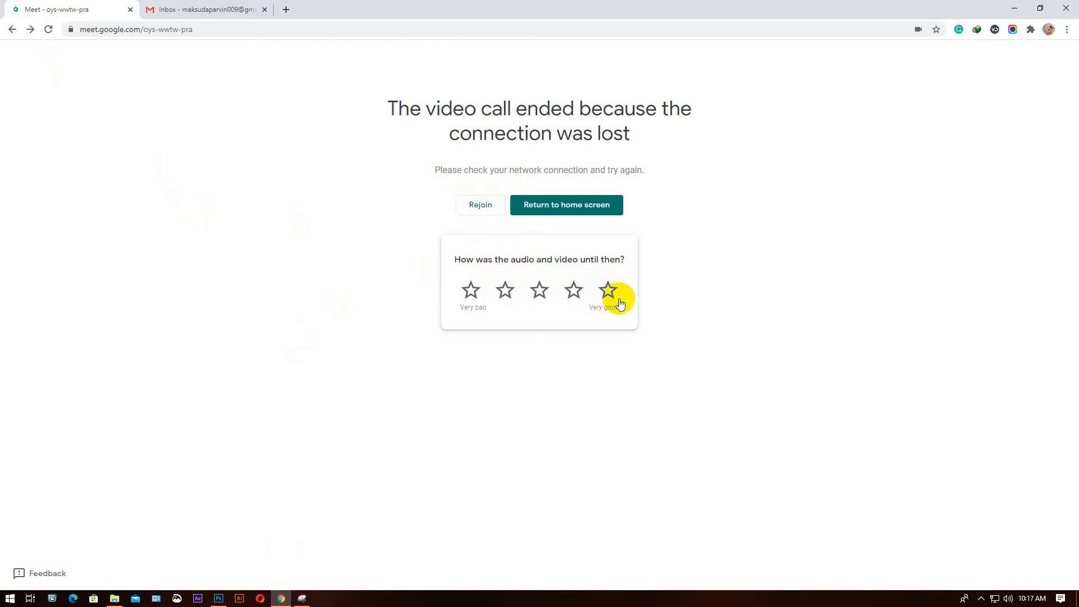
key("F5")
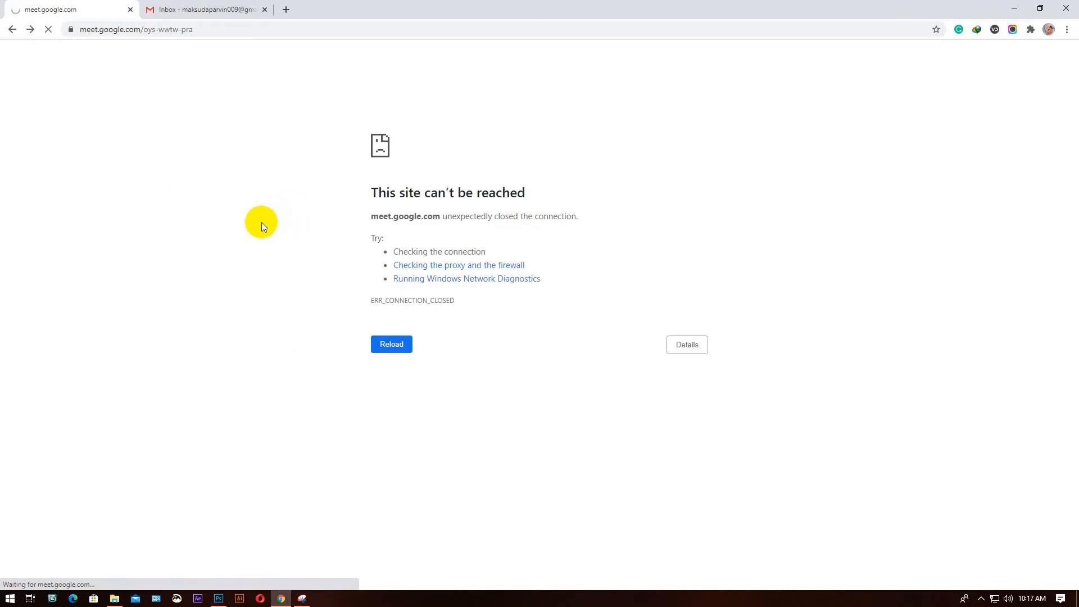
left_click(981, 599)
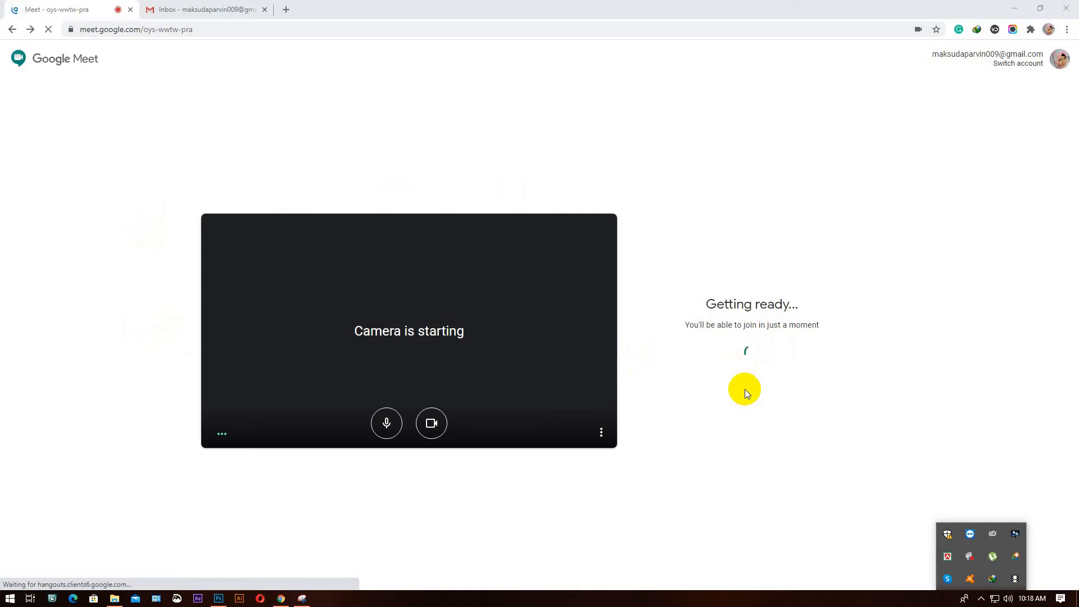
Switch to File Explorer and refresh the 02. GD- class 02 folder several times
left_click(114, 603)
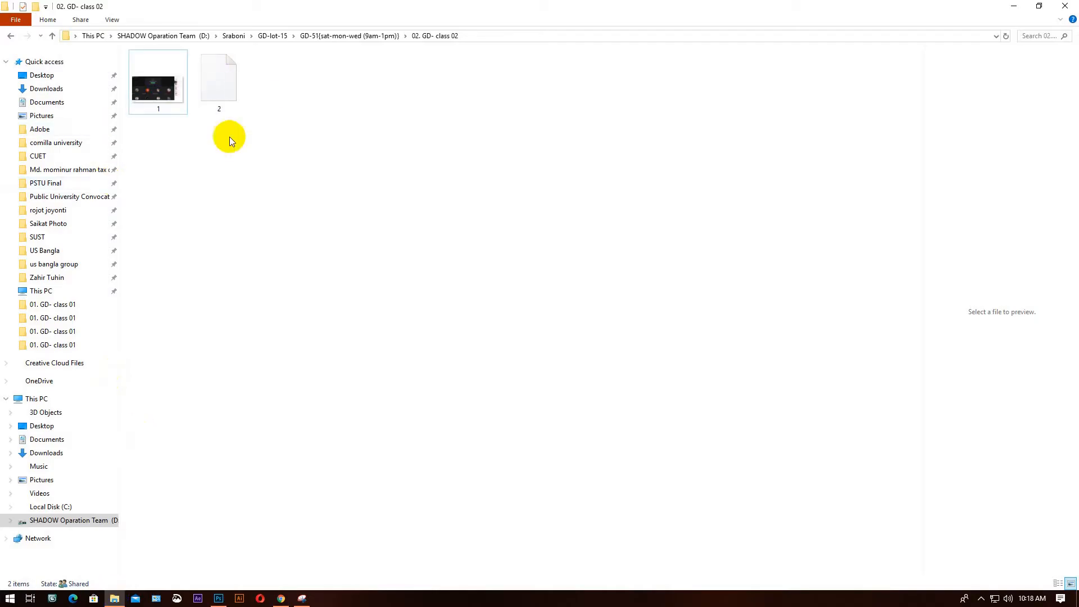
right_click(254, 231)
left_click(286, 274)
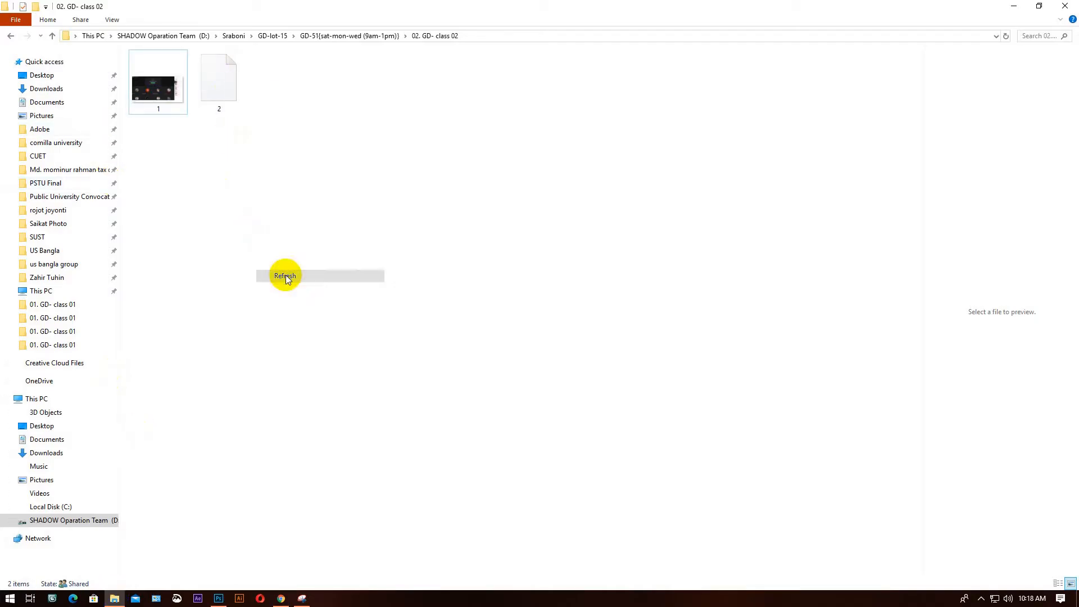
right_click(285, 230)
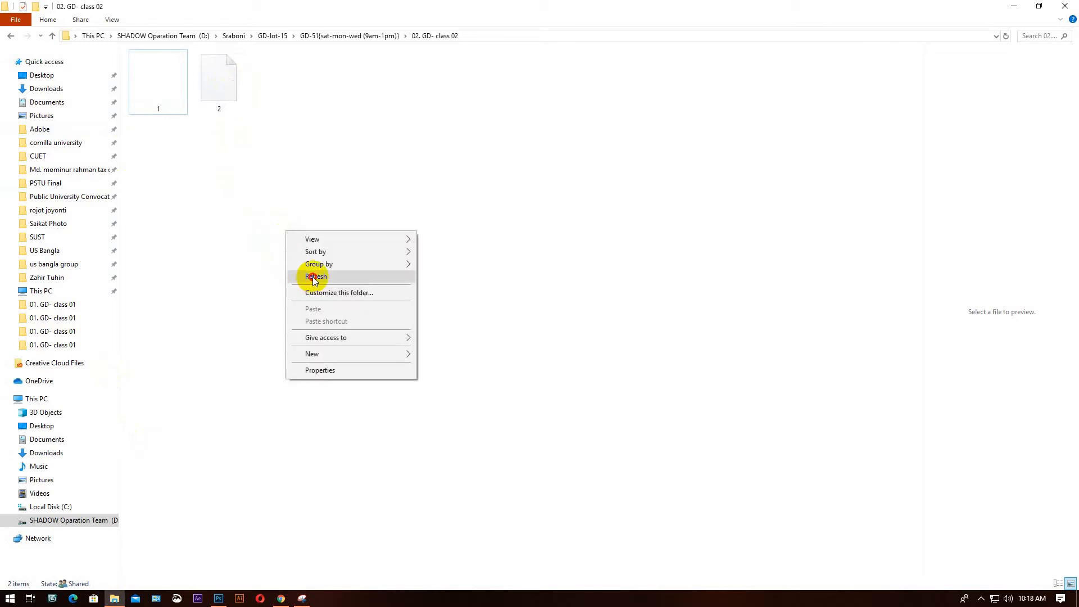
left_click(313, 275)
right_click(292, 194)
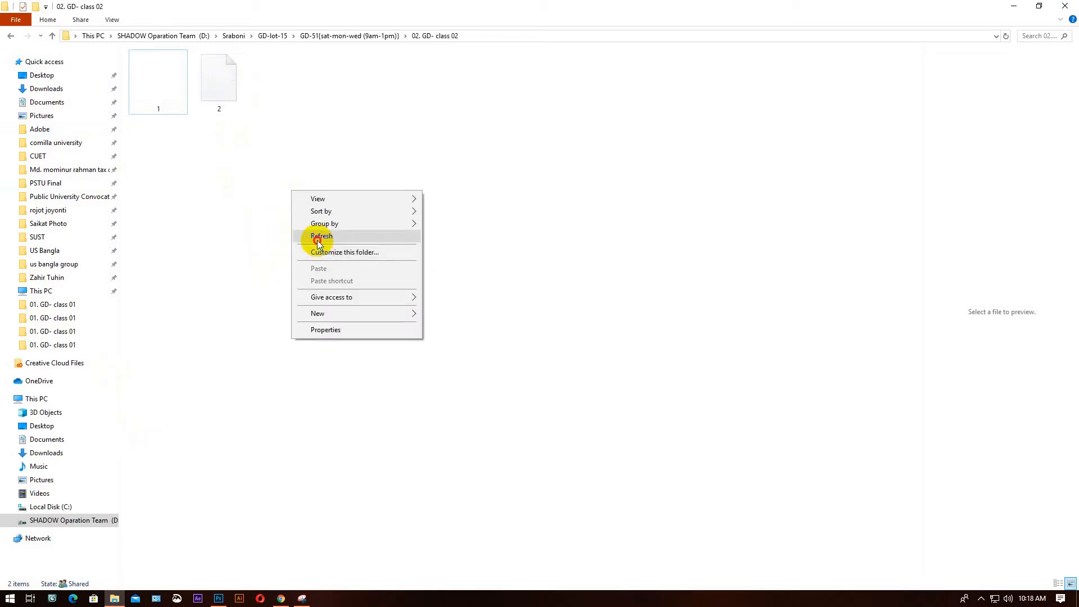
left_click(316, 236)
right_click(316, 238)
left_click(329, 284)
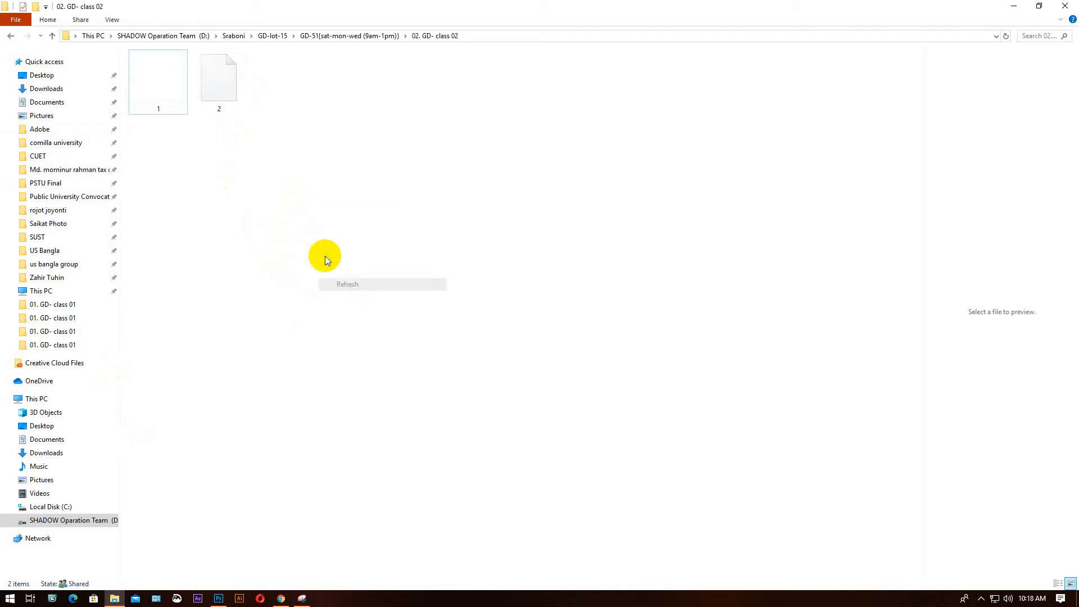
right_click(304, 215)
left_click(322, 261)
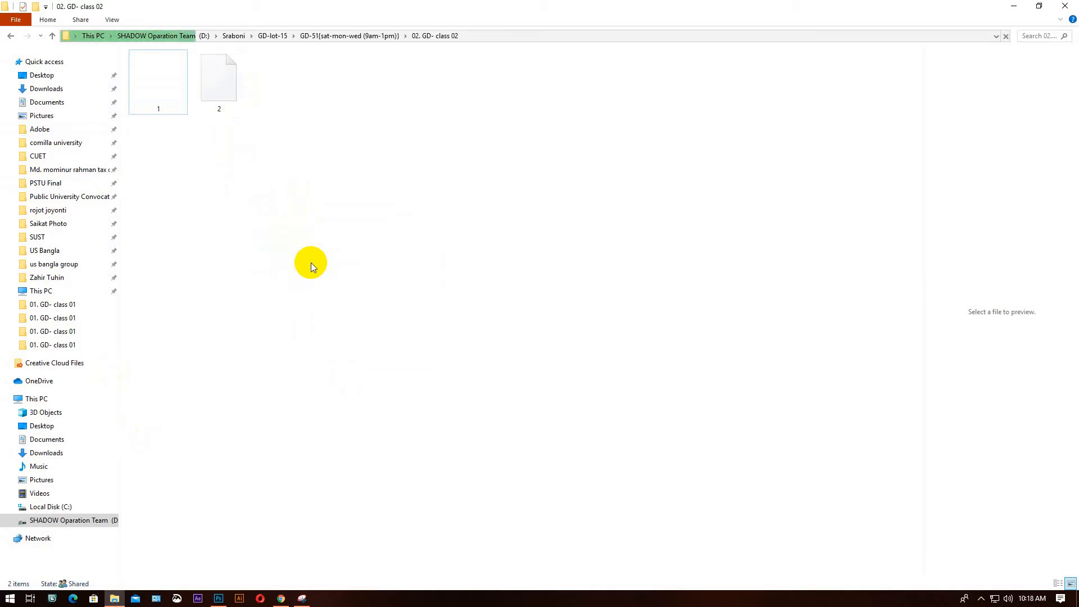
Run the Windows tree command, dismiss its console window and return to the Google Meet page in Chrome
key("super+r")
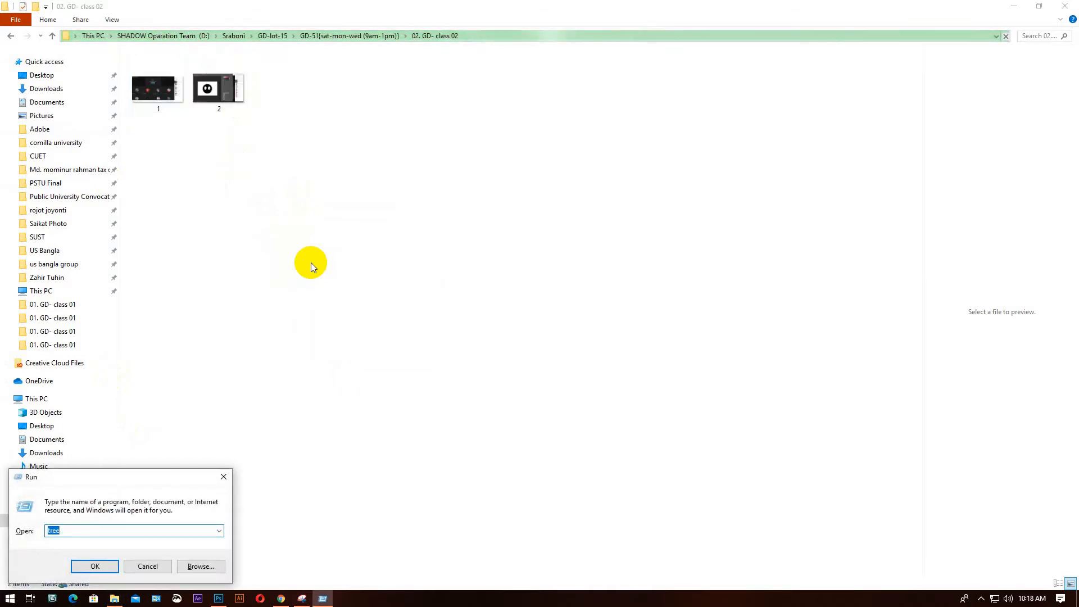
key("Return")
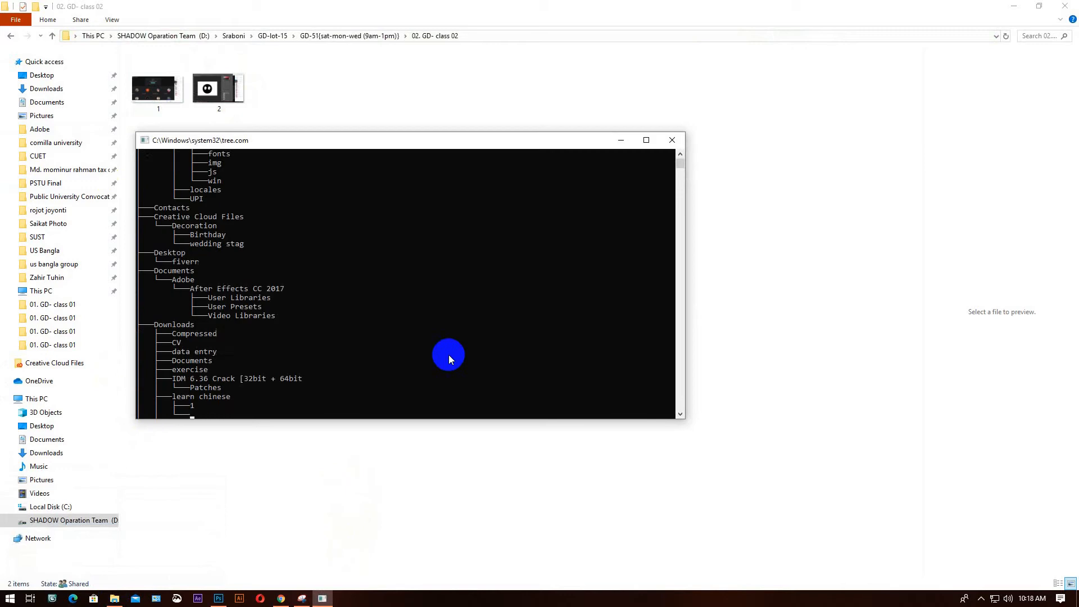
left_click(620, 138)
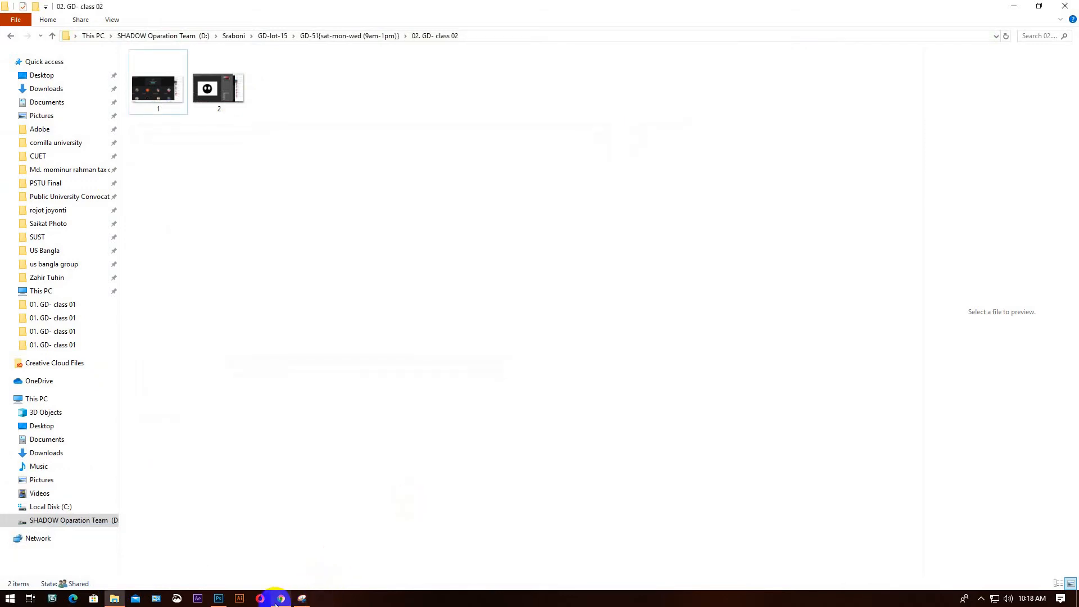
mouse_move(276, 605)
left_click(280, 548)
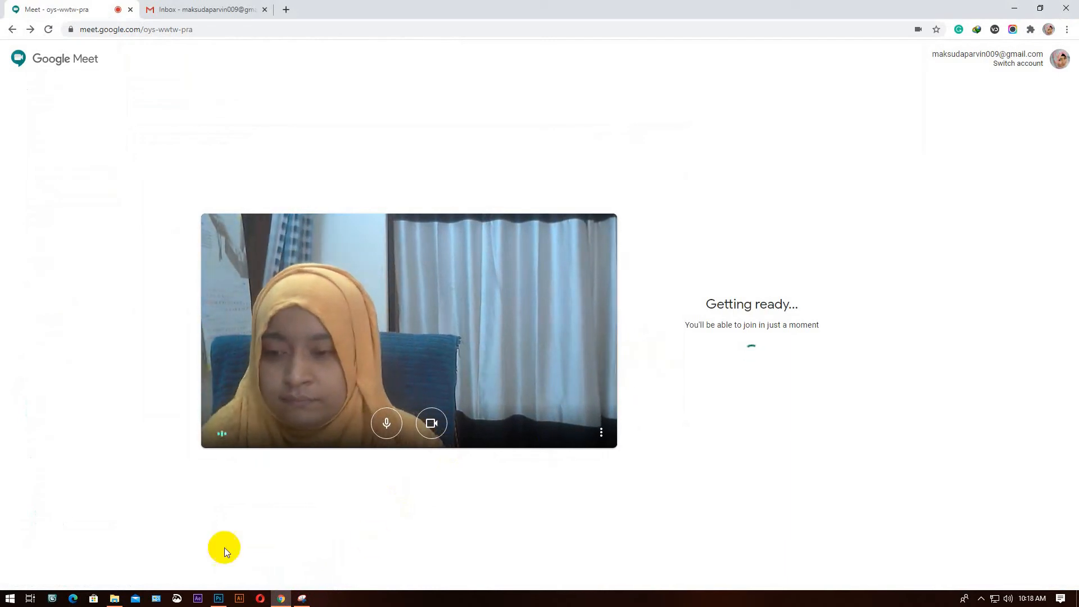
In File Explorer, go up to GD-lot-15 and open the Graphic Design module- LEDP 2020 PDF from the training documents folder
left_click(114, 599)
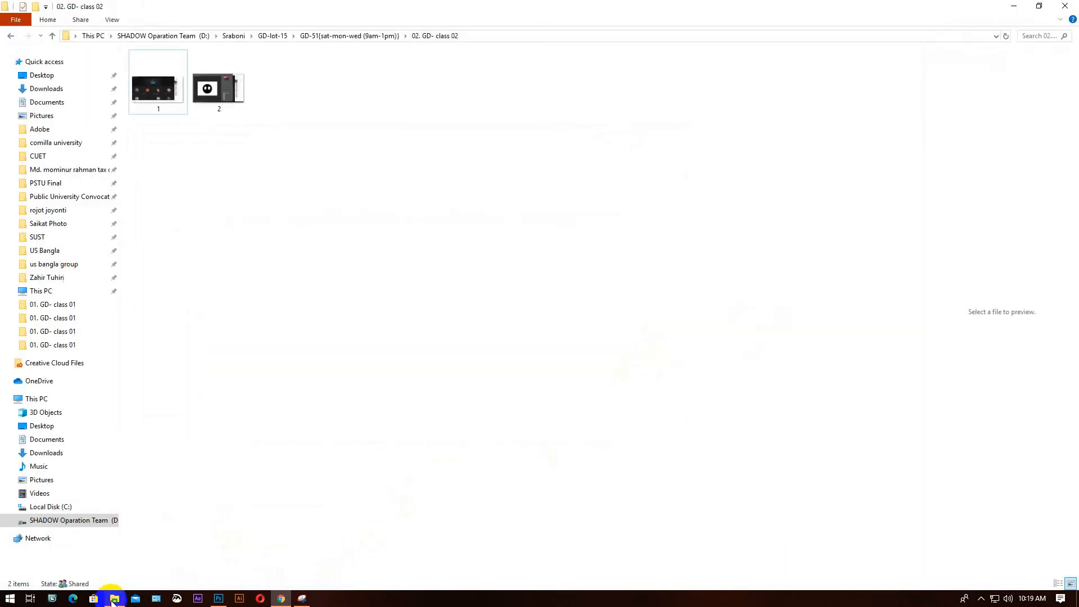
left_click(11, 35)
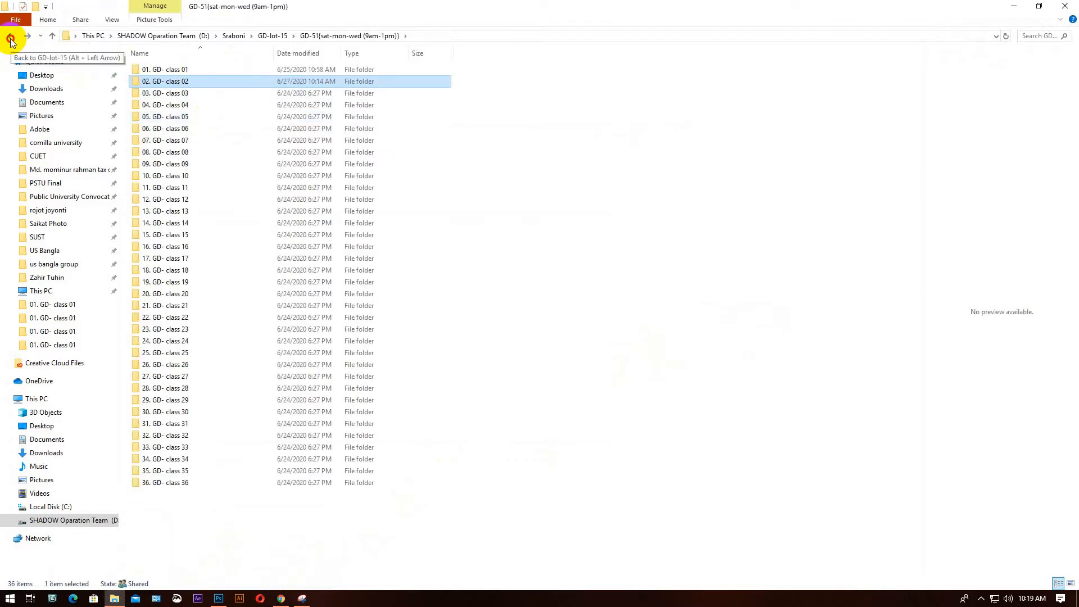
left_click(11, 36)
double_click(199, 119)
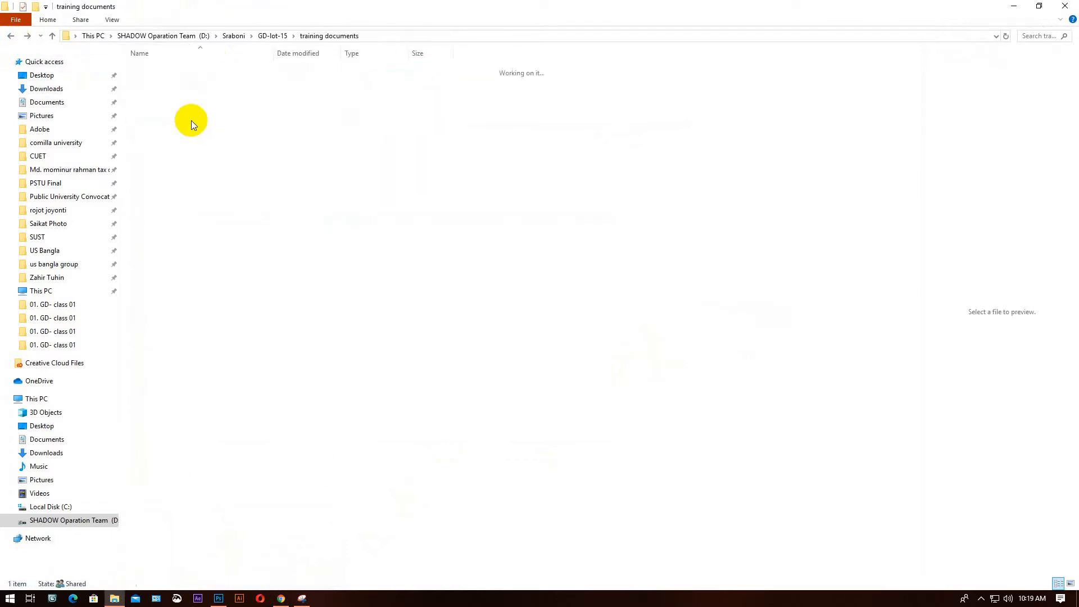
left_click(191, 73)
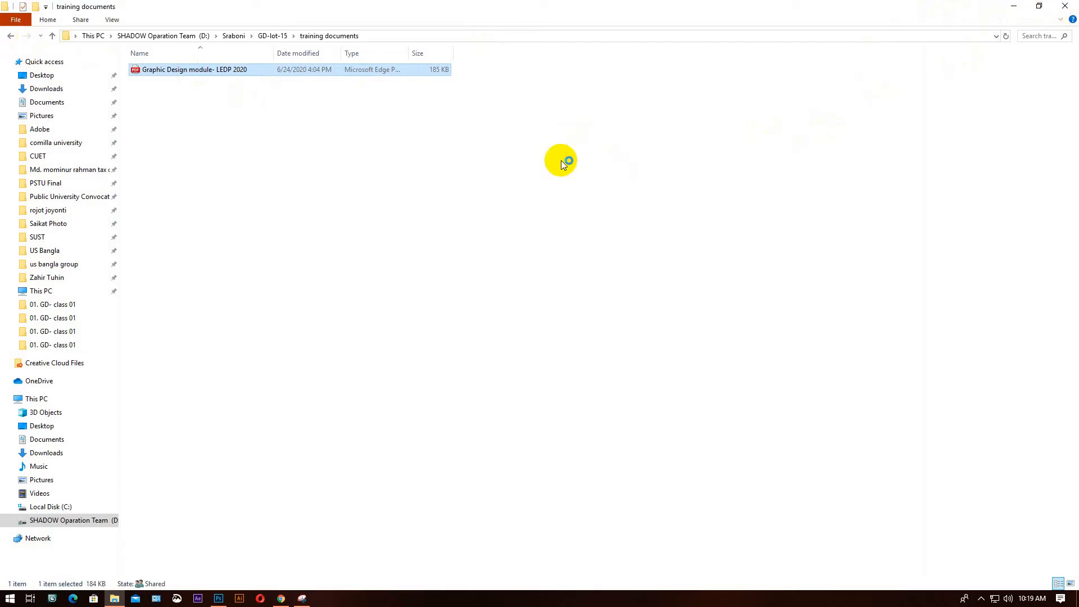
Return to Google Meet in Chrome and join the meeting again
left_click(281, 597)
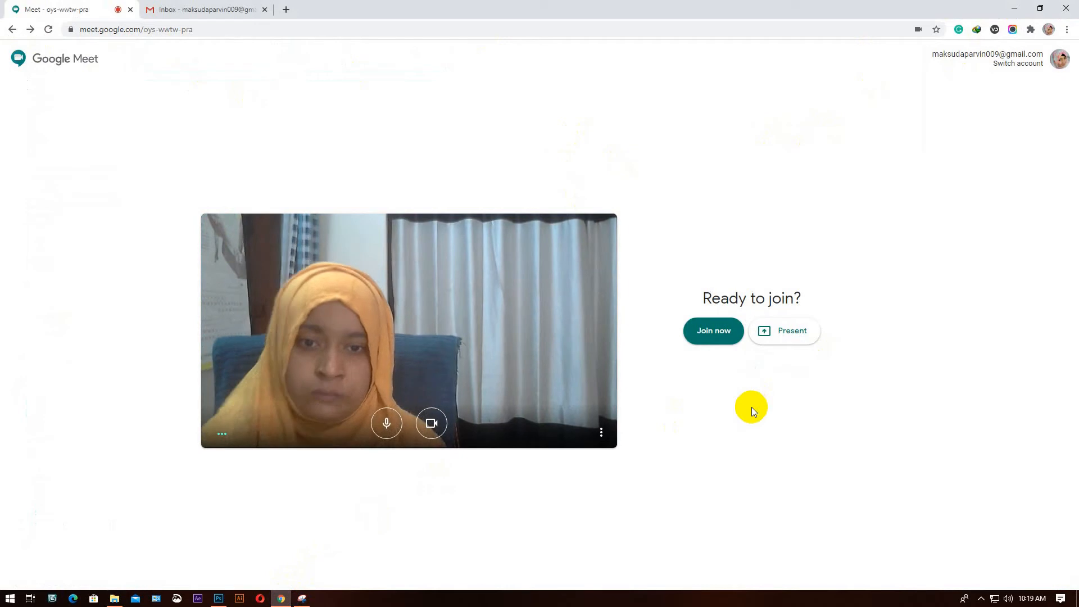
left_click(708, 330)
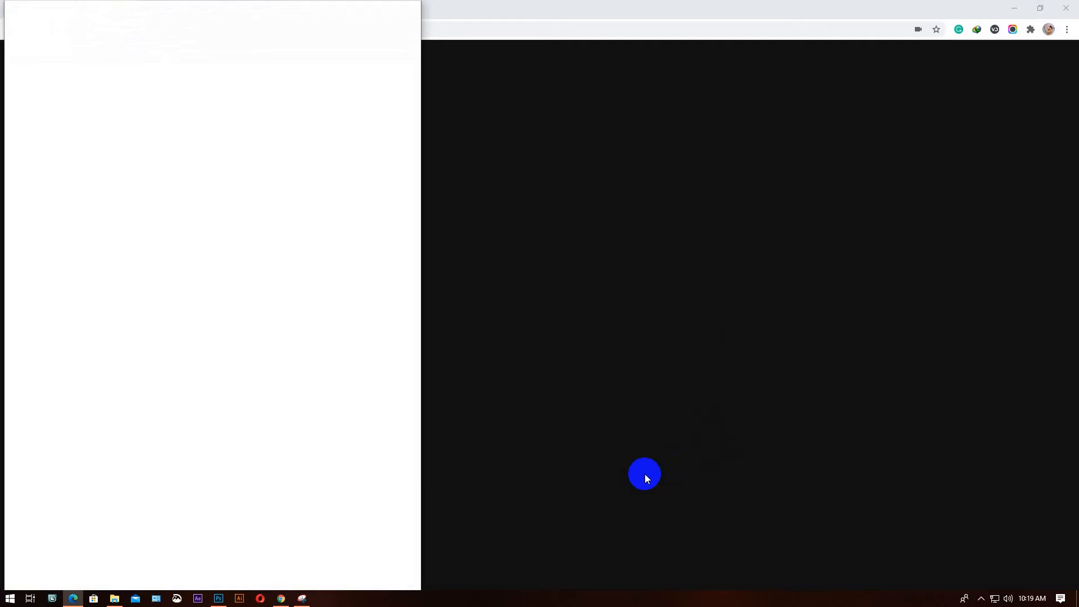
left_click(645, 474)
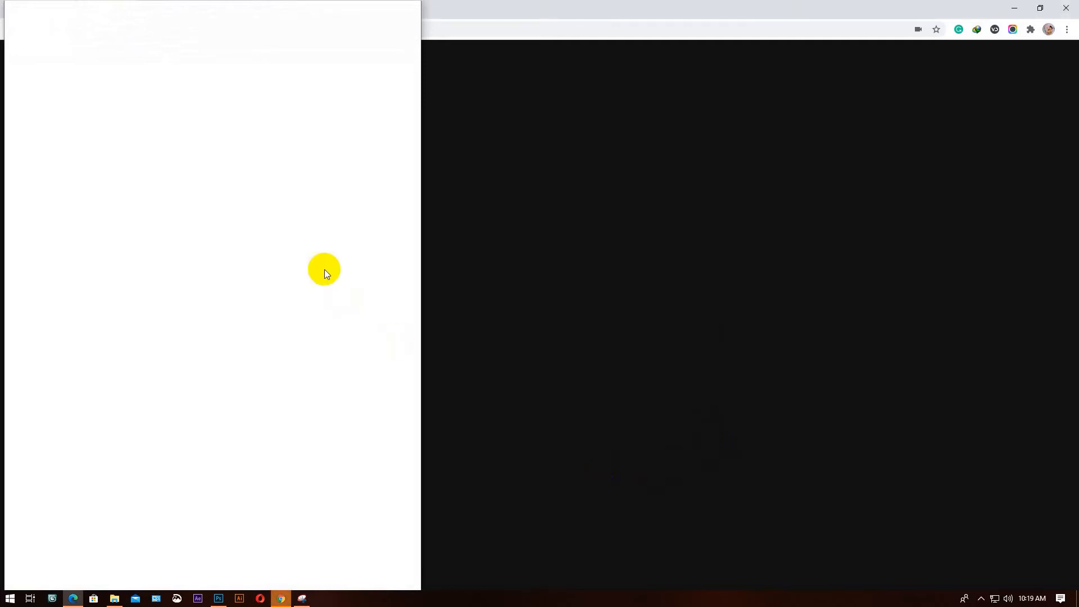
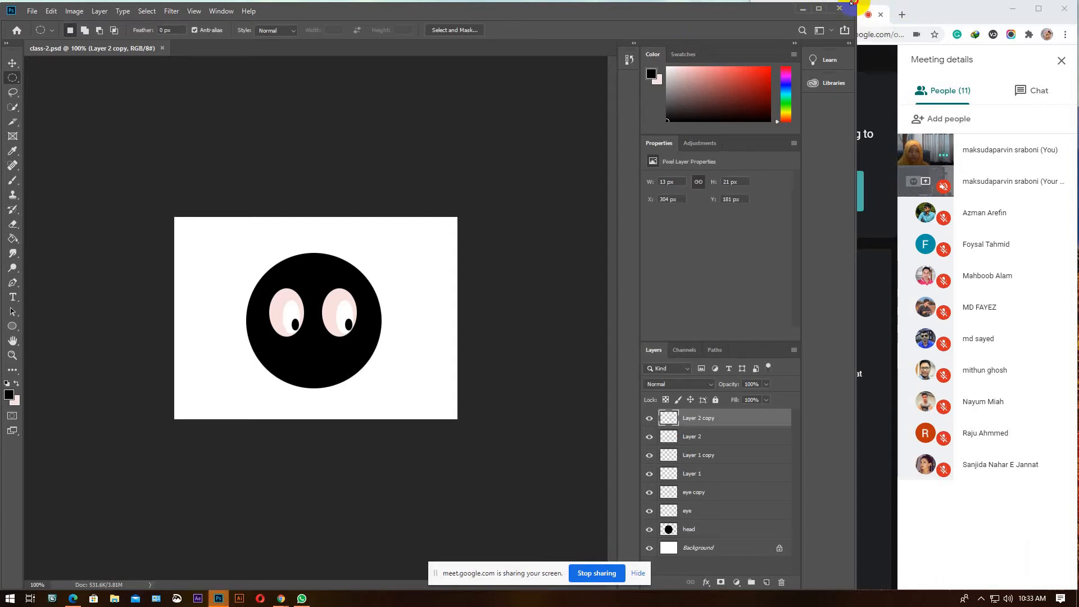
Narrow the Photoshop window so that more of the meeting window shows beside it
left_click_drag(858, 7, 791, 3)
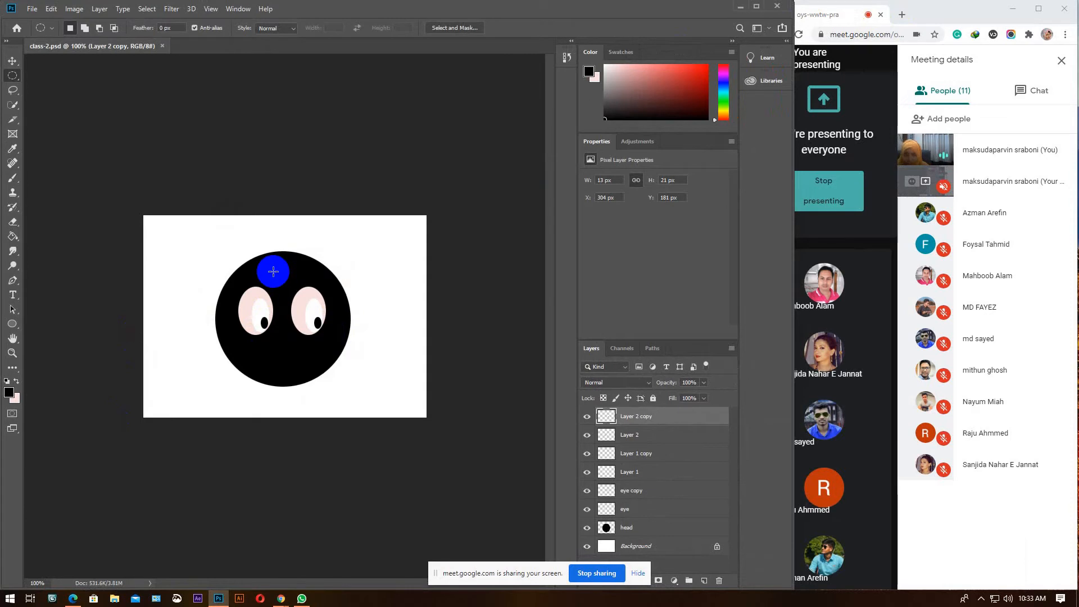
left_click(261, 292)
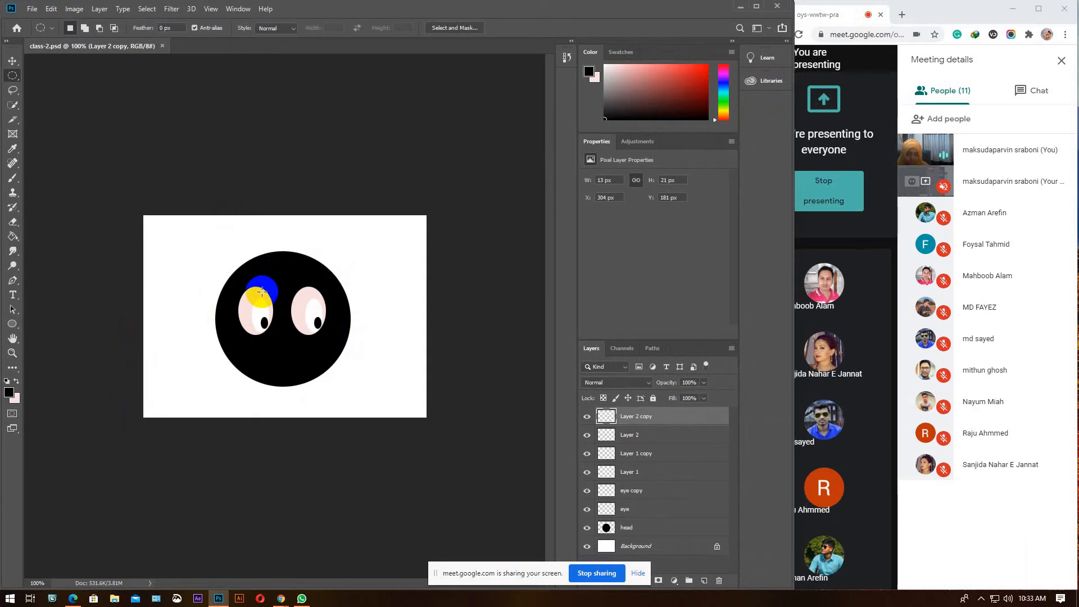
left_click_drag(262, 291, 271, 304)
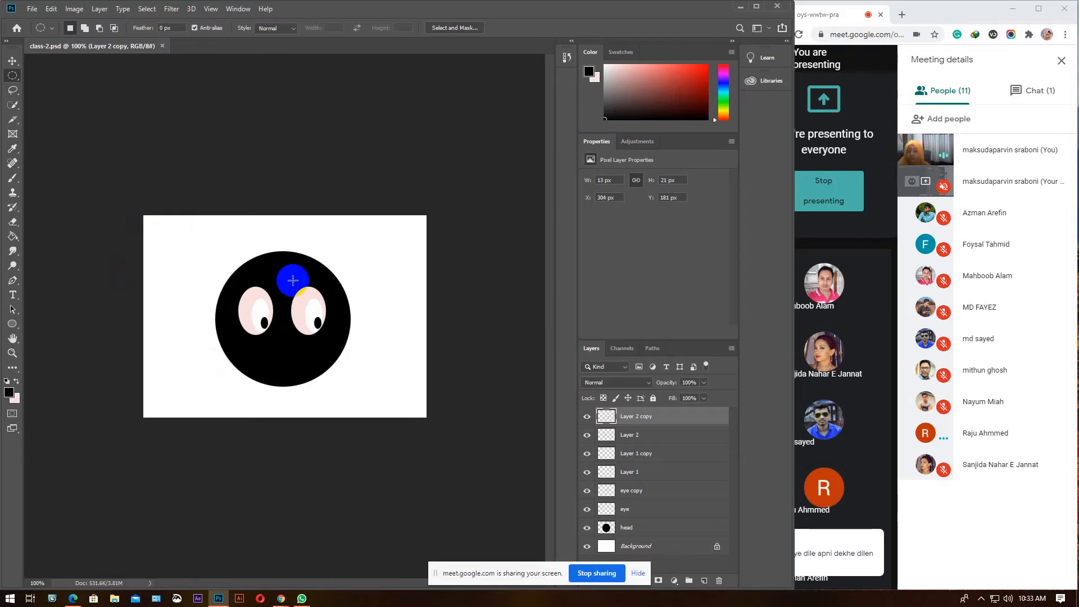
left_click_drag(263, 304, 296, 291)
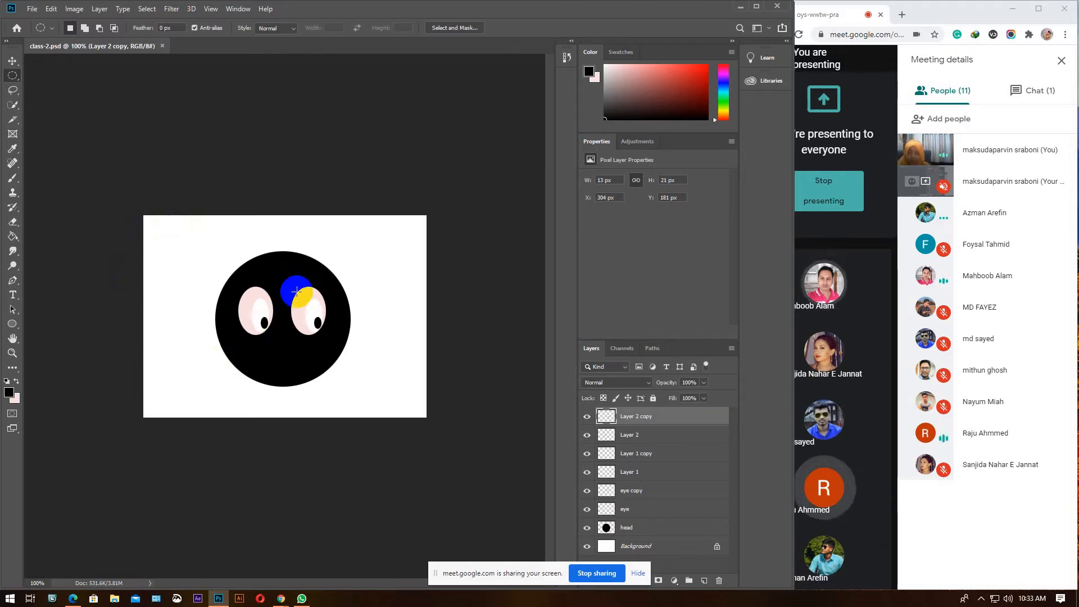
left_click_drag(296, 291, 279, 307)
Build one combined selection in the canvas's upper-left corner from five overlapping elliptical marquees, using the add-to-selection mode
scroll(279, 306, "up", 3)
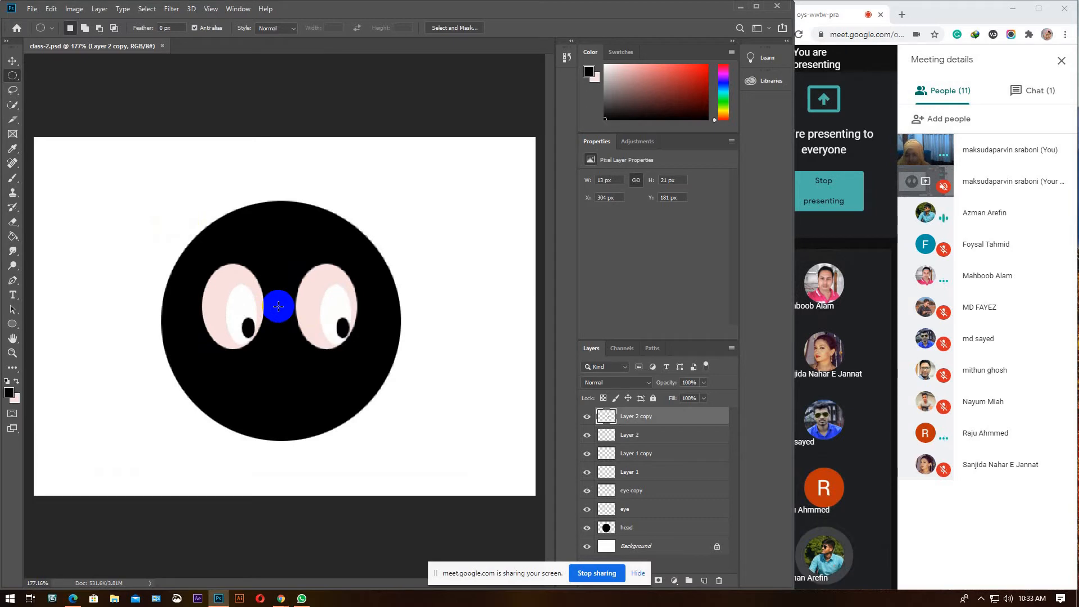
left_click_drag(278, 306, 267, 310)
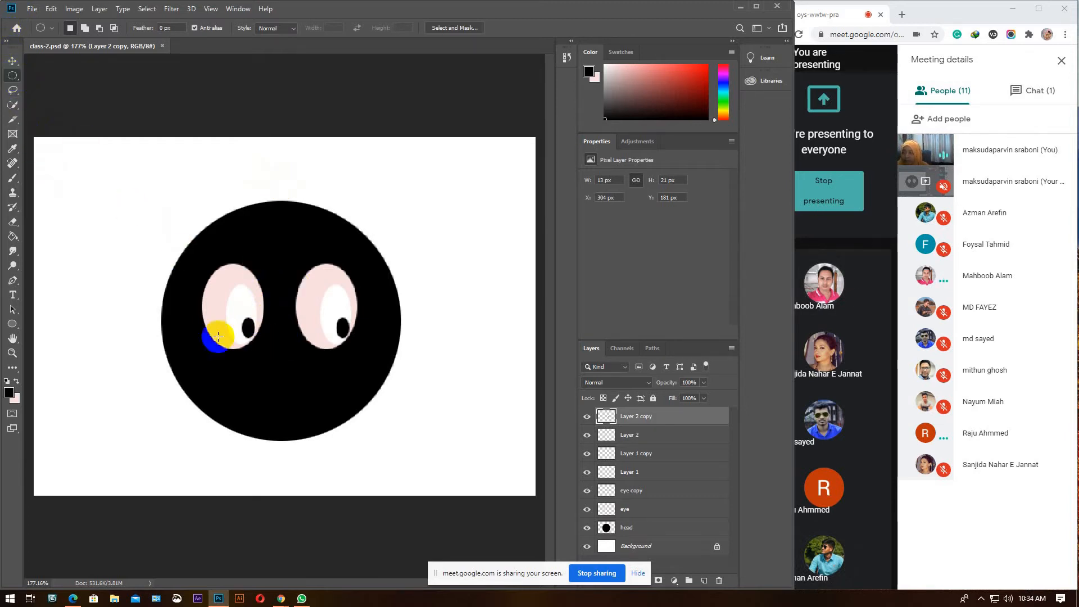
left_click(84, 28)
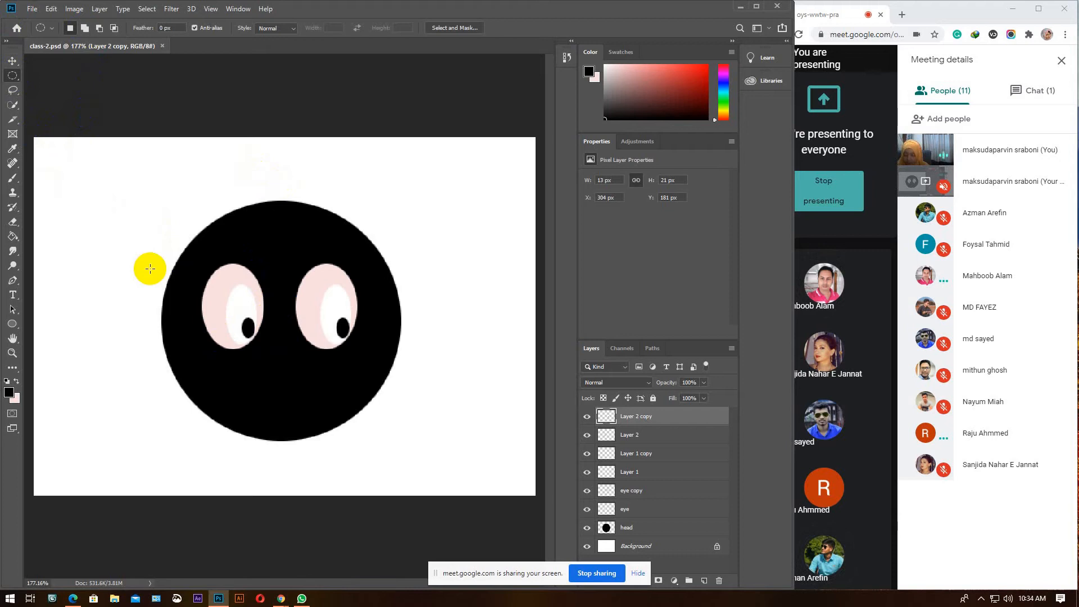
key("space")
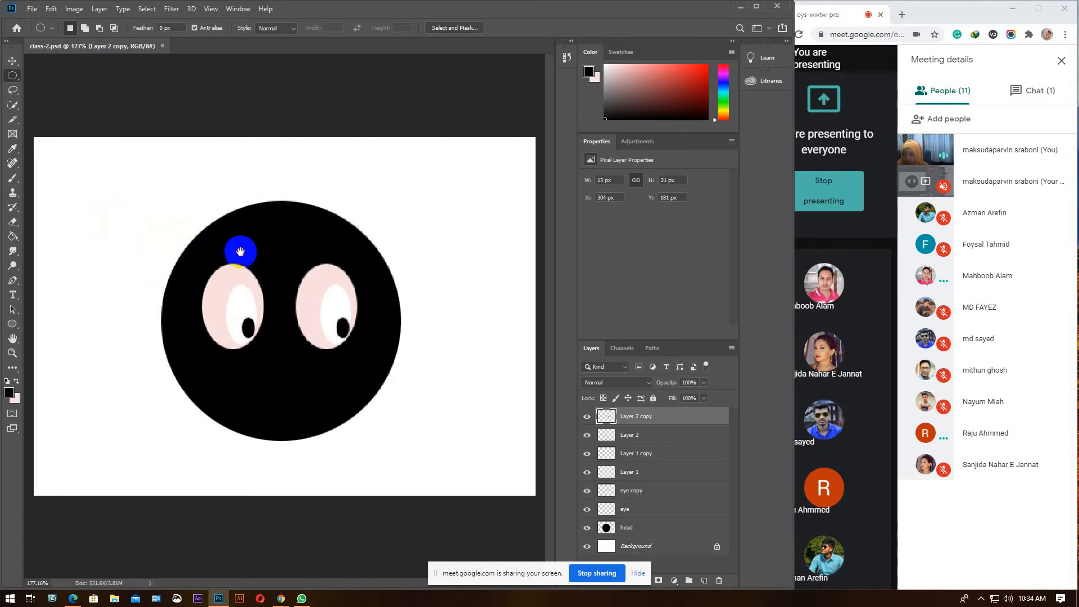
left_click_drag(48, 159, 117, 232)
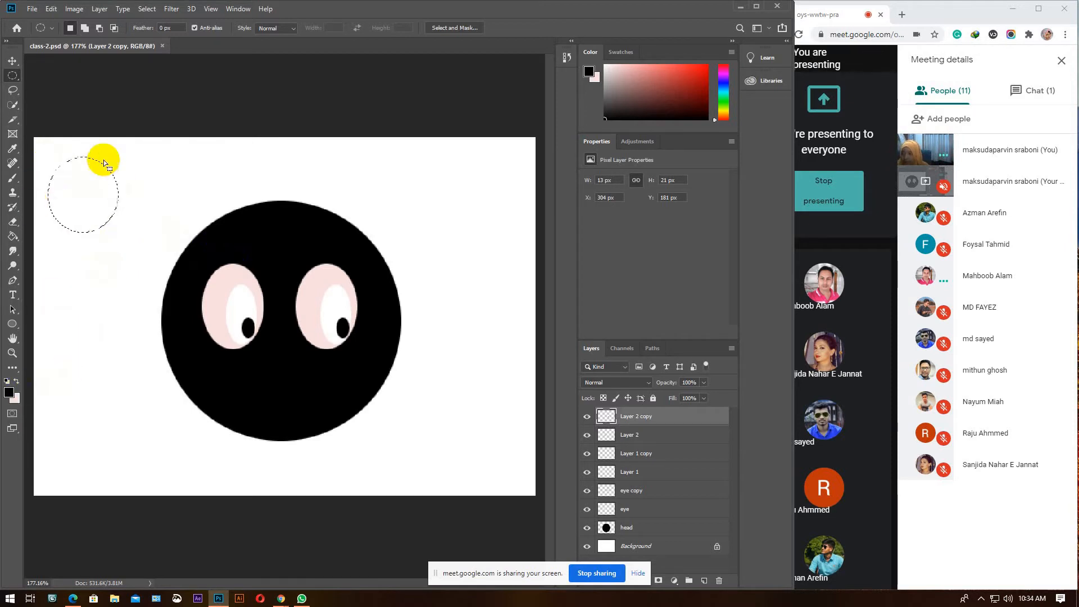
left_click(86, 29)
left_click_drag(161, 170, 96, 224)
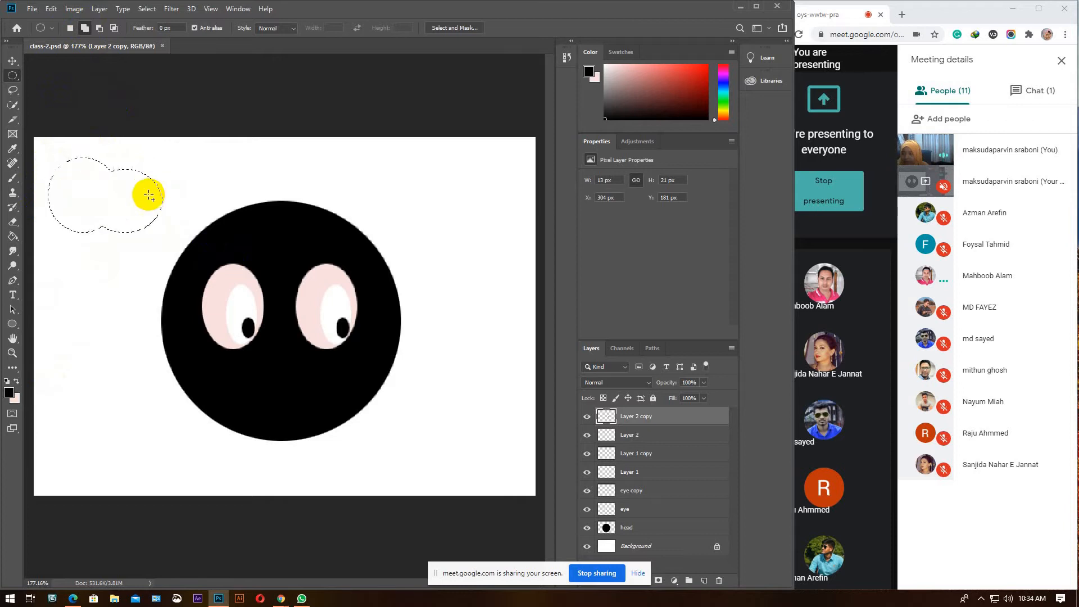
left_click_drag(115, 289, 85, 202)
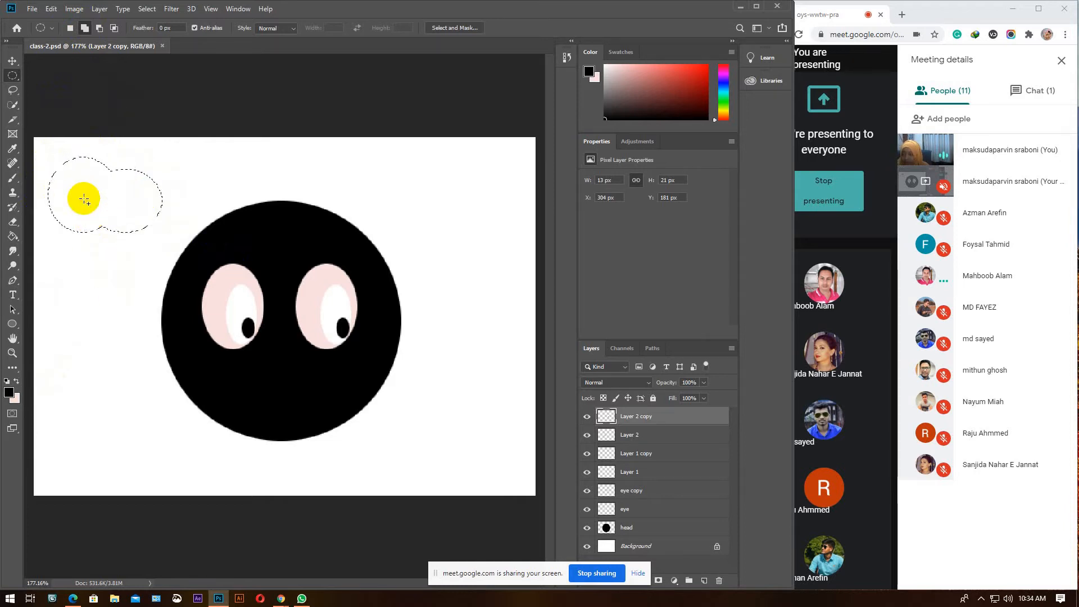
left_click_drag(197, 159, 104, 212)
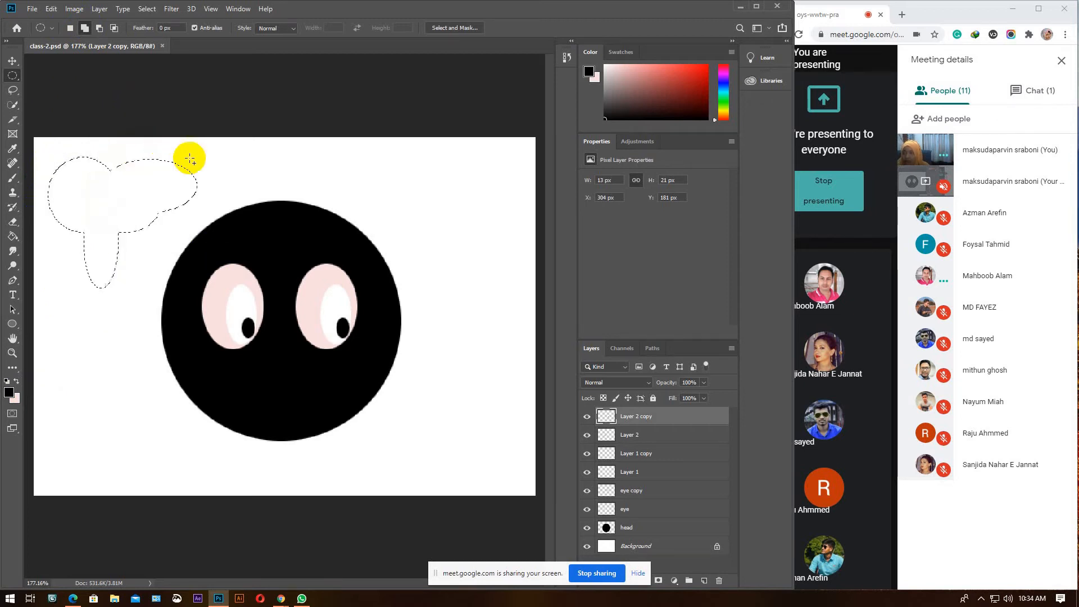
left_click_drag(61, 142, 133, 184)
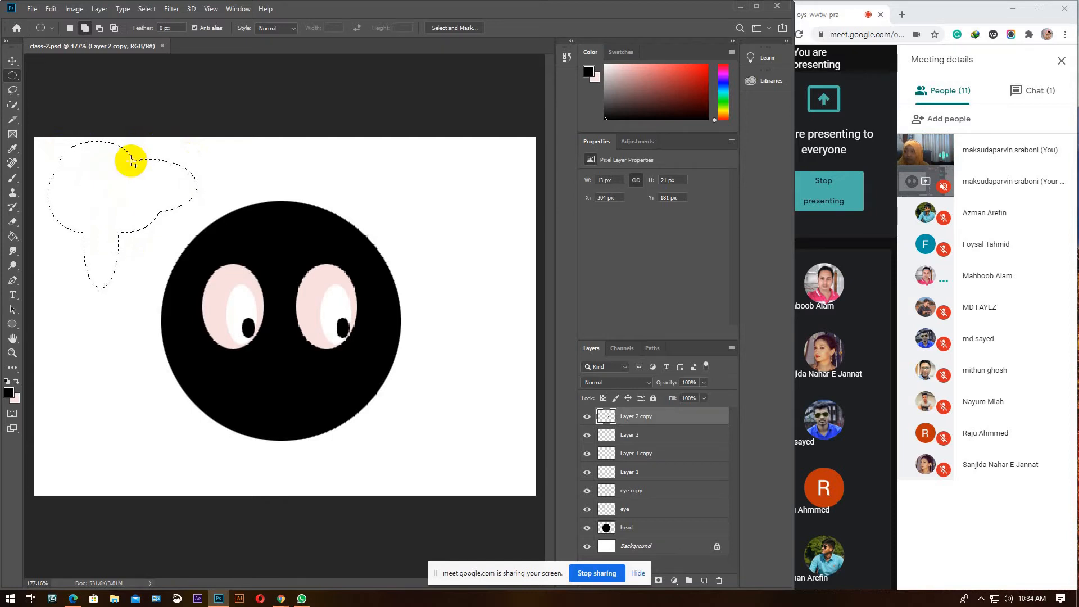
Cut away the combined selection piece by piece with overlapping elliptical marquees in subtract-from-selection mode
left_click(100, 29)
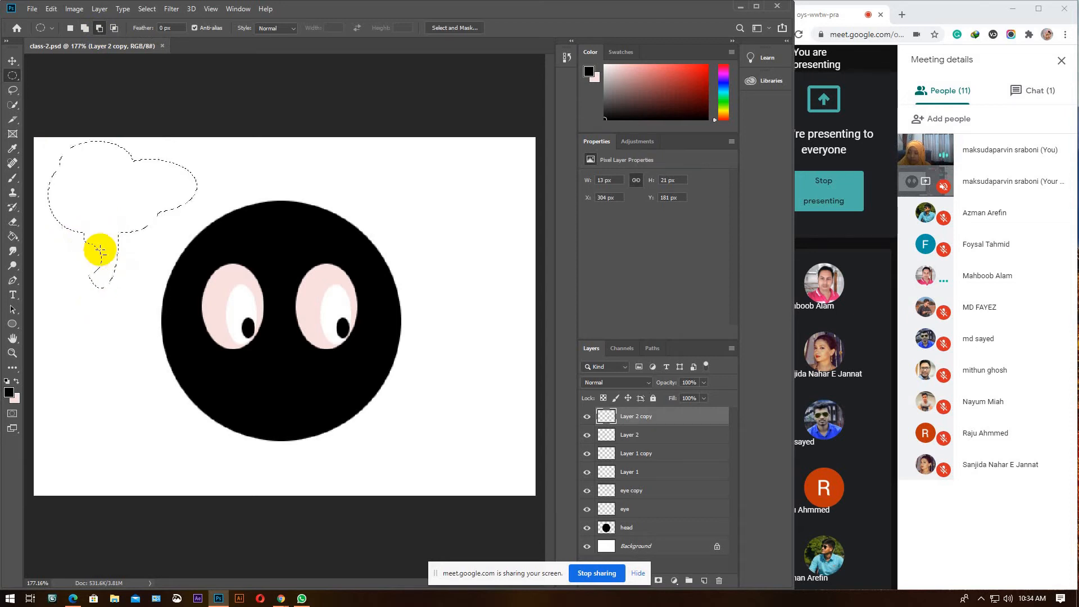
left_click_drag(220, 150, 148, 212)
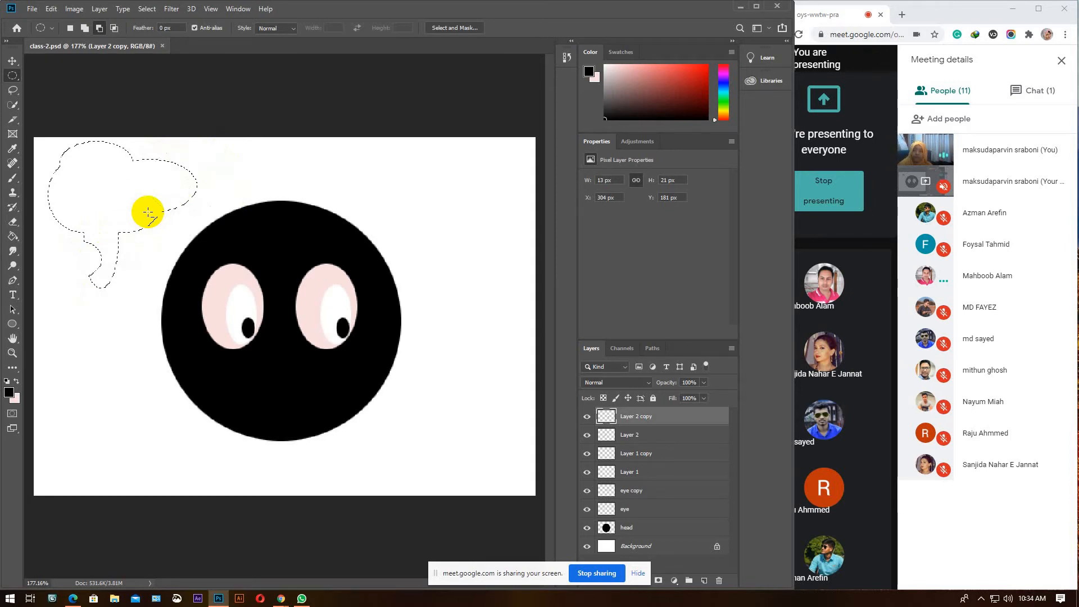
left_click_drag(198, 166, 109, 233)
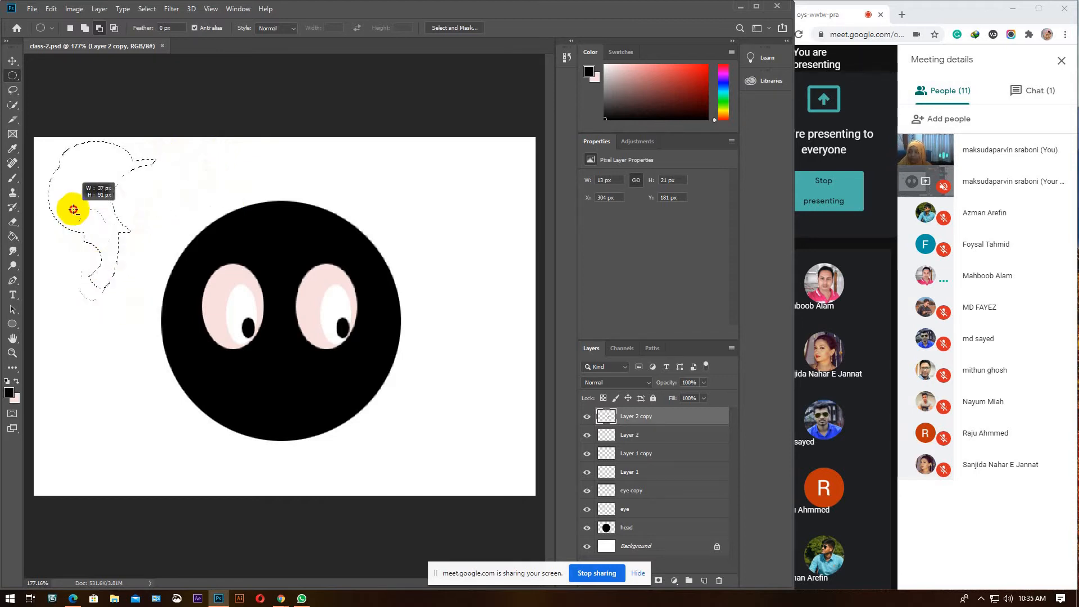
left_click_drag(137, 276, 79, 190)
left_click_drag(113, 300, 88, 259)
left_click_drag(134, 213, 79, 113)
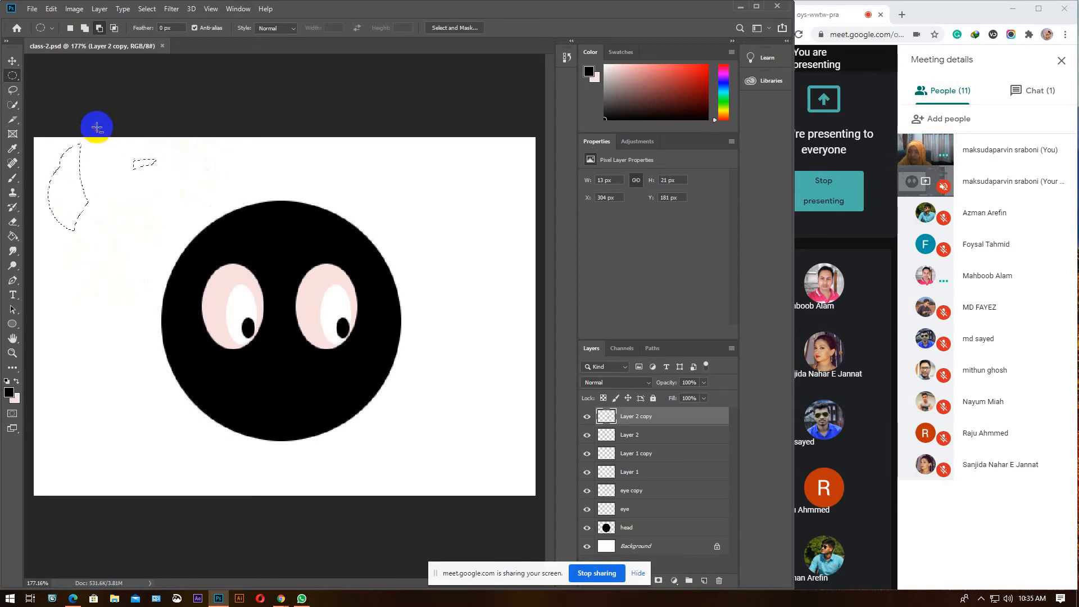
left_click_drag(151, 153, 156, 176)
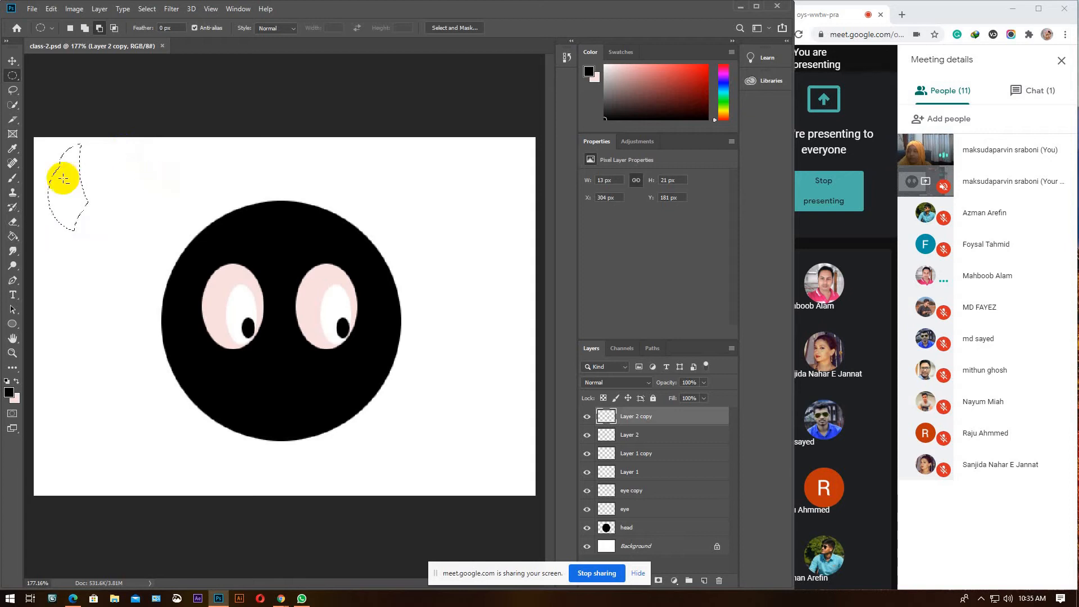
left_click_drag(59, 156, 120, 243)
left_click_drag(43, 143, 113, 170)
left_click(366, 226)
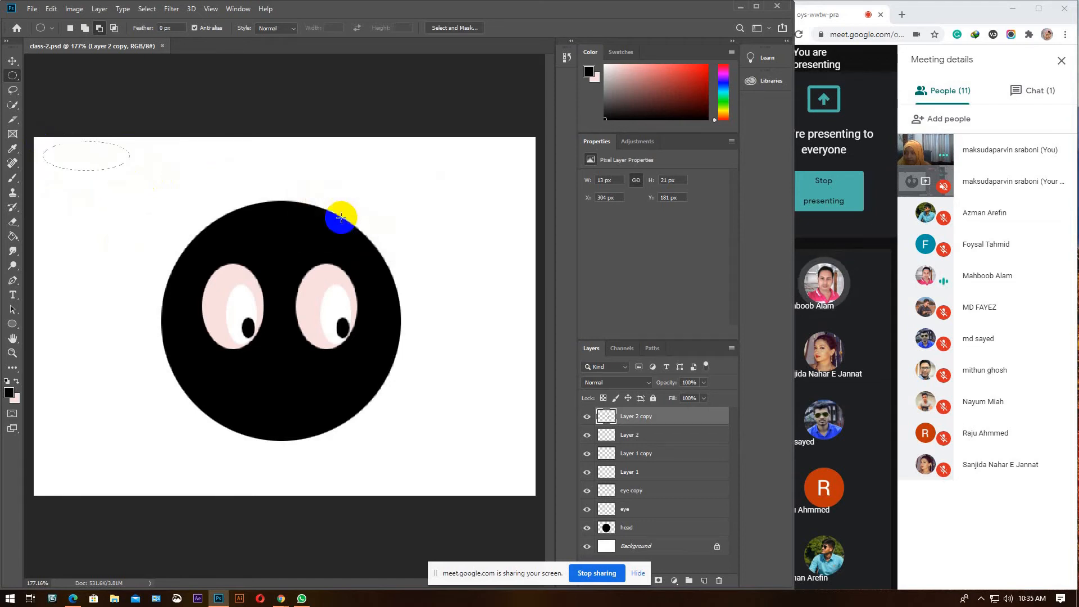
Draw a new upright elliptical selection in the canvas's upper-left corner and intersect it with further overlapping ellipses
left_click(70, 27)
left_click_drag(42, 146, 106, 230)
left_click(114, 29)
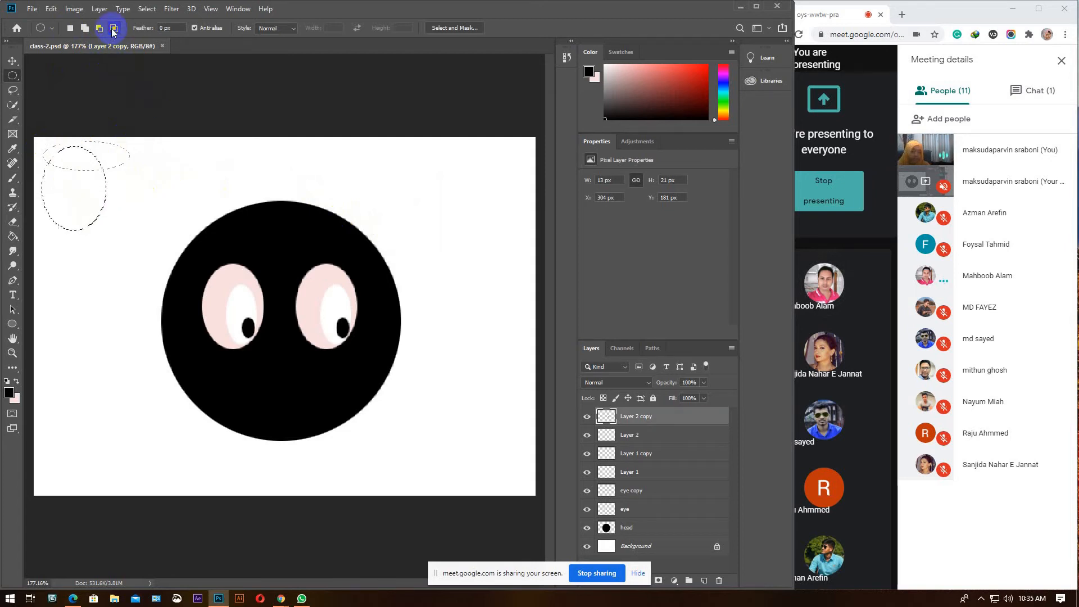
left_click_drag(92, 191, 107, 167)
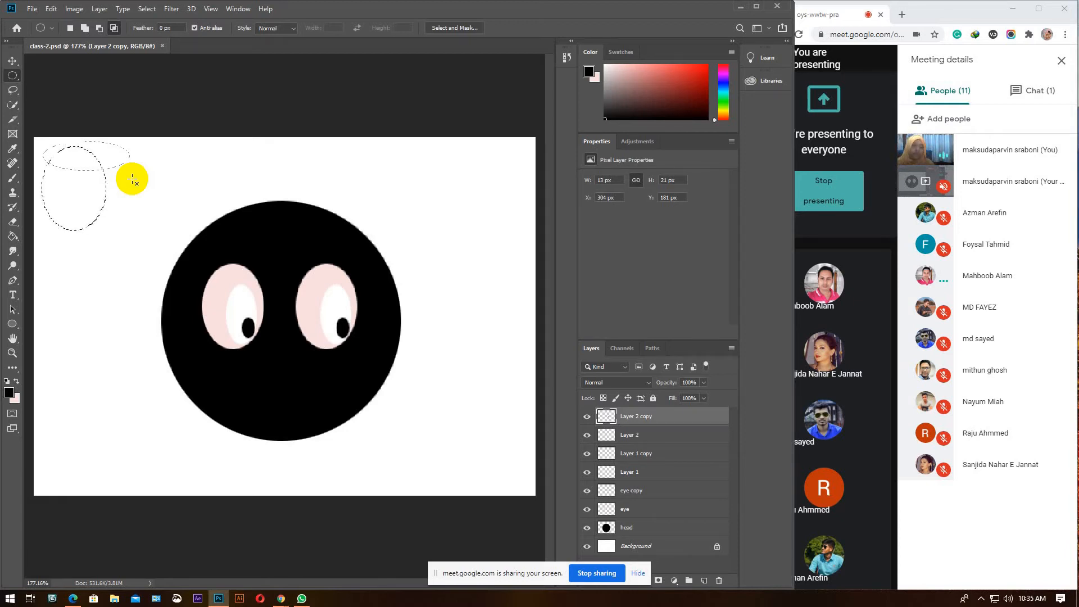
left_click_drag(133, 157, 87, 218)
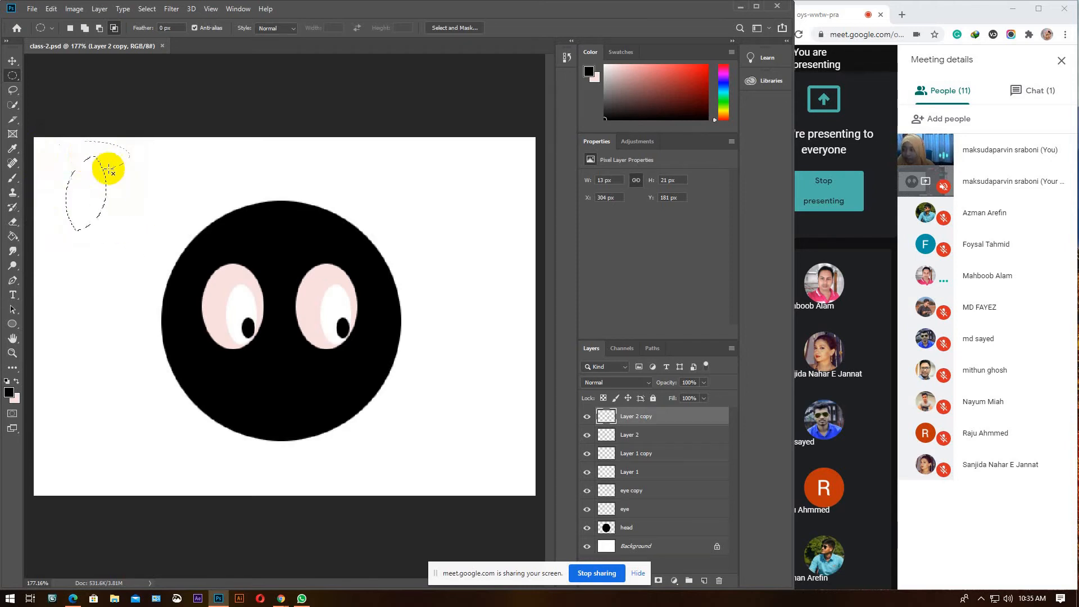
left_click_drag(148, 199, 44, 262)
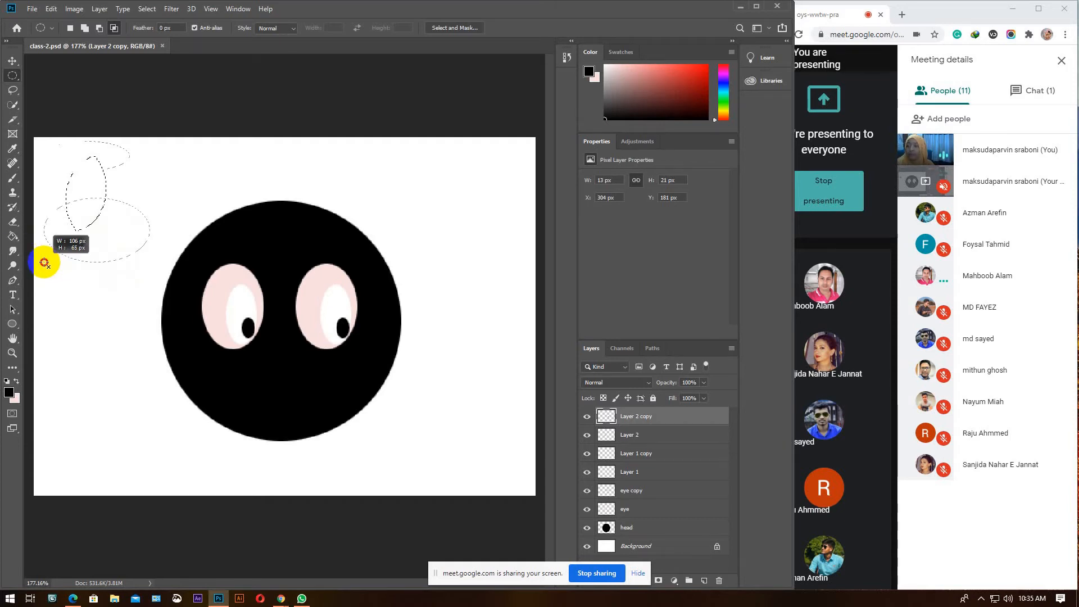
left_click_drag(44, 262, 55, 246)
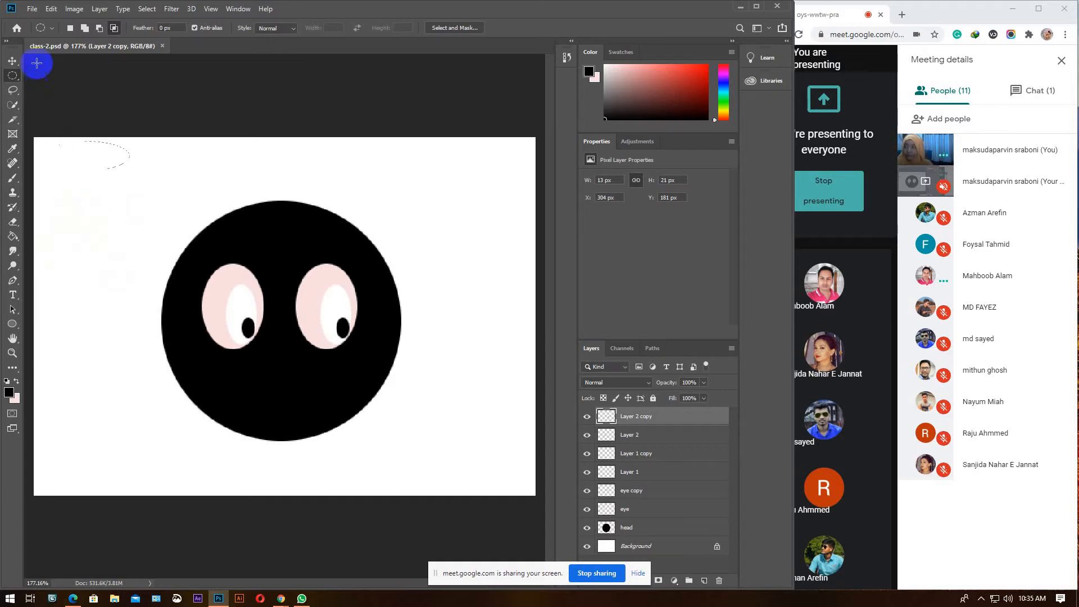
Select a smile-shaped crescent below the eyes by subtracting an ellipse of about 144 × 131 px from a new wide elliptical selection
left_click(70, 28)
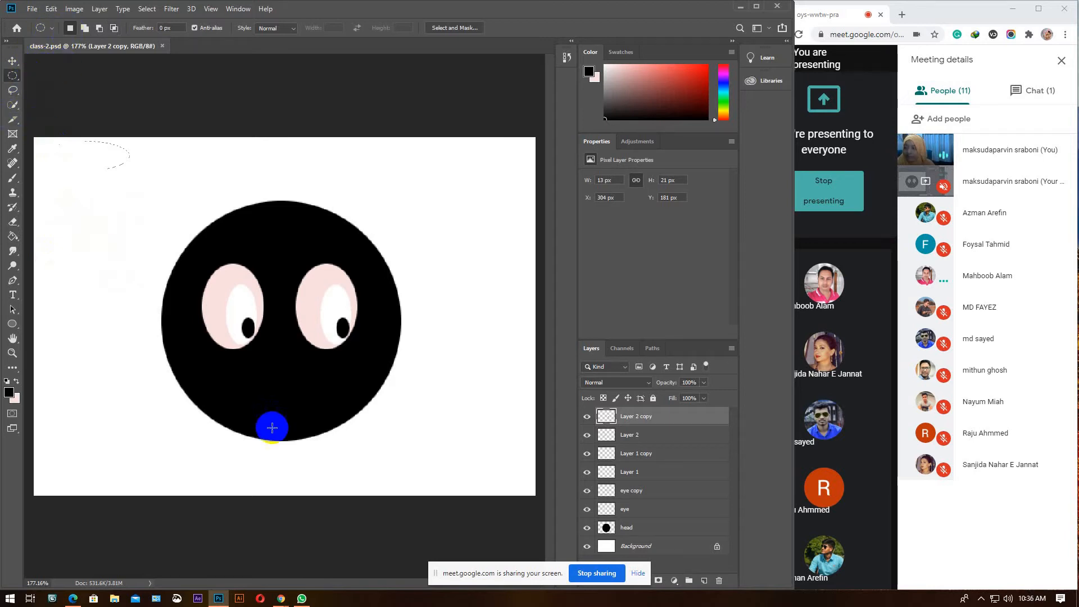
left_click_drag(214, 366, 343, 428)
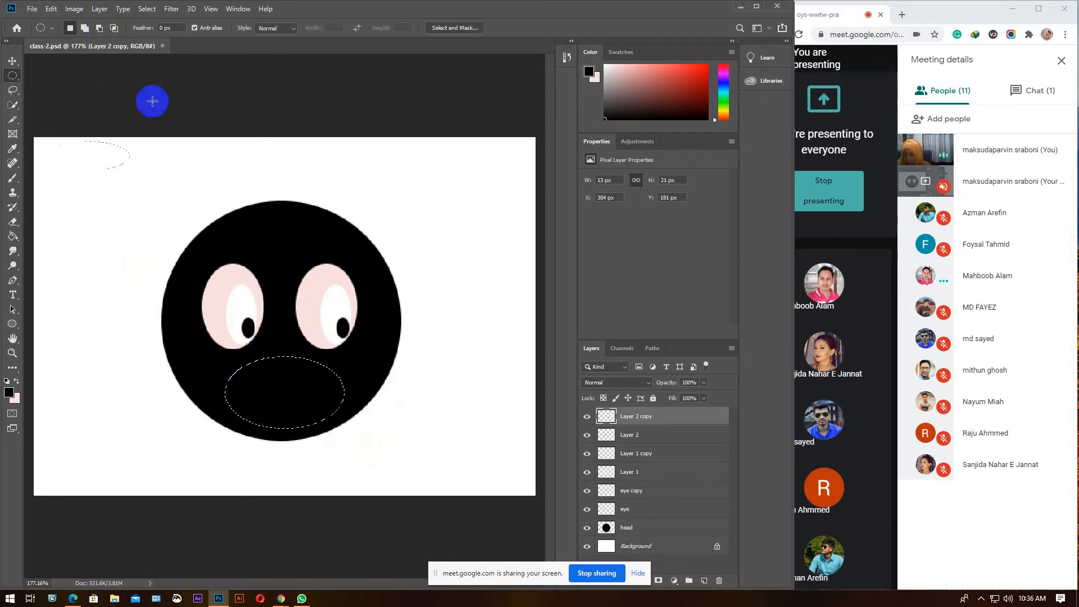
left_click(99, 27)
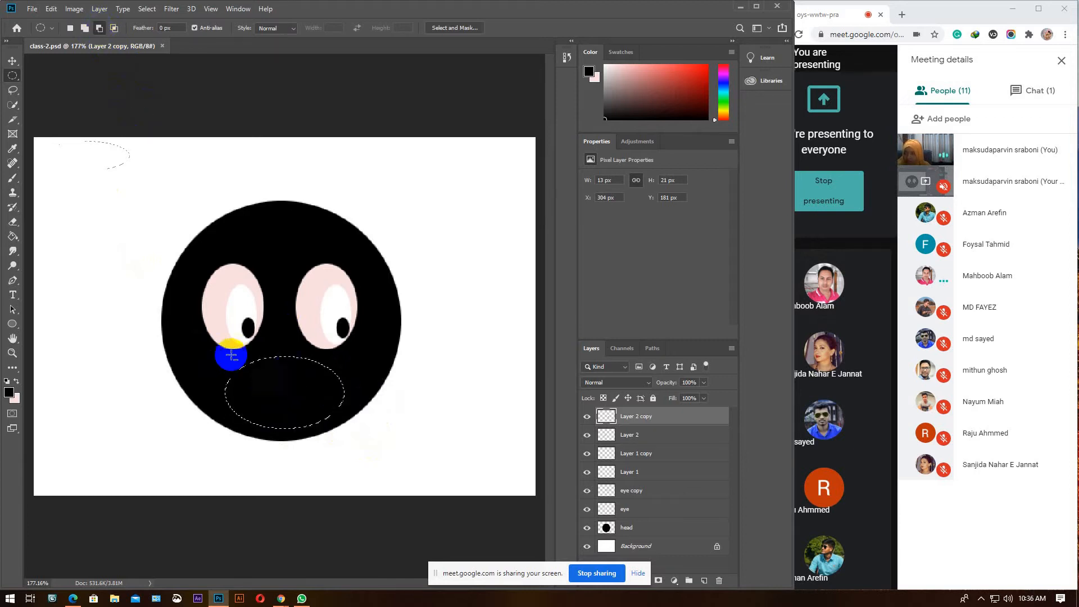
left_click_drag(190, 275, 368, 407)
mouse_move(369, 409)
left_mouse_down()
mouse_move(332, 401)
mouse_move(356, 414)
mouse_move(308, 294)
mouse_move(150, 269)
mouse_move(188, 437)
mouse_move(356, 477)
mouse_move(447, 366)
mouse_move(432, 262)
mouse_move(375, 289)
mouse_move(356, 417)
left_mouse_up()
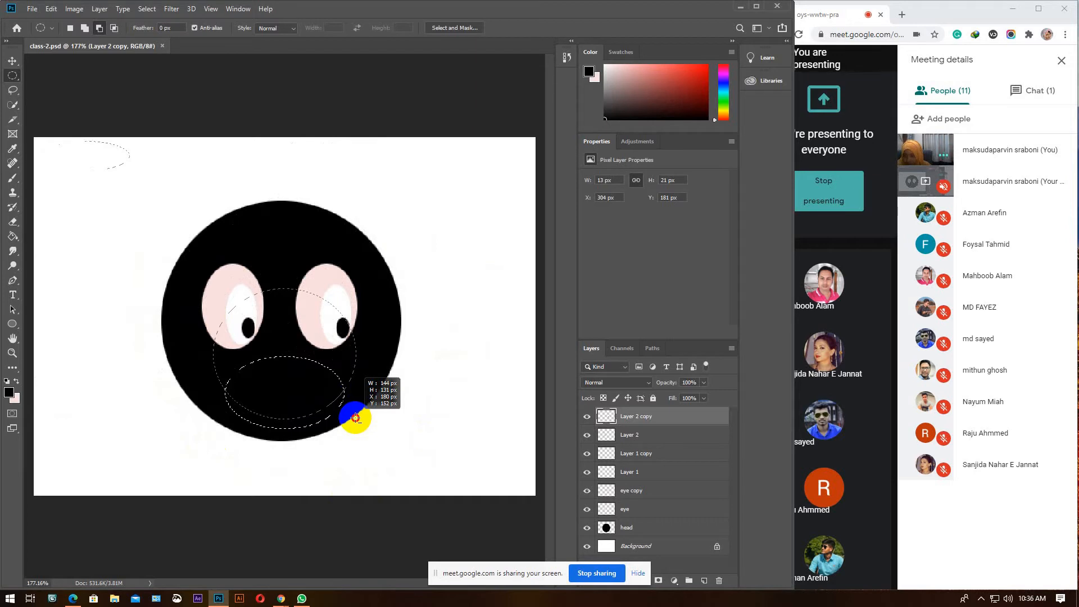
left_click_drag(355, 417, 356, 418)
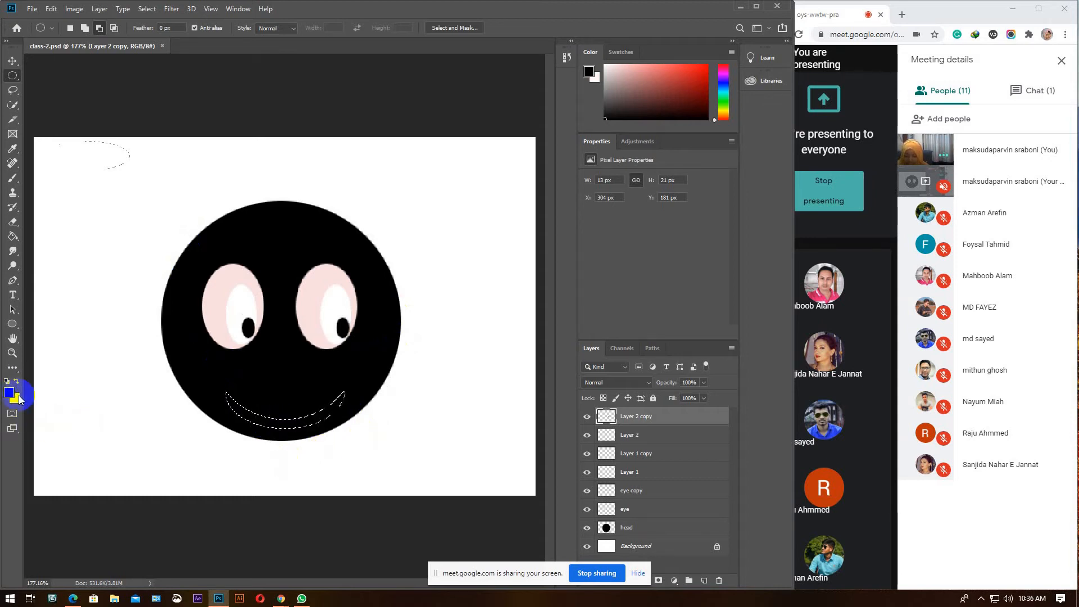
key("ctrl+BackSpace")
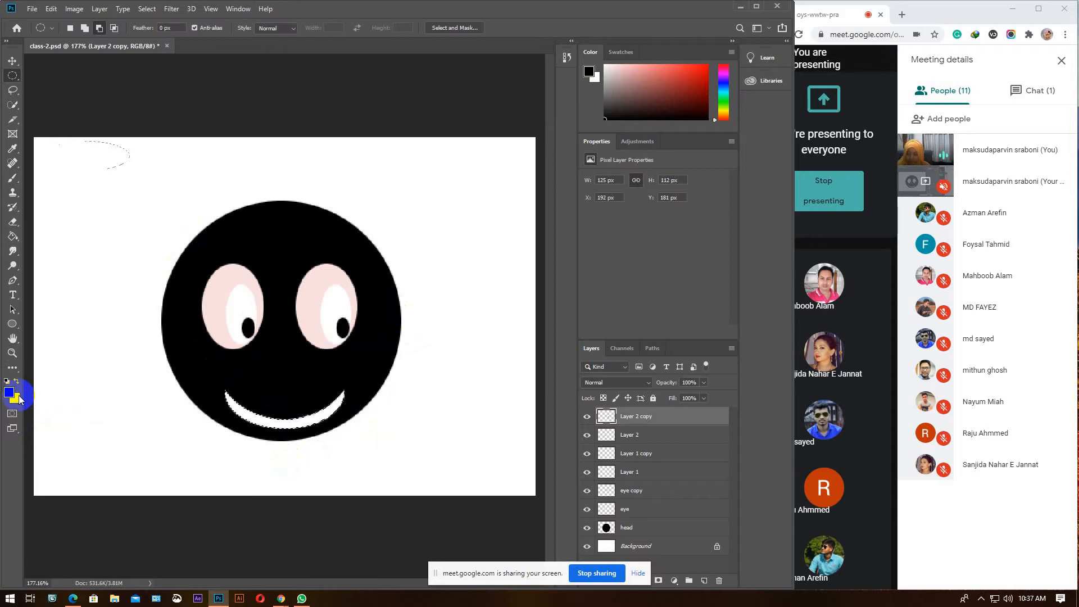
key("Delete")
key("d")
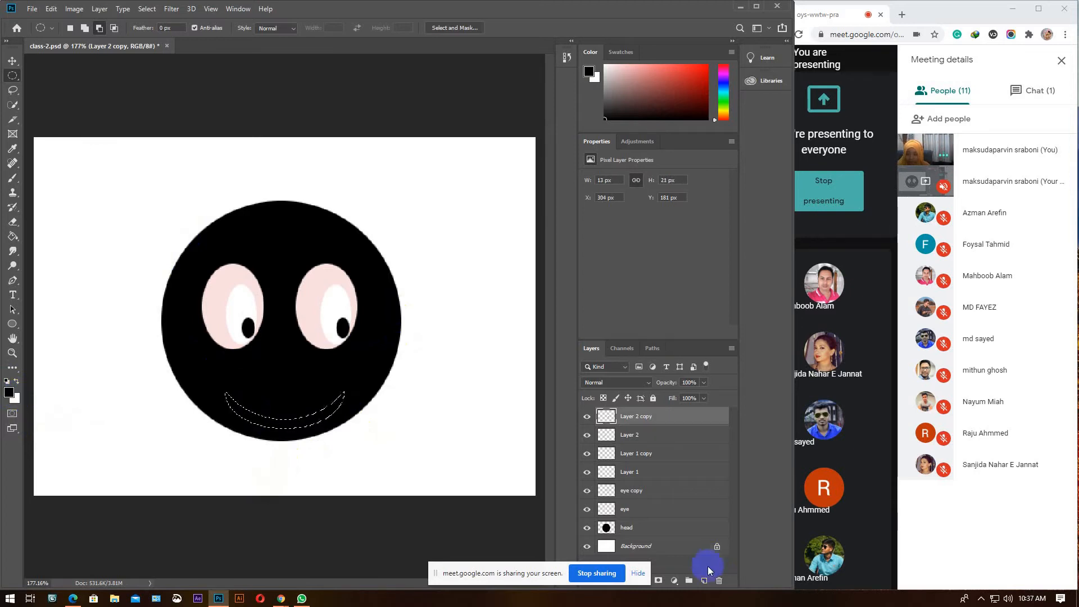
Fill the crescent selection with white on a new layer, deselect, and move the smile slightly up towards the eyes
left_click(704, 580)
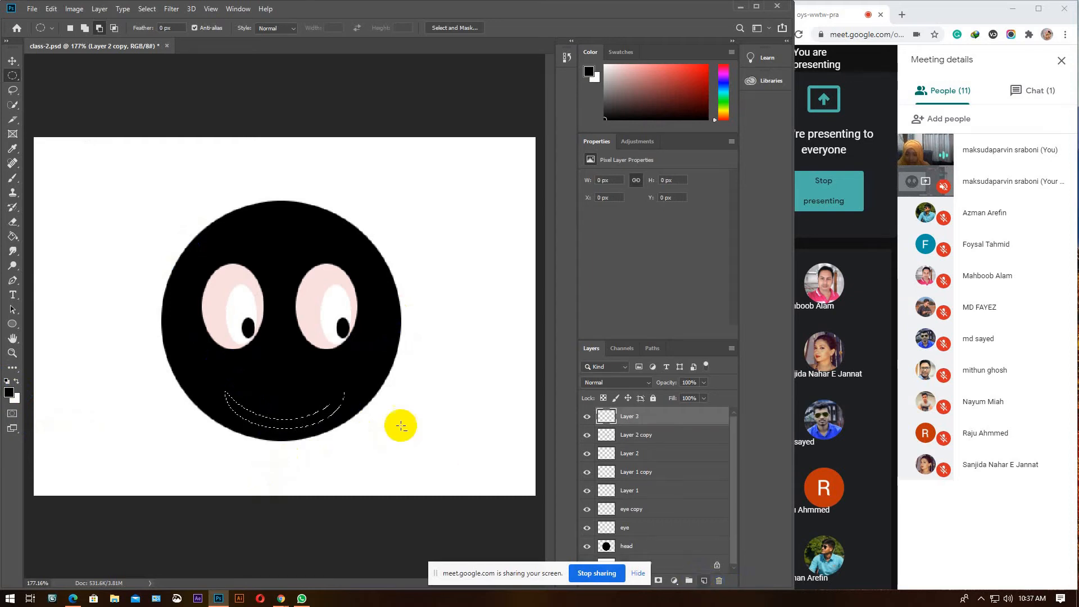
key("ctrl+BackSpace")
key("ctrl+d")
left_click(12, 60)
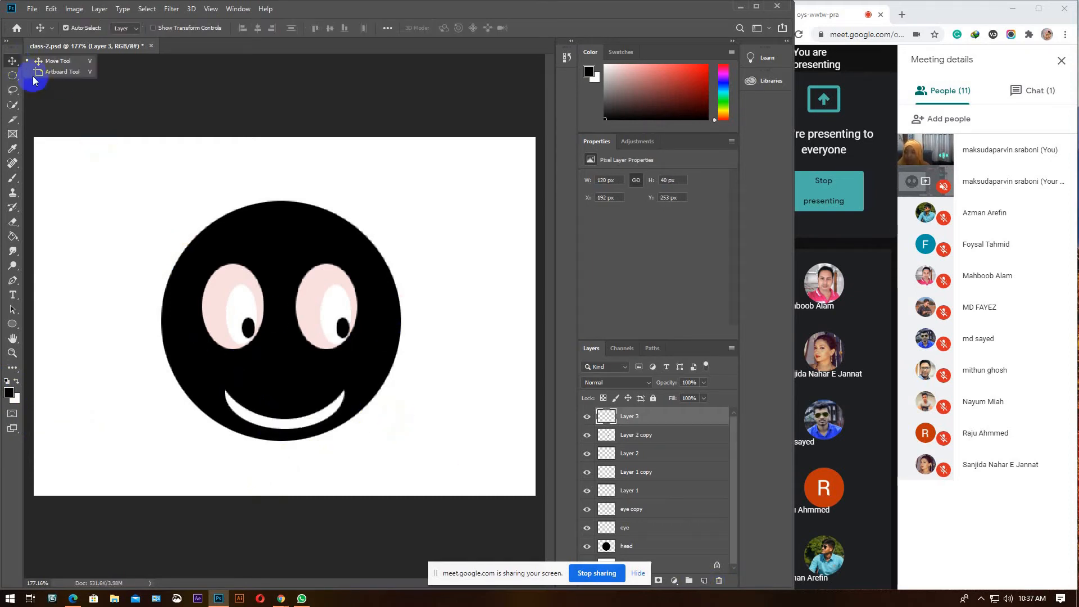
left_click_drag(281, 430, 277, 410)
Add a nose on a new layer by filling a narrow upright elliptical selection between the eyes and smile with white, then deselect
left_click(704, 581)
left_click(13, 75)
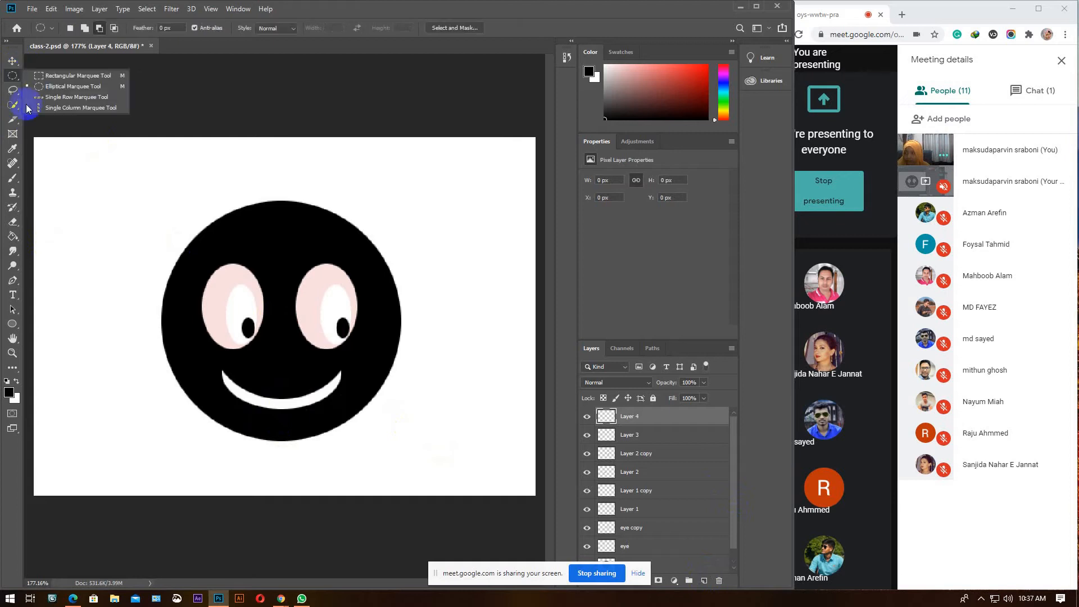
left_click(271, 345)
left_click_drag(271, 345, 289, 382)
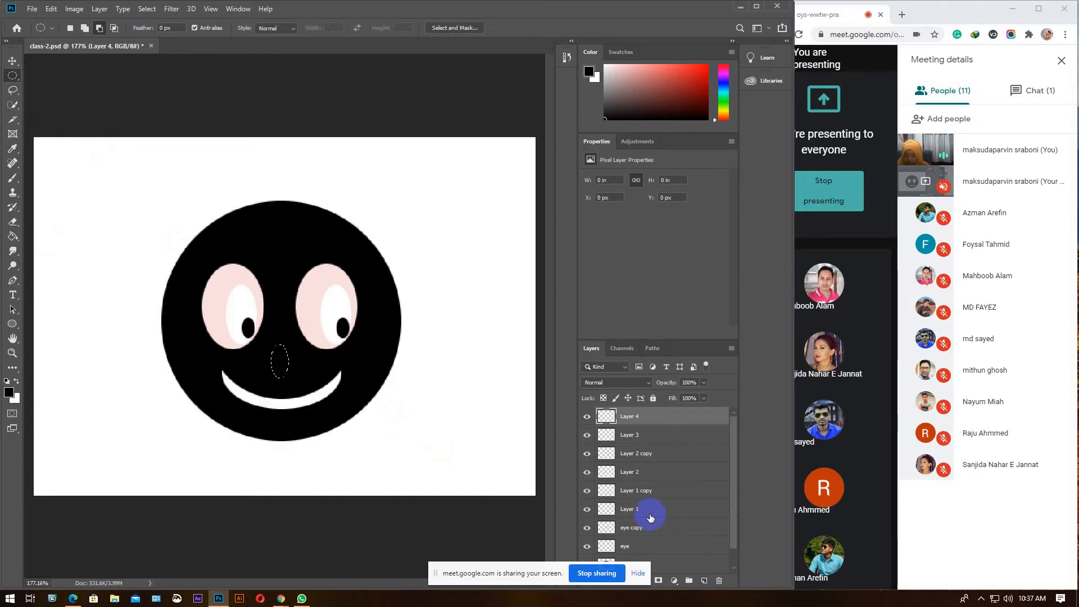
key("ctrl+BackSpace")
key("ctrl+d")
left_click(12, 60)
left_click(435, 289)
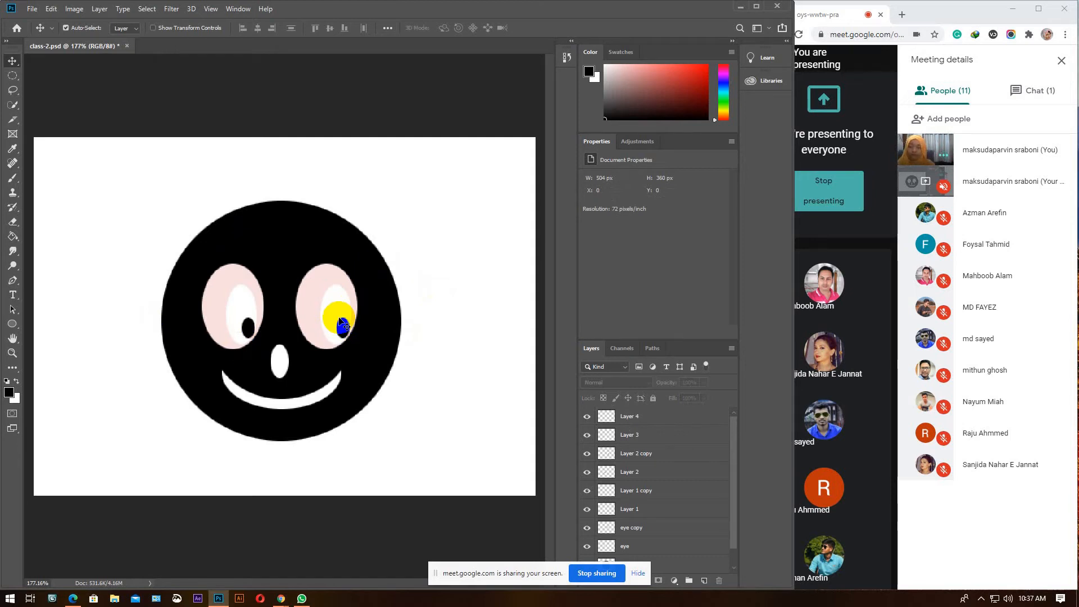
Move the white nose slightly left and down so it sits just above the smile
left_click_drag(283, 363, 208, 28)
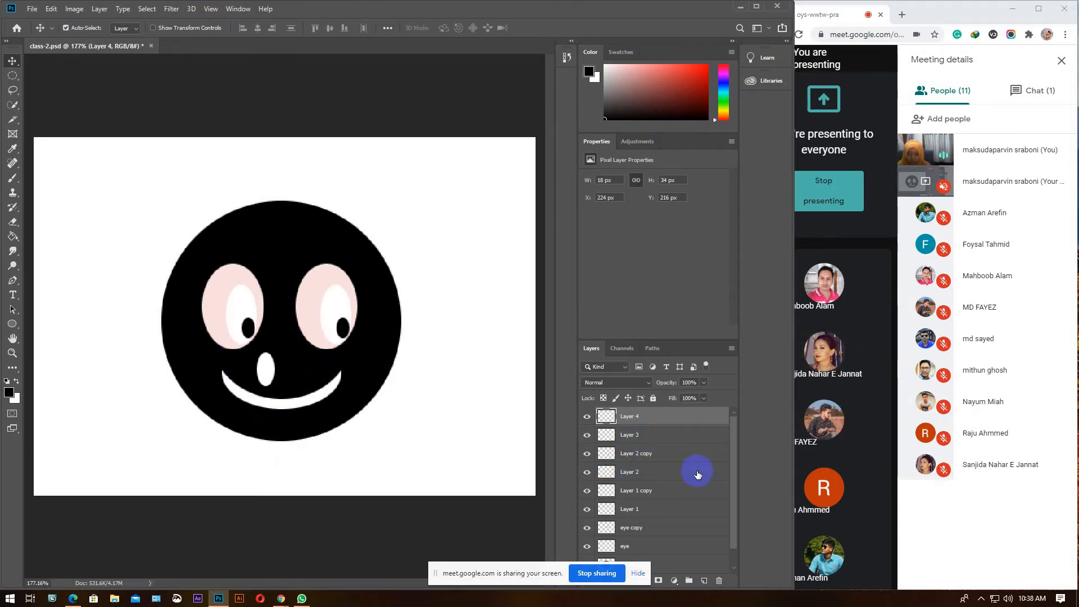
Toggle Layer 1's visibility to identify it, and rename the "eye" layer as "red eye left"
scroll(694, 469, "down", 1)
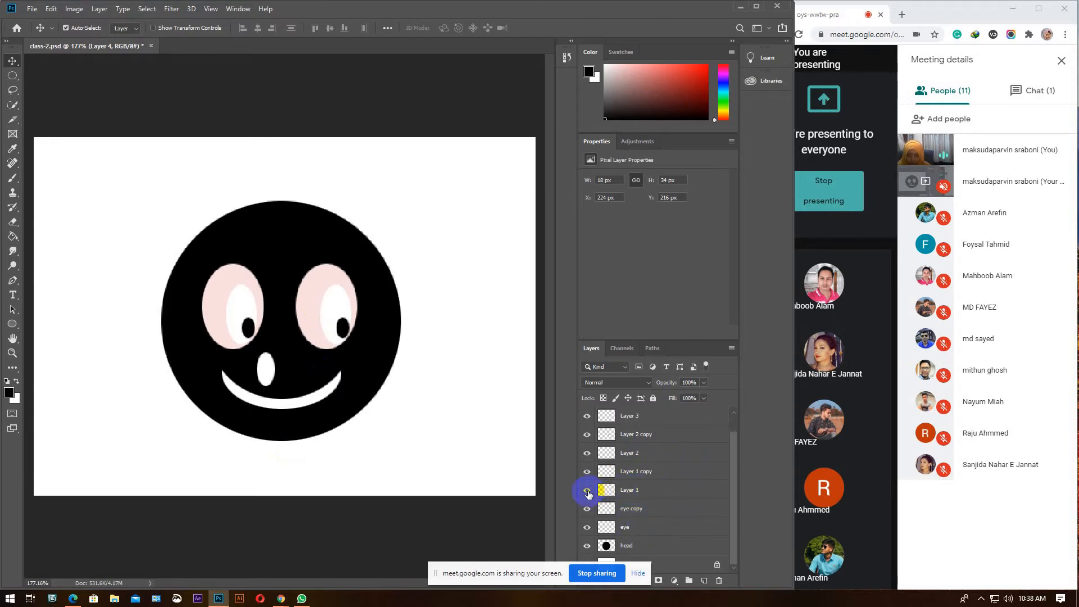
left_click(588, 493)
left_click(588, 492)
left_click(626, 527)
double_click(625, 527)
type("red")
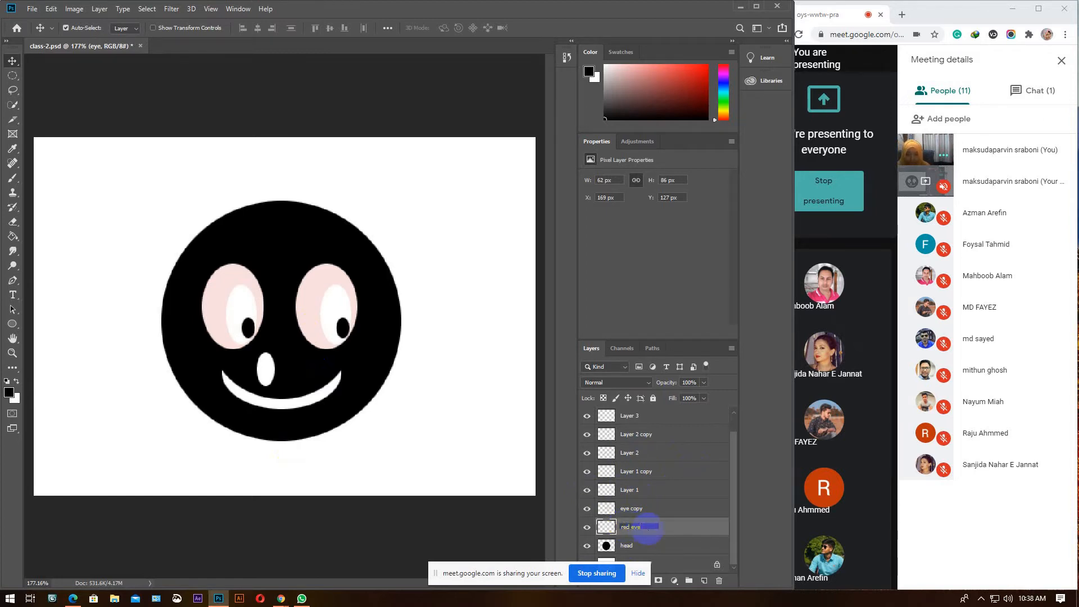
type("eye left")
Reuse the copied layer name to rename the "eye copy" layer as "red eye right"
left_click_drag(652, 529, 615, 528)
key("ctrl+c")
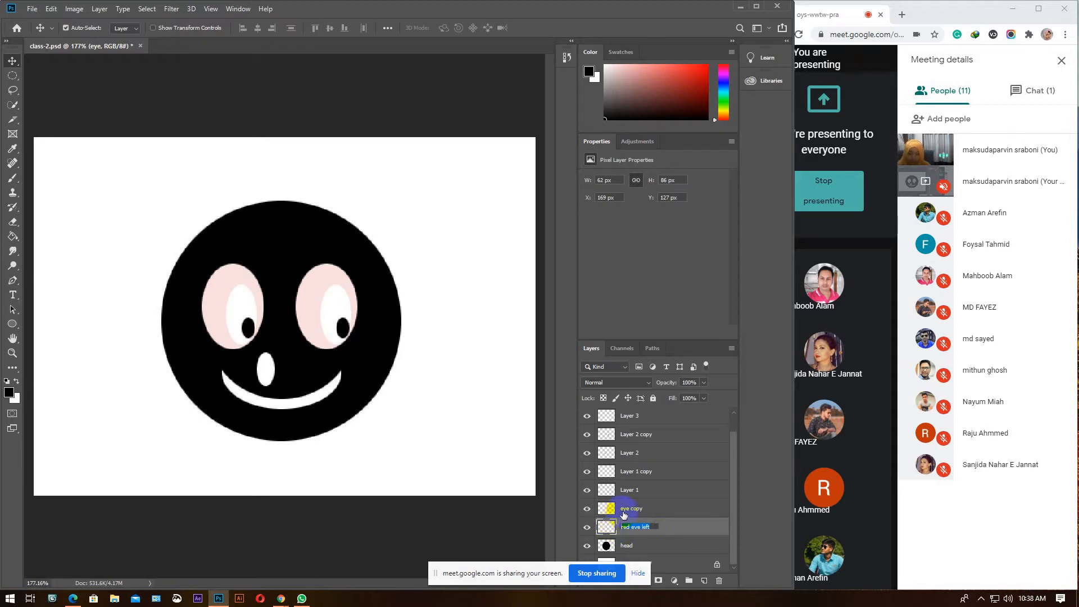
left_click(636, 510)
double_click(636, 510)
key("ctrl+v")
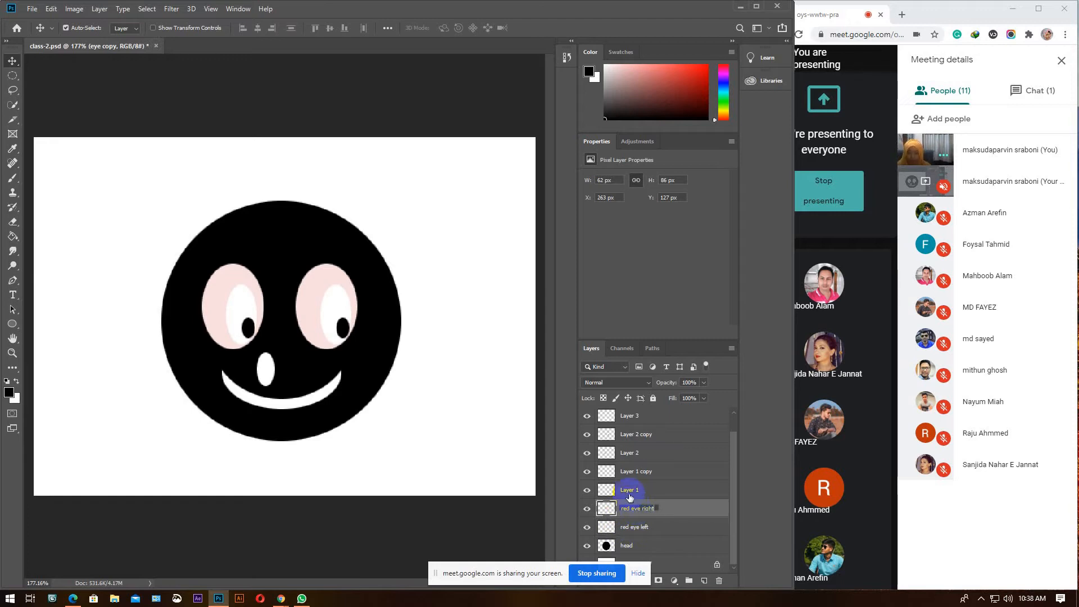
Rename Layer 1 as "white eye left" and Layer 1 copy as "white eye right"
double_click(631, 489)
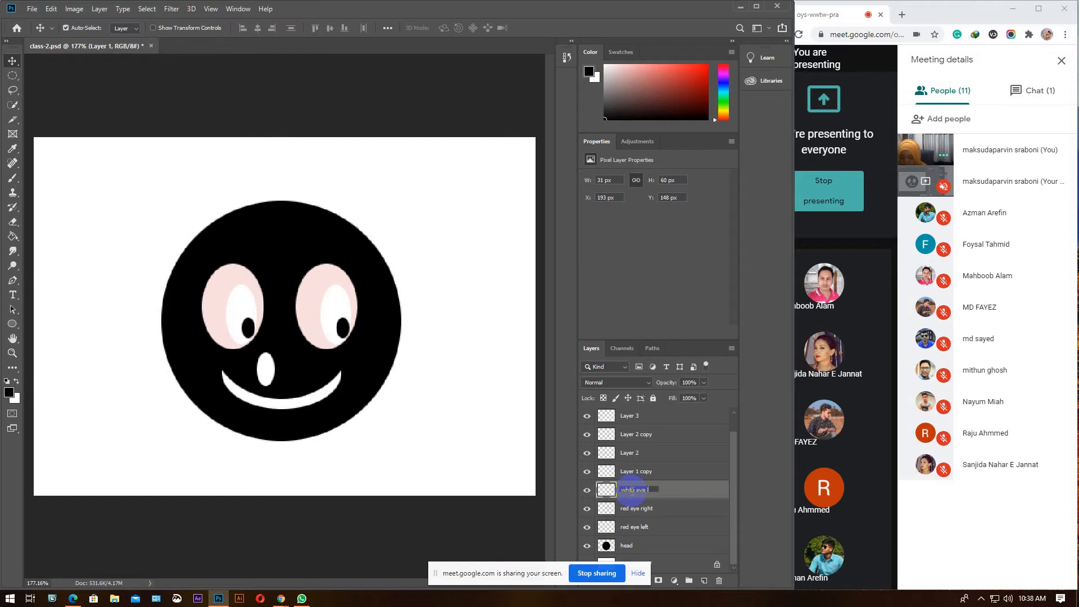
type("white eye left")
left_click_drag(656, 490, 620, 491)
key("ctrl+c")
double_click(632, 471)
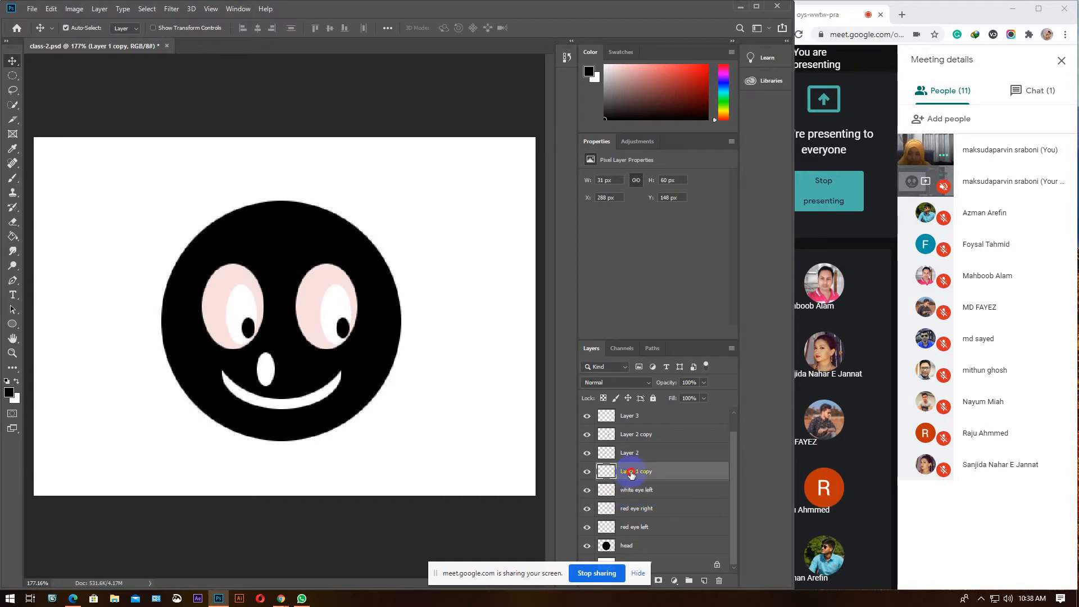
key("ctrl+v")
key("BackSpace")
key("BackSpace")
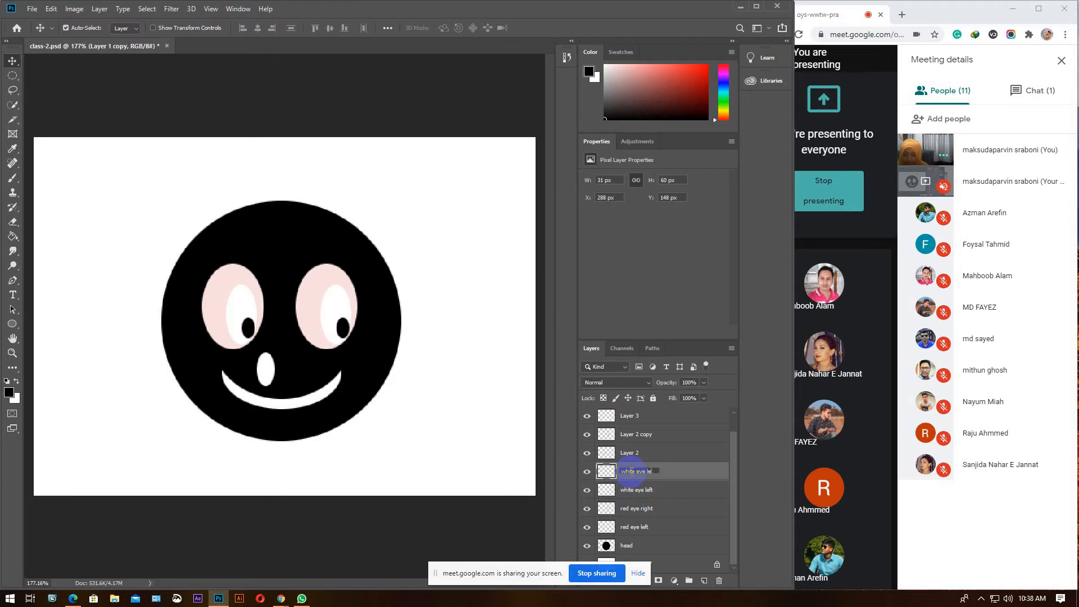
type("right")
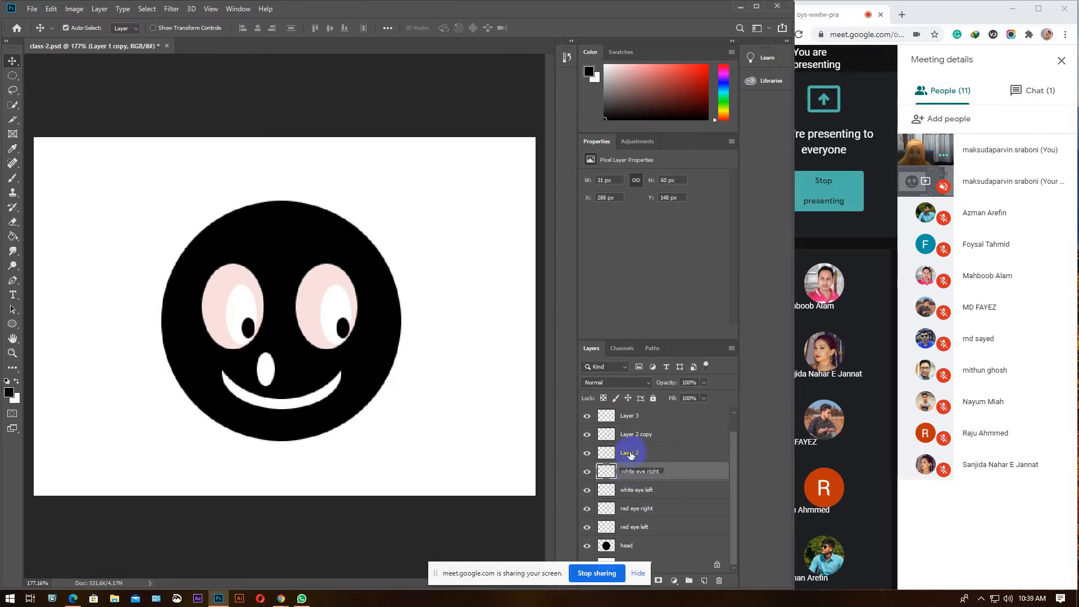
Rename Layer 2 as "pupil left" and Layer 2 copy as "pupil right", checking the copy's visibility in between
double_click(629, 453)
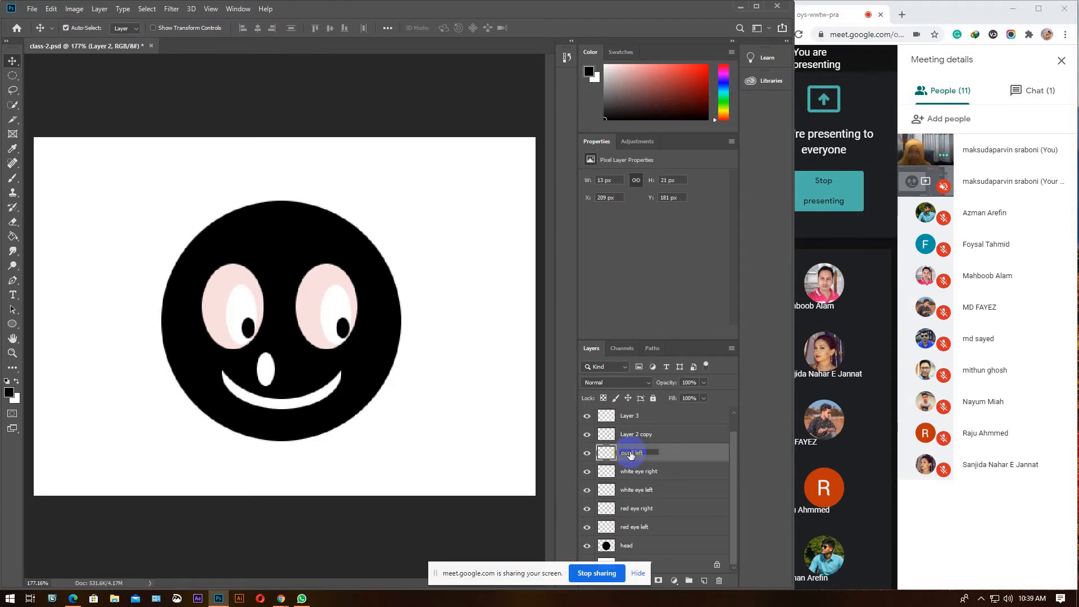
left_click_drag(645, 453, 617, 453)
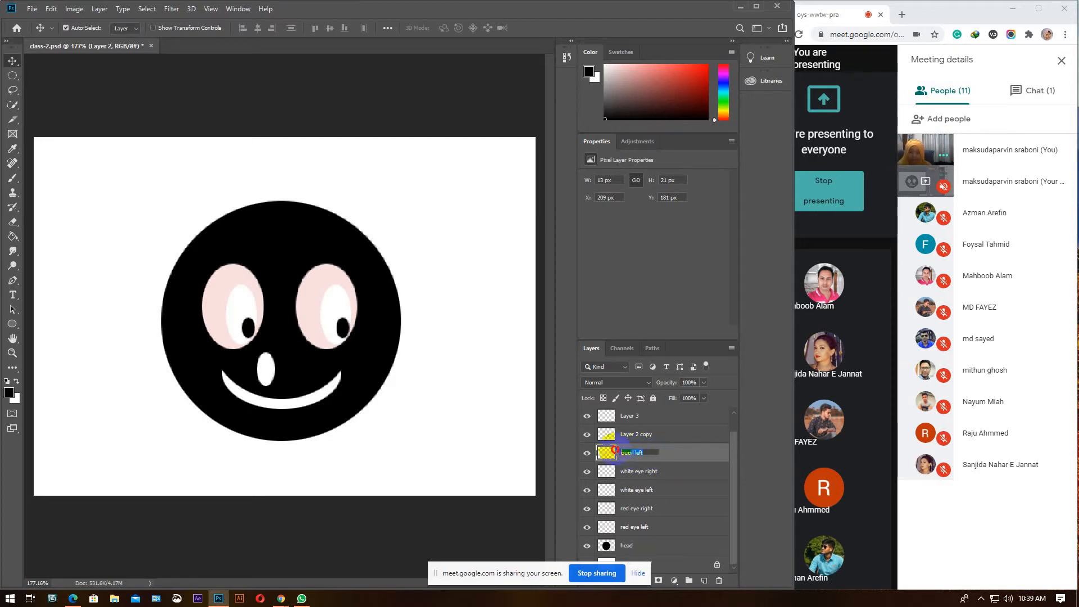
double_click(637, 435)
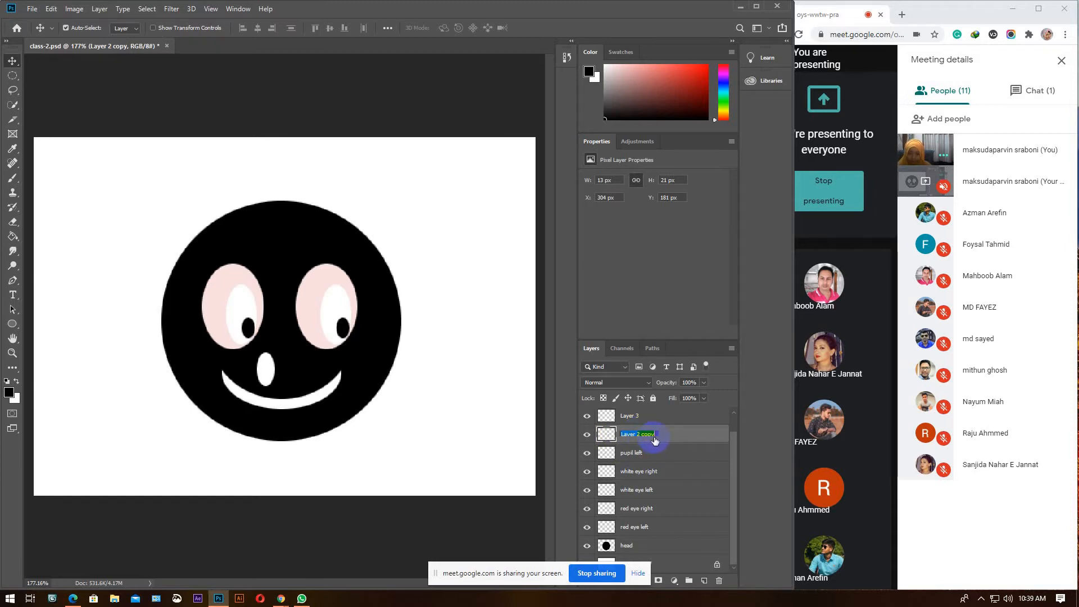
left_click(587, 439)
left_click(587, 439)
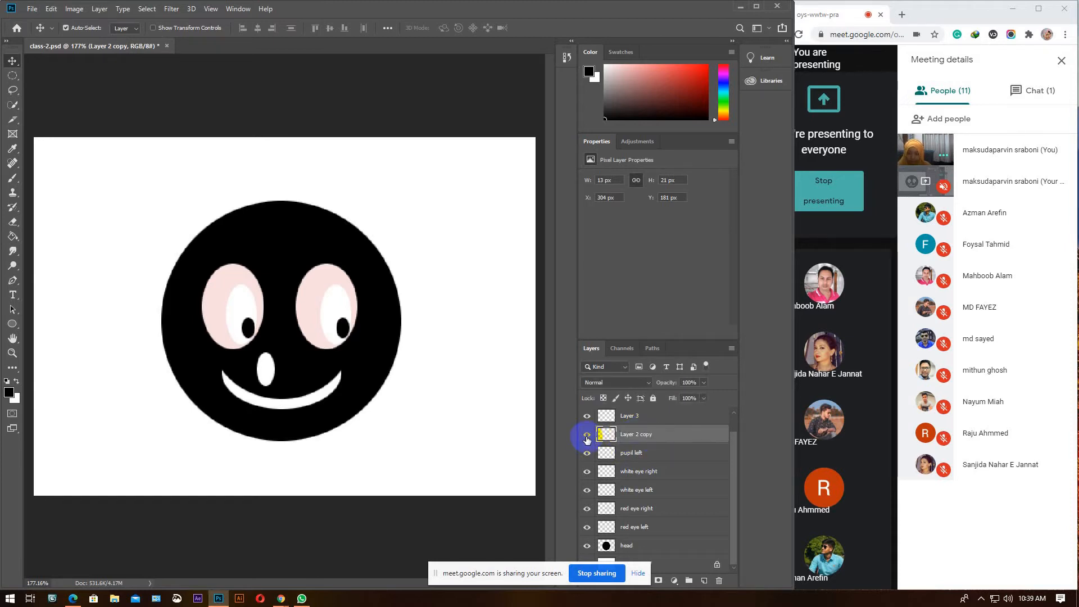
double_click(639, 435)
key("ctrl+v")
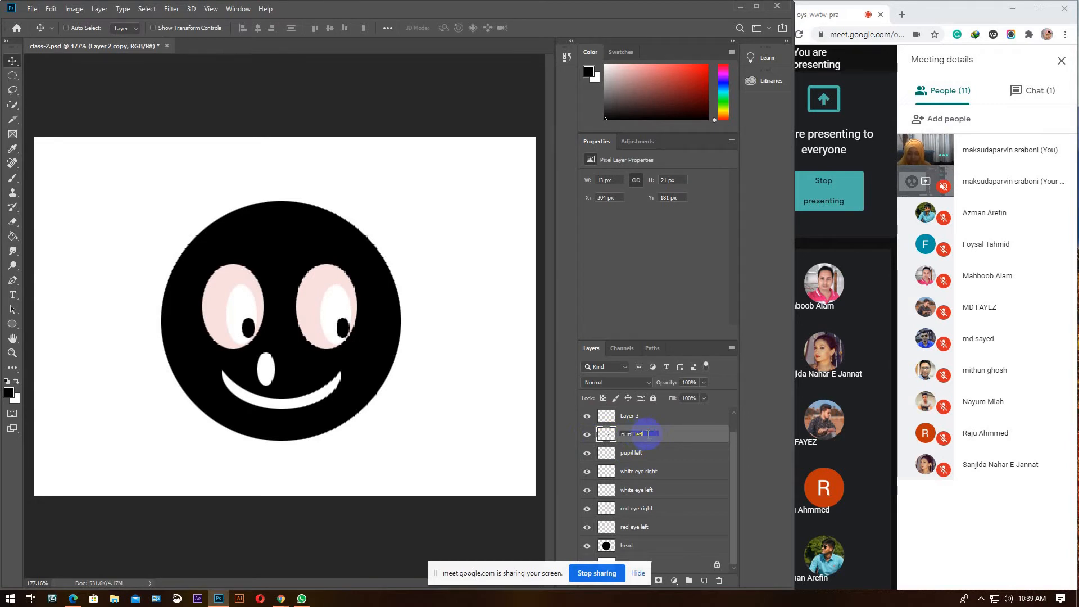
key("BackSpace")
key("BackSpace")
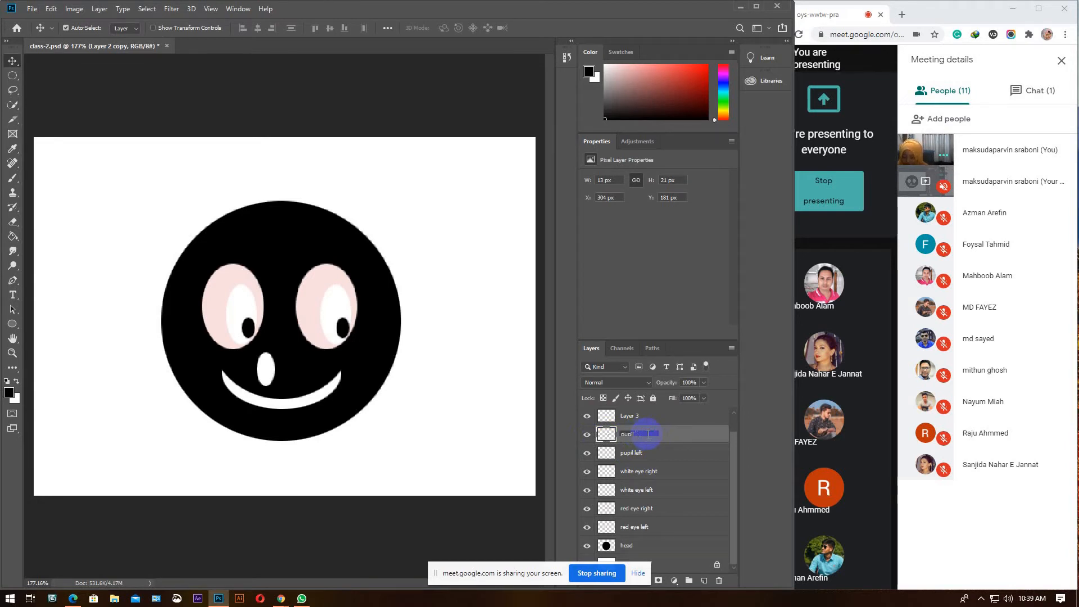
type("right")
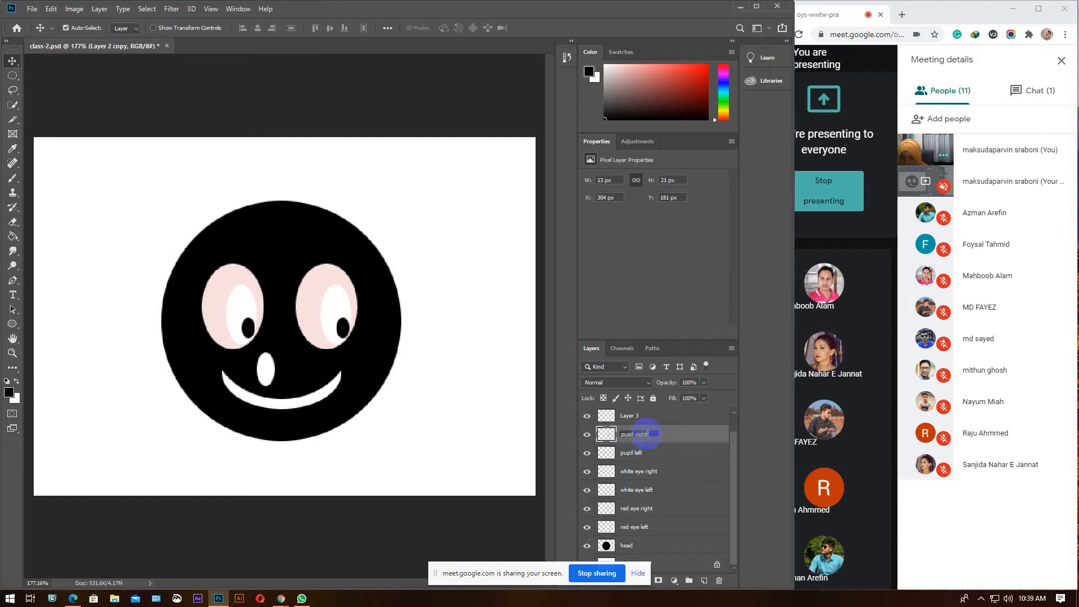
key("Return")
Select Layer 3 and hide it to check which part of the face it holds
scroll(657, 483, "up", 1)
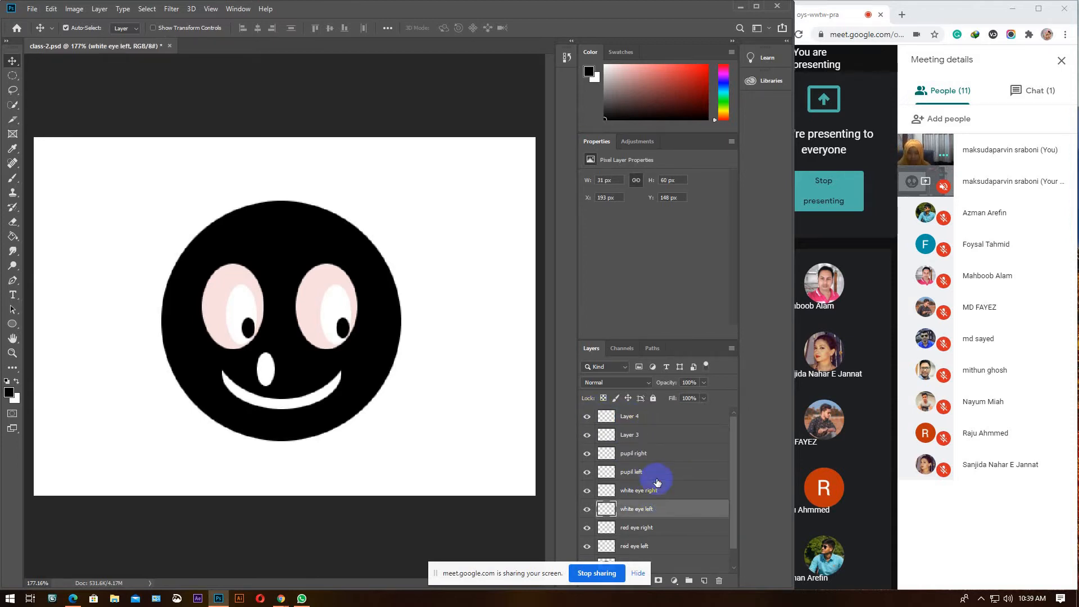
left_click(629, 435)
left_click(587, 435)
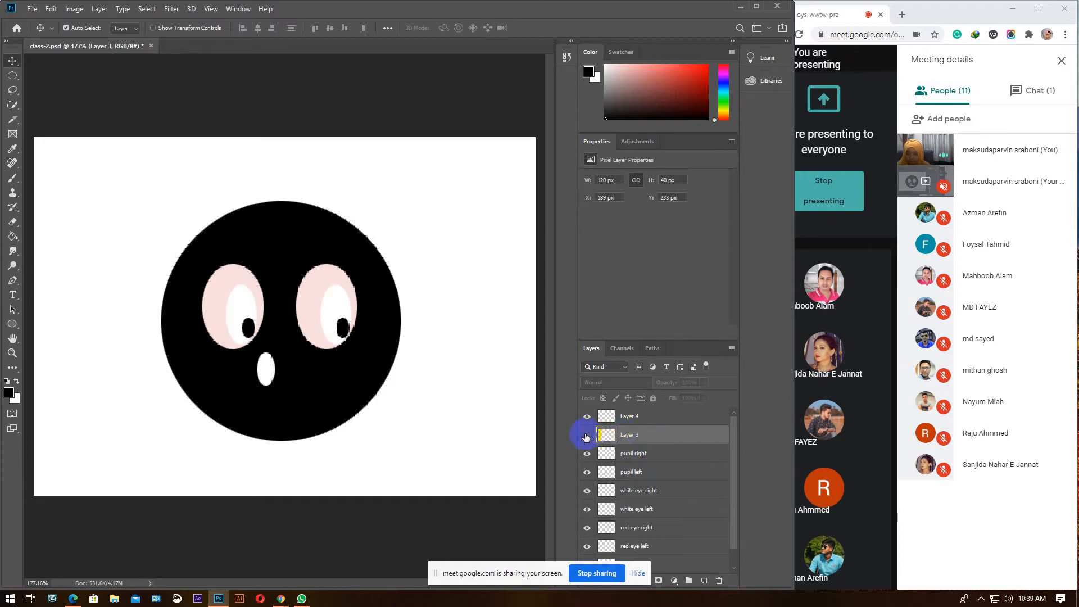
Rename Layer 3 as lip and Layer 4 as nose
double_click(630, 435)
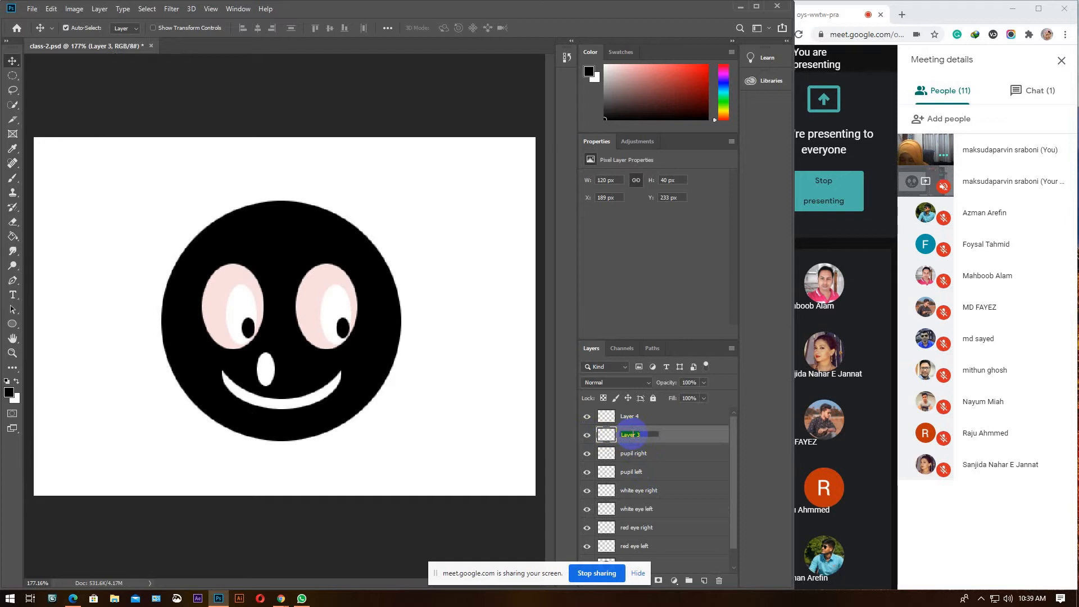
left_click(630, 418)
double_click(631, 417)
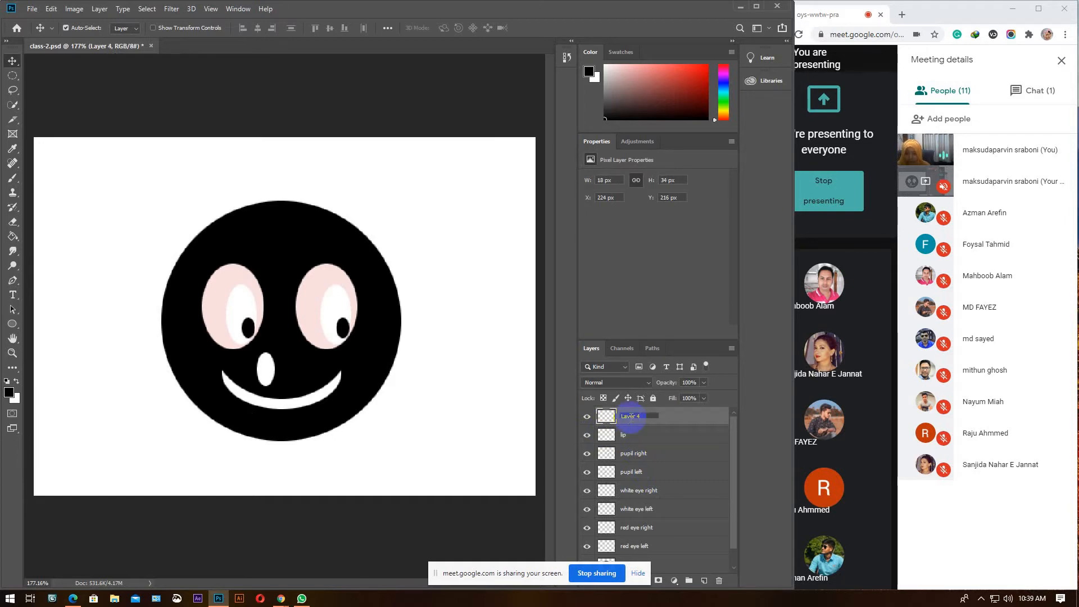
type("nos")
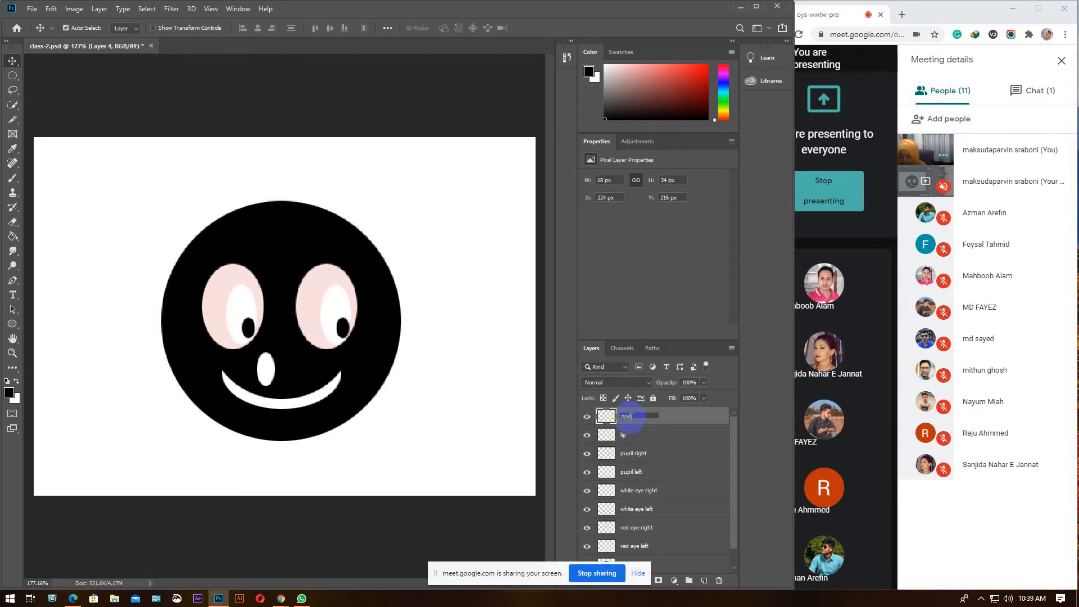
type("e")
left_click(665, 476)
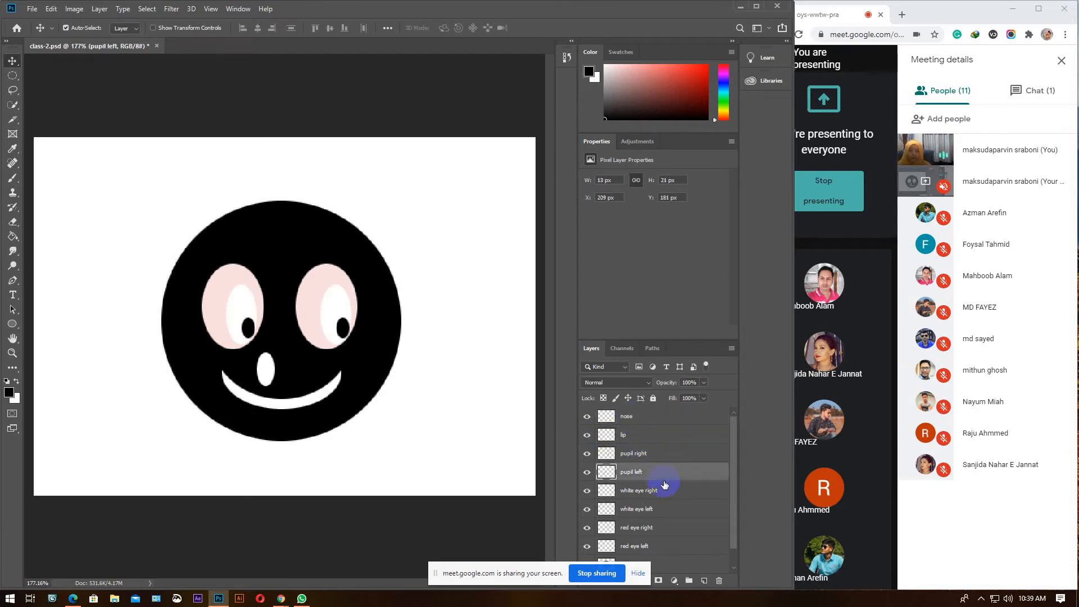
mouse_move(278, 361)
left_mouse_down()
mouse_move(255, 388)
mouse_move(285, 396)
mouse_move(284, 406)
mouse_move(291, 395)
mouse_move(268, 372)
mouse_move(302, 385)
mouse_move(314, 408)
mouse_move(292, 372)
left_mouse_up()
mouse_move(273, 394)
left_mouse_down()
mouse_move(378, 414)
mouse_move(339, 392)
mouse_move(277, 385)
left_mouse_up()
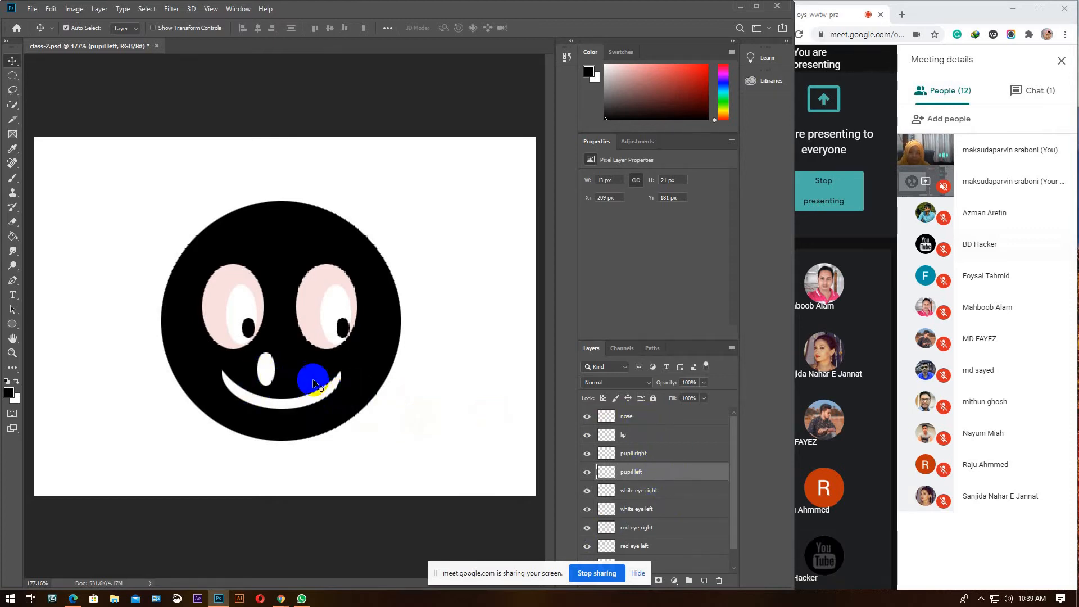
left_click(662, 418)
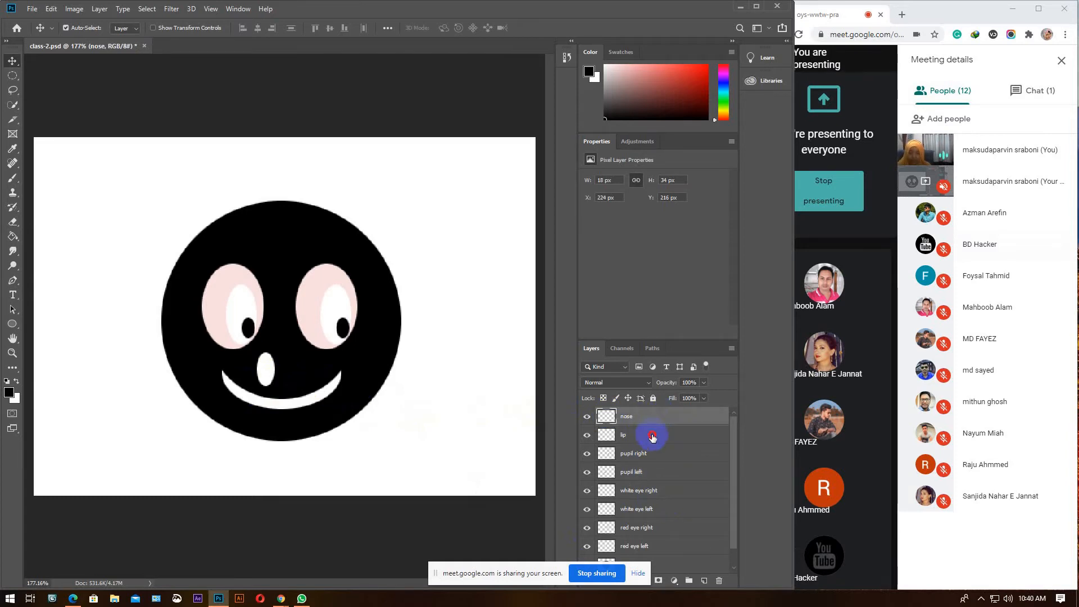
left_click(652, 436)
left_click(656, 420)
left_click(661, 433)
left_click(661, 419)
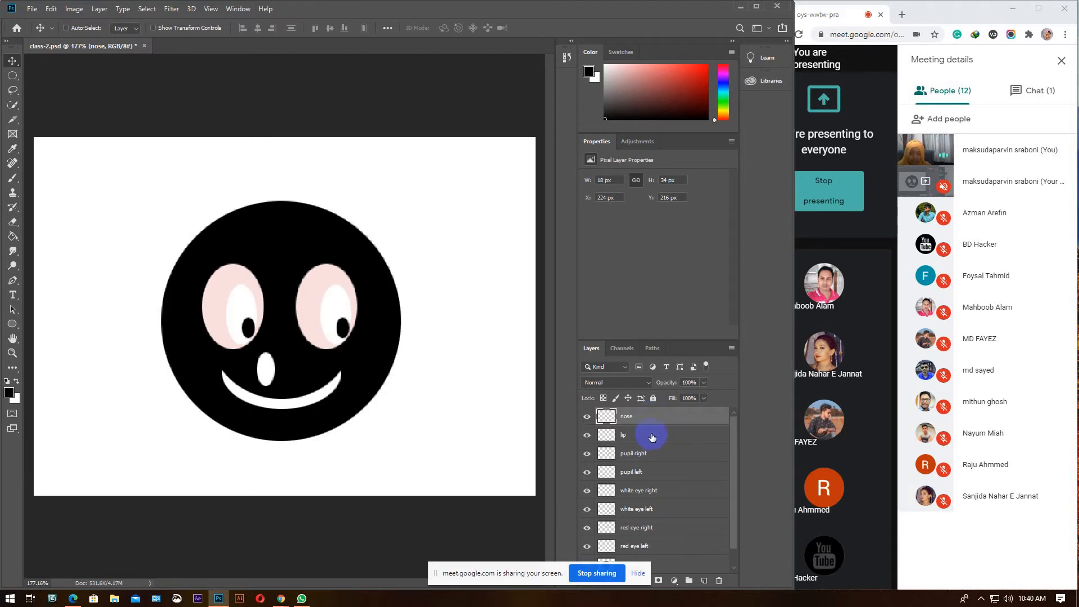
left_click(652, 436, "ctrl")
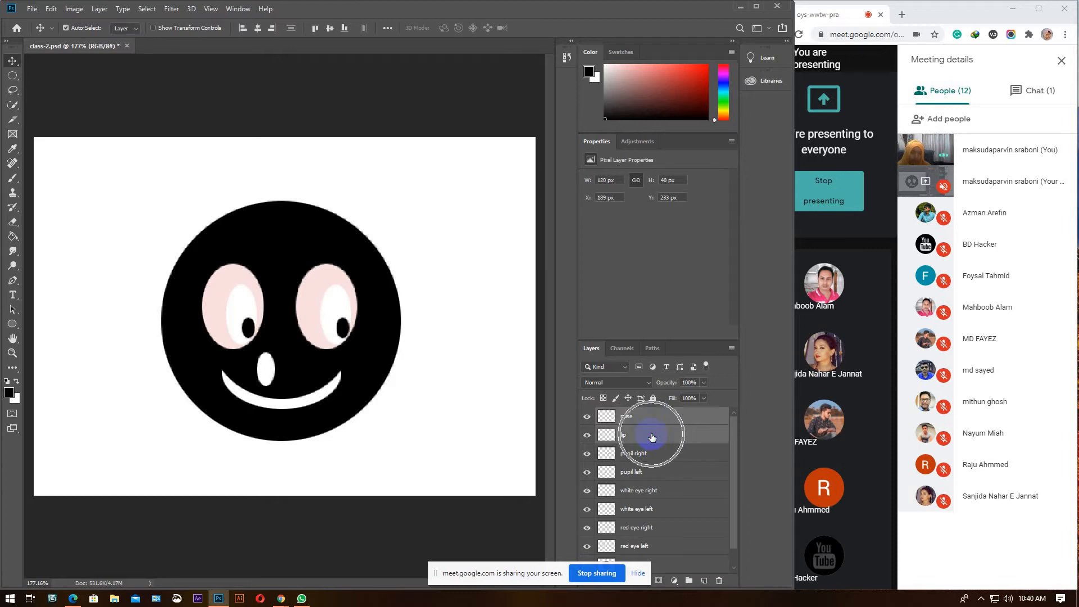
left_click(671, 529, "ctrl")
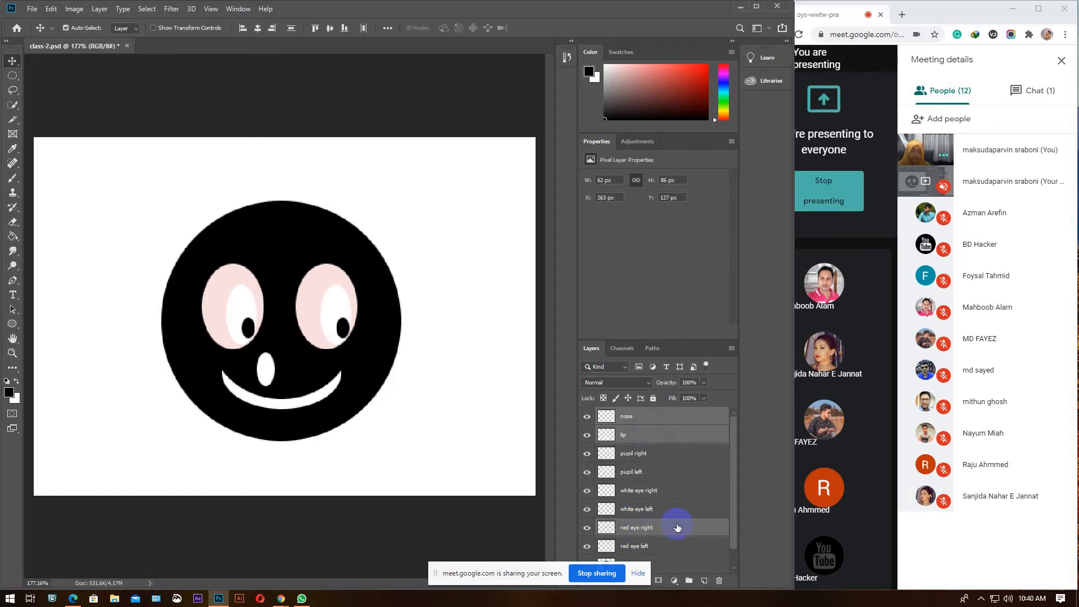
left_click(652, 416)
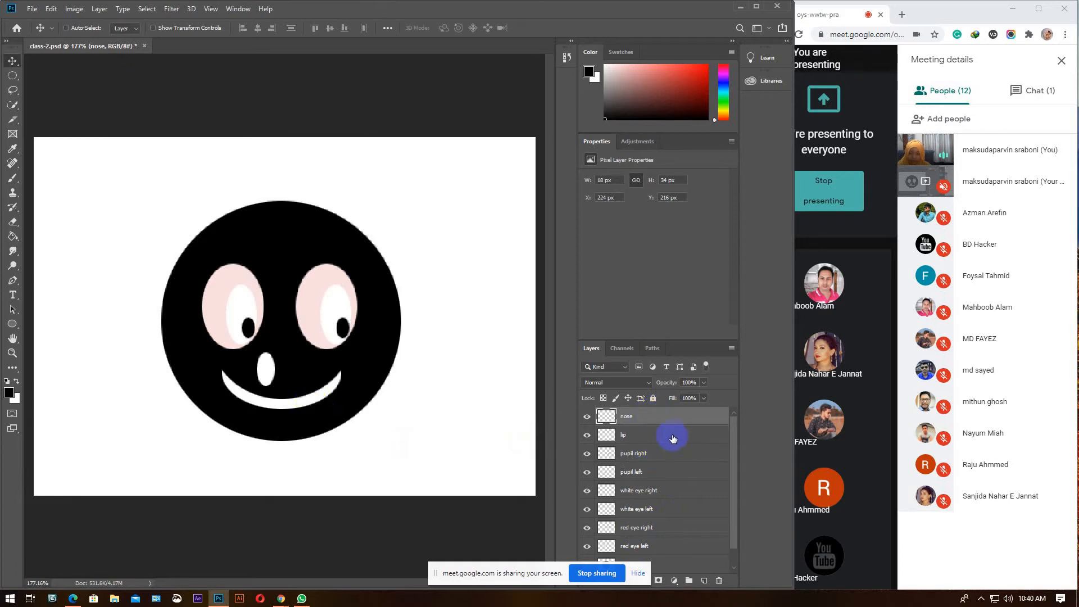
Select the nose and lip layers together and align their horizontal centers
left_click(657, 439, "ctrl")
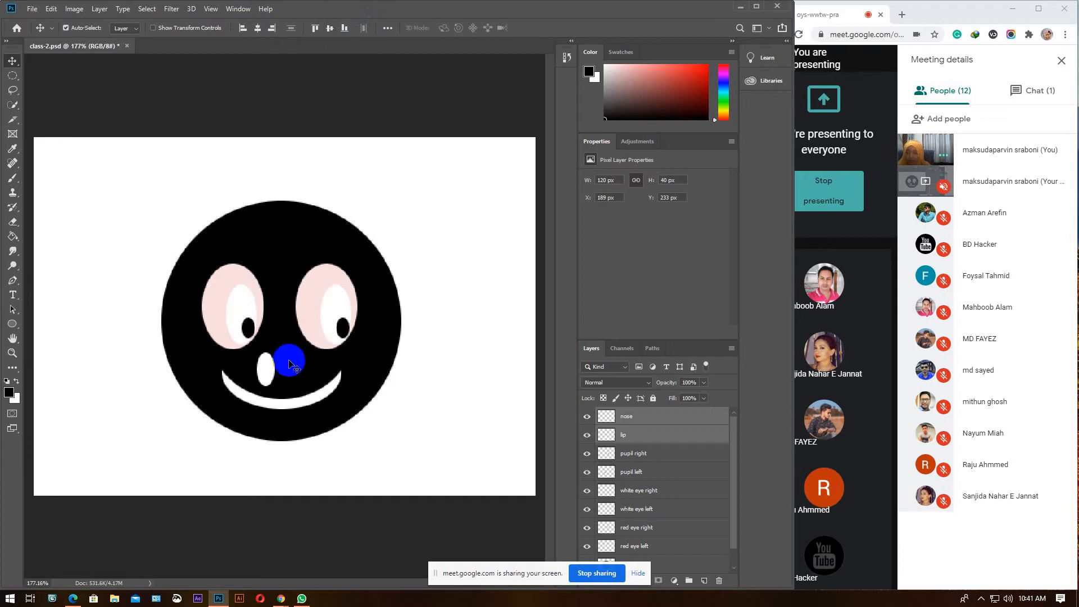
left_click_drag(264, 373, 272, 397)
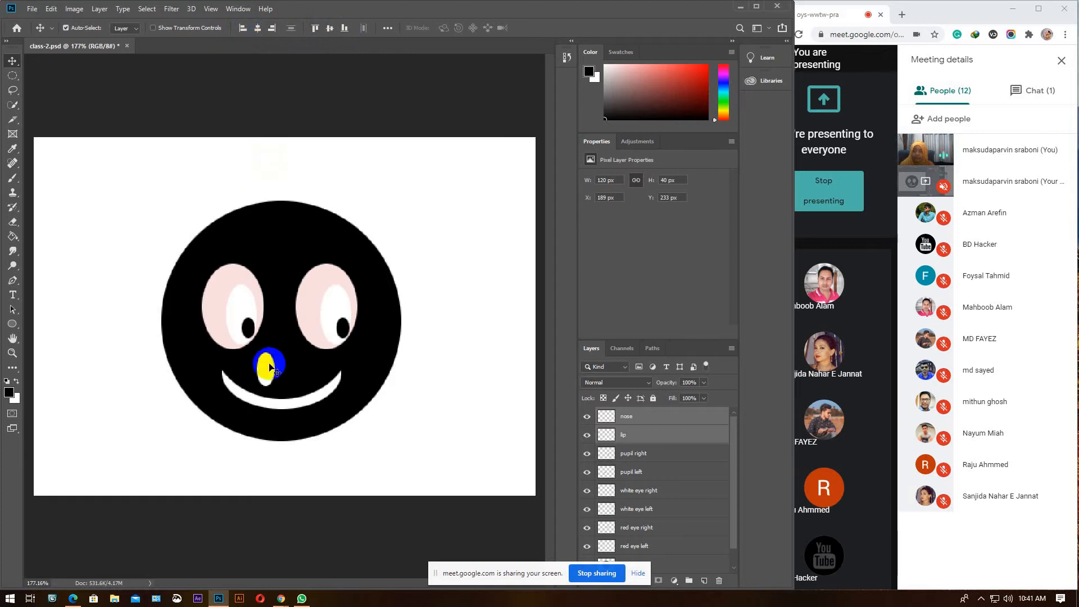
left_click(258, 28)
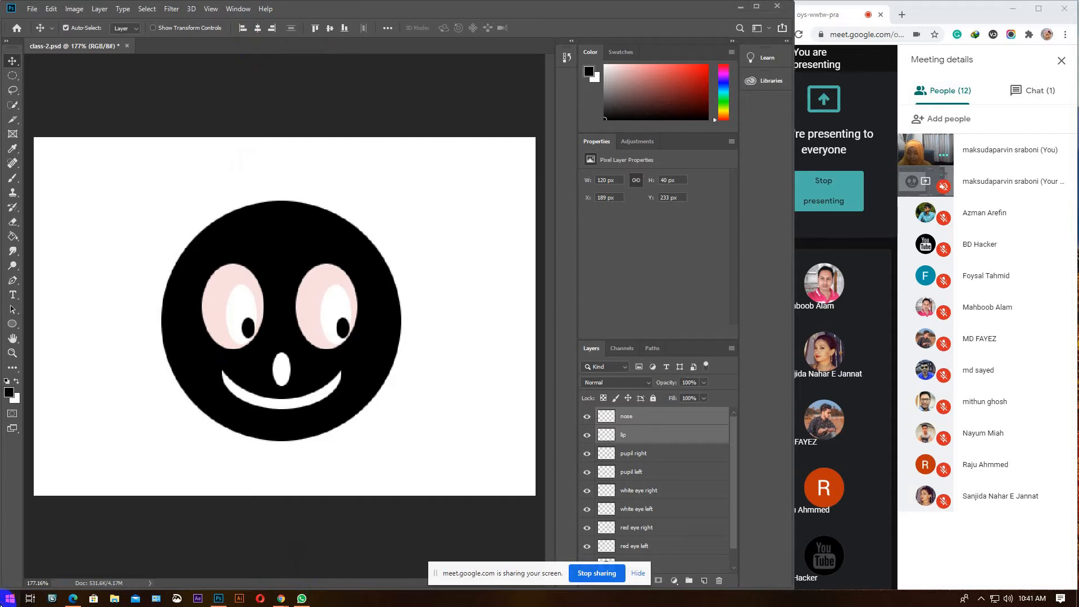
Switch to Snipping Tool and capture a new snip of the entire screen
left_click(9, 598)
scroll(75, 426, "down", 10)
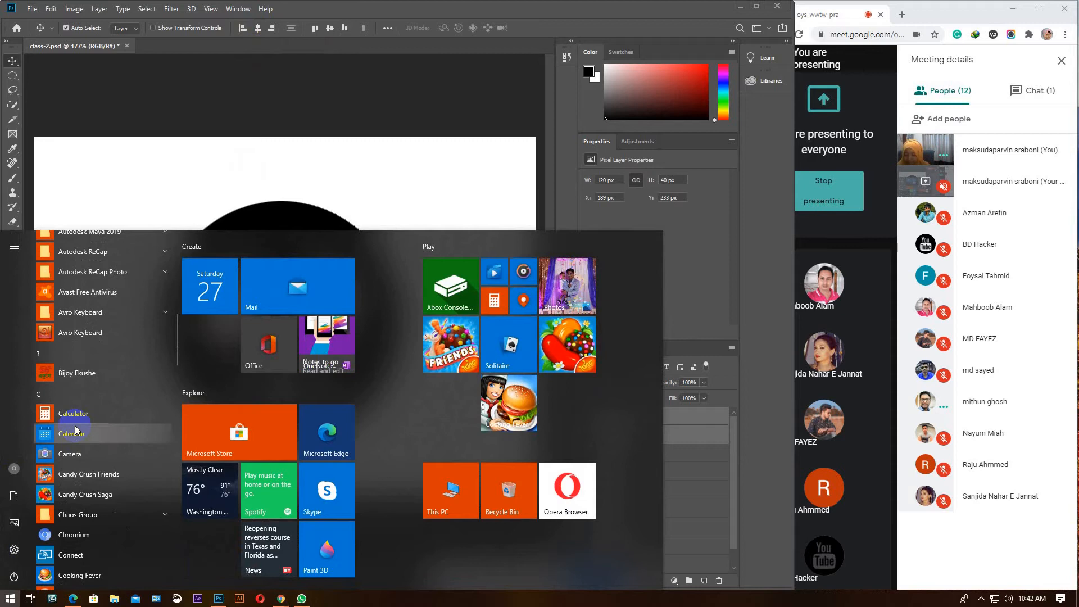
type("sni")
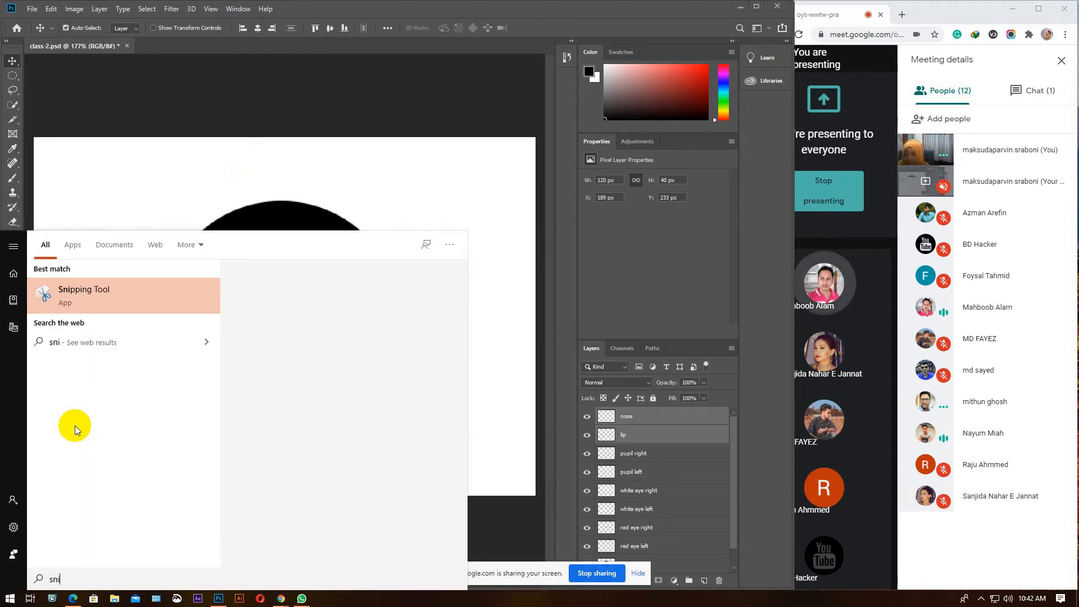
key("Return")
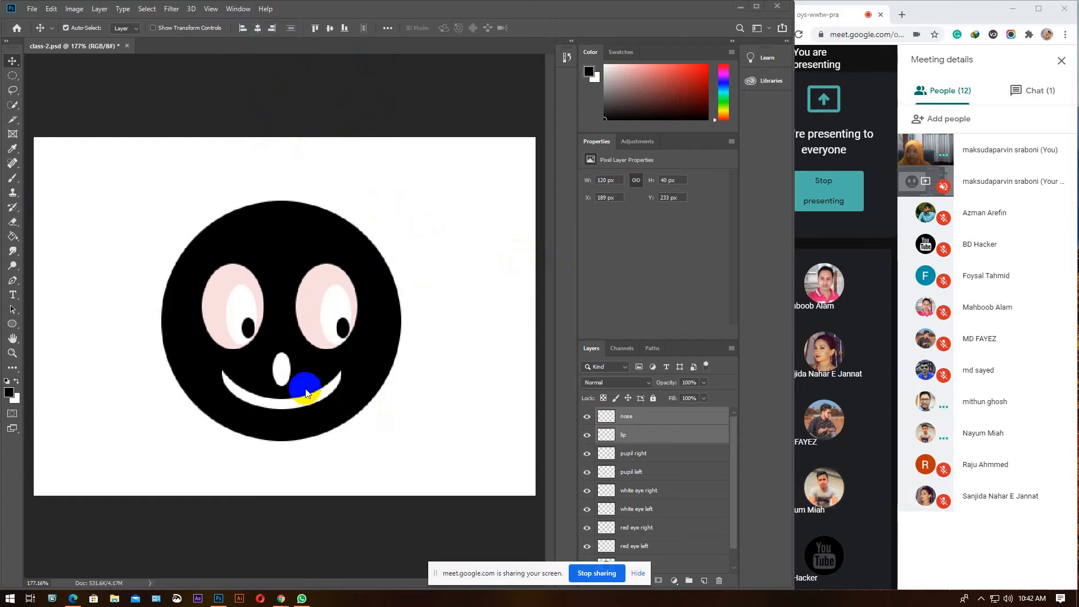
left_click_drag(307, 393, 283, 370)
left_click_drag(347, 358, 251, 369)
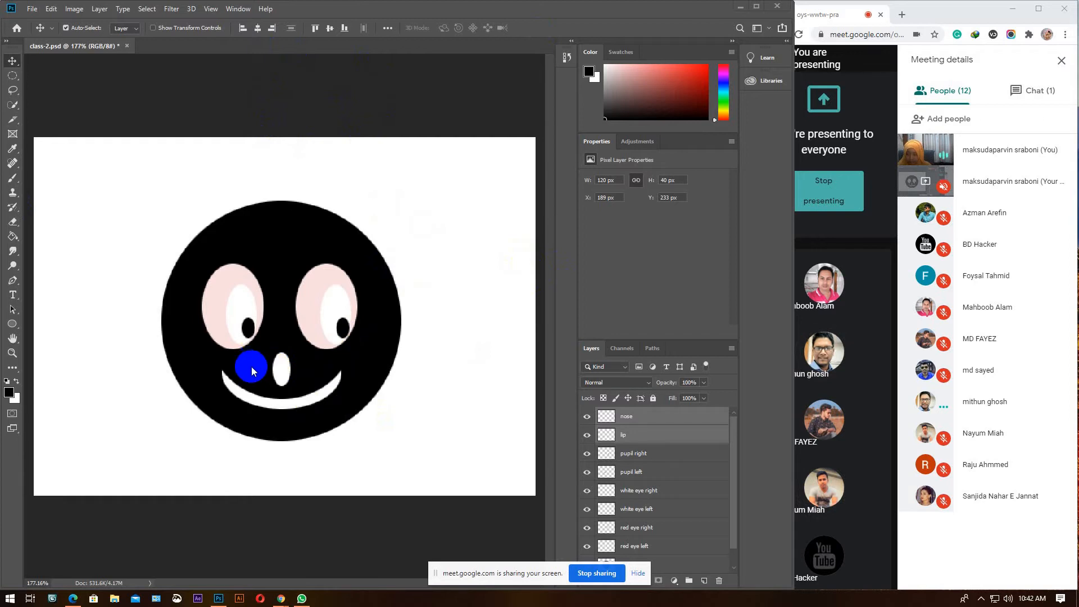
left_click(258, 28)
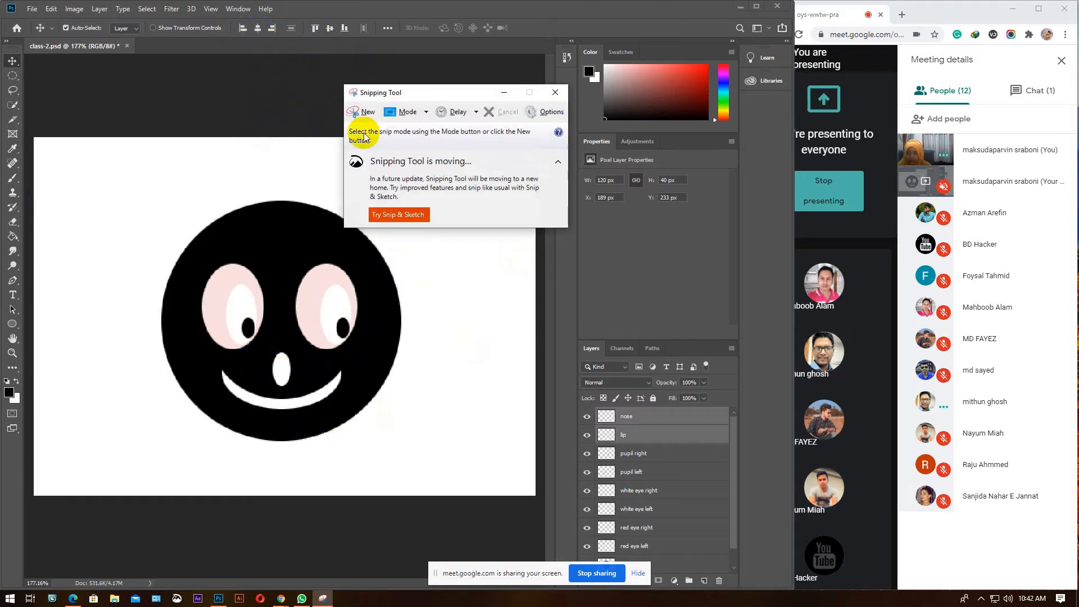
left_click(362, 113)
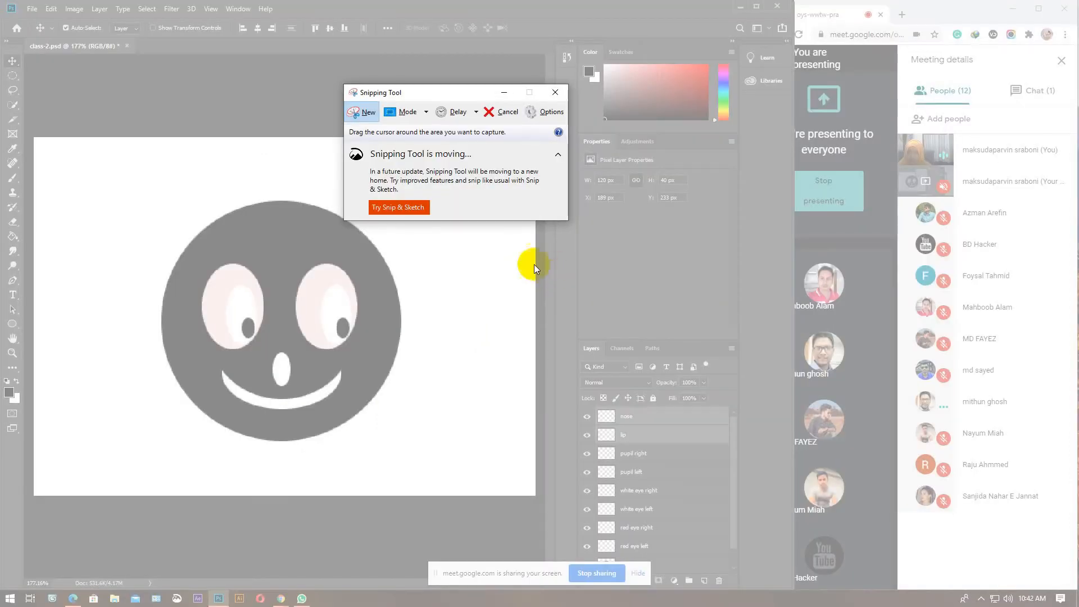
left_click_drag(1, 0, 1078, 605)
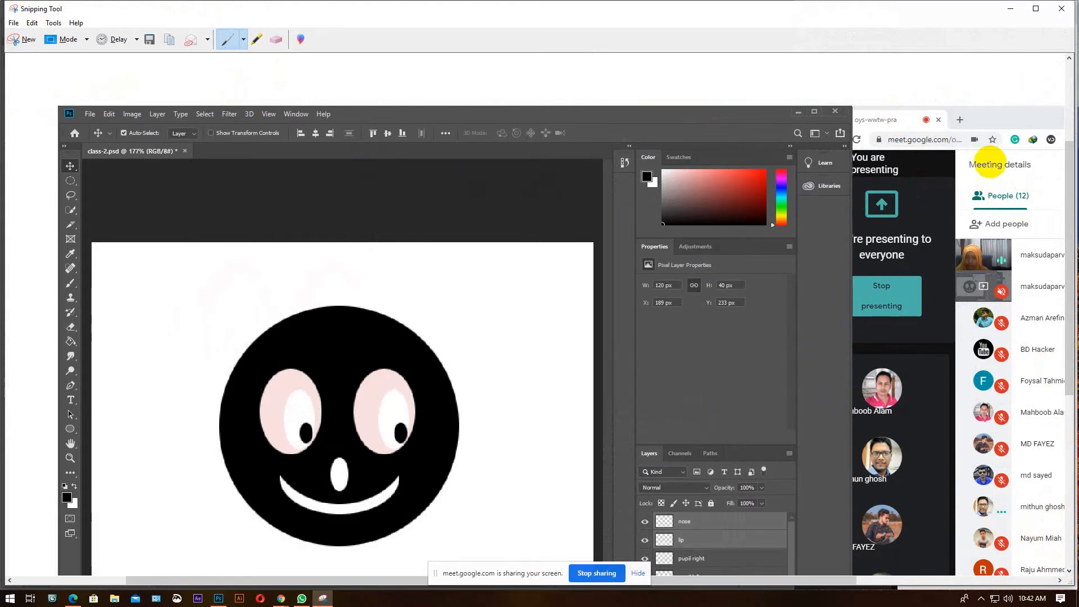
Save the captured snip under the file name 3
left_click(14, 22)
left_click(28, 55)
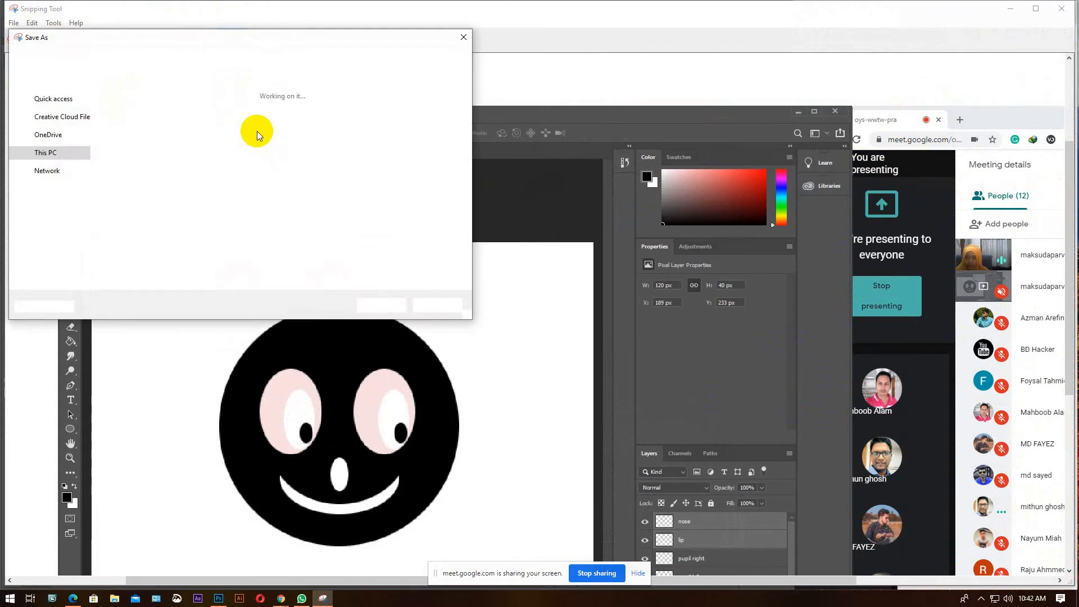
type("3")
key("Return")
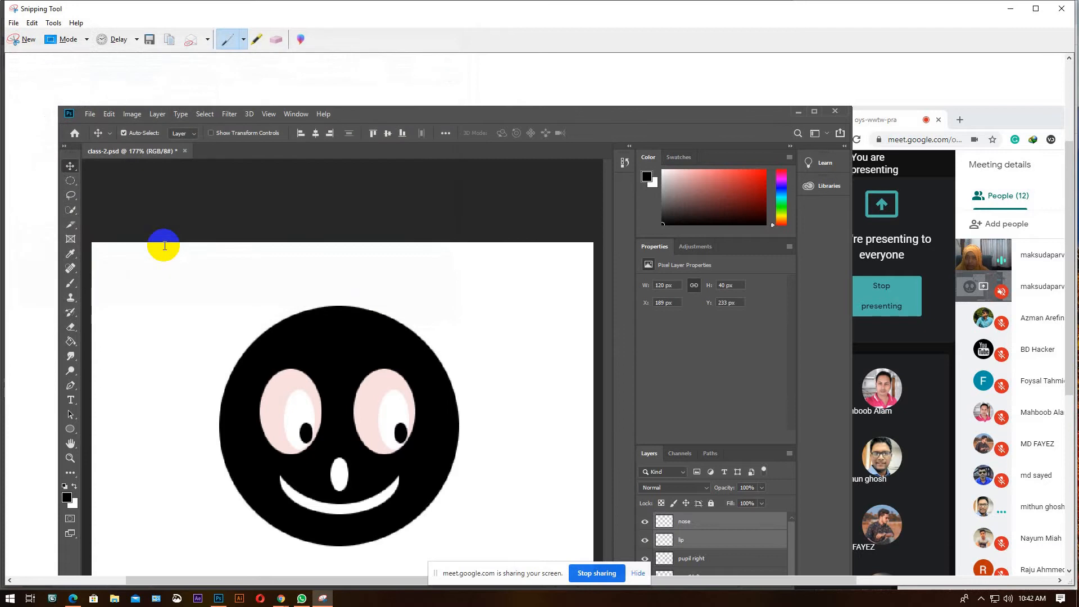
Minimize Snipping Tool to return to Photoshop and leave only the nose layer selected
left_click(21, 39)
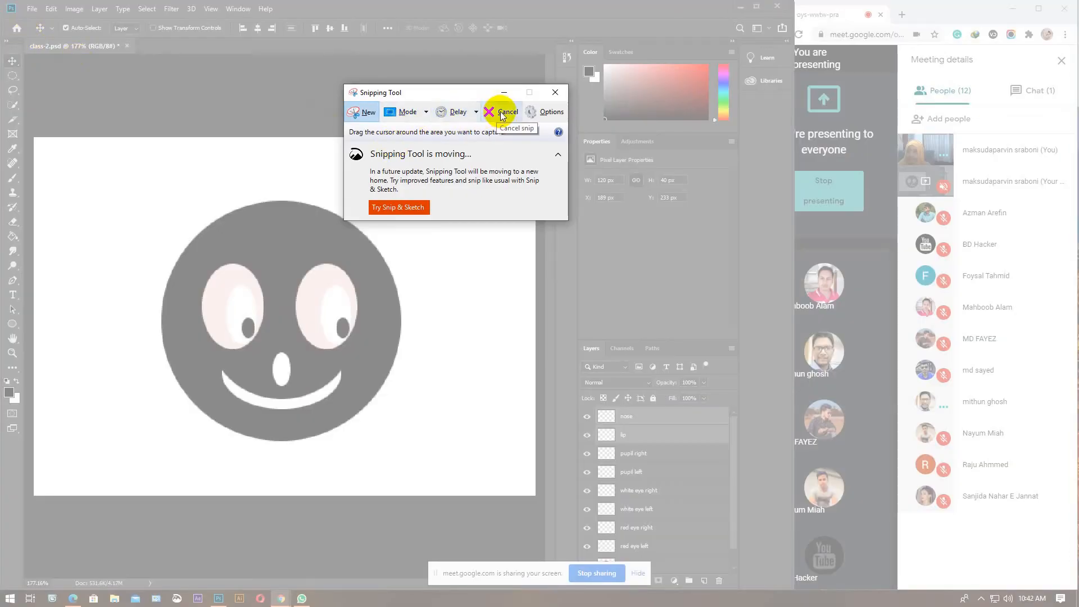
left_click(503, 116)
left_click(504, 92)
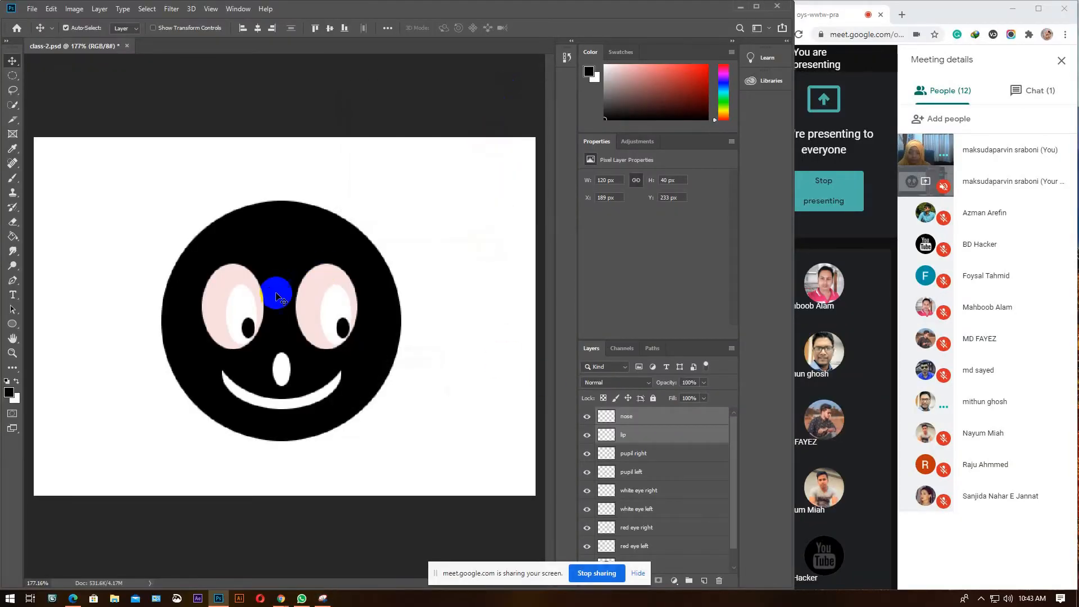
left_click(651, 433, "ctrl")
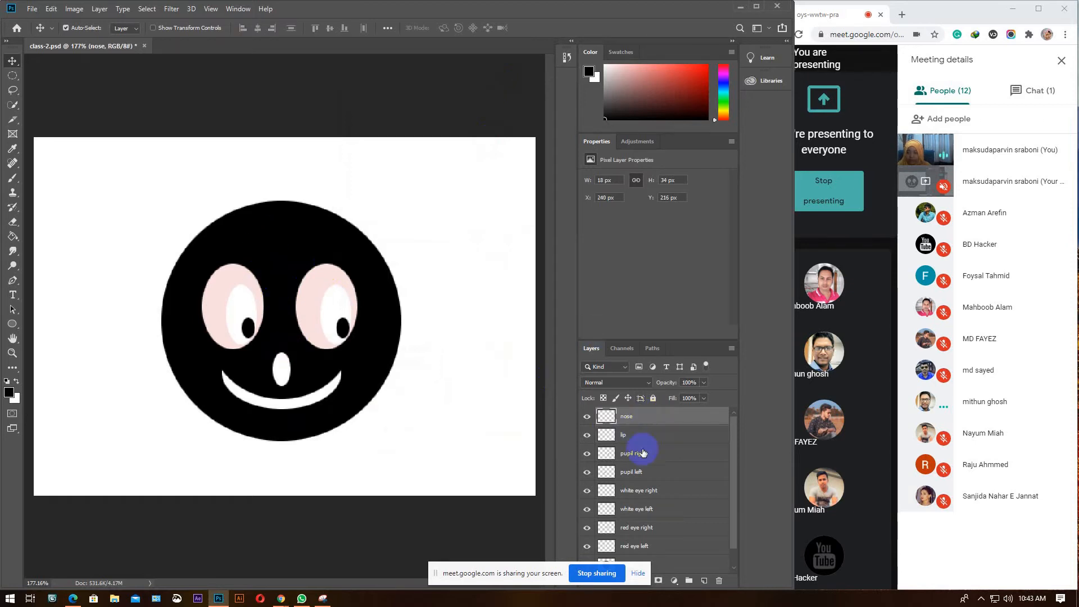
Review the session topics on page 3 of the Graphic Design module PDF in the browser, and widen the Photoshop window slightly
left_click(74, 599)
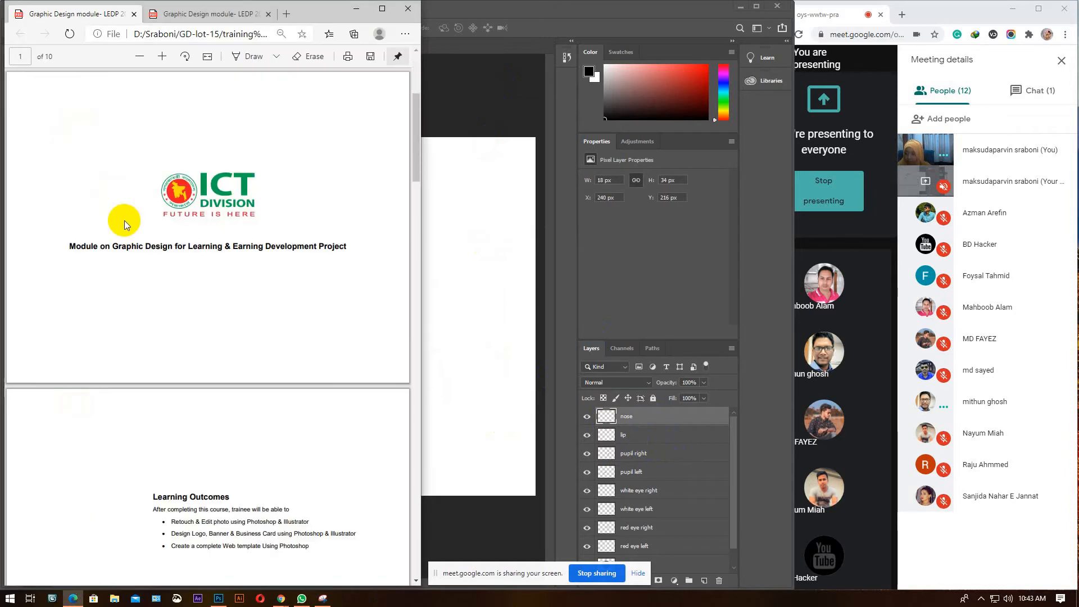
scroll(199, 280, "down", 10)
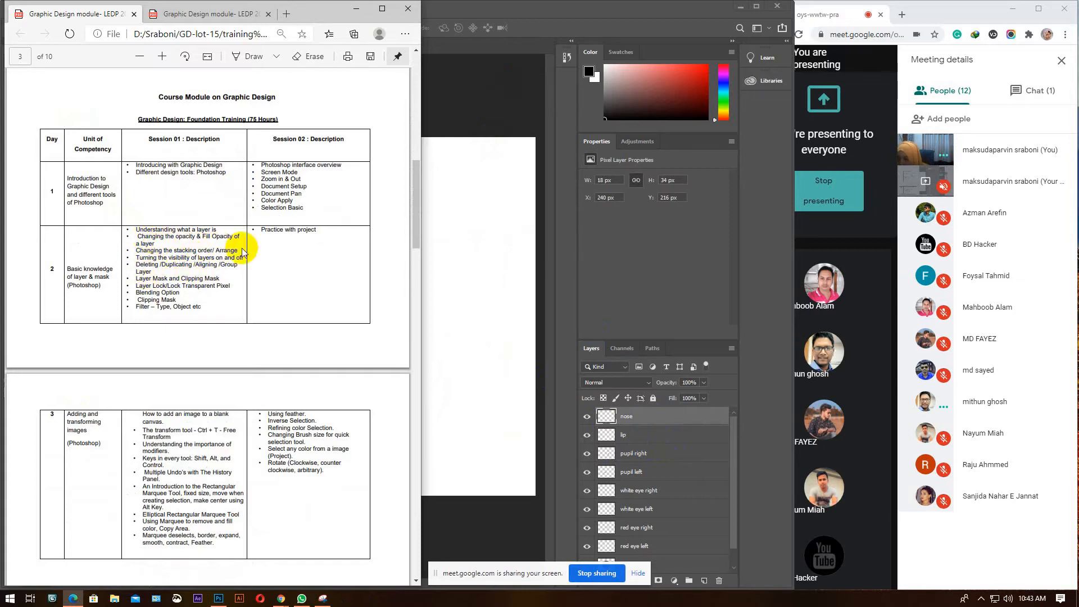
left_click(356, 8)
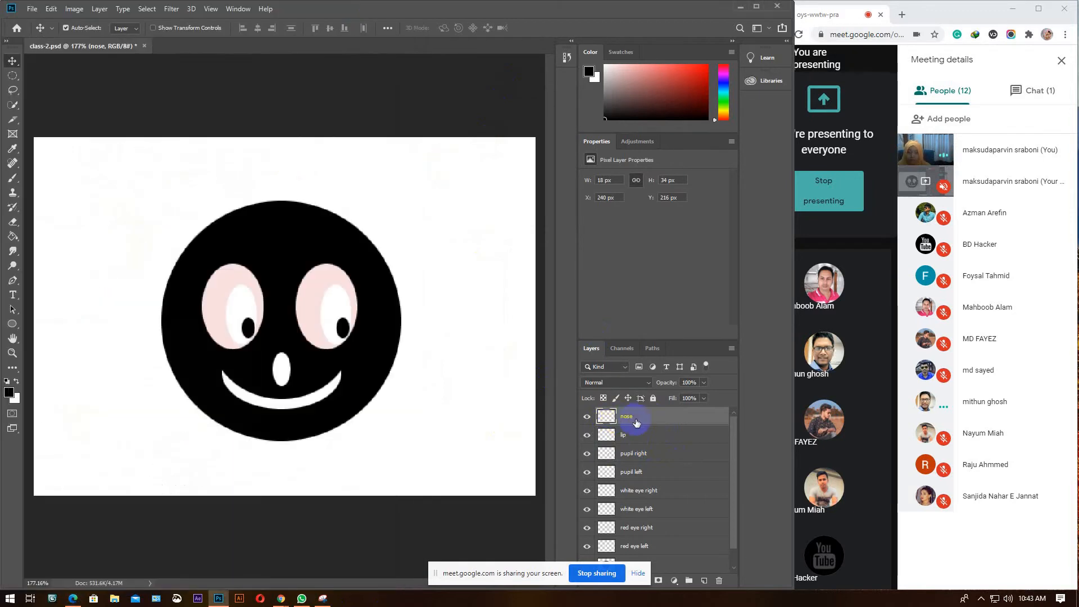
left_click(73, 598)
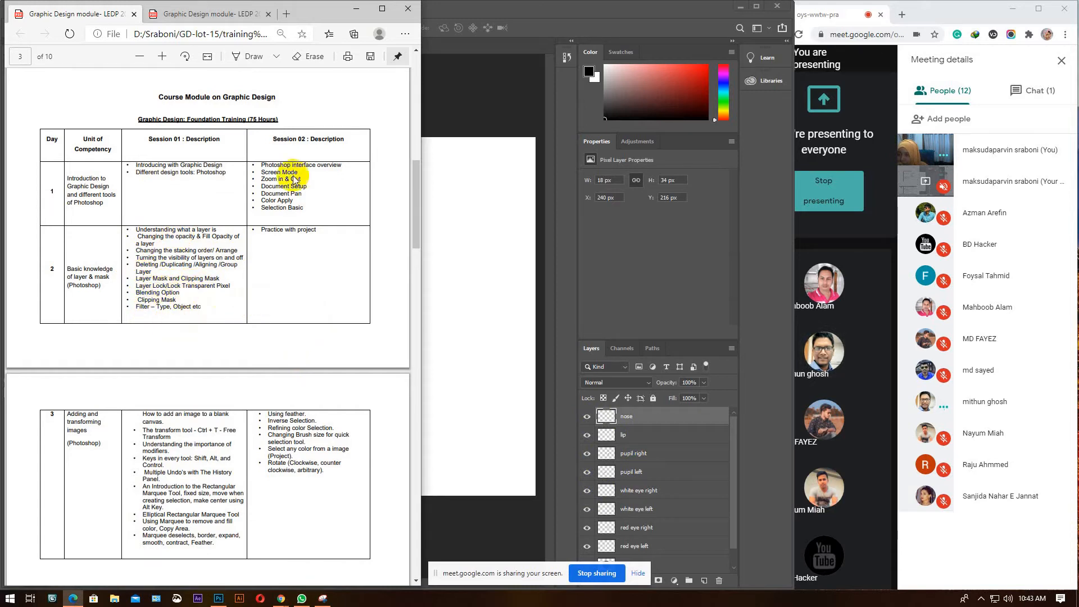
left_click(358, 8)
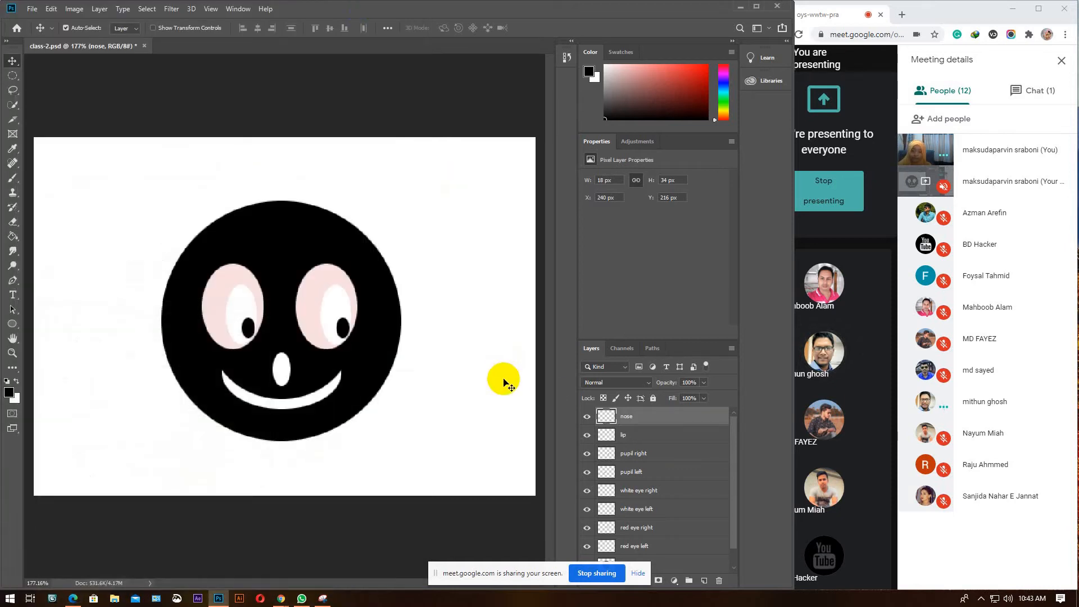
left_click(673, 417)
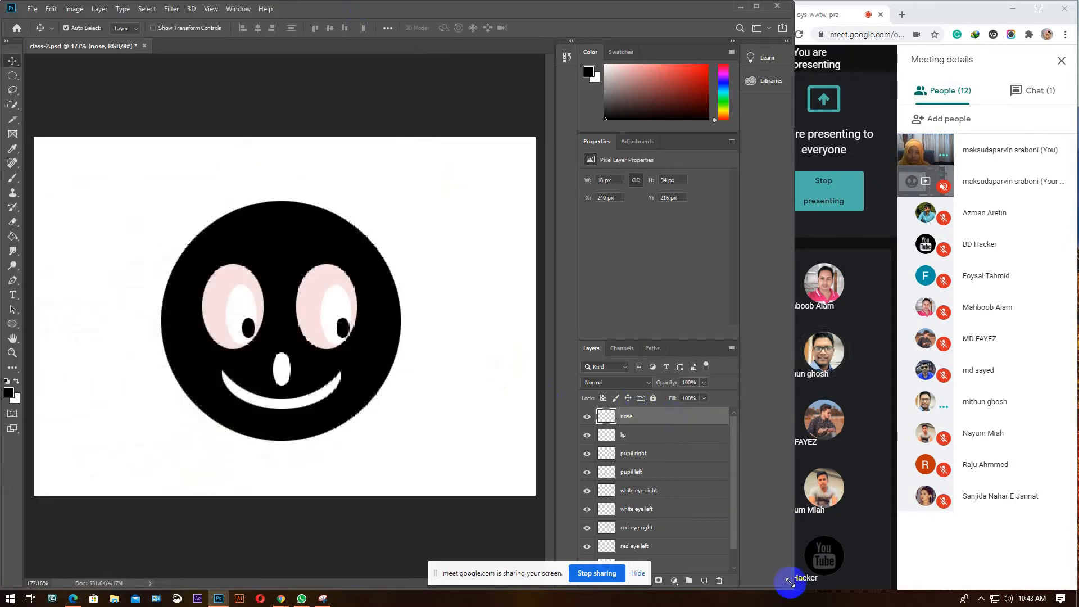
mouse_move(792, 587)
left_mouse_down()
mouse_move(786, 559)
mouse_move(811, 590)
left_mouse_up()
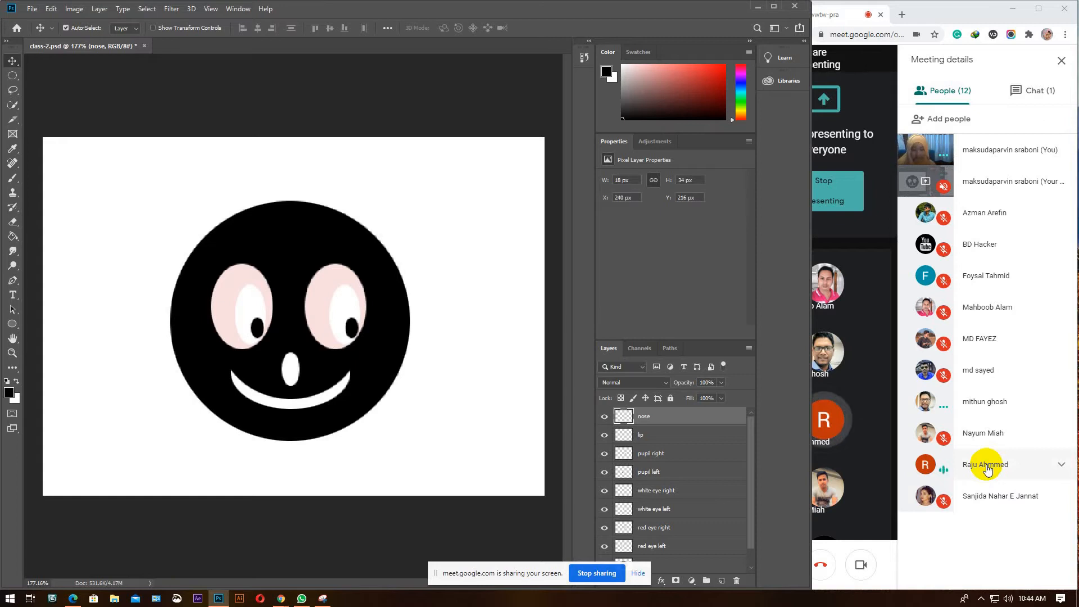
Look over the WhatsApp chat list, and open the chat of the Google Meet meeting
left_click(302, 599)
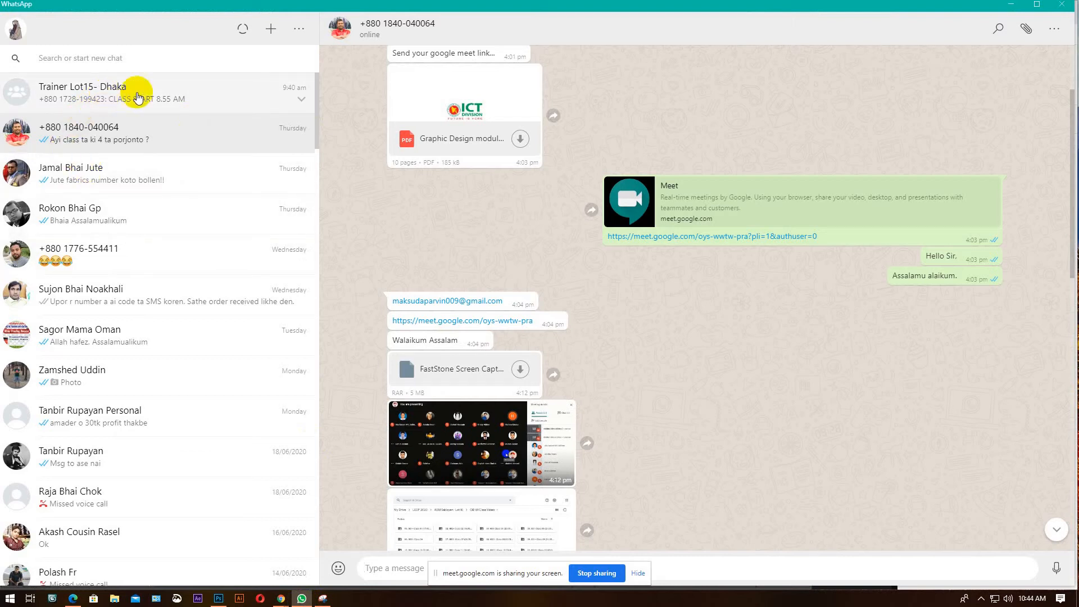
left_click(1015, 7)
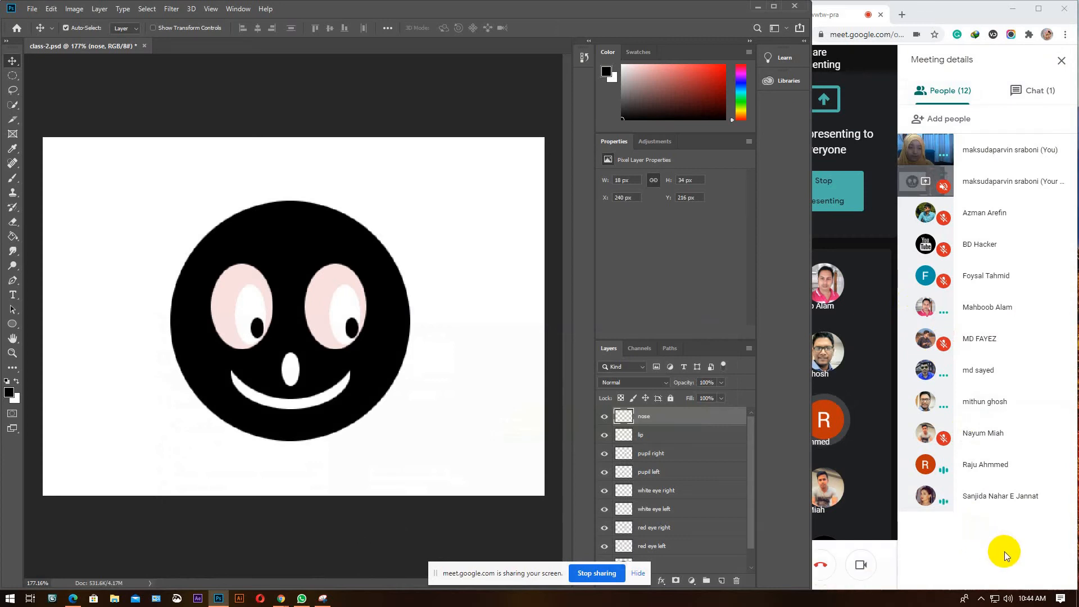
left_click(1037, 90)
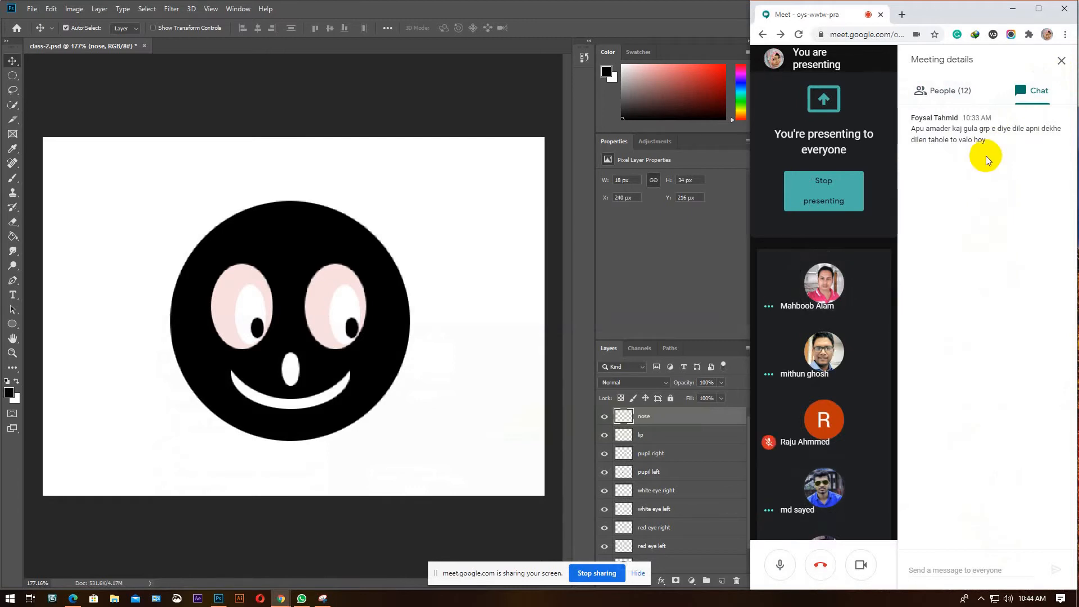
Send the phone number to everyone in the meeting chat, and show the meeting full-screen without the chat
left_click(959, 574)
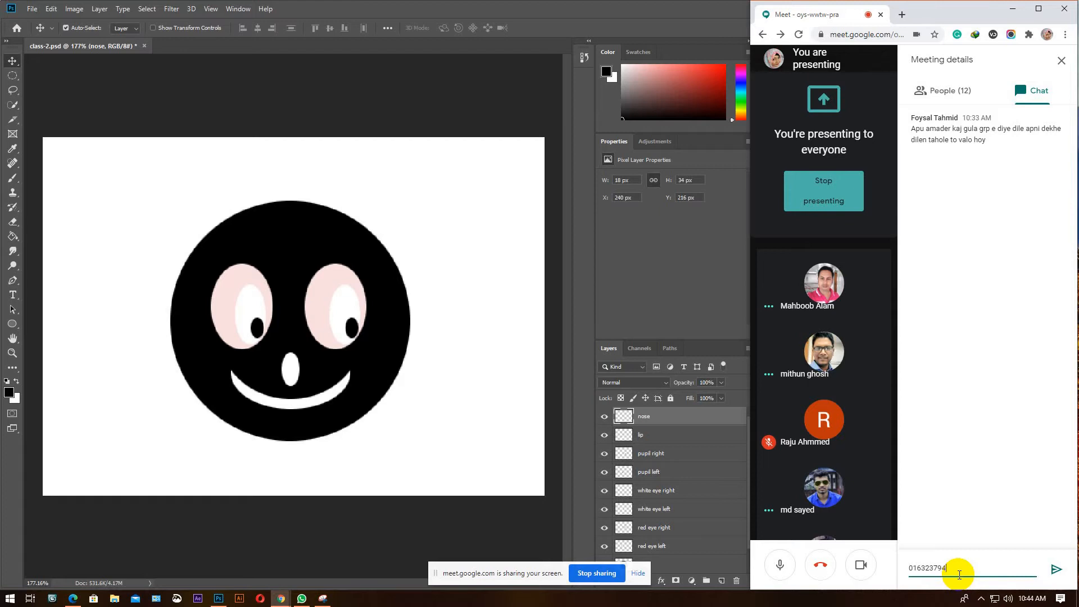
key("Return")
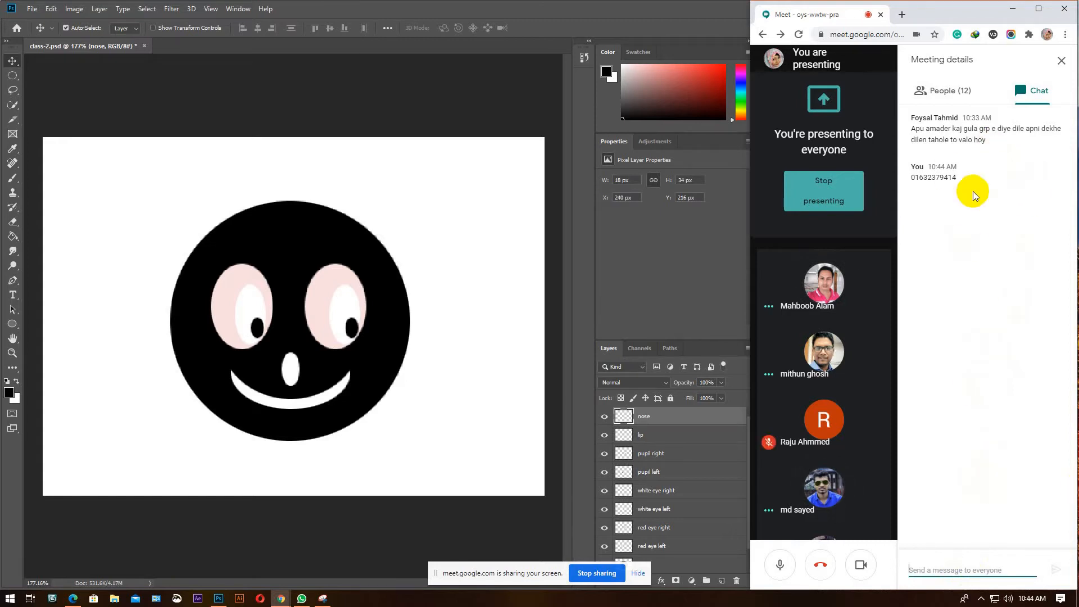
left_click(1040, 10)
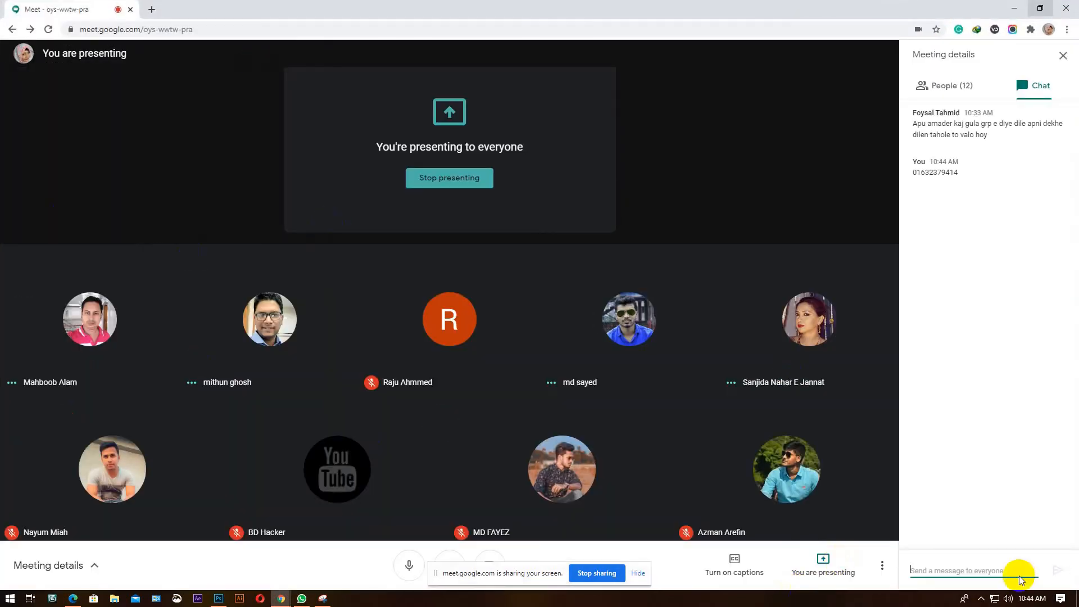
left_click(1062, 55)
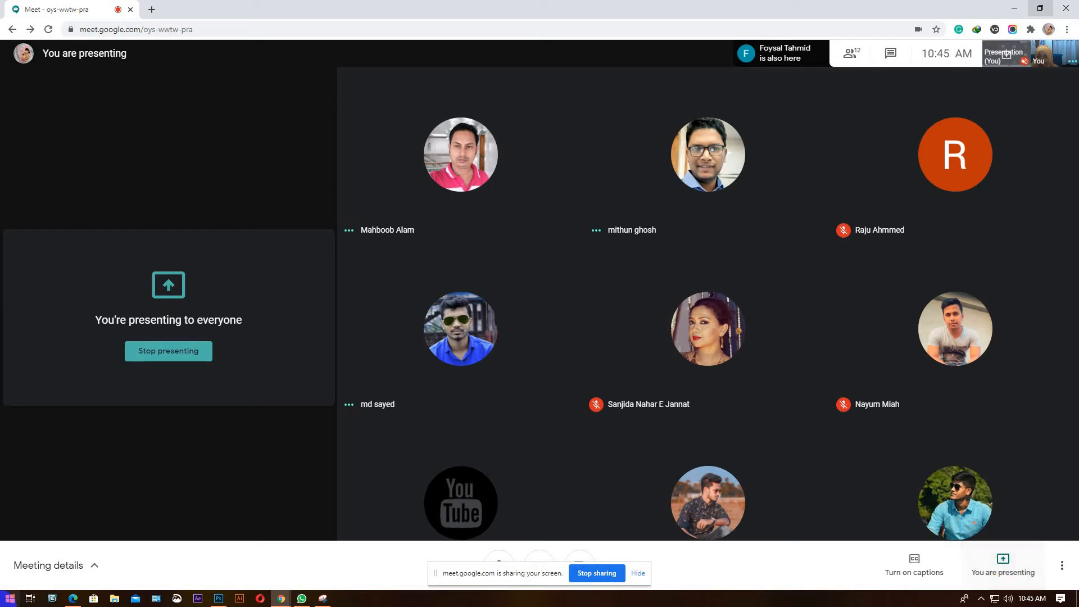
Hide the screen-sharing notice covering the call controls, and switch the microphone off and back on
left_click(9, 600)
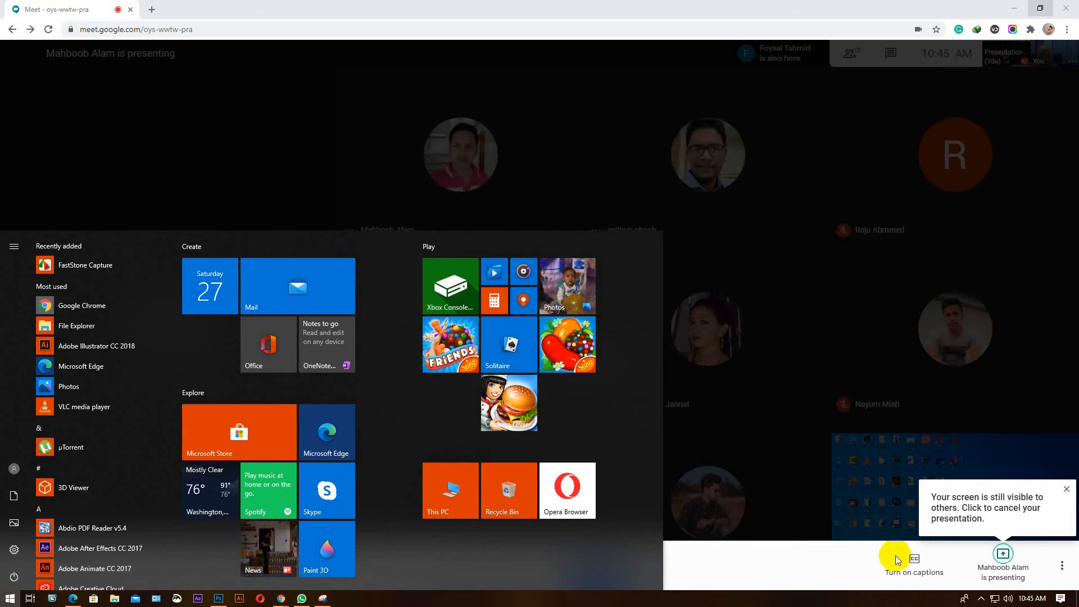
left_click(734, 571)
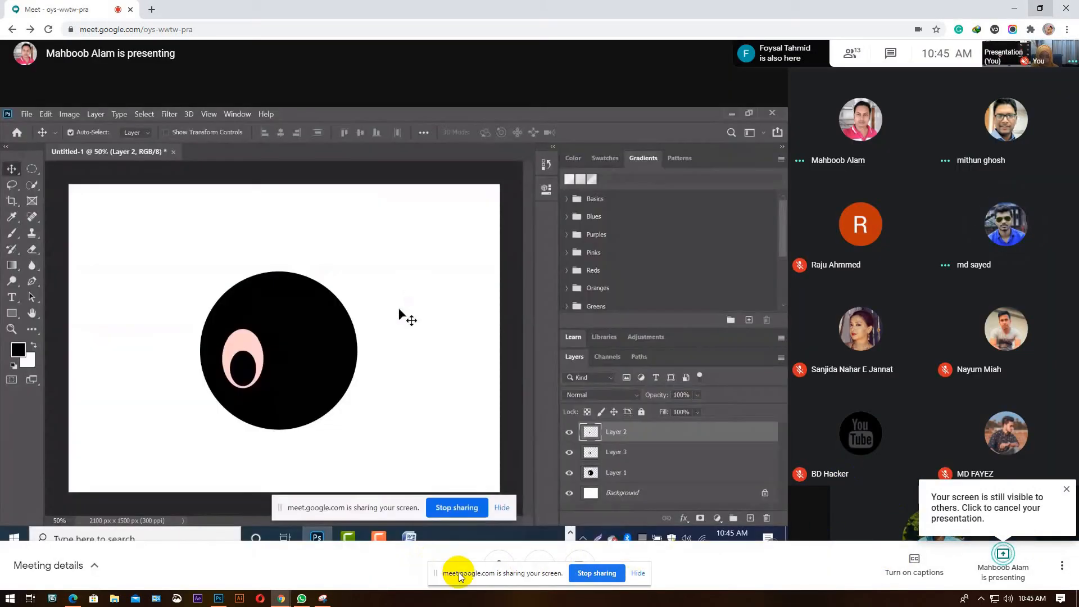
left_click(639, 573)
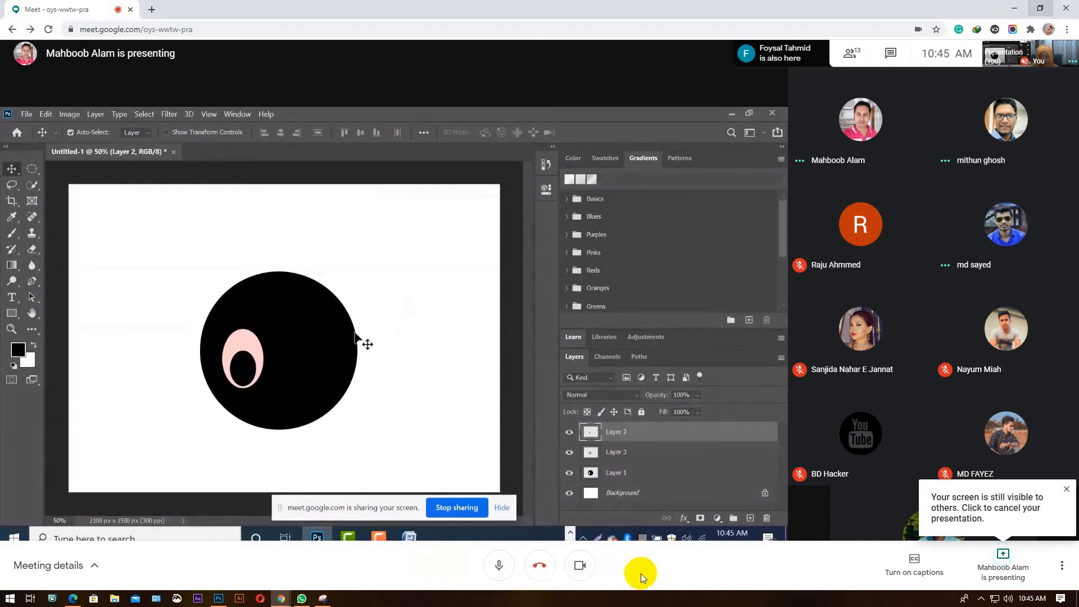
left_click(496, 567)
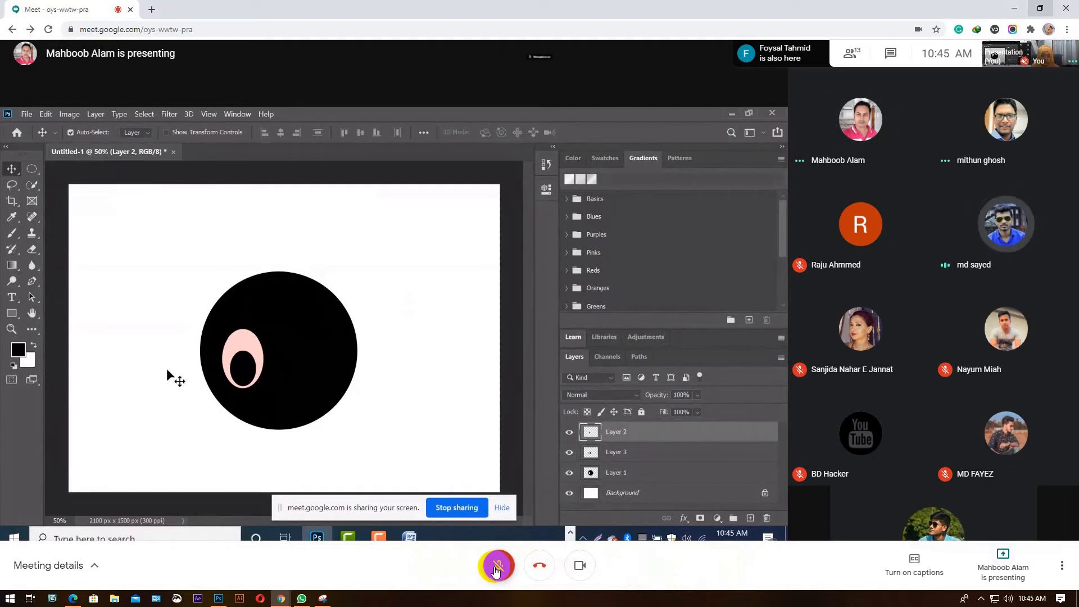
left_click(497, 567)
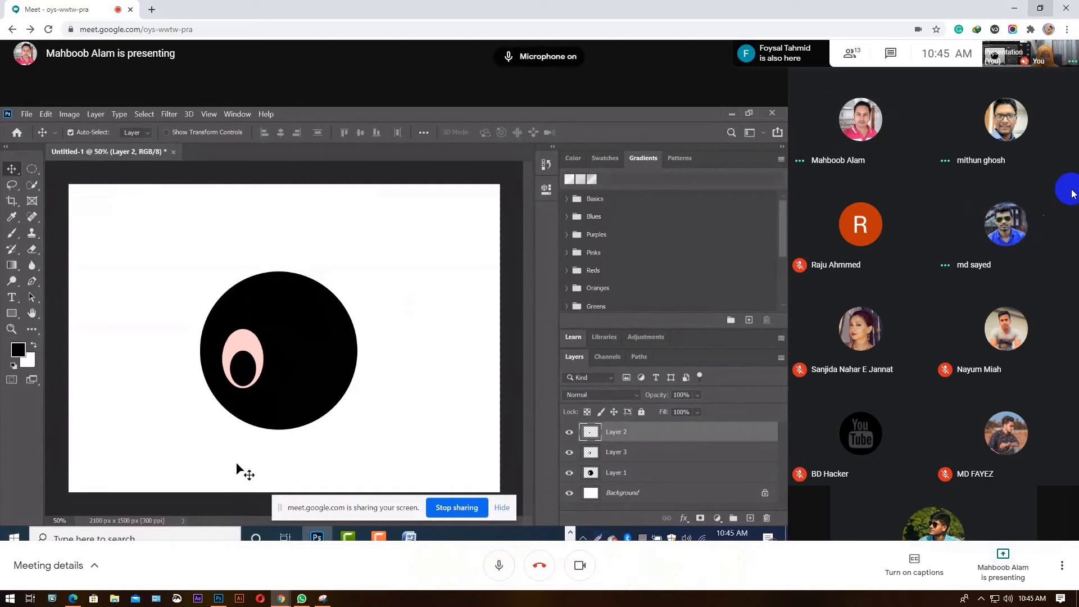
Capture a selected-area screenshot of the meeting page with the participant's shared Photoshop canvas, and return to the meeting
left_click(1016, 30)
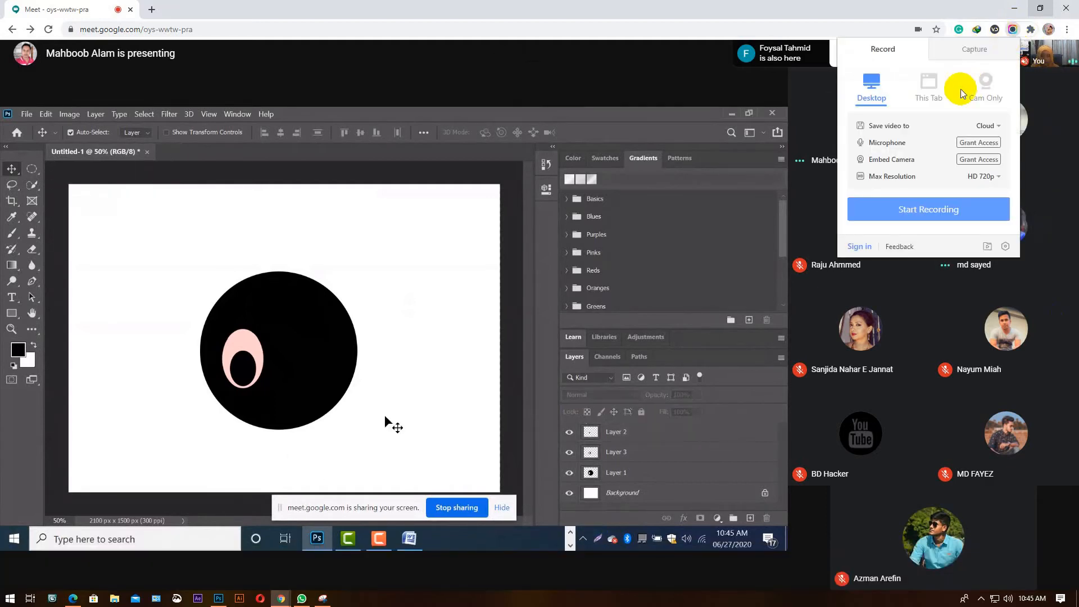
left_click(972, 49)
left_click(954, 107)
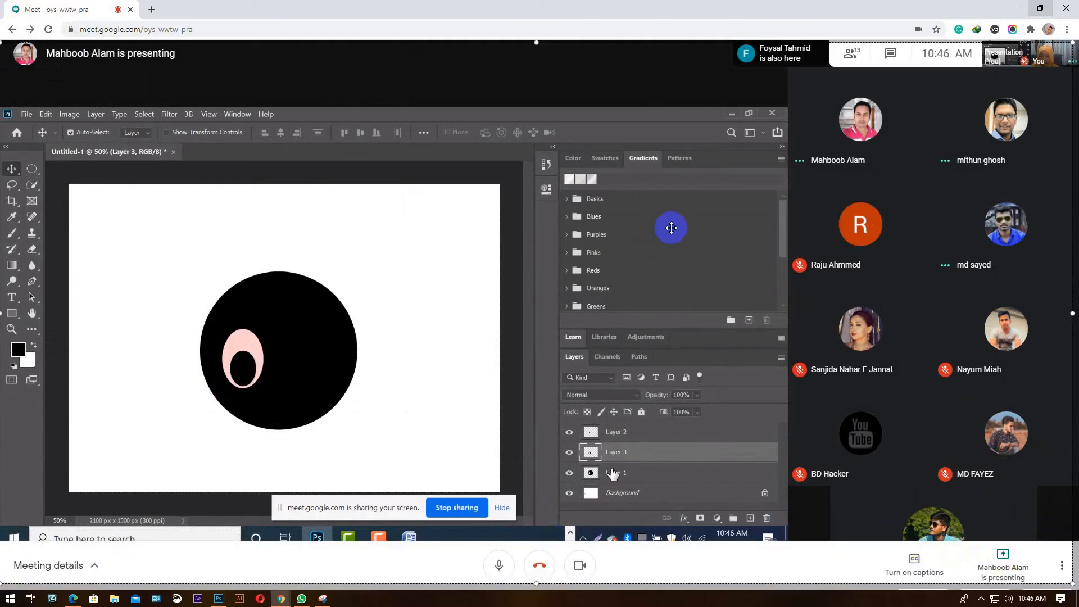
left_click(1045, 589)
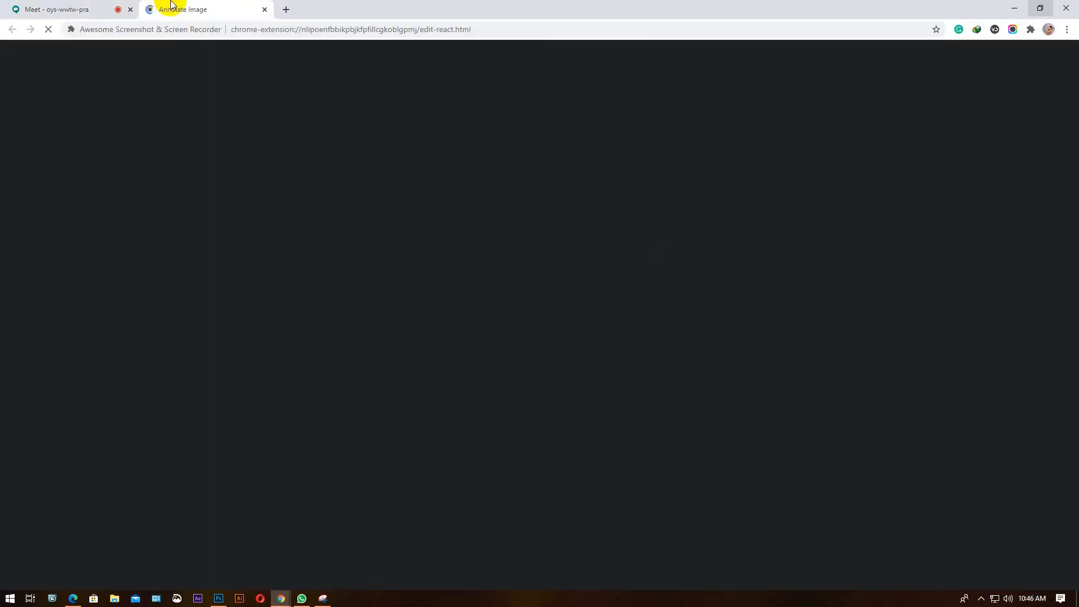
left_click(34, 10)
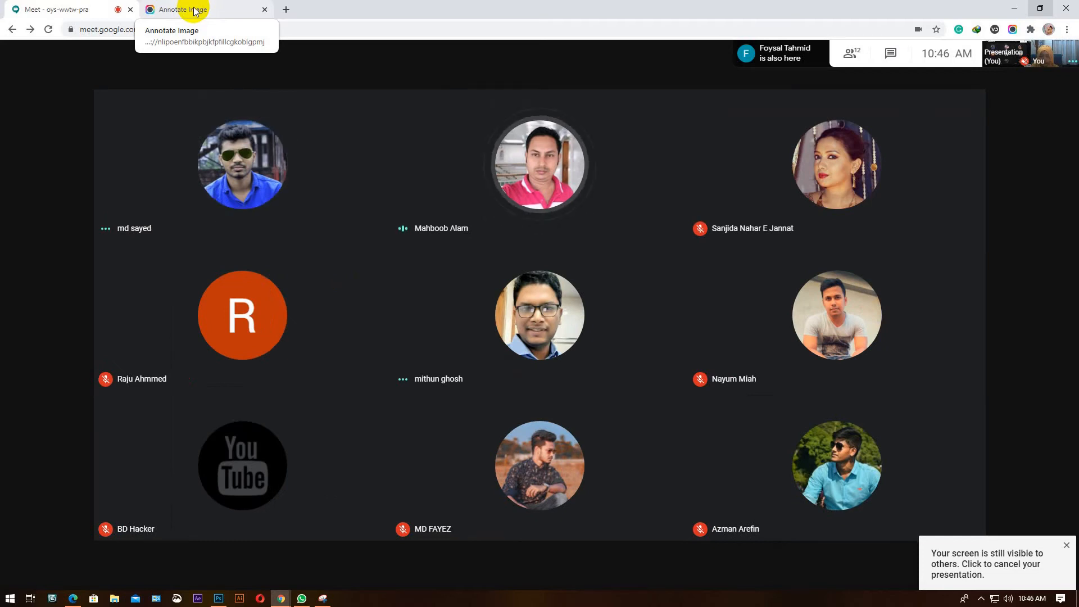
Show the meeting's participant list and resume presenting the screen
left_click(1017, 228)
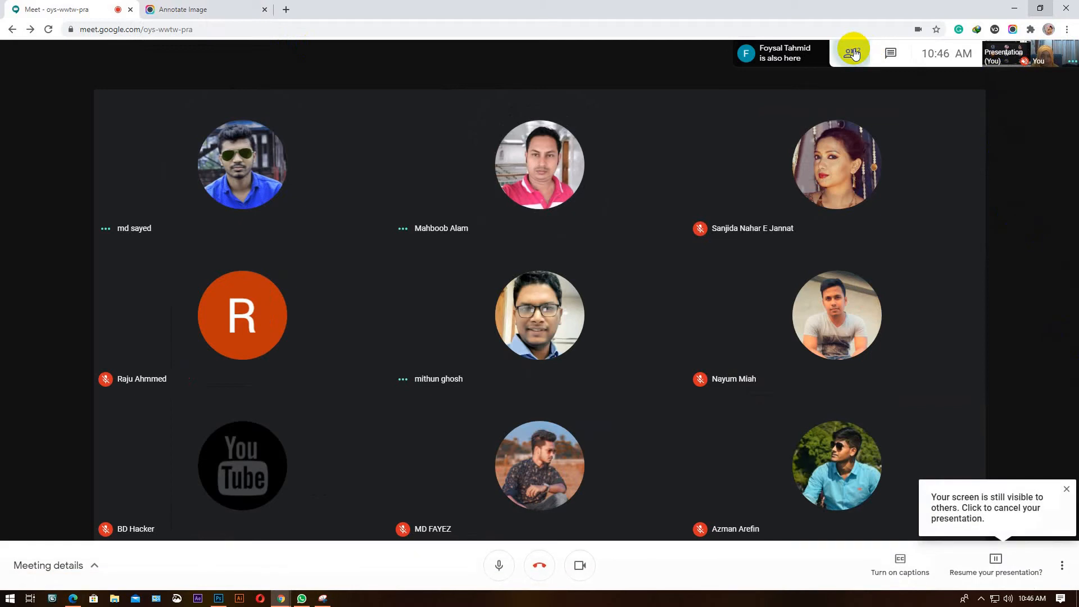
left_click(854, 52)
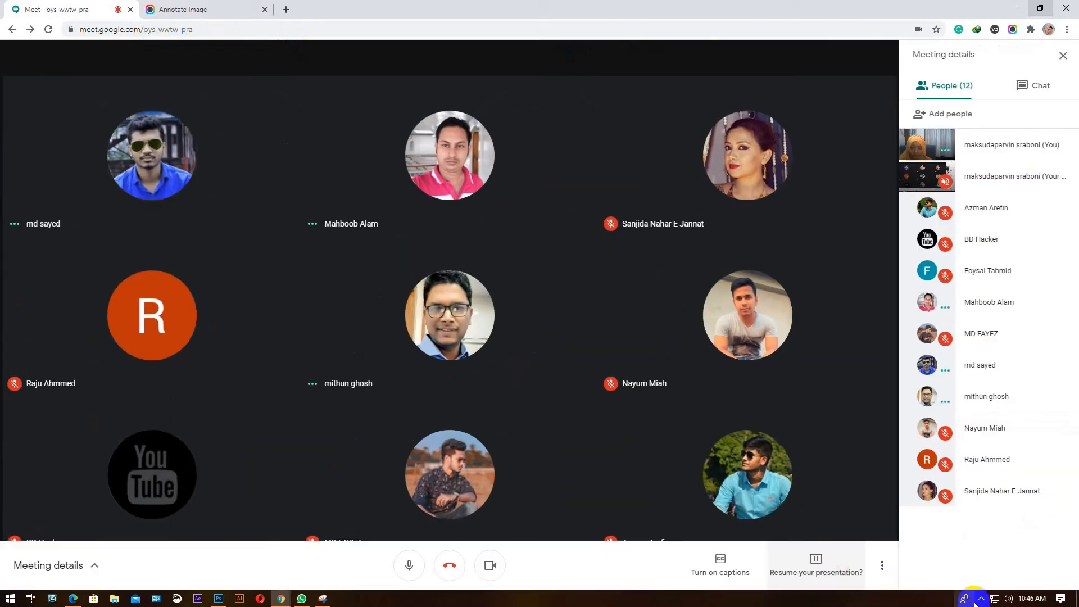
left_click(810, 572)
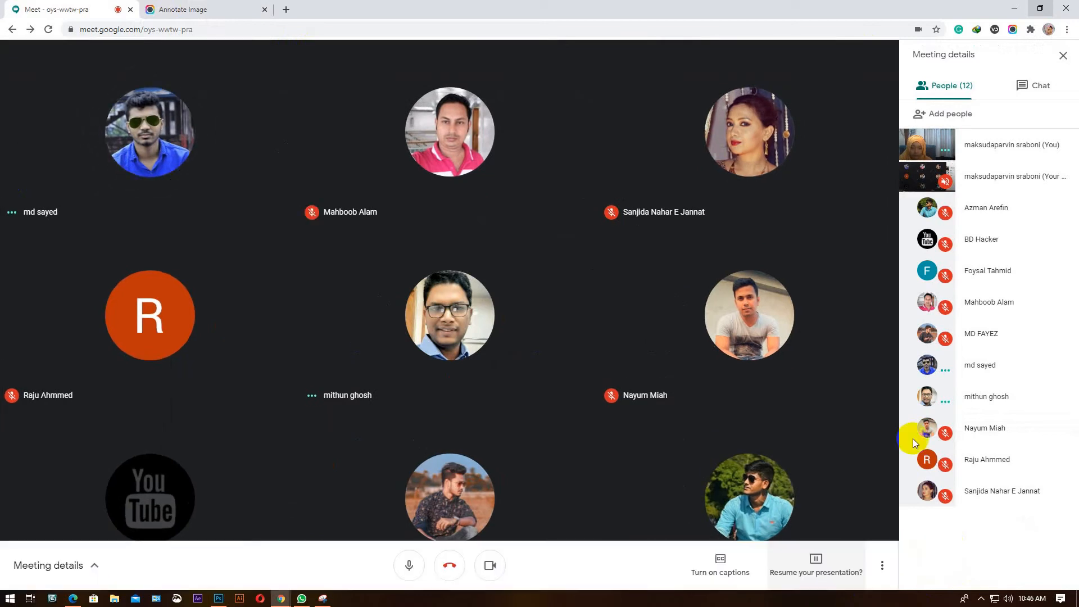
left_click(817, 571)
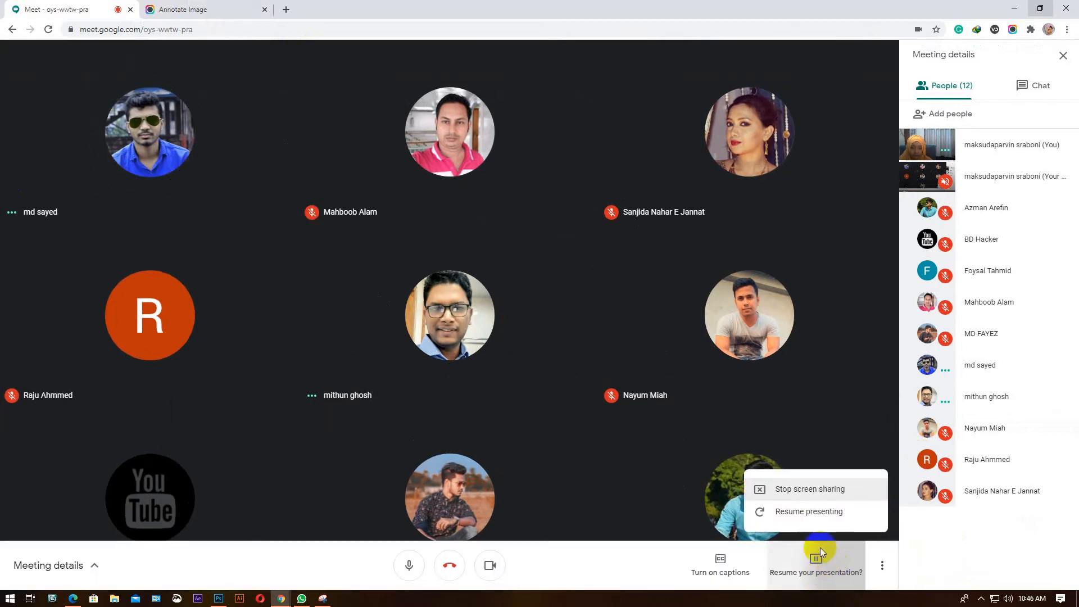
left_click(825, 572)
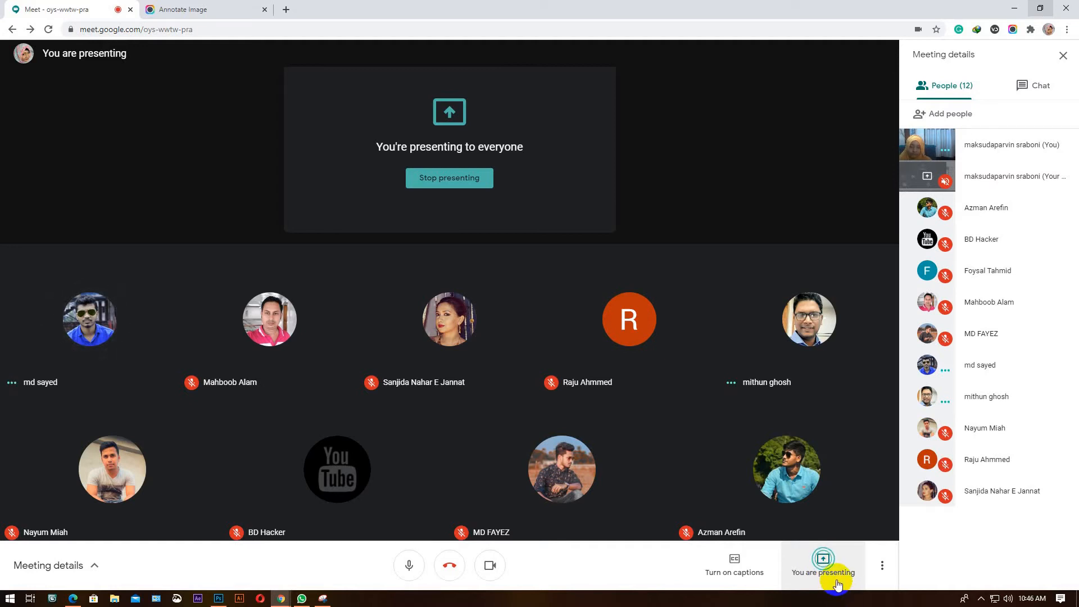
left_click(836, 581)
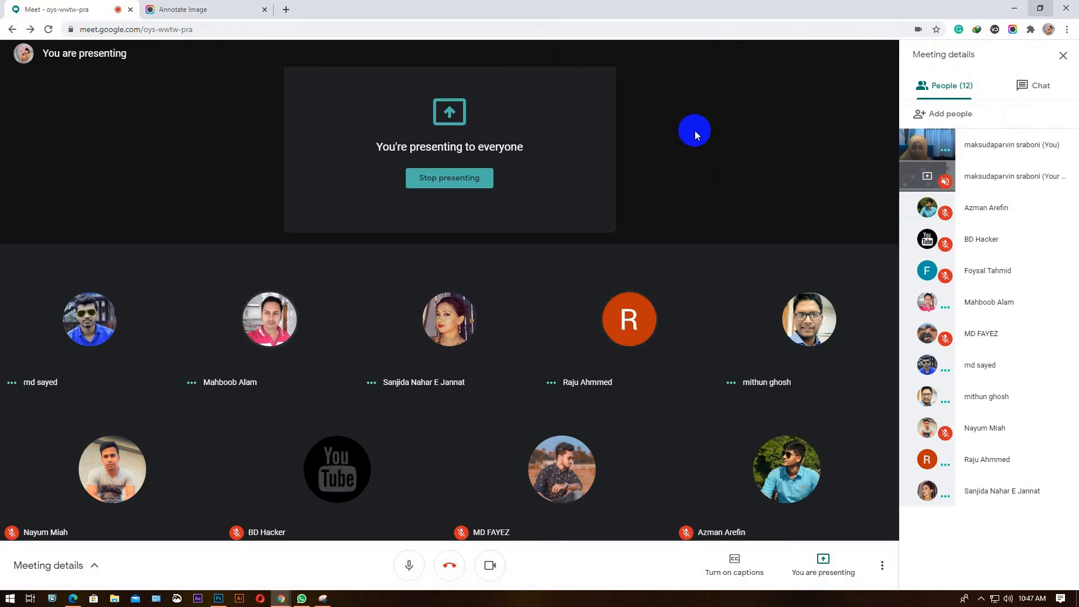
mouse_move(530, 459)
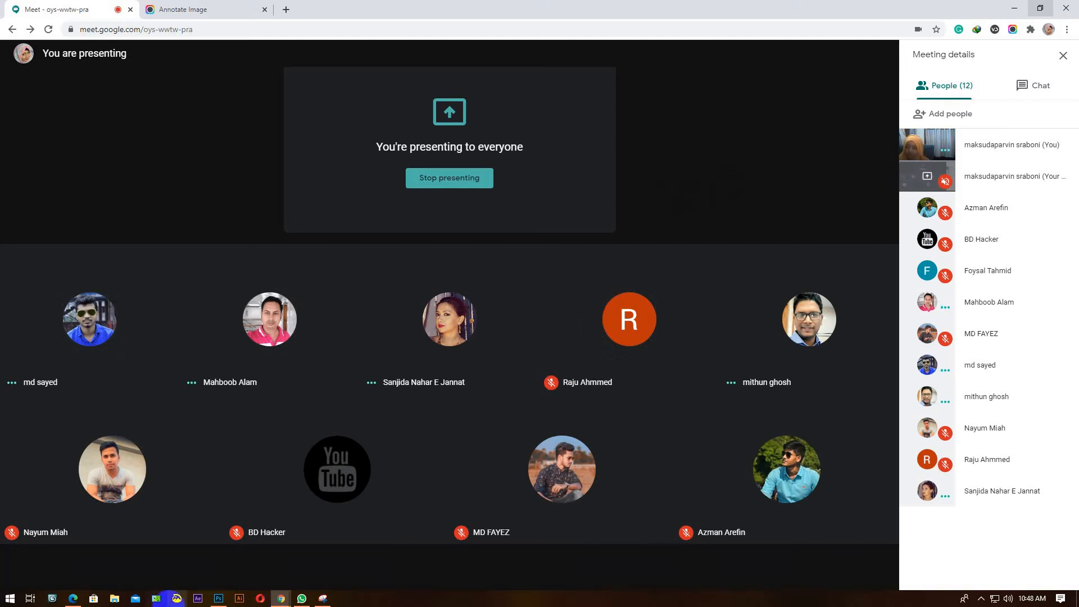
mouse_move(76, 600)
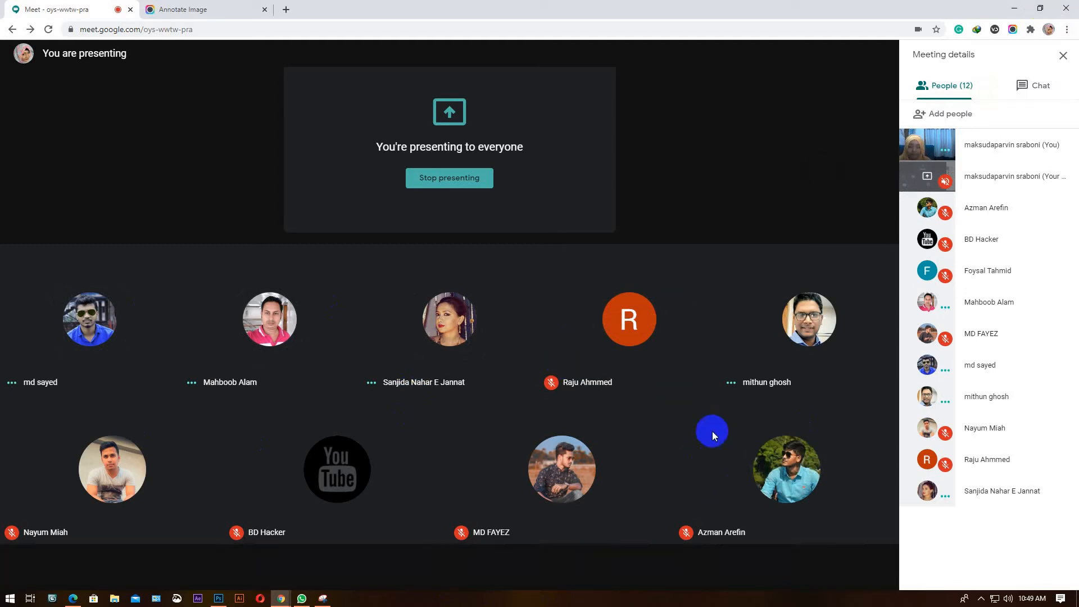
Save the captured screenshot as a PNG image named 4 in the class 02 folder, and close the annotation page
left_click(204, 18)
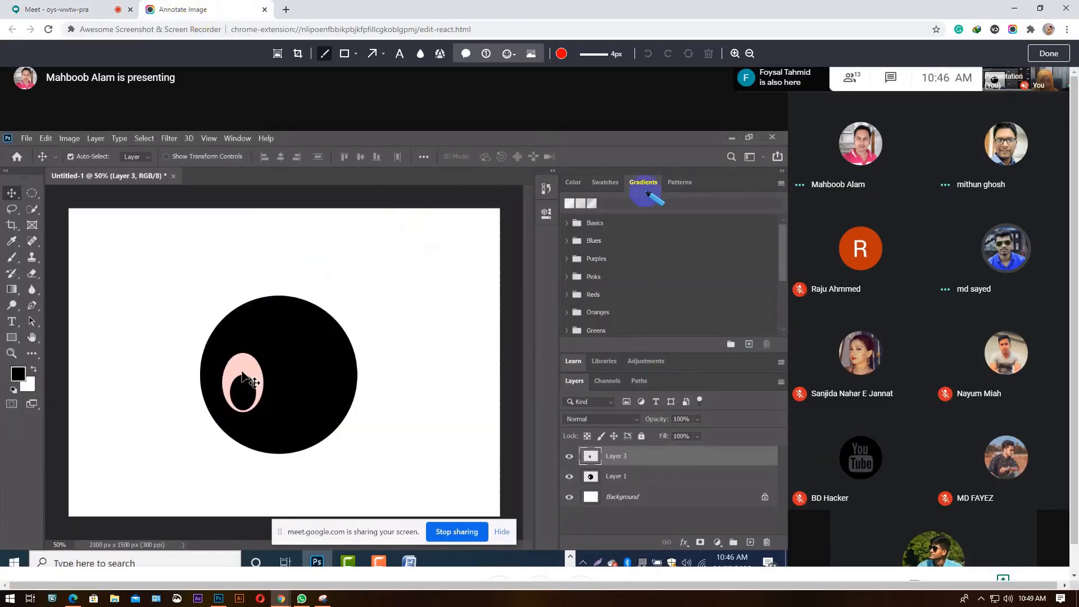
left_click(1047, 54)
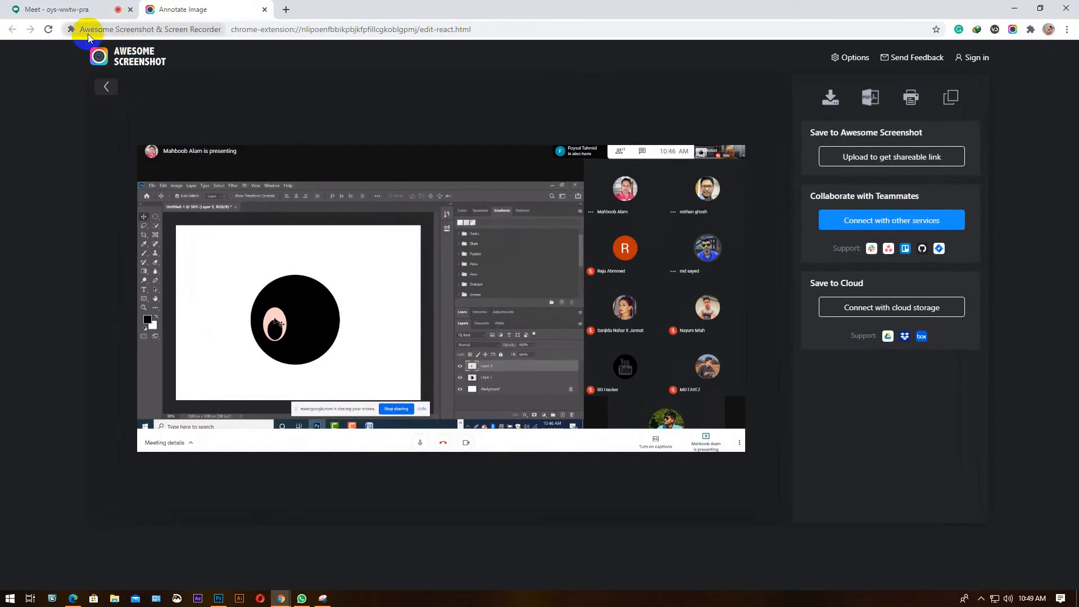
right_click(355, 205)
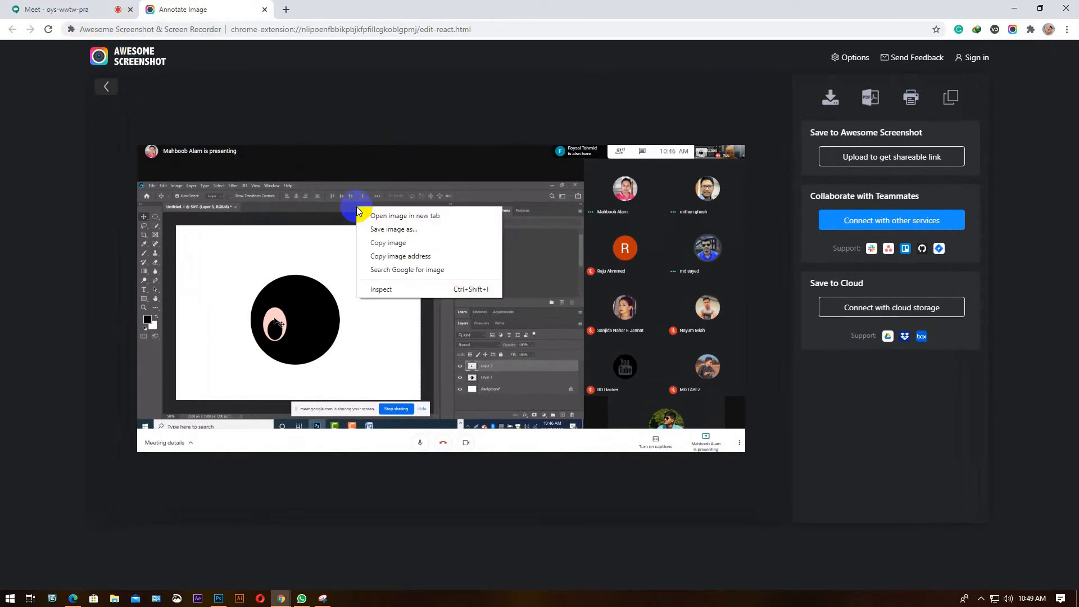
left_click(408, 231)
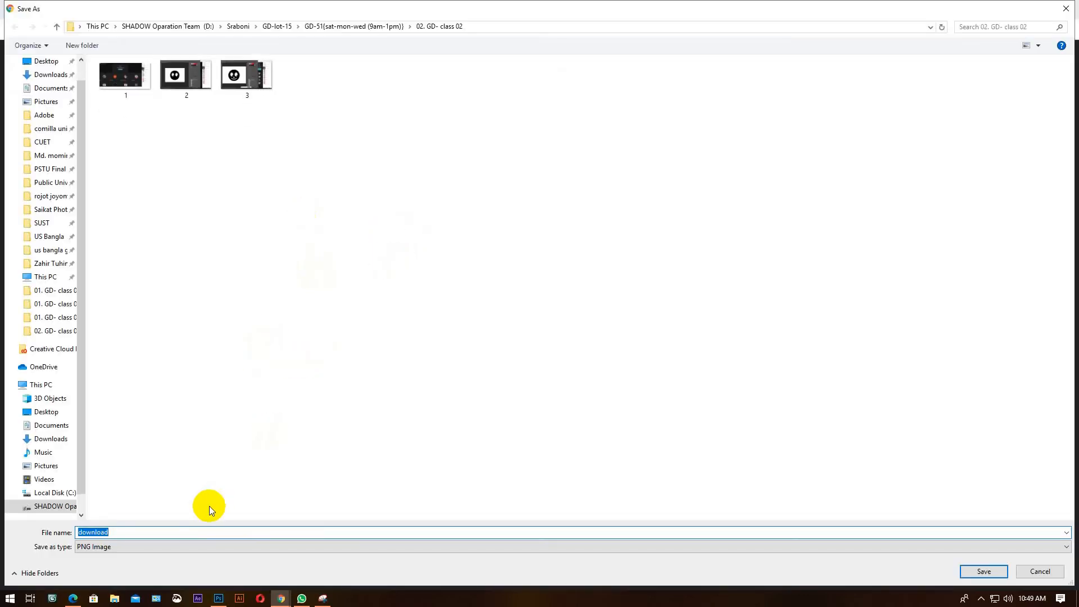
type("4")
key("Return")
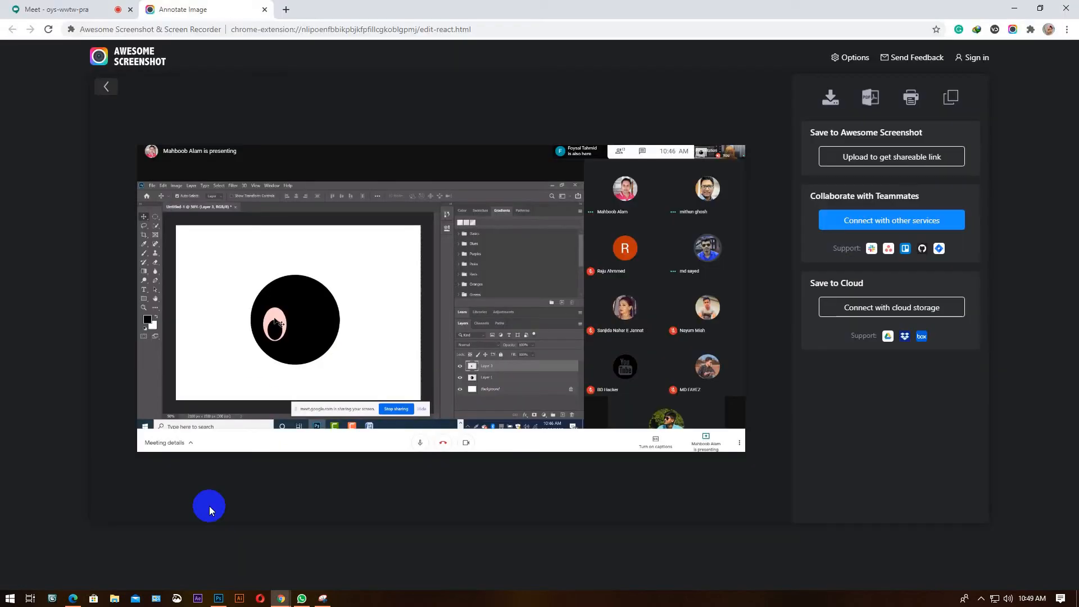
left_click(265, 9)
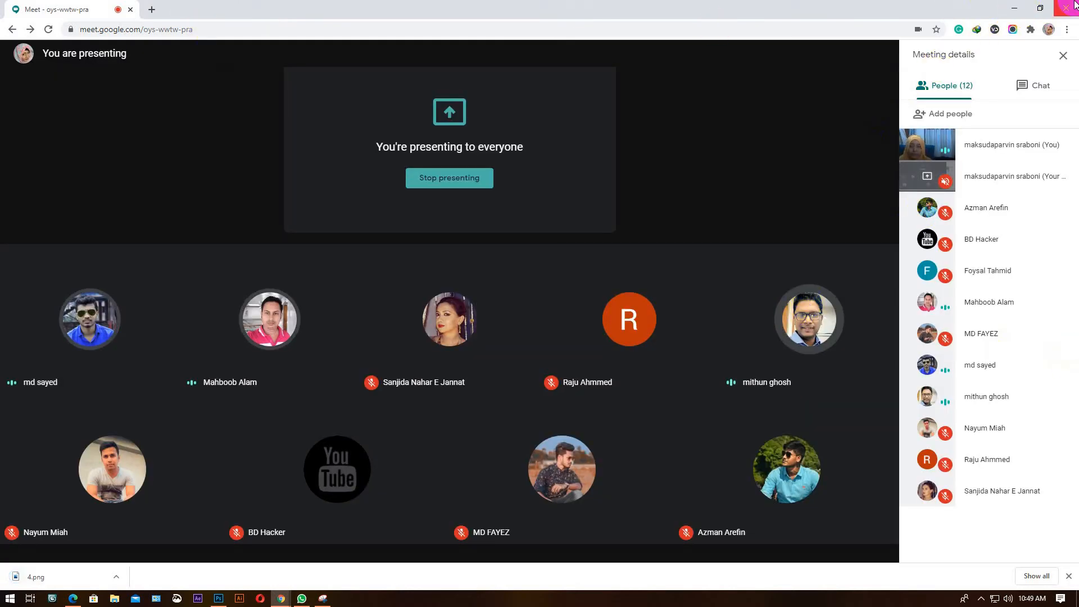
Restore the meeting window to a smaller size and narrow it to sit beside the cartoon face and layers in Photoshop
left_click(1040, 8)
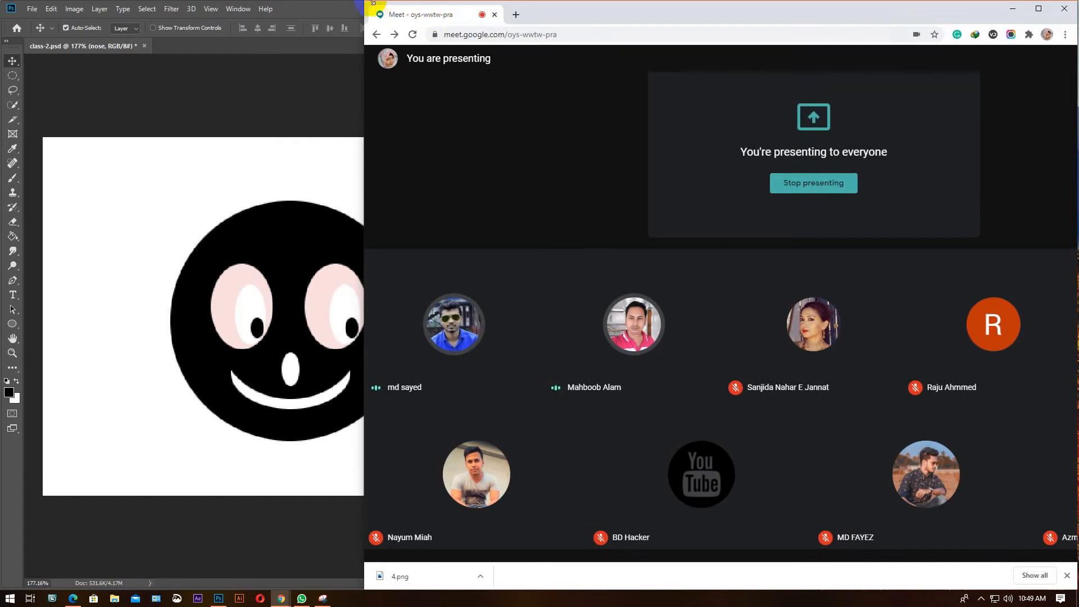
left_click_drag(373, 2, 771, 3)
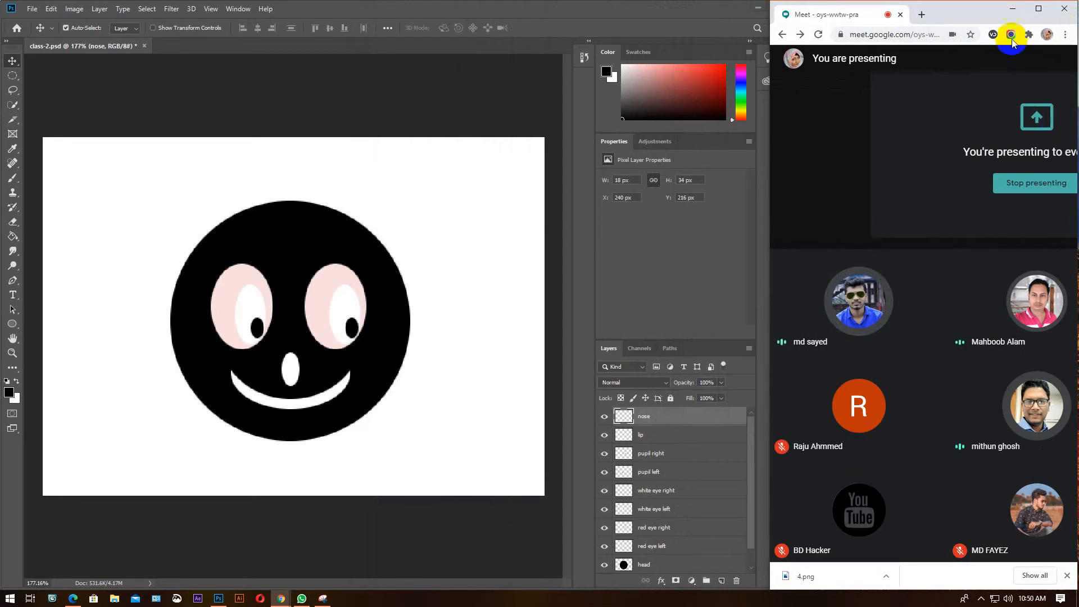
left_click(983, 82)
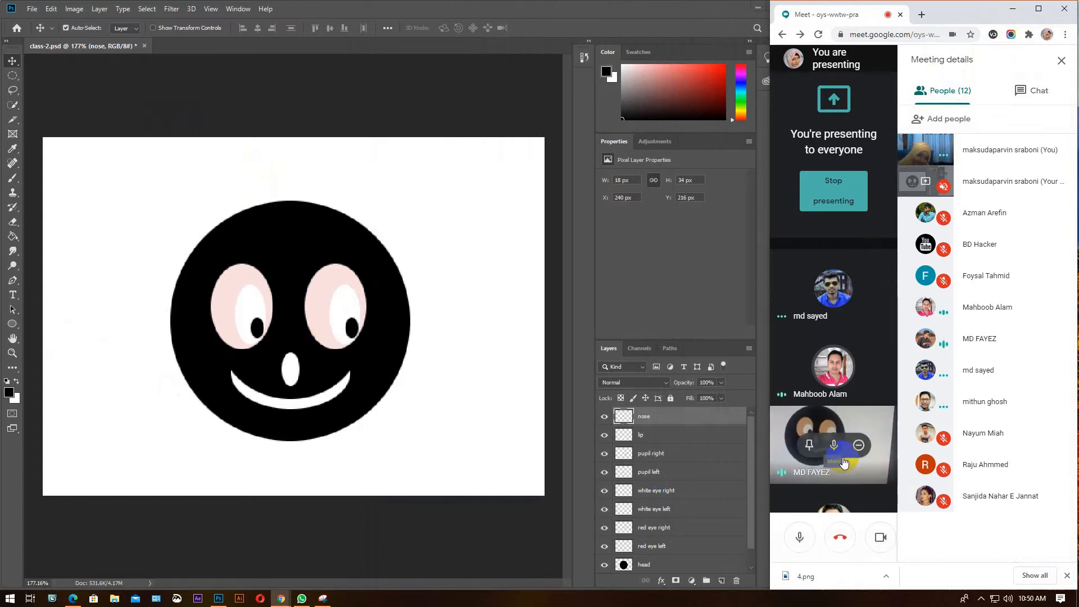
Maximize the meeting window and capture a selected-area screenshot covering the participant tiles, including the filmed cartoon face, and the participant list
left_click(1039, 9)
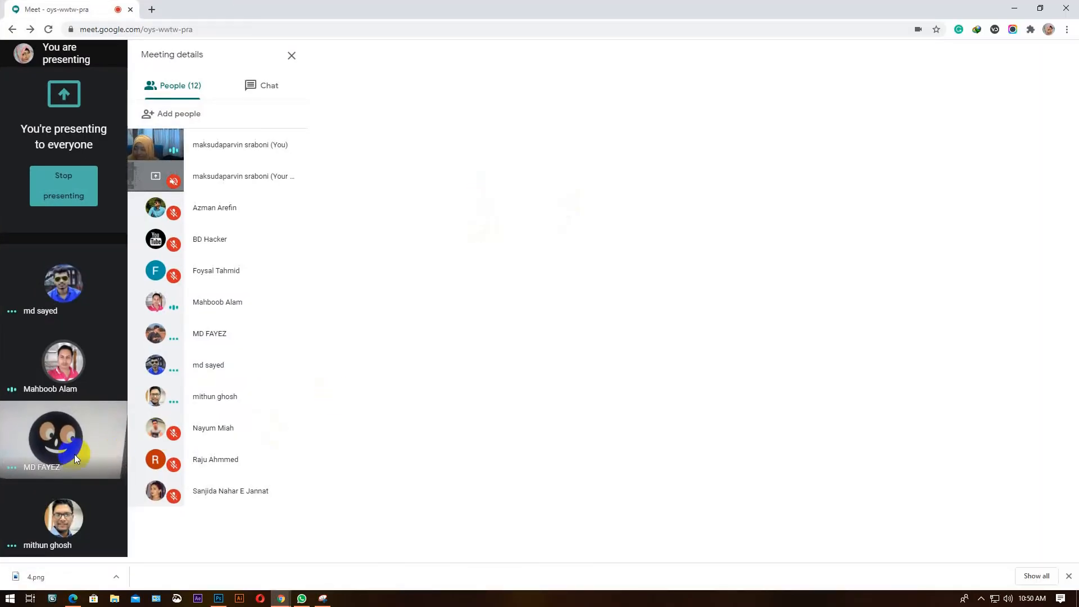
left_click(228, 440)
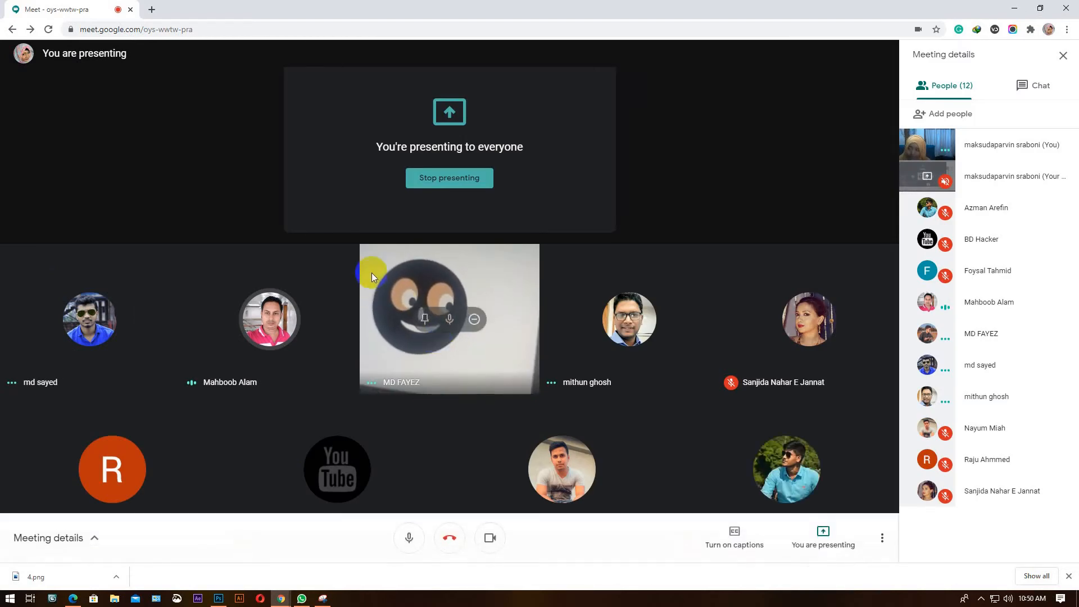
left_click(1012, 31)
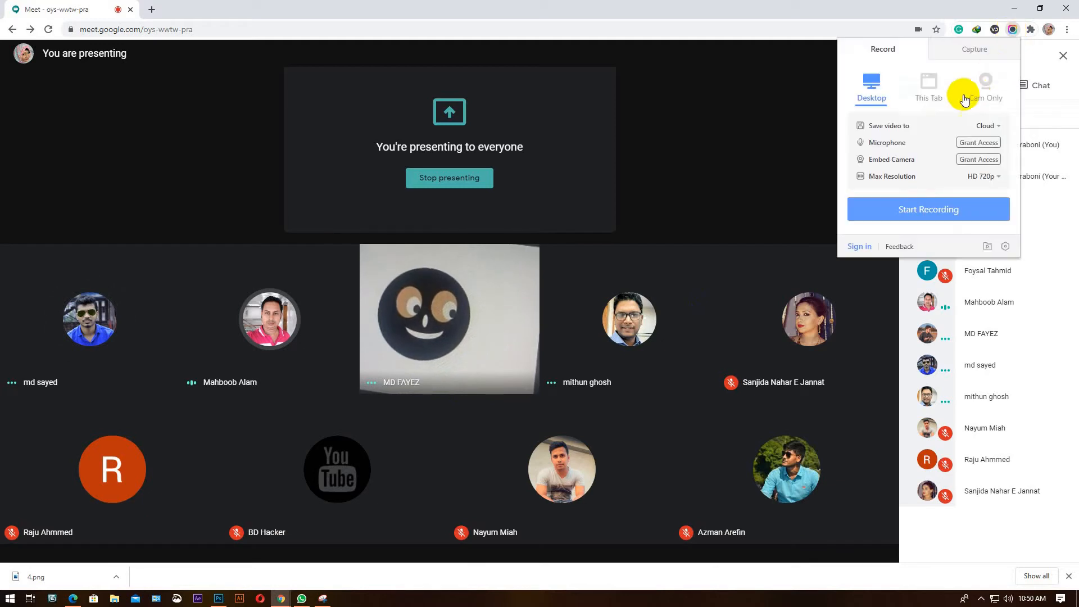
left_click(975, 50)
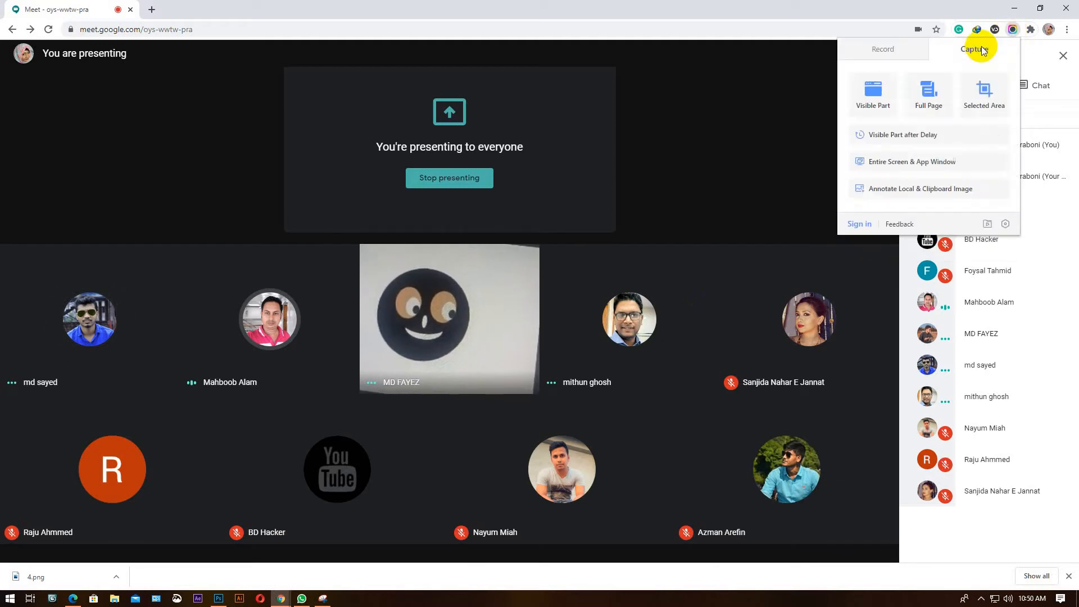
left_click(984, 91)
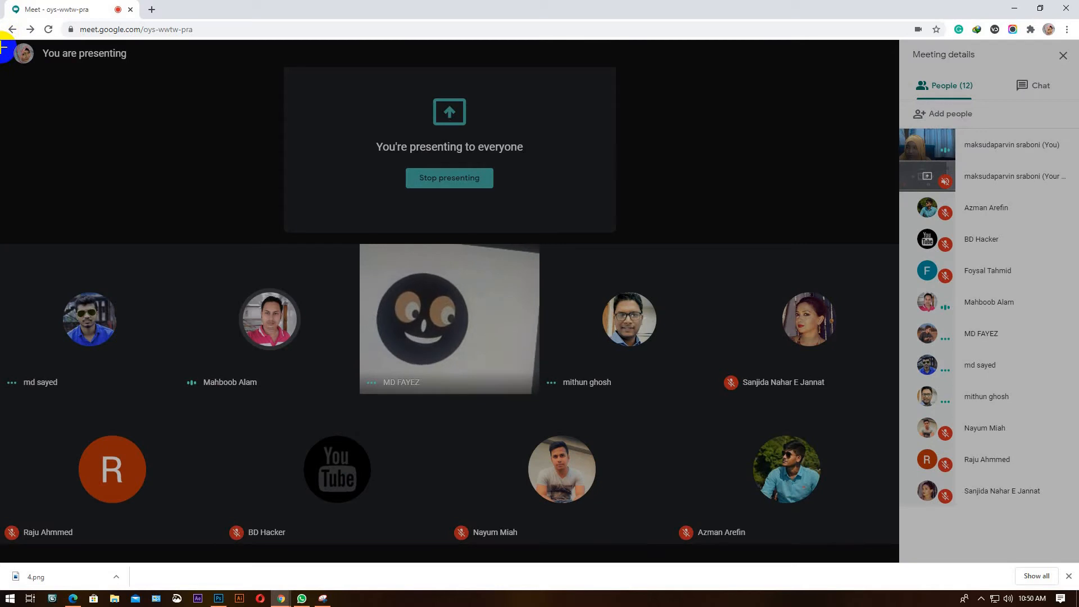
left_click_drag(1, 46, 1068, 546)
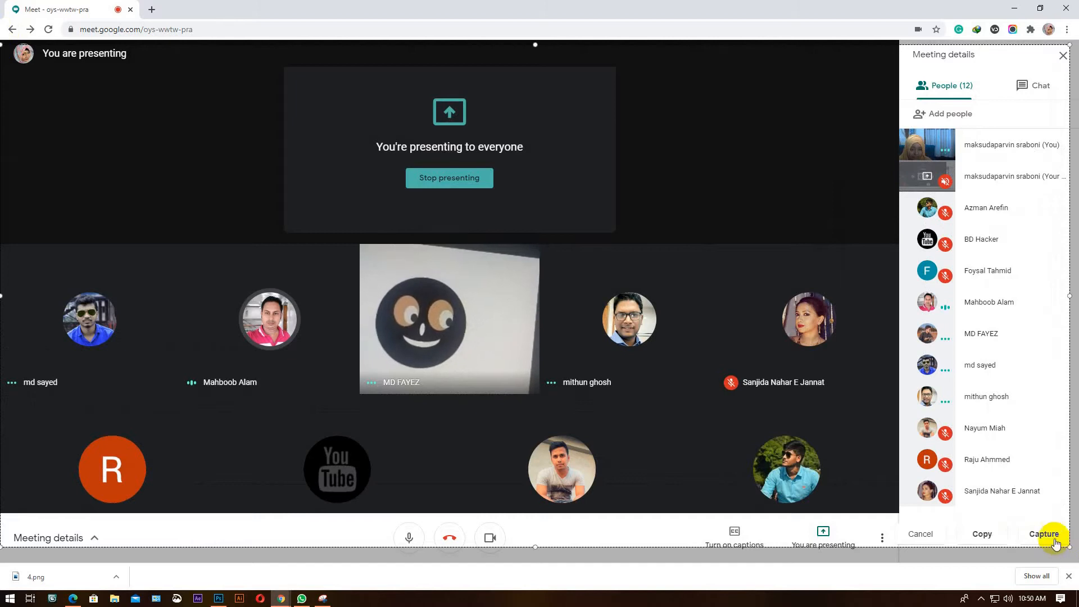
left_click(1046, 531)
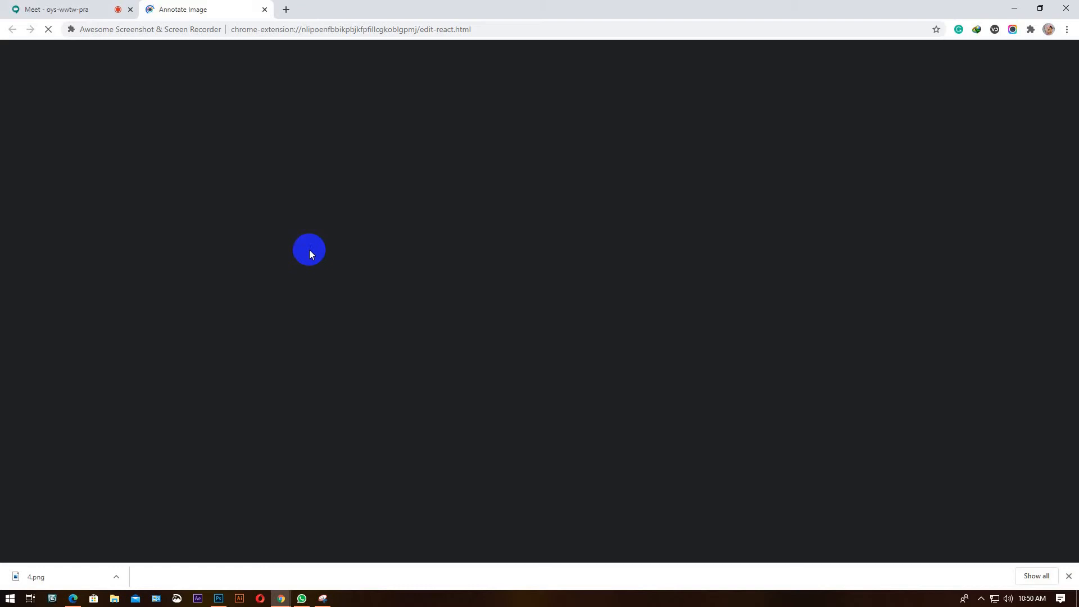
Save the new screenshot as a PNG image named 5 in the class 02 folder, and close the annotation page
left_click(44, 9)
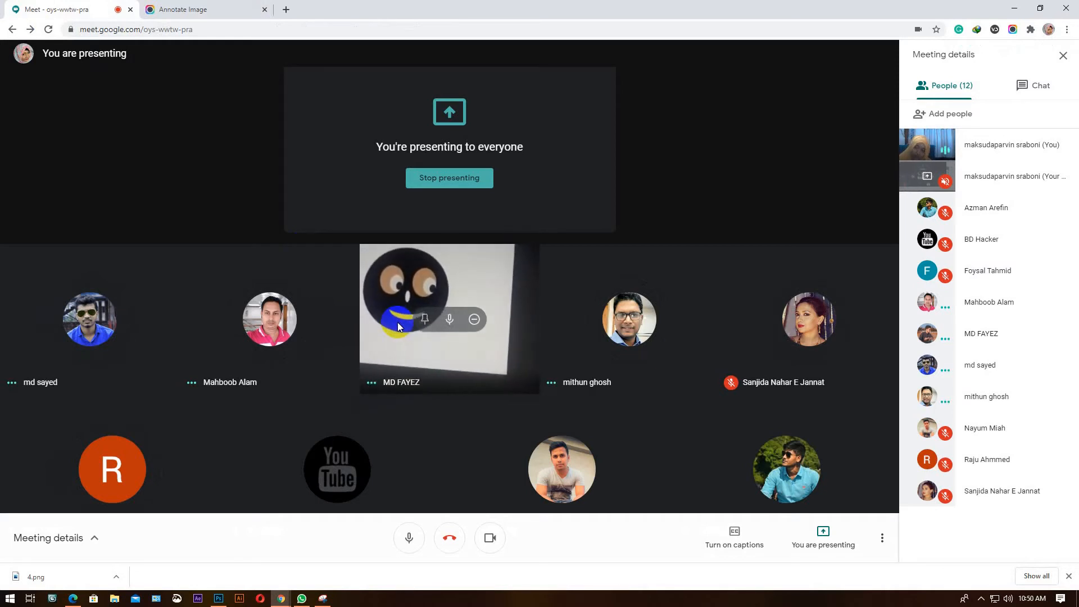
left_click(211, 9)
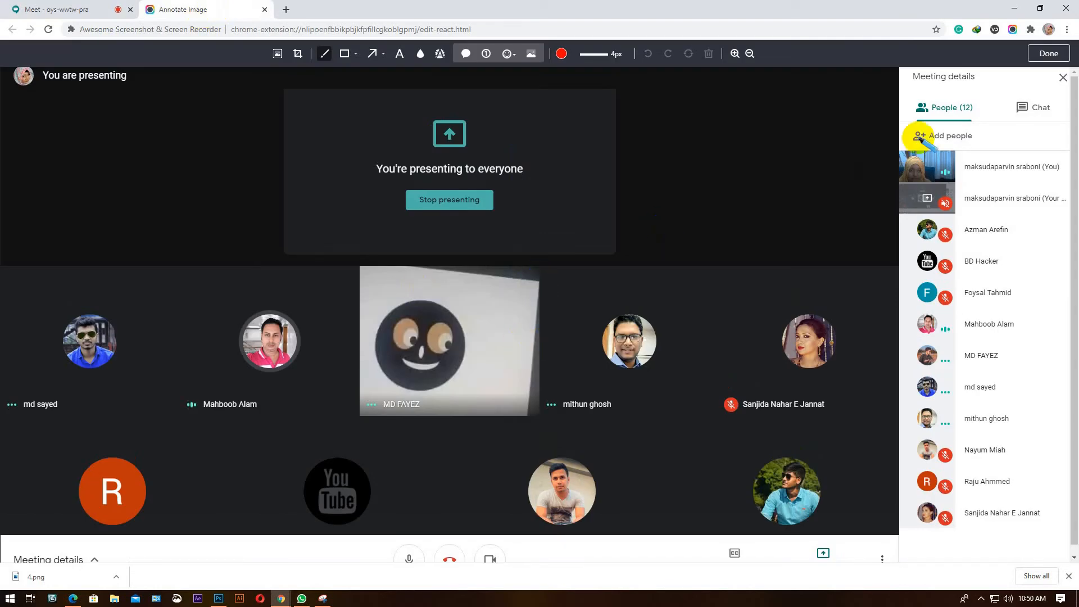
left_click(1047, 54)
right_click(397, 213)
left_click(422, 246)
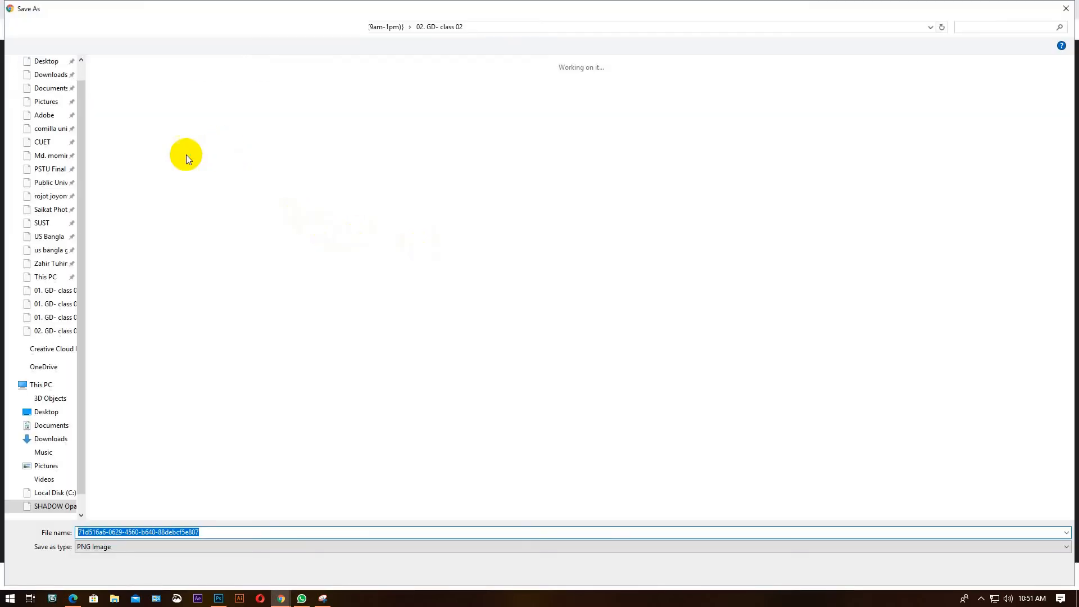
type("5")
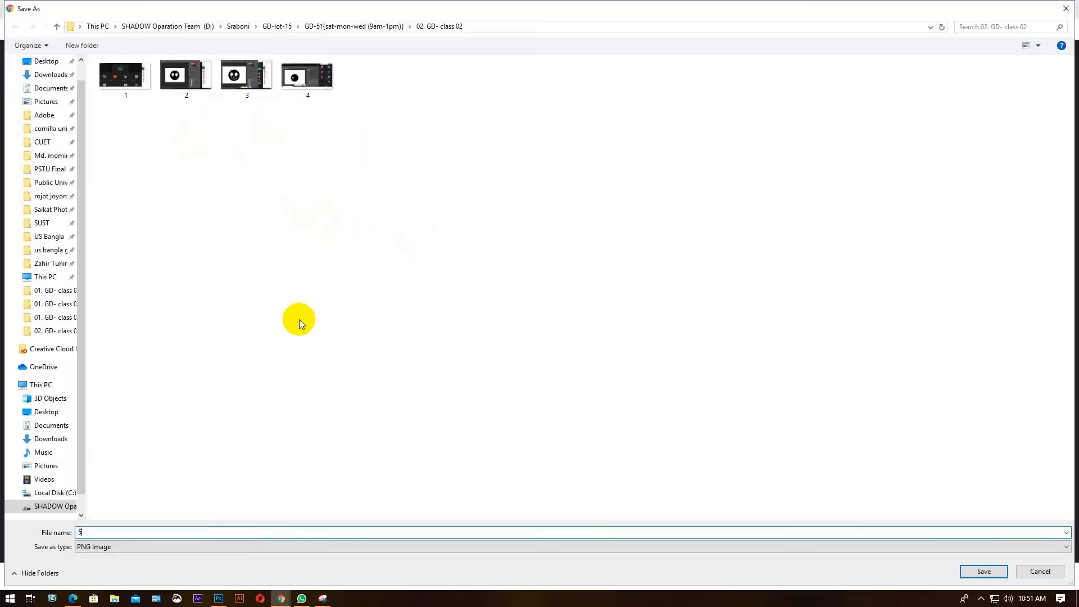
key("Return")
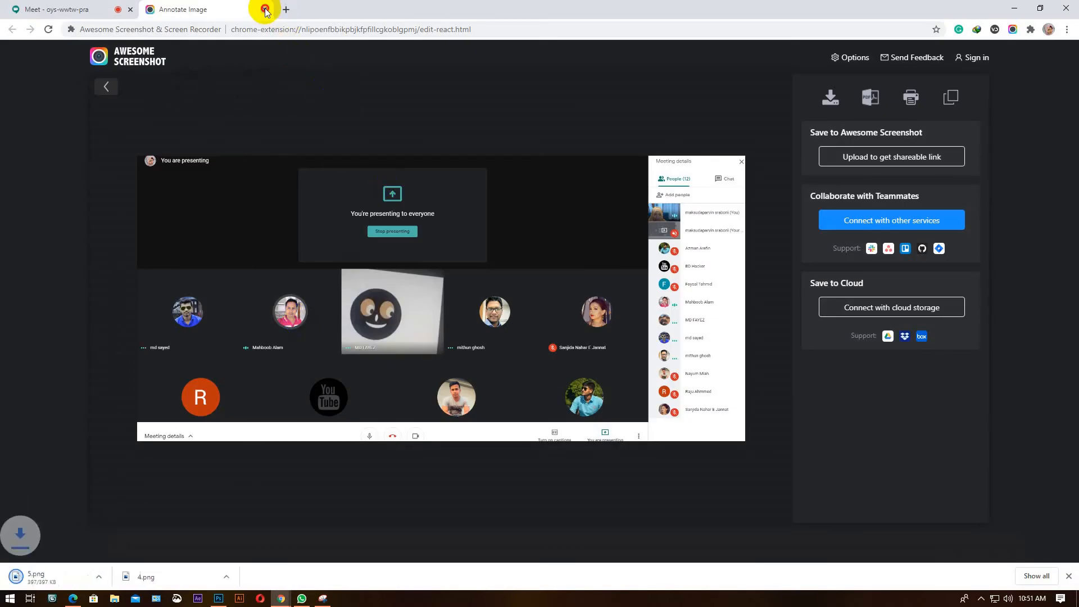
left_click(265, 8)
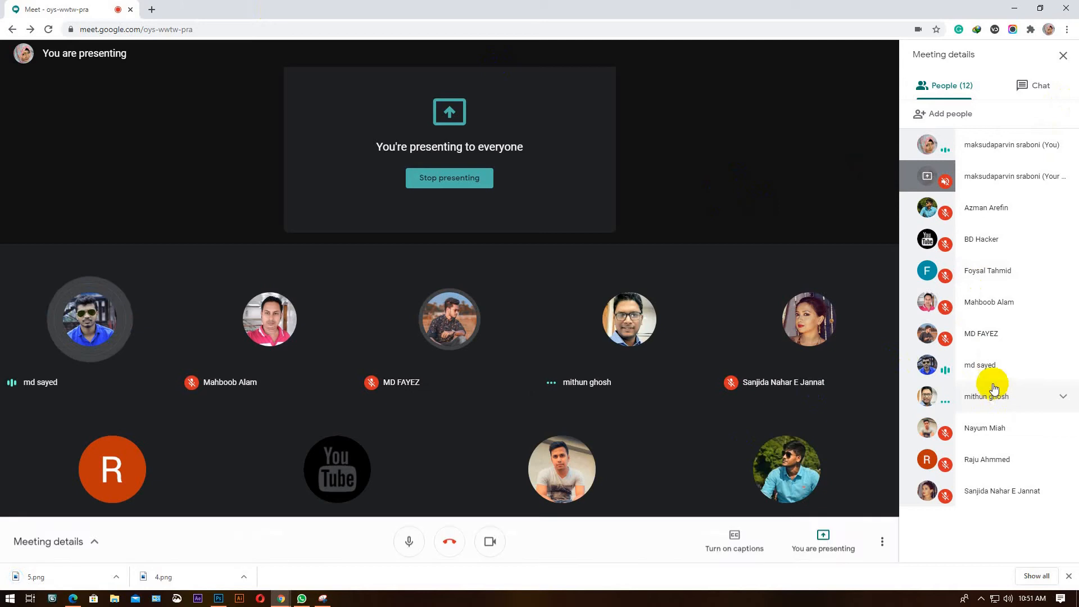
Shrink the meeting window back to a narrow strip beside the canvas, and switch to Photoshop
left_click(1041, 9)
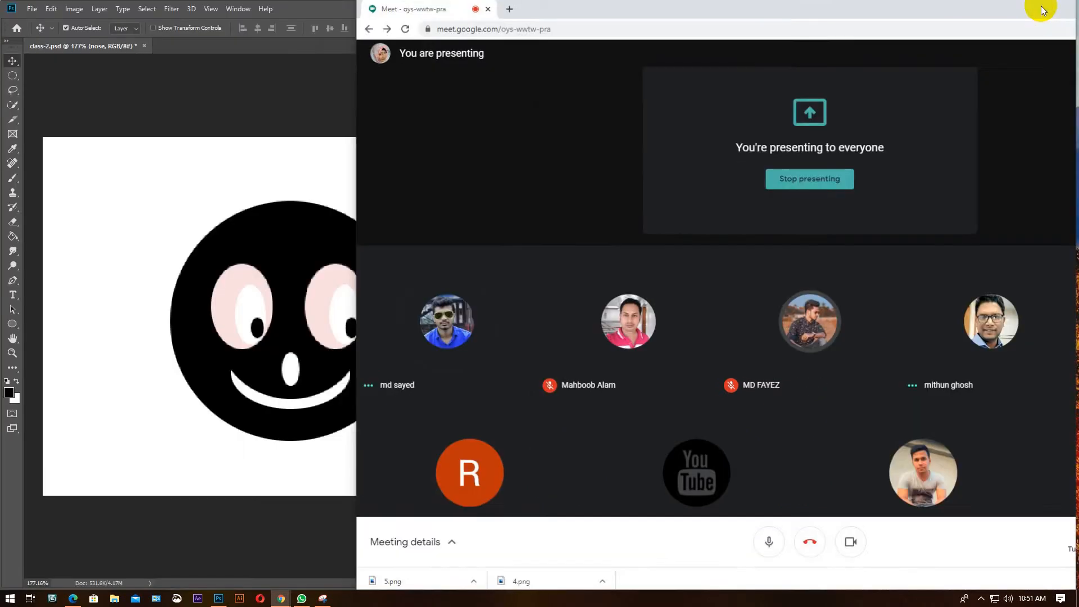
left_click_drag(372, 6, 781, 3)
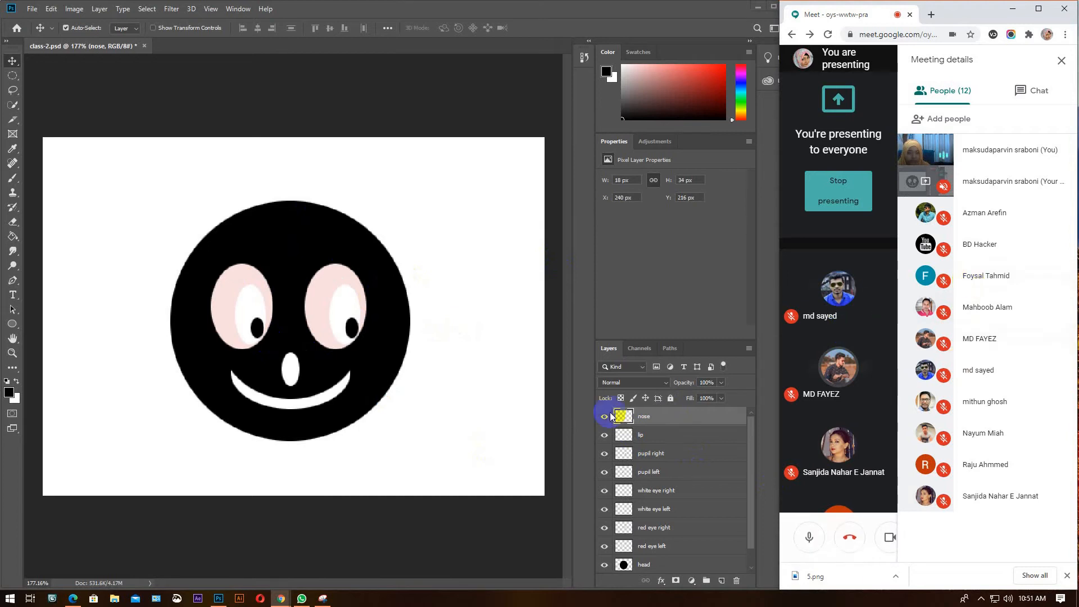
left_click(342, 392)
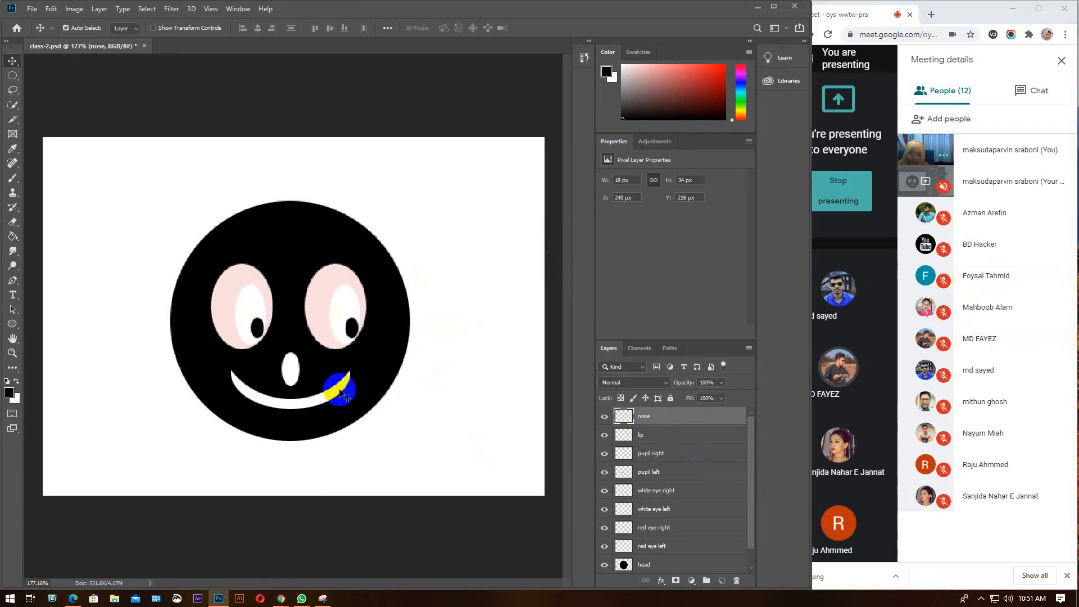
left_click(652, 437)
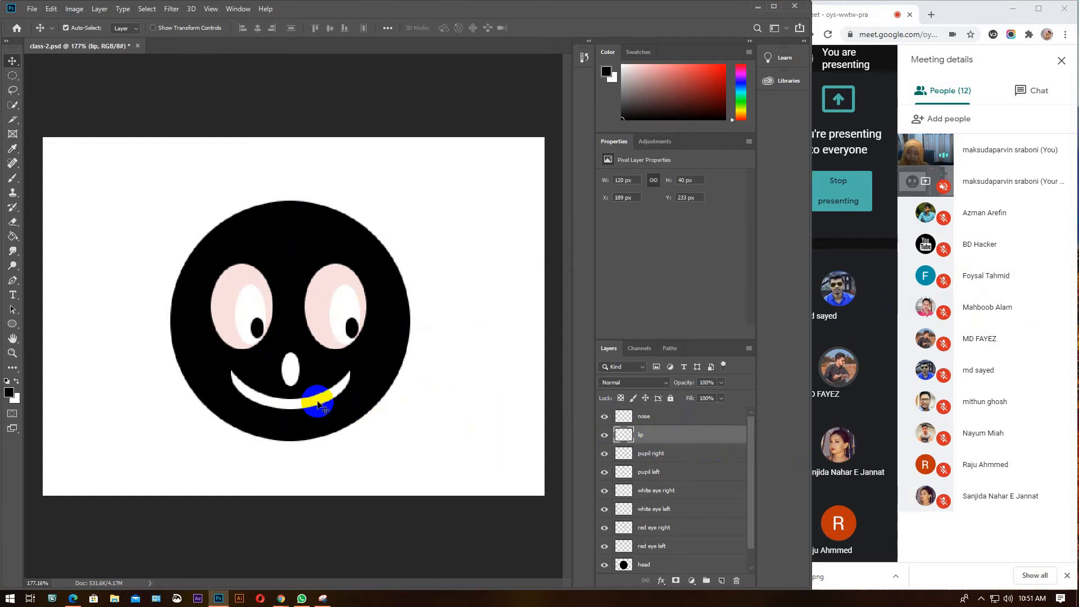
key("ctrl+t")
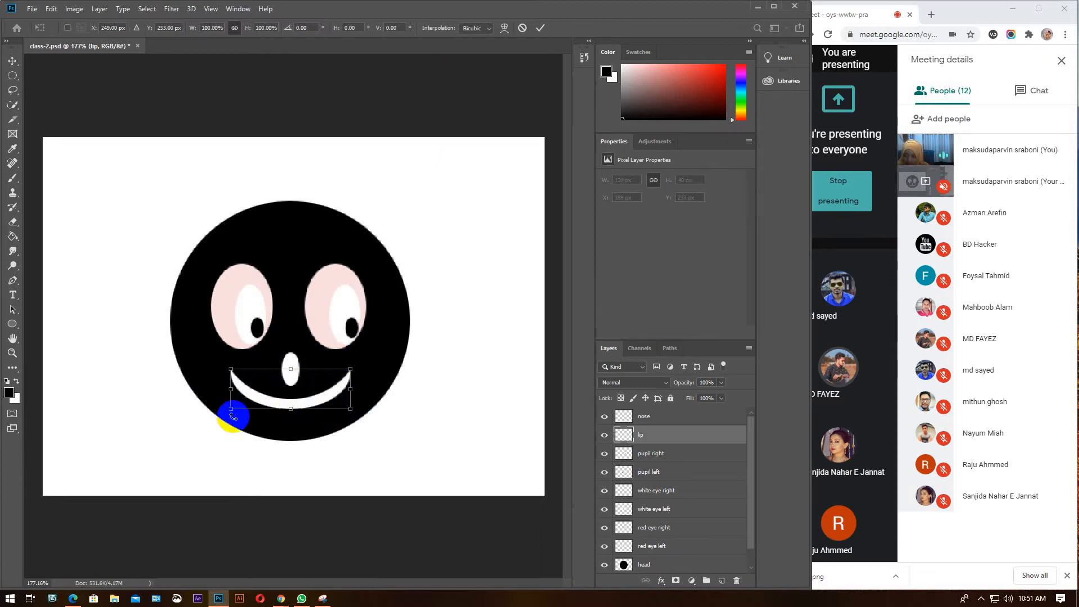
left_click(540, 29)
left_click(244, 9)
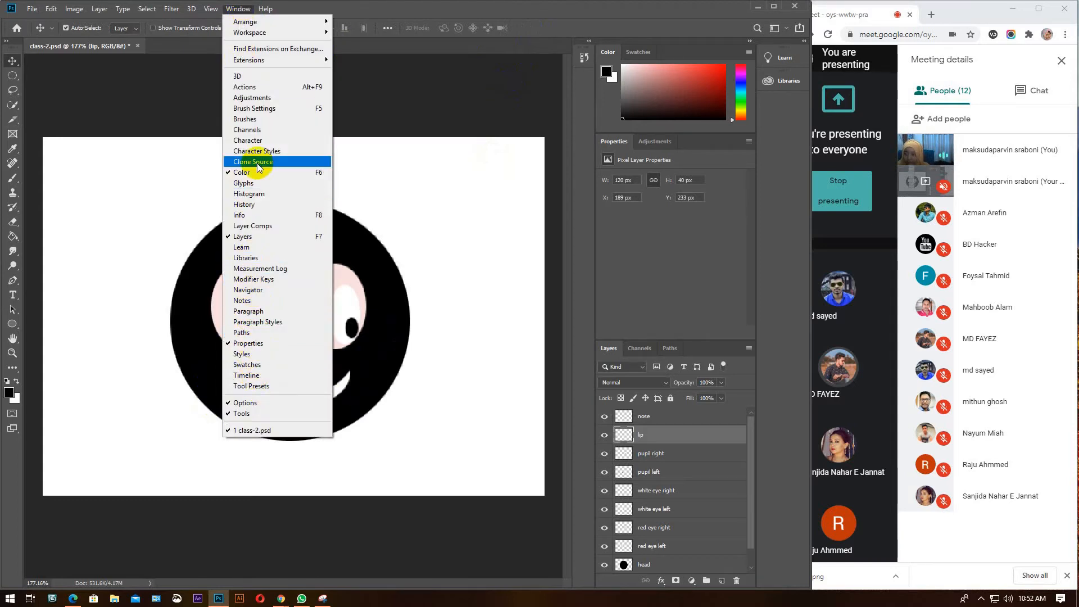
mouse_move(260, 23)
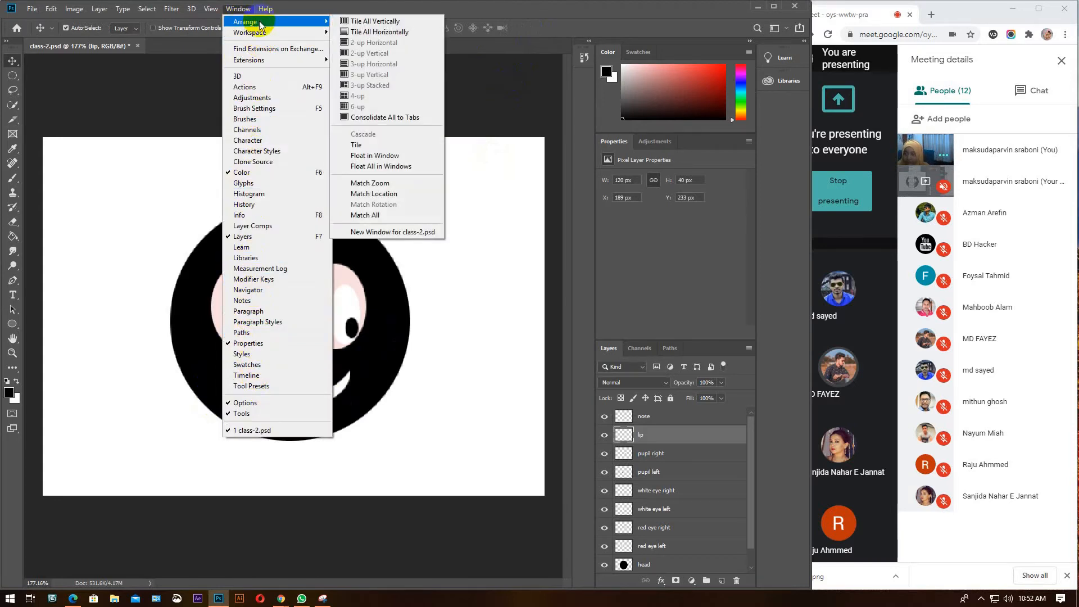
left_click(234, 10)
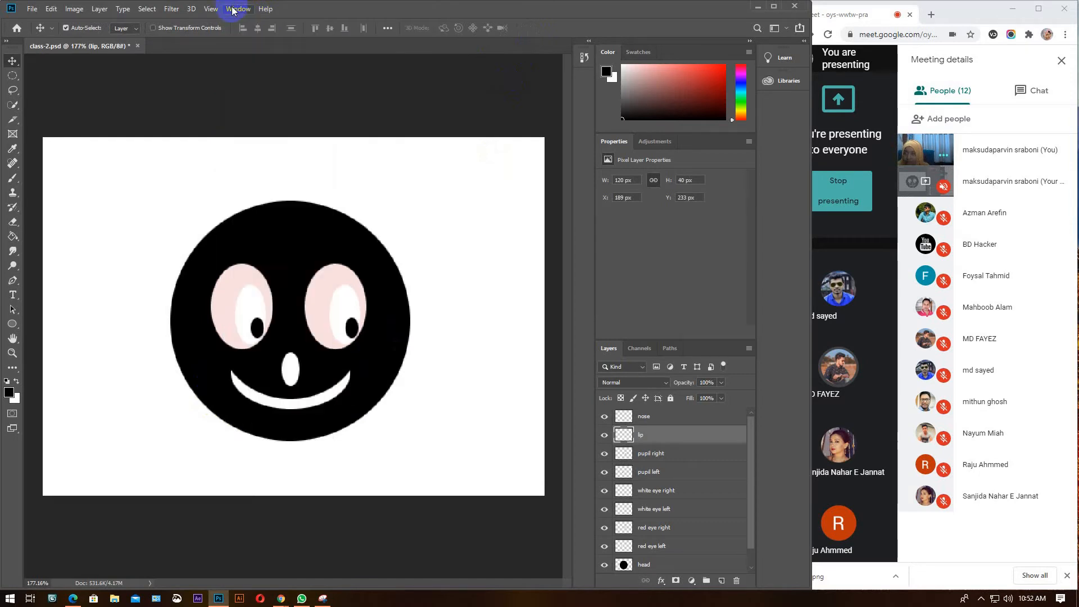
left_click(100, 10)
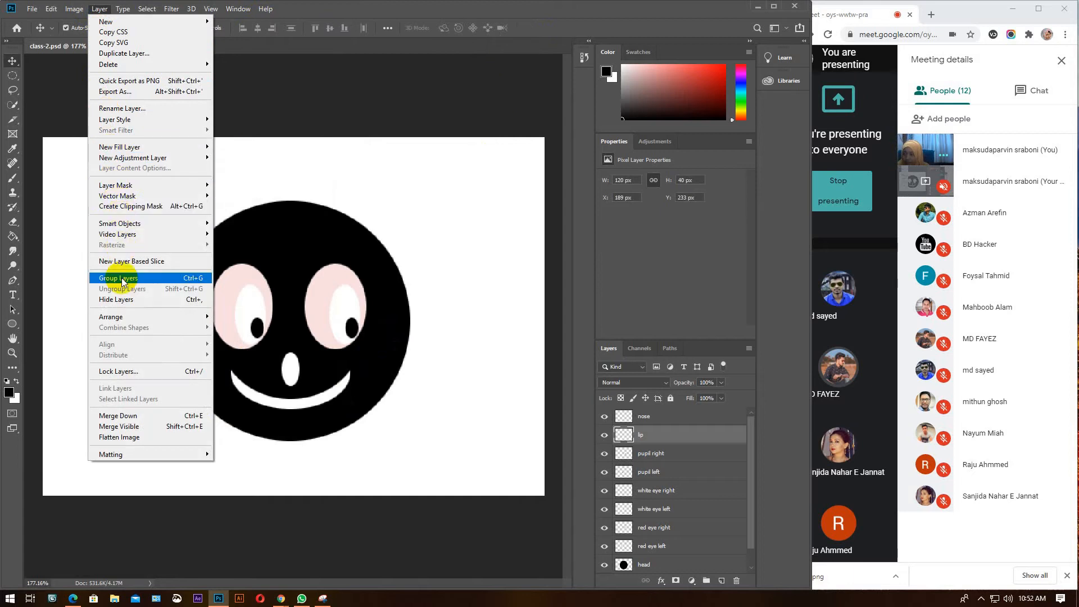
left_click(487, 243)
Free-transform the lip layer, scaling it to about 112.5%, rotating it about 0.5° clockwise and nudging it slightly down and left
left_click(679, 441)
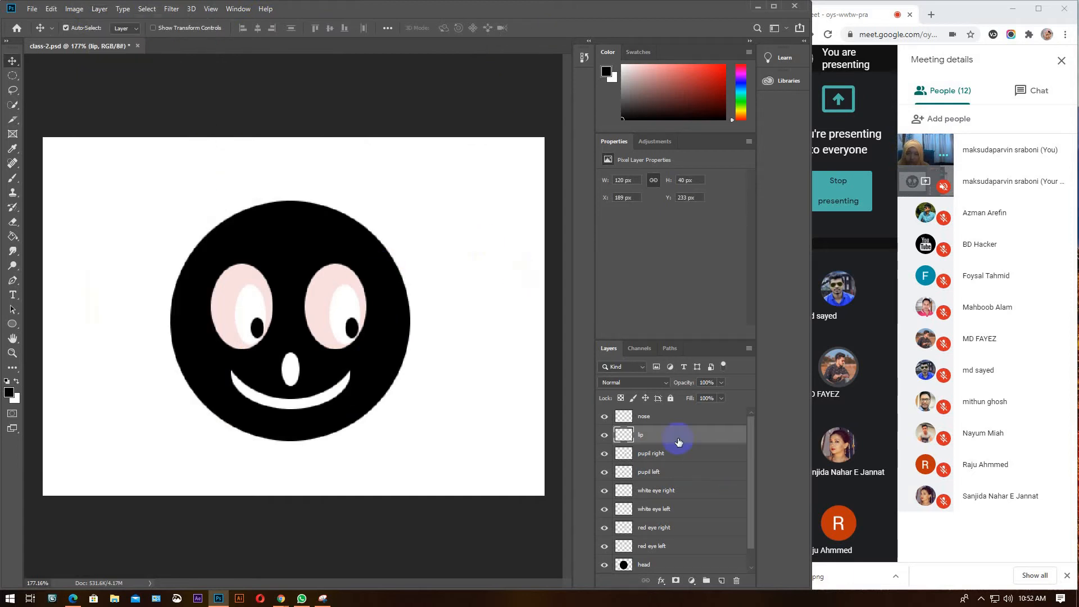
key("ctrl+t")
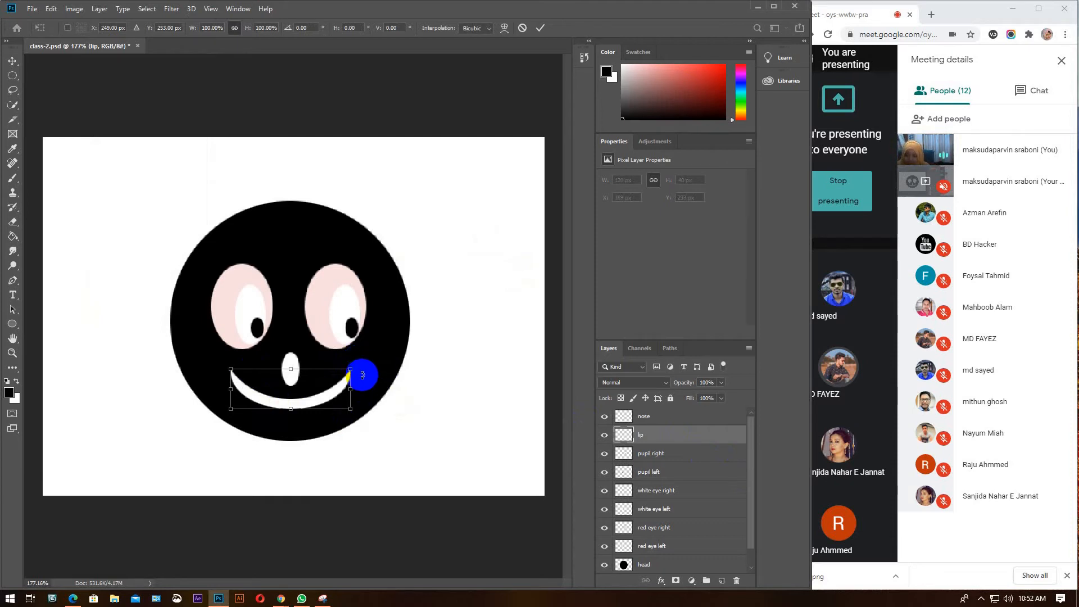
mouse_move(350, 389)
left_mouse_down()
mouse_move(403, 387)
mouse_move(352, 389)
left_mouse_up()
mouse_move(291, 409)
left_mouse_down()
mouse_move(289, 434)
mouse_move(292, 414)
left_mouse_up()
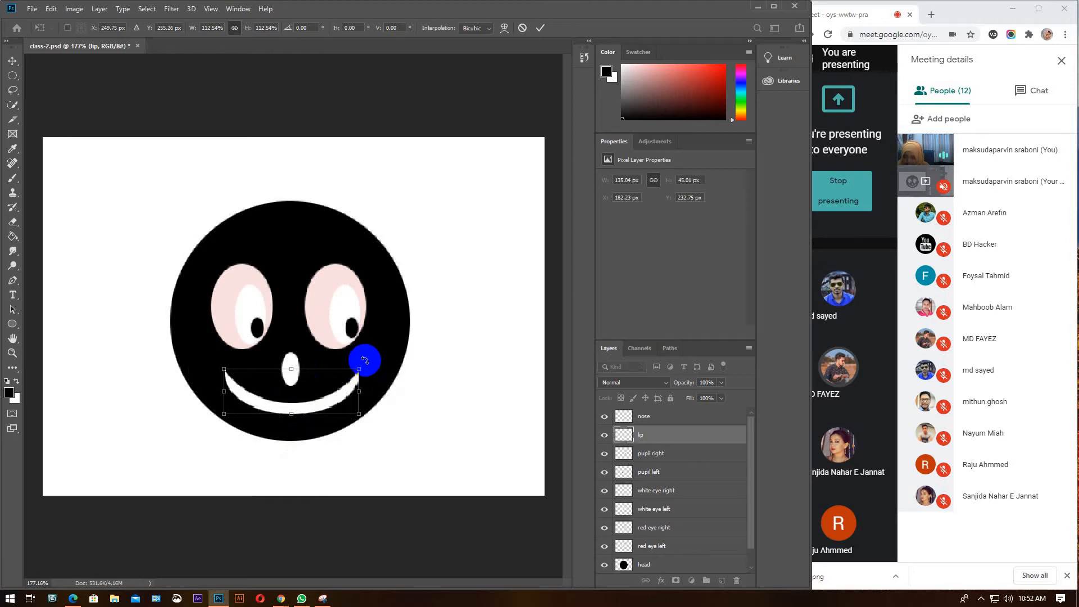
mouse_move(363, 422)
left_mouse_down()
mouse_move(353, 456)
mouse_move(375, 403)
mouse_move(376, 425)
left_mouse_up()
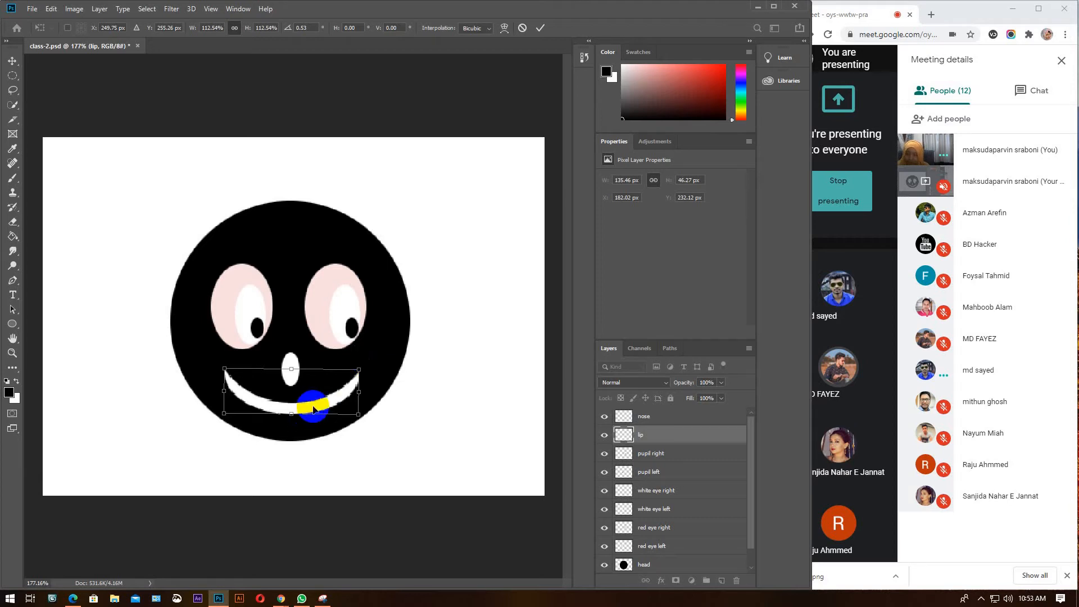
left_click_drag(313, 407, 310, 414)
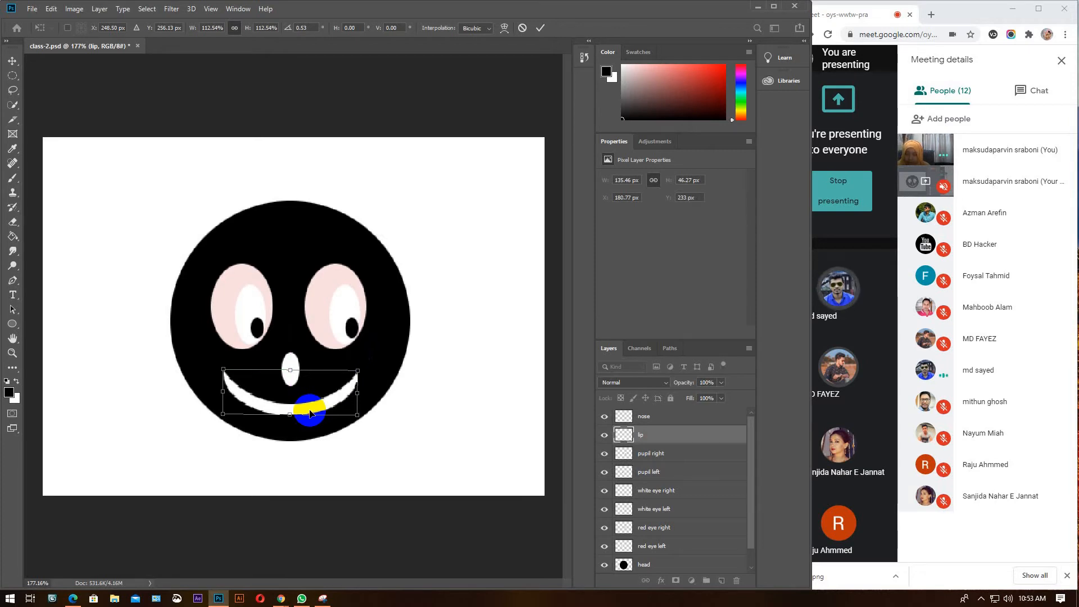
left_click(540, 28)
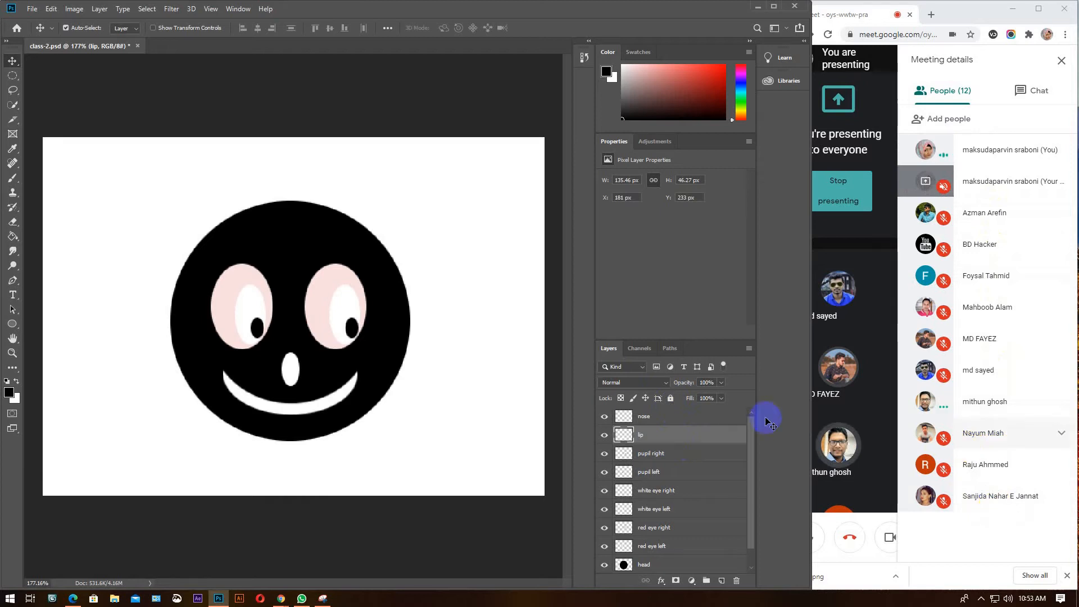
Demonstrate which shape each layer holds by selecting the nose, lip and pupil right layers, and hide and reshow the nose
left_click(657, 420)
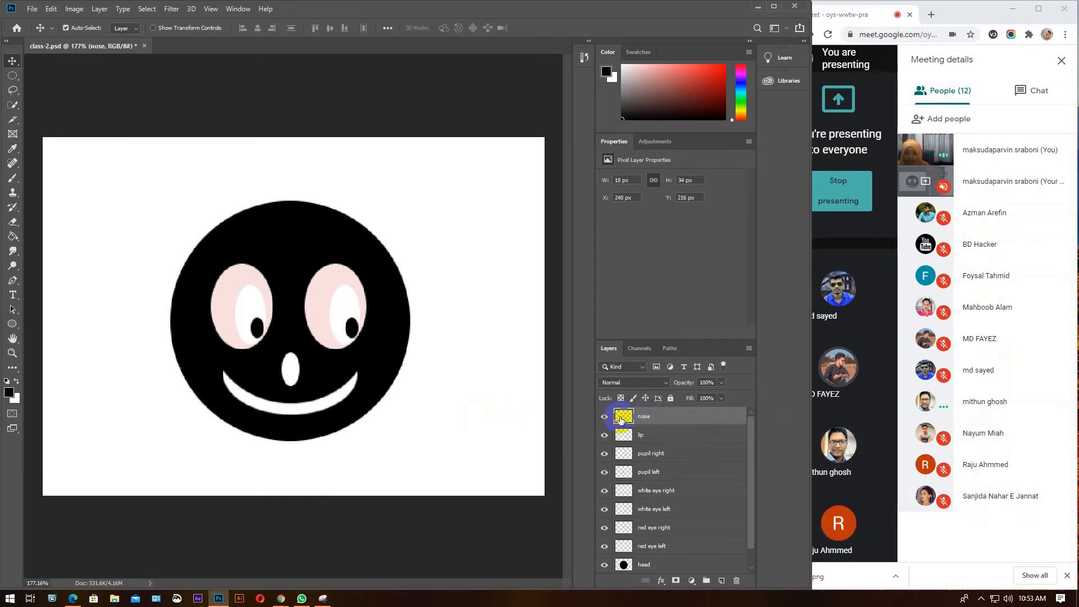
left_click_drag(287, 332, 698, 429)
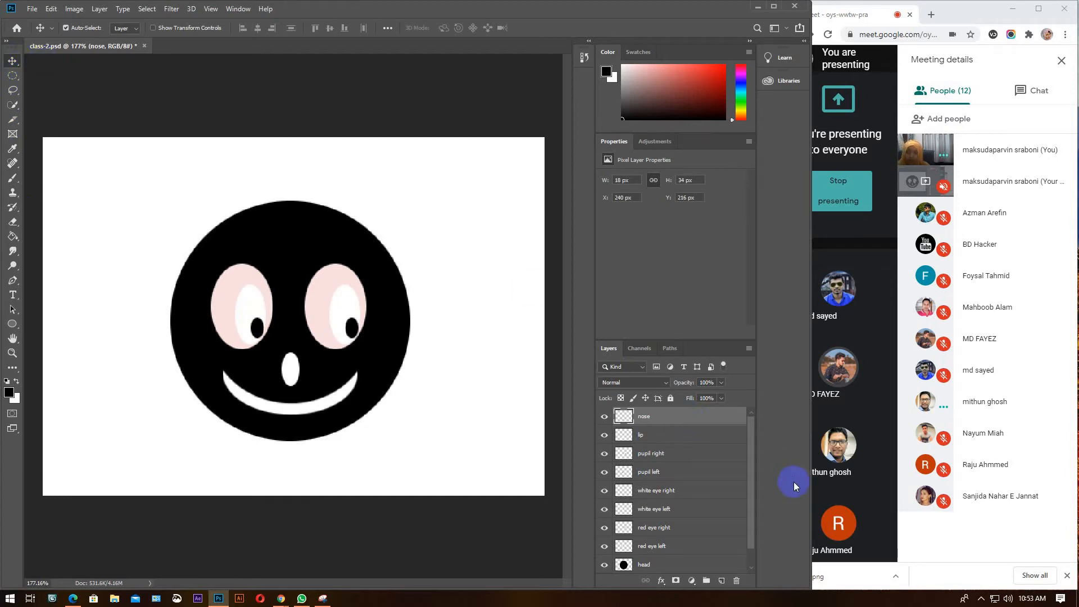
left_click(641, 435)
left_click(655, 453)
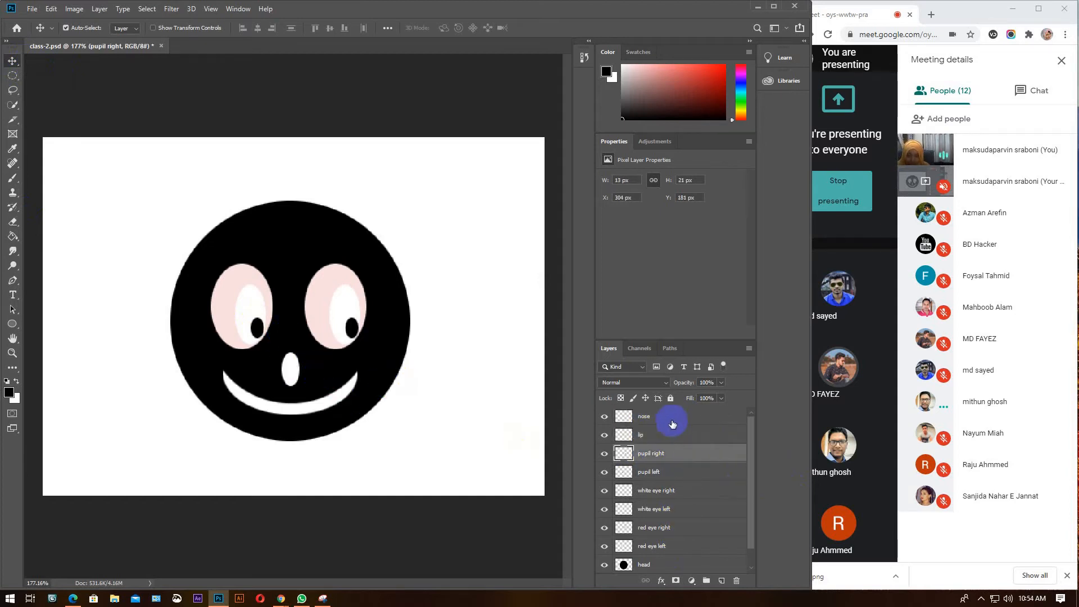
left_click(627, 418)
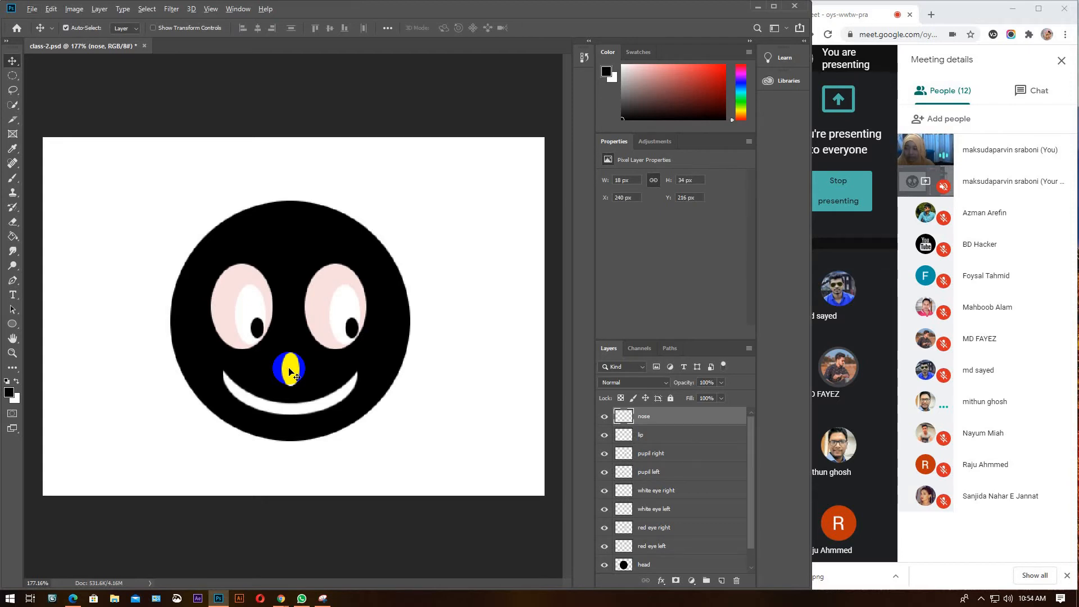
left_click_drag(289, 374, 302, 386)
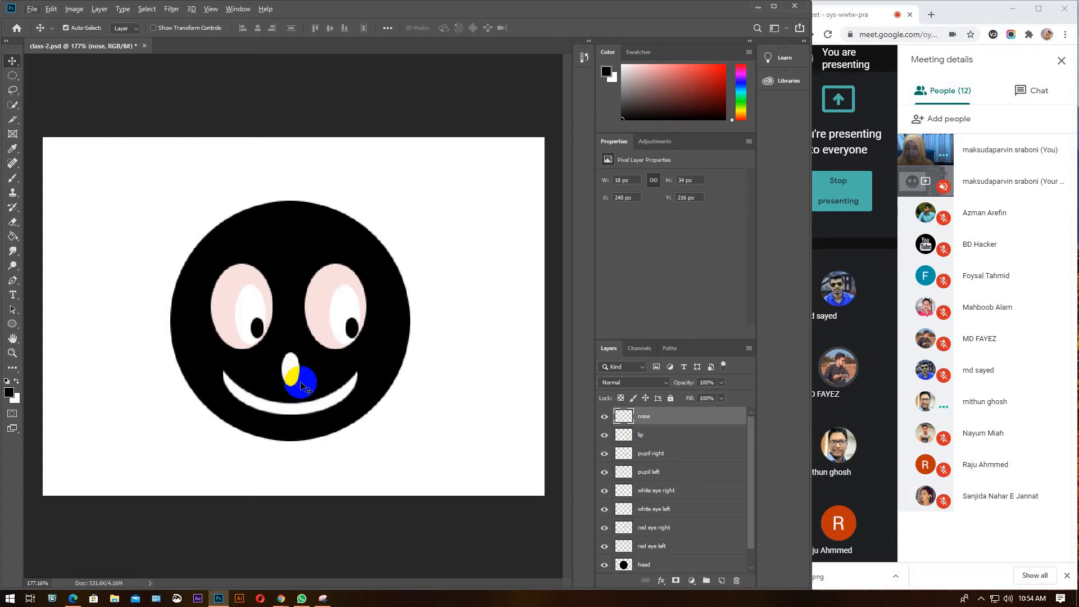
left_click(605, 418)
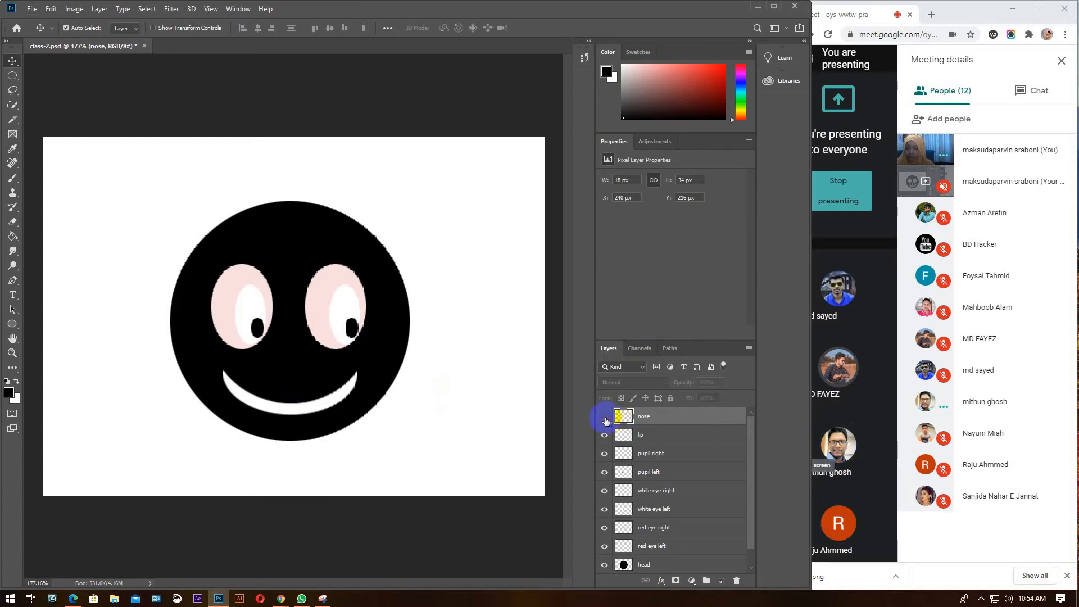
left_click(605, 418)
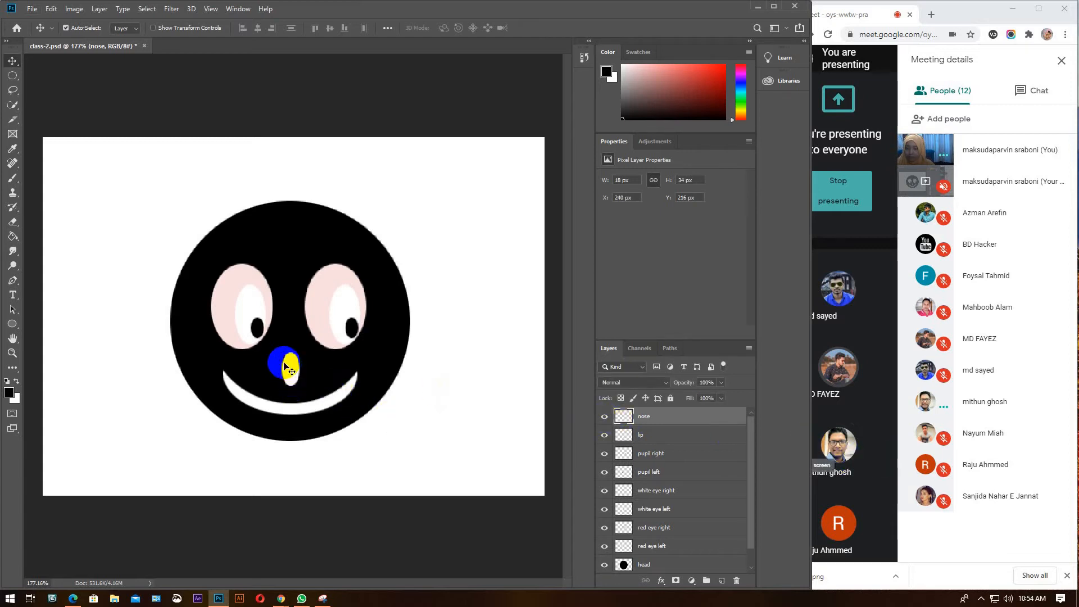
Demonstrate duplicating the nose layer by placing a copy directly above the original between the eyes, and delete the copy
left_click_drag(290, 372, 287, 377)
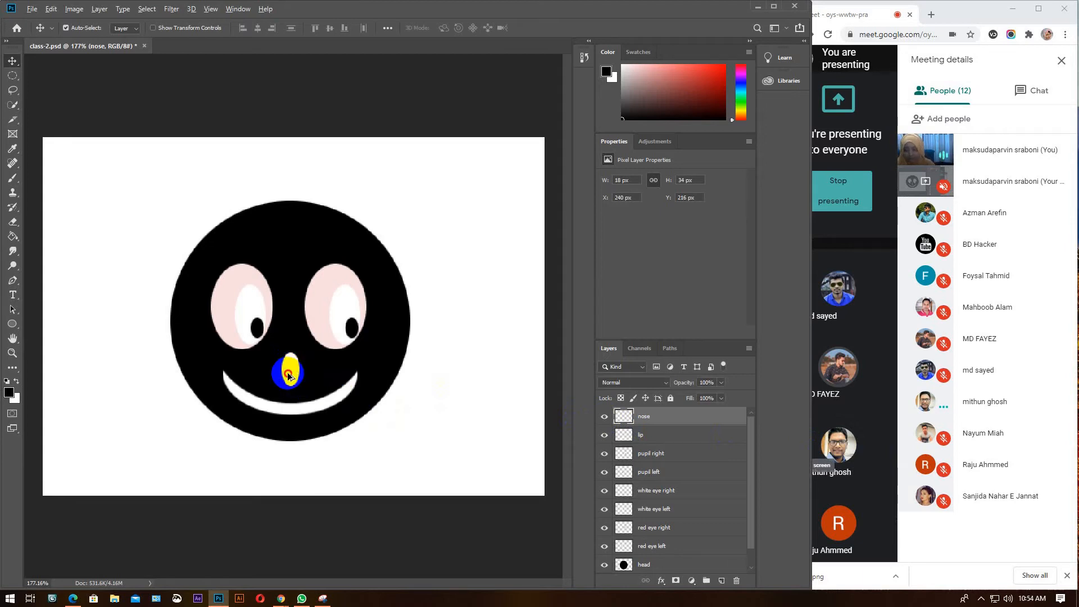
left_click_drag(288, 376, 319, 319)
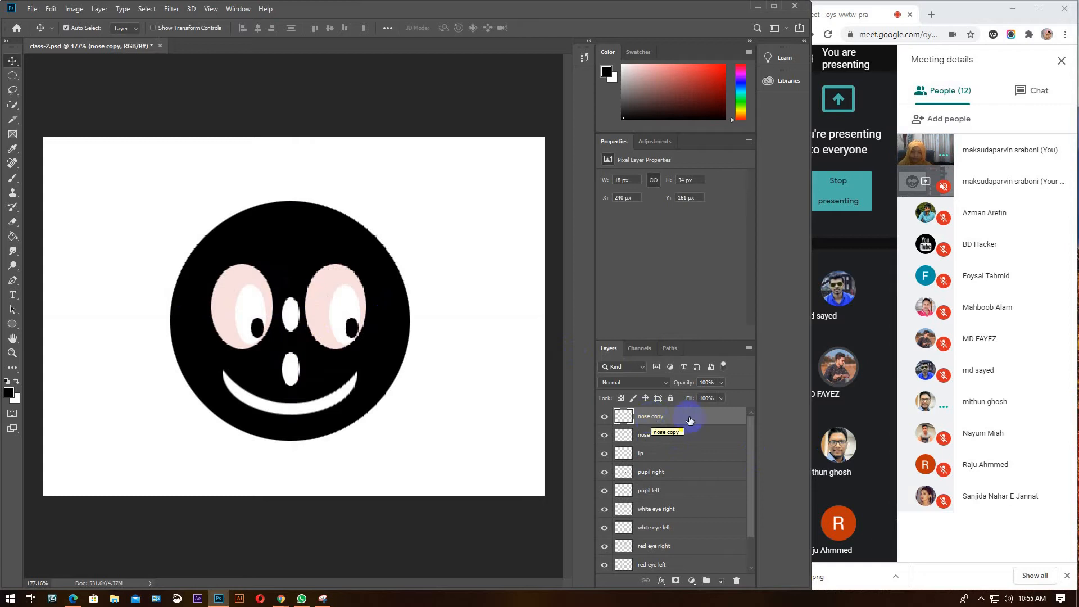
key("Delete")
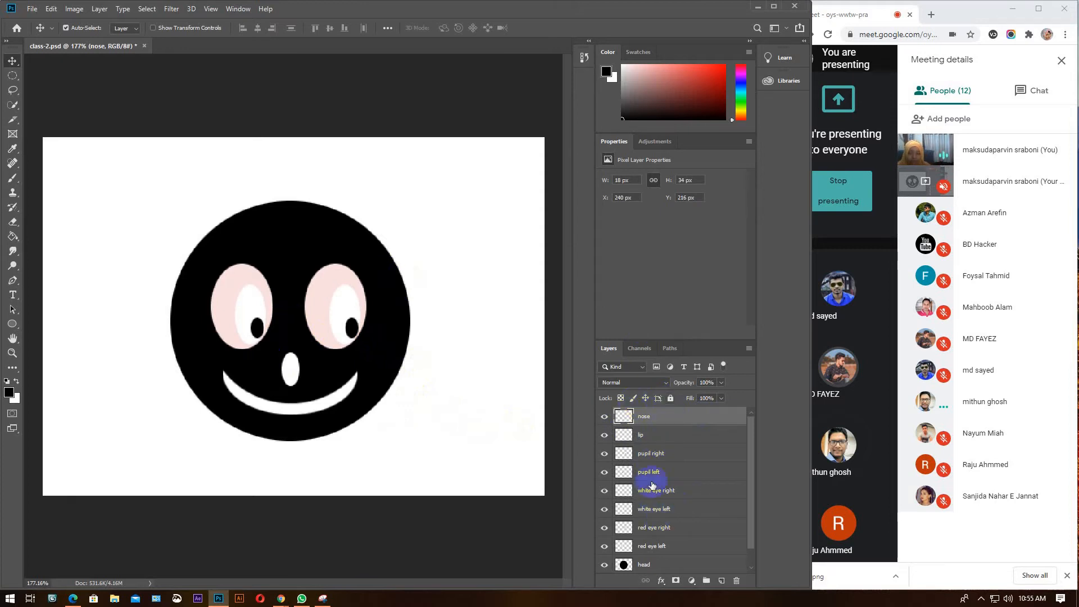
Hide and reshow the nose, and hide the lip, pupil, white eye, red eye and head layers one by one
left_click(605, 417)
left_click(604, 417)
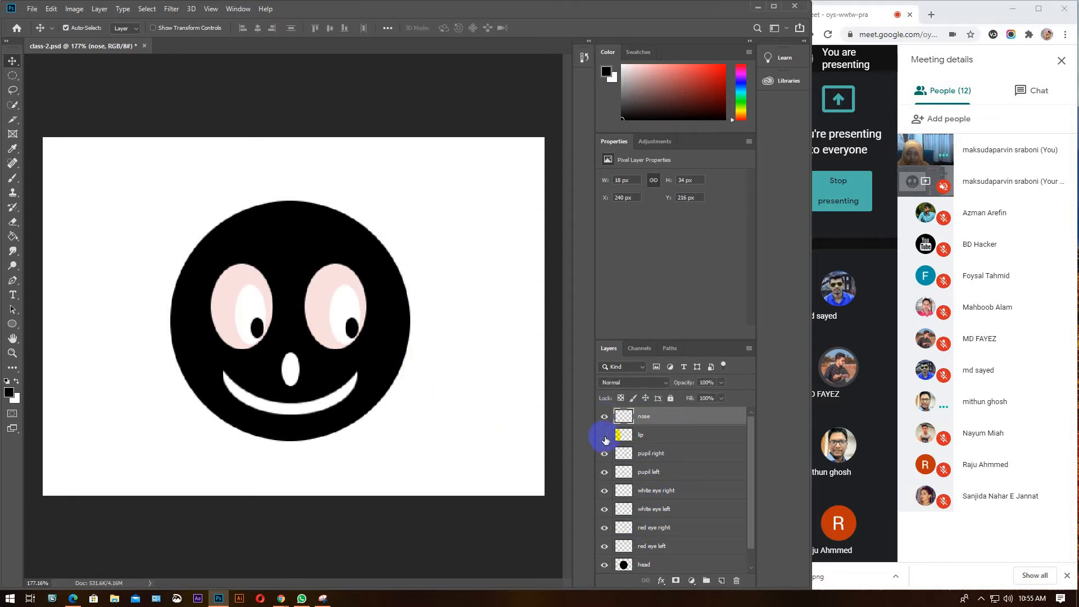
left_click(604, 435)
left_click(604, 453)
left_click(604, 472)
left_click(604, 491)
left_click(604, 509)
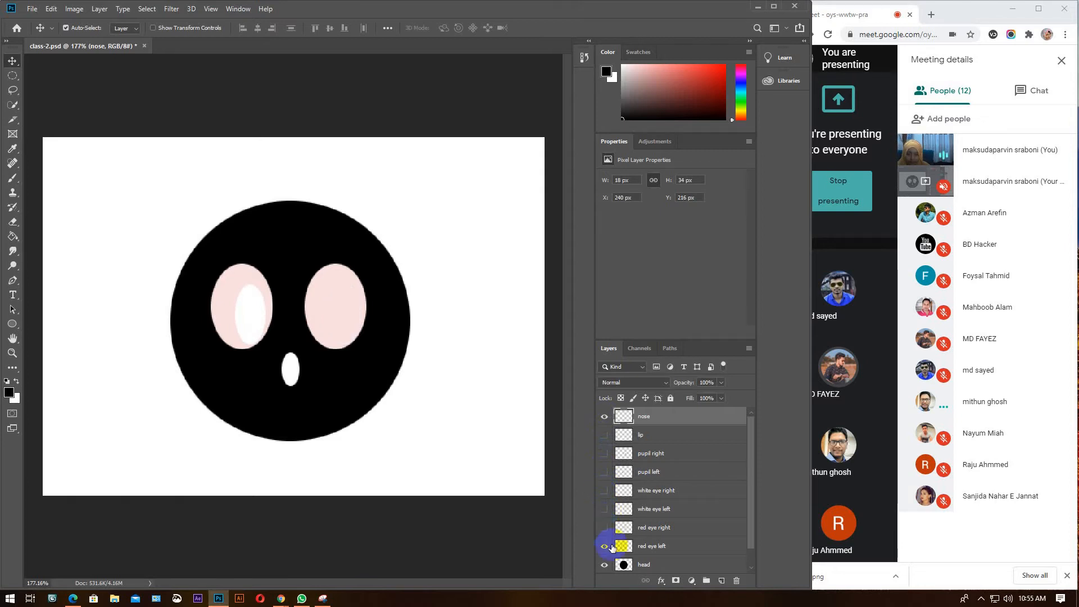
left_click(604, 546)
left_click(605, 565)
Toggle the nose layer off and on, and reshow all the hidden face layers from the lip down to the head
left_click(605, 418)
left_click(605, 417)
left_click(604, 435)
left_click(604, 453)
left_click(604, 473)
left_click(604, 473)
left_click(604, 491)
left_click(605, 509)
left_click(605, 528)
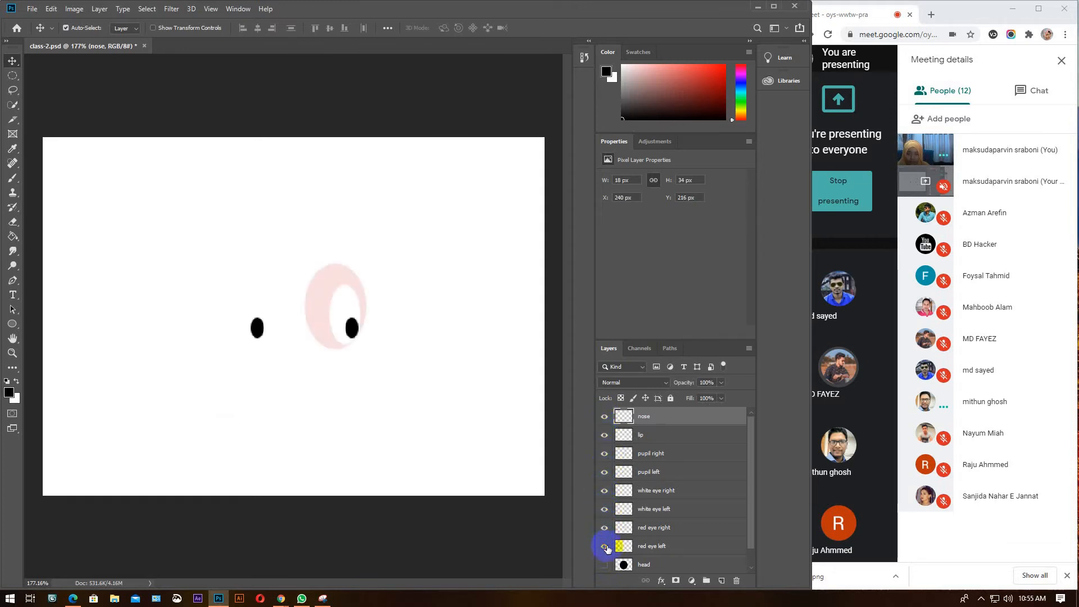
left_click(605, 546)
scroll(606, 547, "down", 1)
left_click(607, 546)
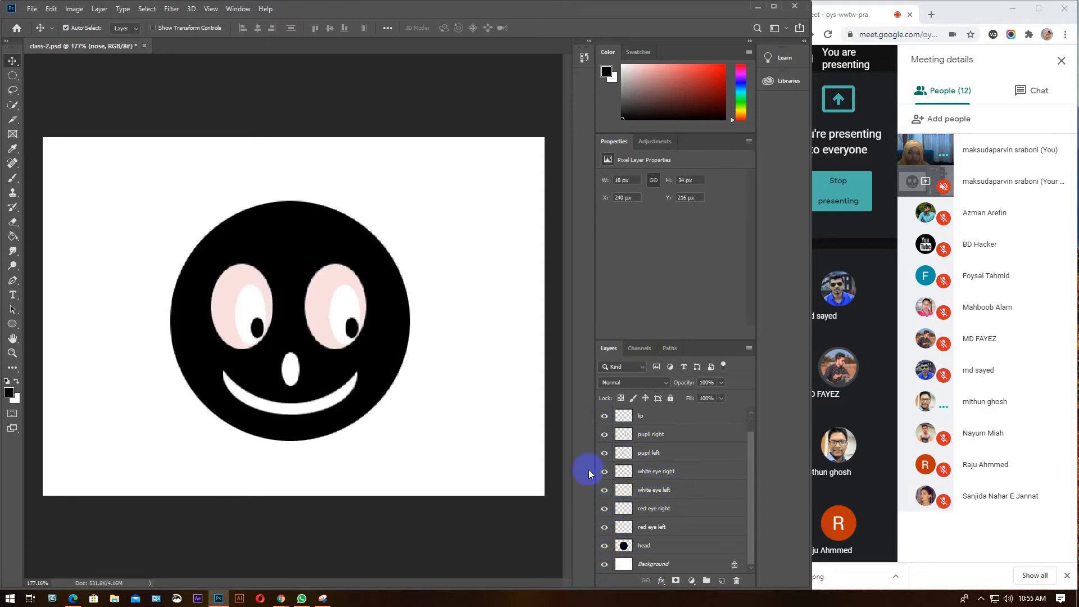
scroll(655, 469, "up", 1)
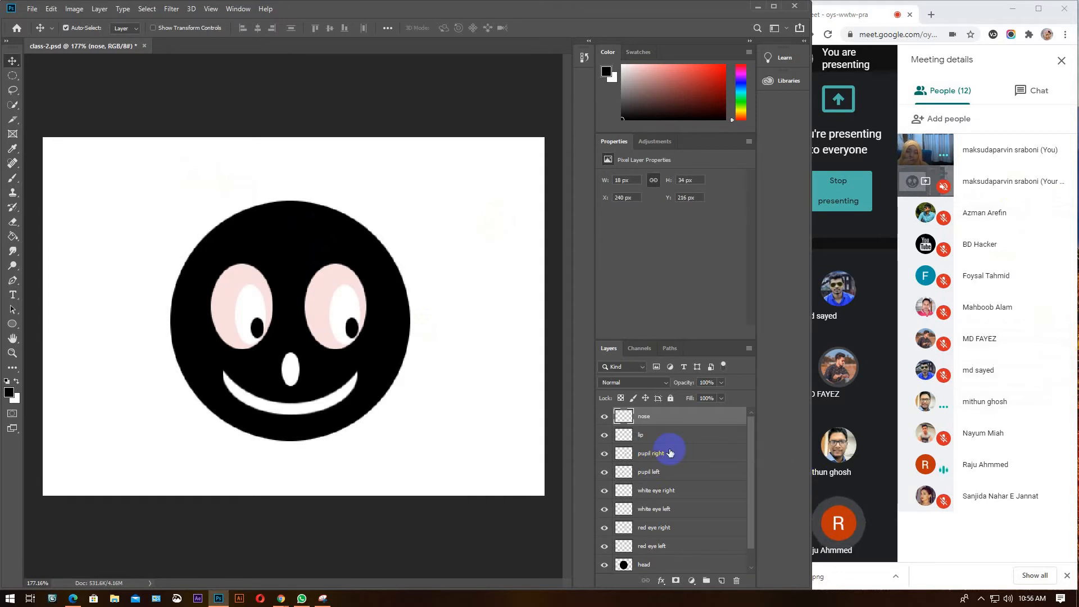
Select the white eye right layer and add five new empty layers above it
scroll(676, 469, "down", 1)
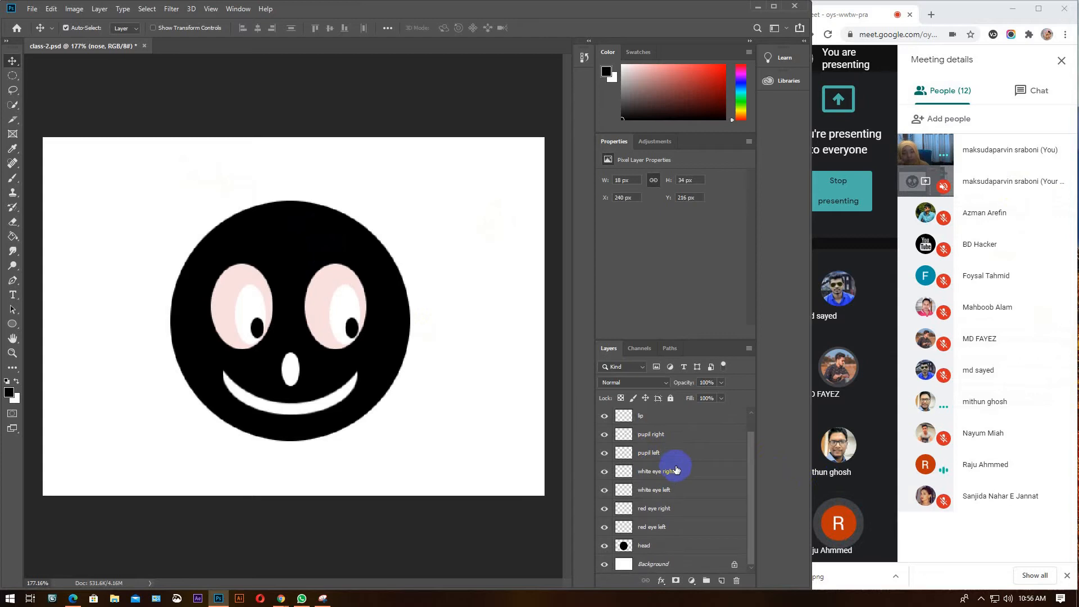
double_click(646, 471)
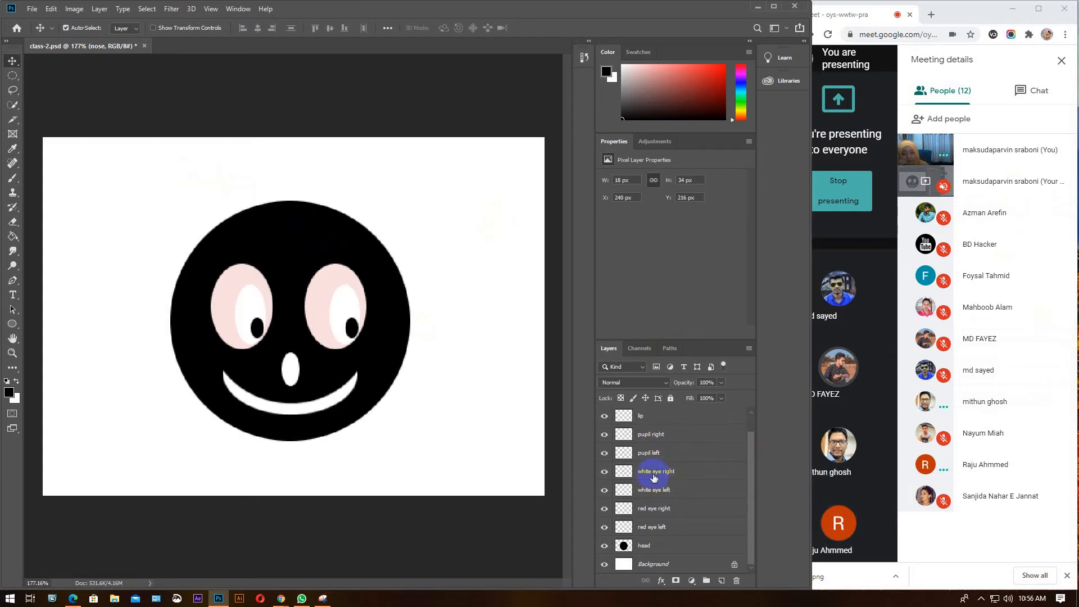
key("Return")
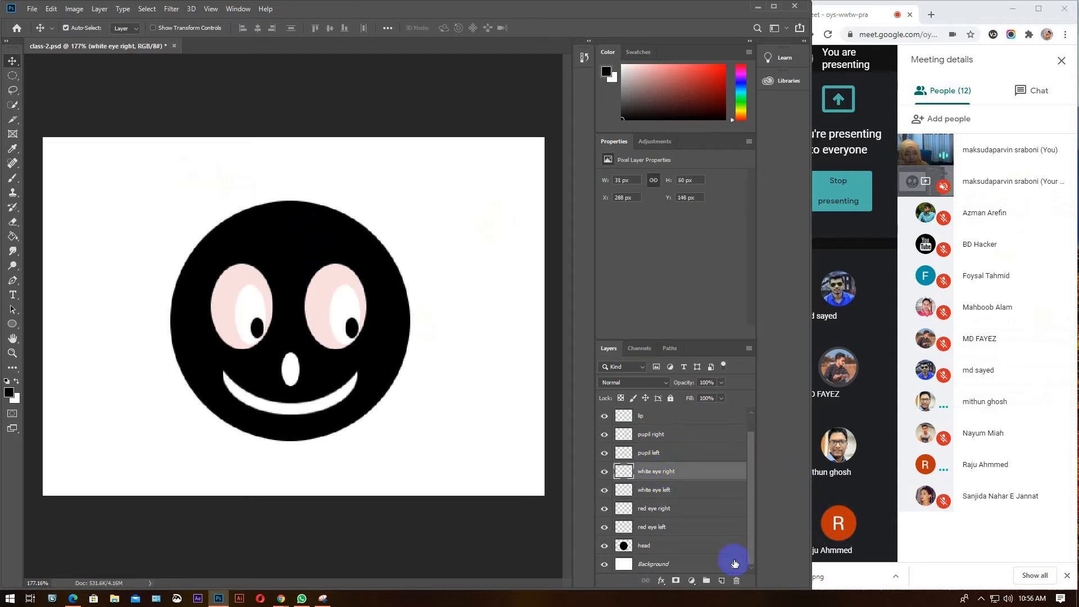
left_click(722, 582)
left_click(722, 582)
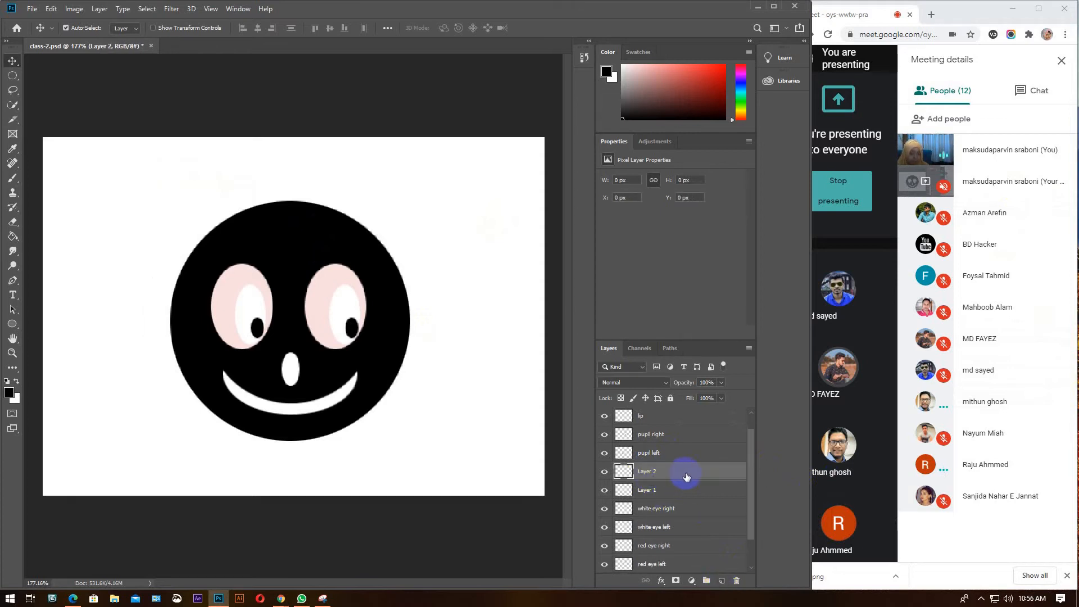
left_click(720, 582)
left_click(720, 582)
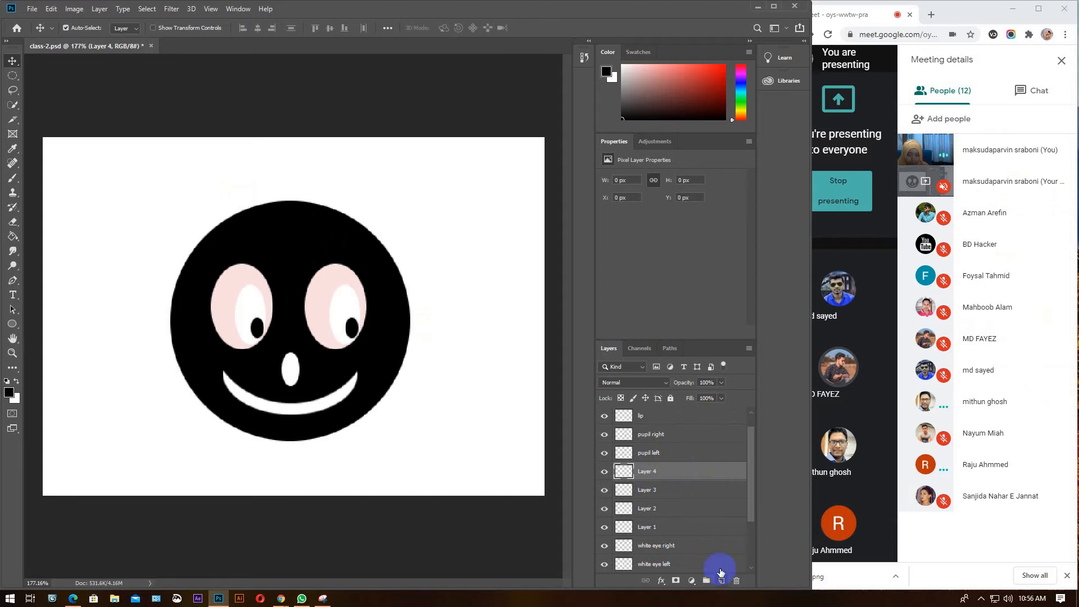
left_click(722, 582)
scroll(659, 472, "down", 2)
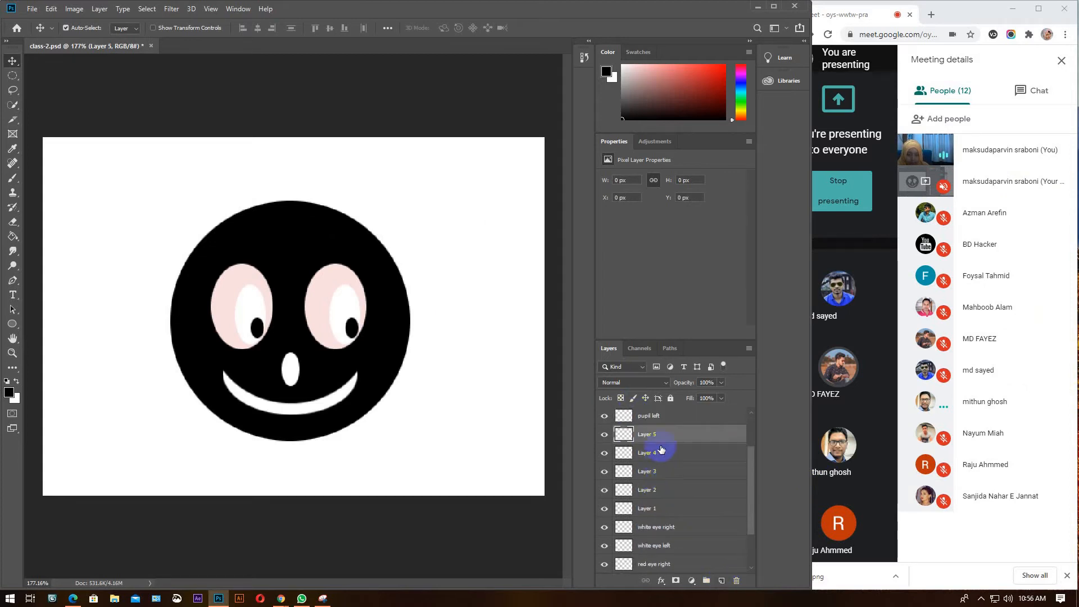
Demonstrate selecting single layers among the new ones, and delete Layer 5 and Layer 4
left_click(679, 456)
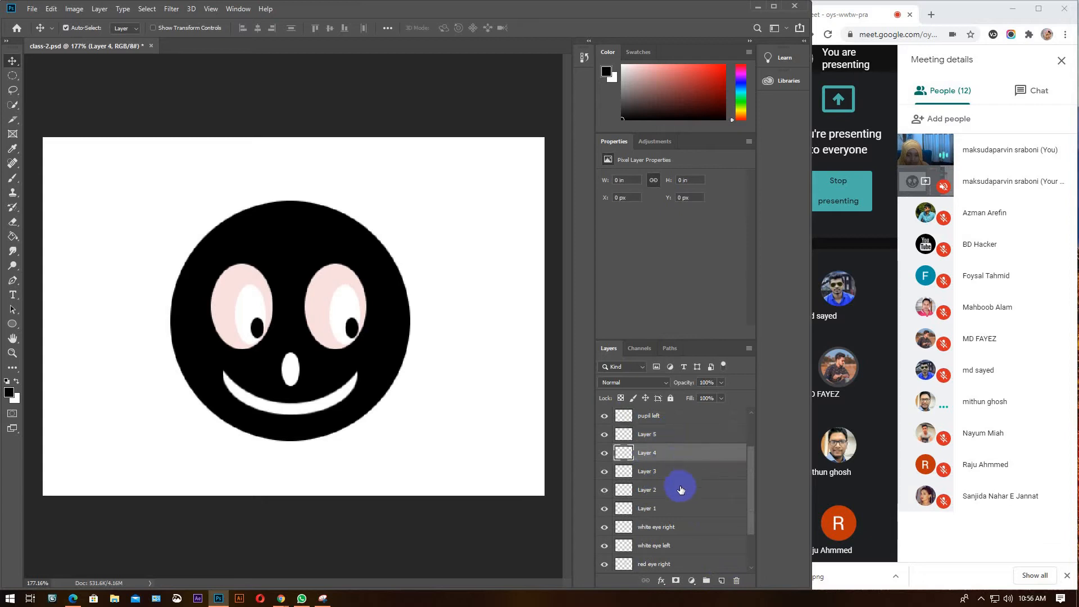
left_click(663, 510)
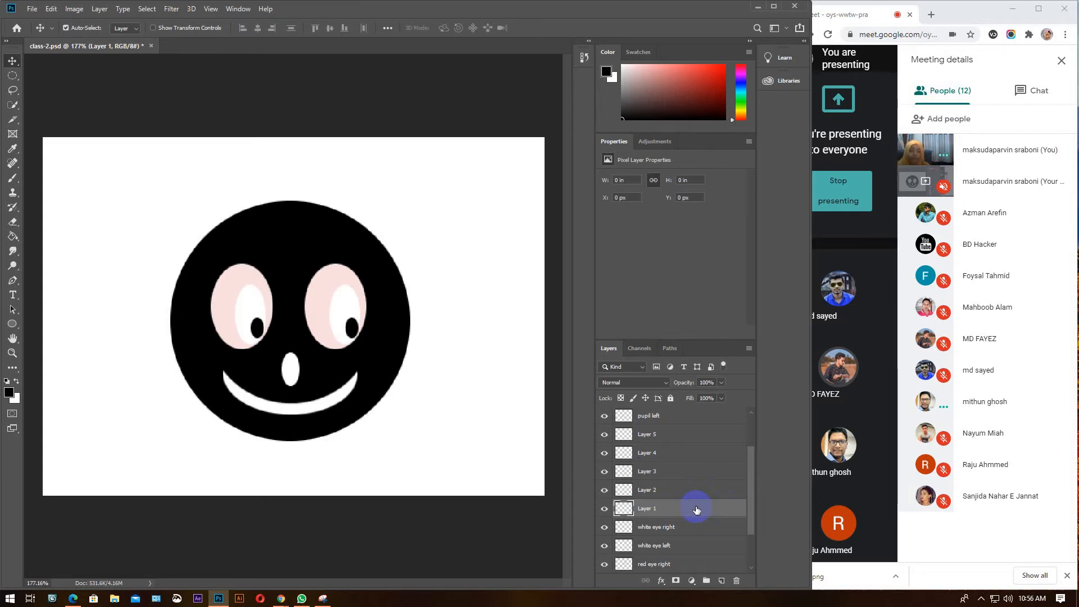
left_click(676, 434)
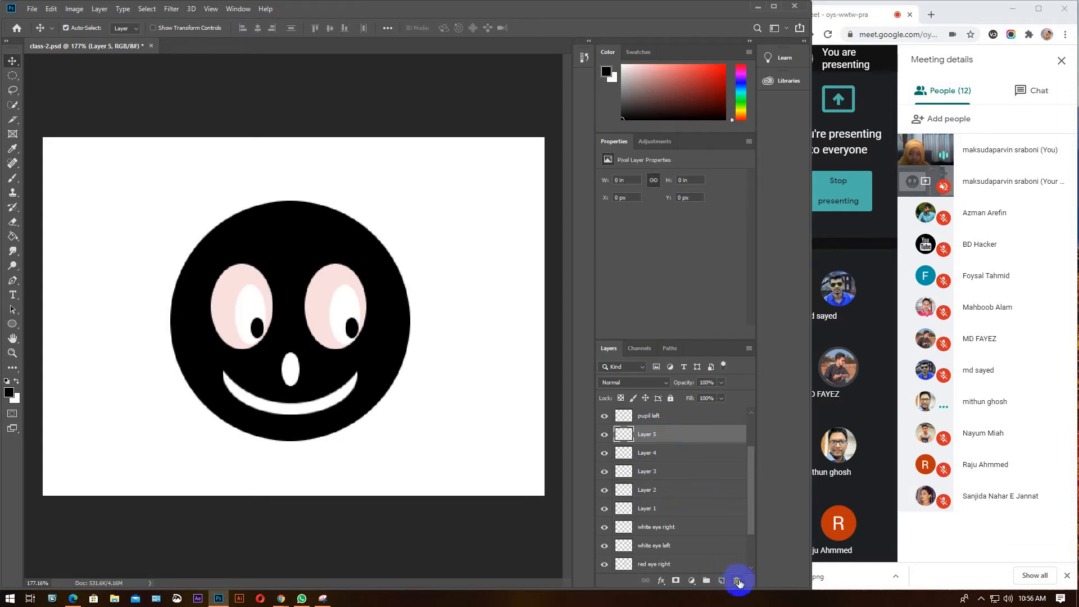
left_click(737, 582)
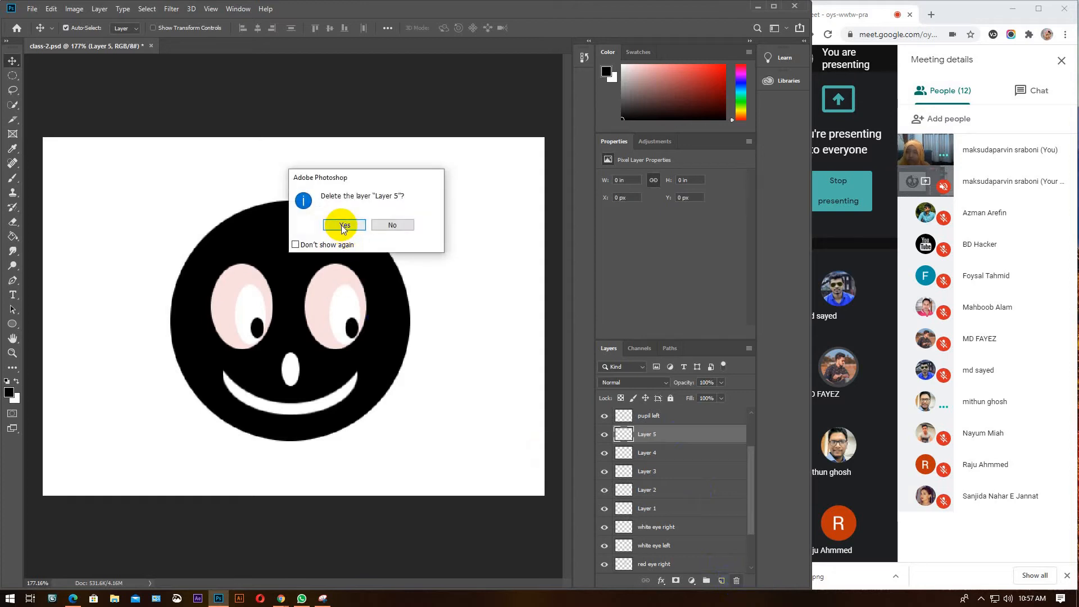
left_click(343, 225)
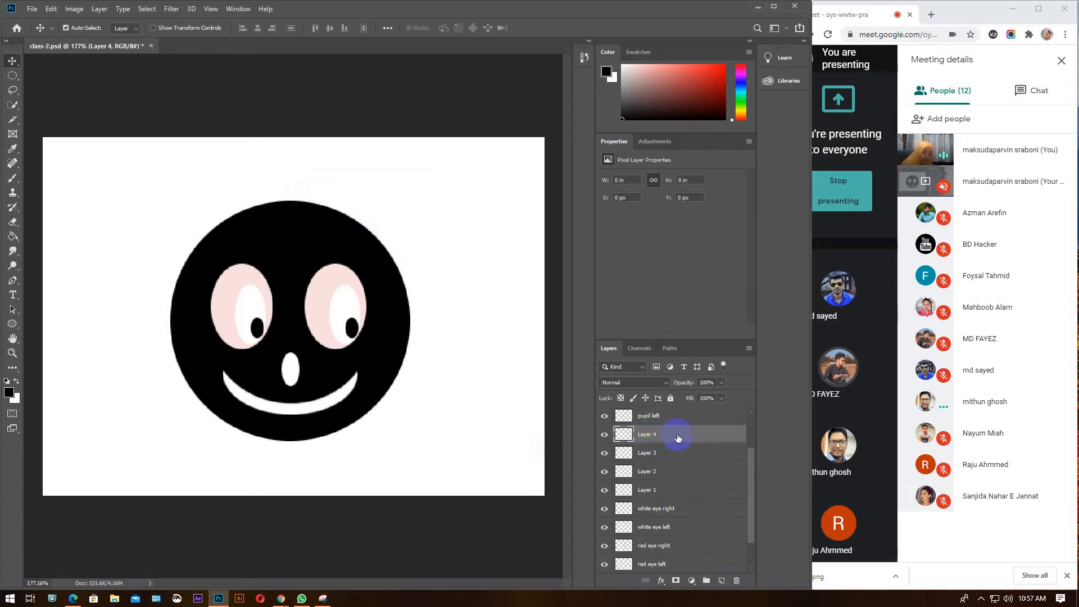
key("Delete")
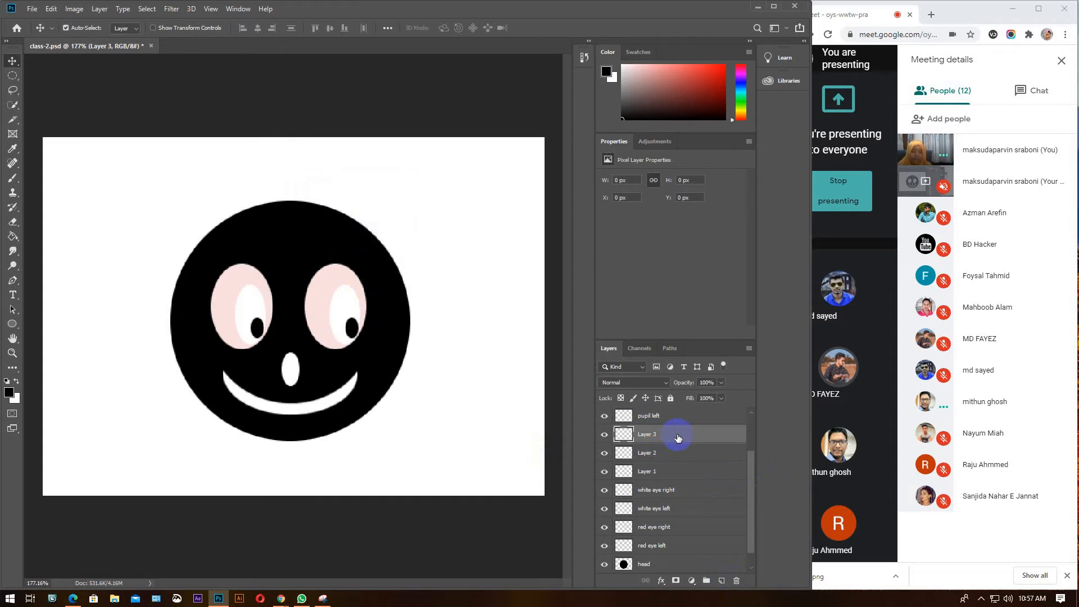
Add two more empty layers and select the non-adjacent Layer 5, Layer 3 and Layer 1 together
left_click(722, 582)
left_click(722, 582)
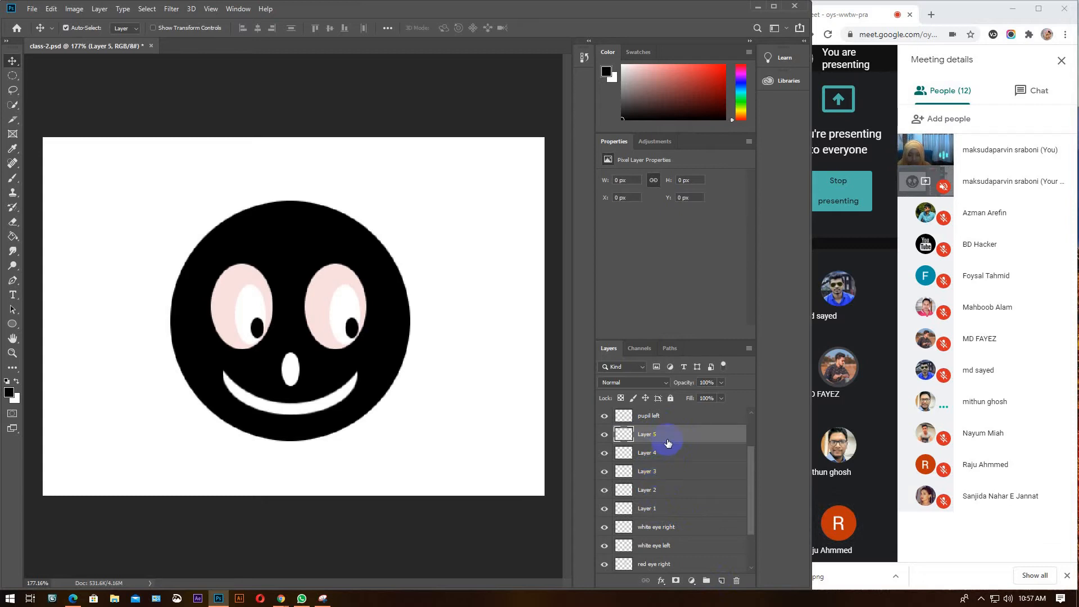
left_click(663, 474, "ctrl")
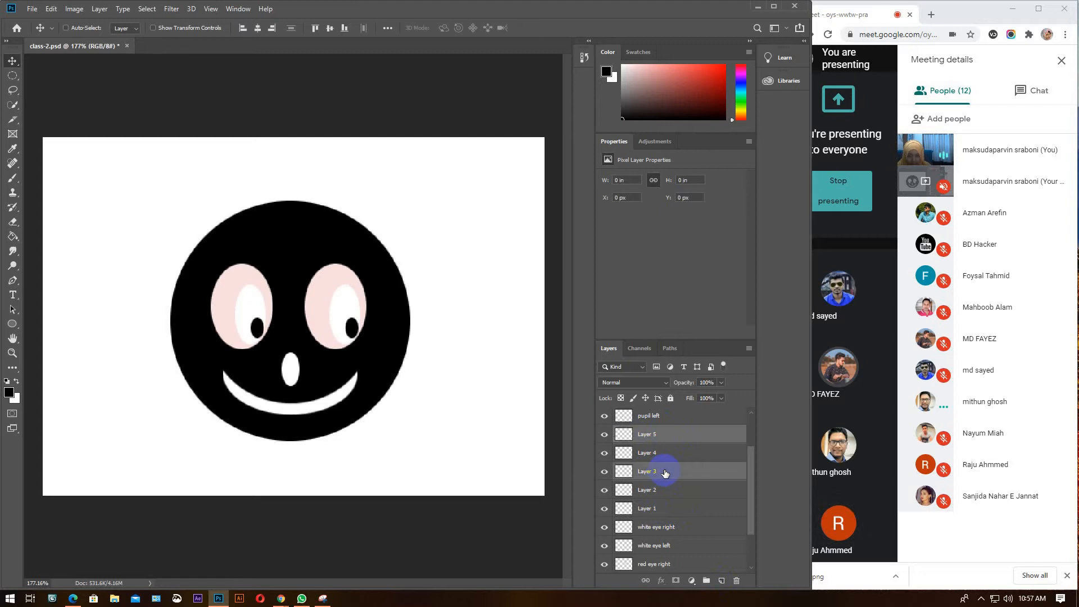
left_click(662, 512, "ctrl")
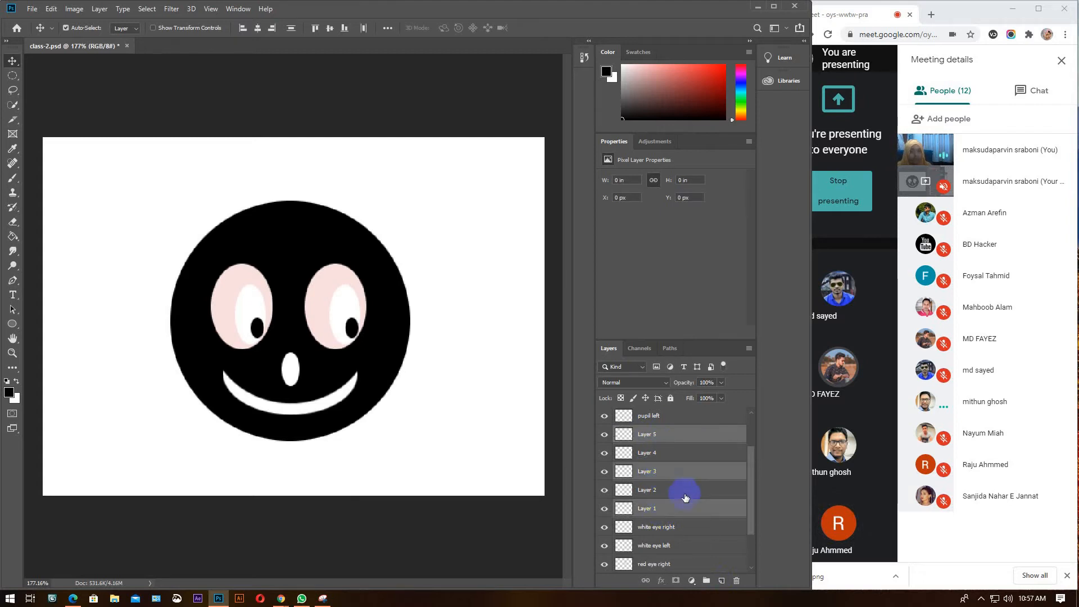
Select the continuous range from Layer 5 to Layer 1 and delete all five empty layers
left_click(675, 433)
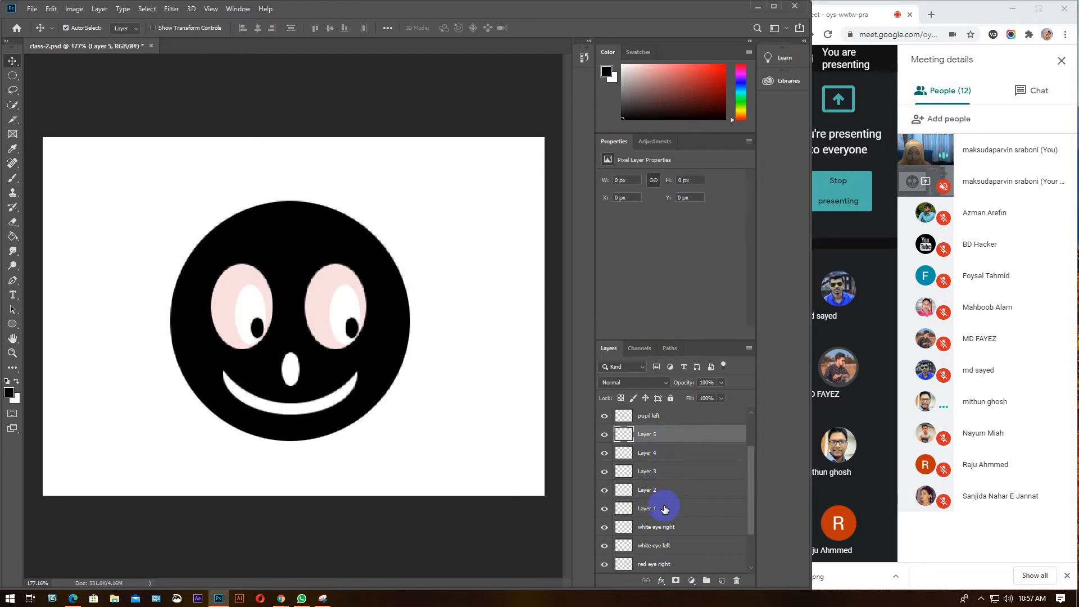
left_click(664, 509, "shift")
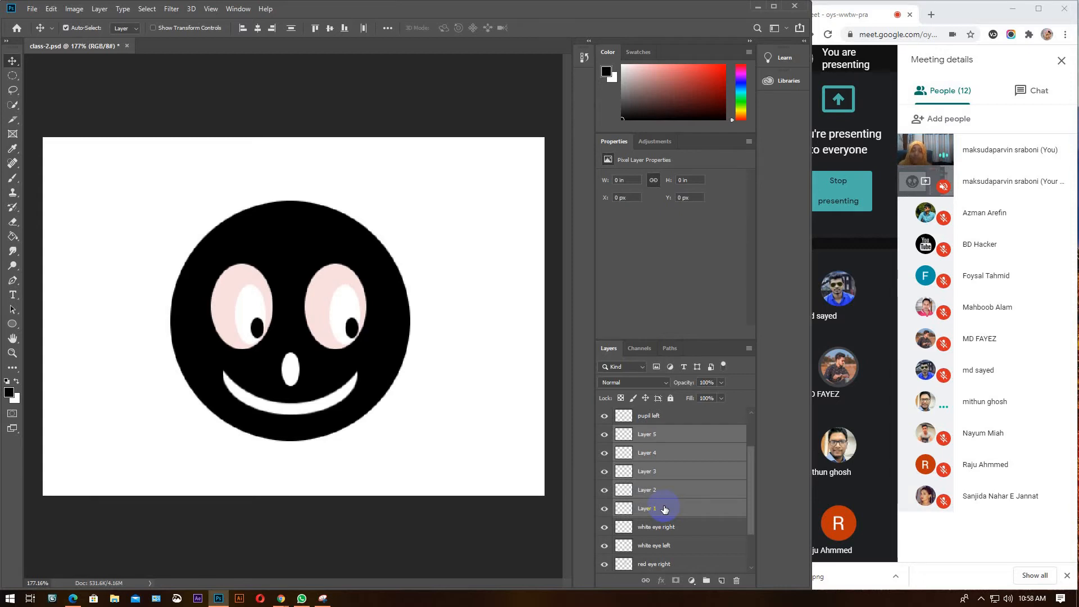
key("Delete")
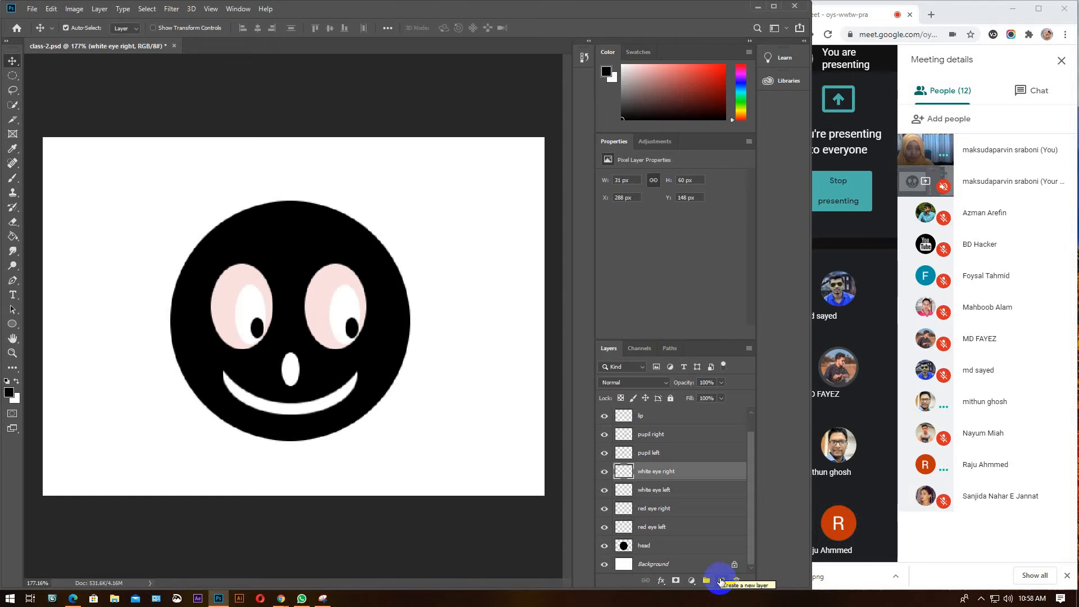
Maximize the meeting window and stop presenting the screen, closing the downloads bar as well
left_click(1038, 9)
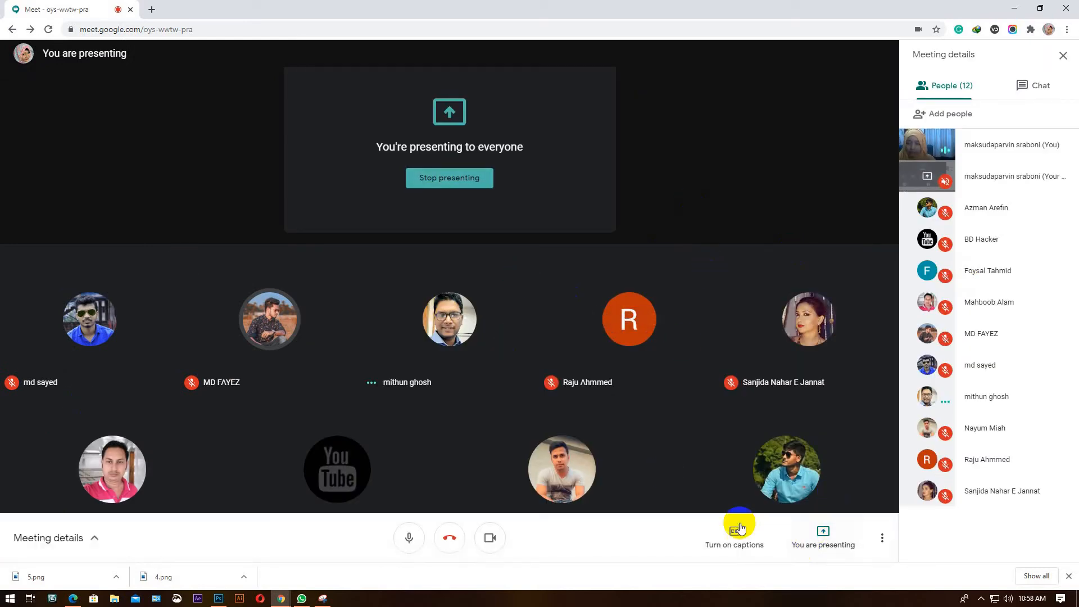
left_click(827, 538)
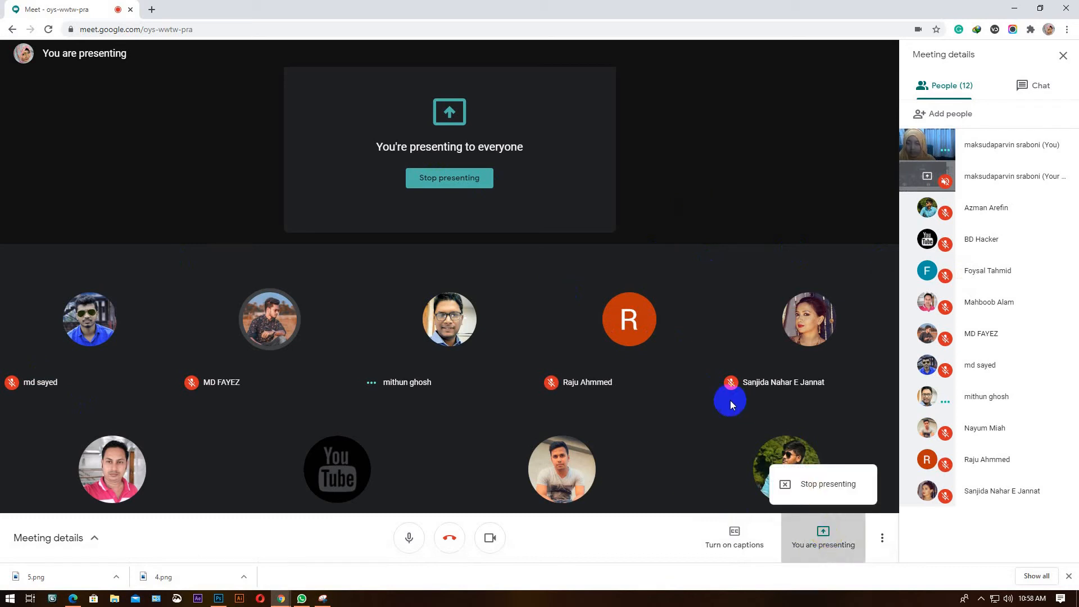
left_click(1069, 580)
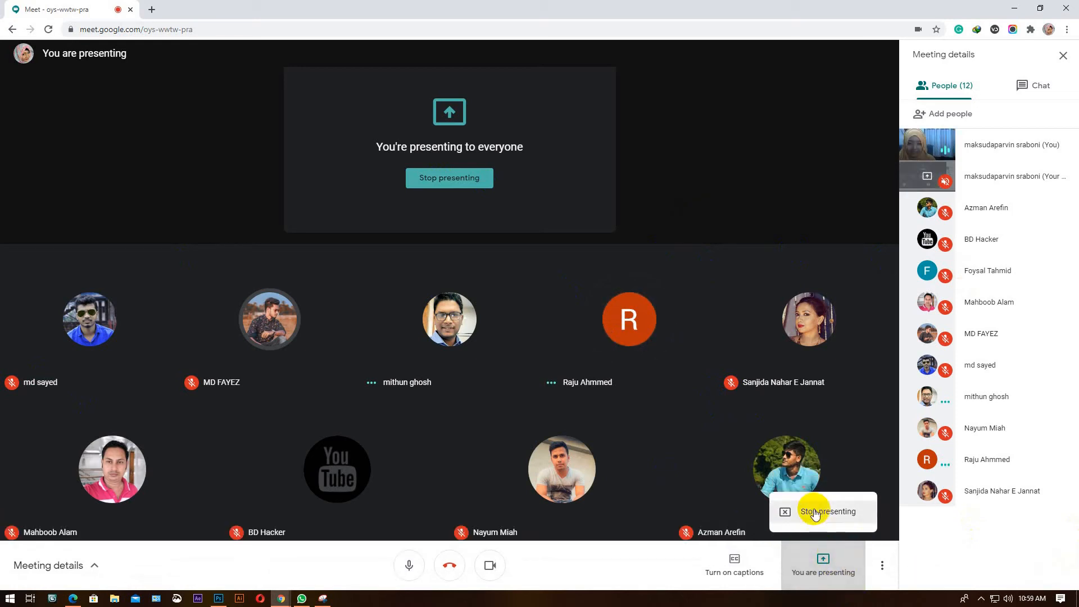
left_click(683, 456)
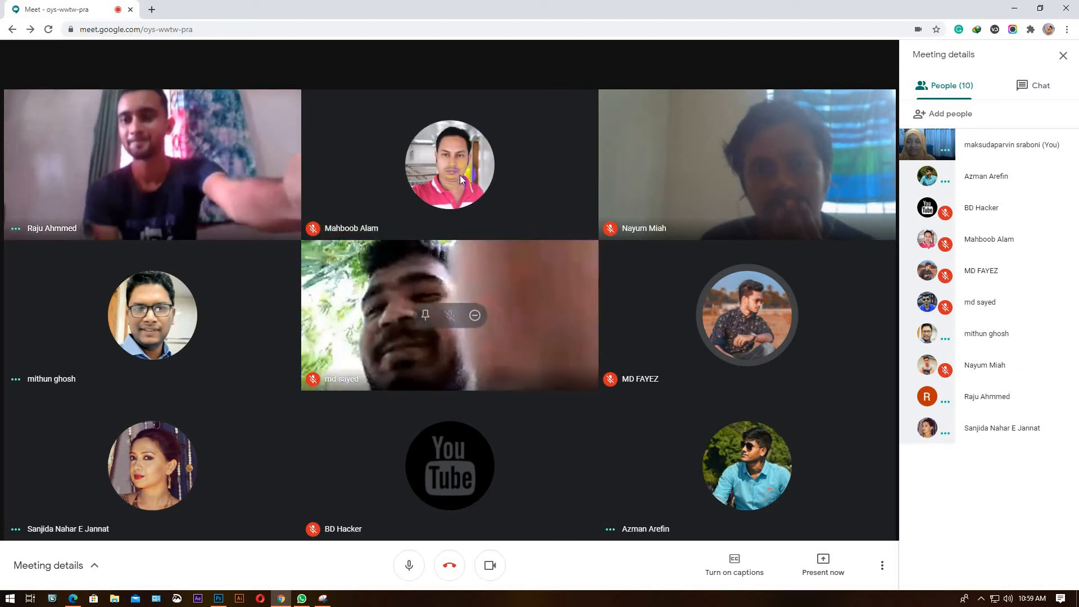
Present the entire screen to the meeting again
left_click(824, 566)
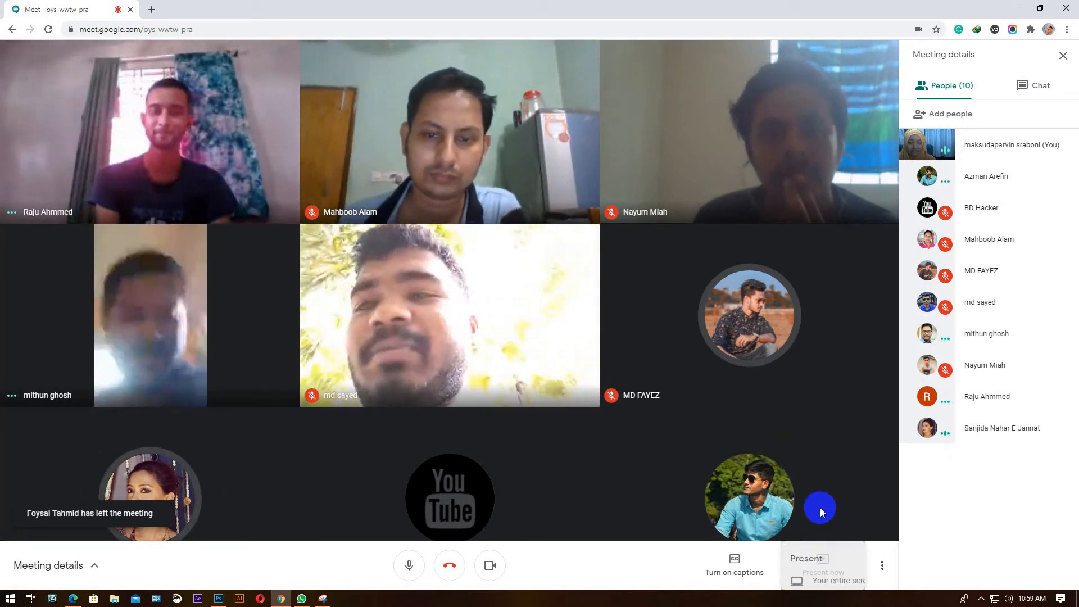
left_click(803, 470)
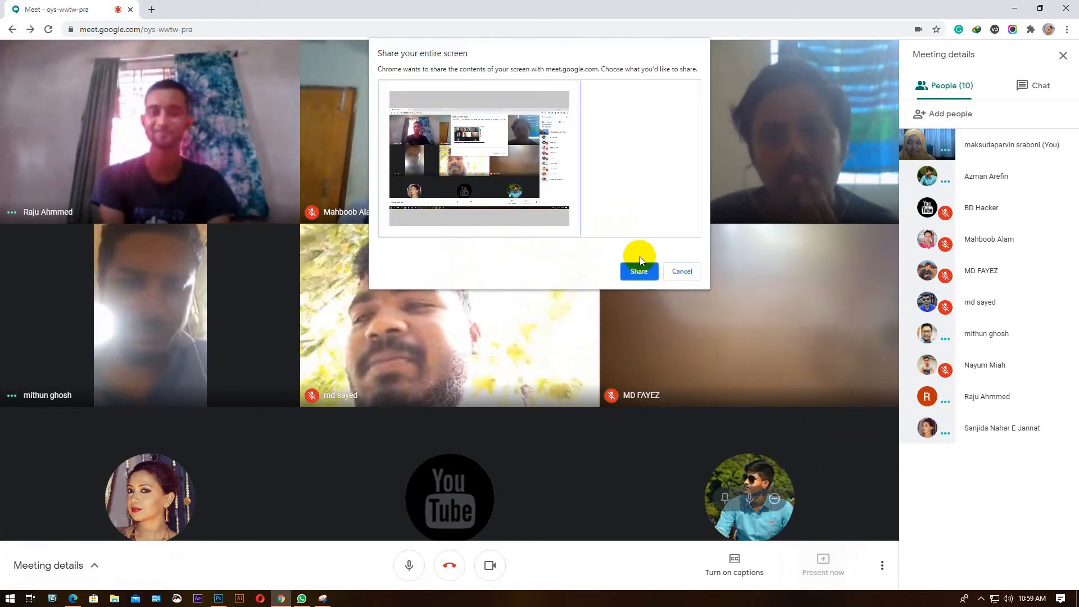
left_click(639, 271)
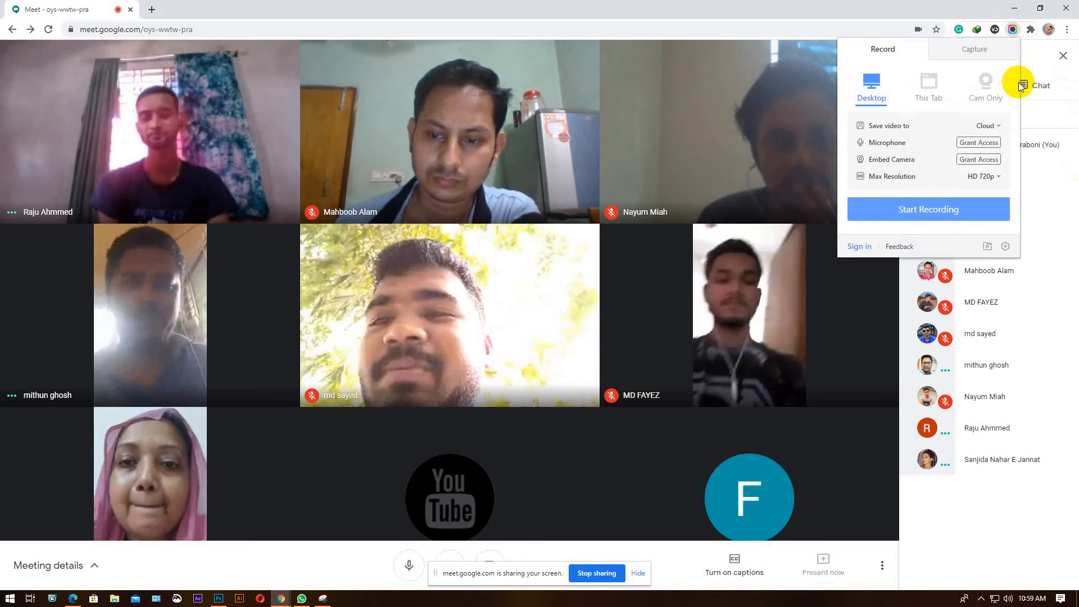
Capture a selected-area screenshot covering the meeting's video grid and participant list
left_click(974, 50)
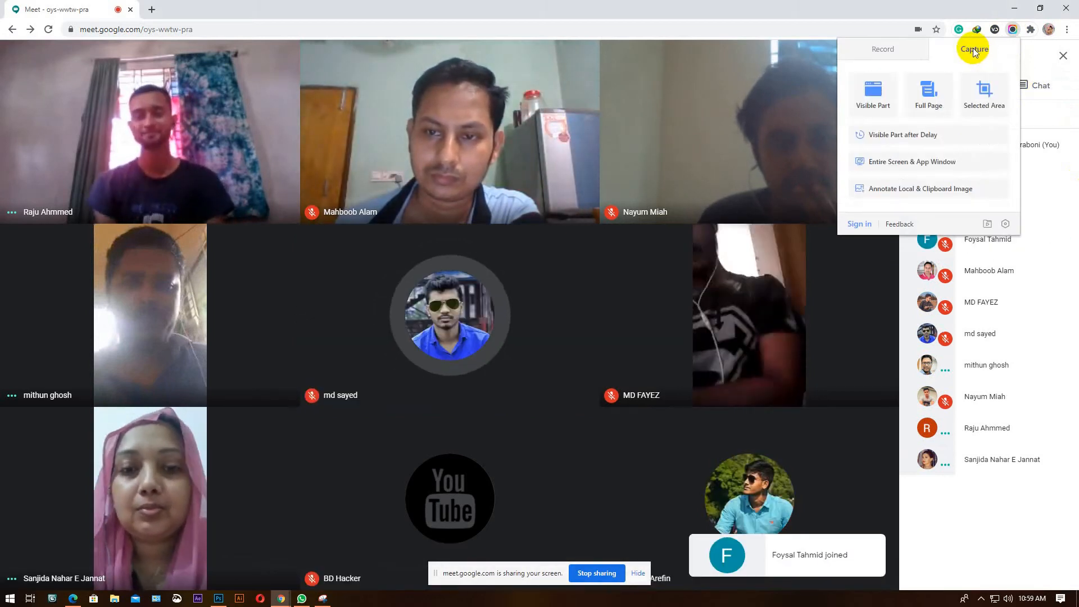
left_click(985, 93)
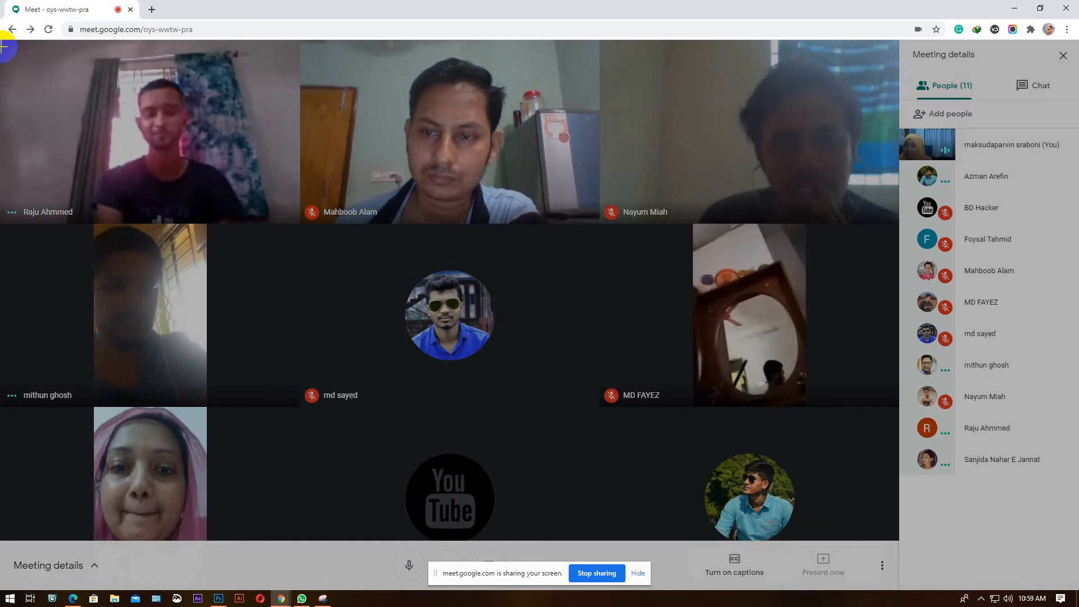
left_click_drag(5, 43, 870, 446)
left_click_drag(947, 509, 1055, 570)
left_click_drag(1061, 572, 1062, 572)
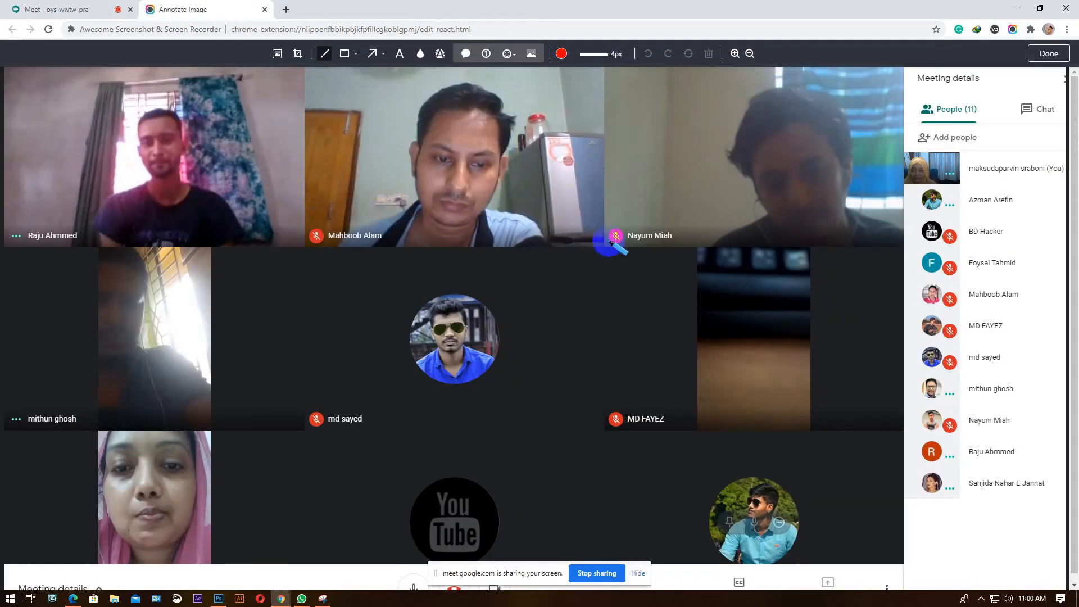
Finish annotating and save the screenshot as PNG image 6 in the 02. GD- class 02 folder, closing the annotation page
left_click(1044, 55)
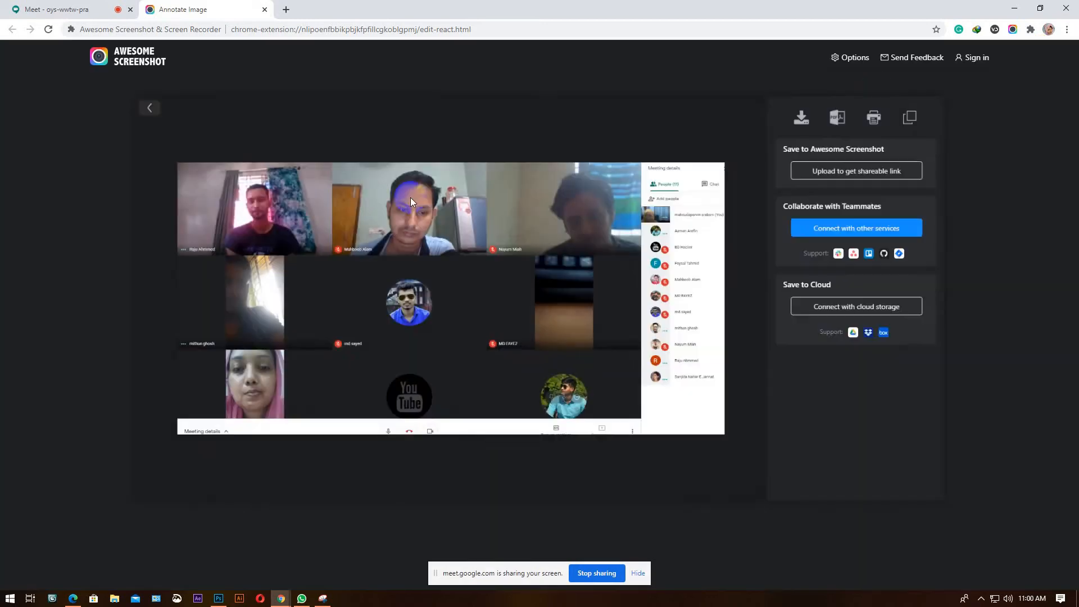
right_click(353, 243)
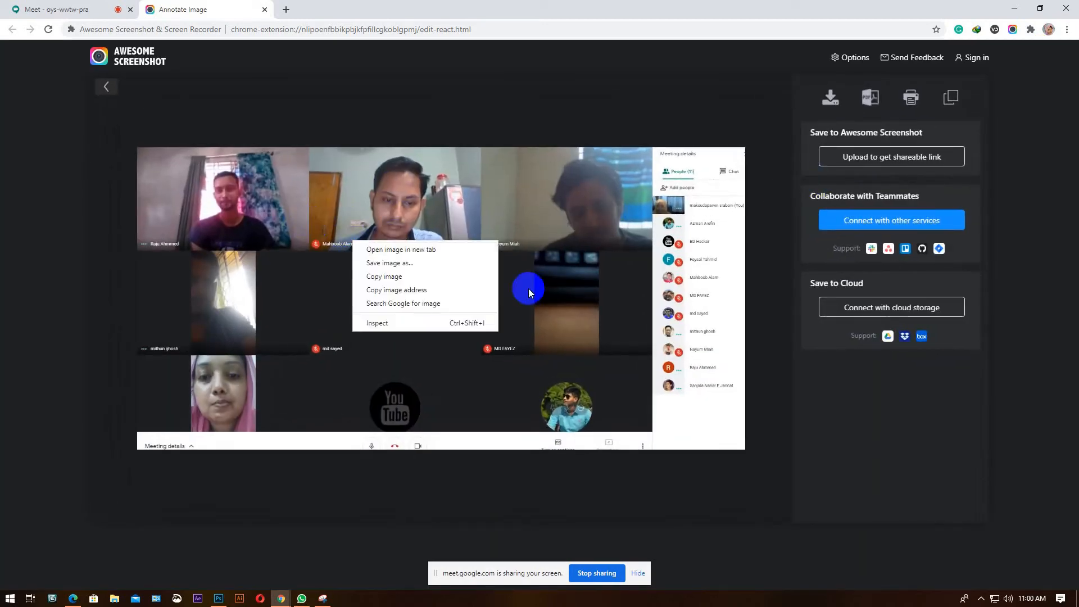
left_click(411, 265)
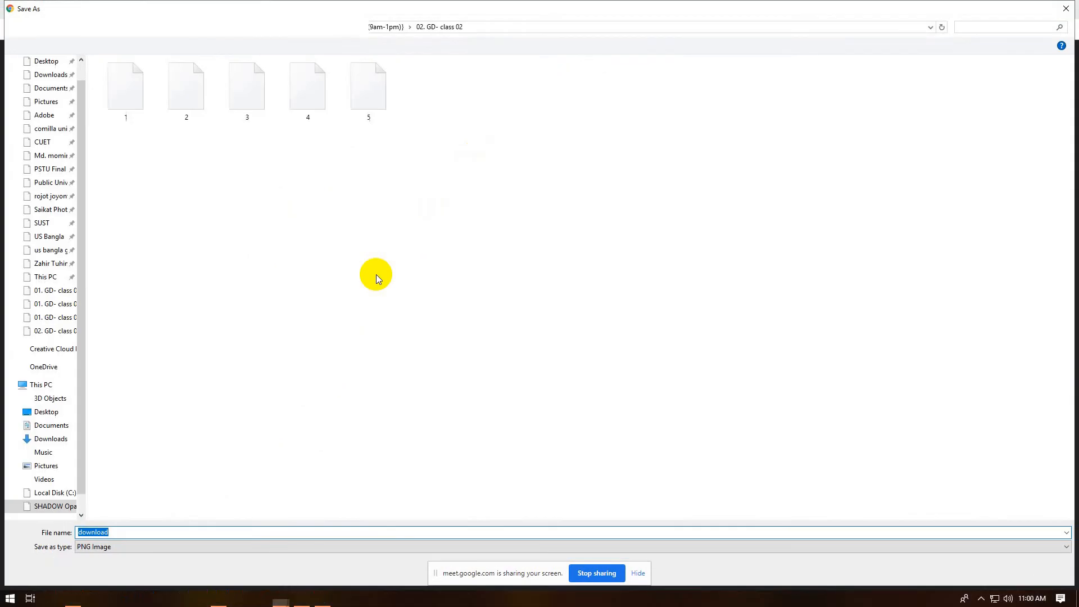
type("6")
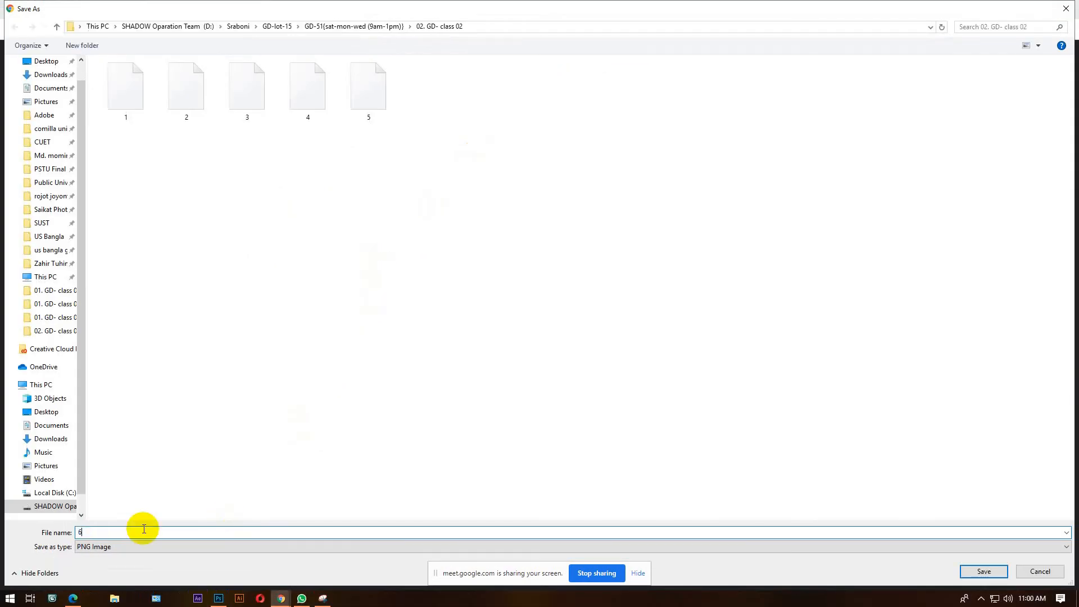
key("Return")
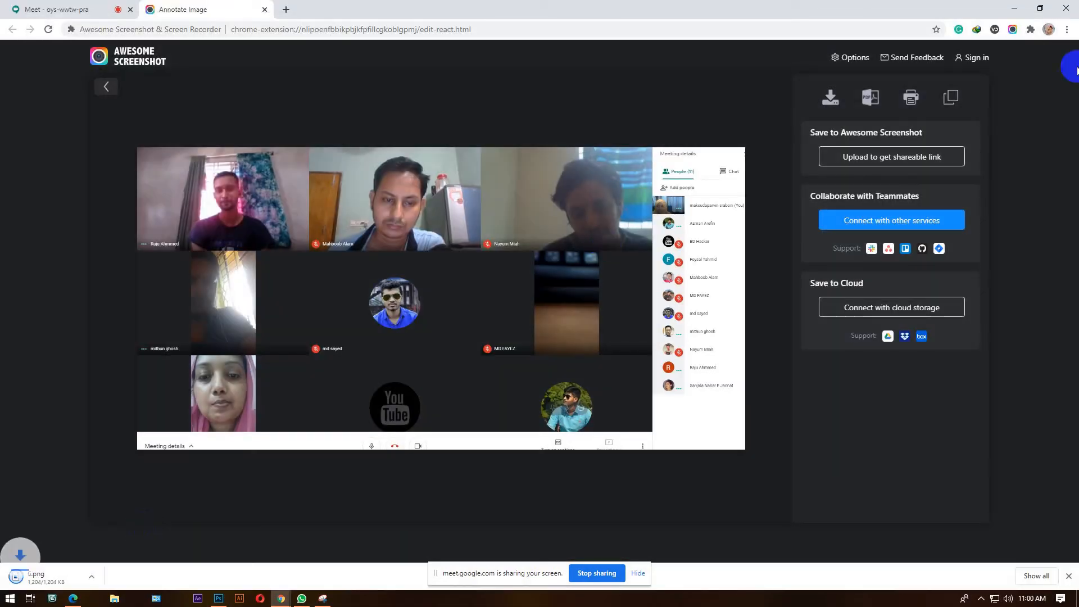
left_click(265, 10)
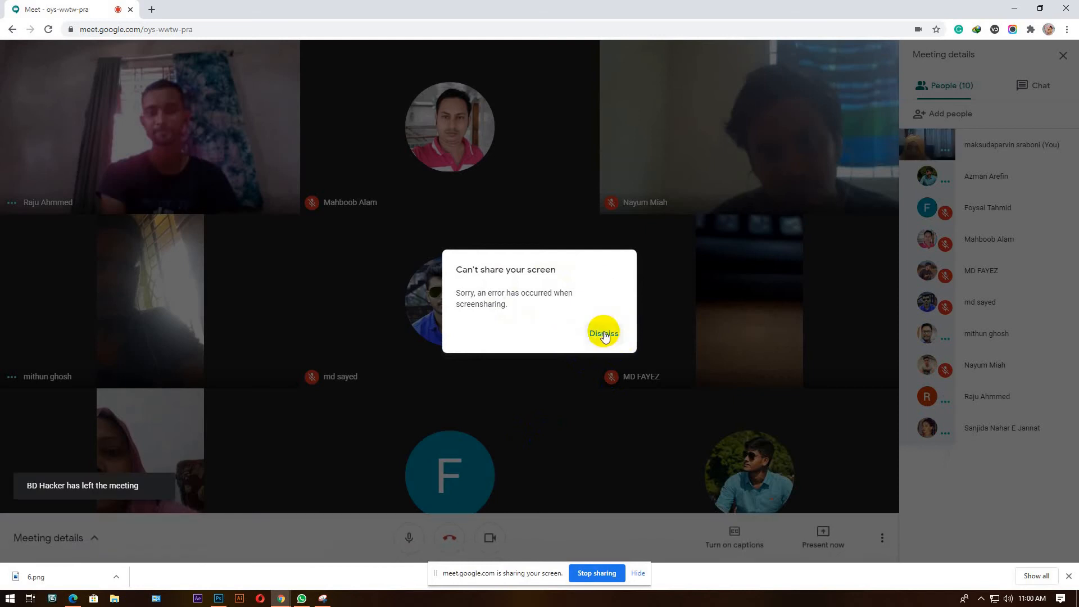
Dismiss the screen-sharing error and present the entire screen to the meeting once more
left_click(603, 336)
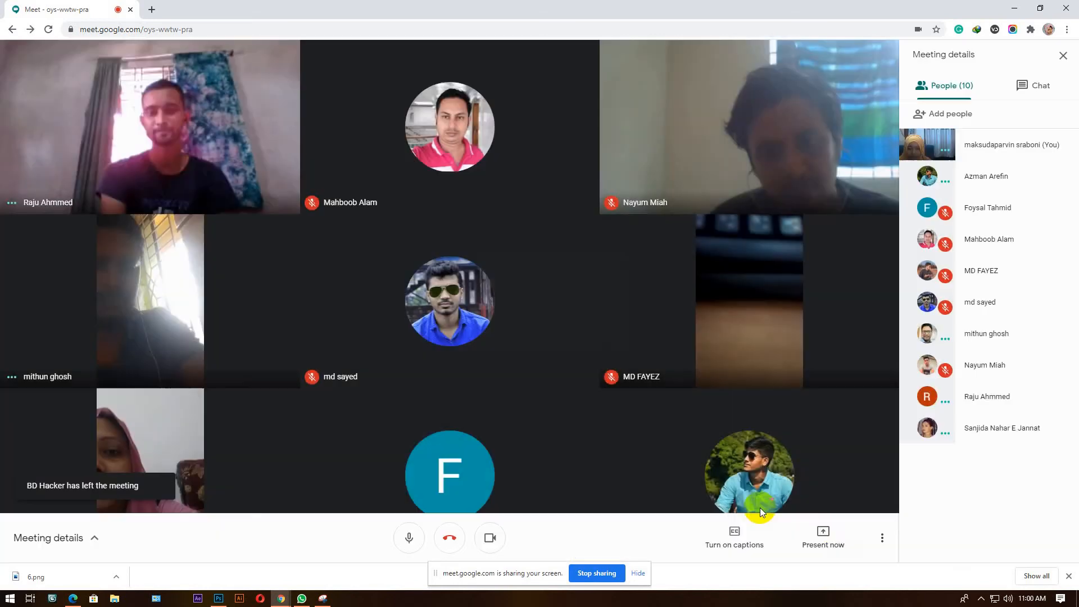
left_click(826, 547)
left_click(814, 439)
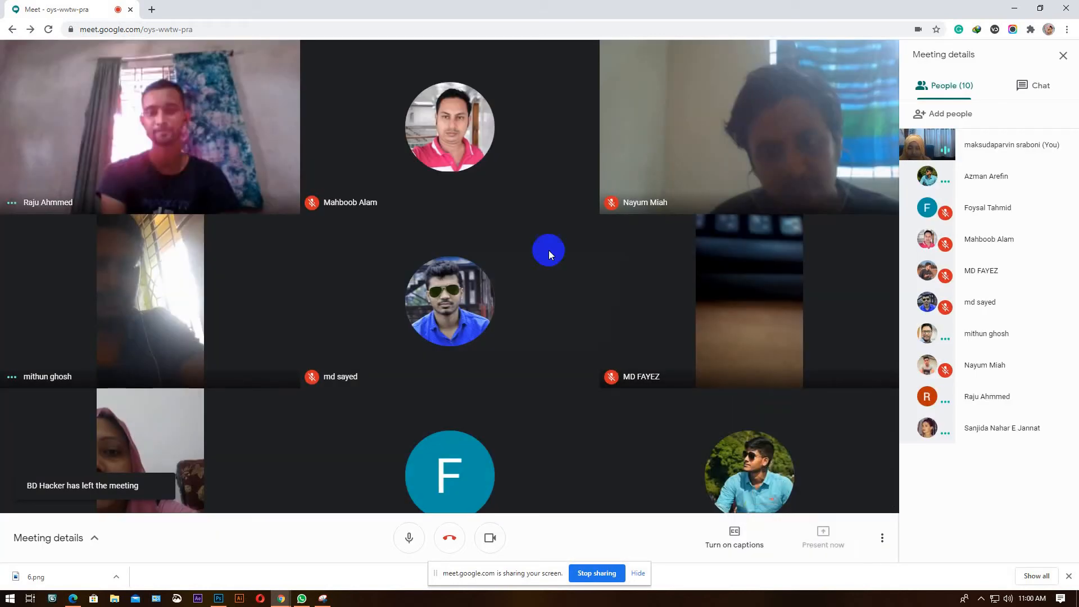
left_click(638, 272)
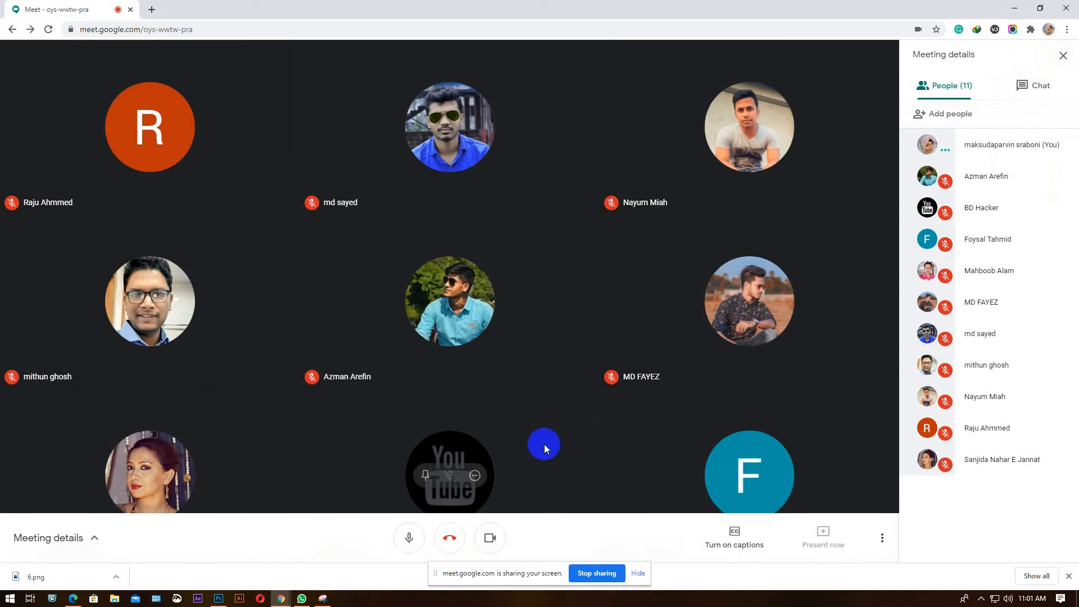
Restore the meeting window to a narrow size beside the Photoshop document and close its downloads bar
left_click(1042, 10)
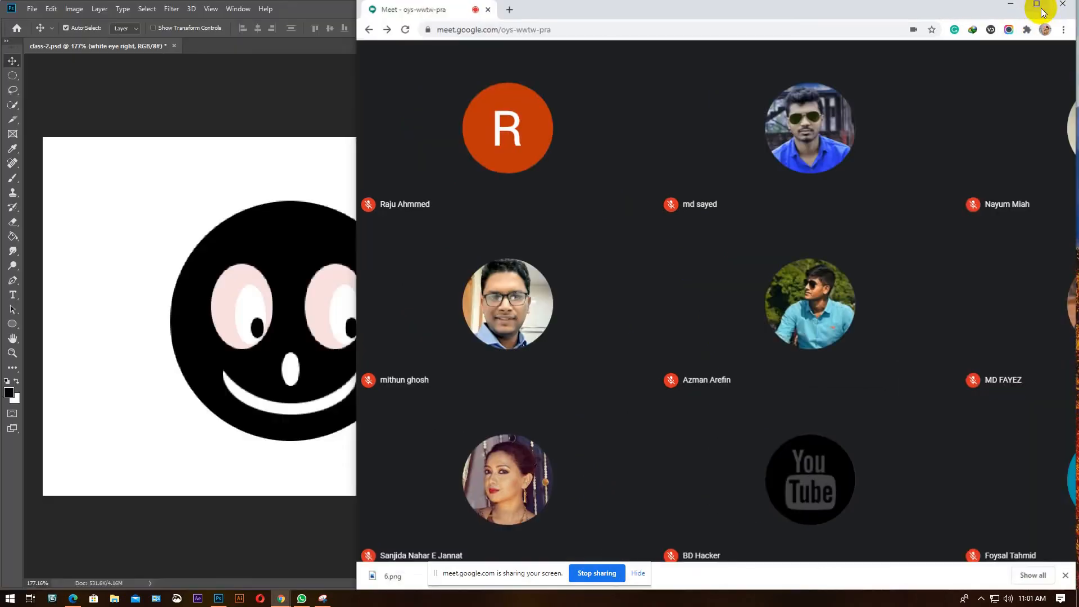
left_click_drag(368, 4, 774, 2)
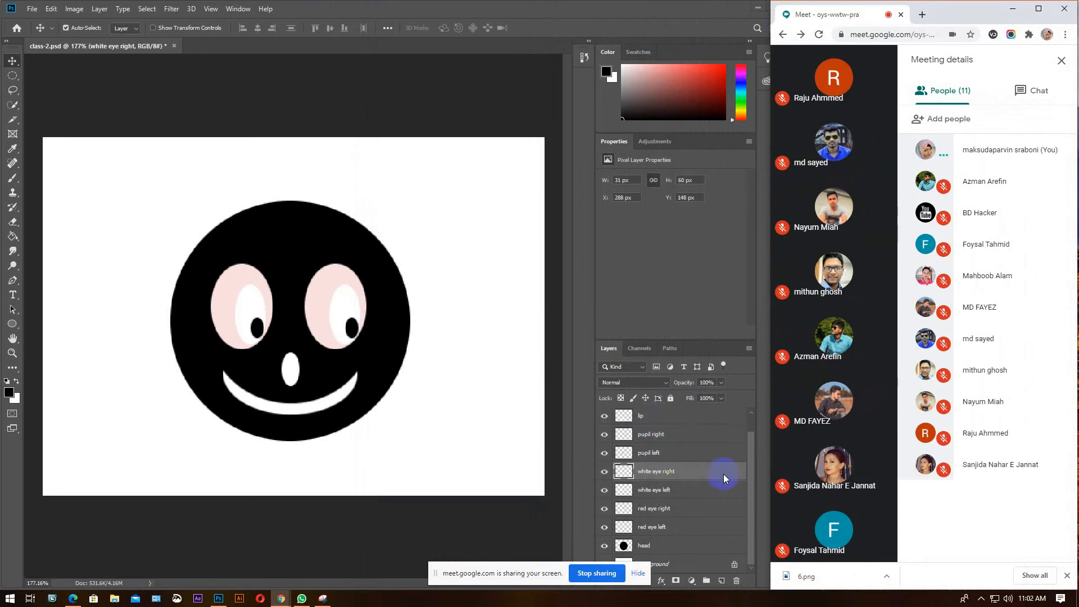
mouse_move(971, 514)
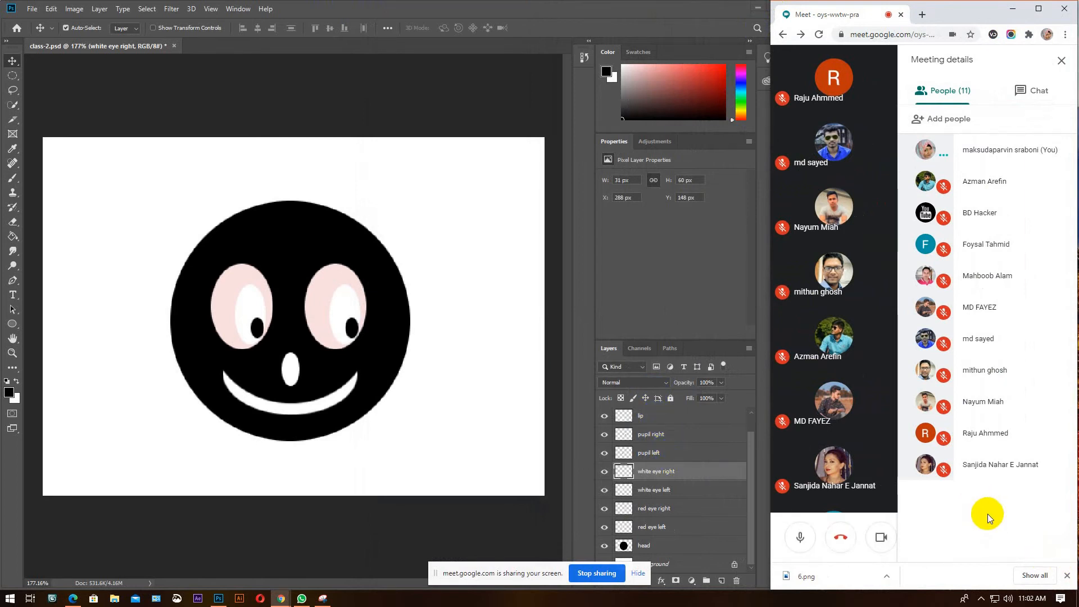
left_click(1067, 581)
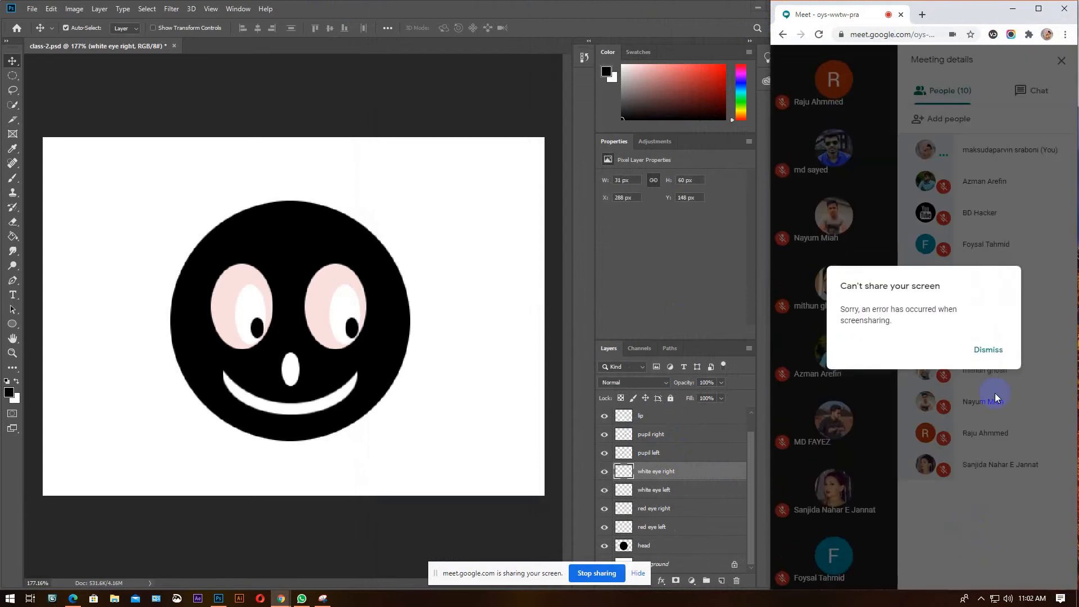
Dismiss the new sharing error, reload the disconnected meeting page and rejoin the call
left_click(987, 350)
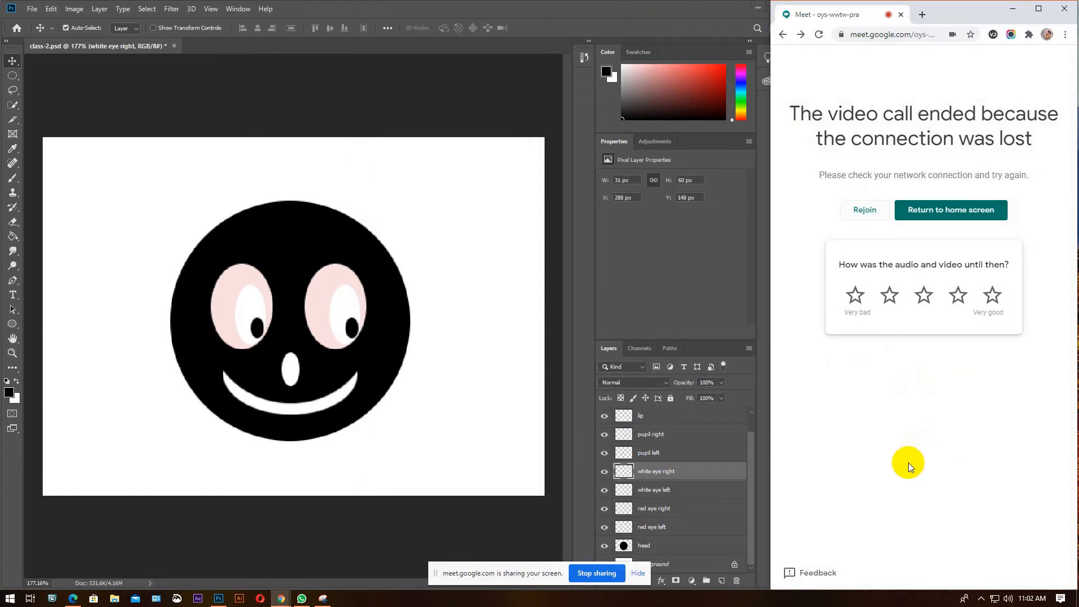
key("F5")
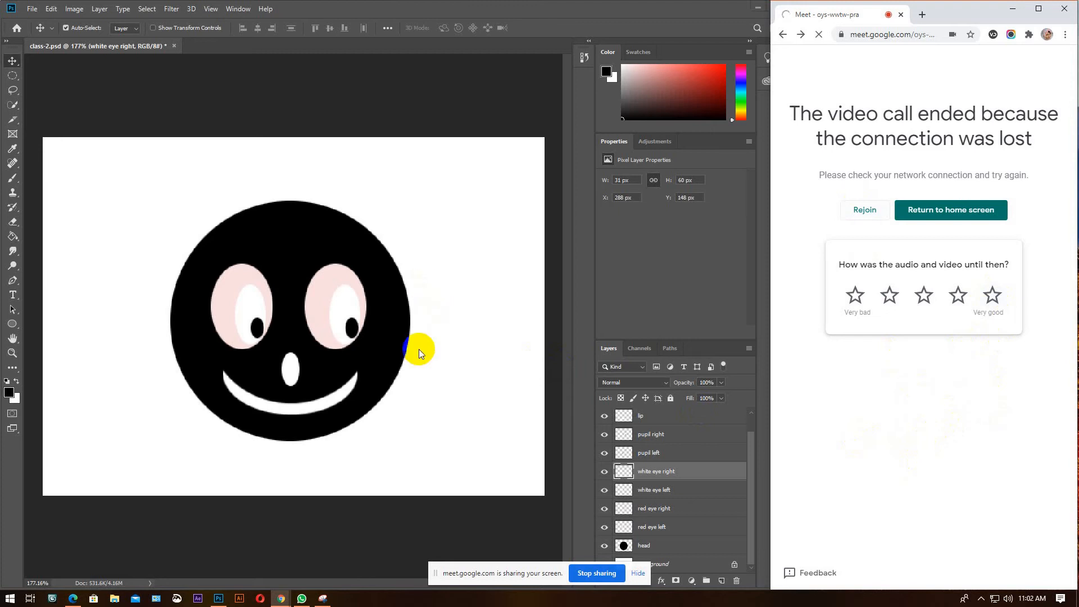
mouse_move(302, 599)
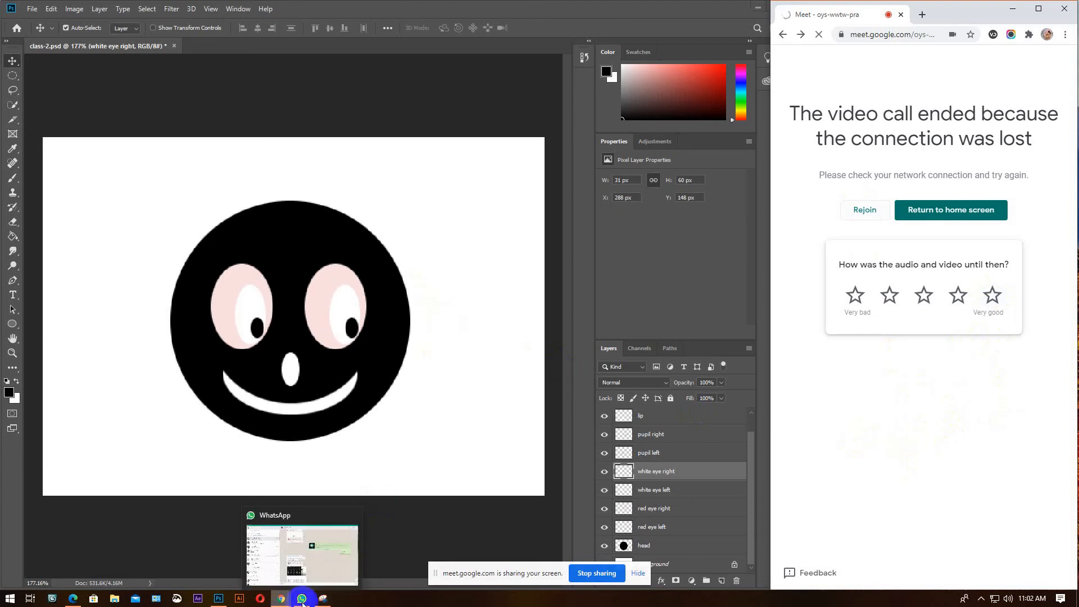
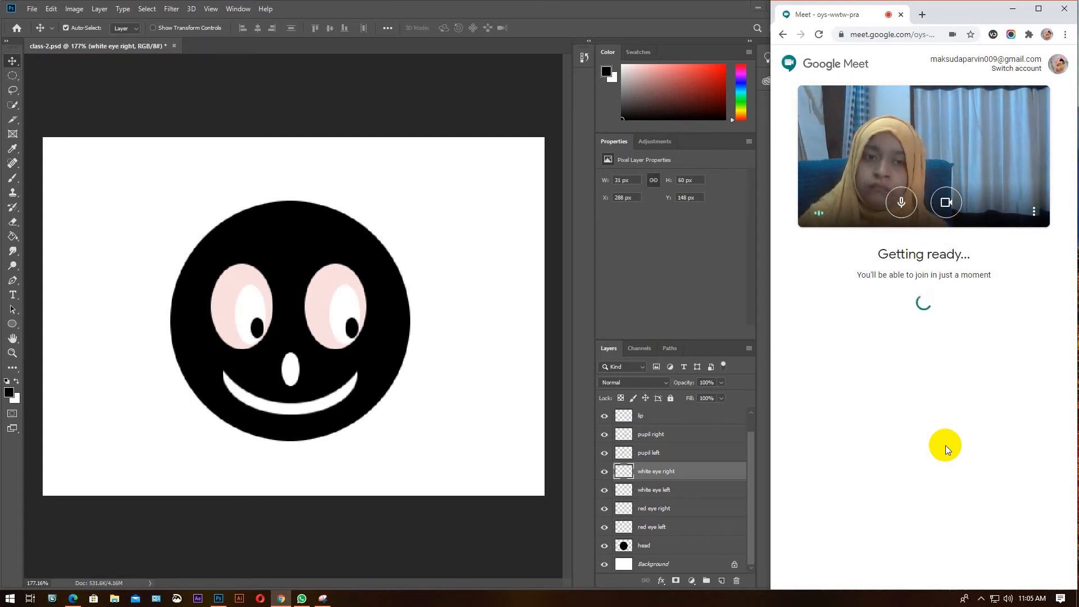
key("super+r")
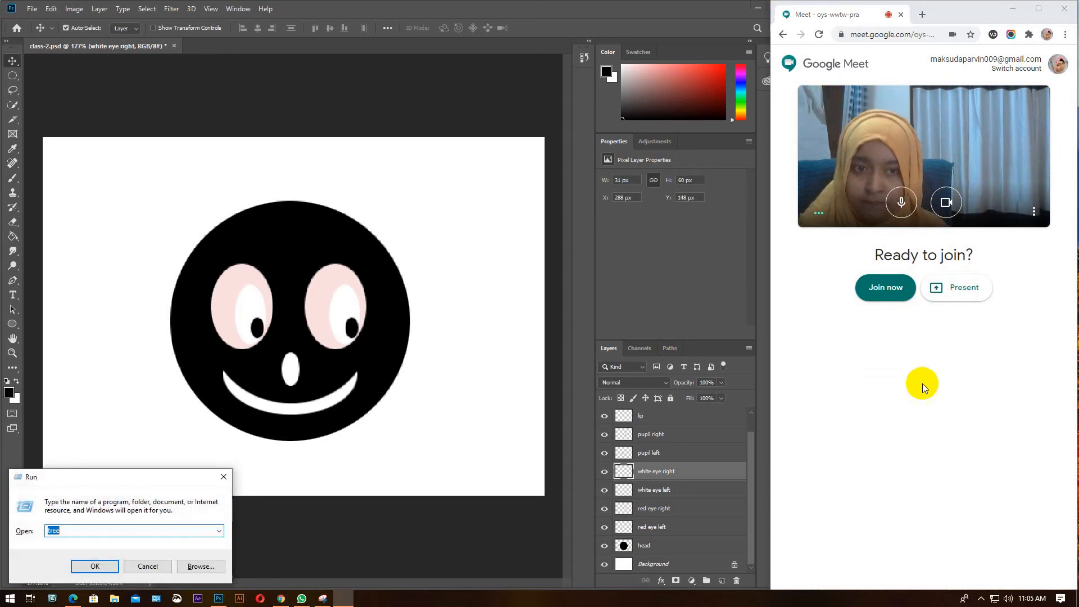
left_click(874, 288)
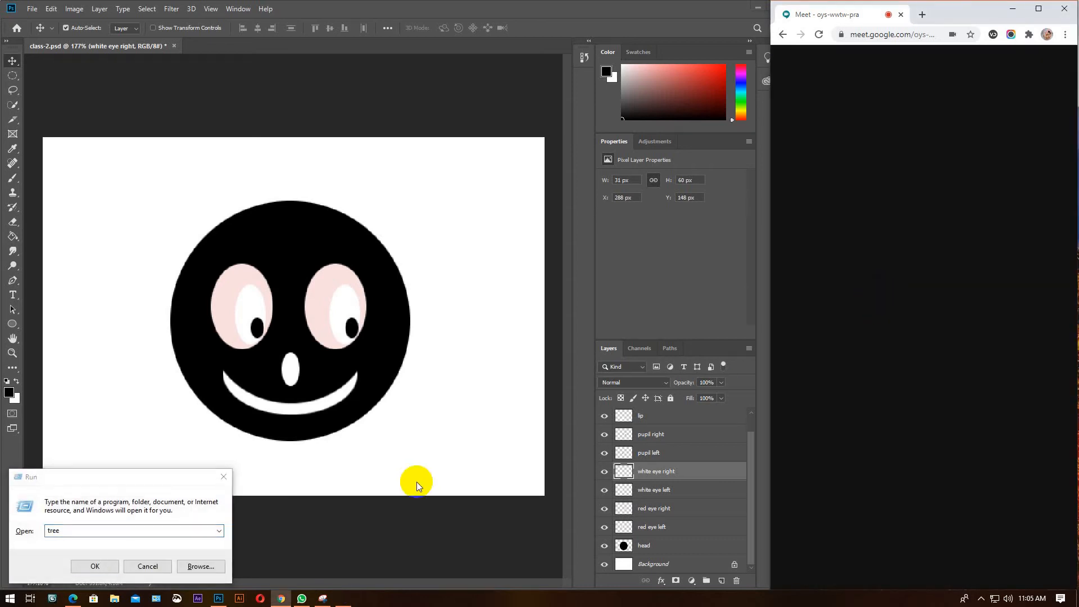
Run the tree command repeatedly from the Windows Run dialog
left_click(132, 563)
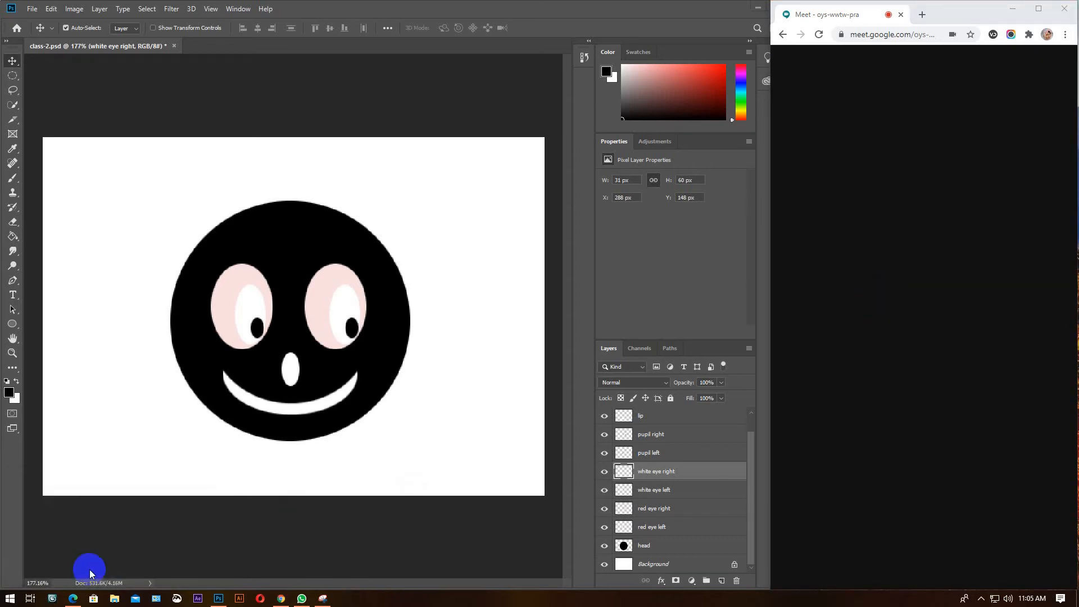
key("super+r")
left_click(87, 565)
key("super+r")
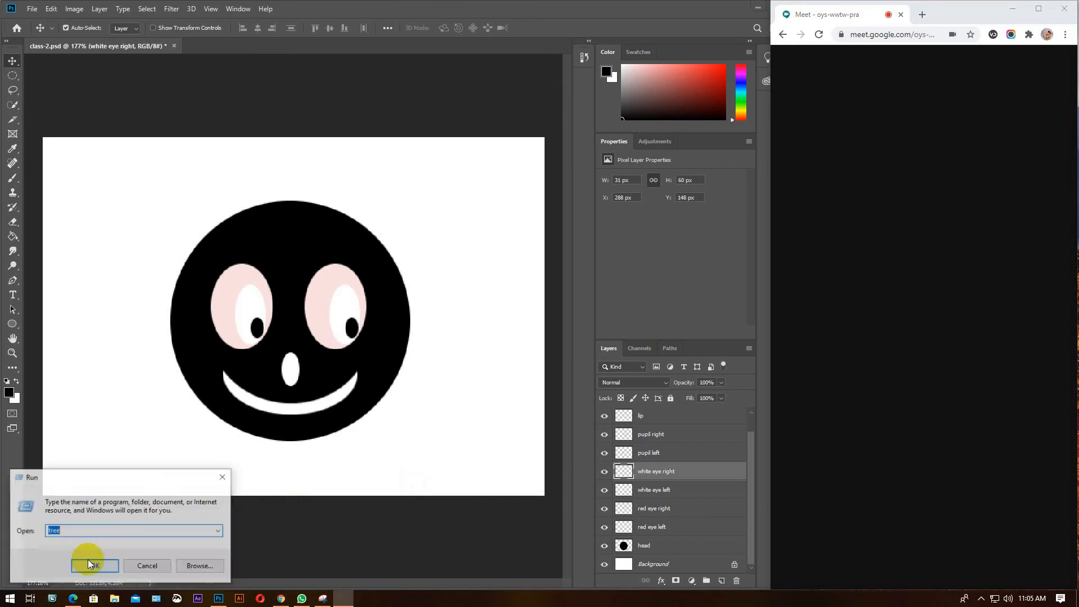
left_click(98, 568)
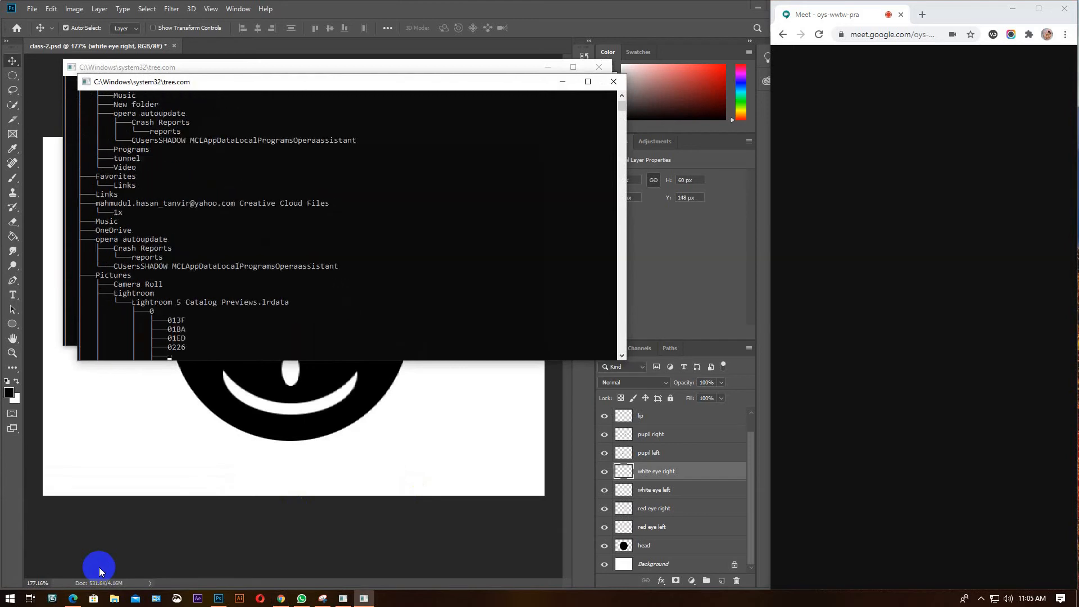
key("super+r")
left_click(95, 563)
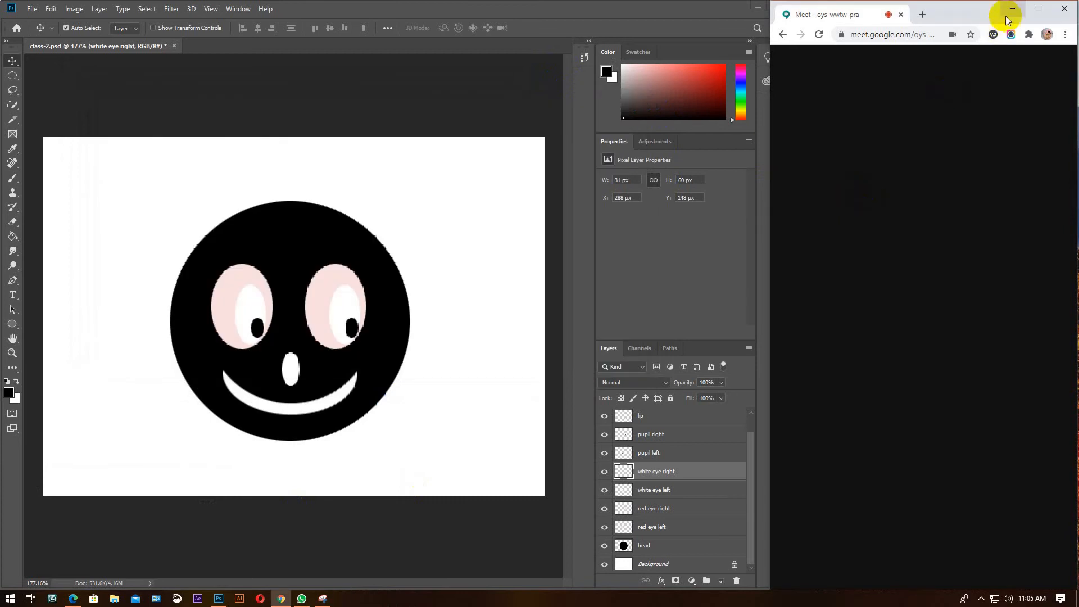
Maximize the meeting window and reload the blank meeting page, checking the hidden system tray icons
left_click(1039, 8)
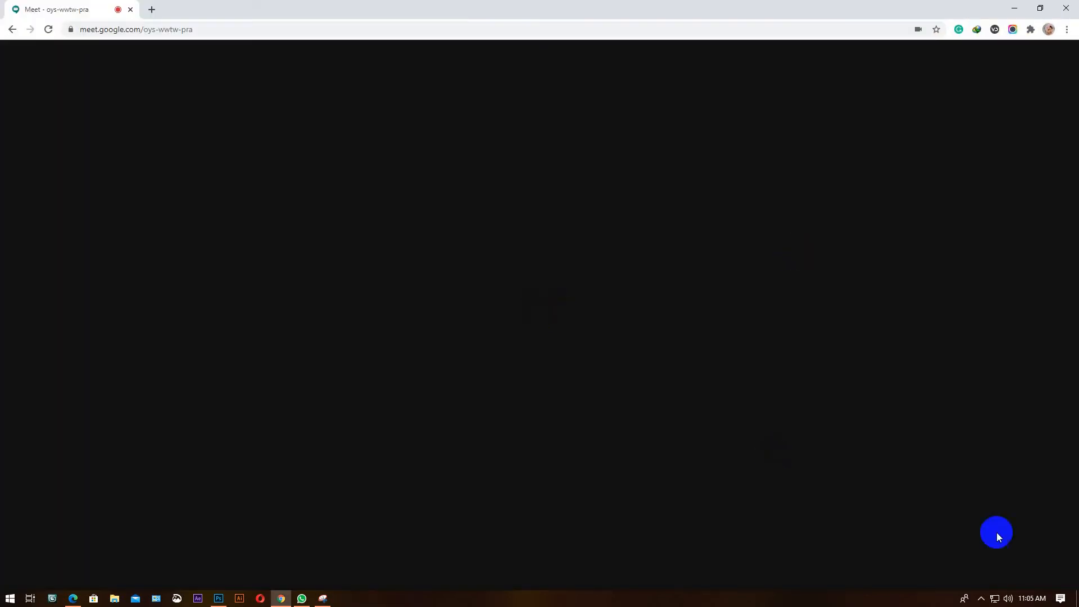
left_click(980, 599)
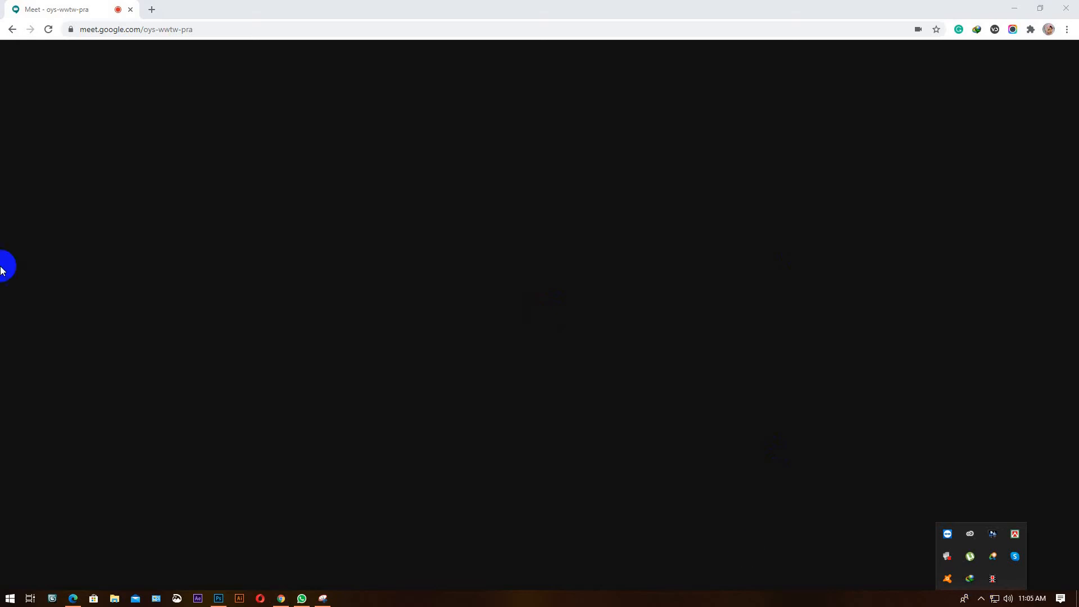
left_click(50, 30)
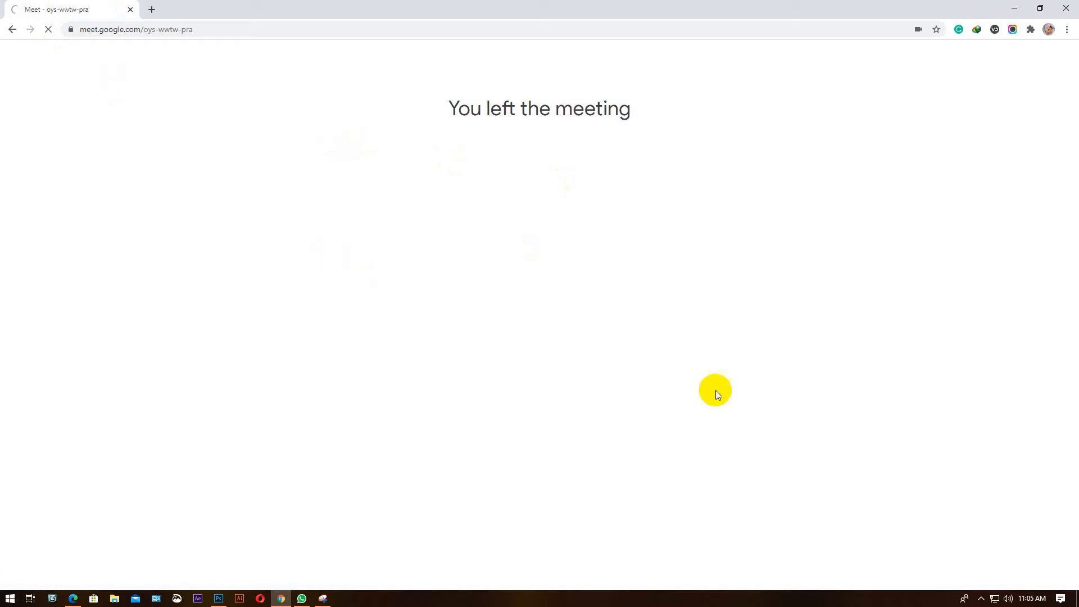
left_click(982, 599)
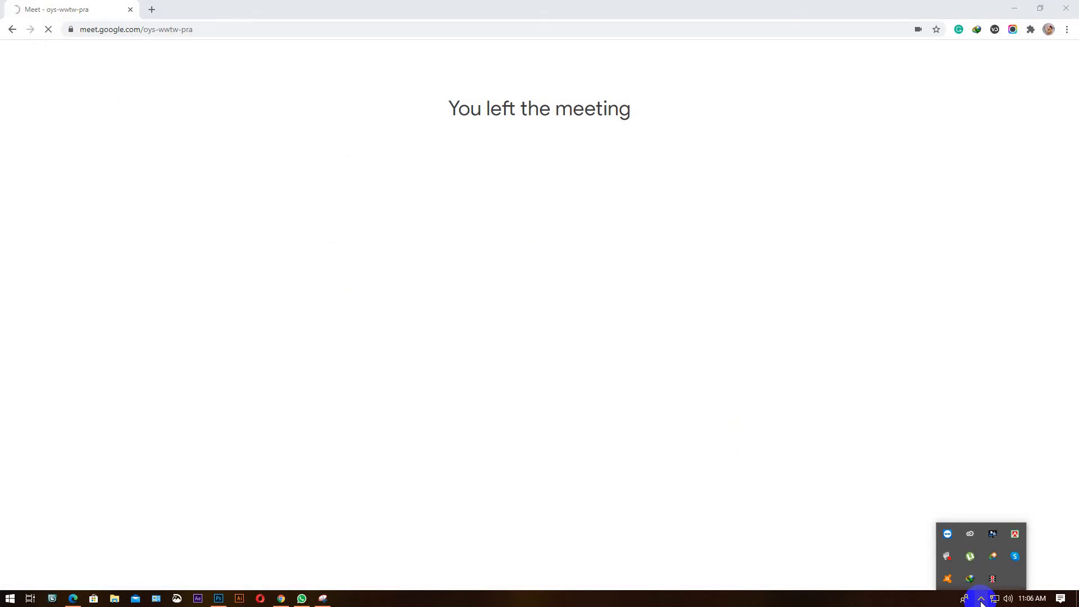
left_click(981, 599)
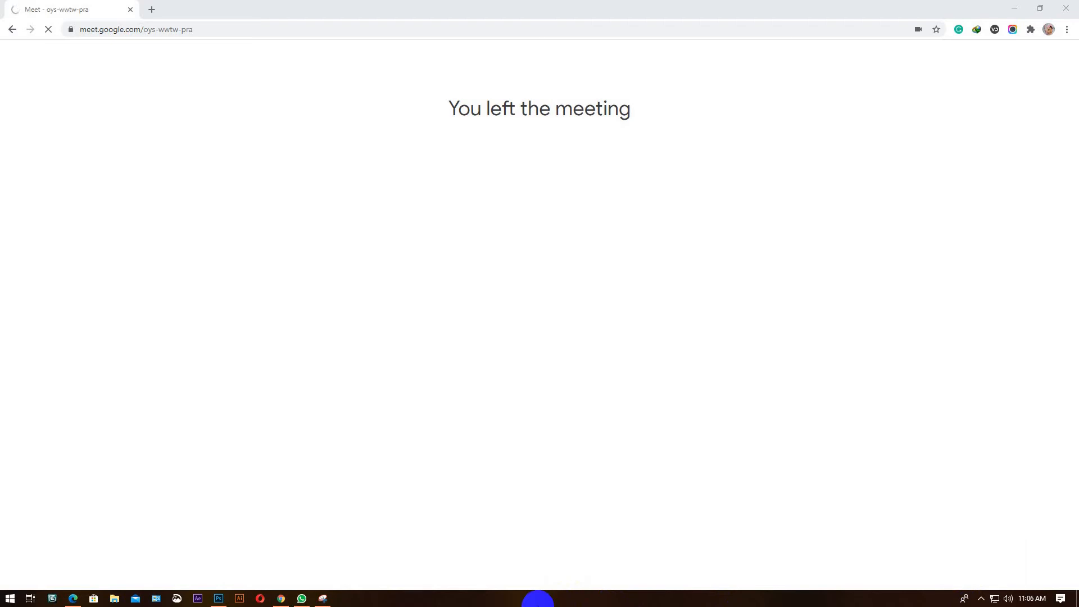
Switch to WhatsApp, review the open conversation and the Trainer Lot15- Dhaka group chat, and close WhatsApp
left_click(301, 599)
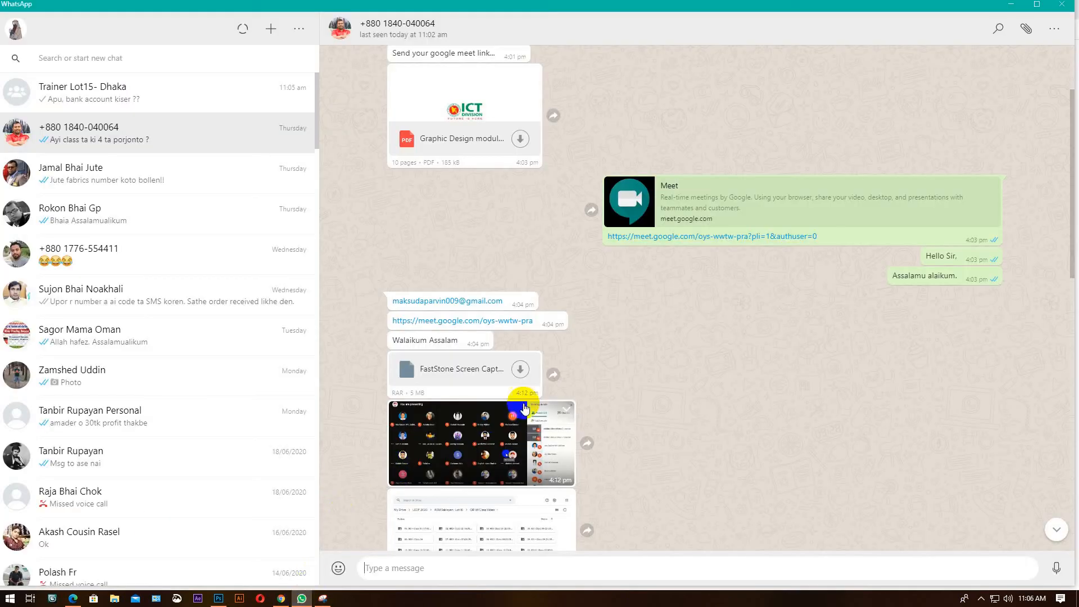
scroll(544, 431, "up", 4)
scroll(543, 430, "down", 10)
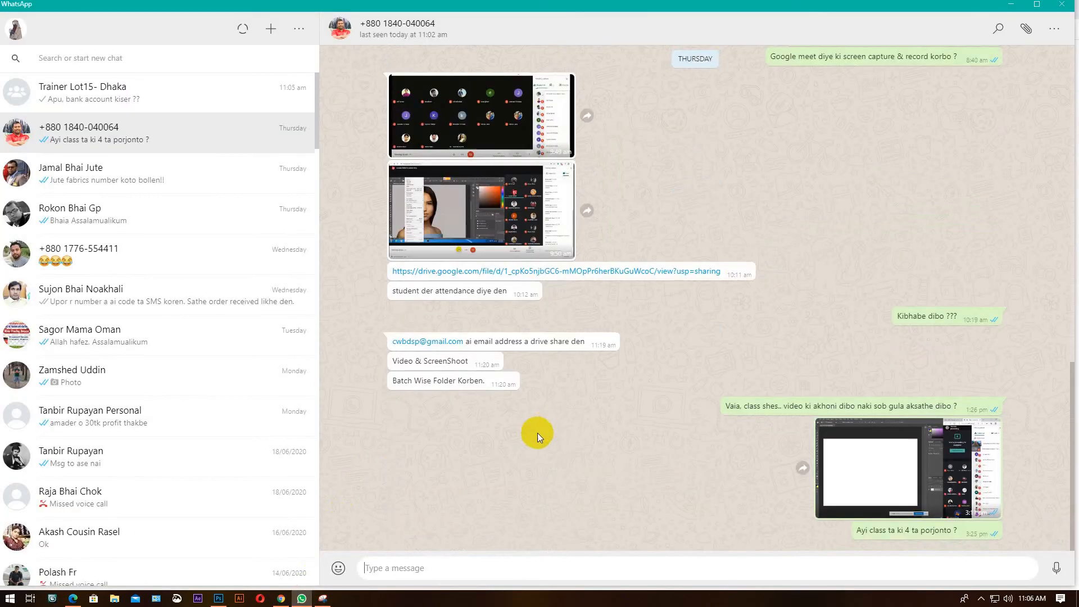
left_click(118, 89)
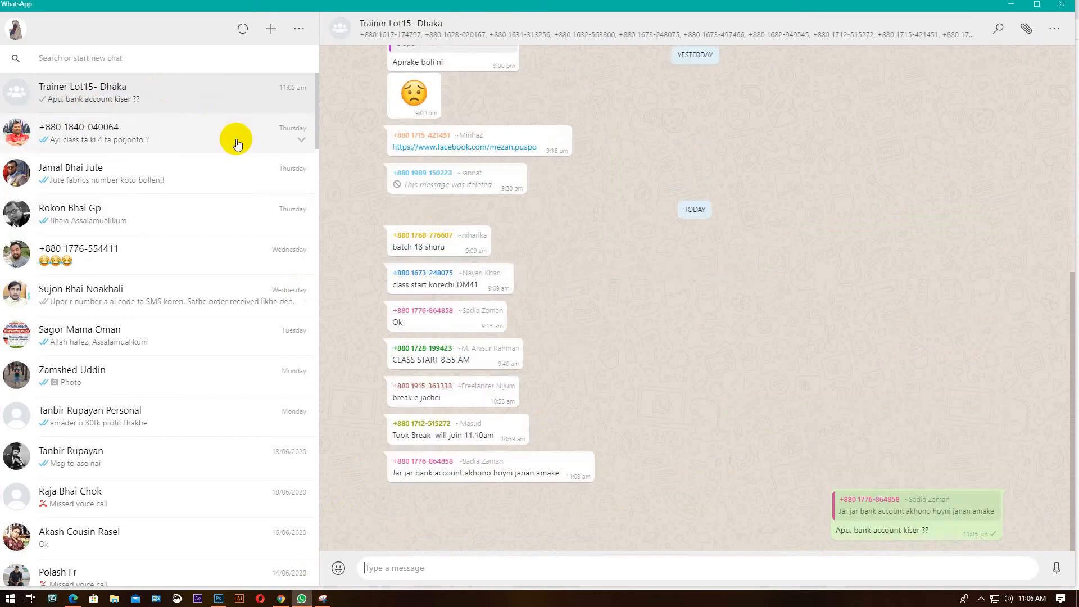
left_click(1062, 4)
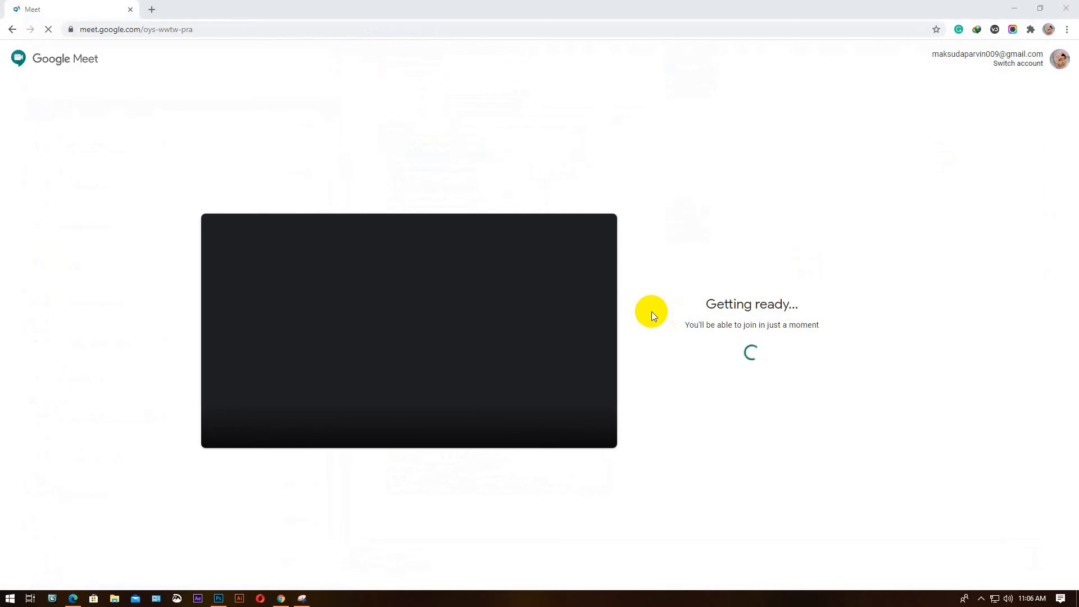
Open the Windows Sound properties and check the recording devices
right_click(1007, 599)
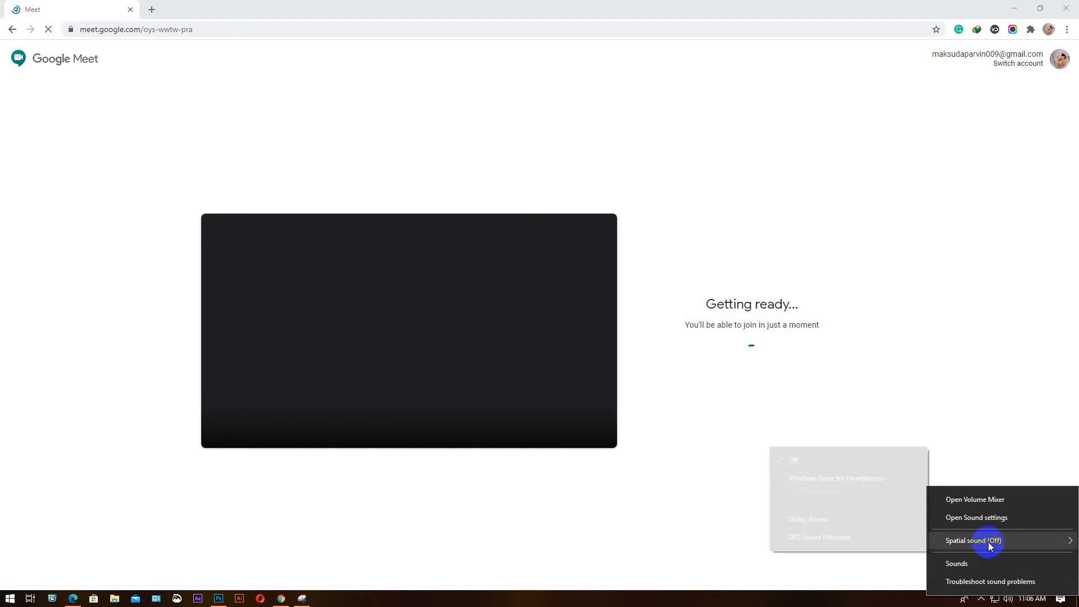
left_click(988, 564)
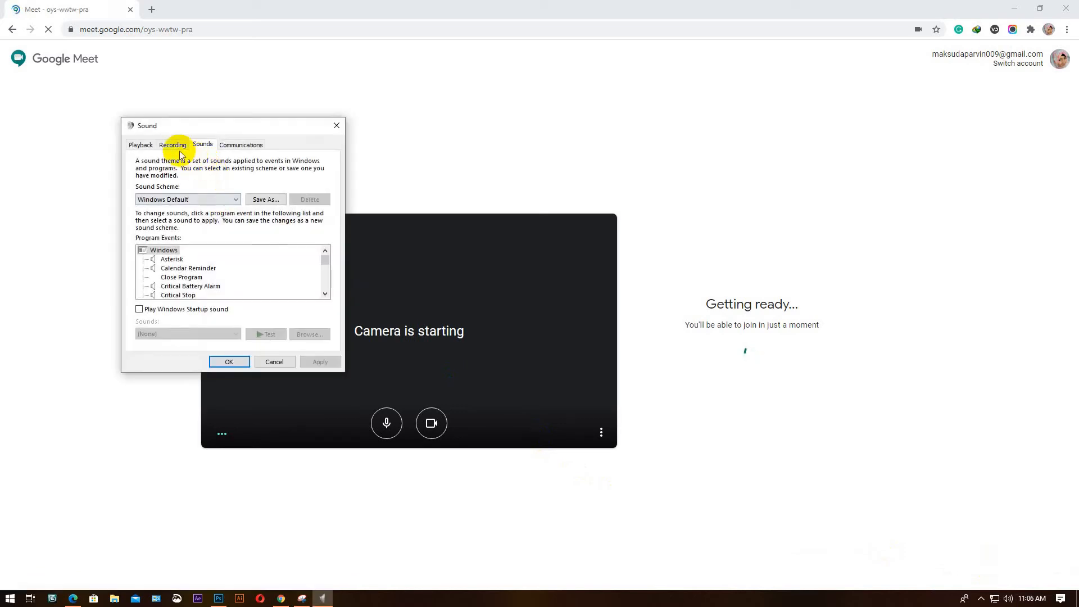
left_click(173, 145)
left_click(174, 178)
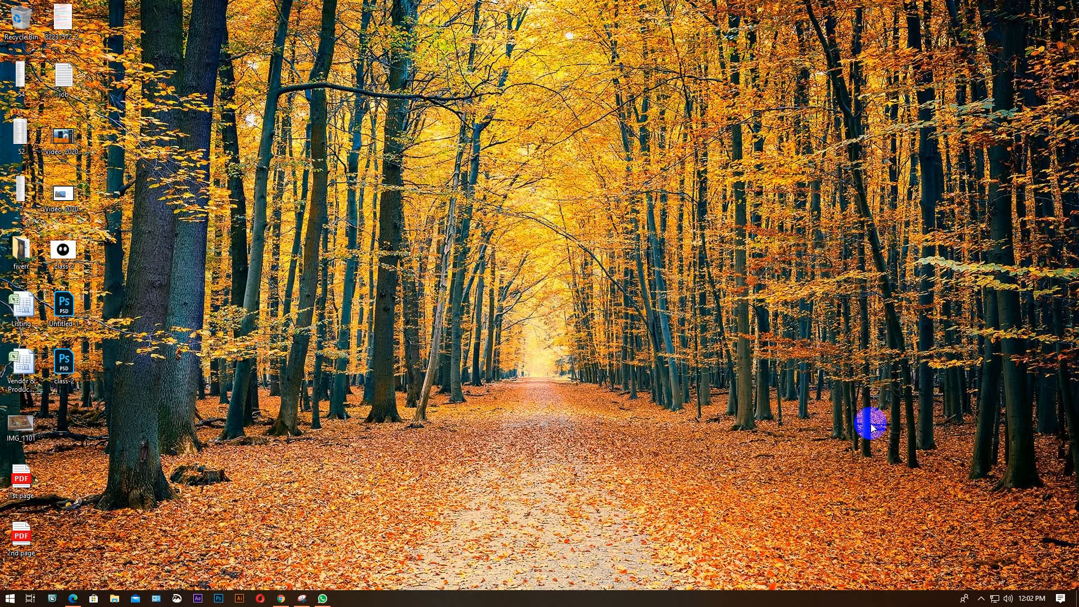
Check the hidden tray icons, bring up the Meet call in Edge and restore it to a smaller window beside the desktop
left_click(981, 601)
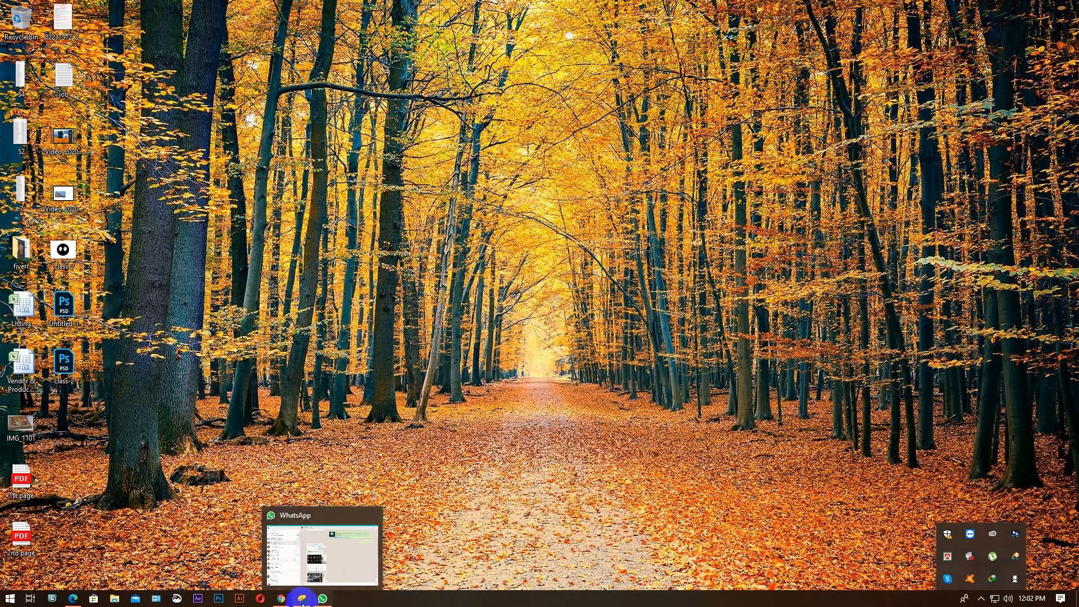
mouse_move(276, 604)
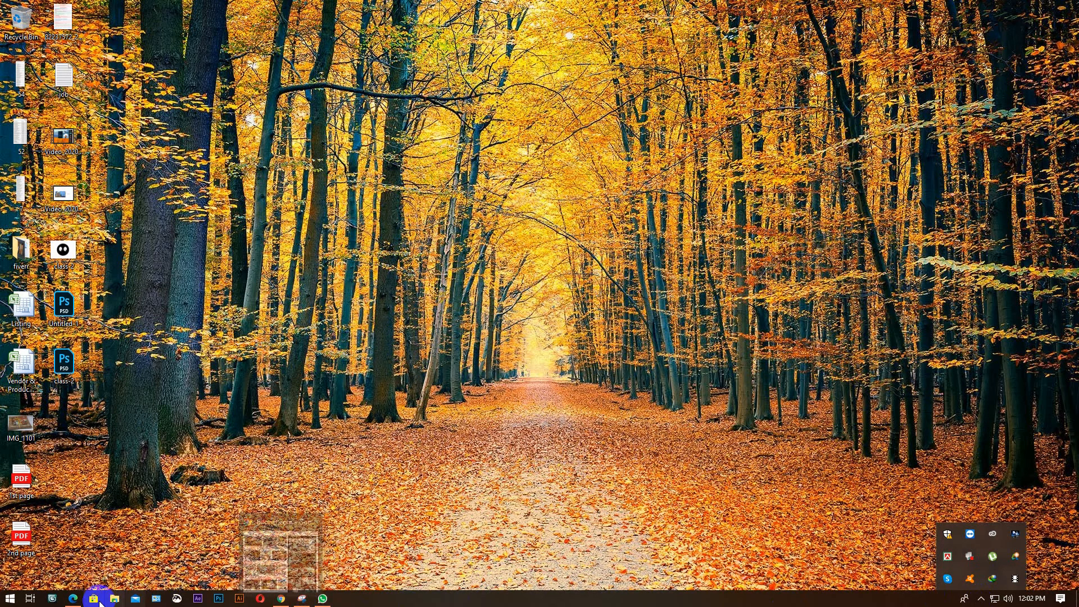
left_click(73, 598)
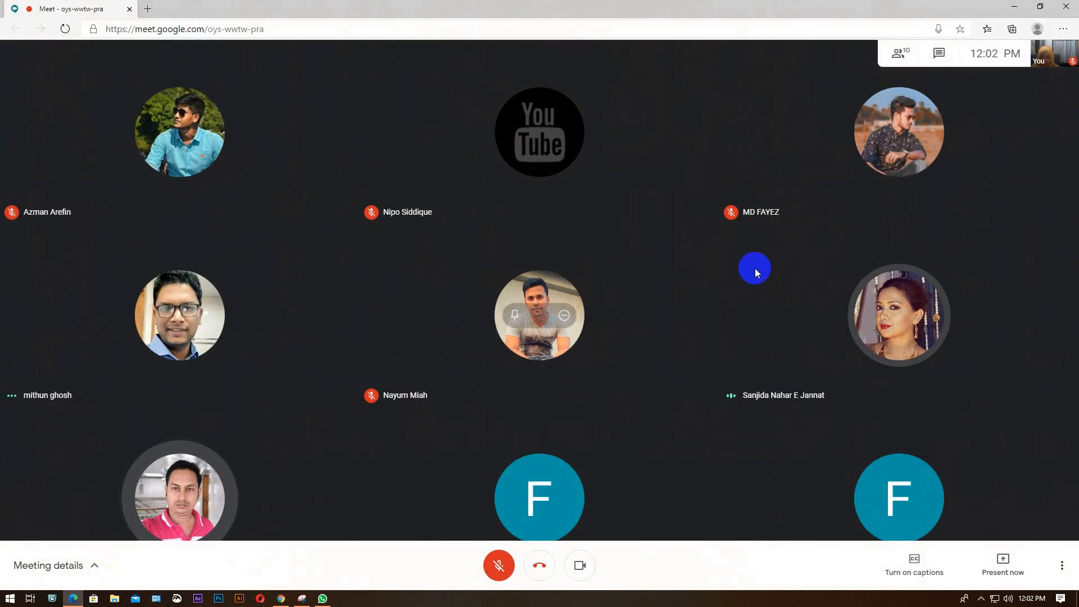
mouse_move(807, 251)
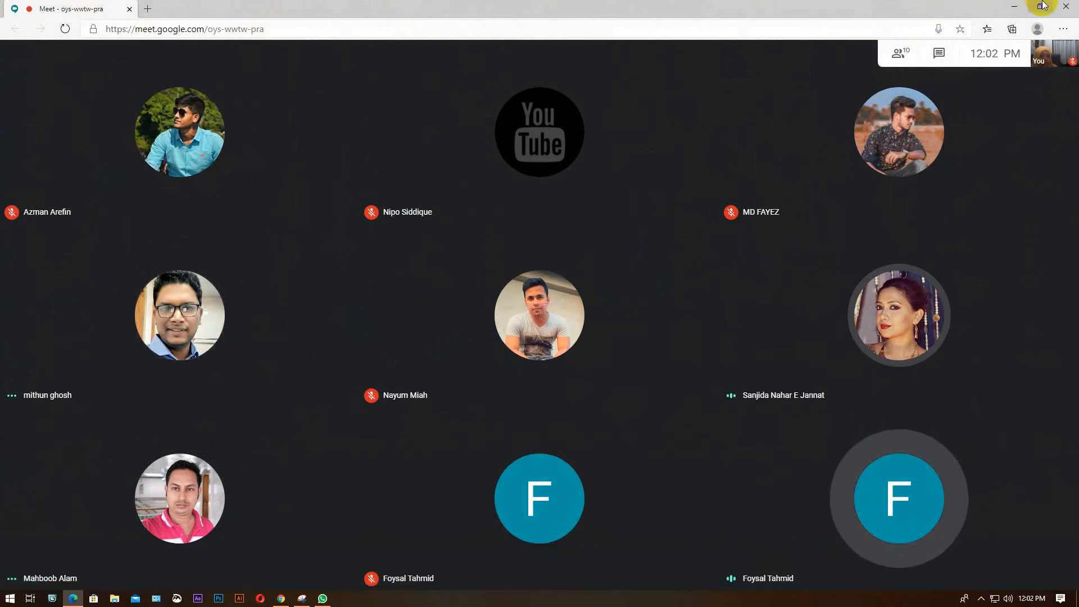
left_click(1041, 6)
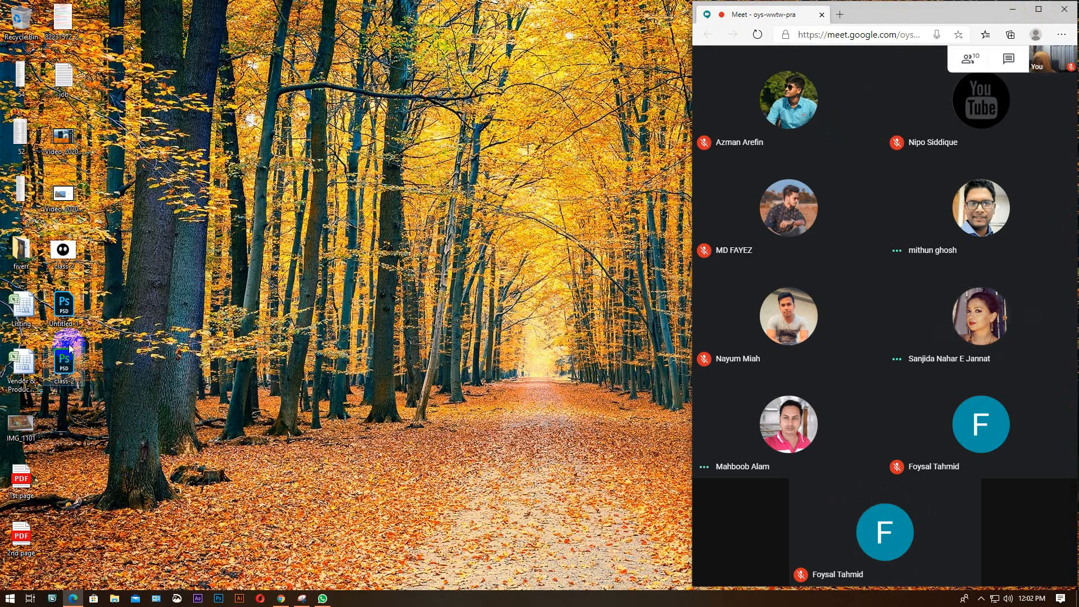
Open the Untitled-1 and class-2 PSD files from the desktop in Photoshop
left_click(70, 320)
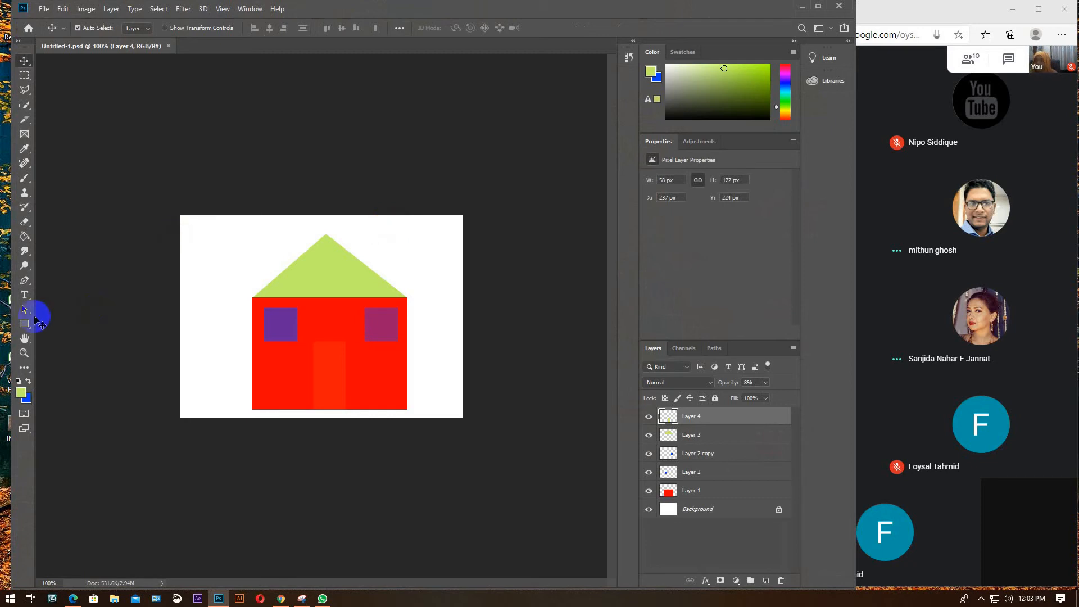
mouse_move(386, 13)
left_mouse_down()
mouse_move(369, 12)
mouse_move(378, 14)
left_mouse_up()
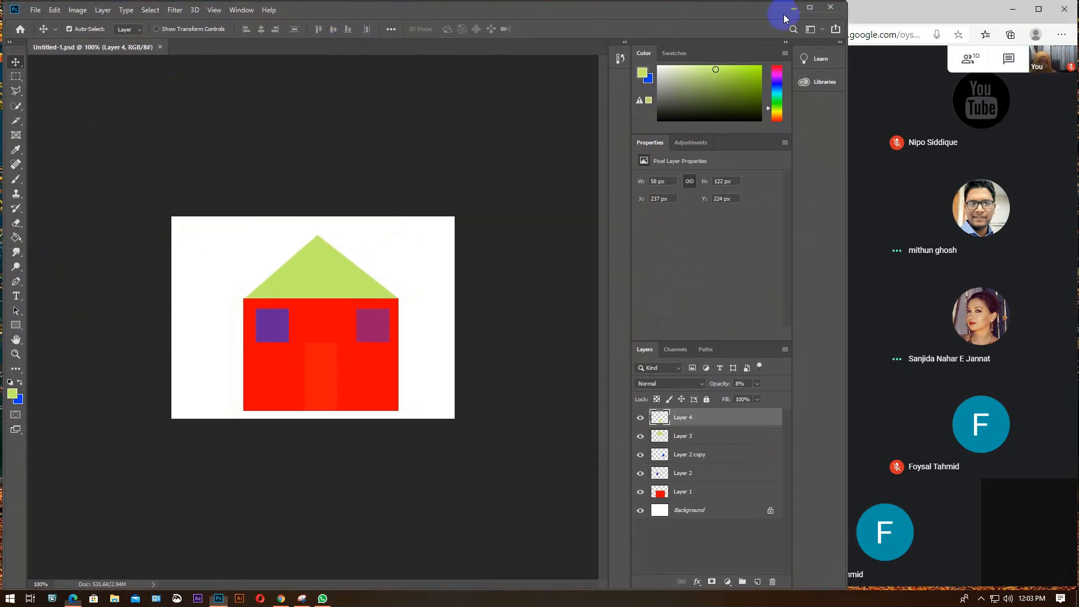
left_click(793, 8)
left_click(69, 369)
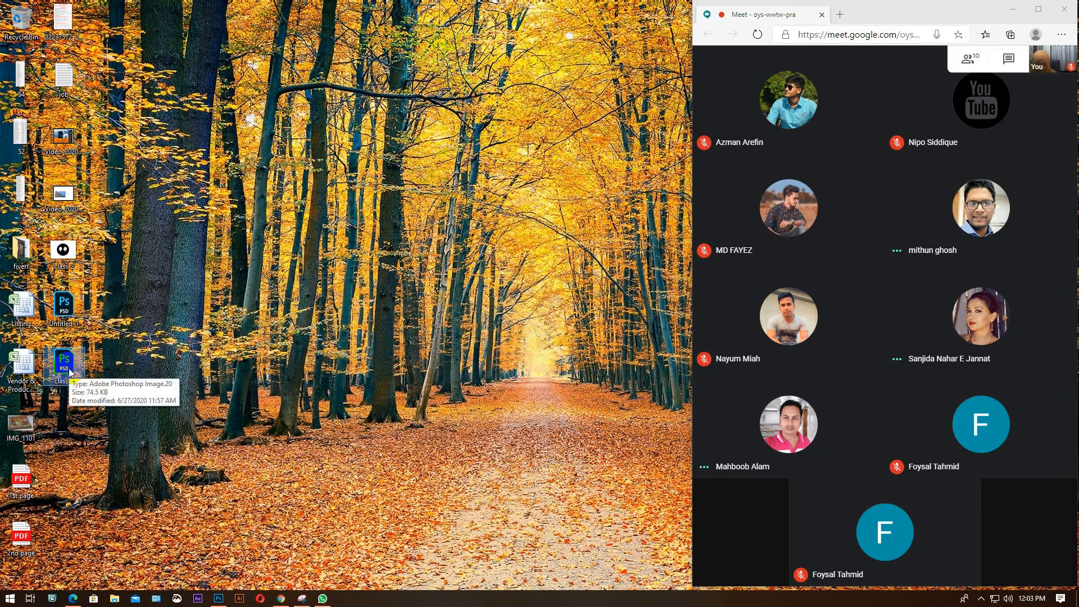
double_click(69, 369)
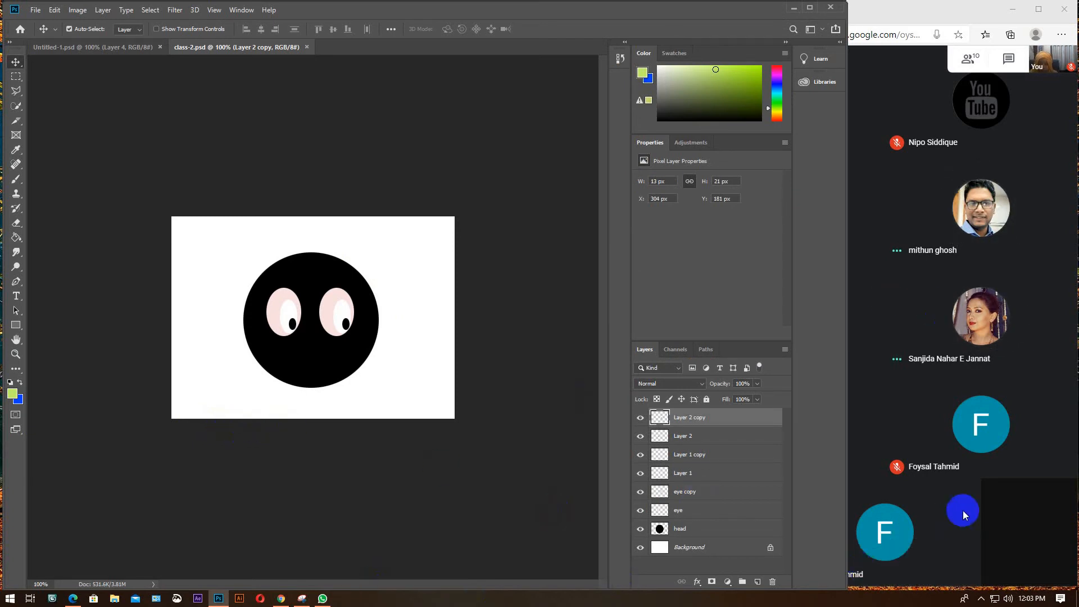
Narrow the Photoshop window to reach the call controls, turn on the microphone and widen Photoshop again
left_click_drag(848, 203, 615, 209)
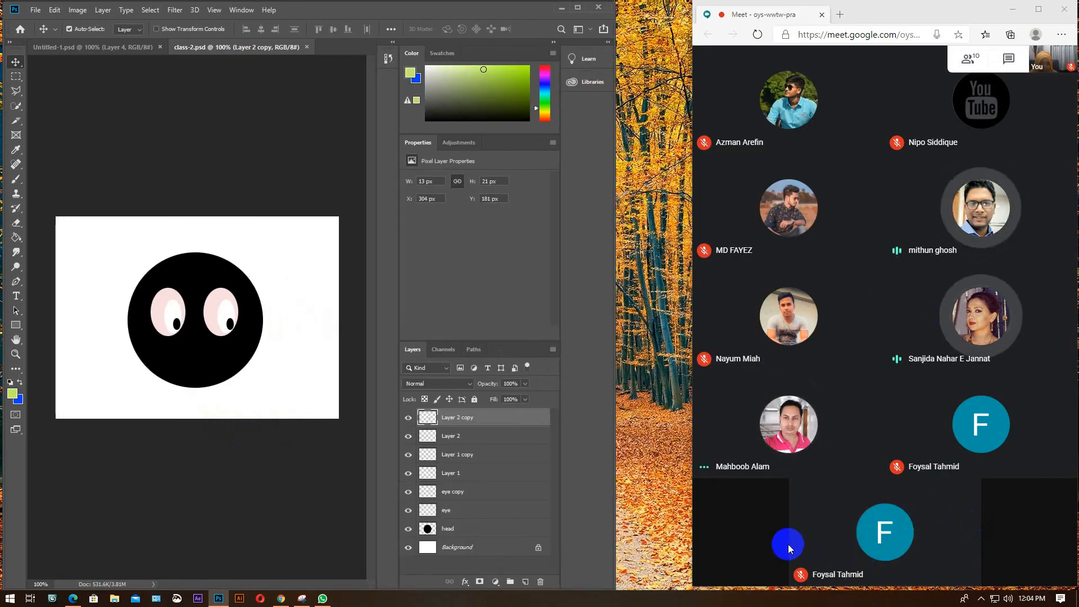
left_click(753, 560)
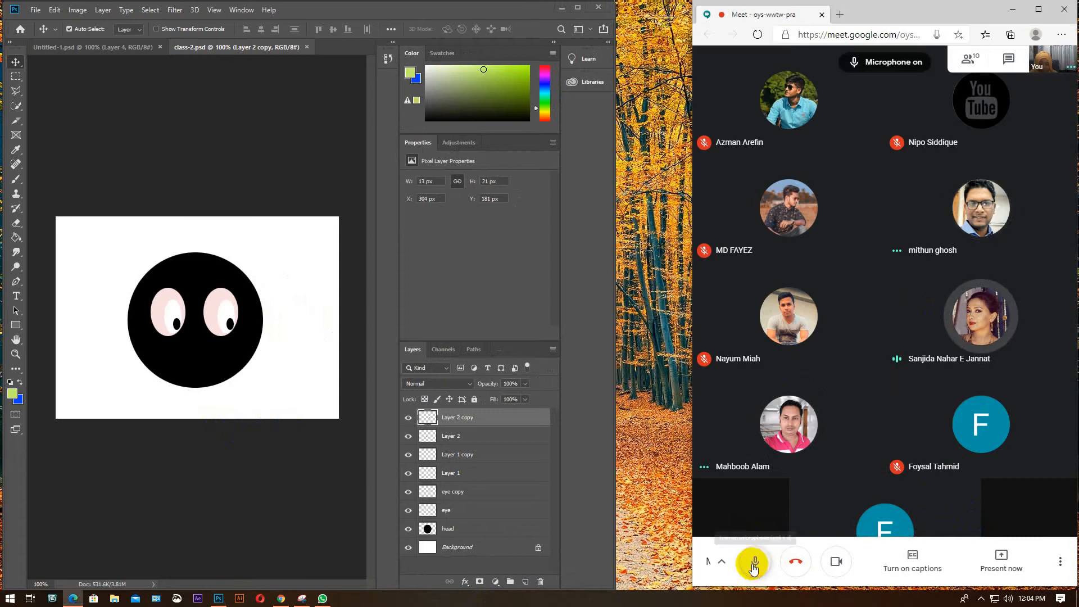
left_click_drag(619, 325, 841, 320)
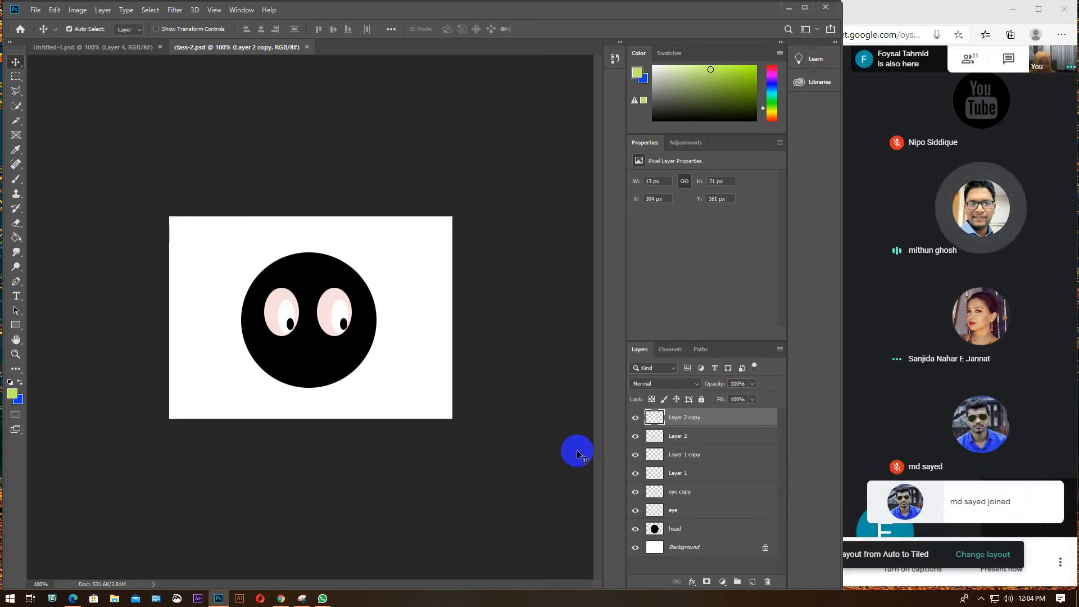
Show the meeting's participant list and return to Photoshop
left_click(980, 78)
left_click(962, 76)
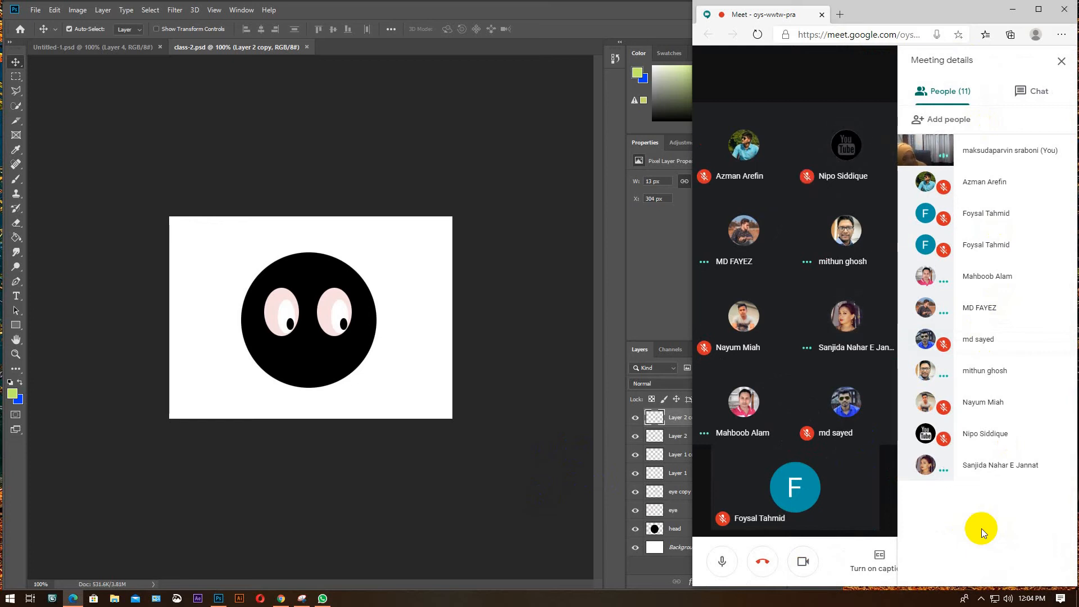
left_click(483, 515)
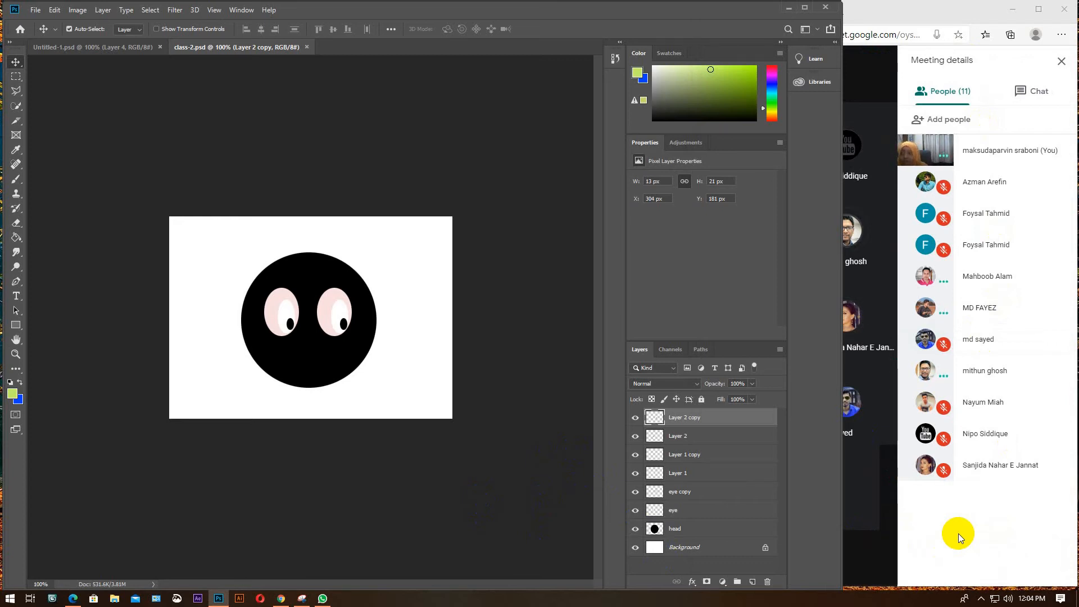
Switch to the Untitled-1 house drawing and toggle the visibility of Layer 3 and Layer 4 off and on
left_click(90, 52)
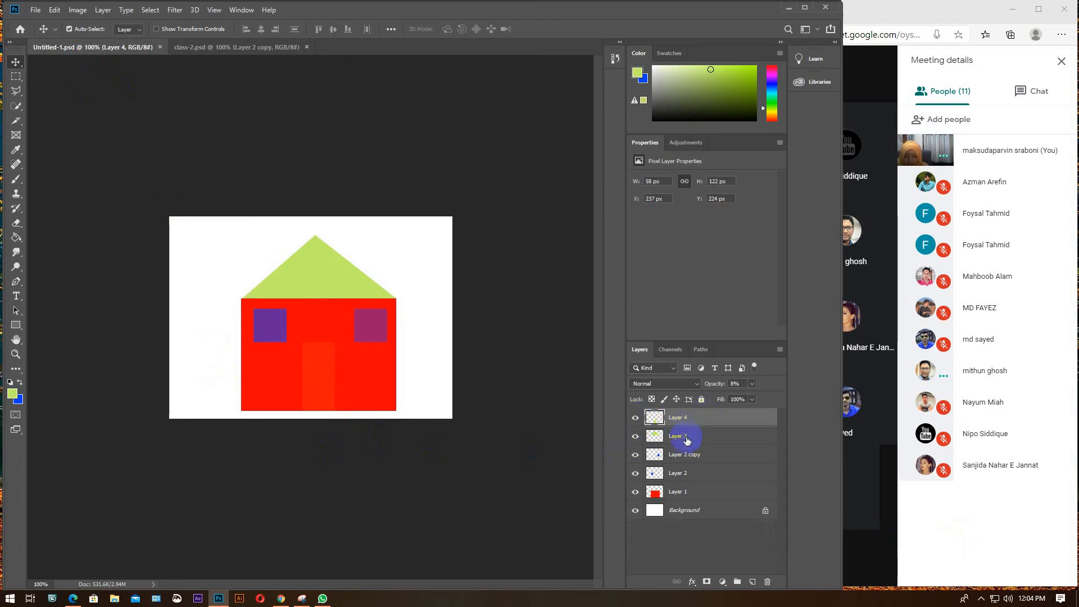
left_click(635, 440)
left_click(635, 438)
left_click(635, 437)
left_click(635, 418)
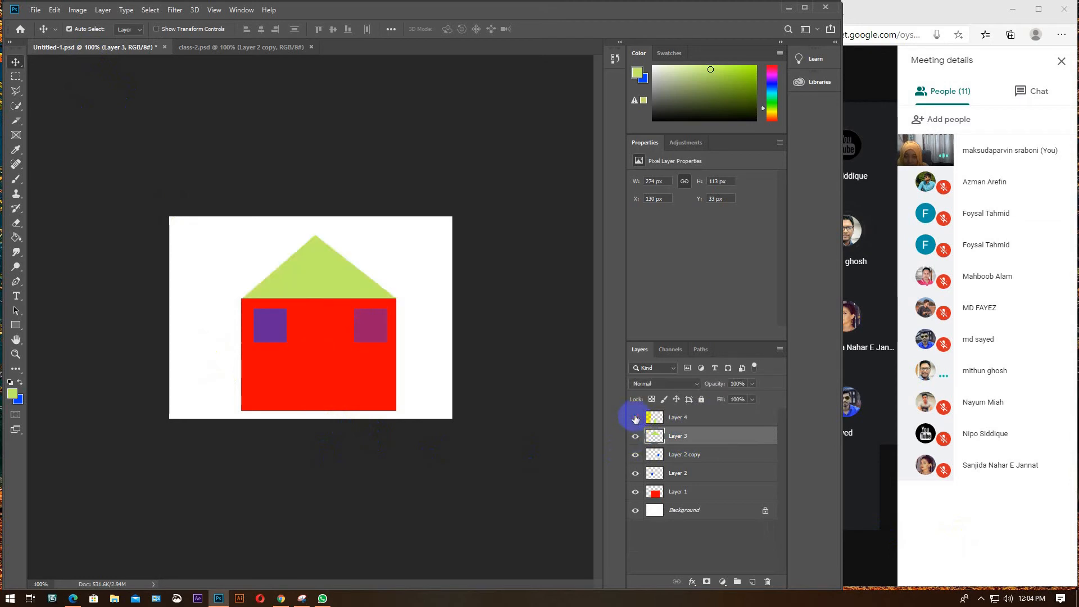
left_click(635, 418)
Move the door on Layer 4 about 176 px down from its place in the house
left_click(699, 416)
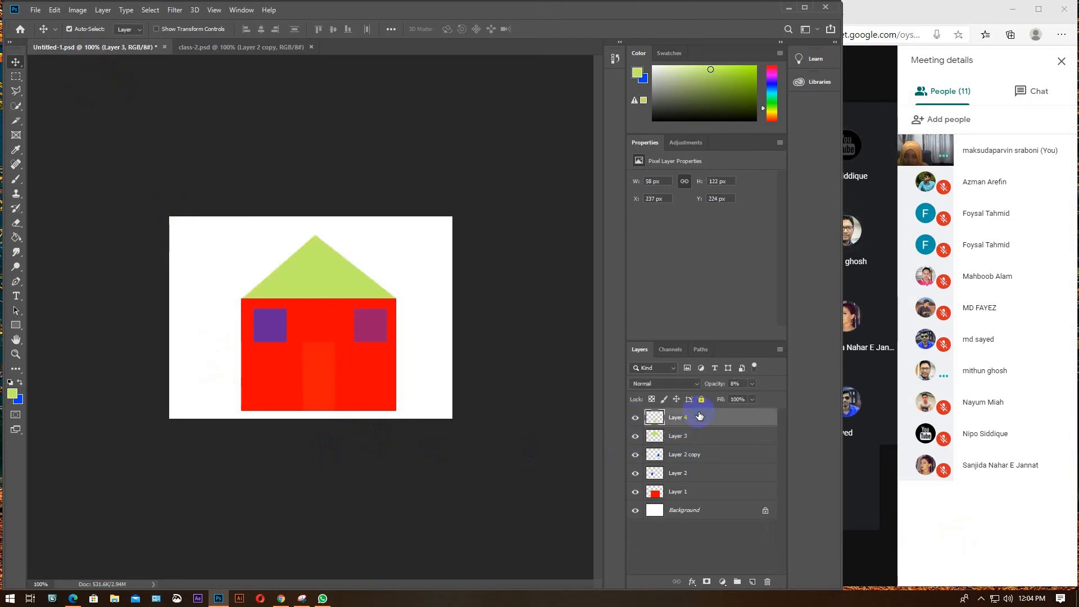
mouse_move(695, 418)
left_mouse_down()
mouse_move(690, 499)
mouse_move(679, 418)
left_mouse_up()
left_click_drag(330, 363, 314, 462)
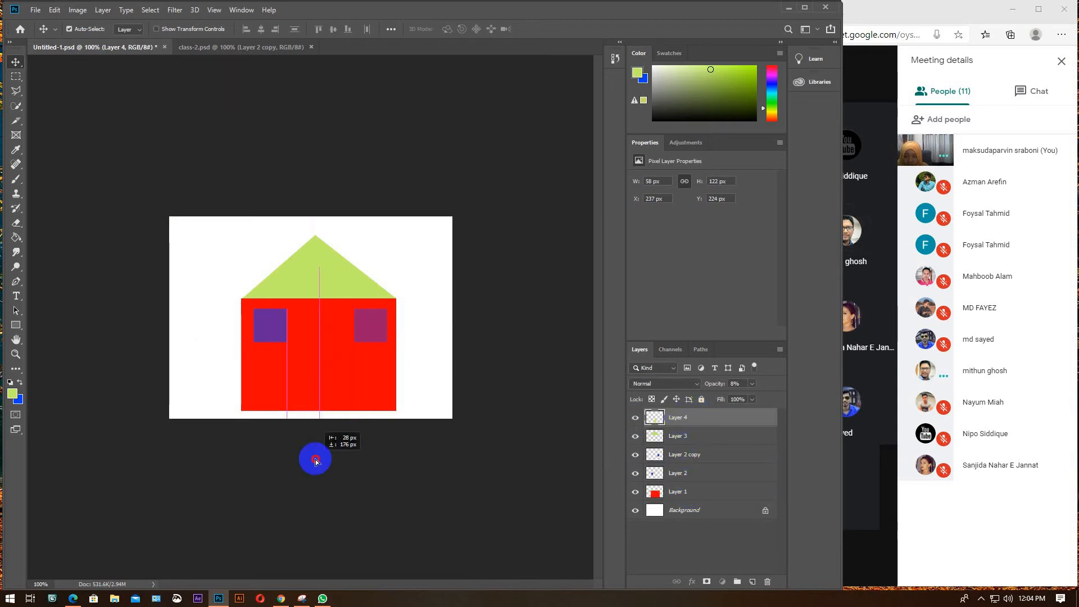
Try to move the red house body on Layer 1 downward, and undo the move
left_click(701, 493)
left_click_drag(322, 348, 322, 422)
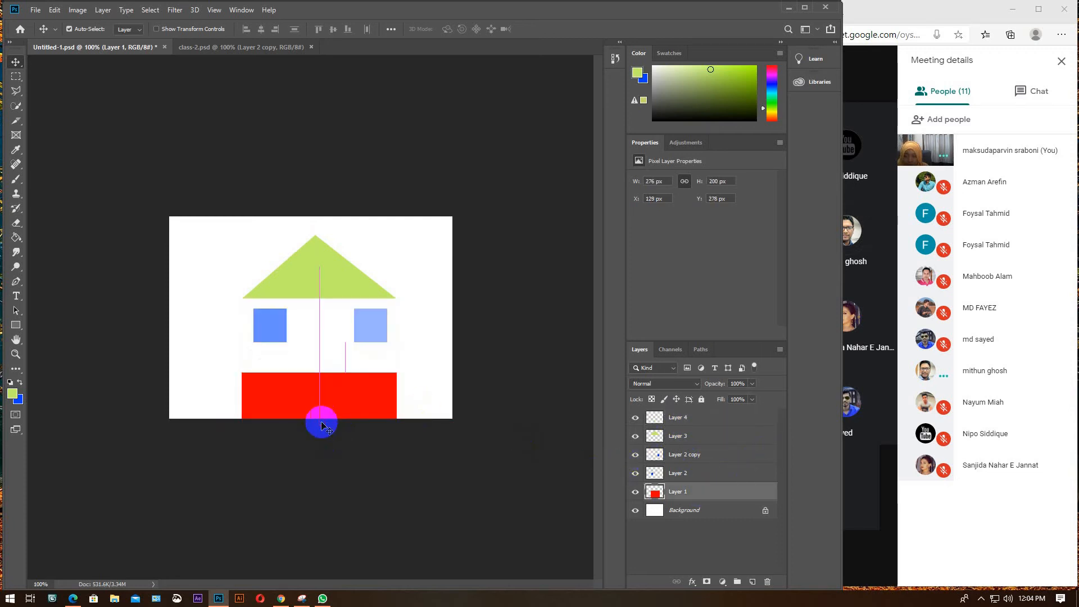
key("ctrl+z")
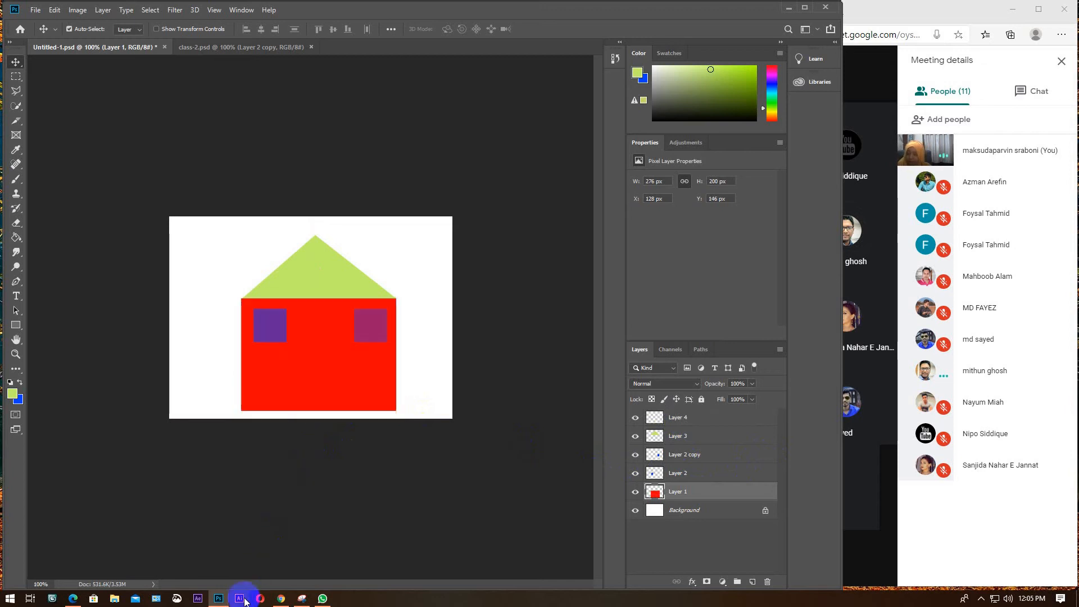
Switch to Chrome, close the bllonet.com page and preview the glass transparency photo manipulation among the image results
left_click(281, 599)
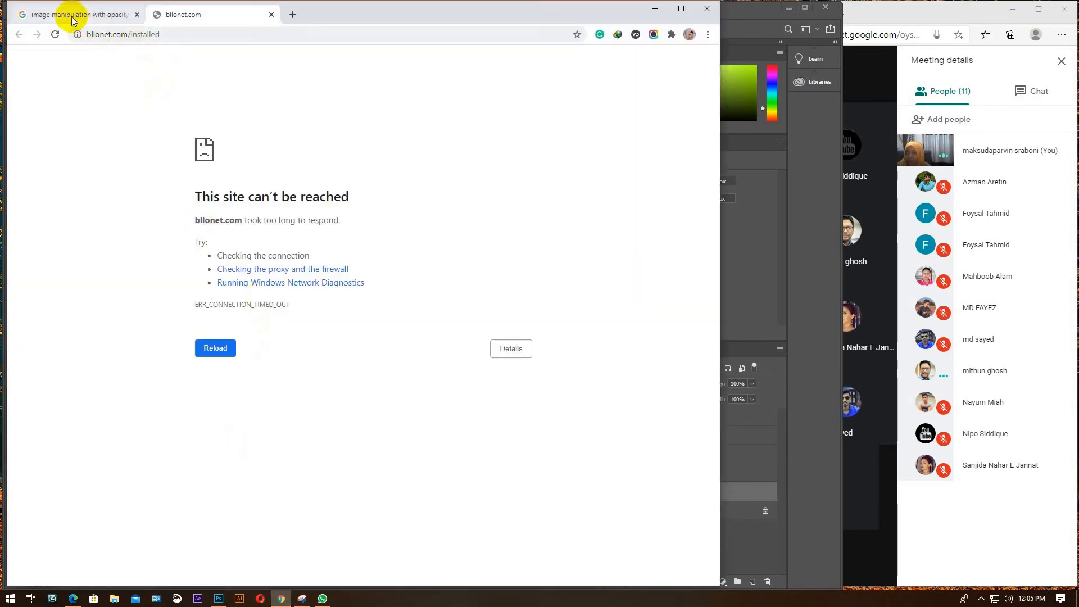
left_click(272, 15)
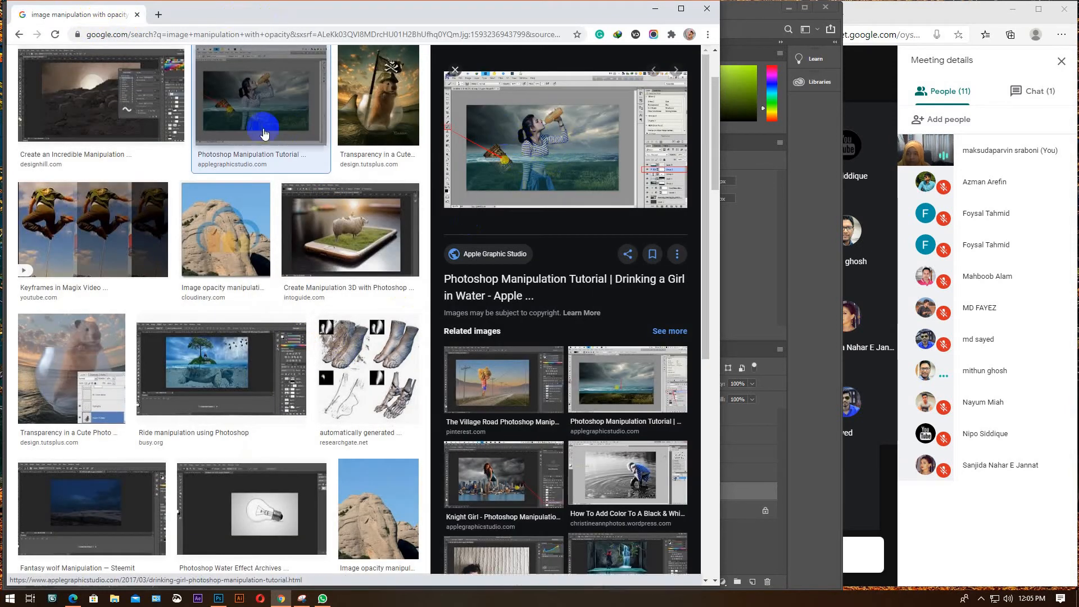
left_click(380, 96)
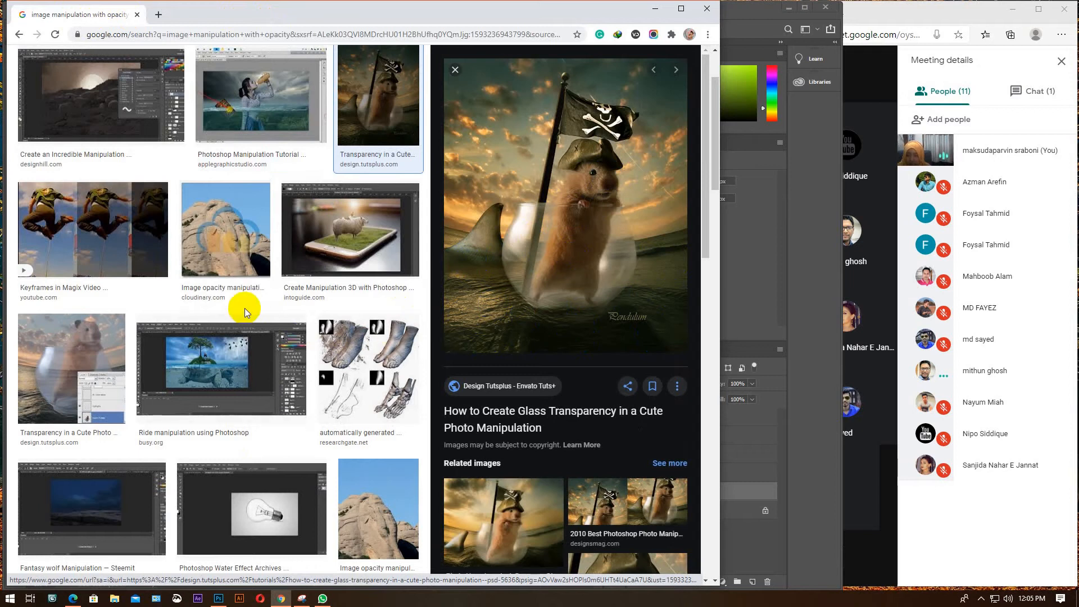
scroll(242, 306, "down", 1)
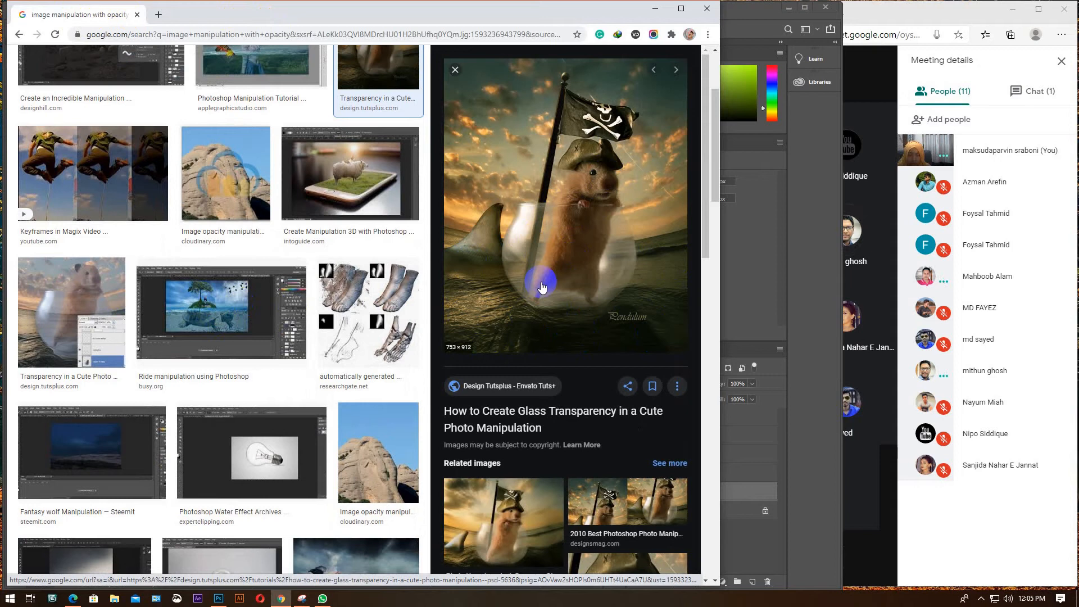
Present the entire screen in the Meet call from the maximized window, and restore the window to its smaller size
left_click(1007, 537)
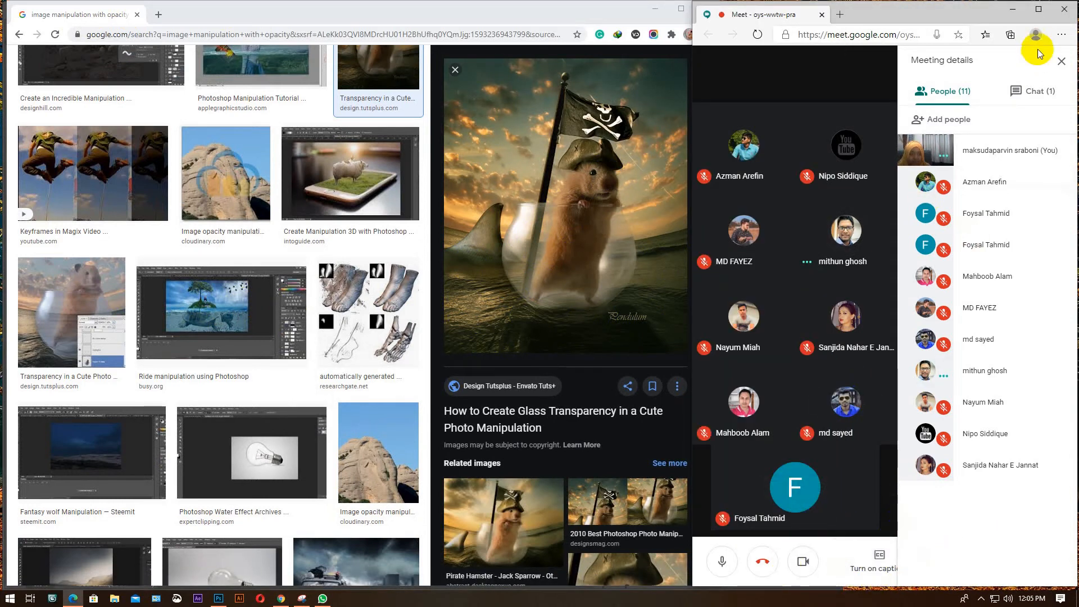
left_click(1039, 9)
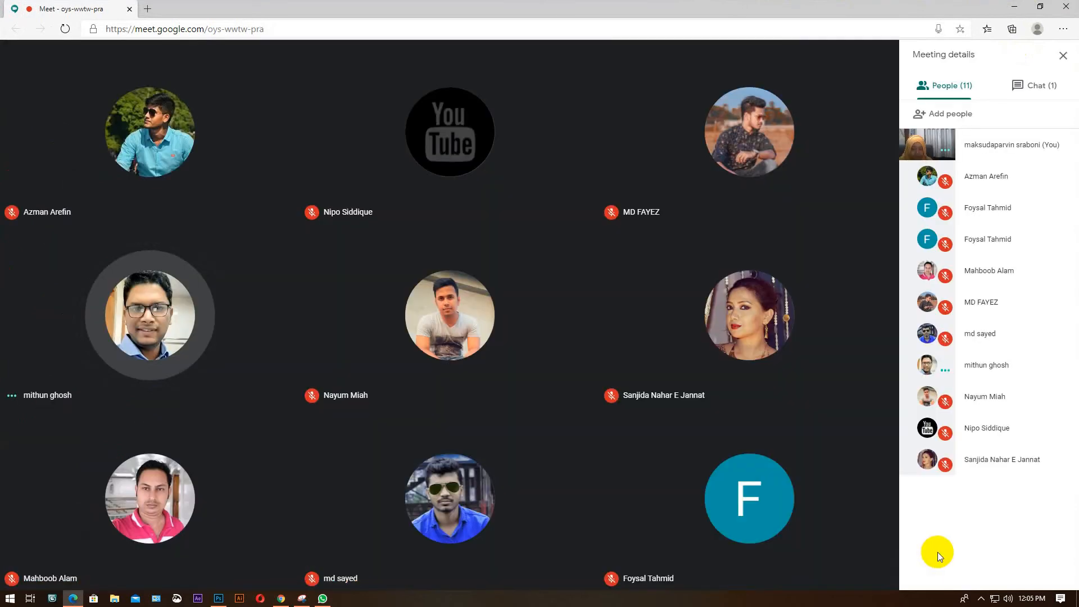
left_click(829, 567)
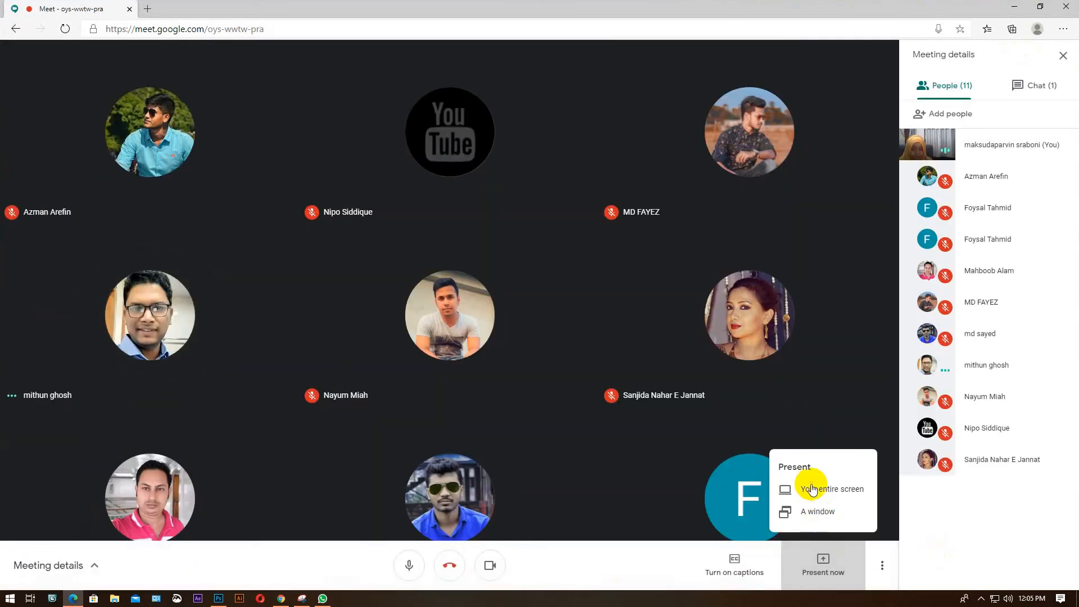
left_click(808, 483)
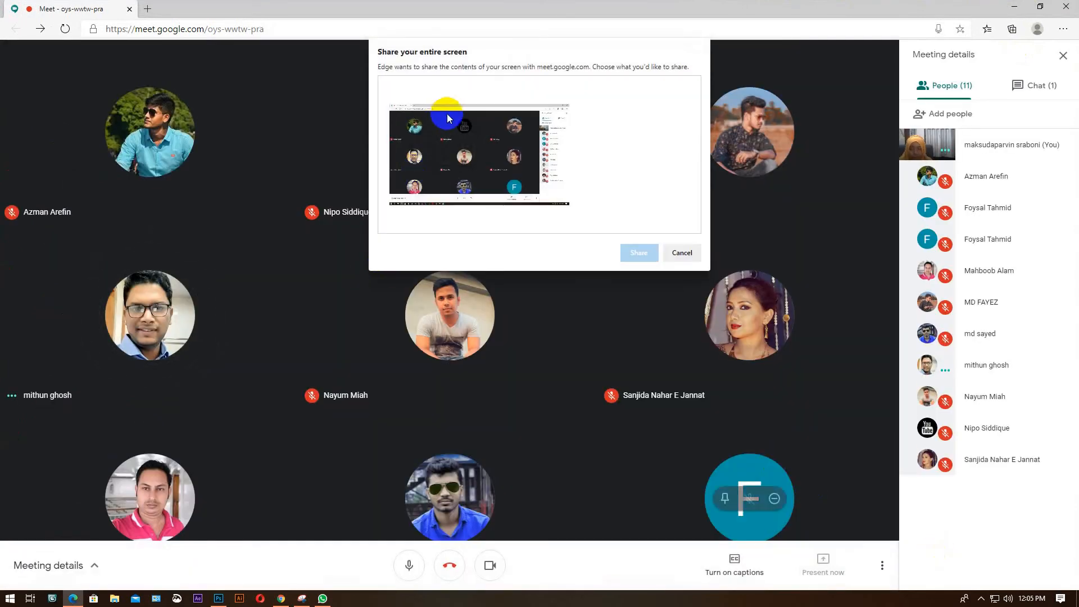
left_click(466, 133)
left_click(637, 252)
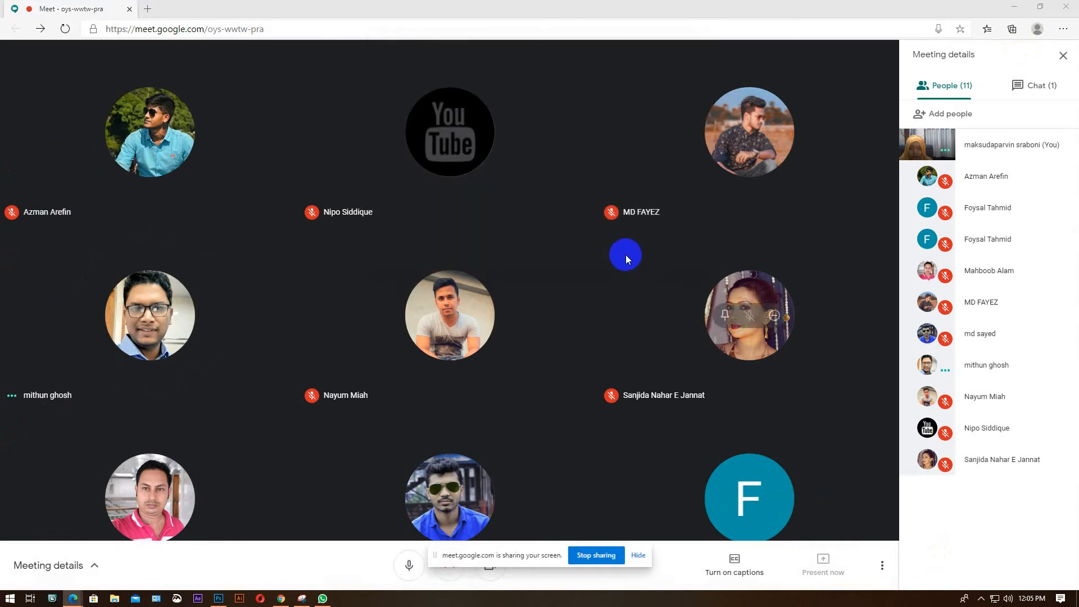
left_click(1040, 7)
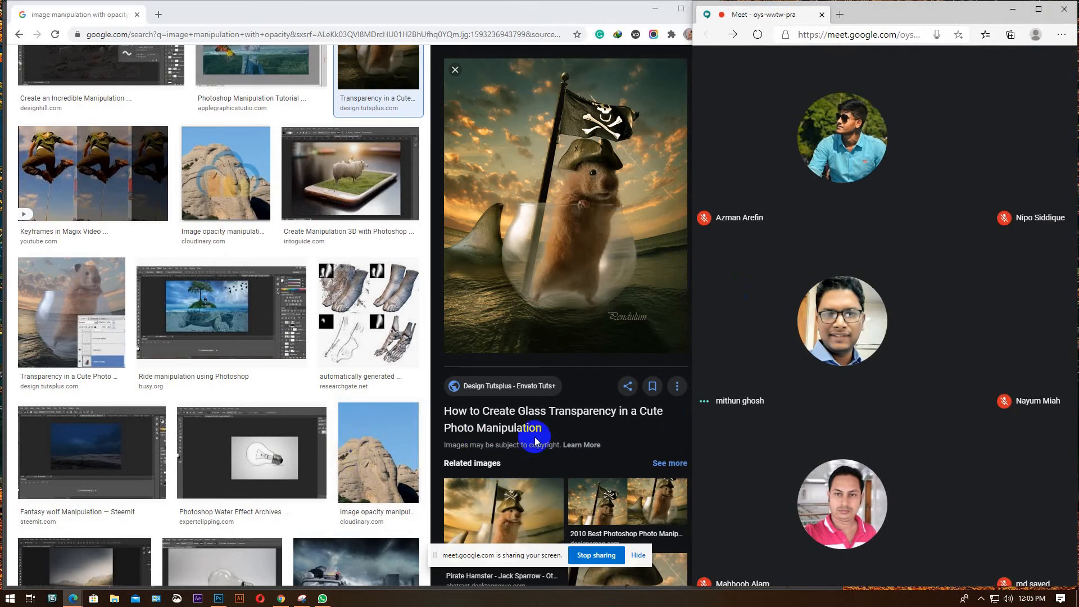
Browse further through the opacity manipulation image results and the related images of the pirate hamster picture
scroll(535, 437, "down", 1)
scroll(354, 450, "down", 2)
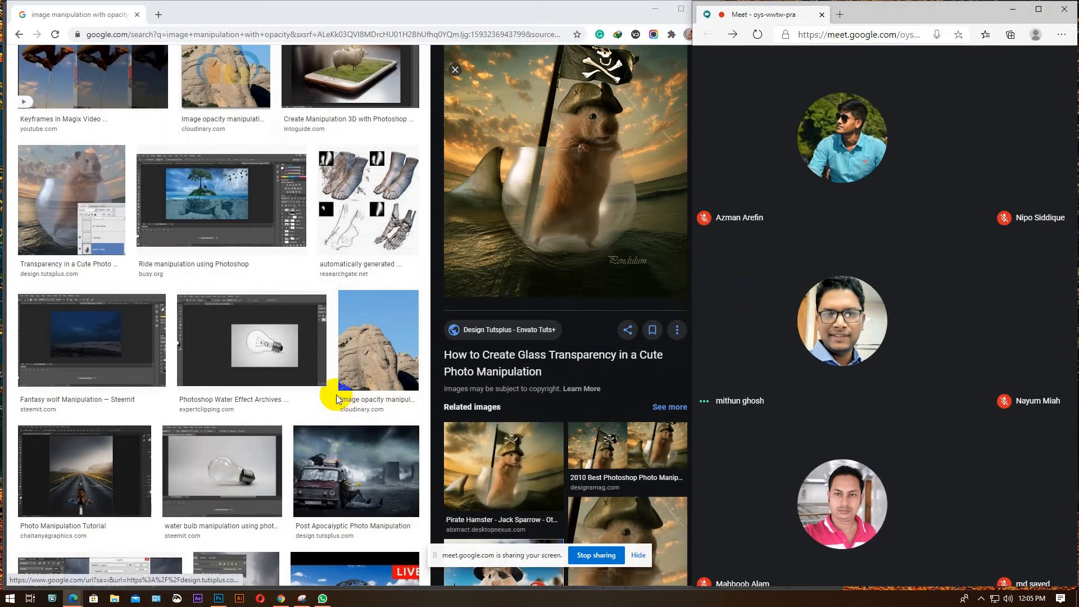
scroll(336, 399, "down", 1)
scroll(581, 450, "down", 2)
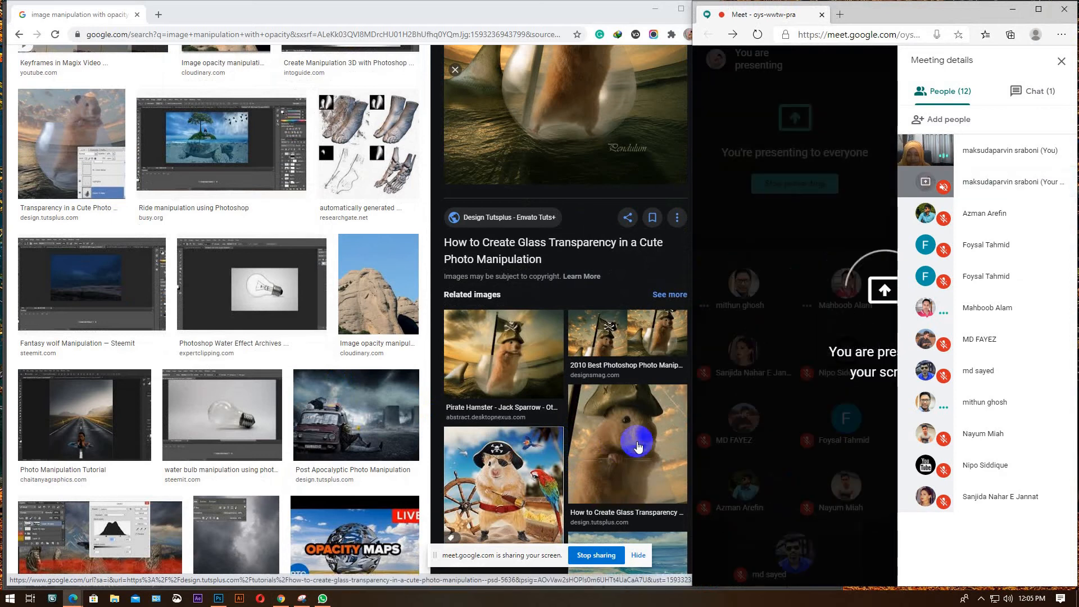
Preview the 3D Holographic Birthday Card hamster pirate picture and browse its related images
left_click(533, 478)
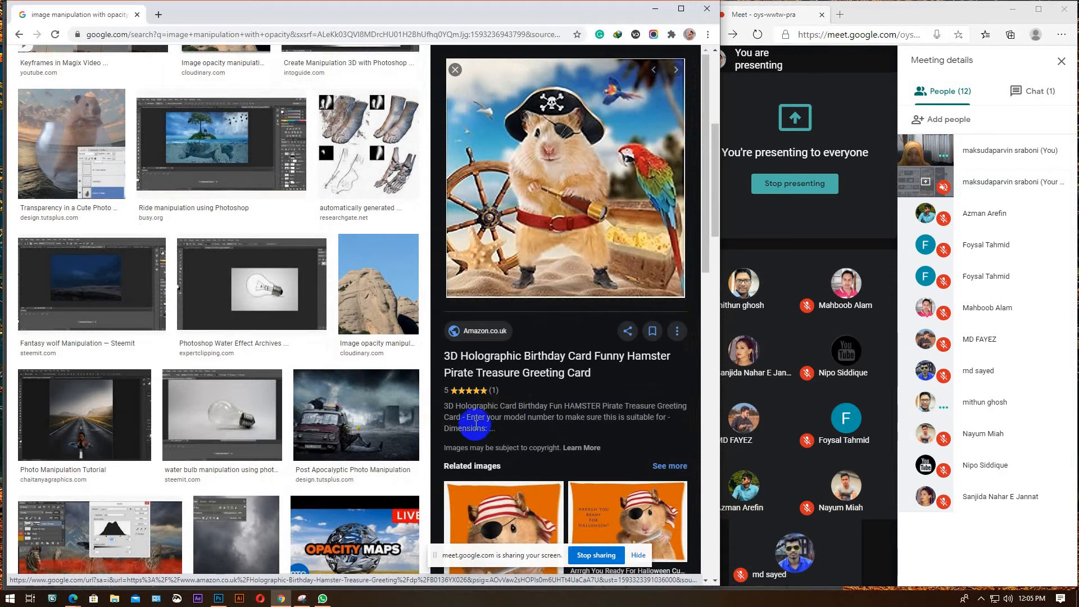
scroll(483, 405, "down", 4)
scroll(489, 394, "down", 4)
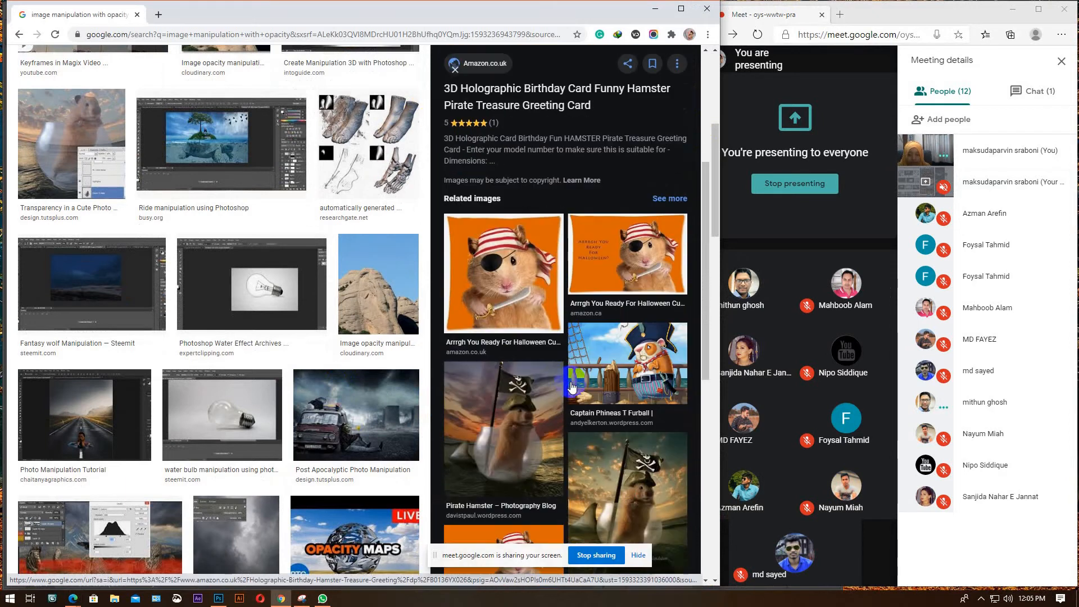
scroll(568, 369, "down", 2)
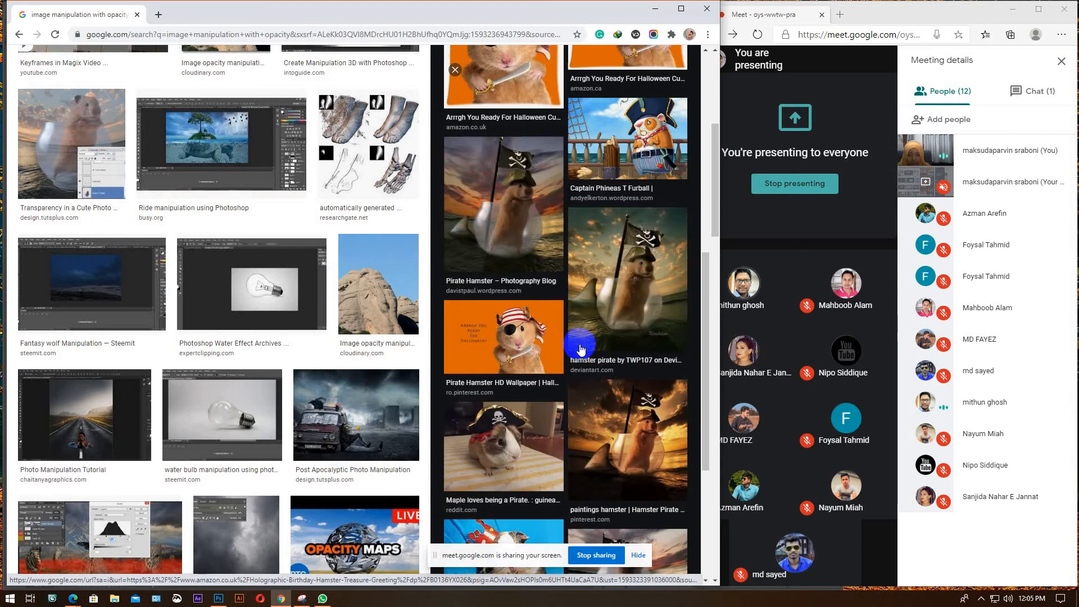
scroll(332, 325, "down", 2)
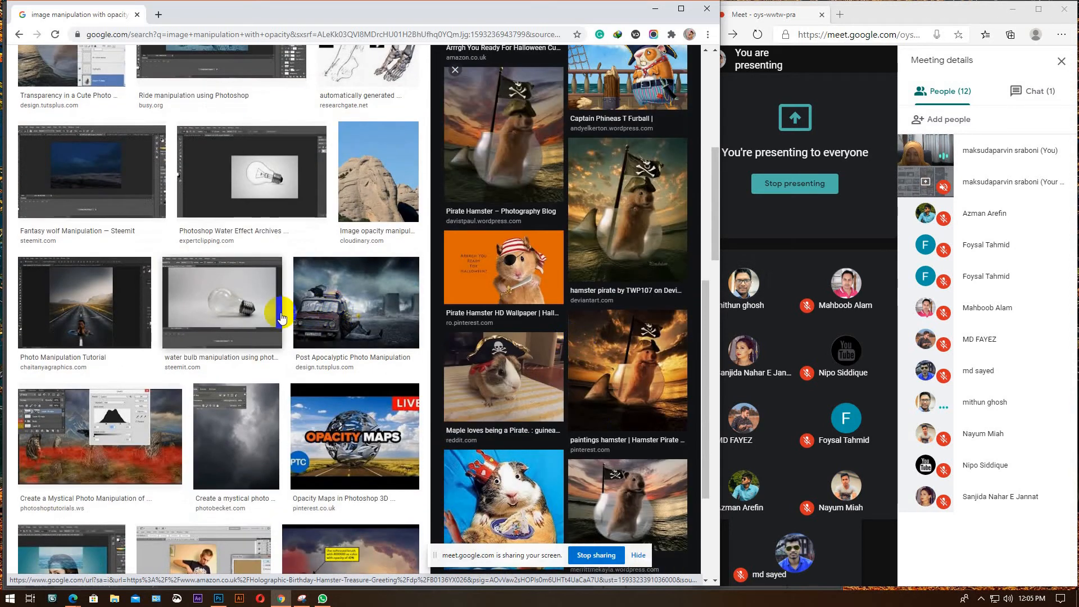
Preview the mystical Great Ragnarok photo manipulation among the opacity image results, and return to the house drawing in Photoshop
scroll(221, 358, "down", 2)
scroll(220, 361, "down", 1)
left_click(101, 261)
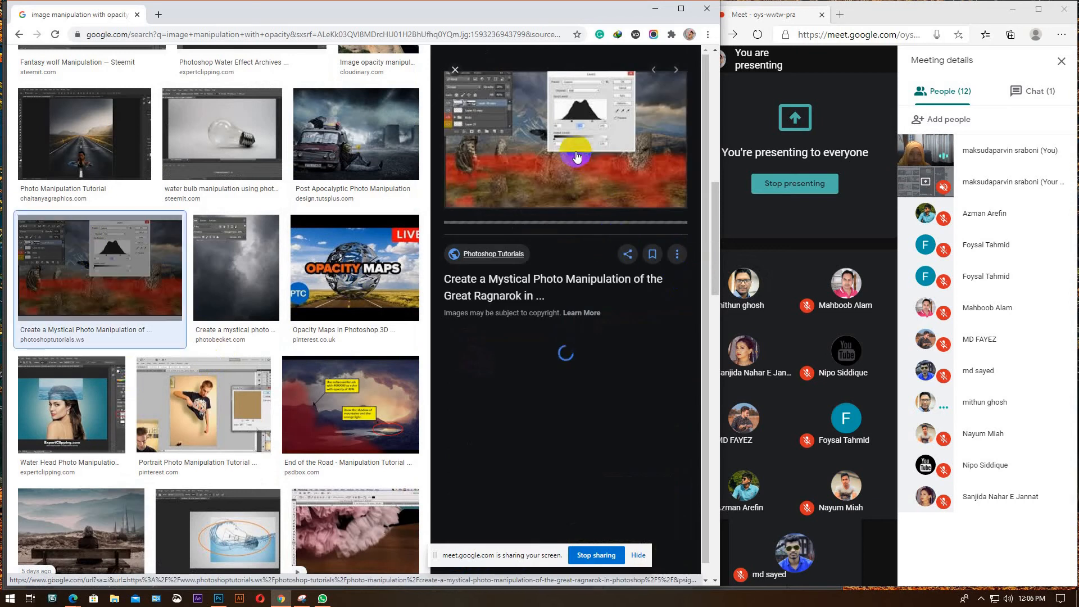
scroll(578, 337, "down", 2)
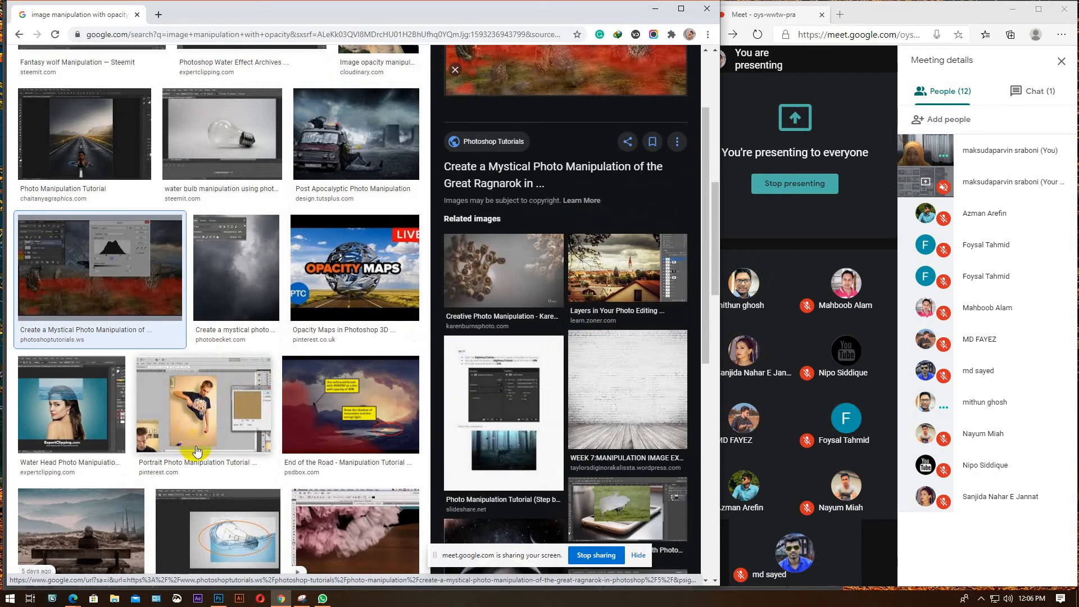
scroll(250, 318, "up", 3)
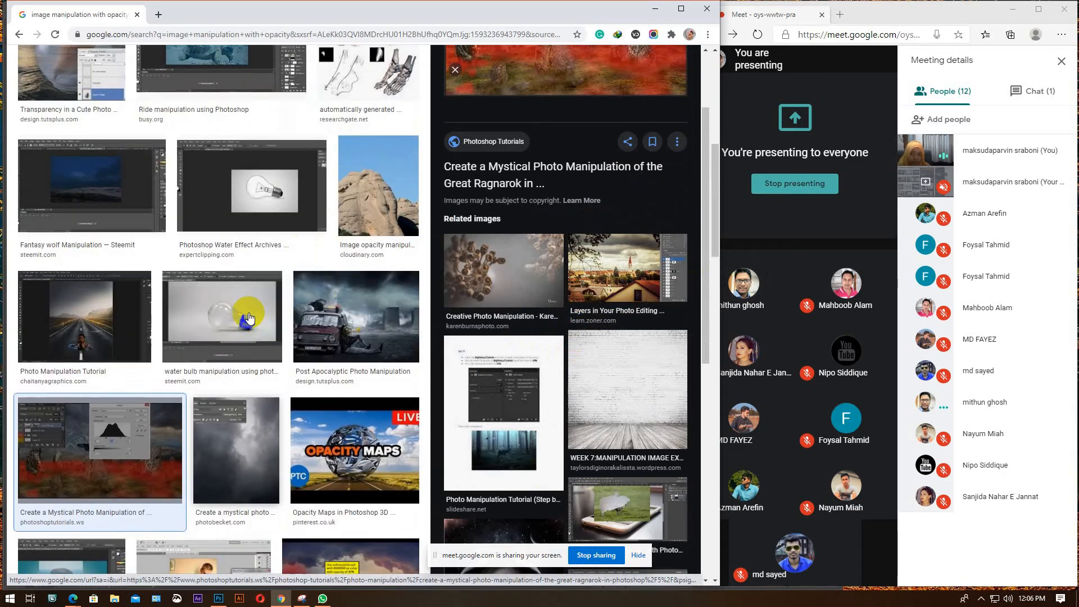
scroll(249, 318, "up", 1)
left_click(654, 10)
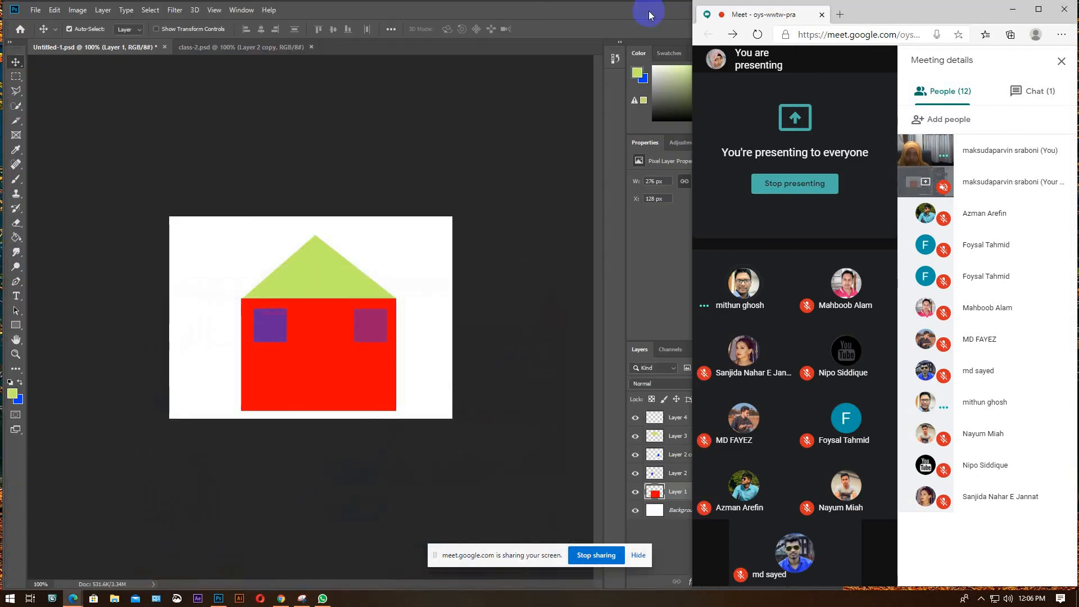
left_click(425, 220)
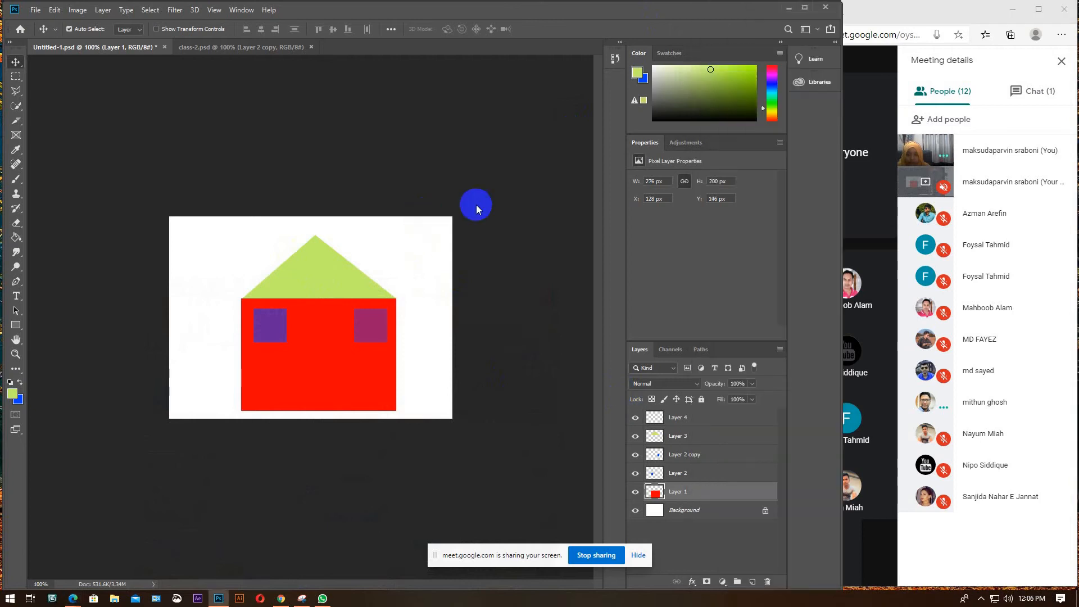
Lock Layer 1 completely and try to move the red house body upward on the canvas
left_click(706, 420)
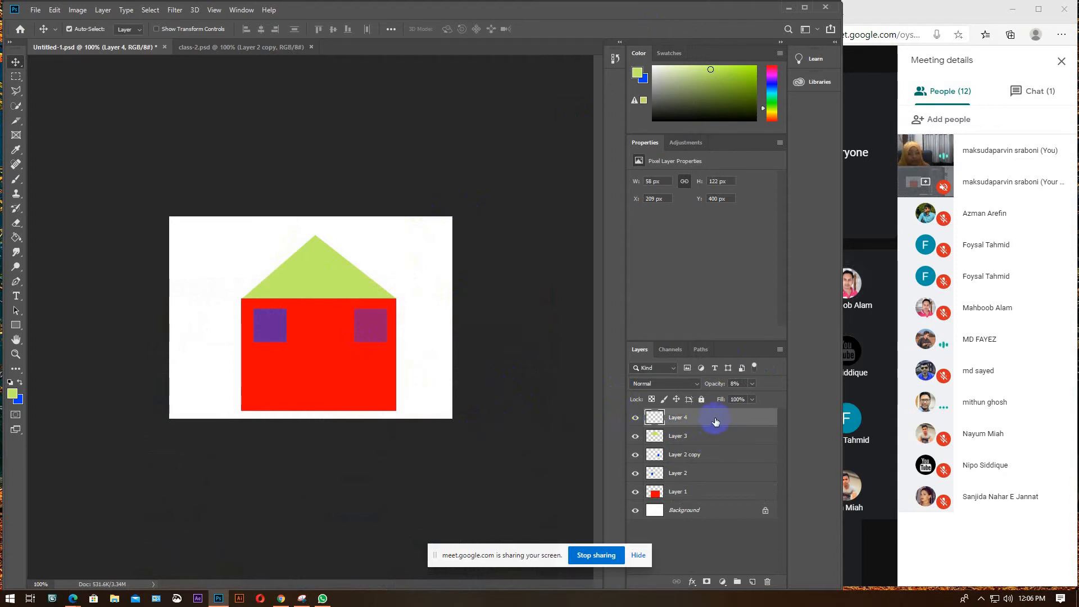
left_click(707, 490)
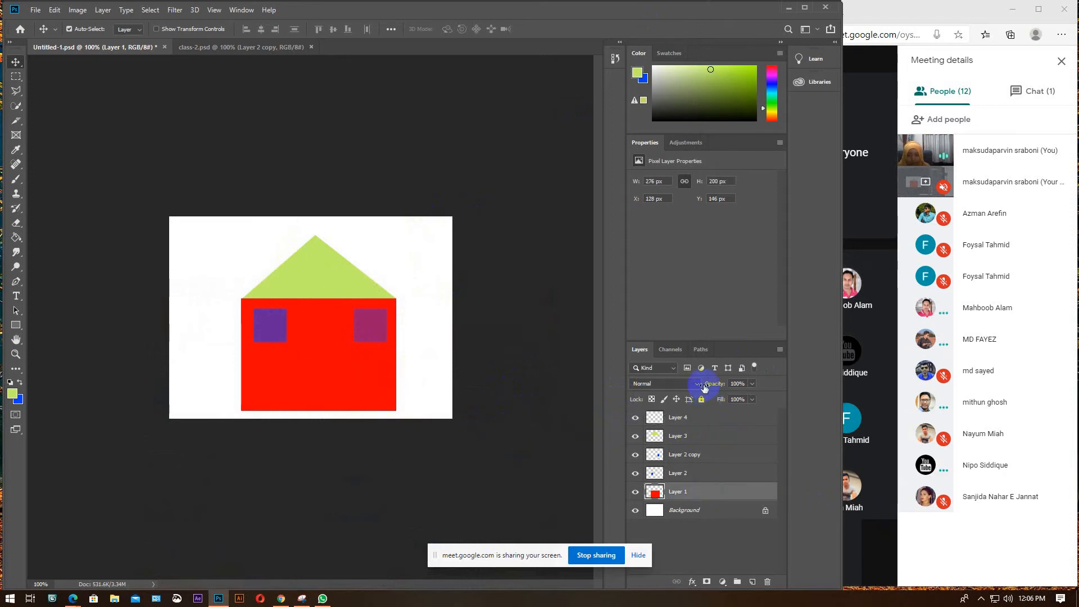
left_click(701, 400)
left_click(319, 372)
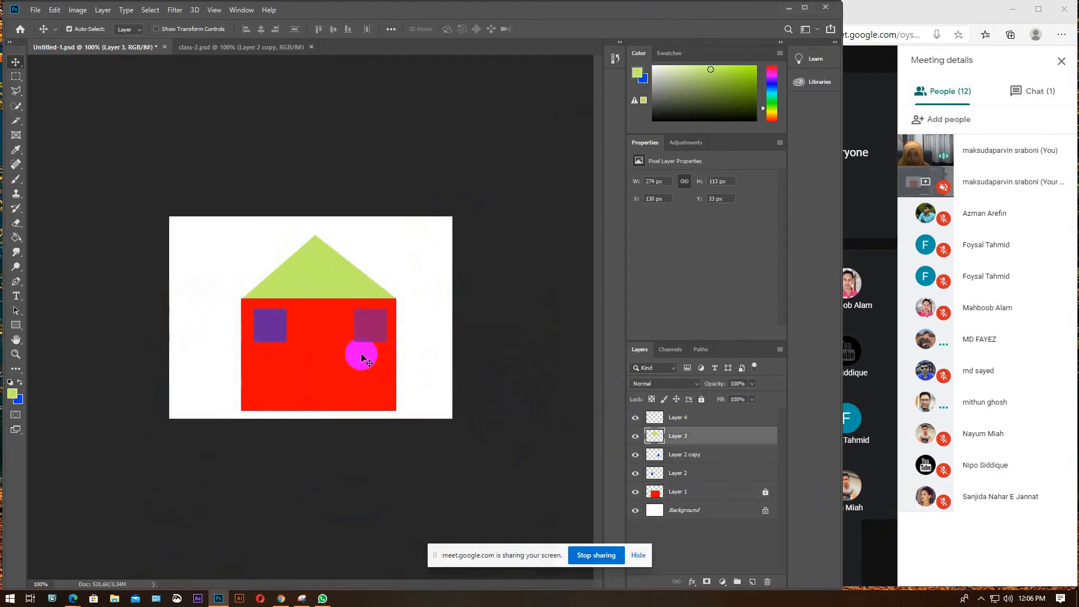
left_click_drag(332, 393, 330, 315)
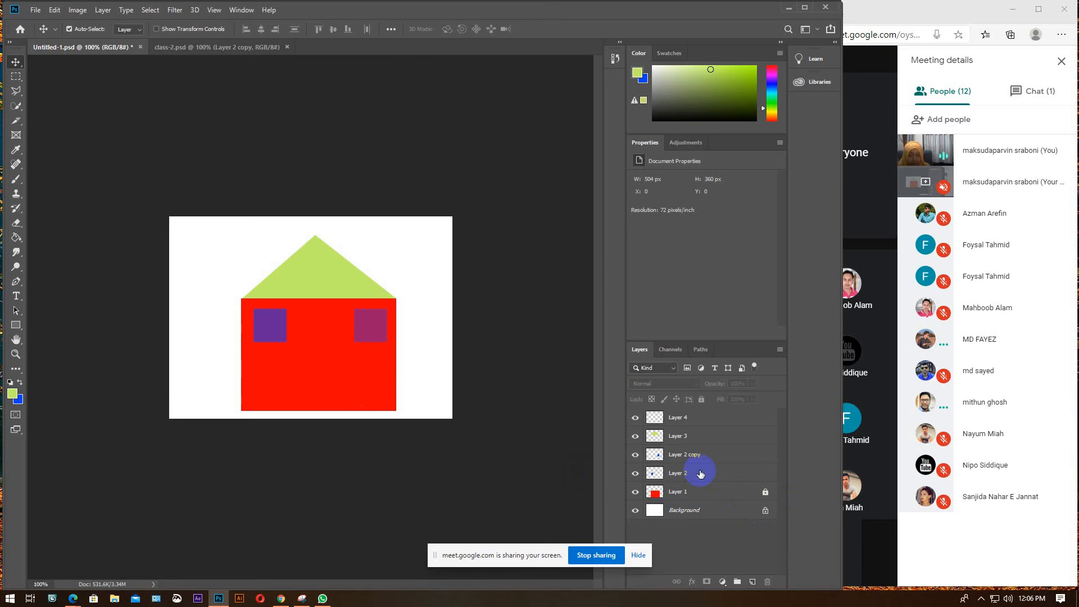
Lock Layer 2 completely, and remove the locks from both Layer 2 and Layer 1
left_click(716, 477)
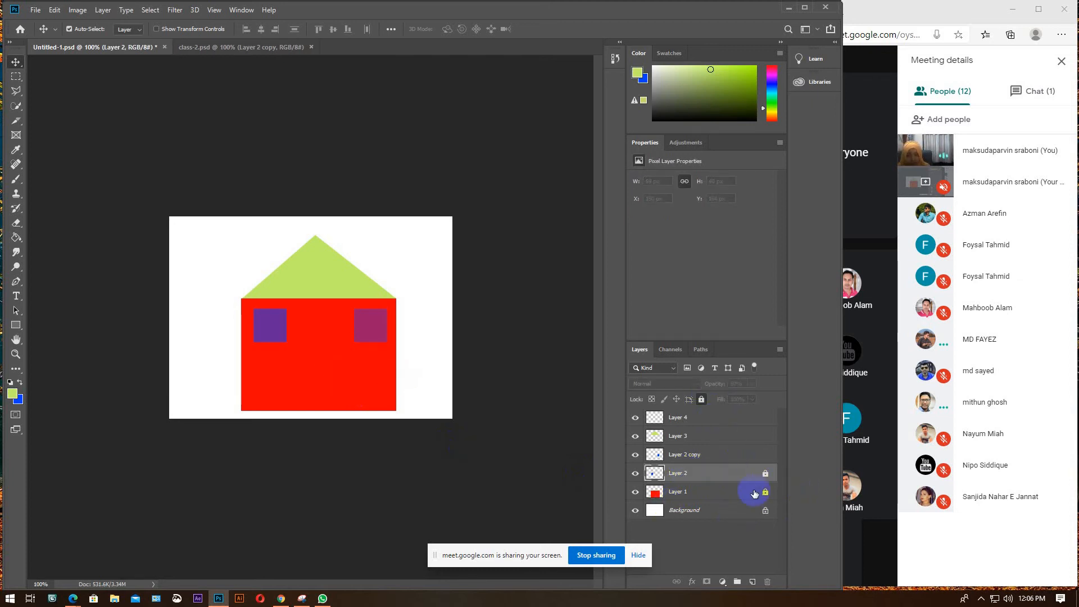
left_click(765, 474)
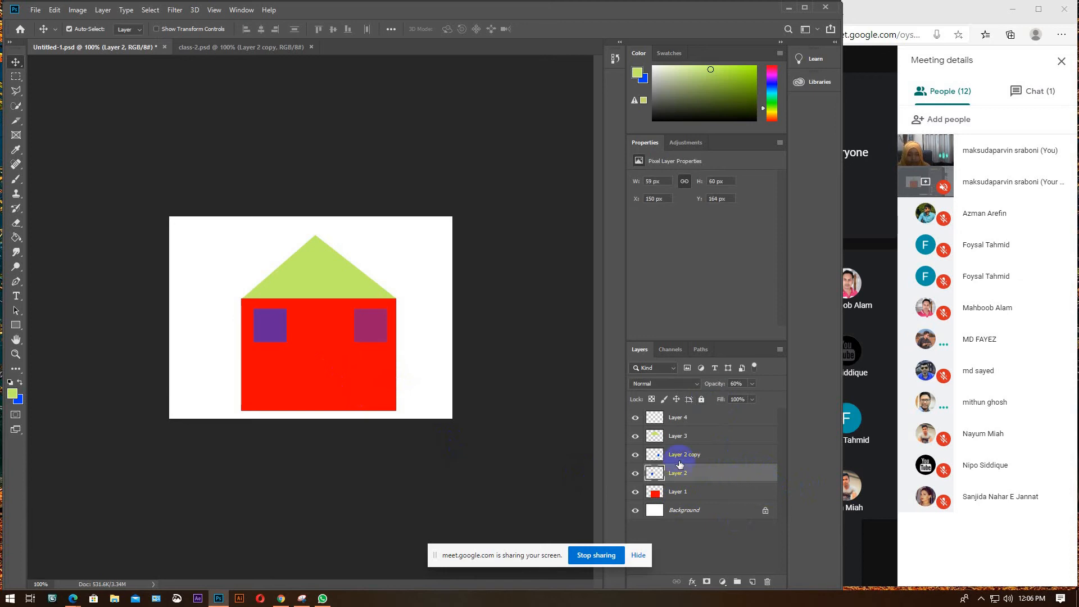
Select a door-shaped rectangle between the windows on Layer 4, fill it with the green foreground color and choose the Move tool
left_click(687, 419)
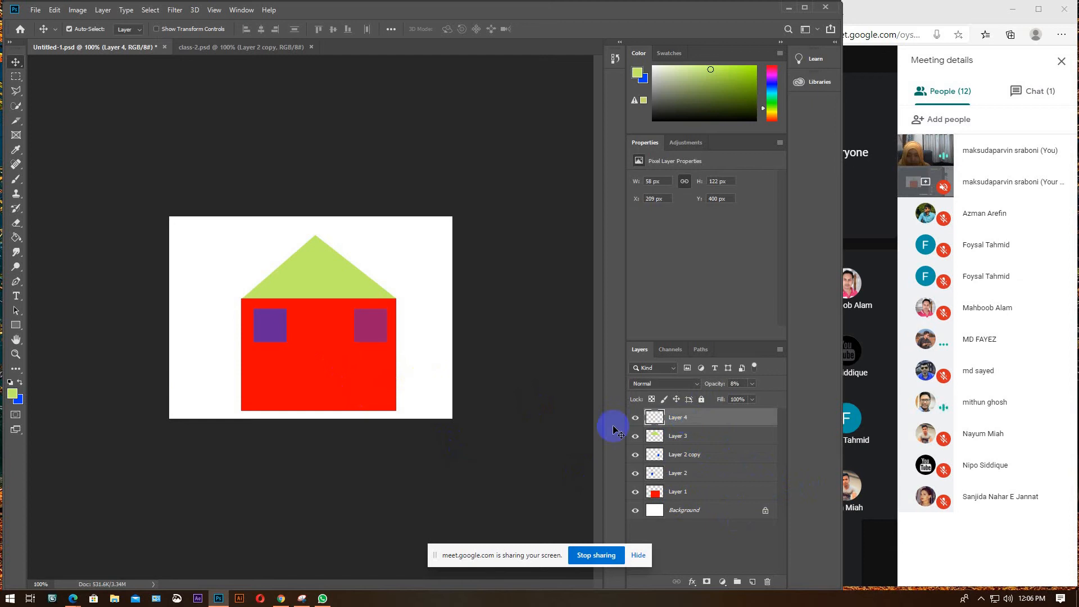
left_click(16, 76)
left_click_drag(300, 333, 337, 408)
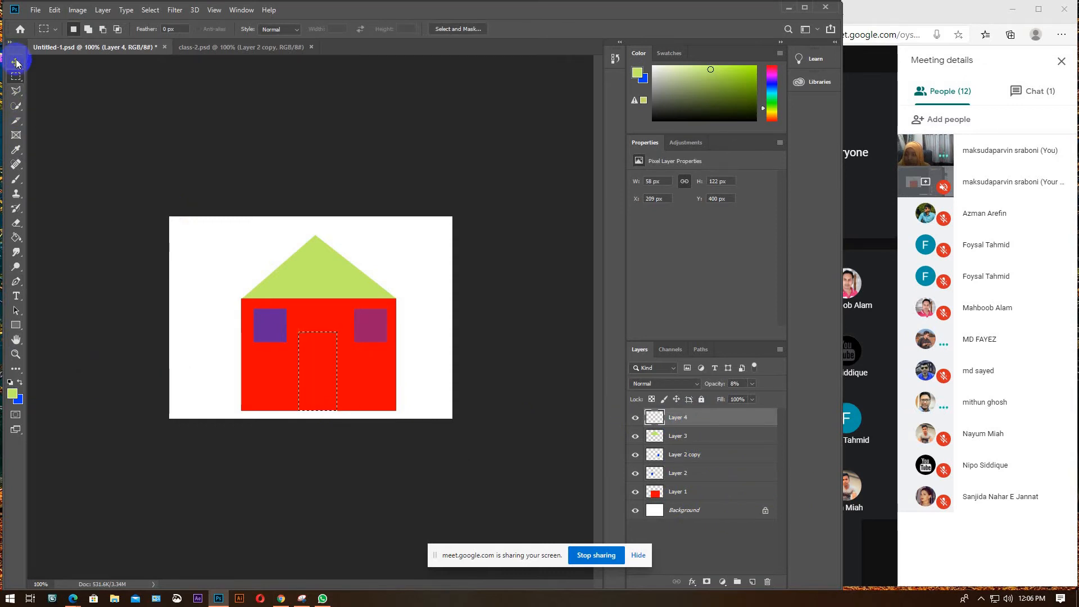
key("alt+BackSpace")
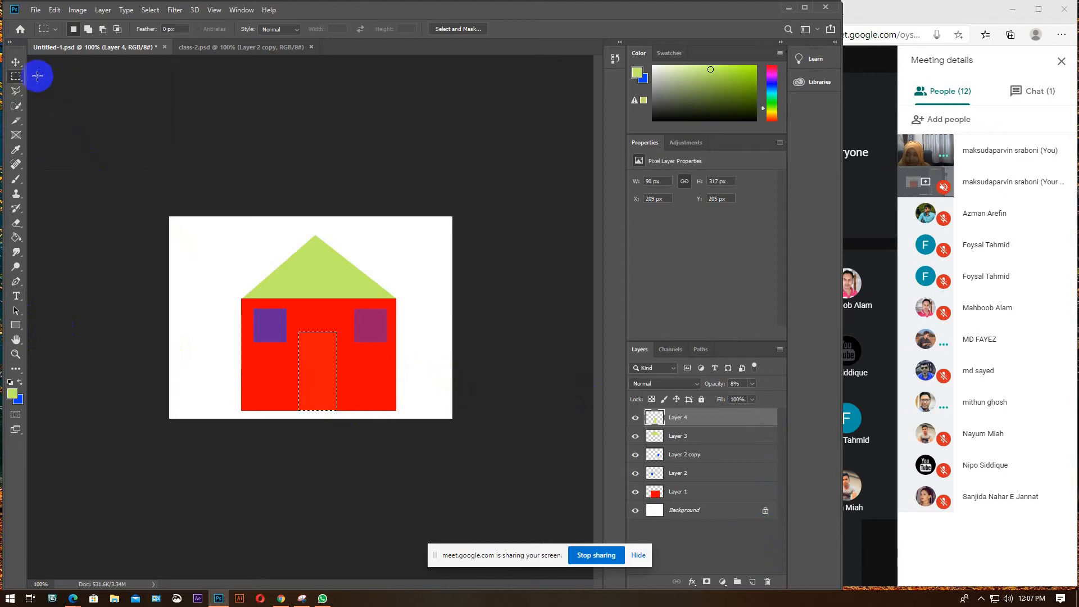
left_click(13, 63)
Switch to the Meet call in a maximized window and examine the house drawing in the participant's camera tile
left_click(1004, 541)
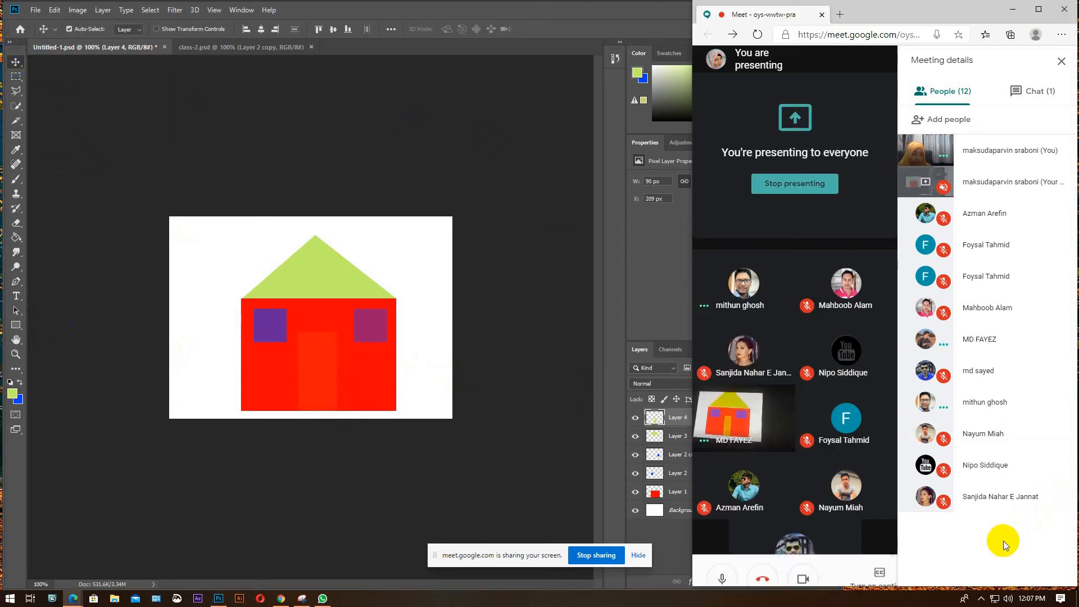
left_click(1039, 9)
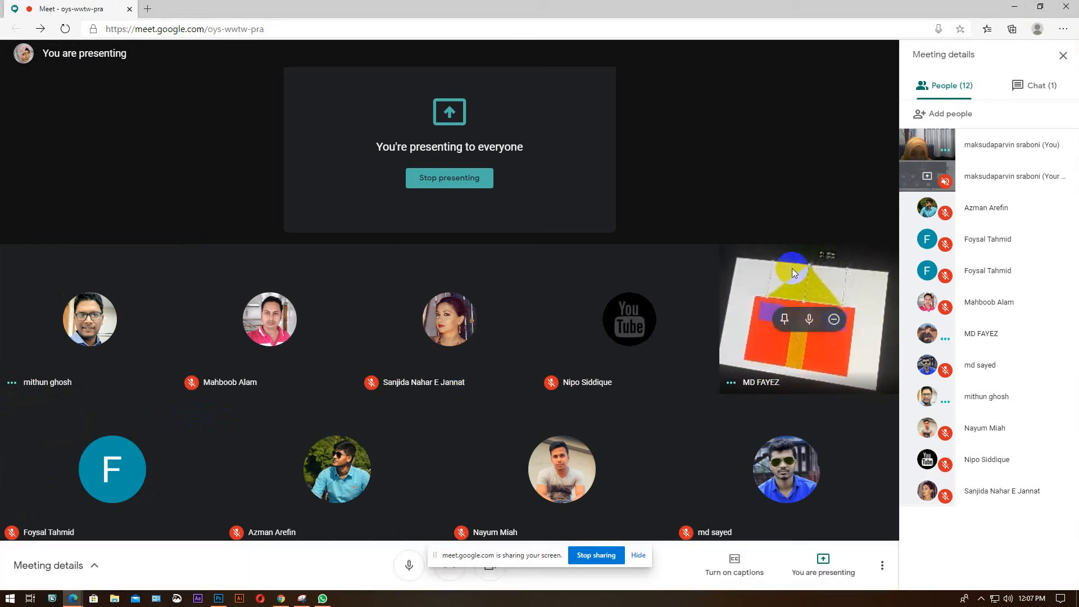
double_click(951, 8)
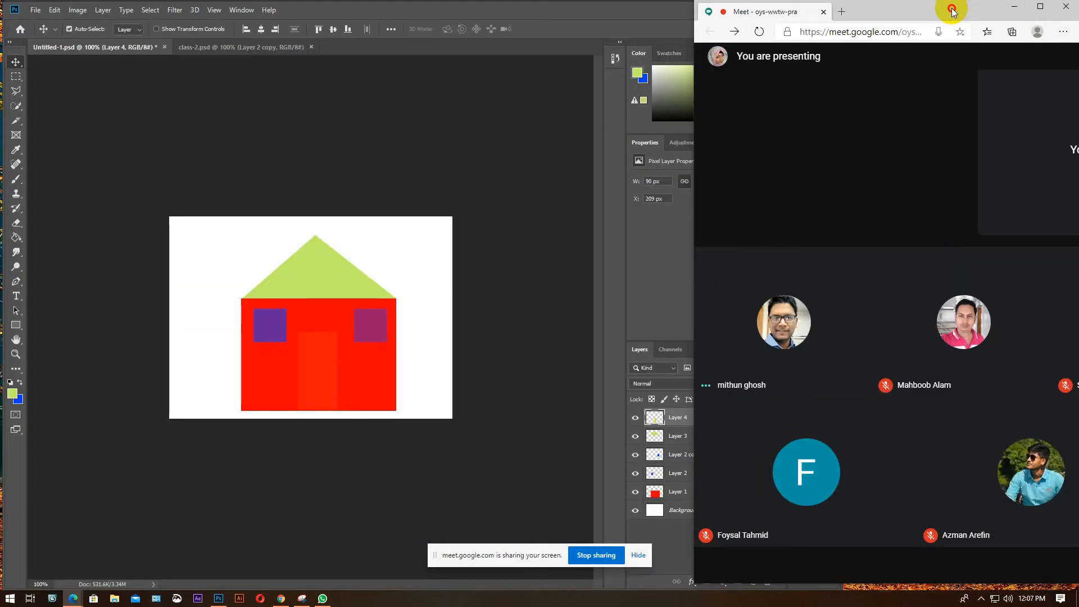
left_click(1041, 9)
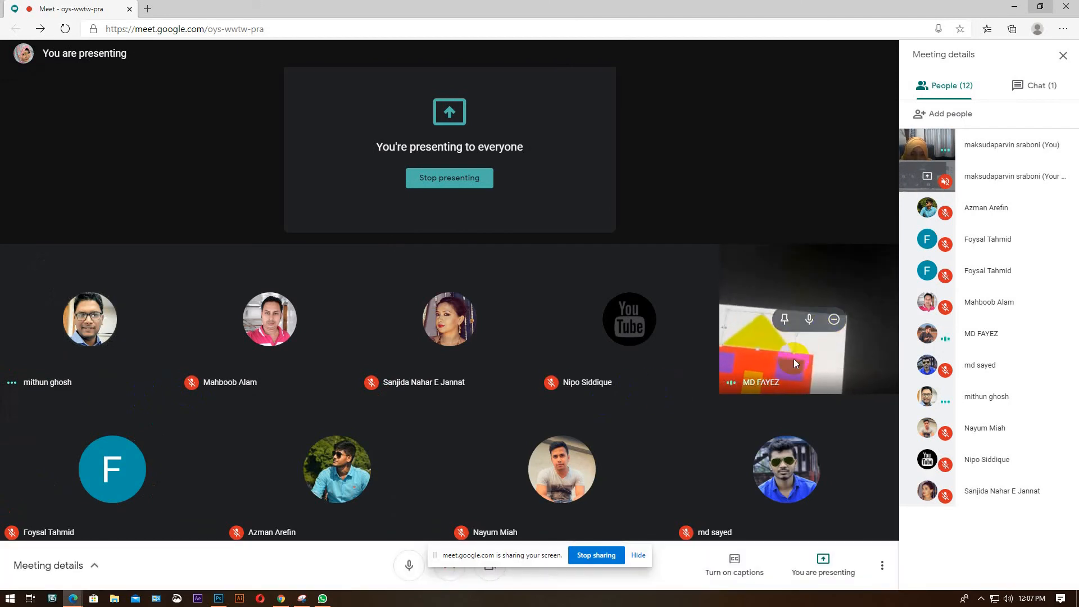
mouse_move(809, 333)
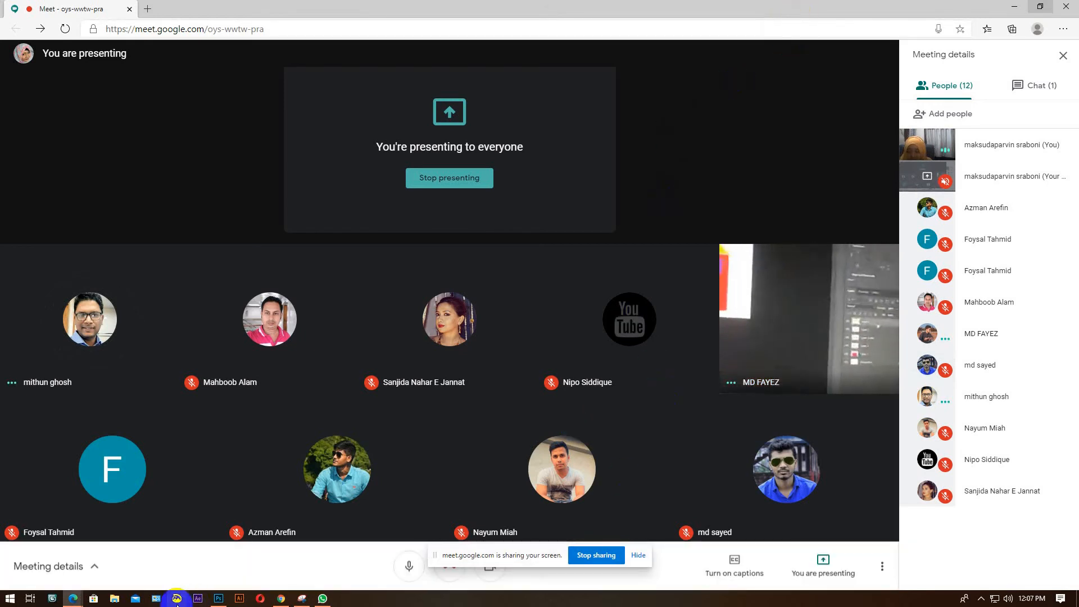
Return to Photoshop and use Free Transform on Layer 4 to scale it to about 74% and move it left of the house
left_click(219, 599)
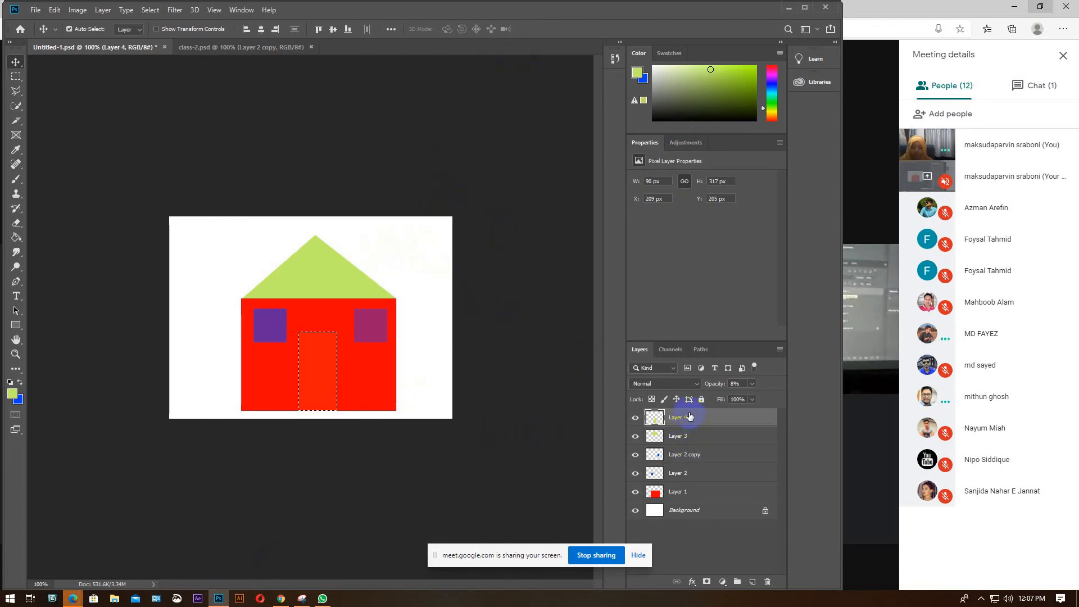
left_click(489, 368)
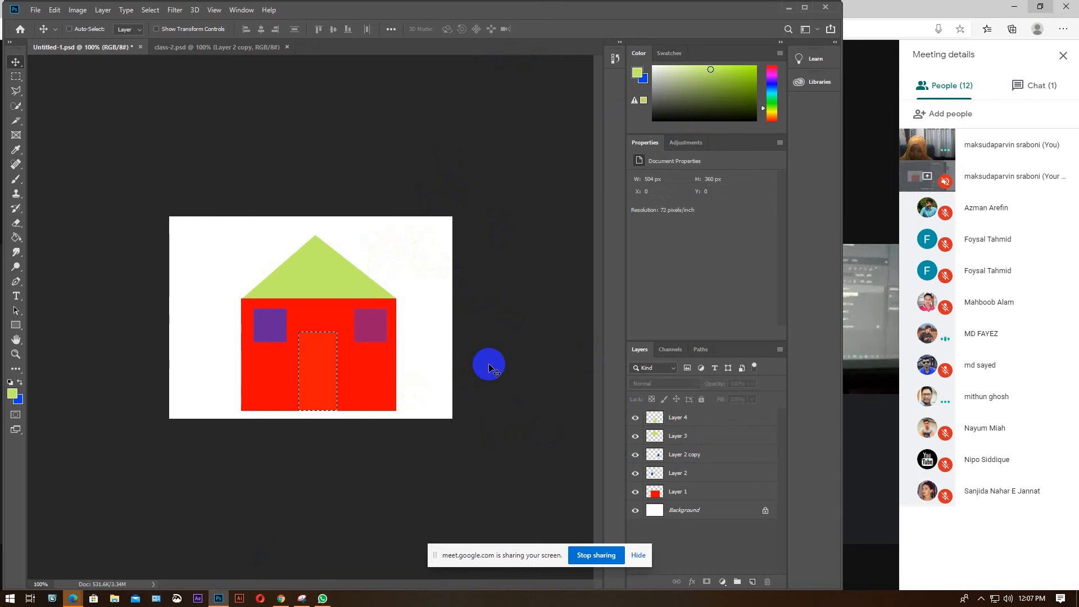
left_click(703, 423)
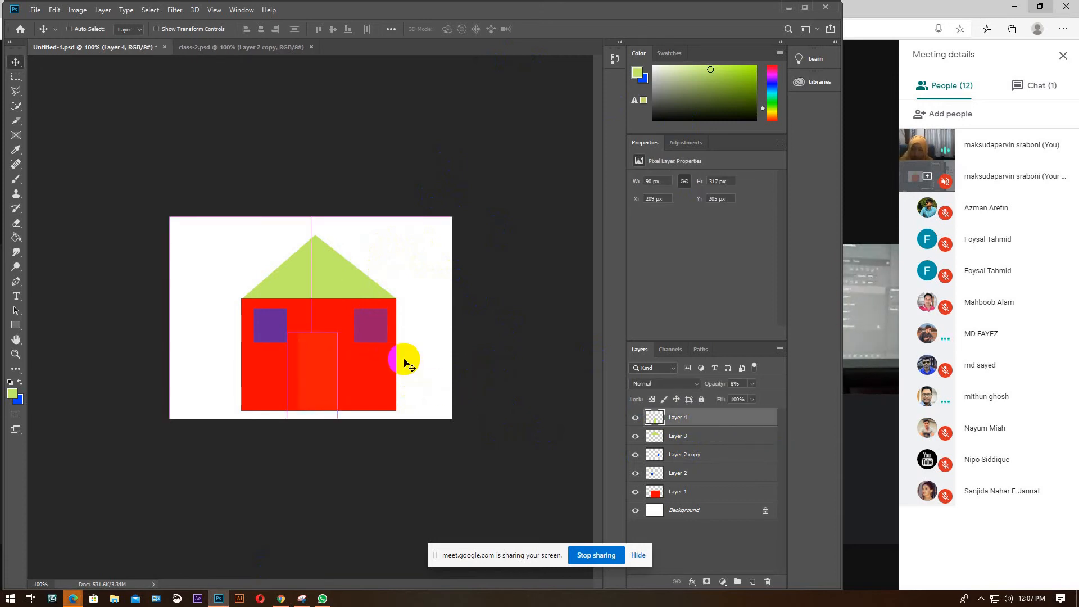
key("ctrl+t")
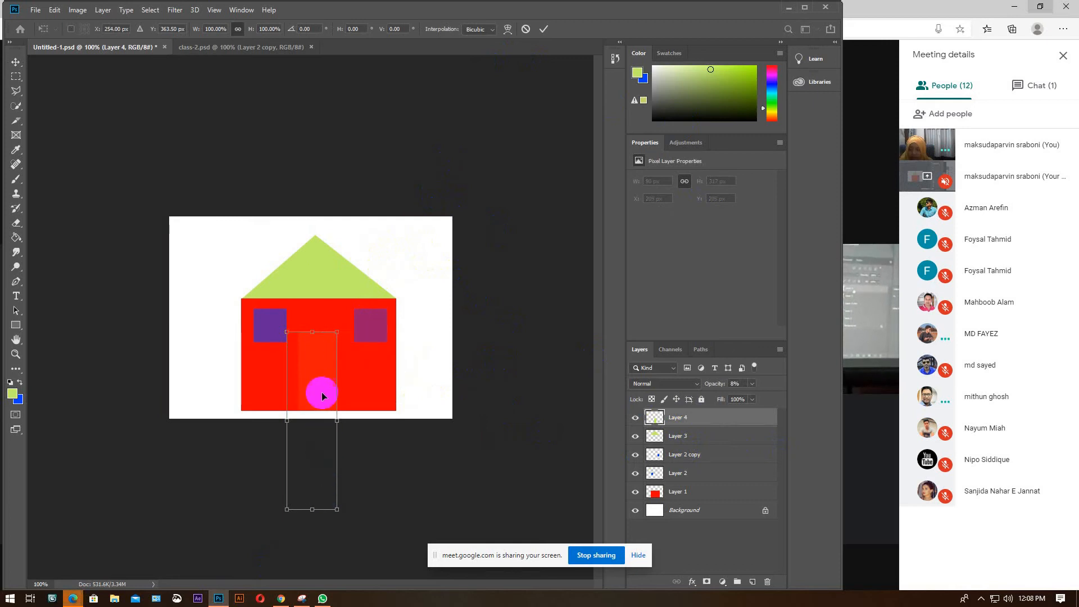
left_click_drag(311, 511, 312, 460)
left_click_drag(322, 324, 220, 250)
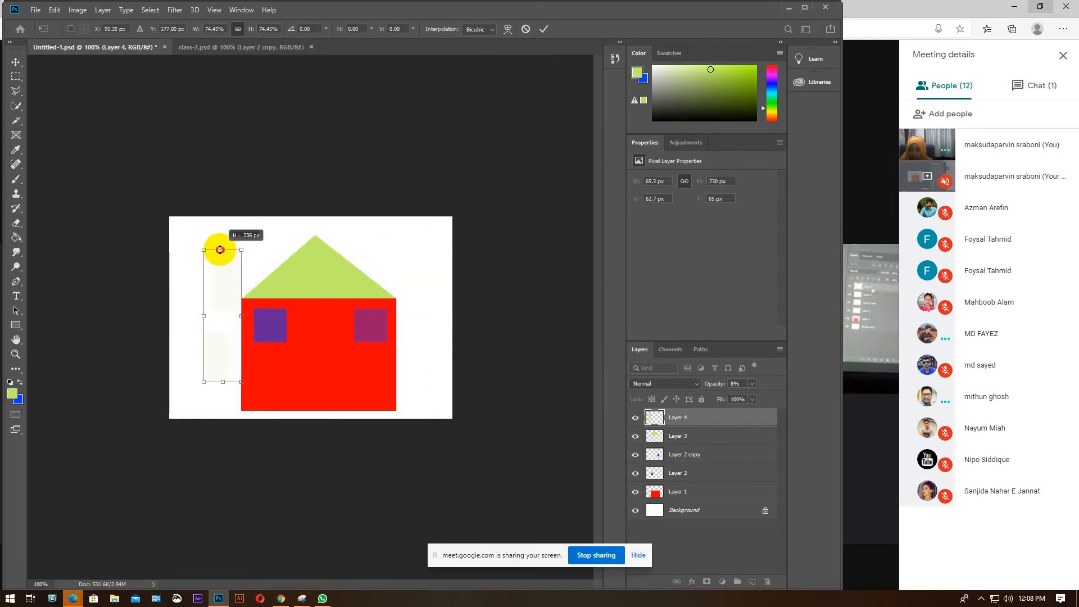
left_click(542, 29)
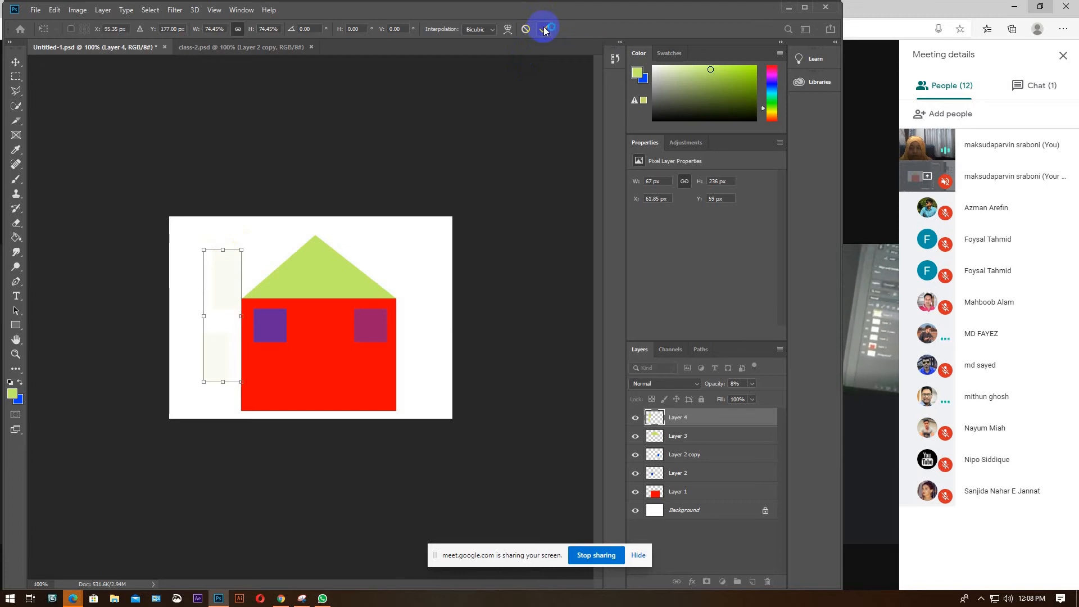
left_click(544, 29)
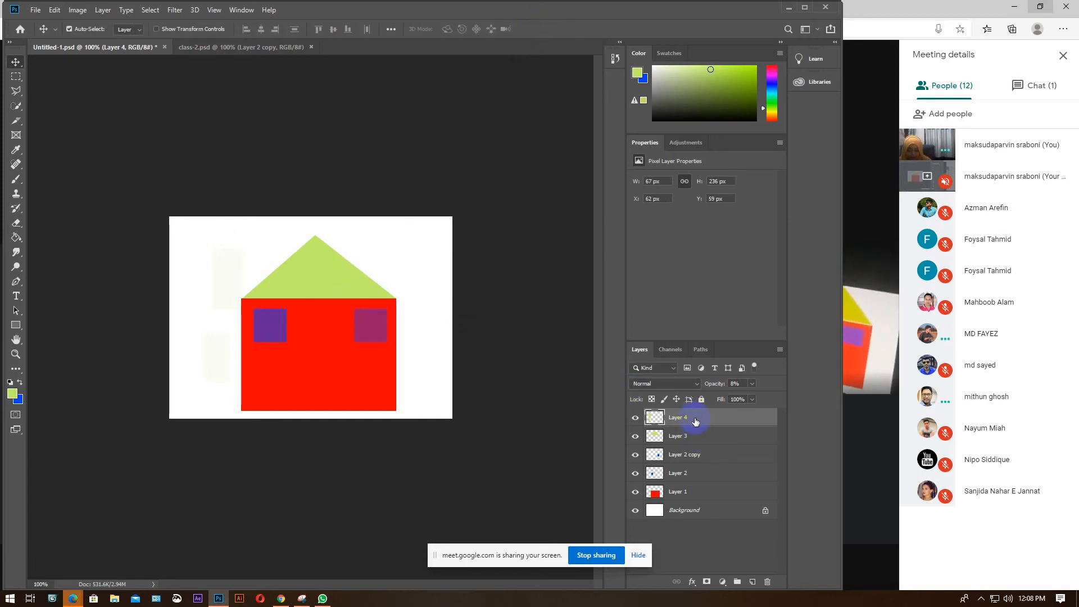
Delete Layer 4, and narrow the Photoshop window to uncover the participant's camera tile in the Meet call
key("Delete")
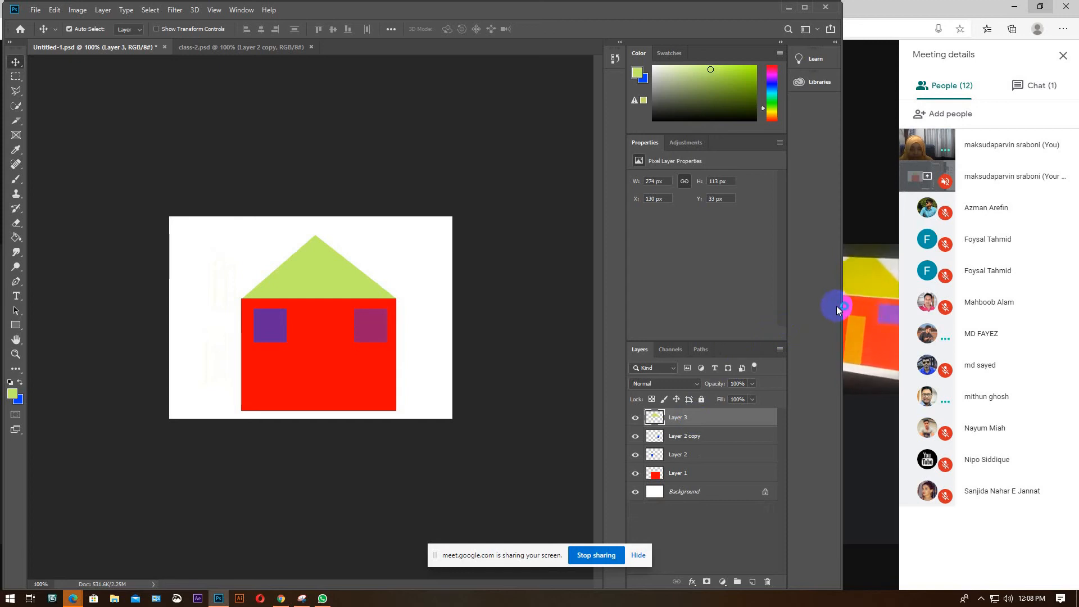
left_click_drag(836, 305, 703, 321)
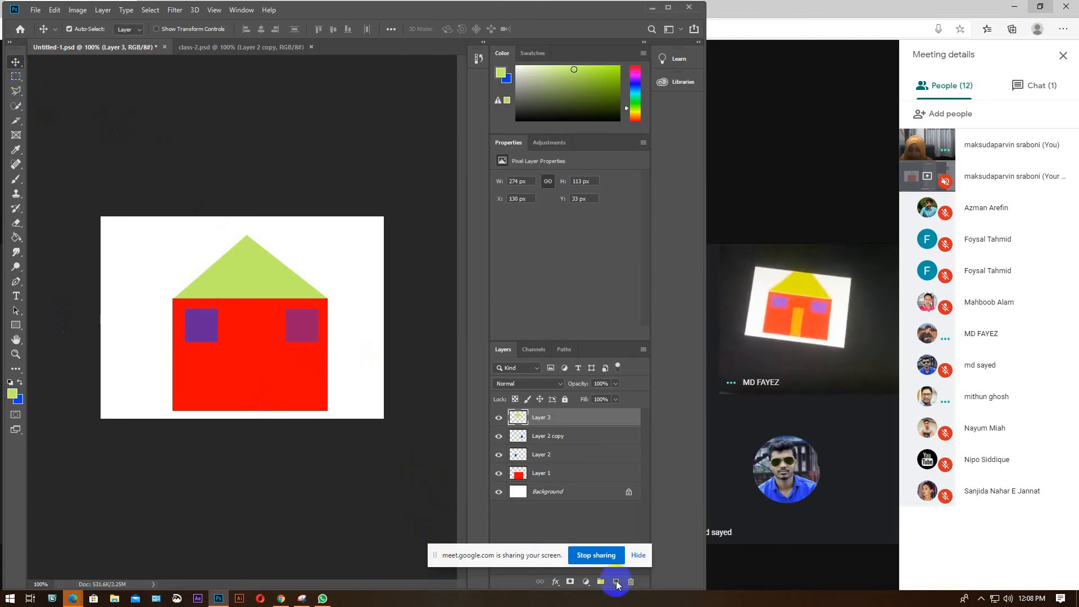
On a new layer, select a centered door rectangle about 73 by 136 px at the house's base and fill it with the green foreground color
left_click(638, 555)
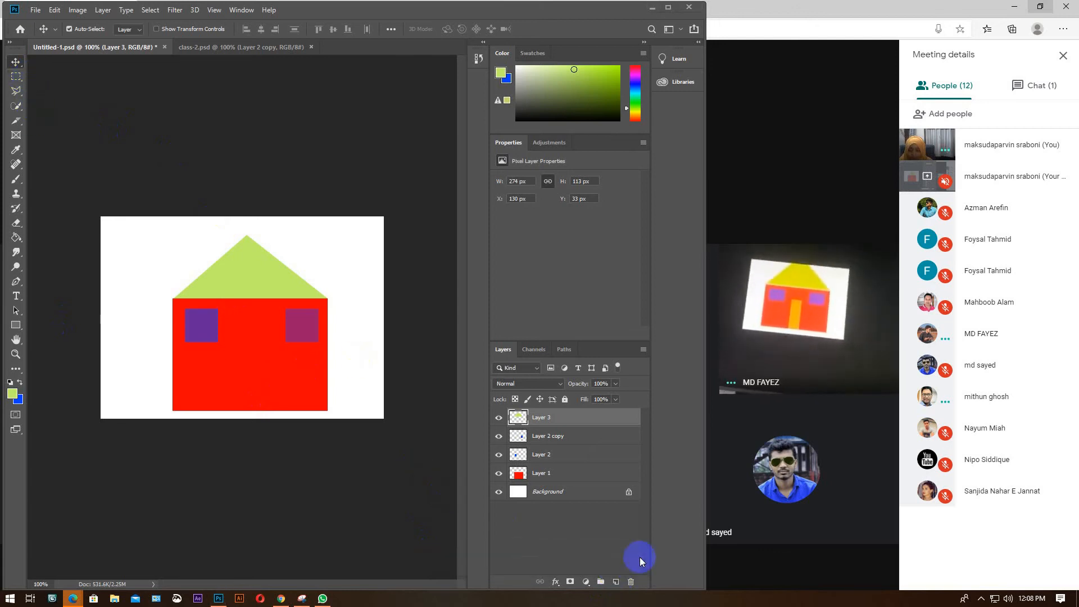
left_click(616, 582)
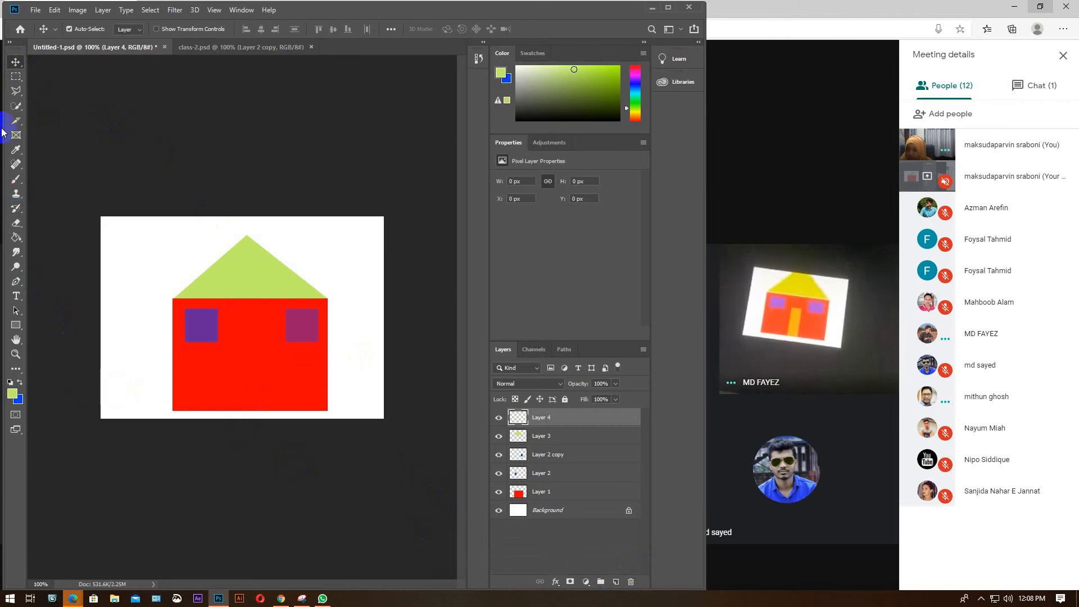
left_click(16, 76)
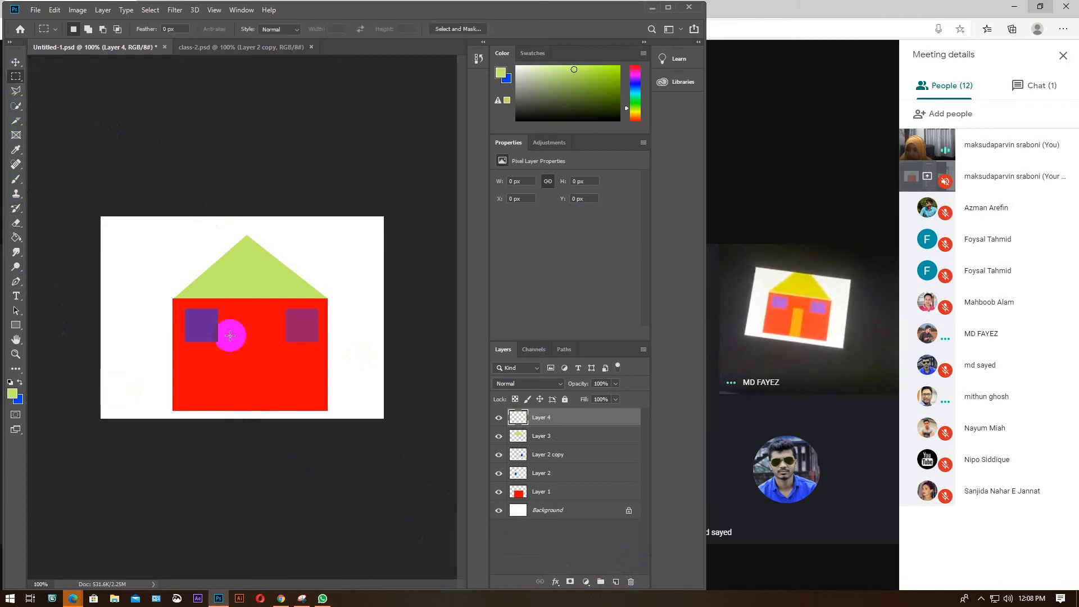
left_click_drag(228, 334, 269, 411)
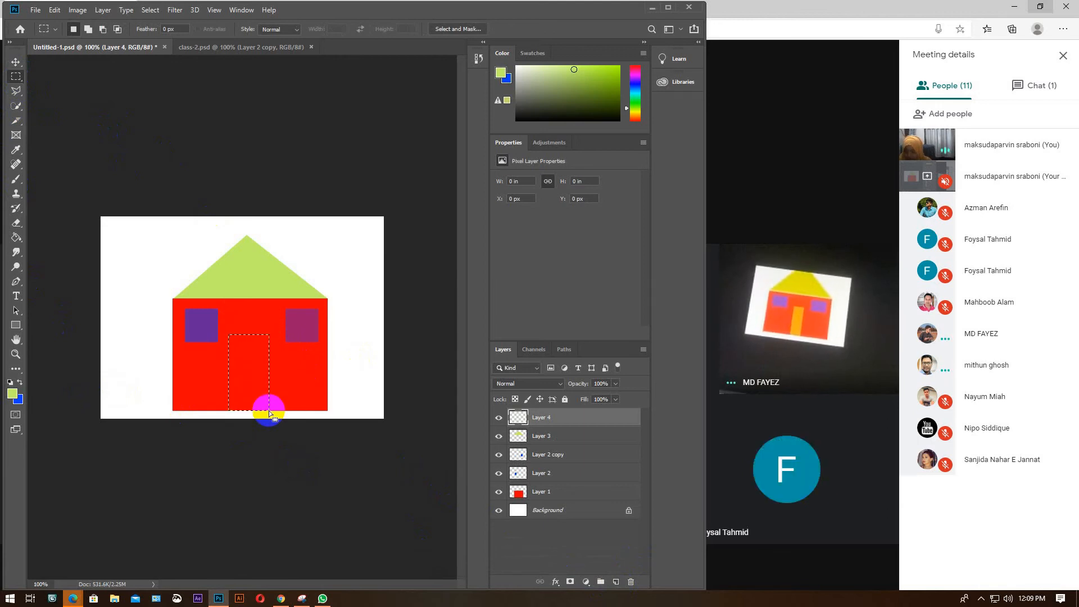
key("alt+BackSpace")
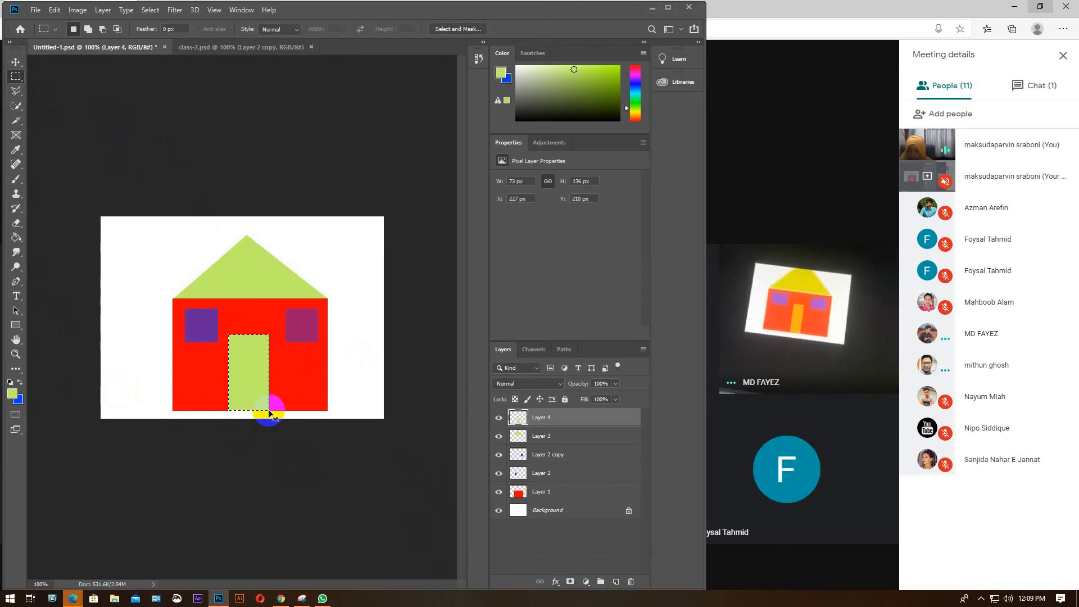
key("ctrl+d")
left_click(16, 59)
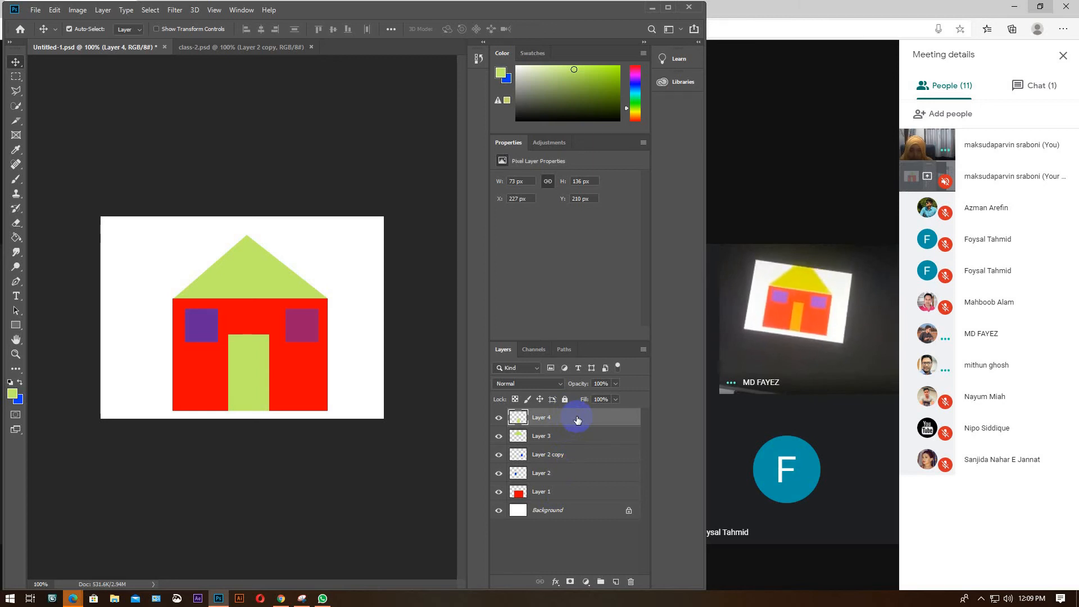
Select Layer 1 through Layer 4 together and use Free Transform to scale the house to about 96% and reposition it on the canvas
left_click(562, 494, "shift")
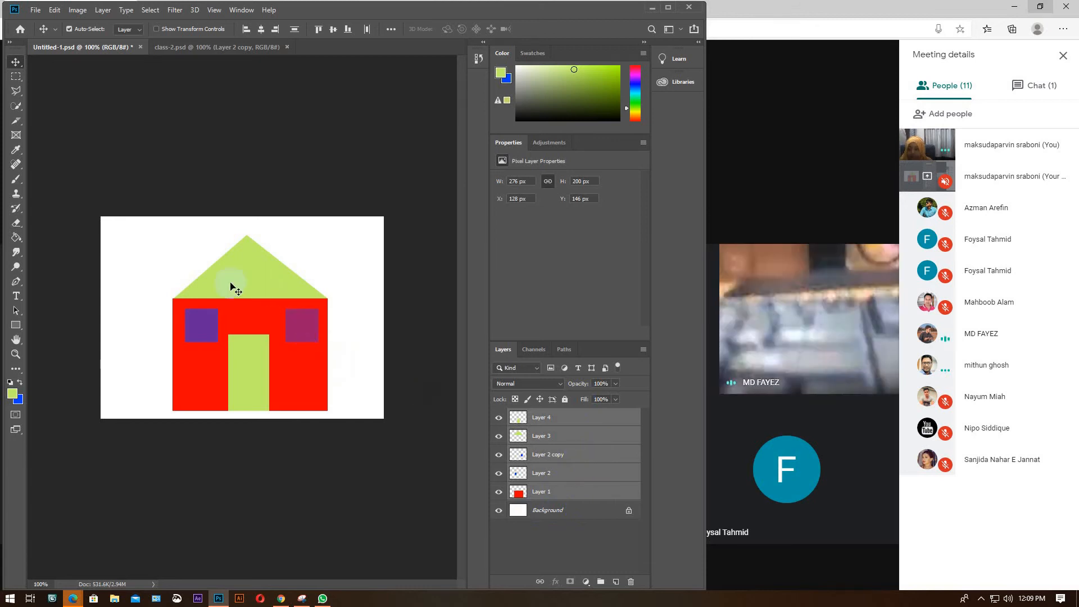
left_click_drag(268, 285, 254, 285)
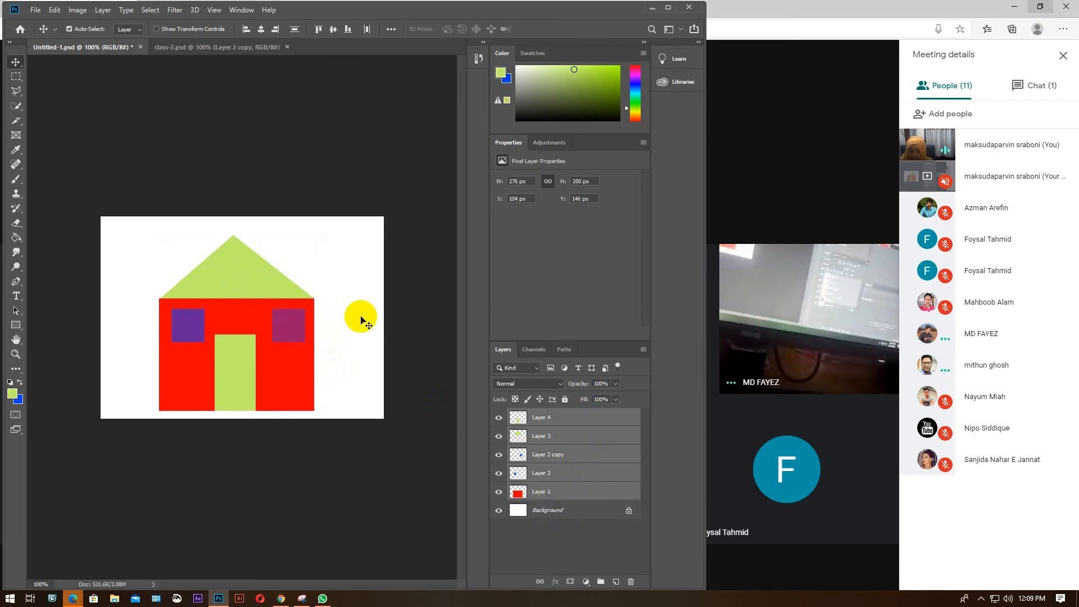
key("ctrl+t")
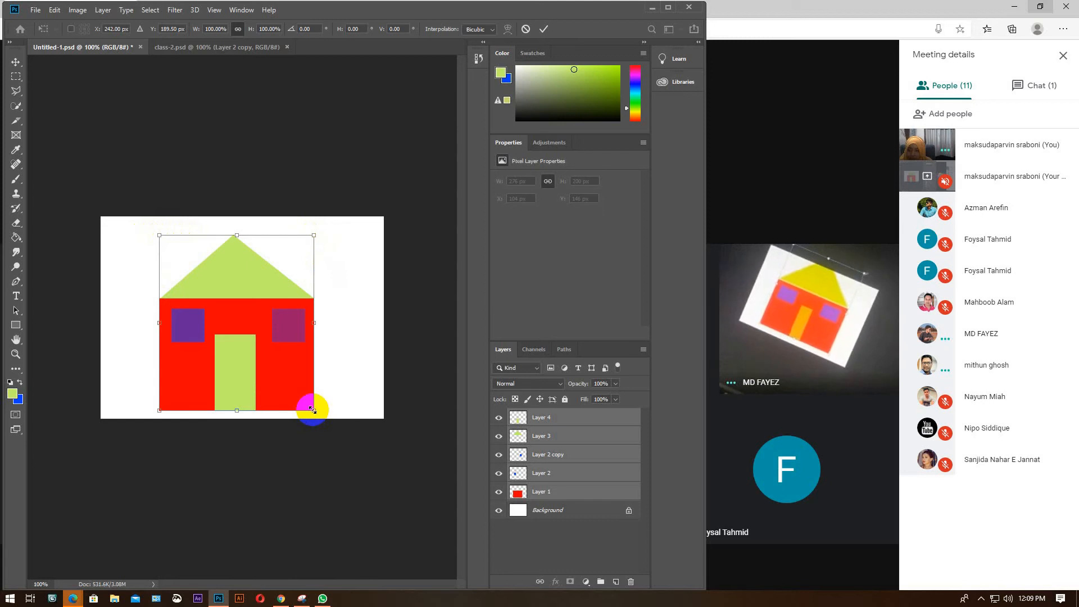
left_click_drag(312, 410, 307, 401)
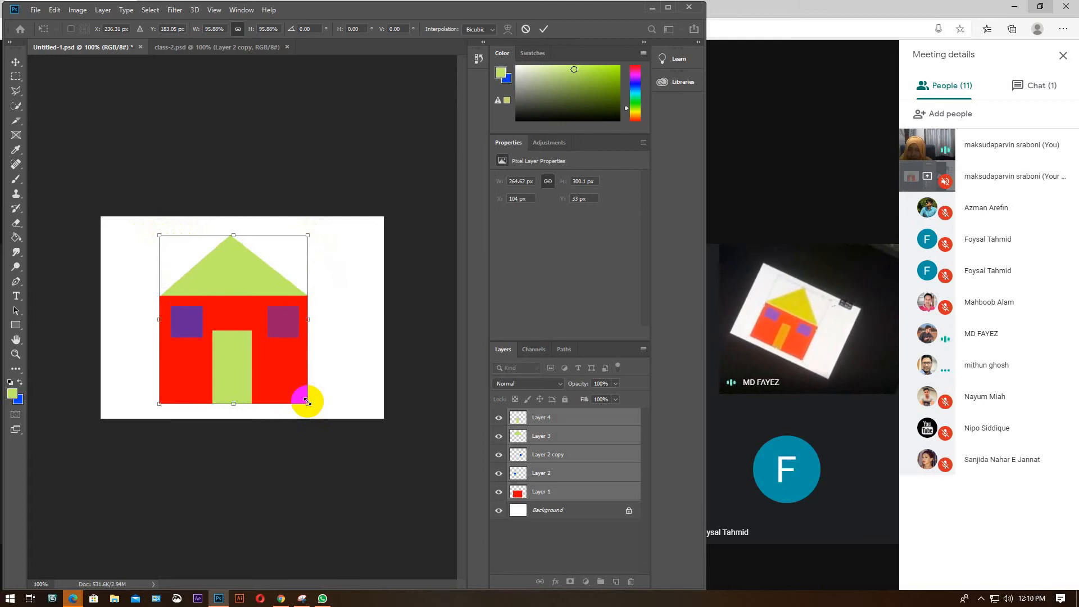
left_click_drag(223, 332, 242, 345)
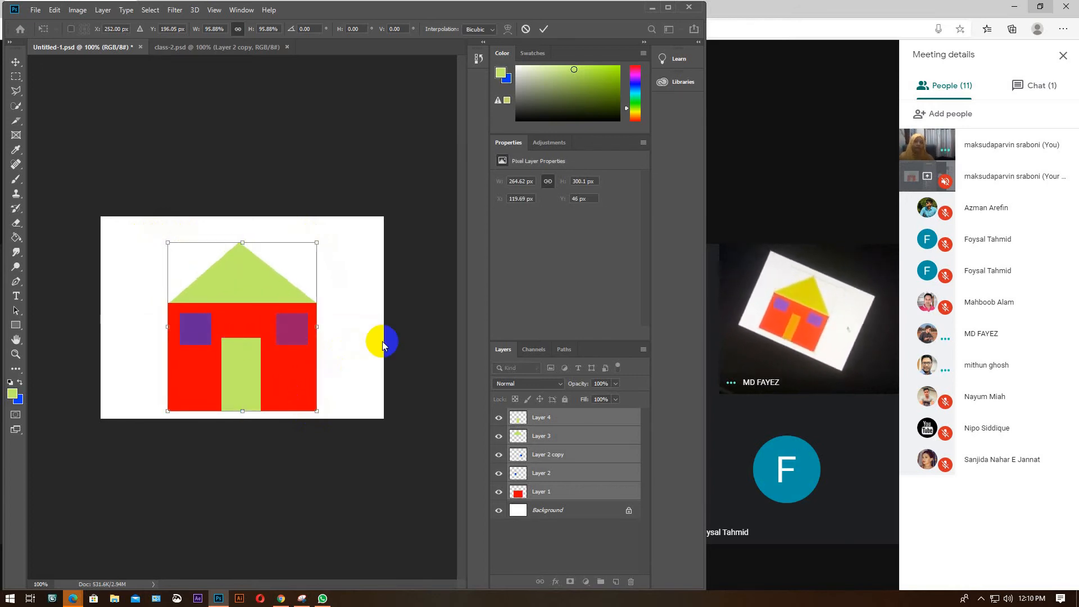
Capture the entire screen with Snipping Tool and save the snip as PNG file 8 in the 02. GD- class 02 folder
left_click(302, 599)
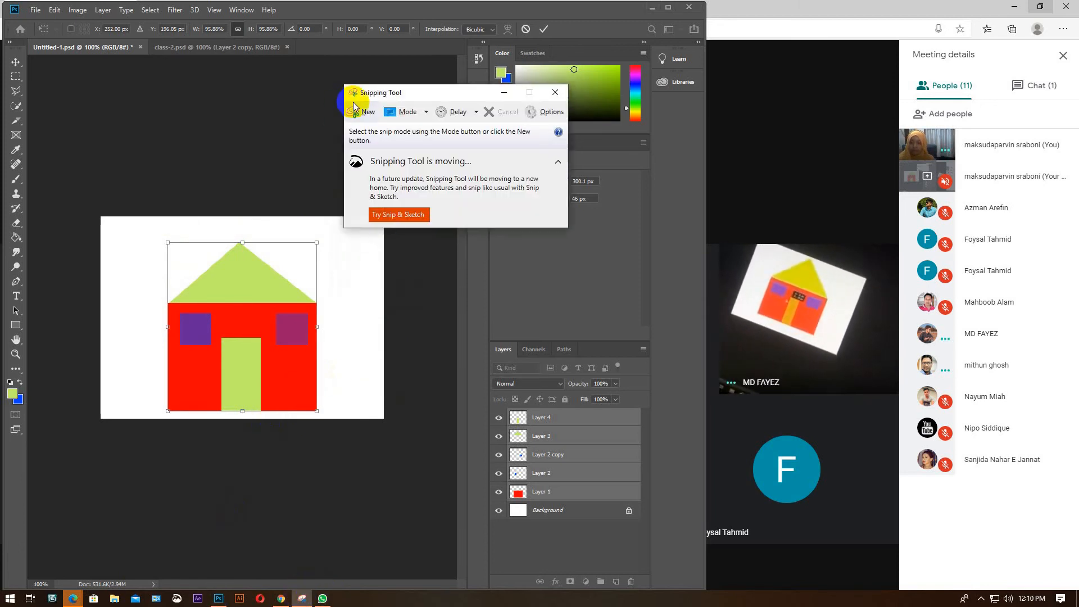
left_click(361, 110)
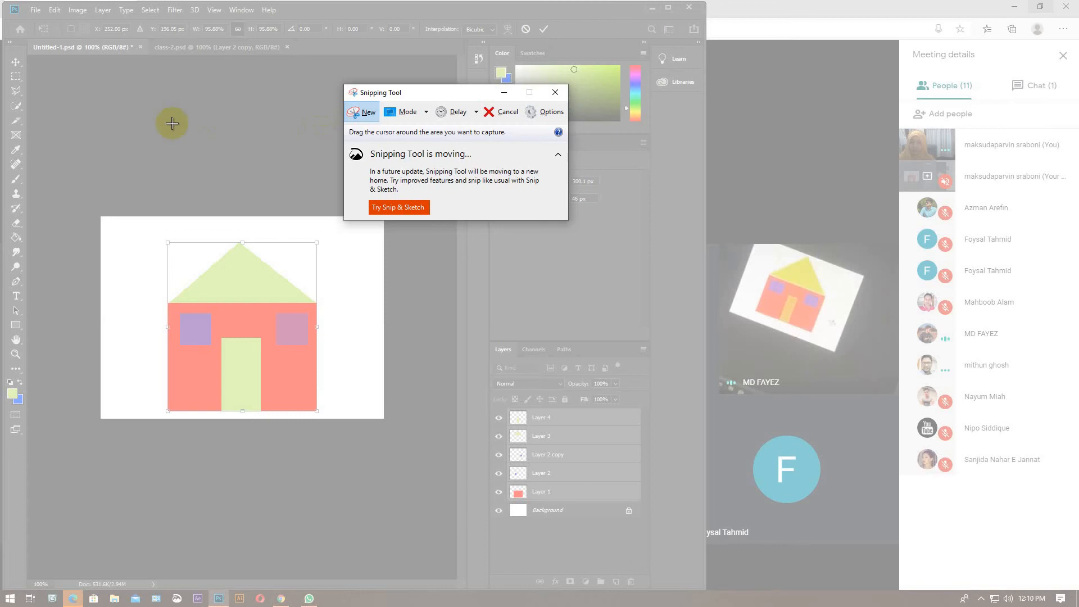
mouse_move(3, 6)
left_mouse_down()
mouse_move(631, 393)
mouse_move(1073, 589)
mouse_move(1078, 606)
left_mouse_up()
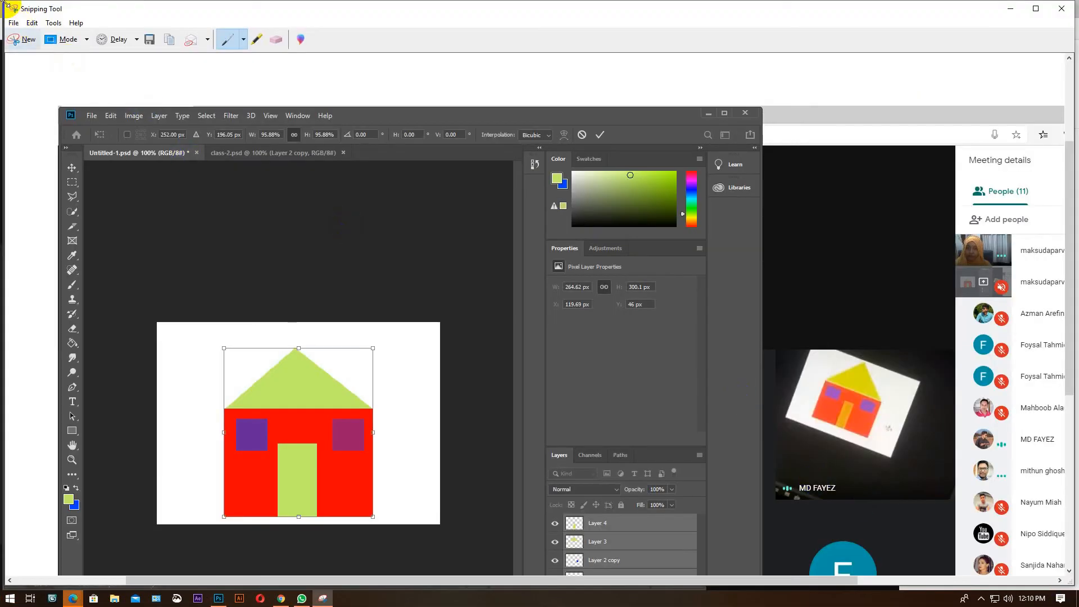
left_click(20, 40)
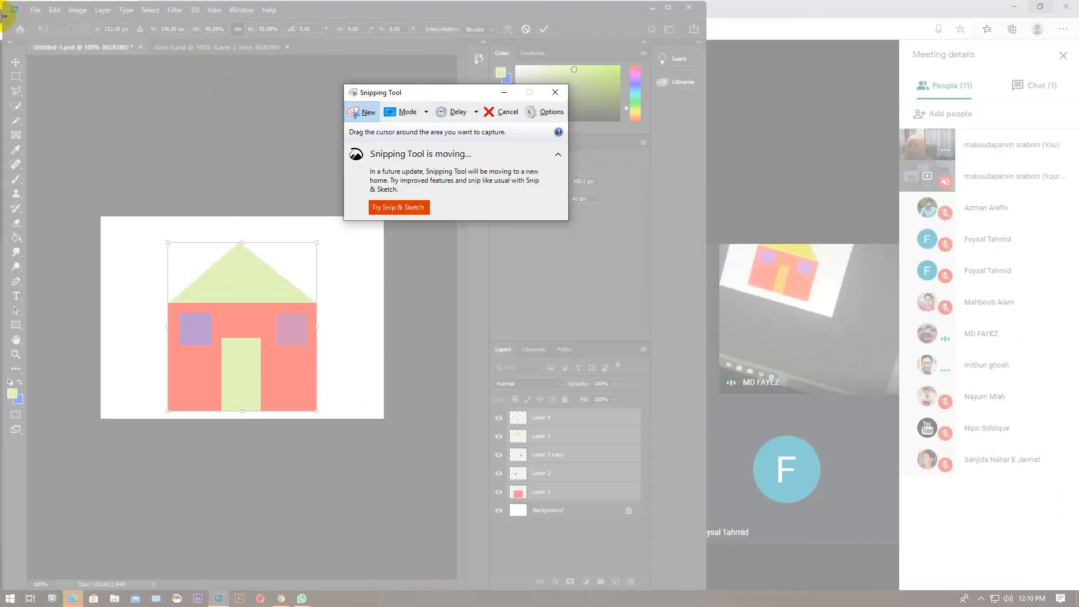
left_click_drag(3, 15, 1028, 570)
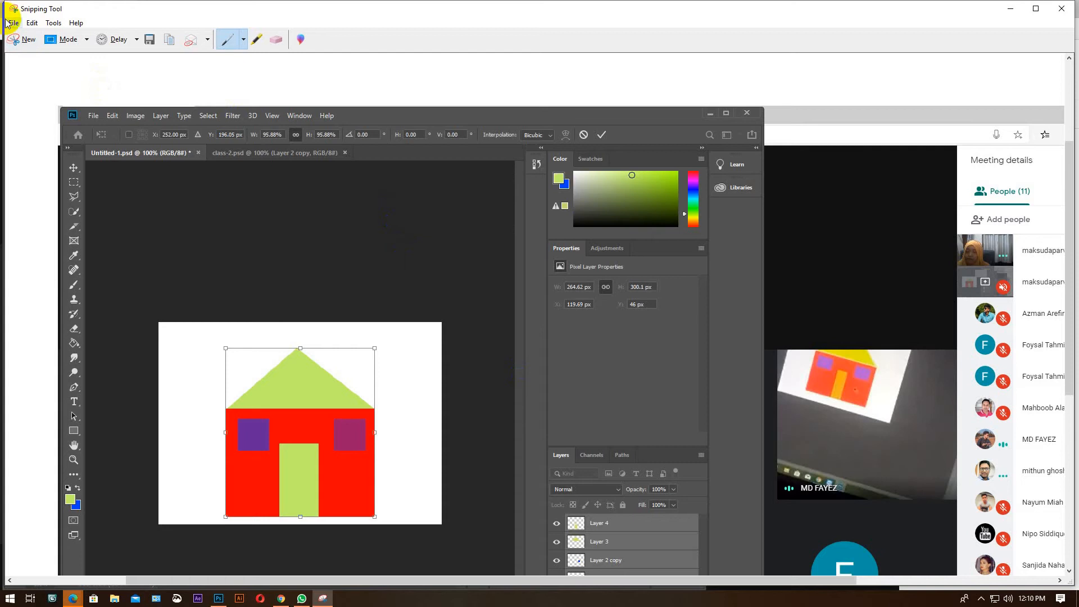
left_click(12, 24)
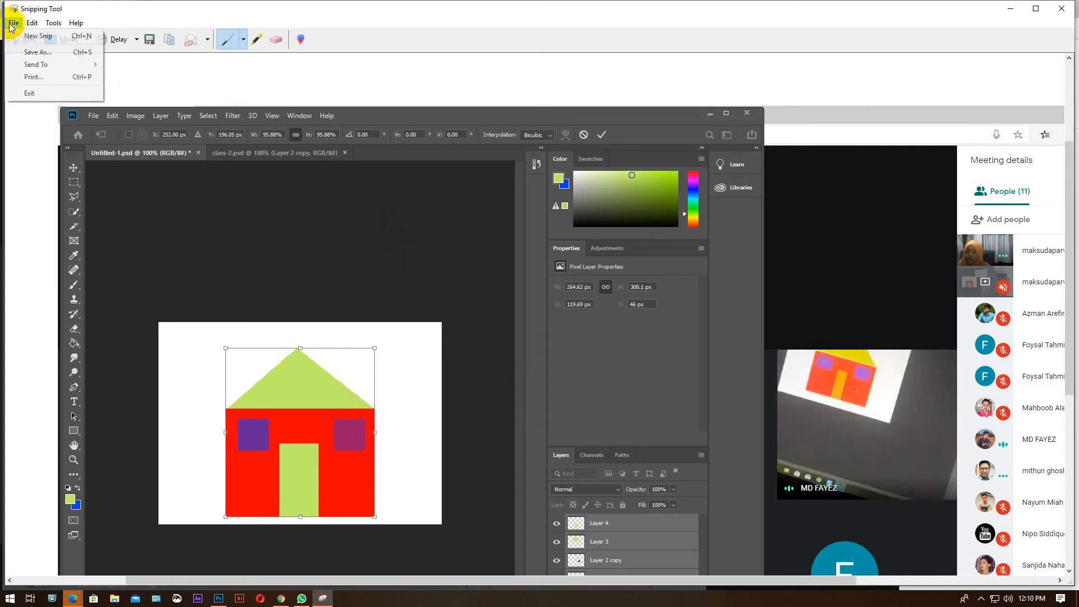
left_click(40, 54)
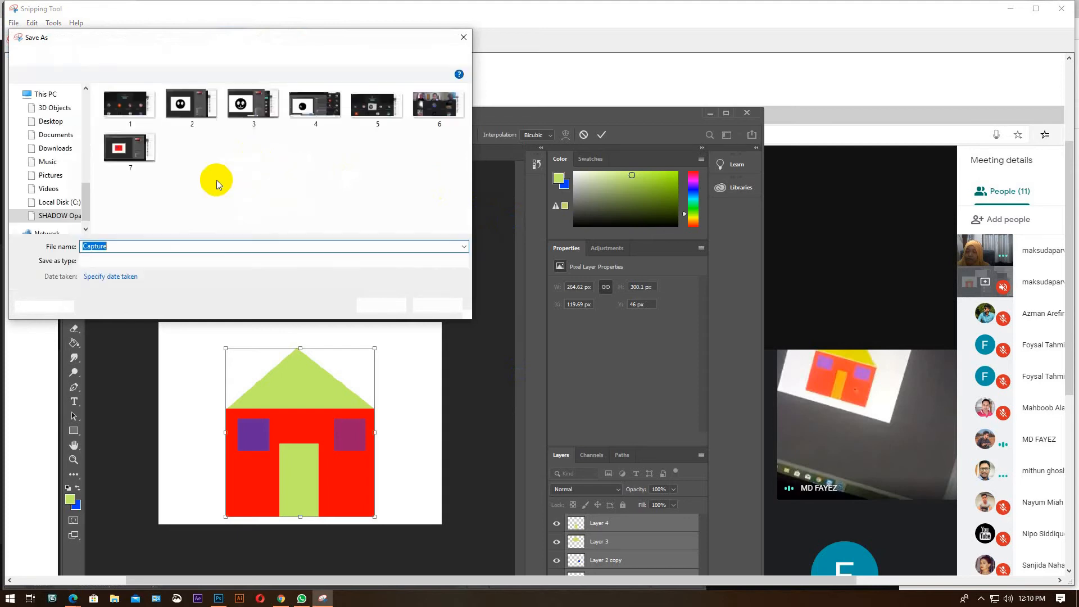
type("8")
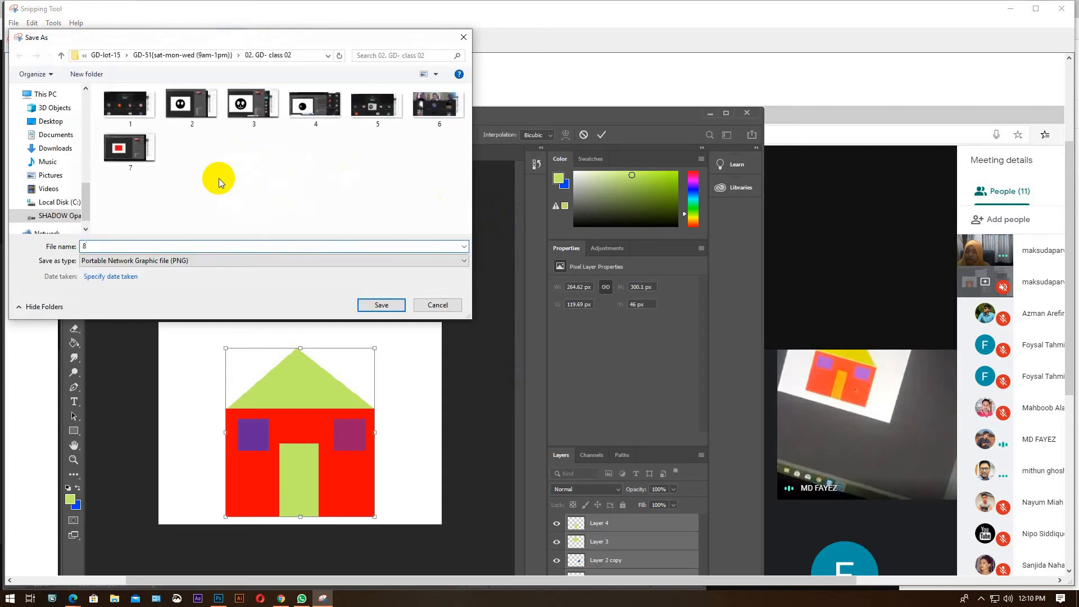
key("Return")
Put Snipping Tool away, return to Photoshop to apply the pending transform and select only Layer 4
left_click(15, 38)
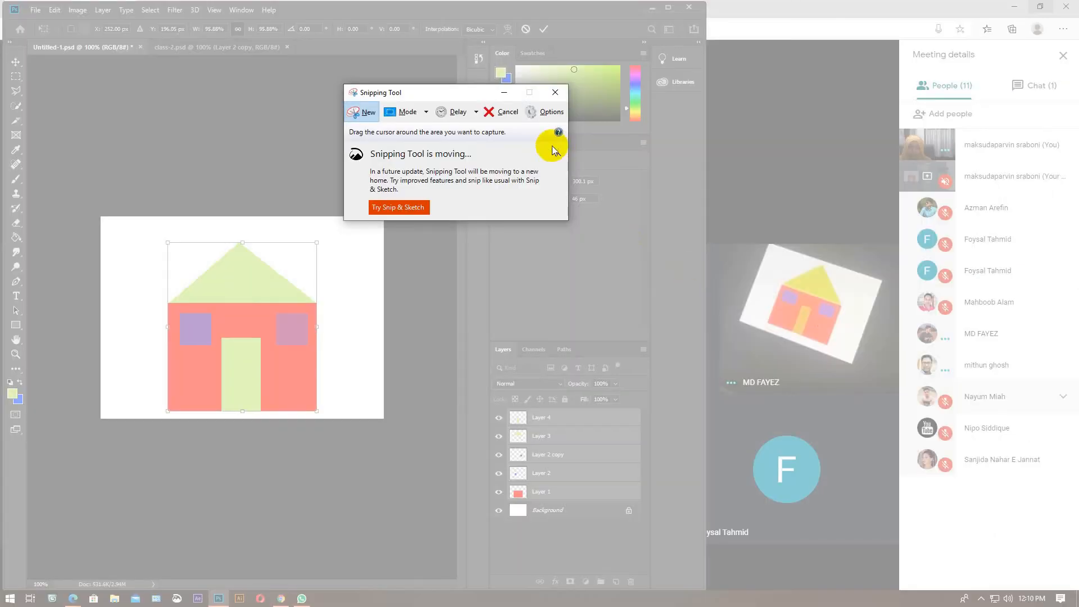
left_click(505, 111)
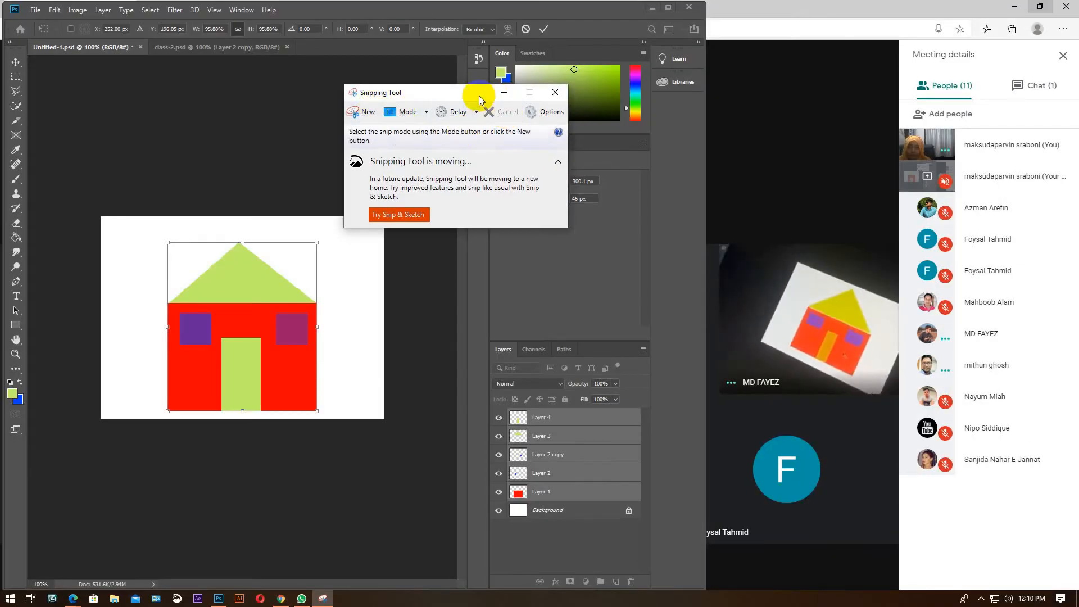
left_click(504, 92)
left_click(544, 29)
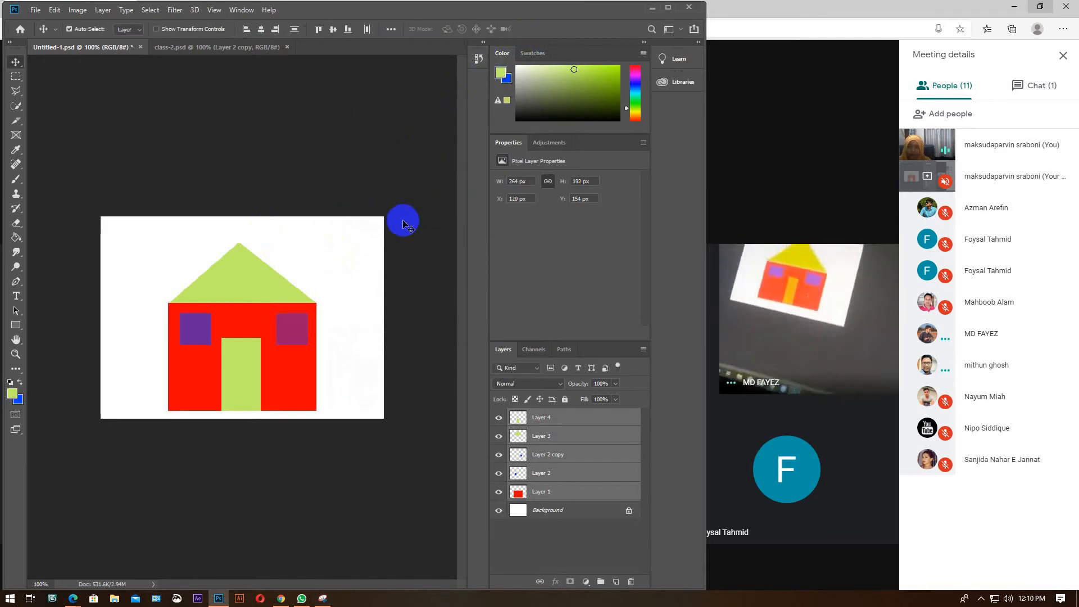
left_click(598, 428)
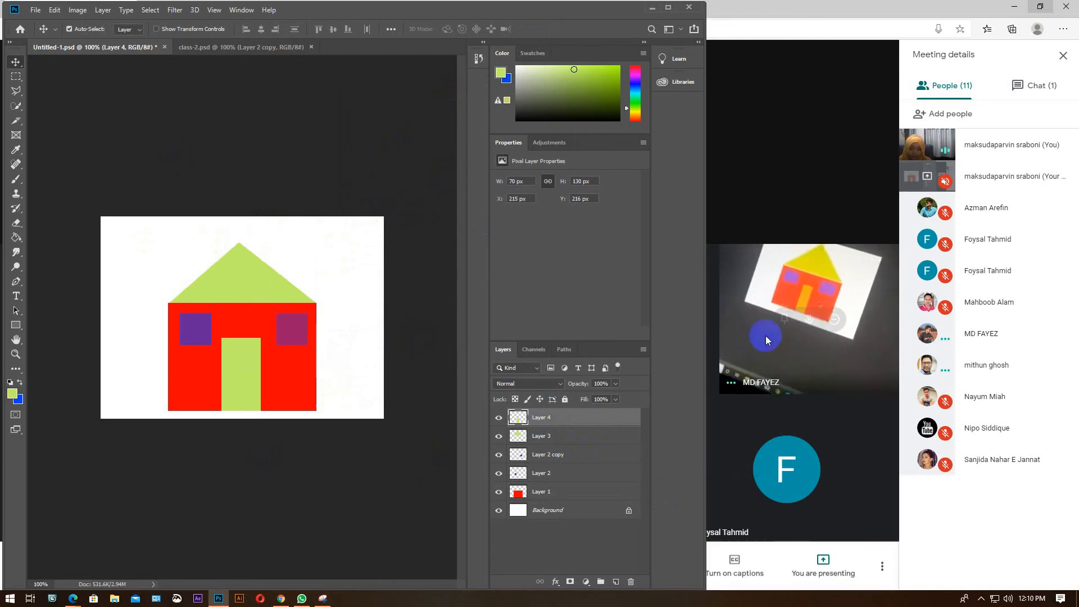
Check the participants in the Meet call, widen the Photoshop window slightly and switch back to the Meet call
left_click(1002, 500)
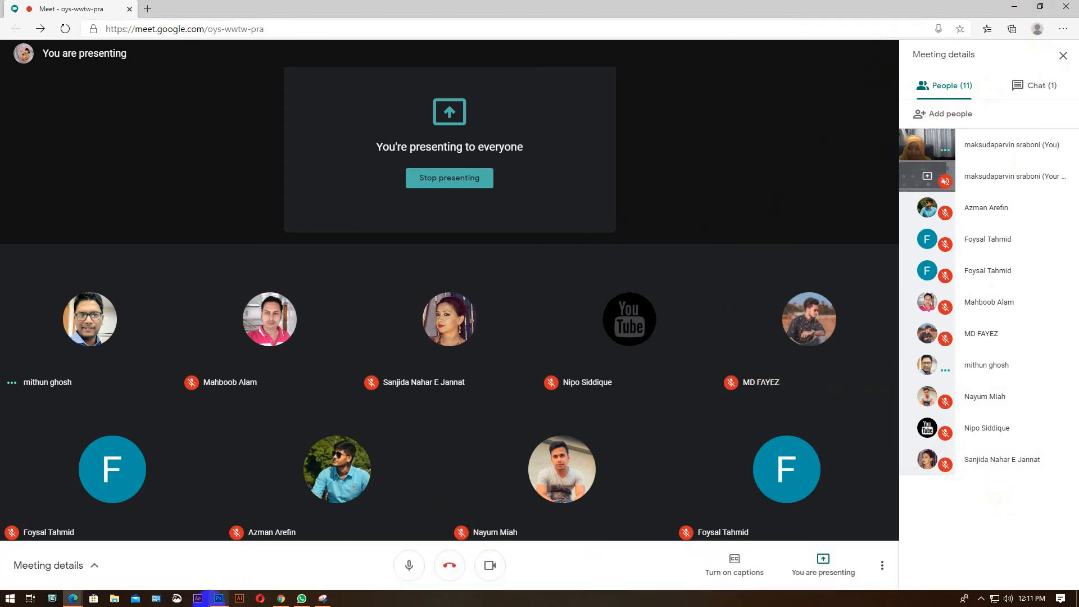
left_click(219, 597)
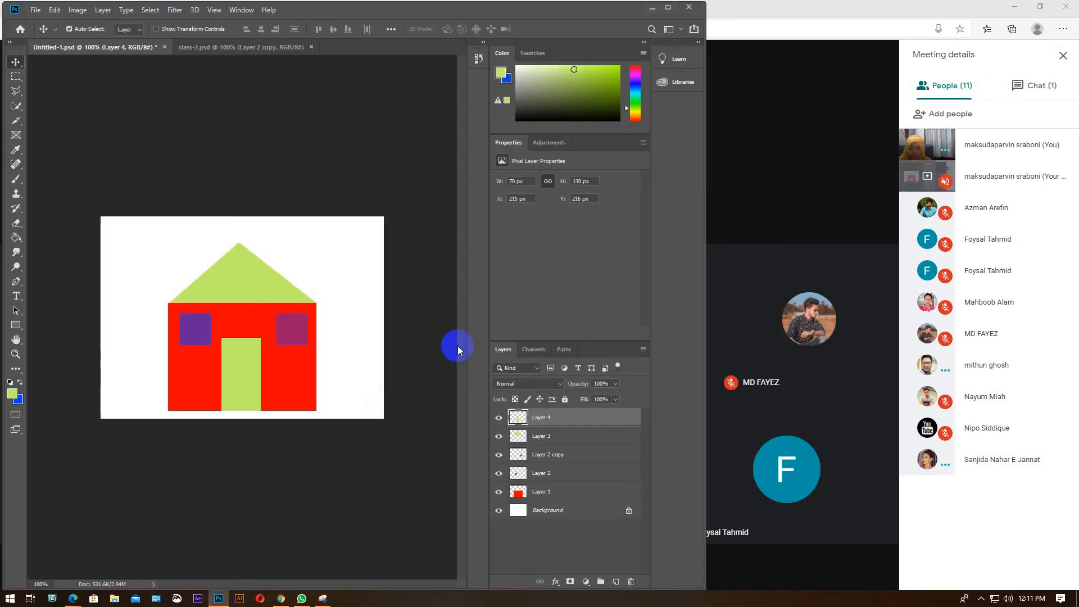
left_click_drag(706, 260, 719, 260)
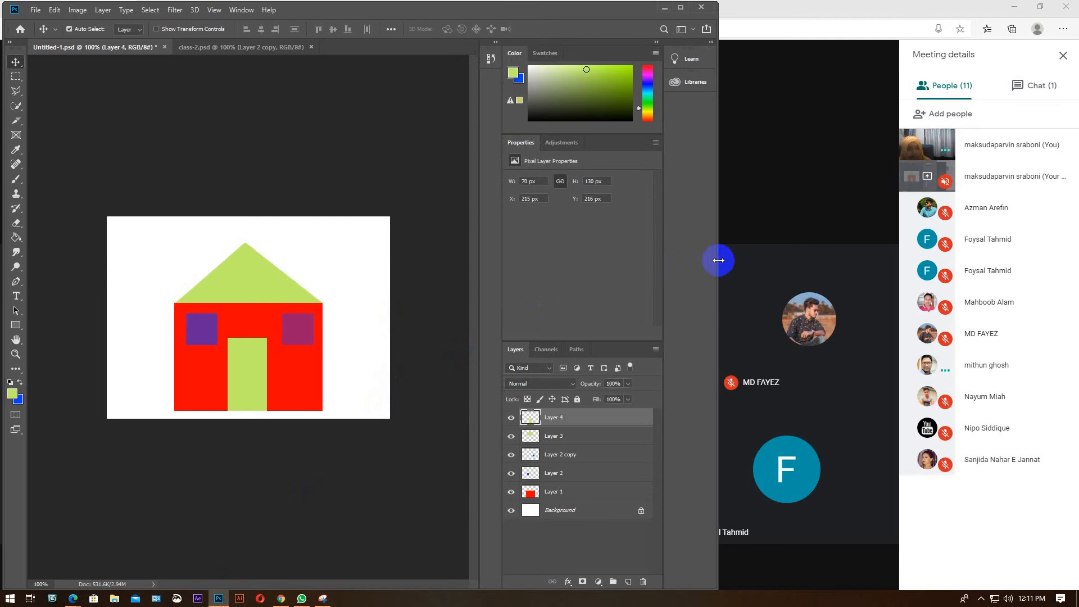
left_click(814, 139)
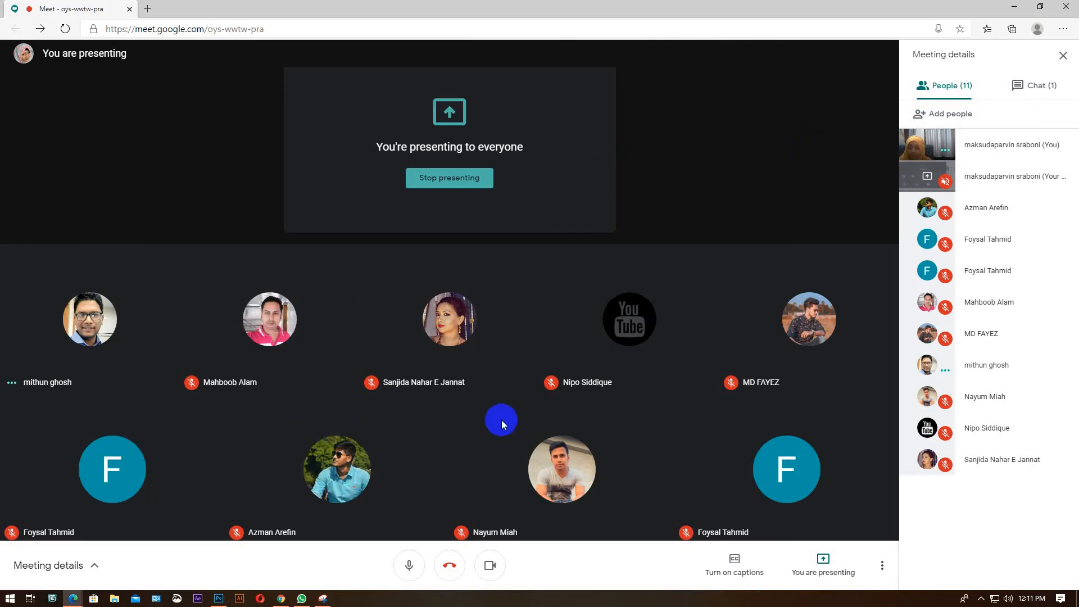
left_click(822, 578)
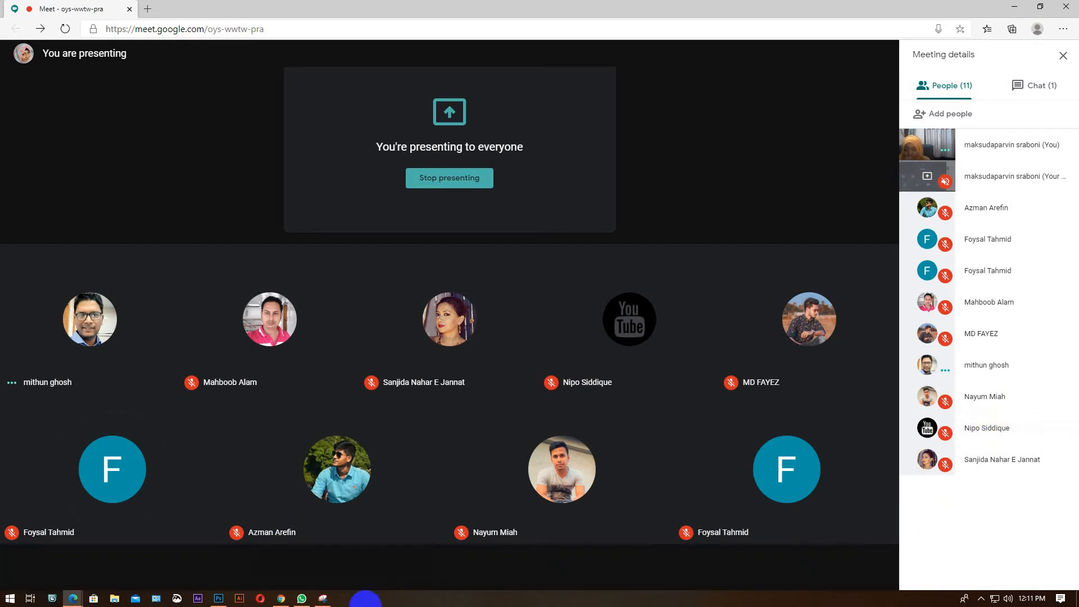
Switch to WhatsApp, open the Graphic Design LEDP - 51 group chat and accept being added to the group
mouse_move(330, 603)
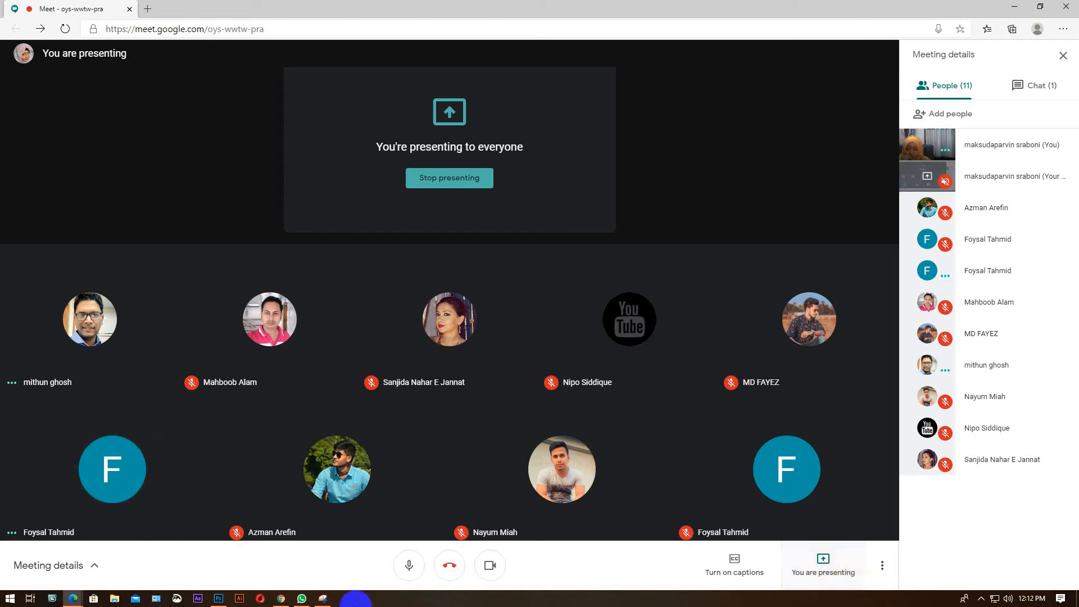
left_click(322, 599)
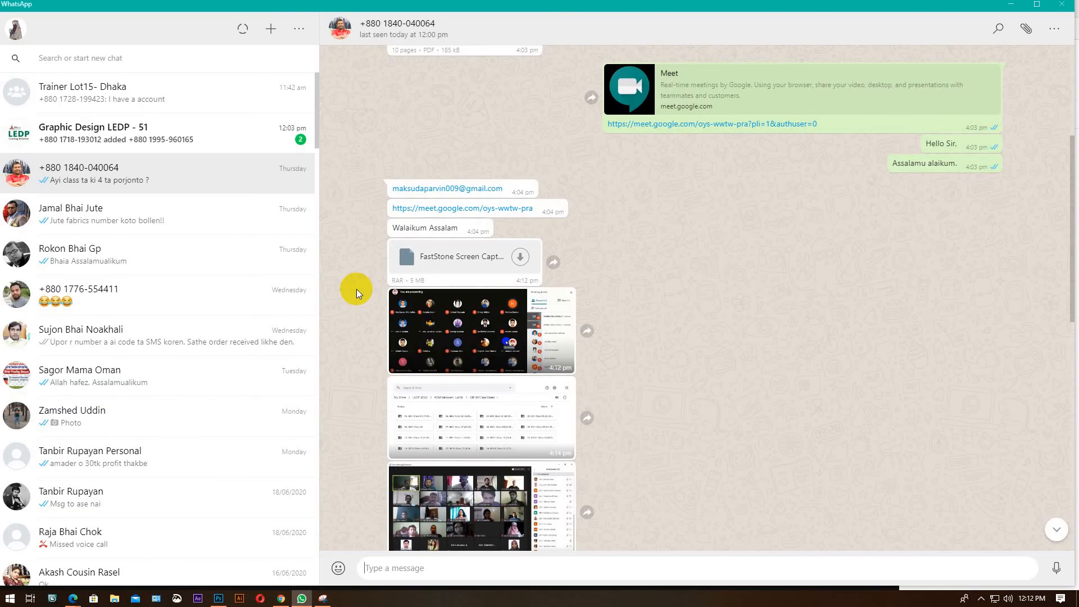
left_click(129, 136)
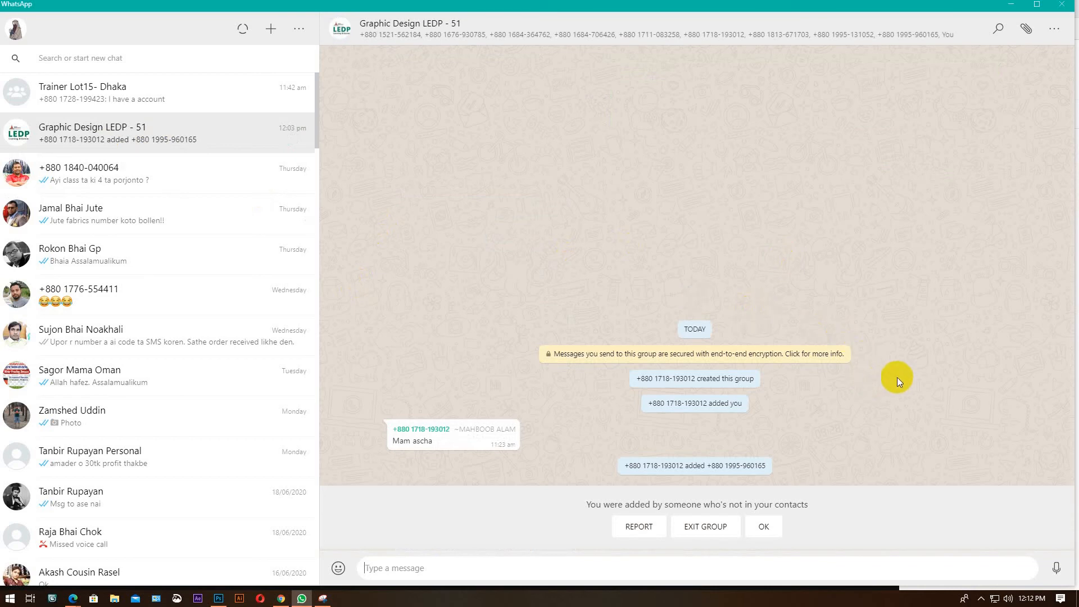
left_click(765, 528)
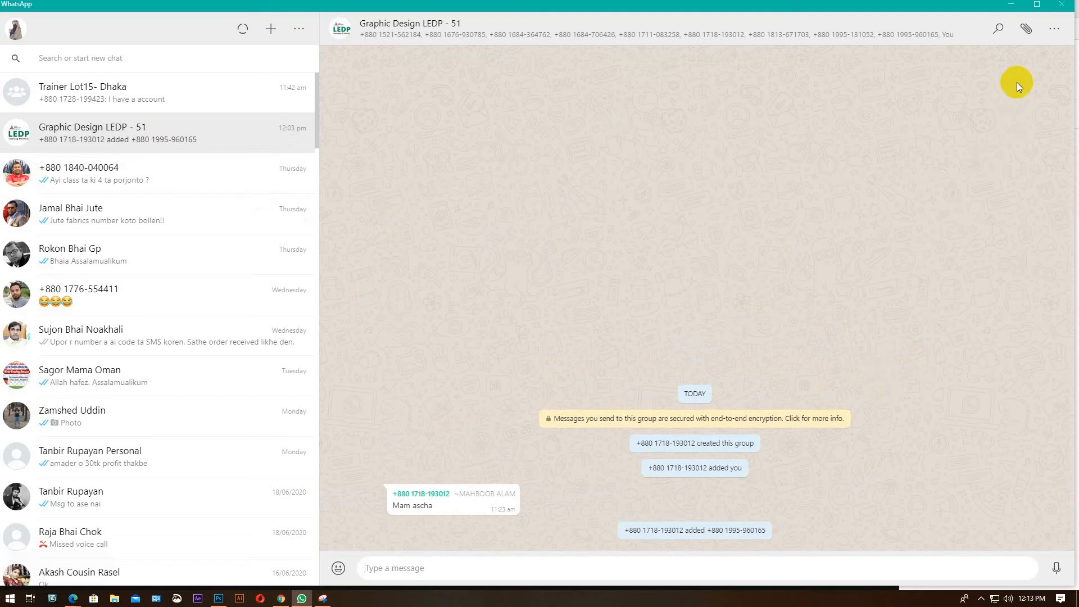
Check the Meet call, look at the WhatsApp group chat again and return to the Meet call
left_click(1010, 8)
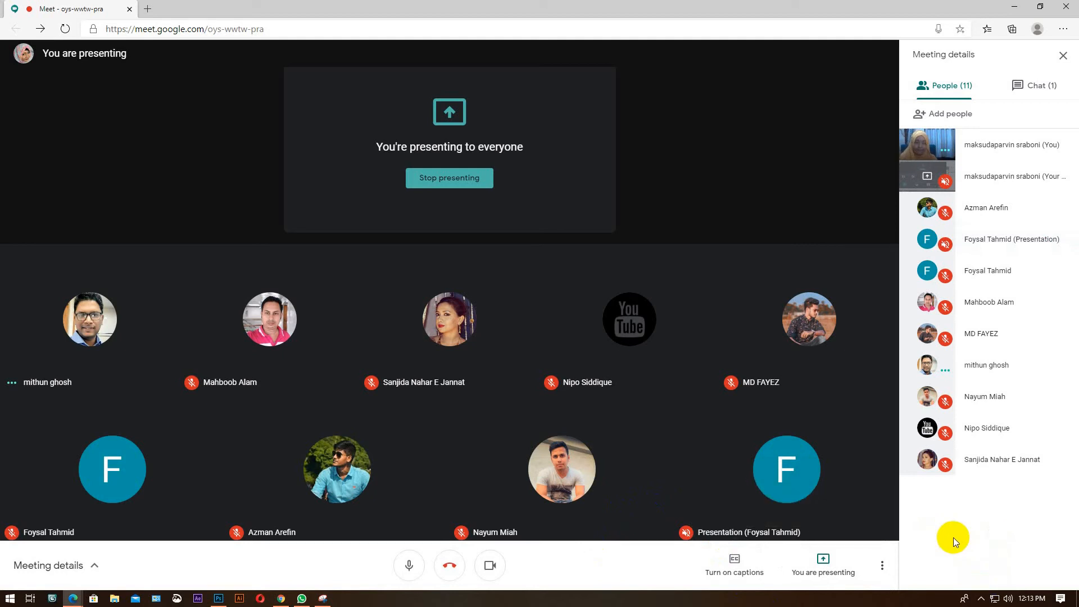
left_click(302, 599)
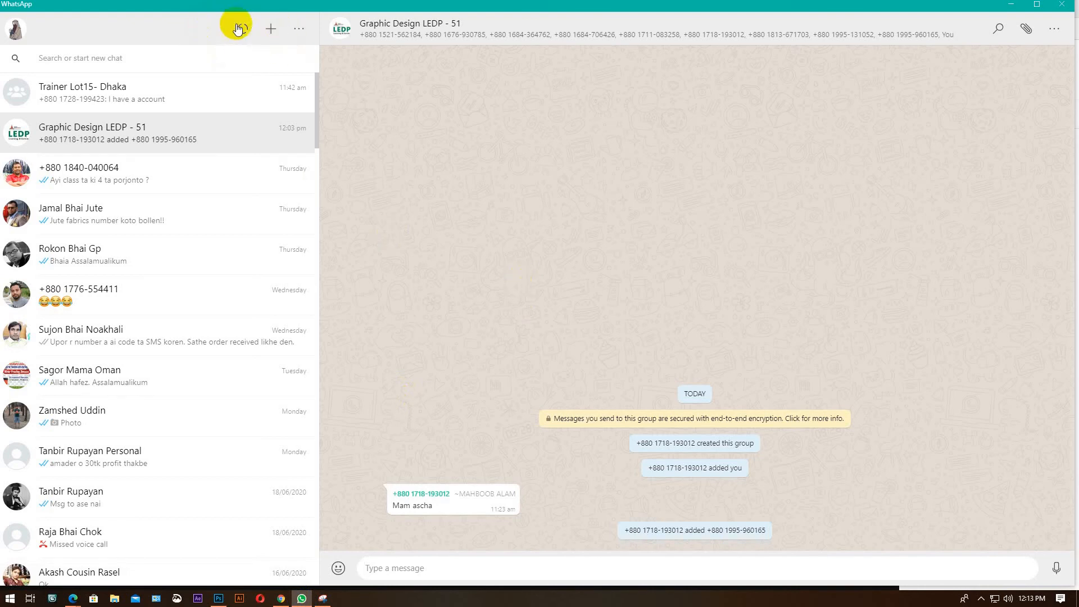
left_click(1010, 4)
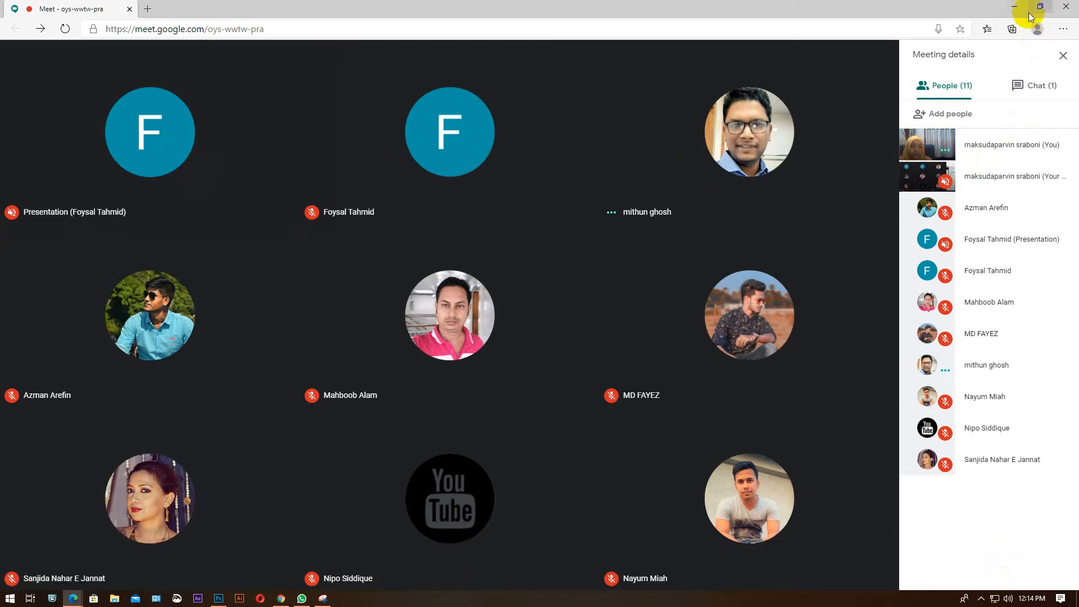
Check the house document in Photoshop and return to the Meet call
left_click(219, 599)
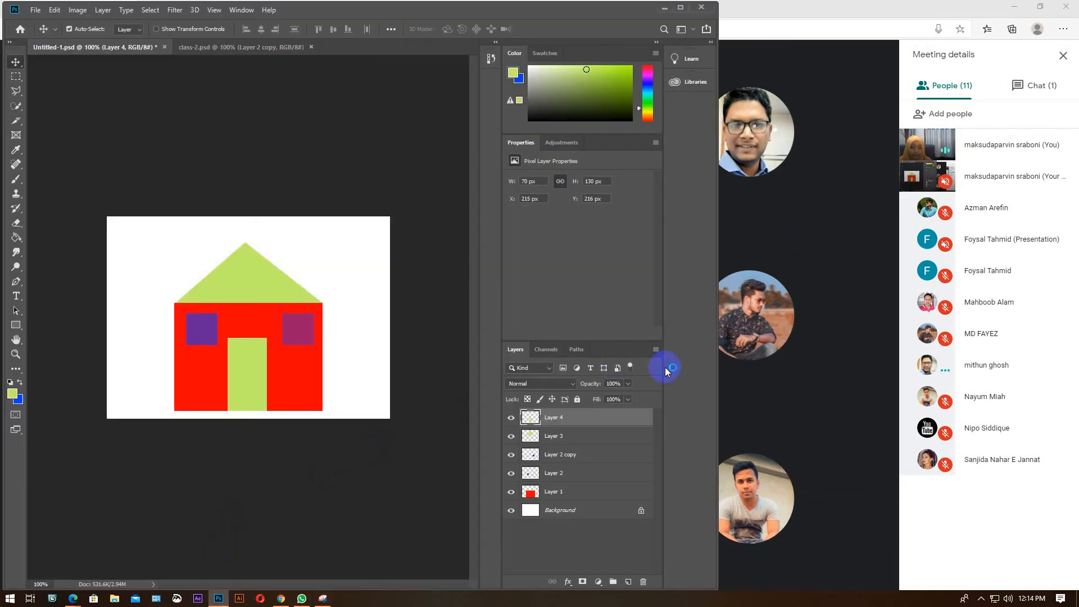
left_click(722, 388)
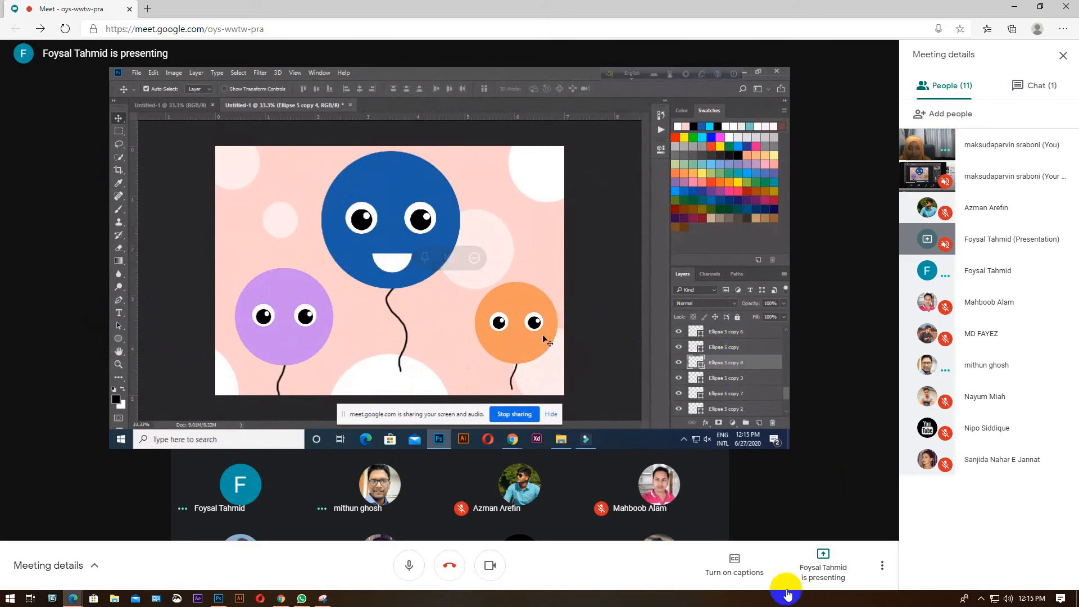
left_click(322, 600)
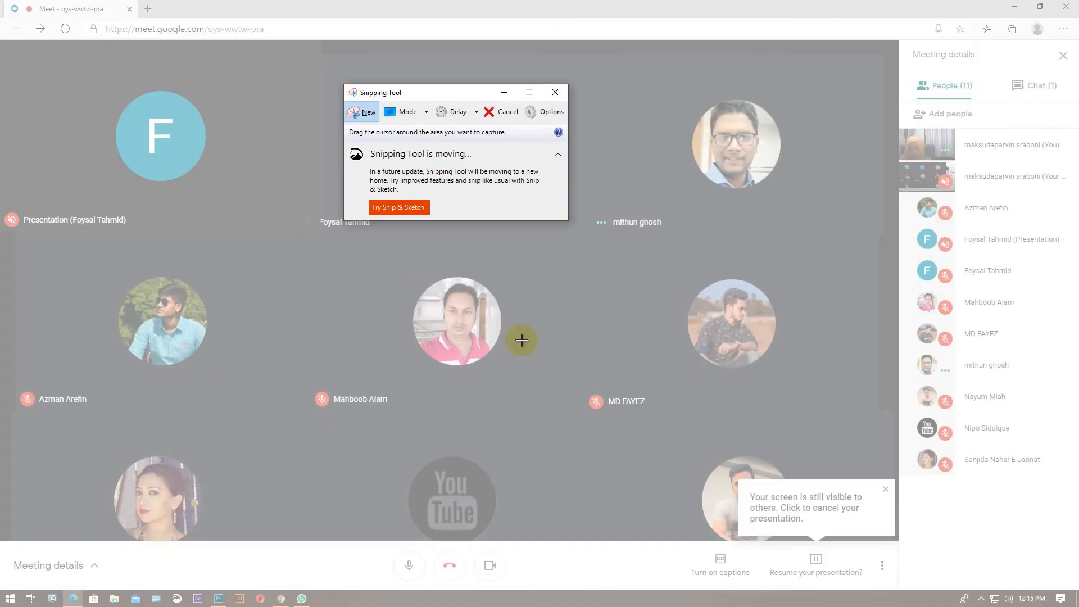
left_click(500, 110)
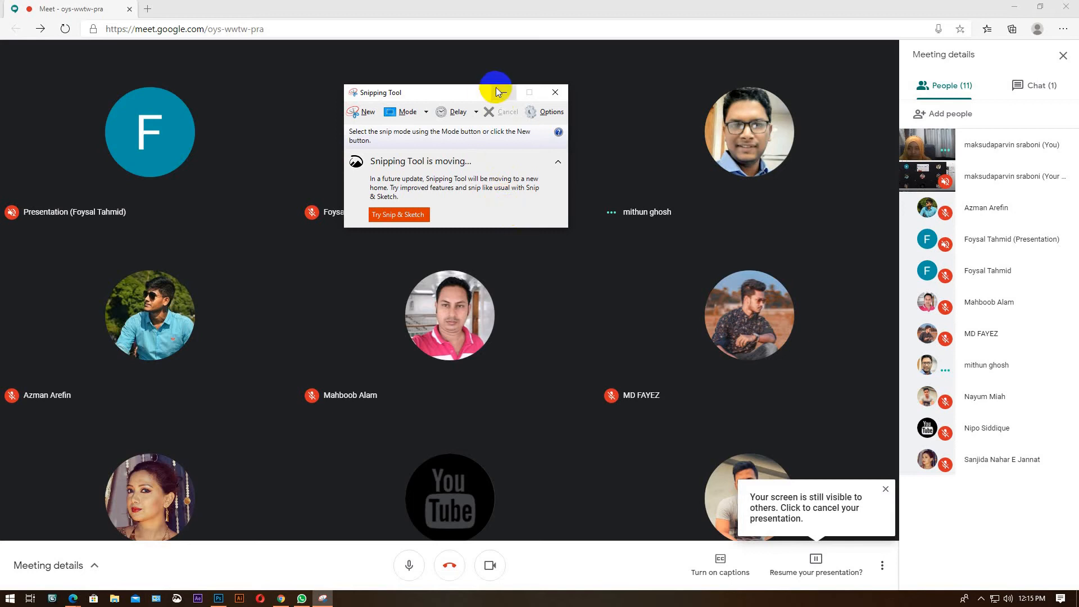
left_click(498, 92)
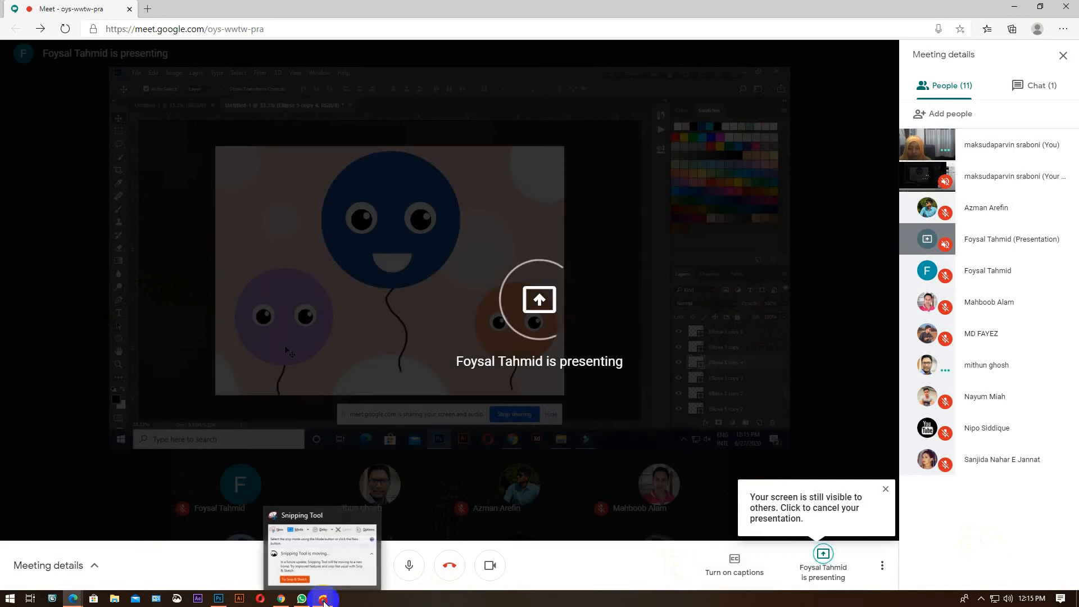
Capture the whole screen with the student's balloon presentation in Snipping Tool and save it as a PNG in the 02. GD- class 02 folder
left_click(323, 598)
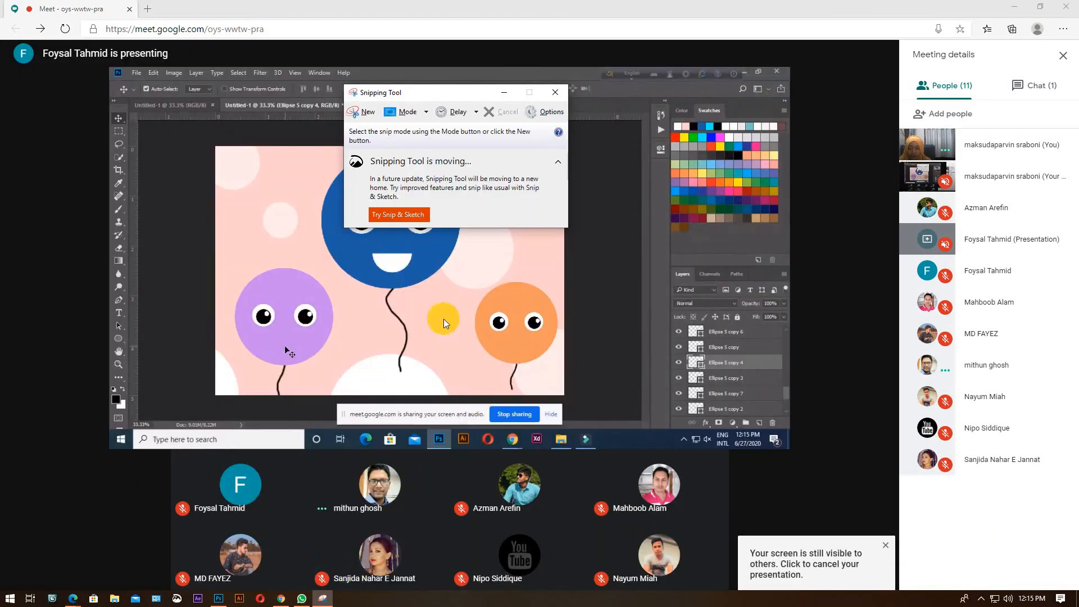
left_click(359, 110)
left_click_drag(3, 4, 1078, 606)
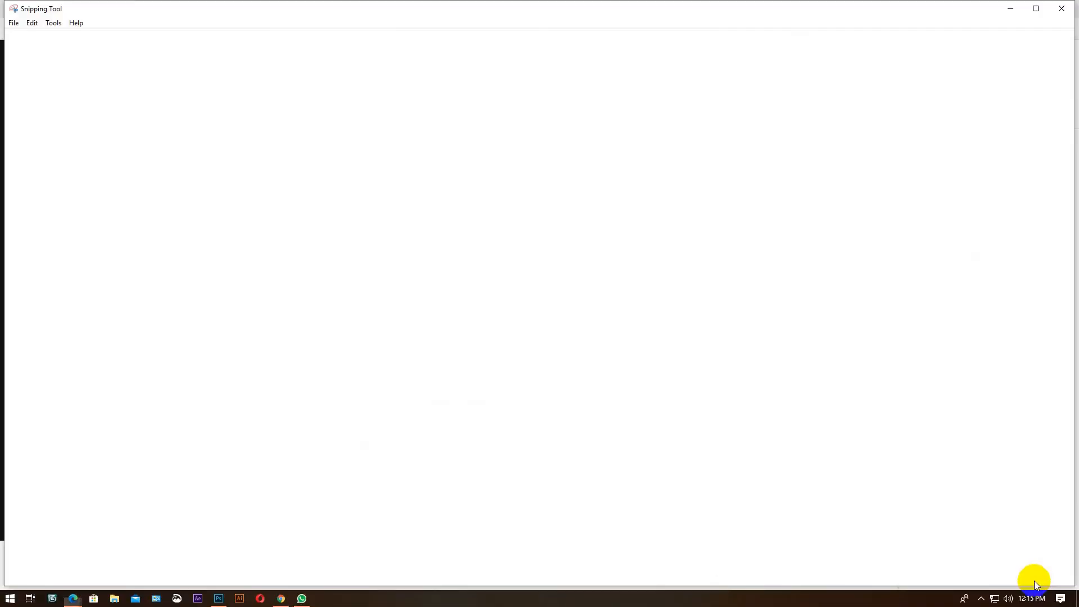
left_click(12, 23)
left_click(27, 55)
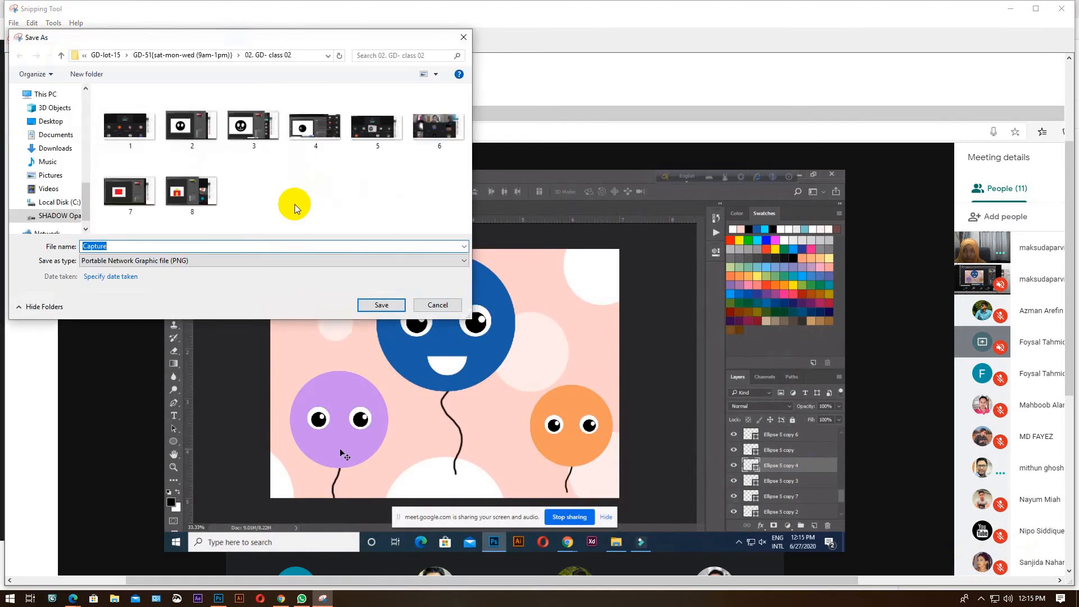
key("Return")
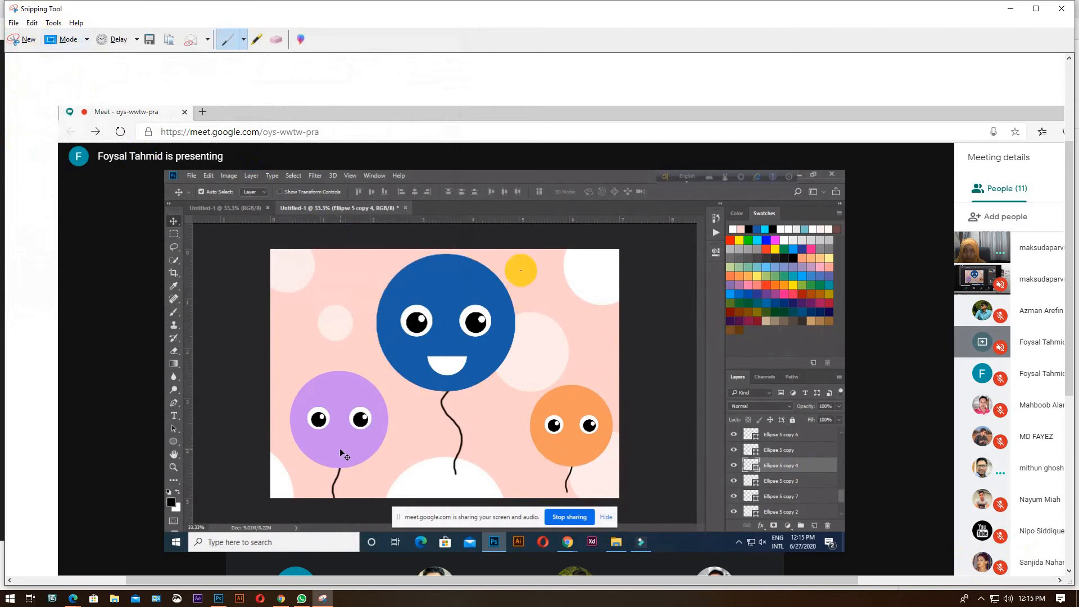
Discard the open capture view, put Snipping Tool away and return to the house document in Photoshop
left_click(20, 40)
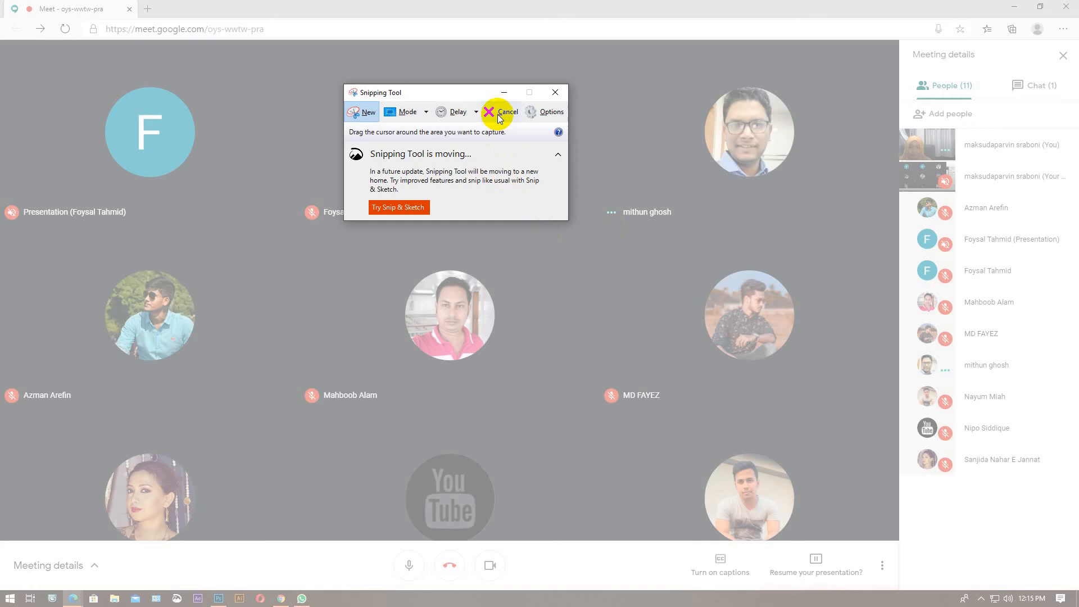
left_click(502, 112)
left_click(504, 93)
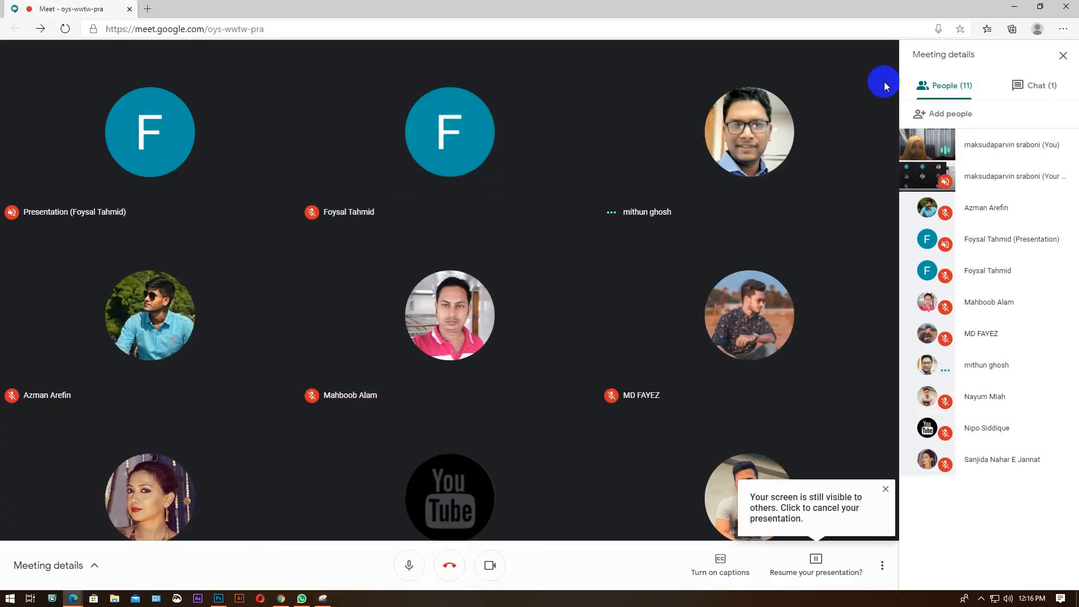
left_click(218, 598)
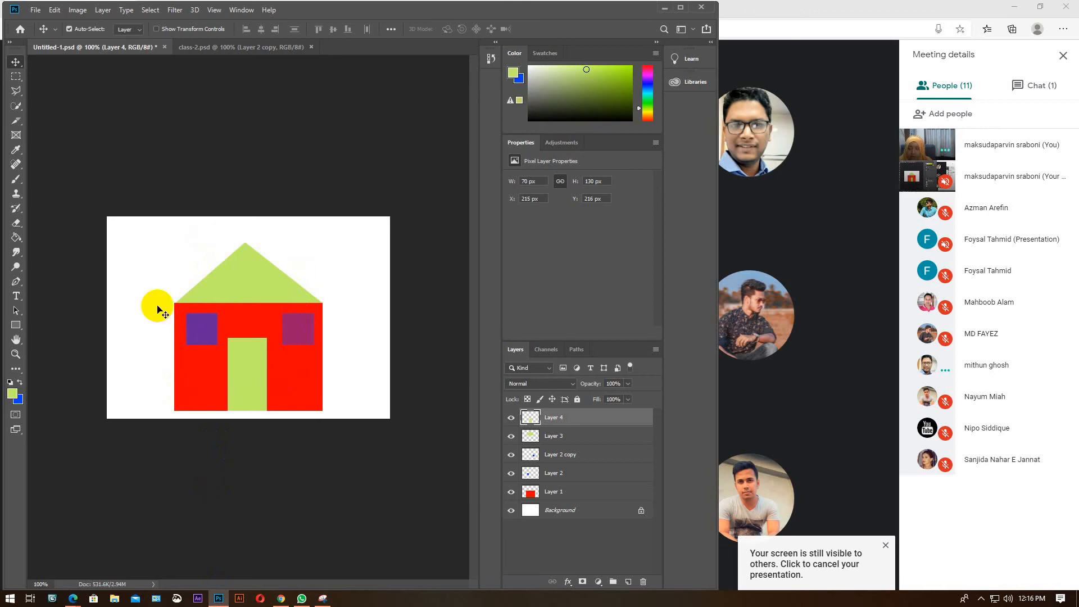
Set the opacity of the two window layers, Layer 2 copy and Layer 2, to 100%
left_click(563, 458)
left_click(628, 385)
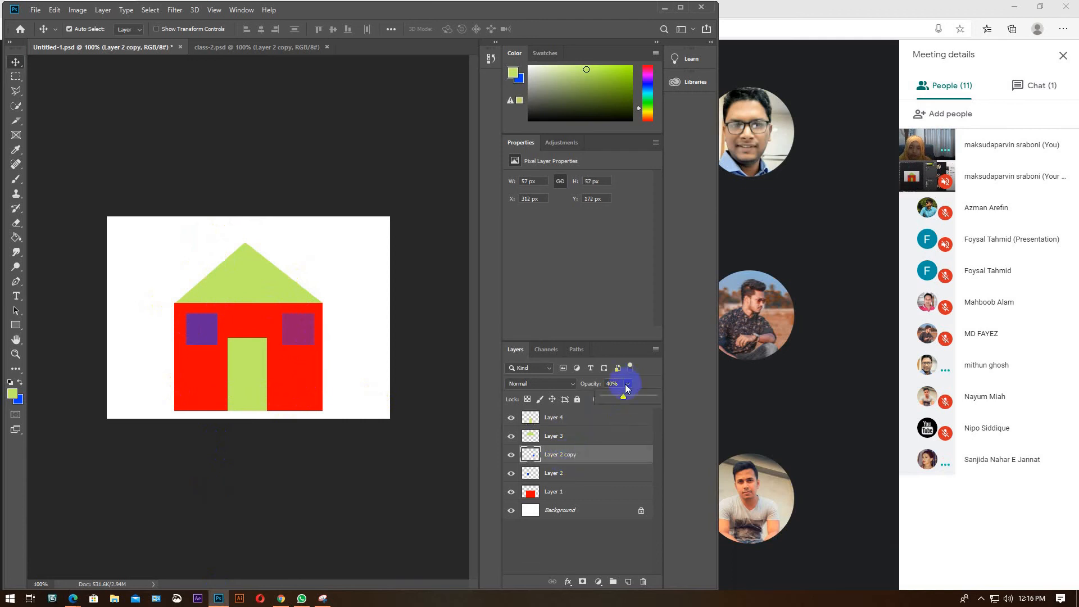
mouse_move(629, 399)
left_mouse_down()
mouse_move(631, 429)
mouse_move(573, 475)
mouse_move(646, 410)
left_mouse_up()
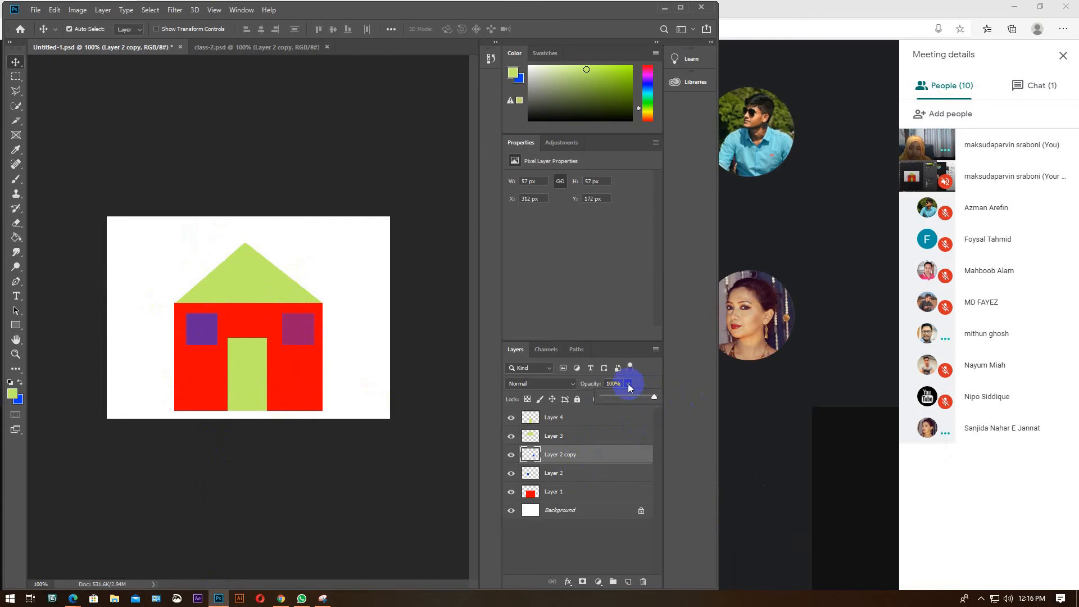
left_click(574, 479)
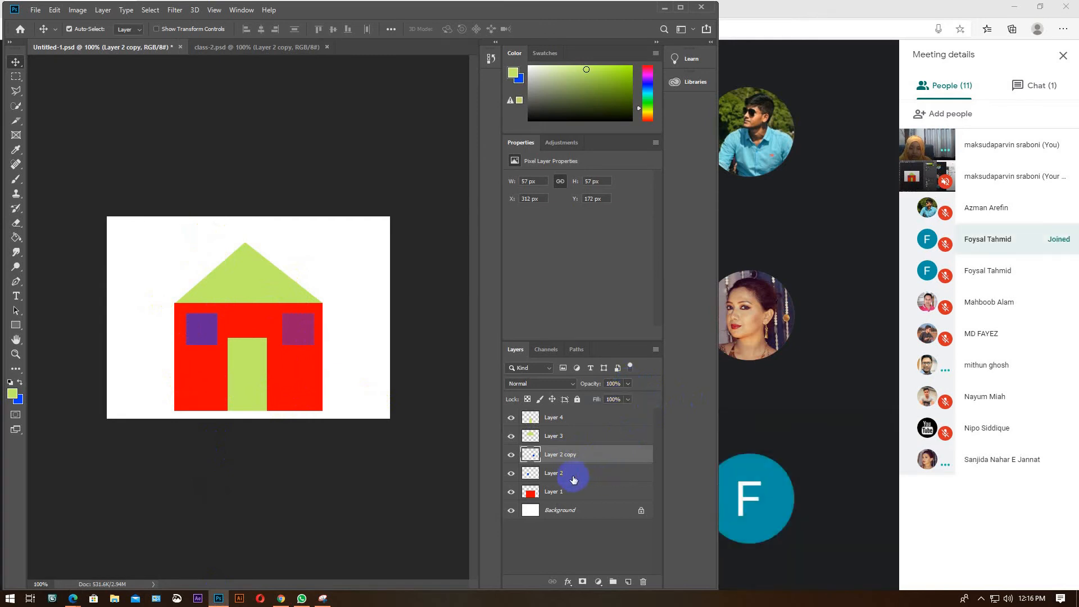
left_click(573, 479)
left_click(627, 384)
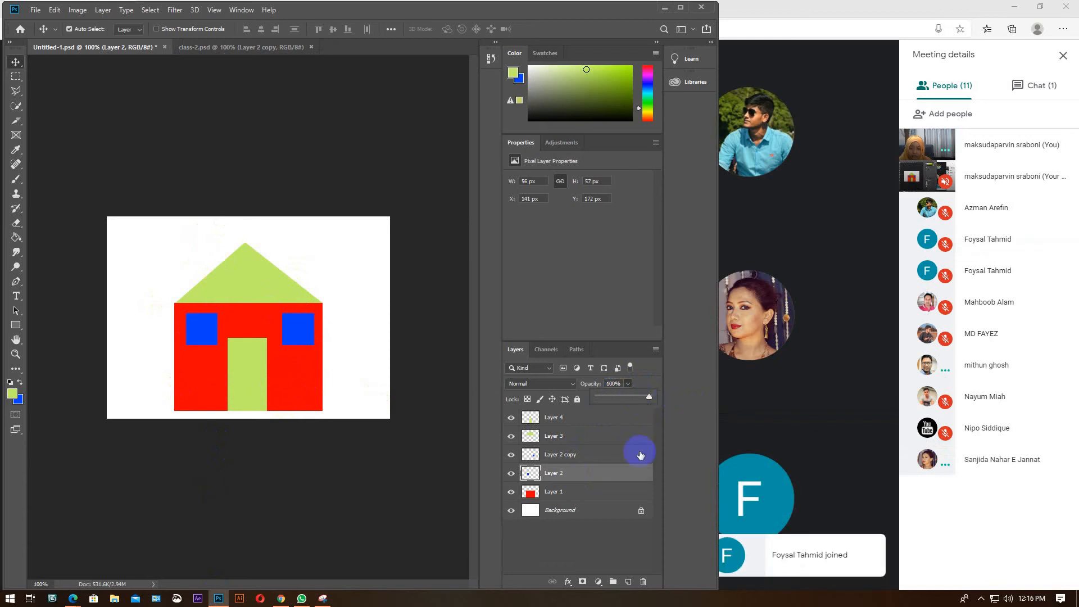
left_click(591, 475)
left_click(262, 384)
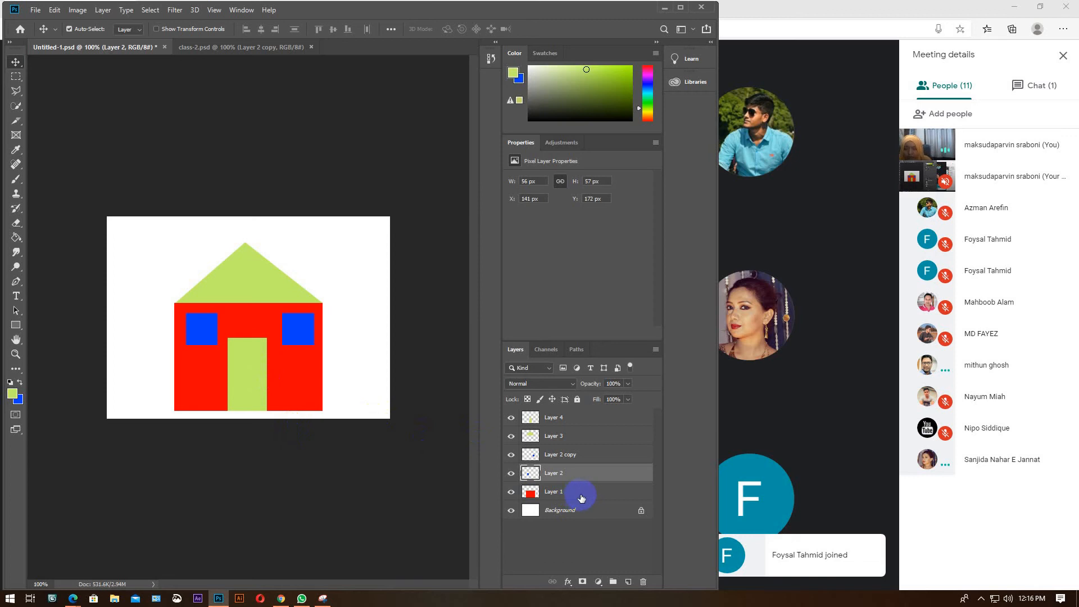
Hide and show Layer 2 and Layer 2 copy to identify each window, and select each of the two layers in turn
left_click(513, 472)
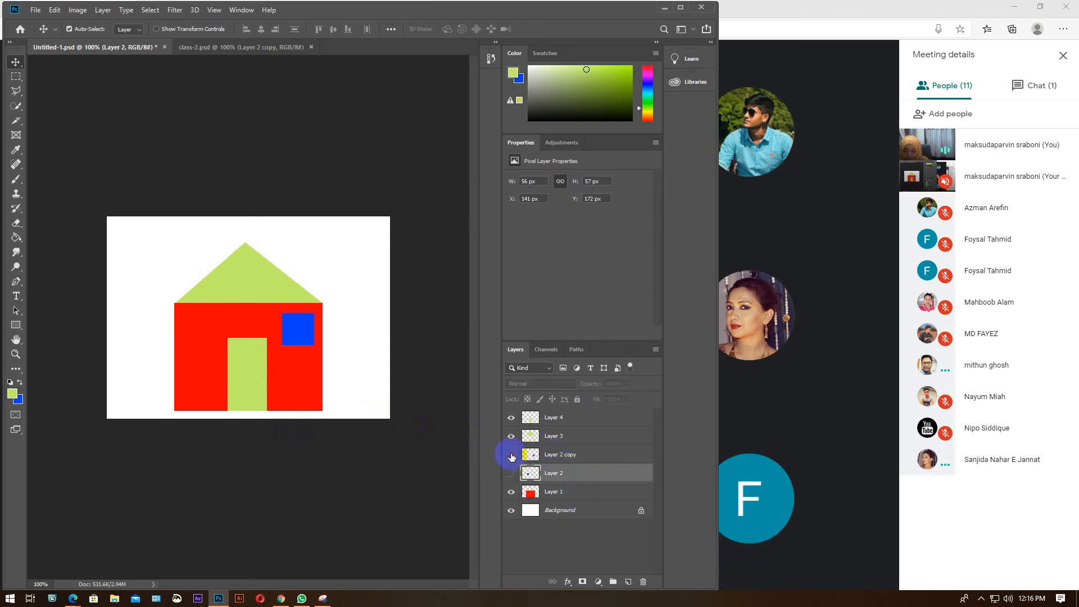
left_click(511, 455)
left_click(511, 473)
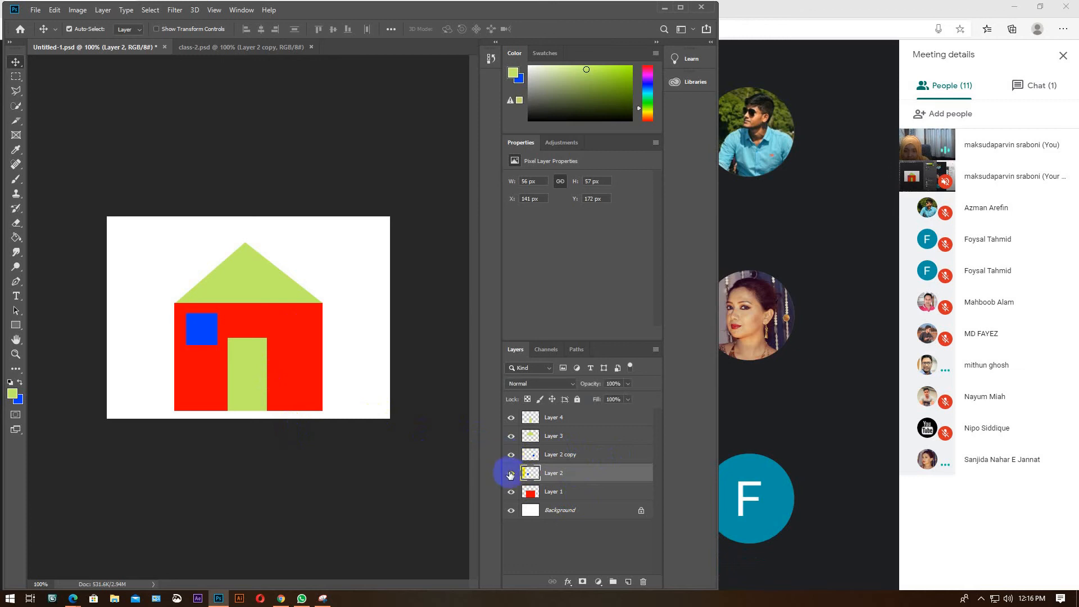
left_click(511, 454)
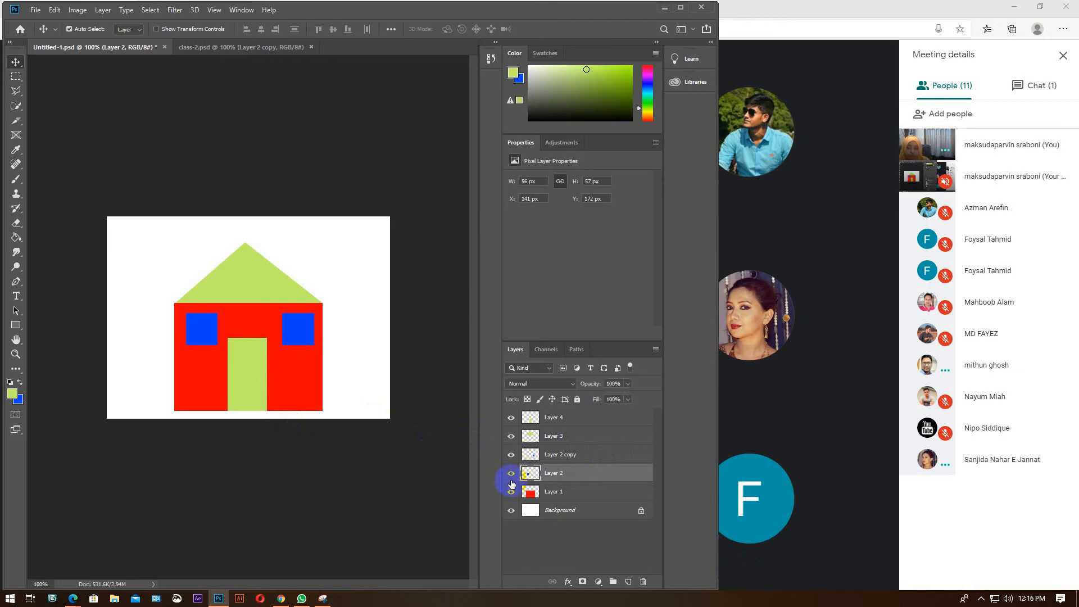
left_click(572, 454)
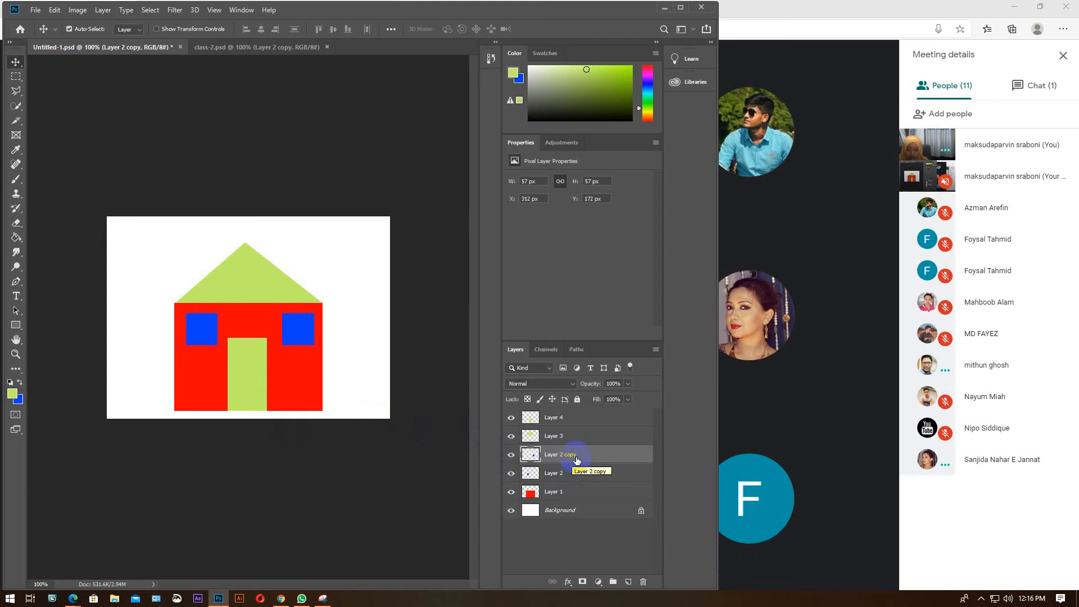
left_click(574, 475)
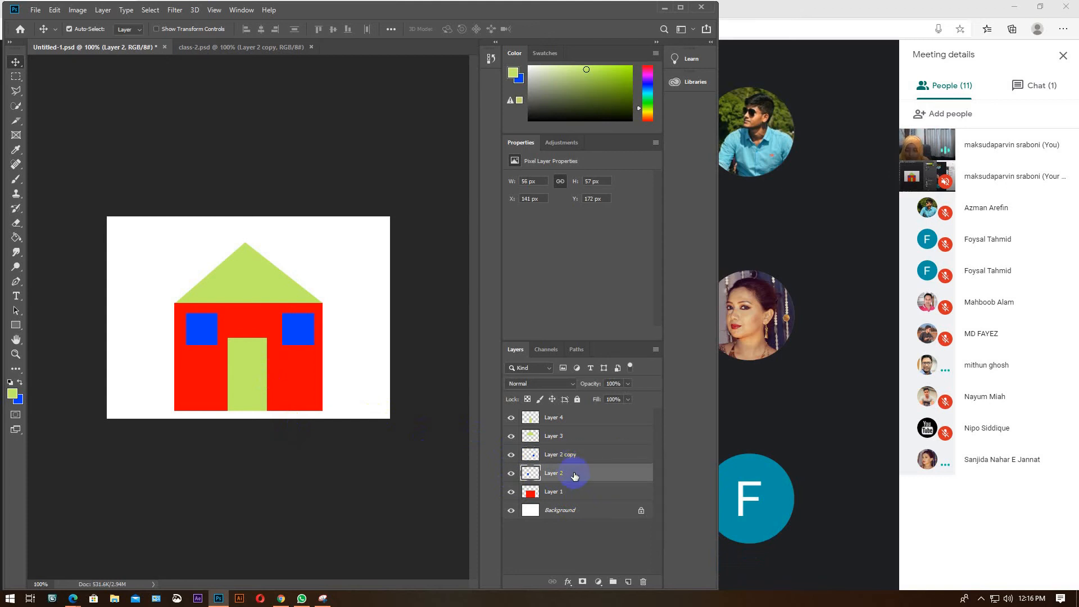
Select Layer 2 copy together with Layer 2, and switch to Google Meet to stop the current screen presentation
left_click(580, 454, "ctrl")
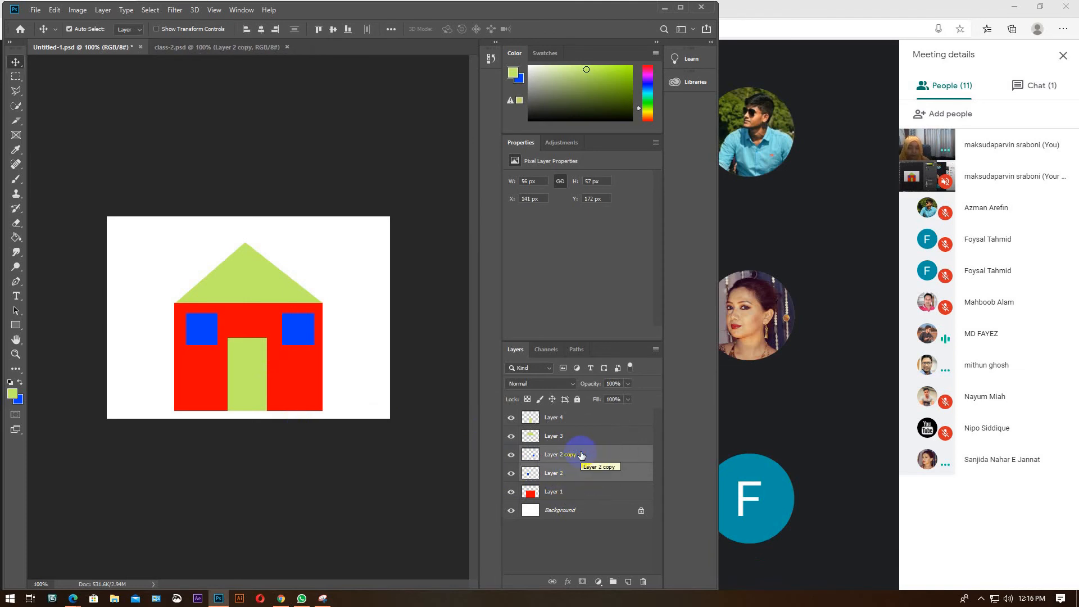
left_click(877, 535)
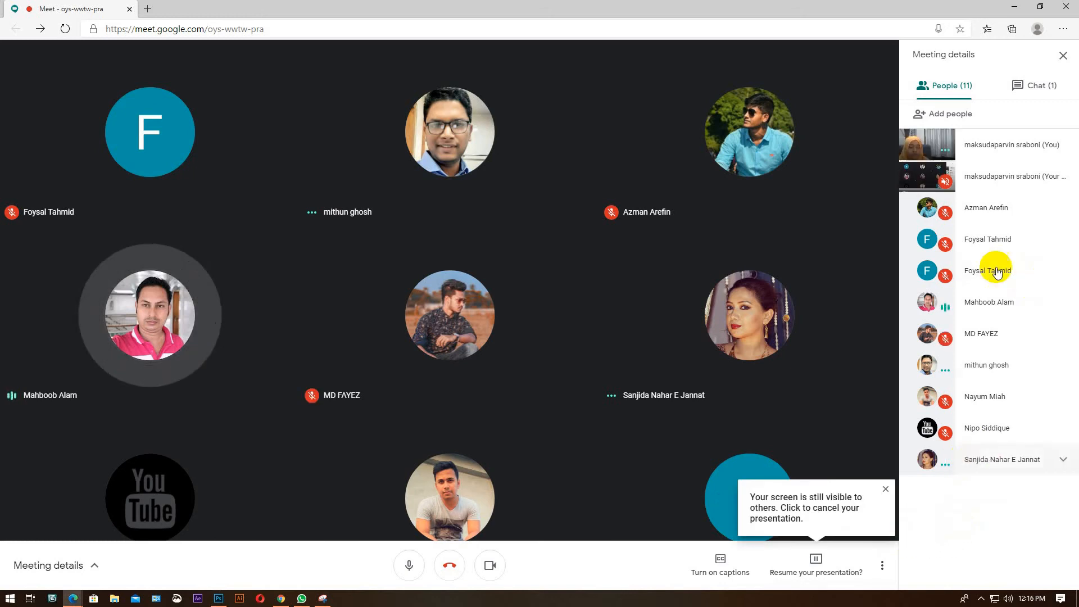
left_click(816, 564)
left_click(791, 528)
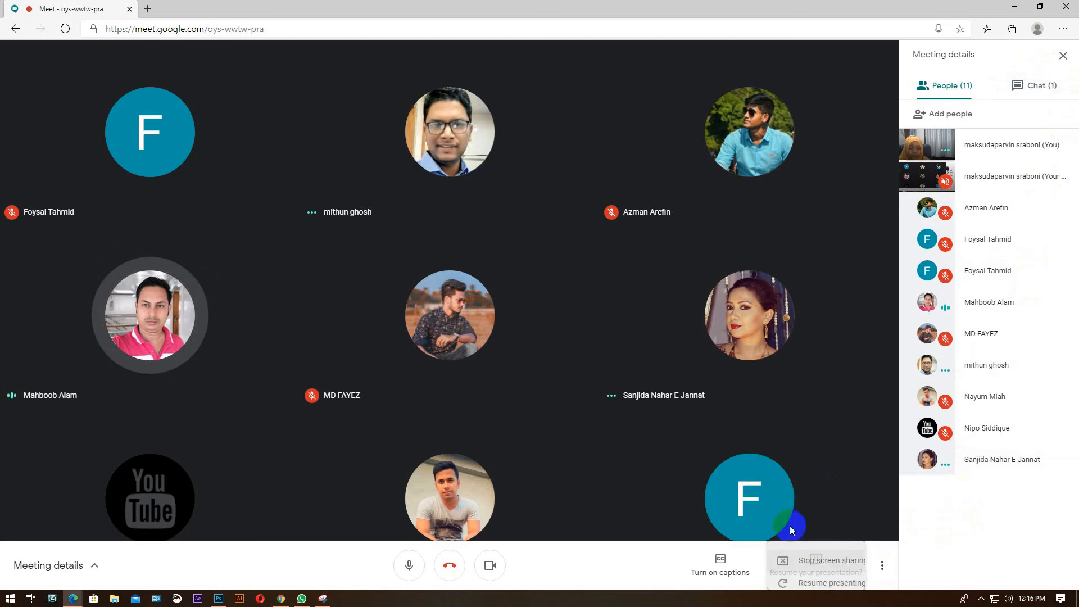
left_click(803, 490)
Present the entire screen to the meeting, close the meeting details, and return to Photoshop
left_click(801, 563)
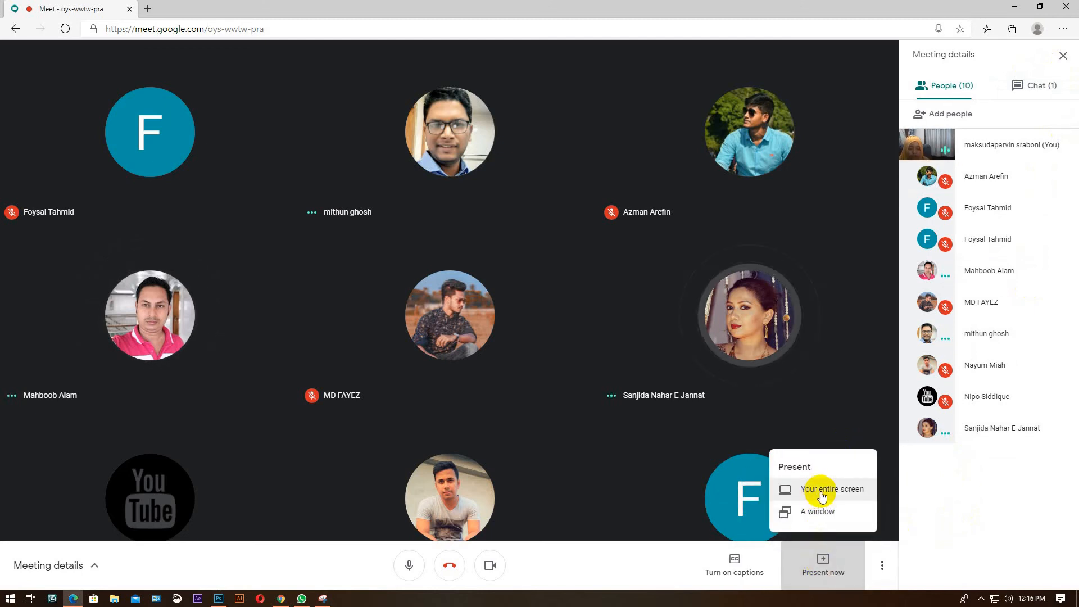
left_click(822, 492)
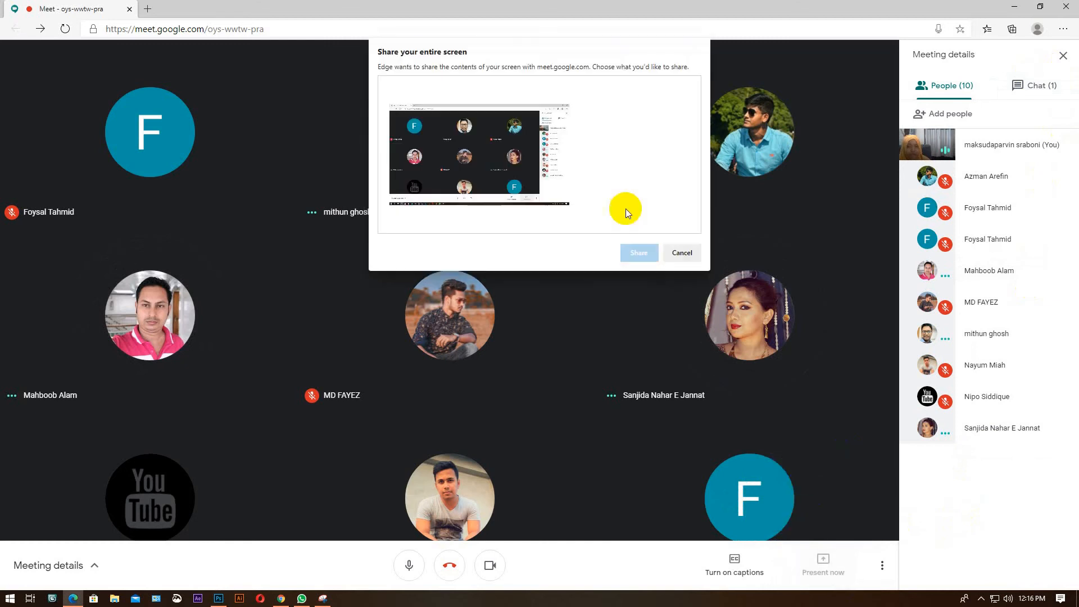
left_click(490, 163)
left_click(639, 252)
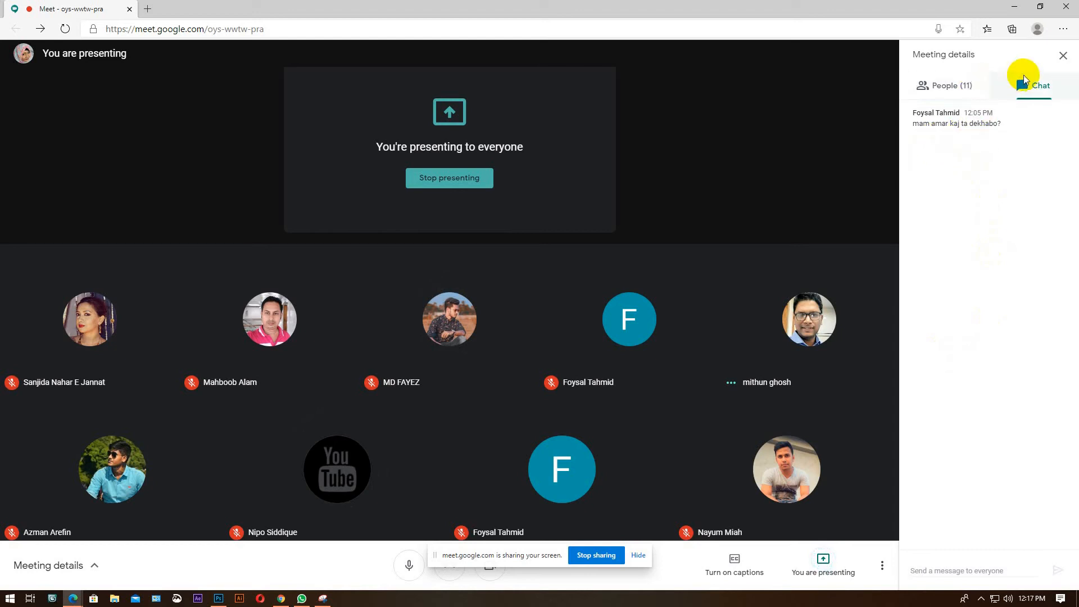
left_click(1061, 56)
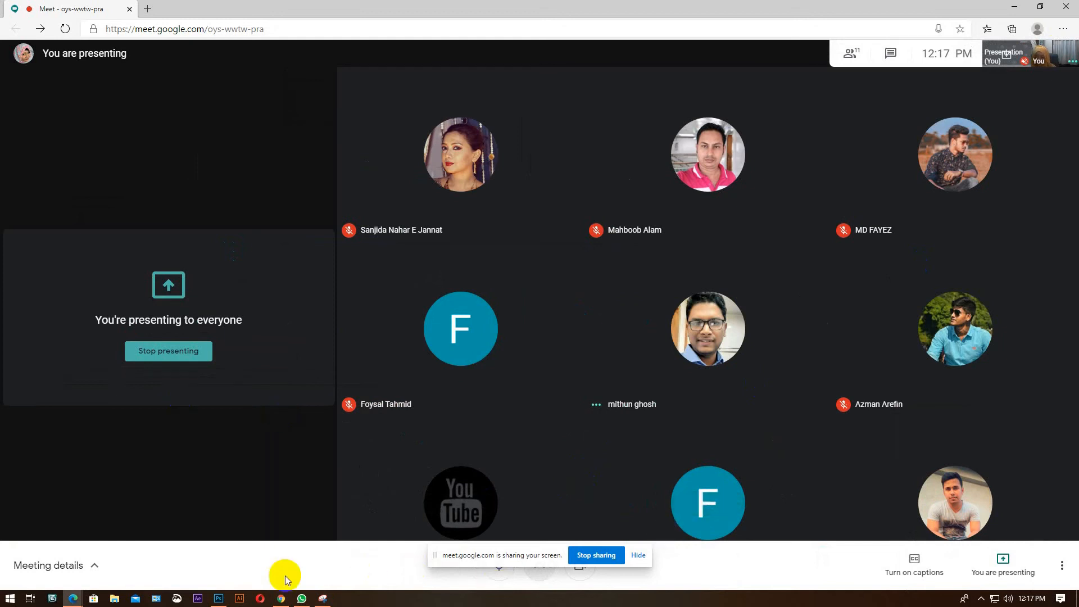
left_click(219, 598)
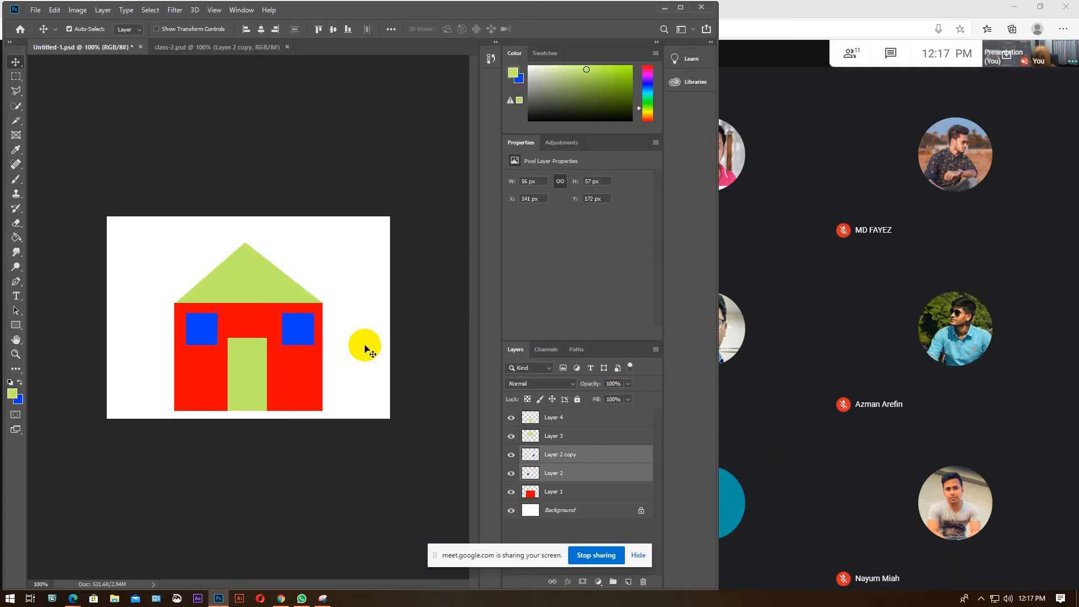
Select only Layer 2 copy and toggle the visibility of both window layers to check which square each holds
left_click(569, 457)
left_click(568, 457)
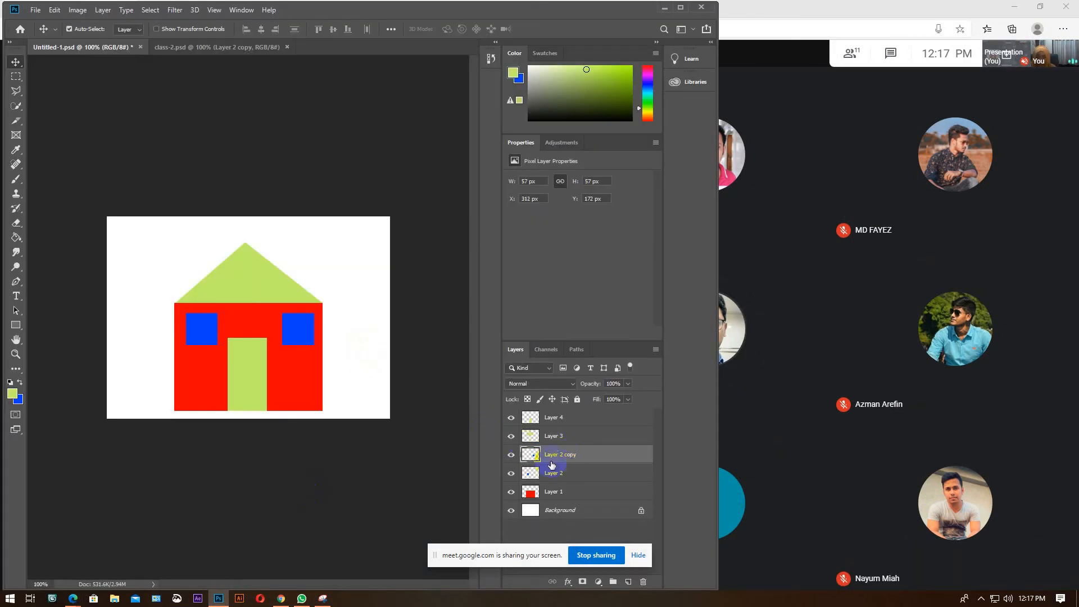
left_click(511, 456)
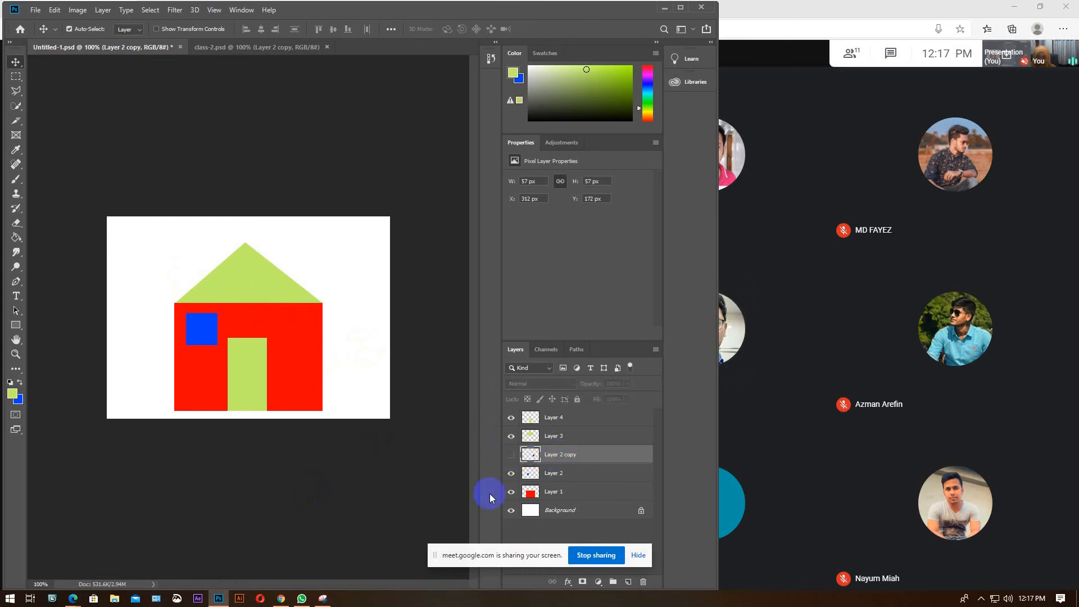
left_click(515, 475)
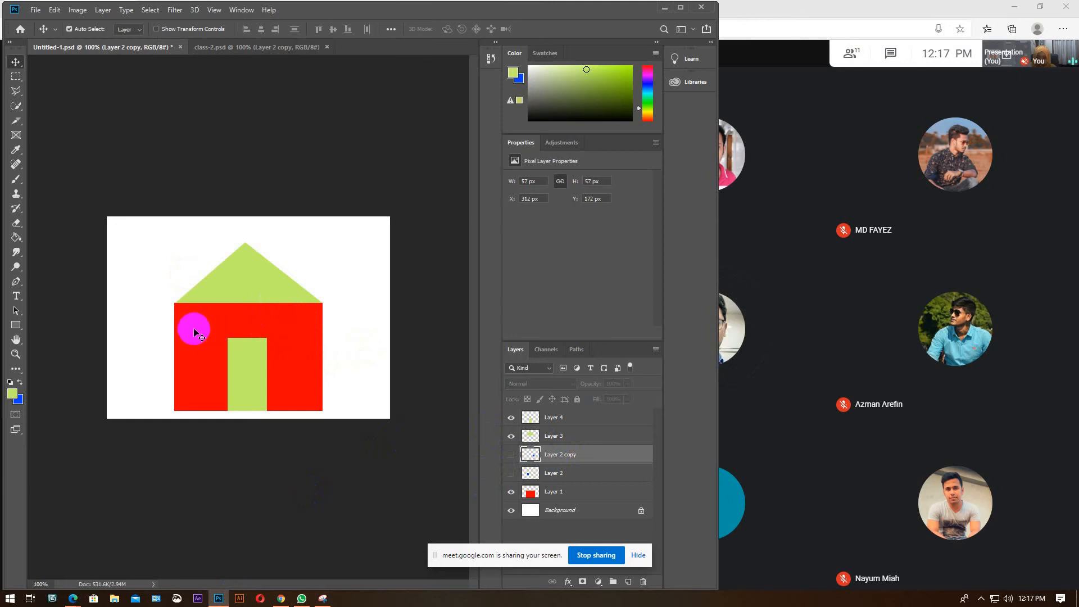
left_click(510, 455)
left_click(511, 473)
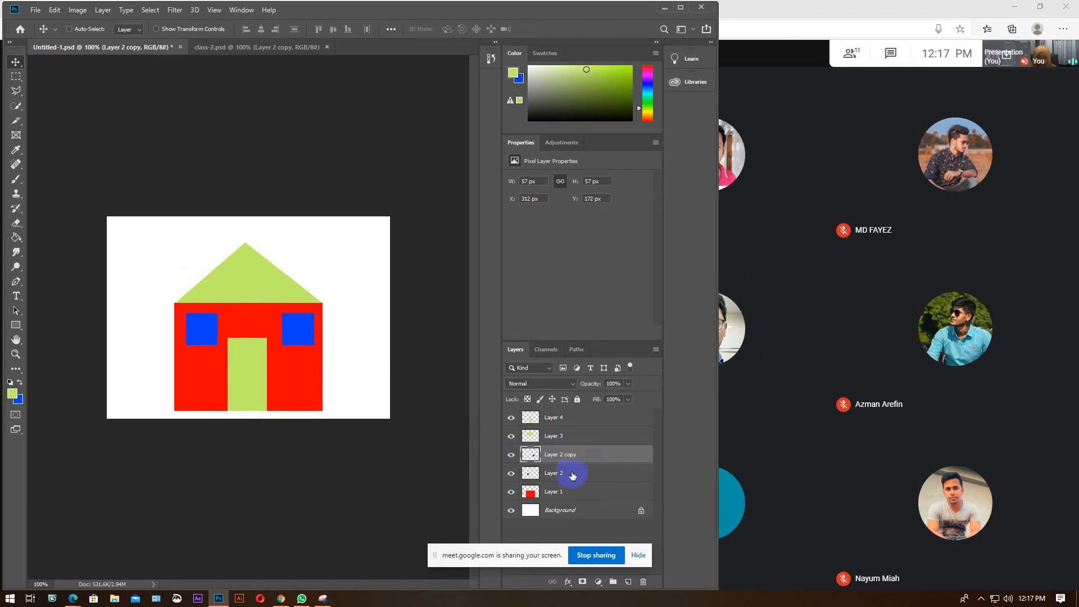
Merge the window layers Layer 2 and Layer 2 copy into one, undoing and repeating the merge once
left_click(571, 475, "ctrl")
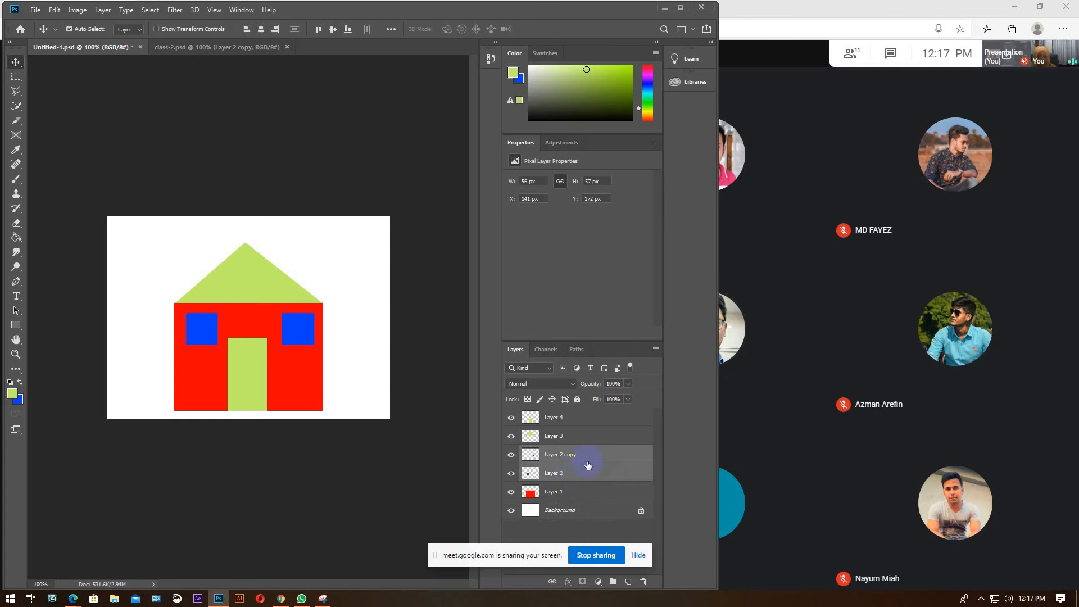
right_click(590, 464)
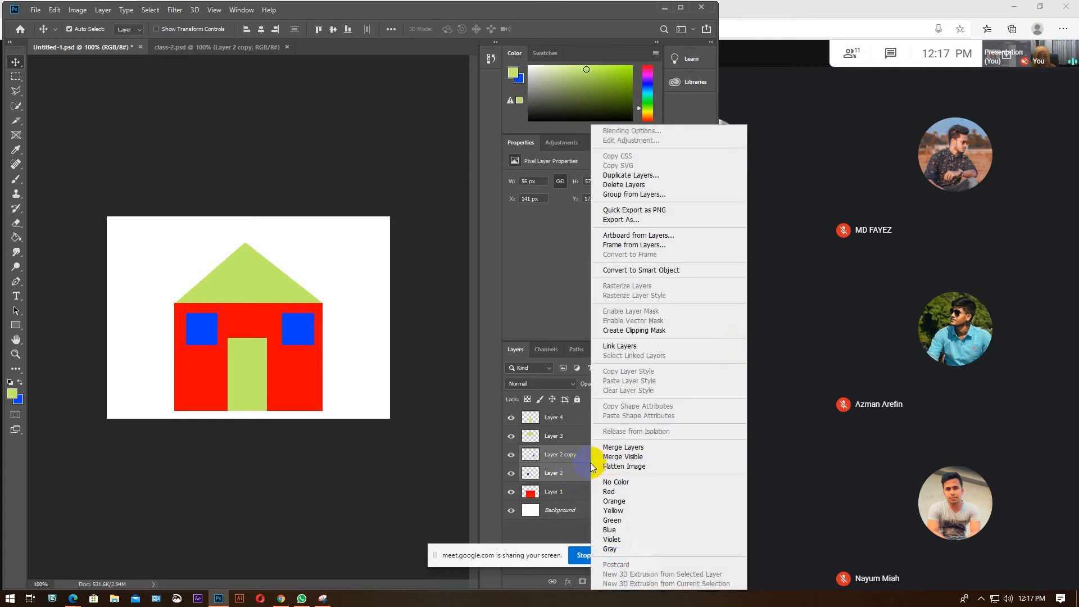
left_click(623, 448)
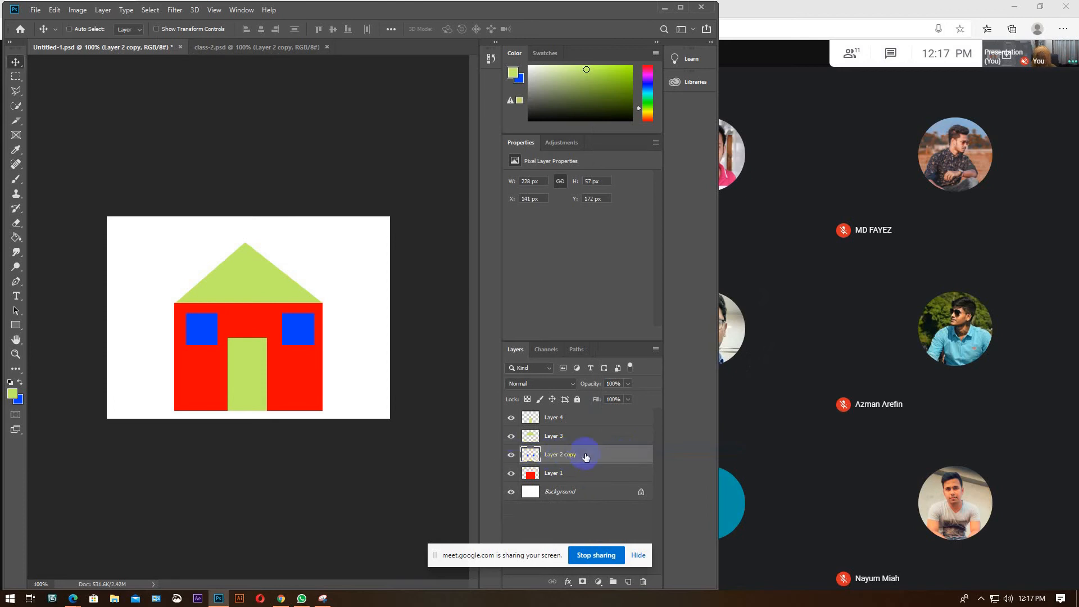
key("ctrl+z")
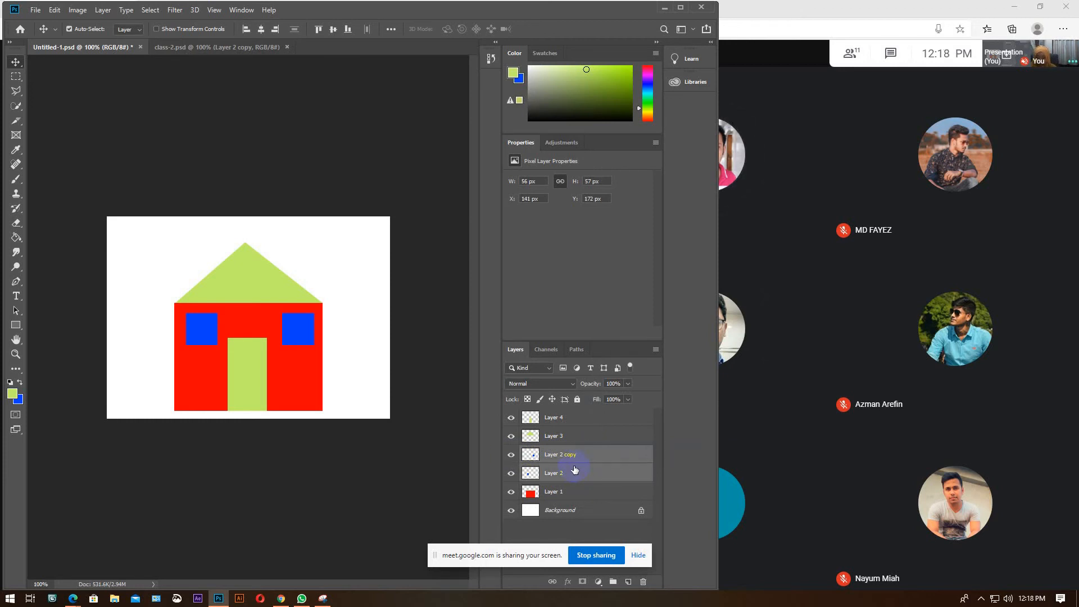
key("ctrl+e")
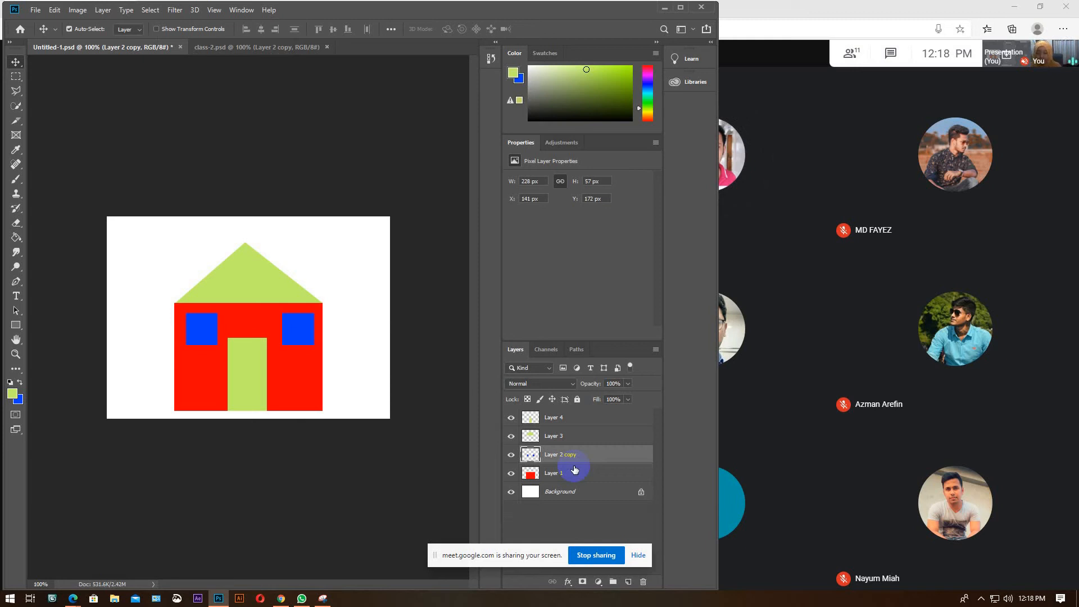
Add a new layer above Layer 4 and select a rectangular strip of about 298 × 11 px along the house's base
left_click(576, 417)
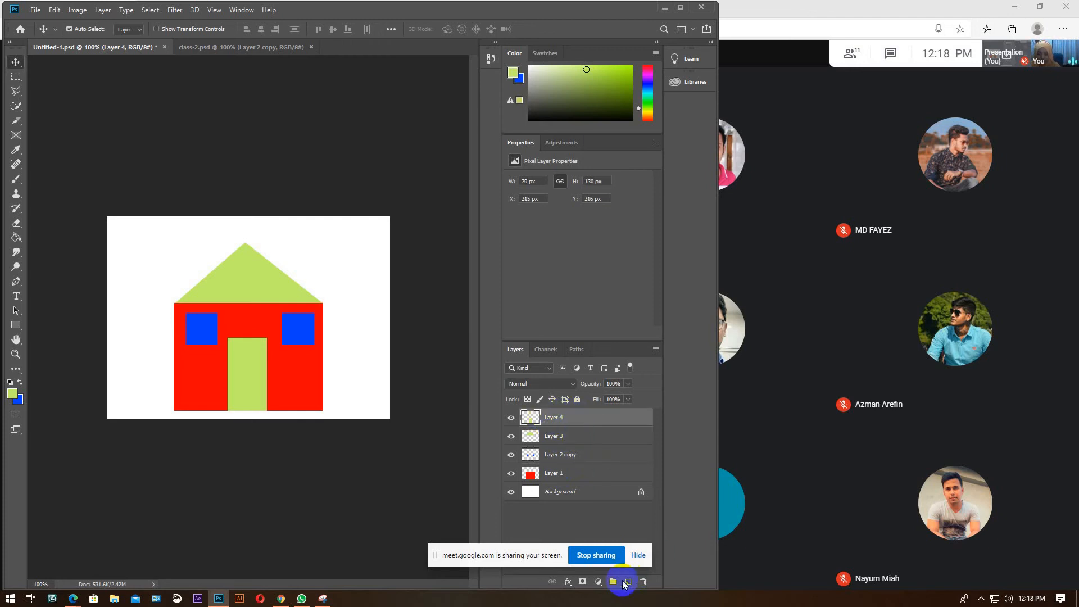
left_click(640, 556)
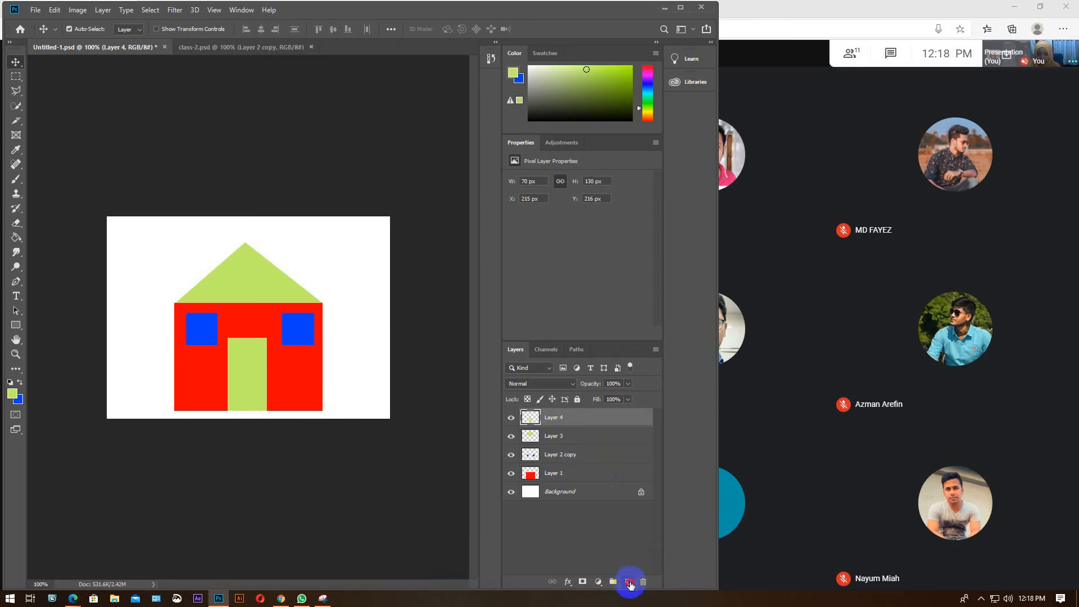
left_click(629, 583)
left_click(16, 77)
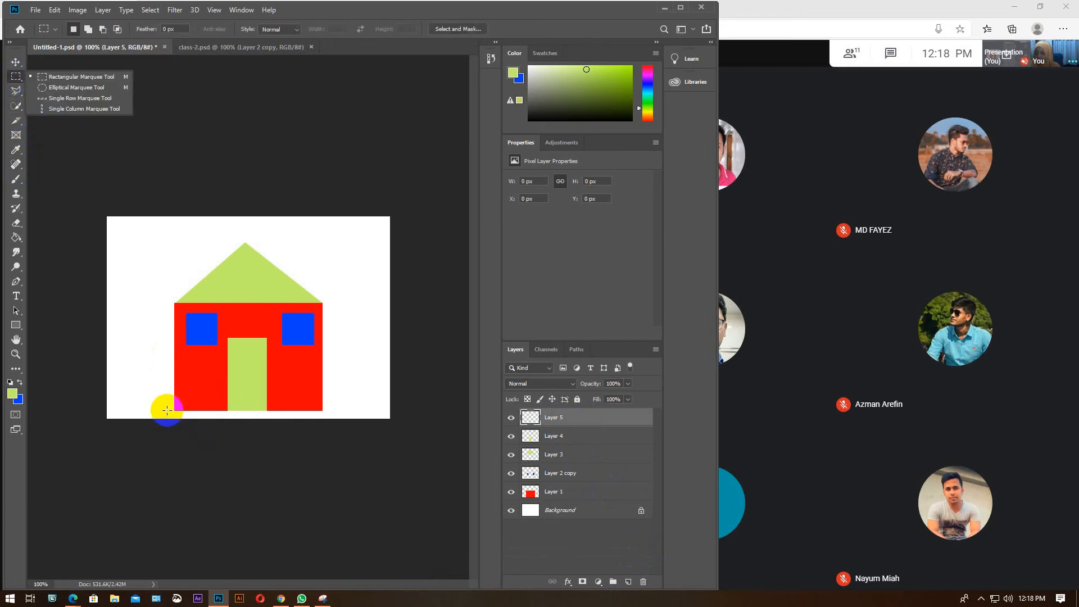
left_click_drag(164, 411, 330, 417)
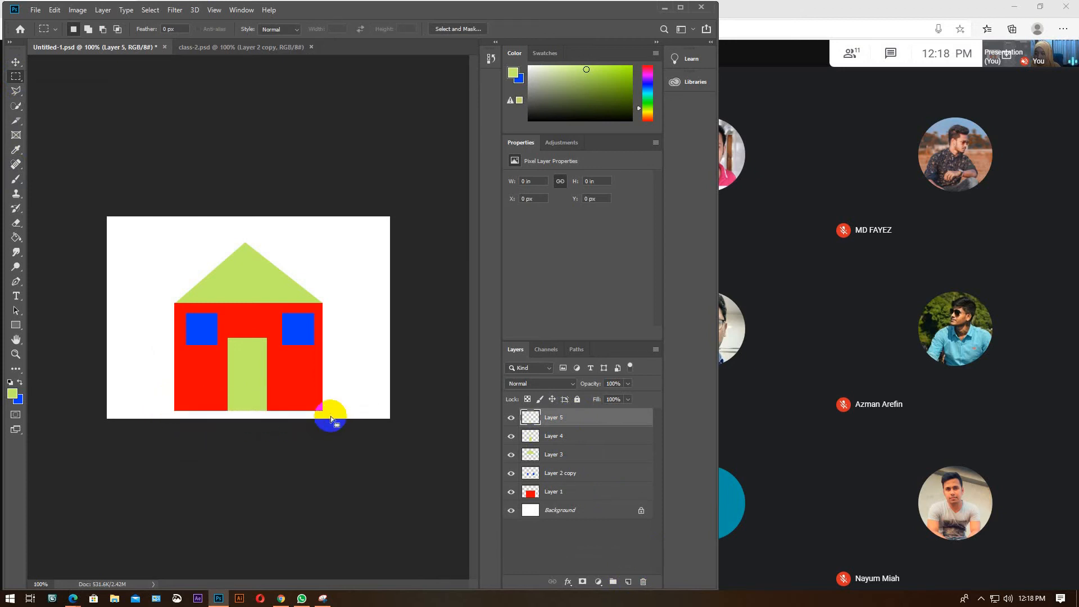
Set the foreground color to dark navy 02074a, fill the base strip selection with it, and deselect
left_click(12, 393)
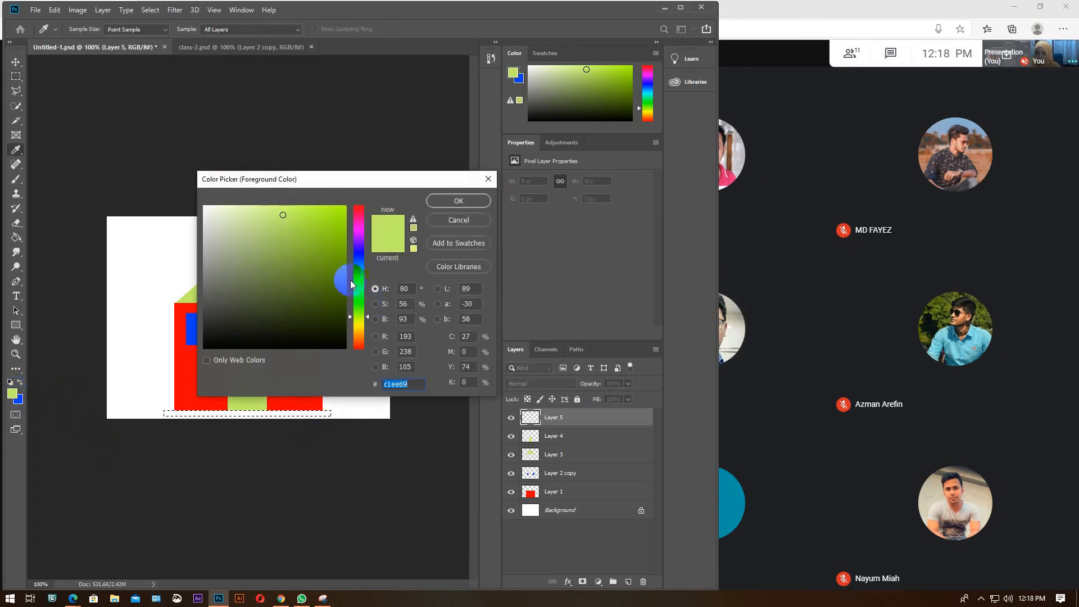
left_click_drag(358, 224, 358, 255)
left_click(342, 307)
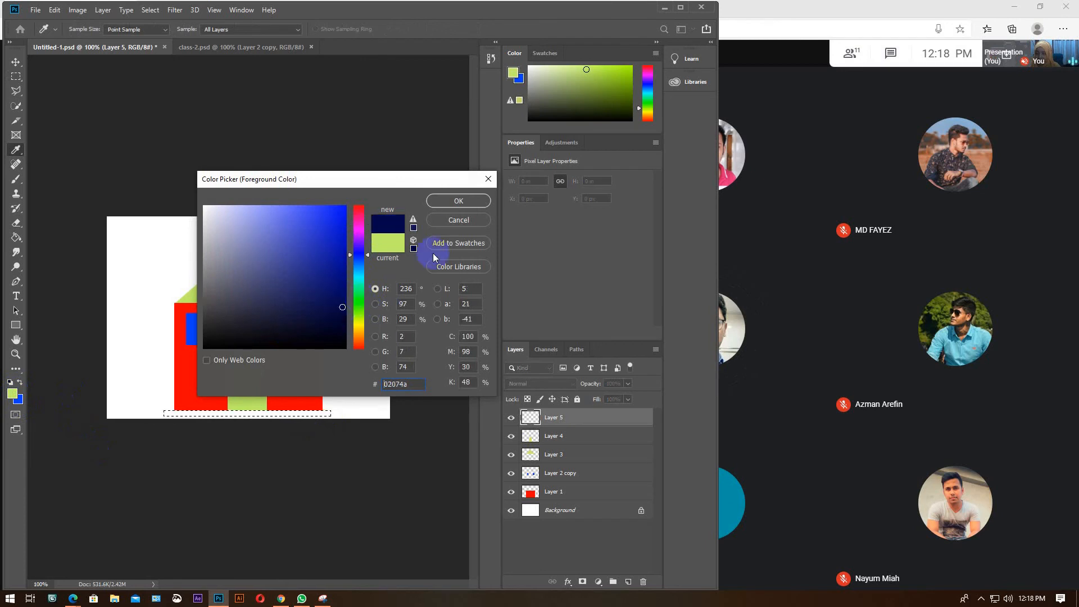
key("m")
left_click(451, 203)
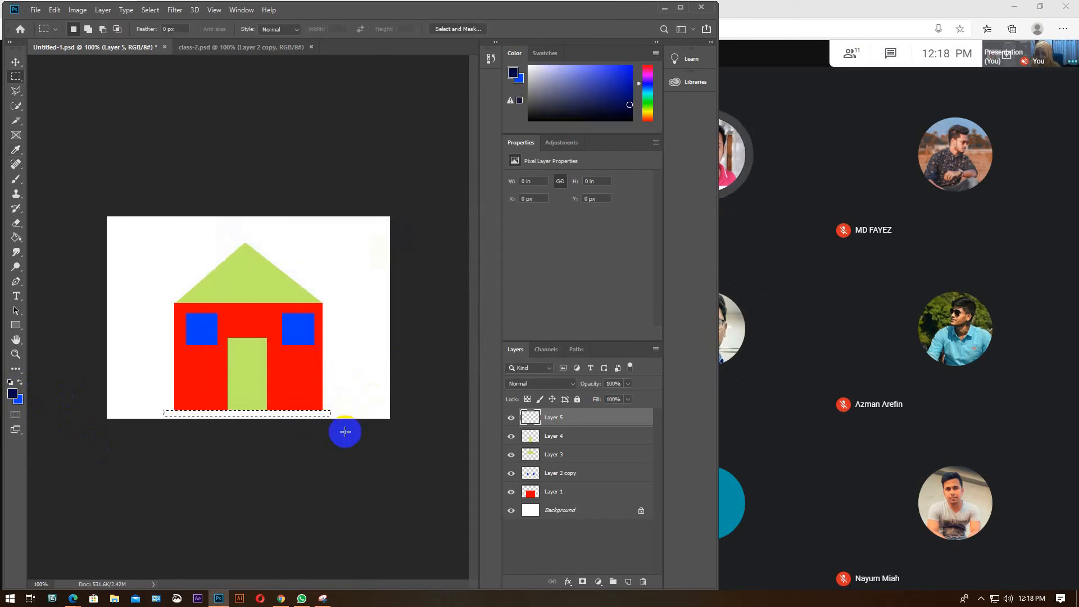
key("alt+BackSpace")
left_click(345, 435)
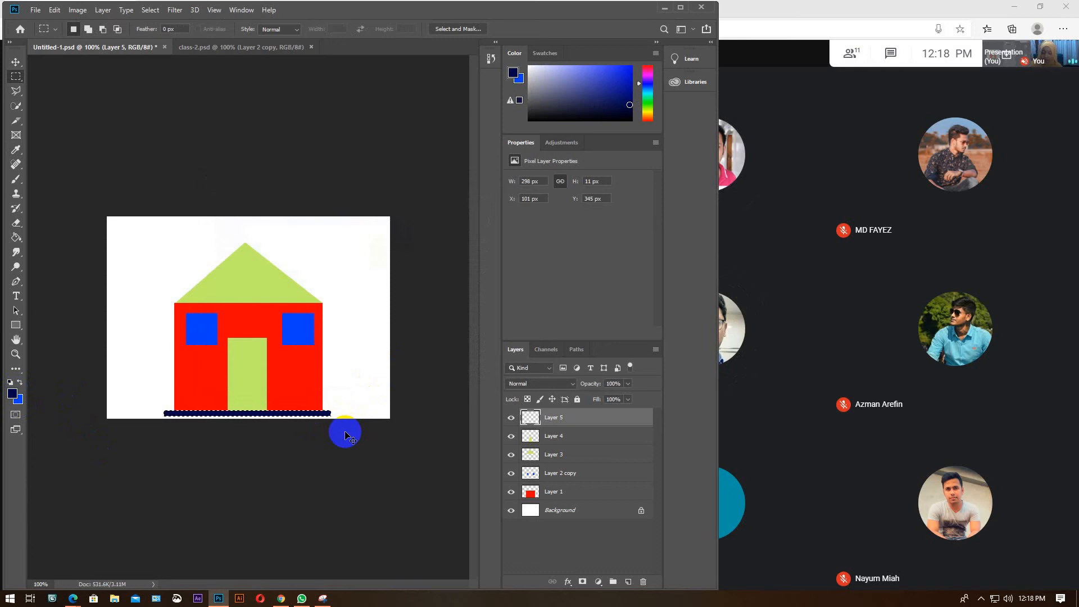
Select Layer 5 through Layer 1 with the Move tool and nudge the whole house up 29 px
left_click(16, 62)
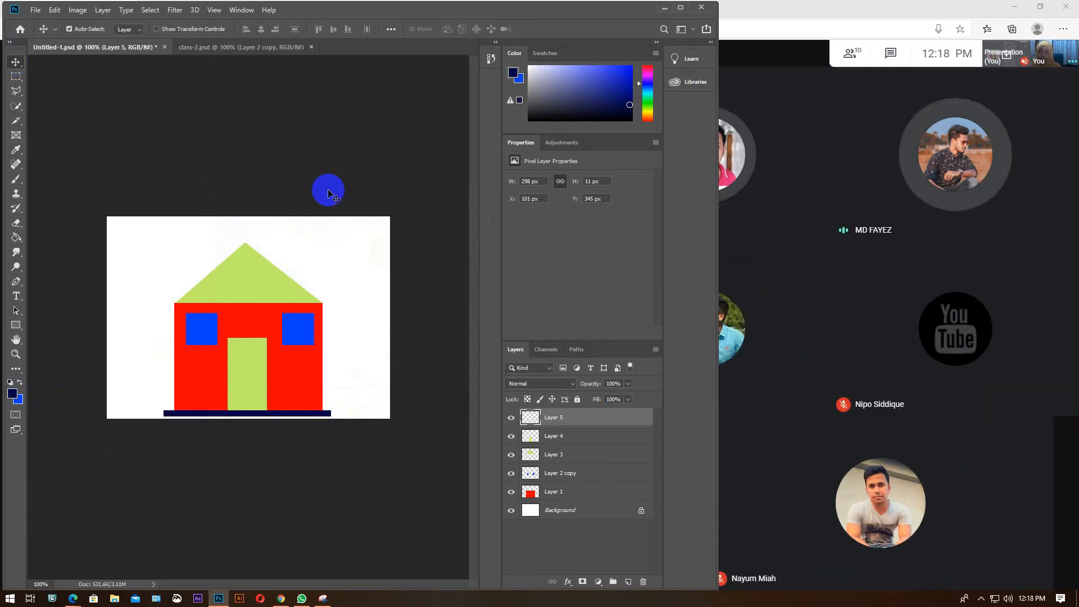
left_click(587, 496, "shift")
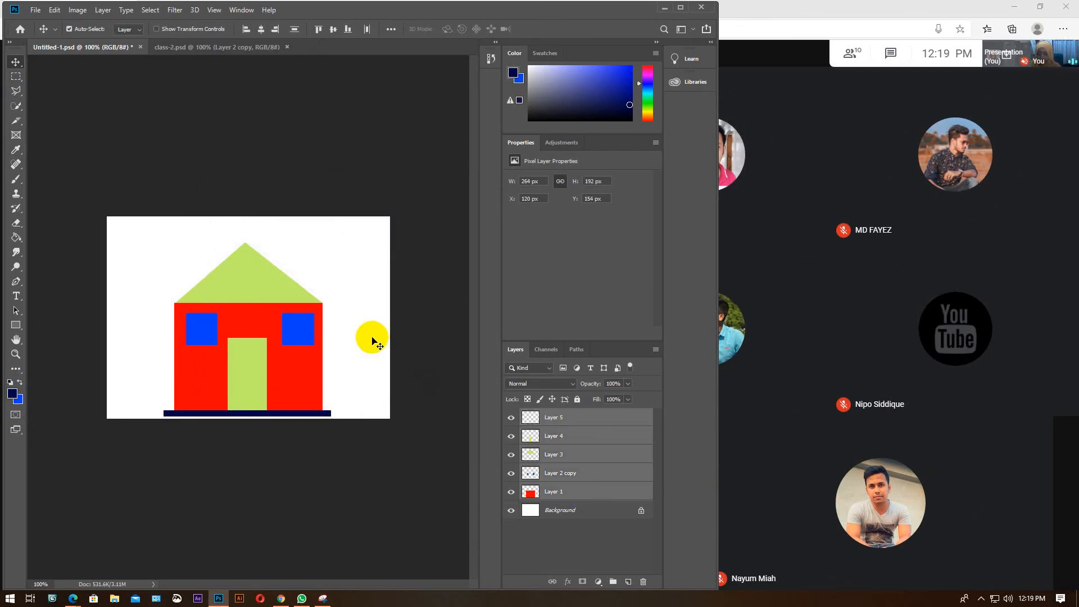
key("Up")
key("Up")
key("Up")
key("Up")
key("Up")
key("Up")
key("Up")
key("Up")
key("Up")
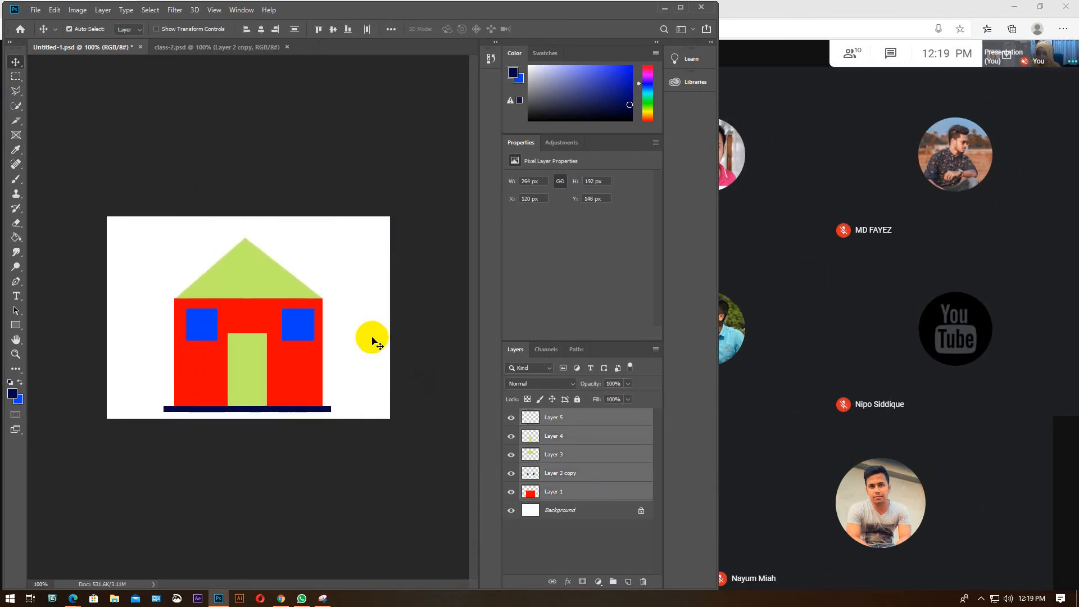
key("Up")
key("Up")
key("Up")
key("Up")
key("Up")
key("Up")
key("Up")
key("Up")
key("Up")
key("Up")
key("Up")
key("Up")
key("Up")
key("Up")
key("Up")
key("Up")
key("Up")
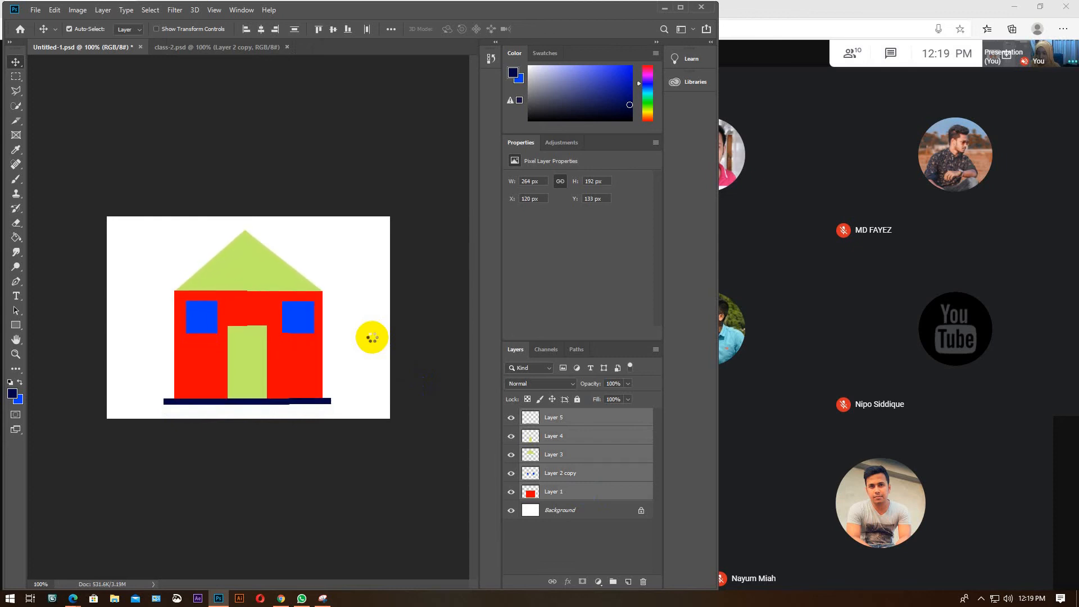
key("Up")
key("Up")
key("Up")
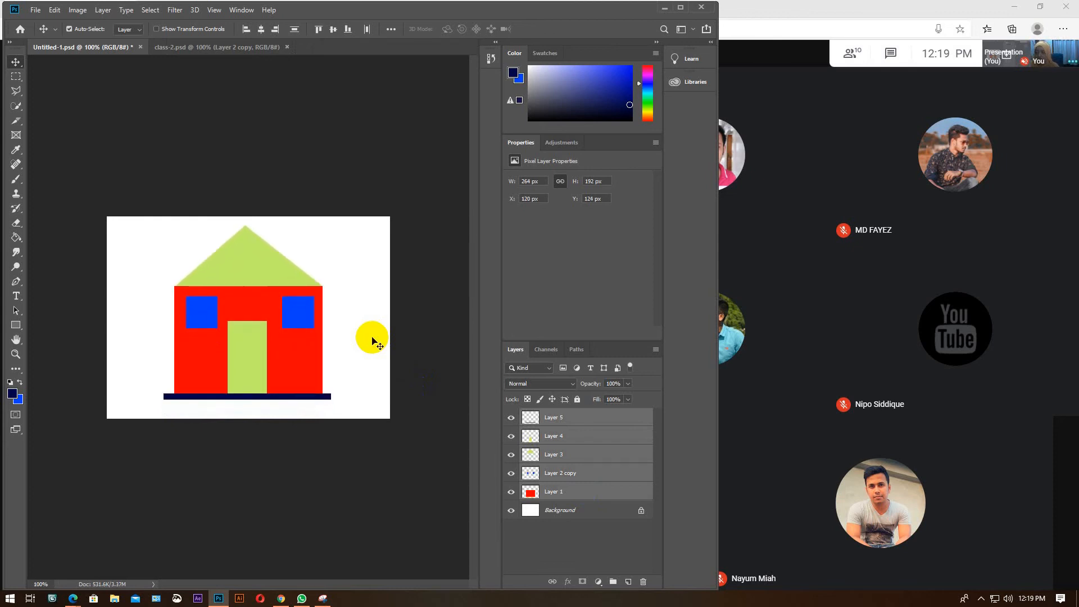
Try duplicating the navy base strip on Layer 5 about 29 px below the original, and undo the copy
left_click(585, 491)
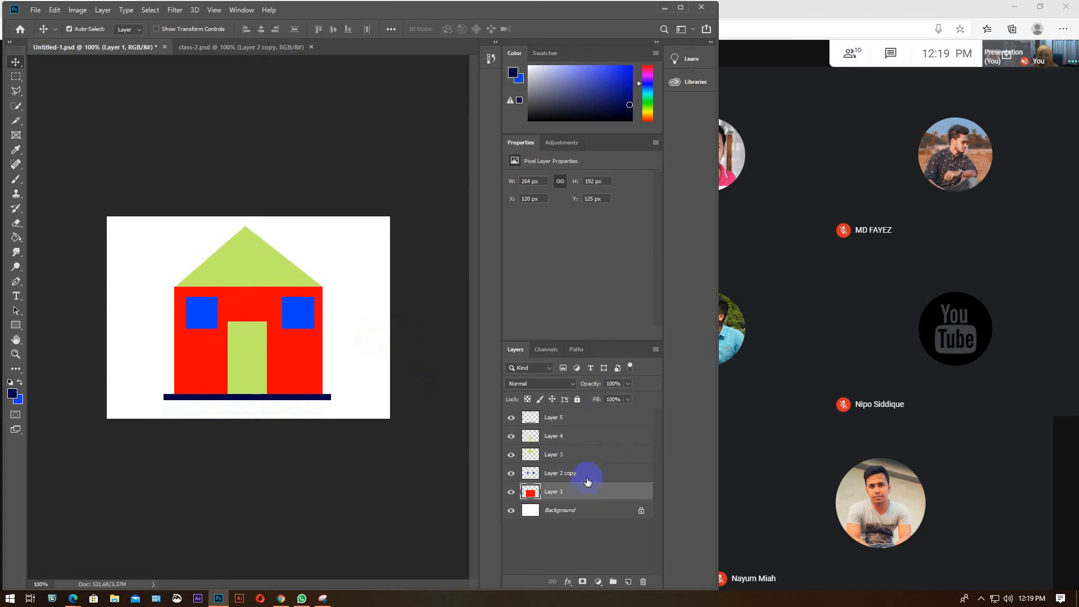
left_click(563, 417)
left_click_drag(237, 399, 238, 404)
key("ctrl+z")
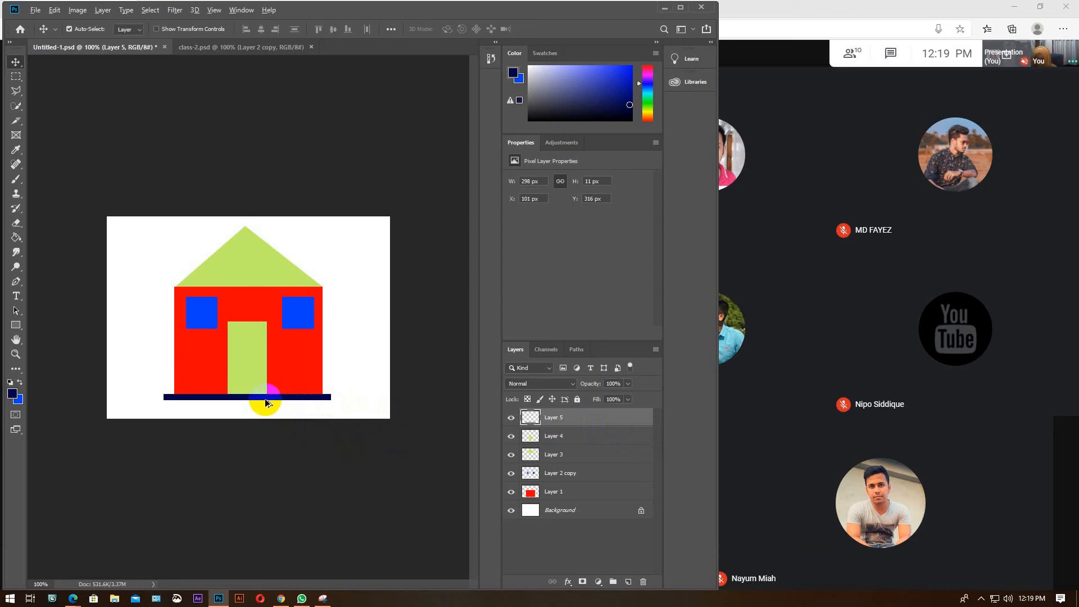
left_click_drag(266, 402, 262, 417)
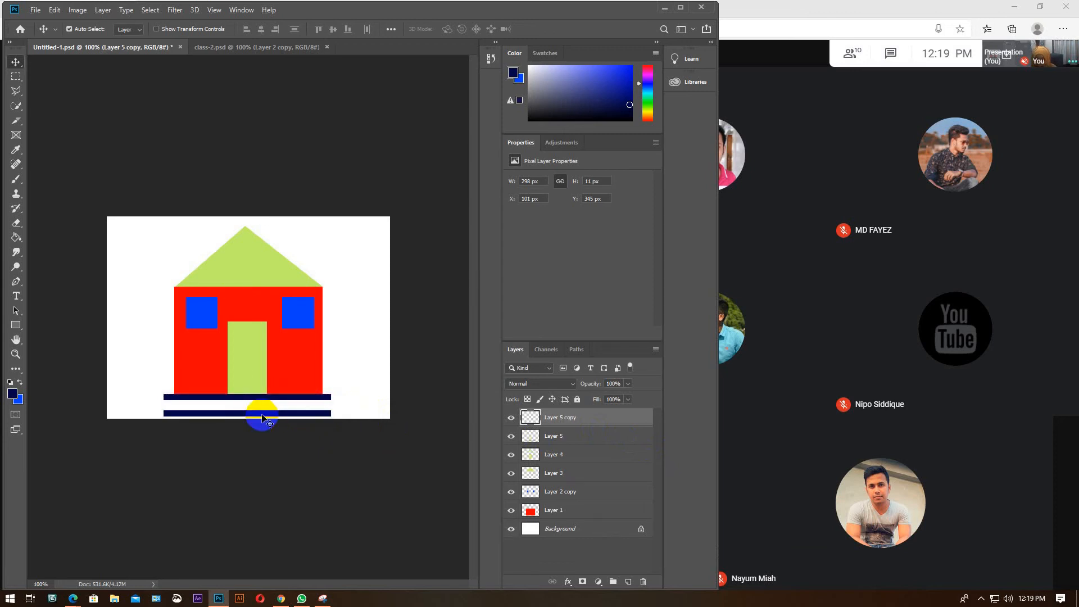
key("ctrl+z")
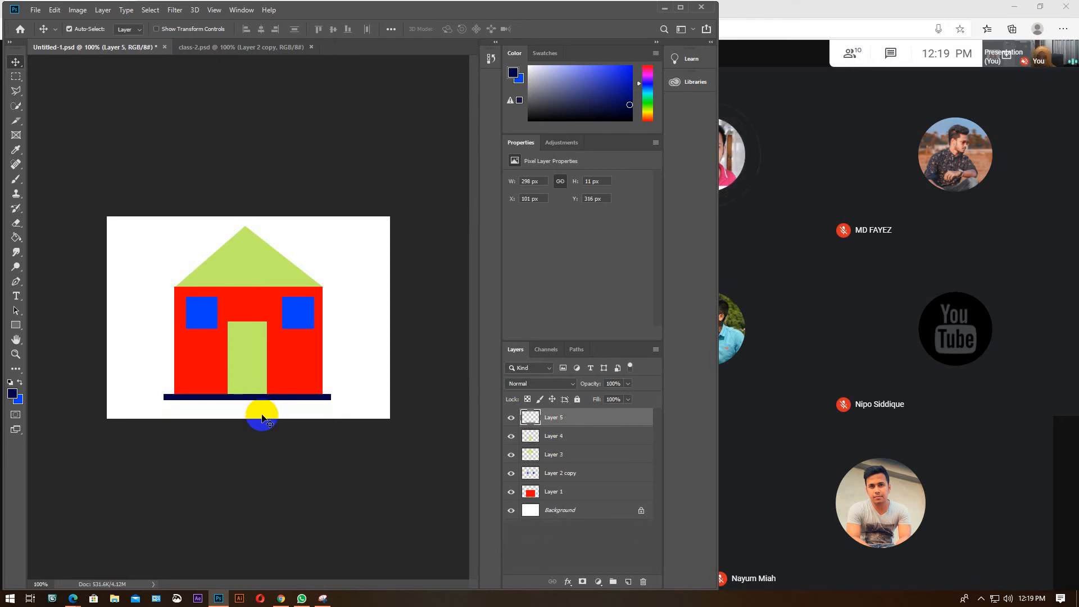
Switch to the Google Meet call to open its participant list, and return to Photoshop
left_click(852, 53)
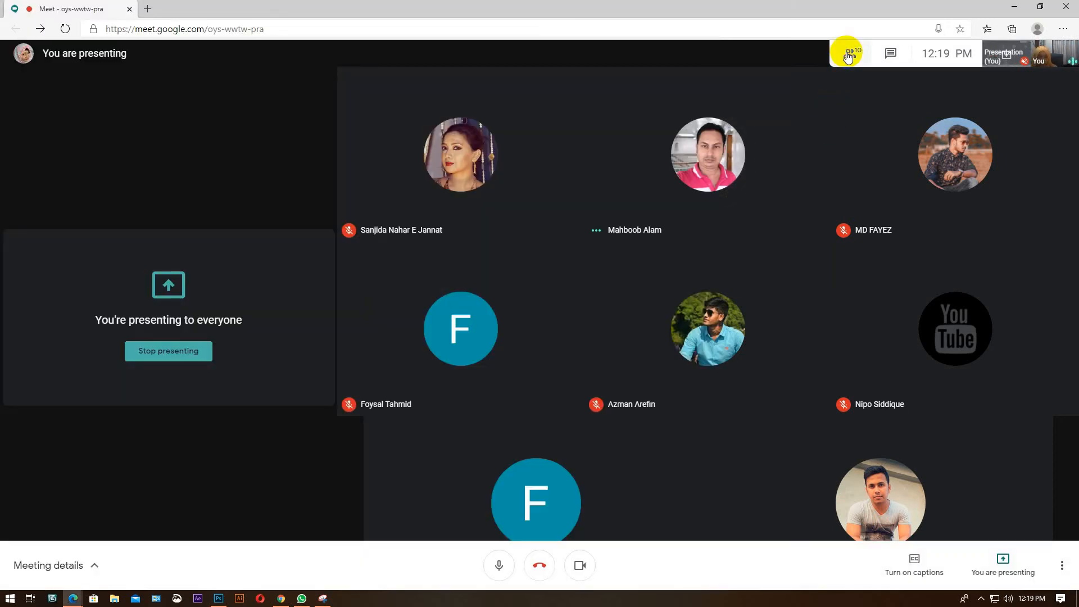
left_click(219, 599)
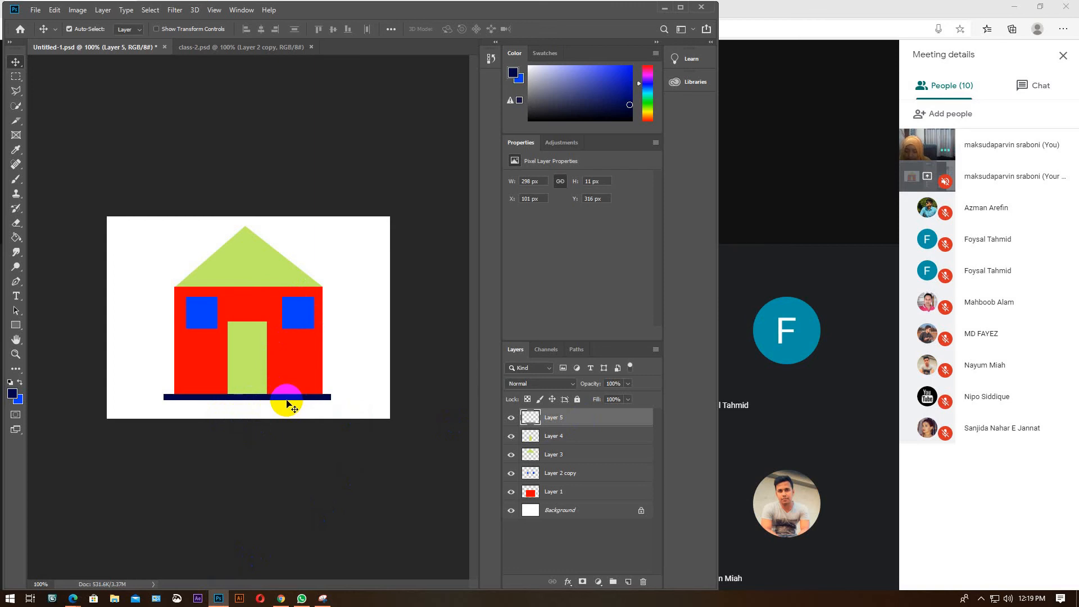
Try duplicating Layer 5 as Layer 5 copy and moving the copied strip below the house, and delete the copy
right_click(592, 418)
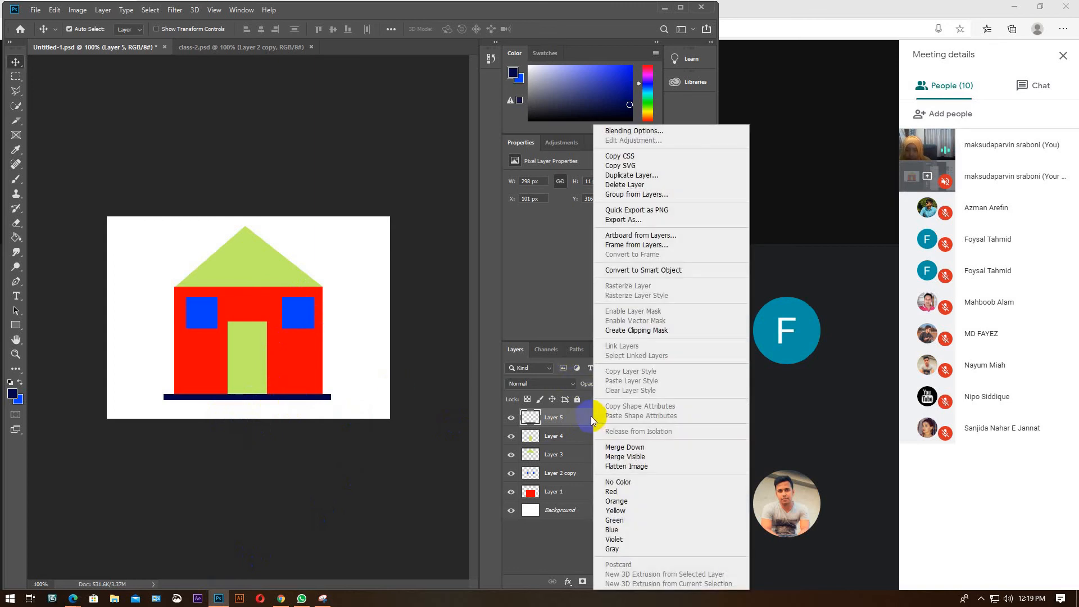
left_click(640, 177)
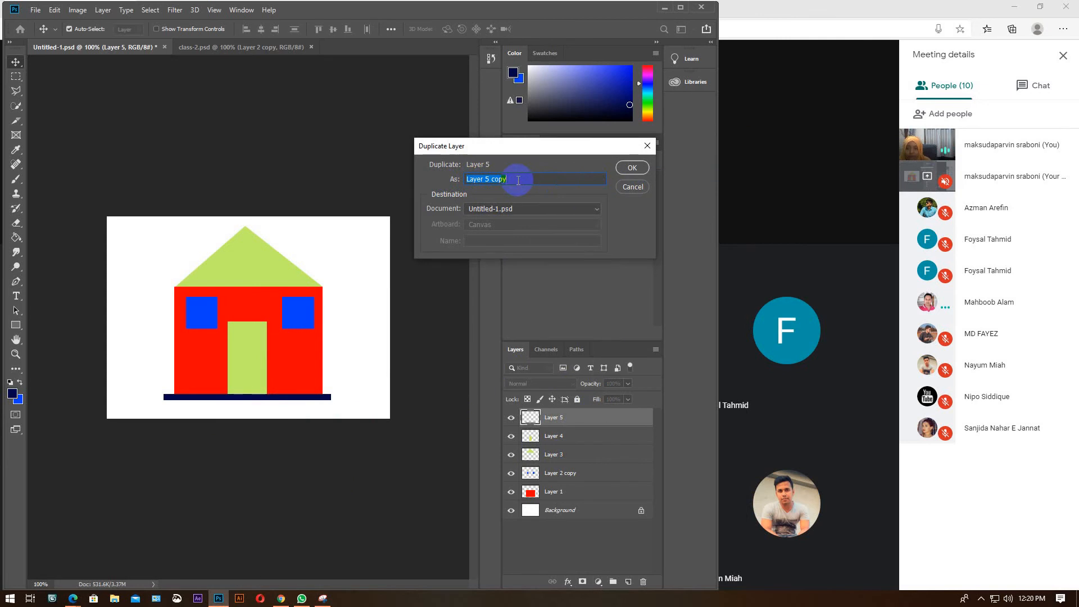
left_click(632, 169)
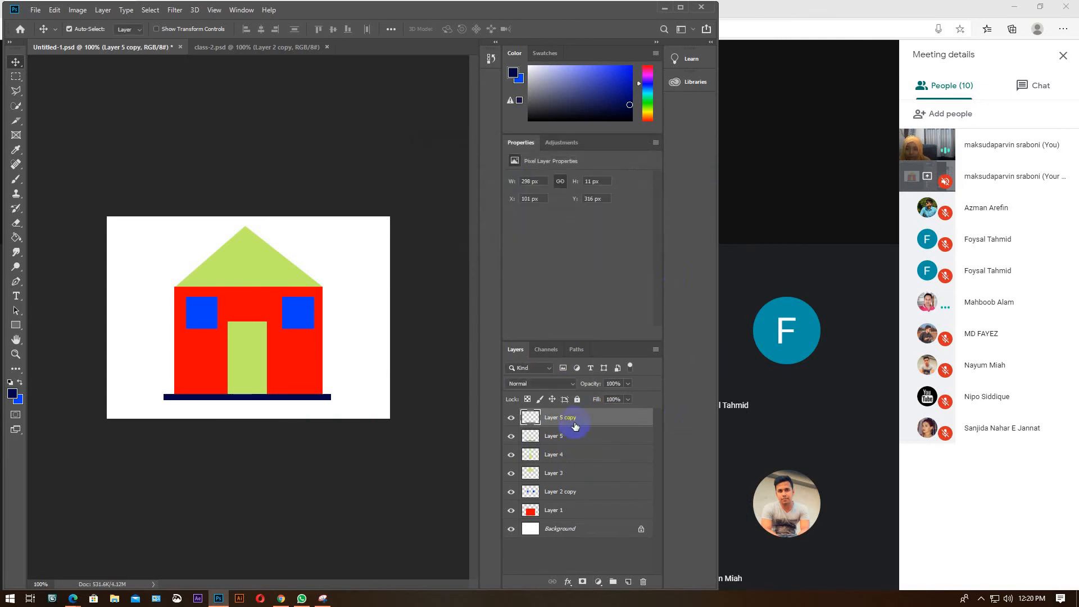
left_click_drag(291, 400, 302, 423)
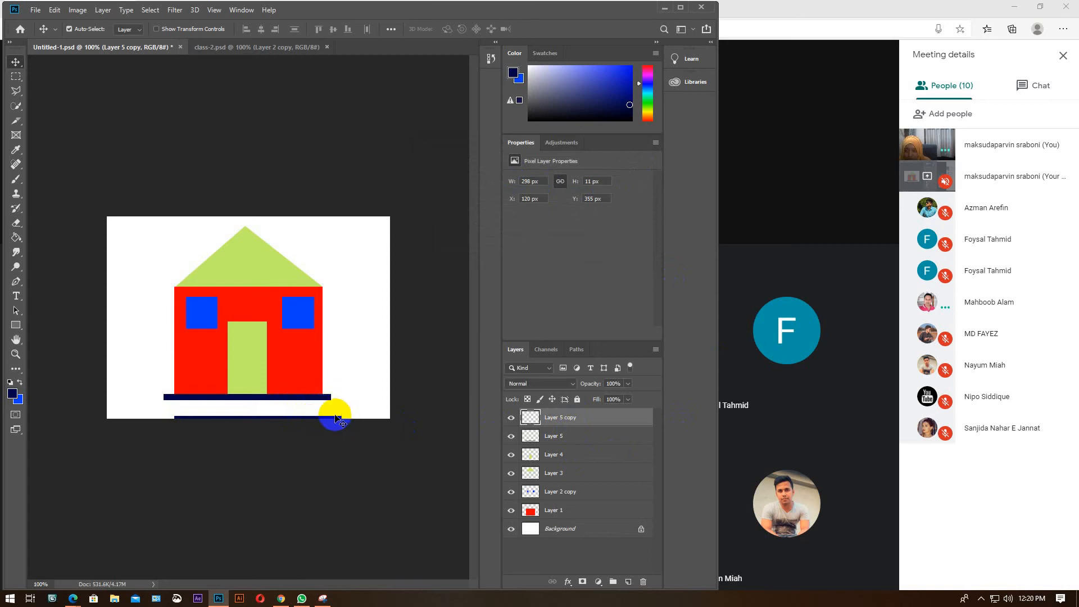
left_click_drag(337, 419, 347, 412)
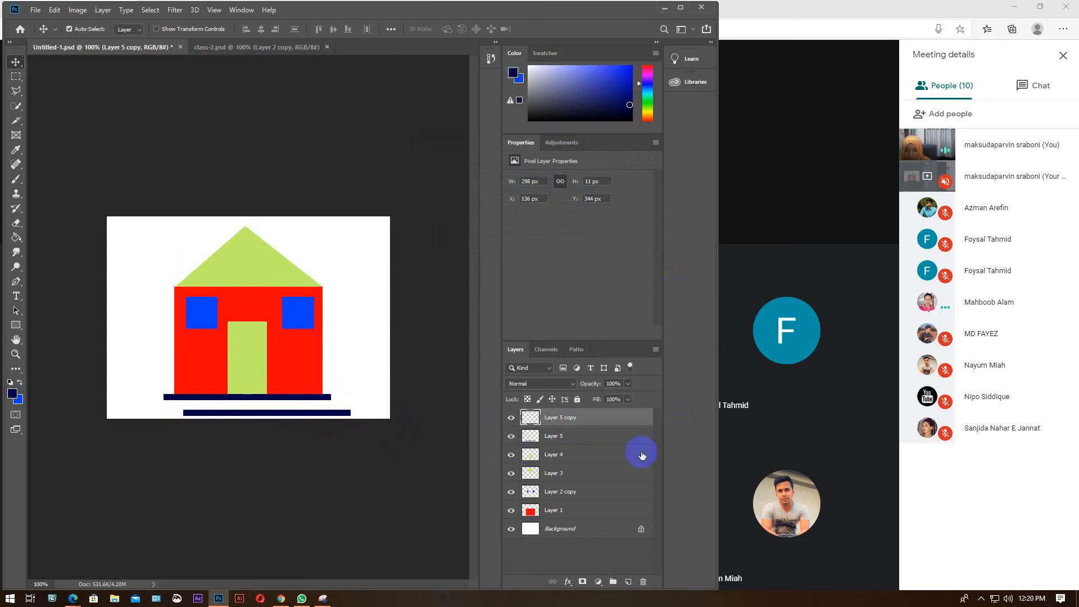
key("Delete")
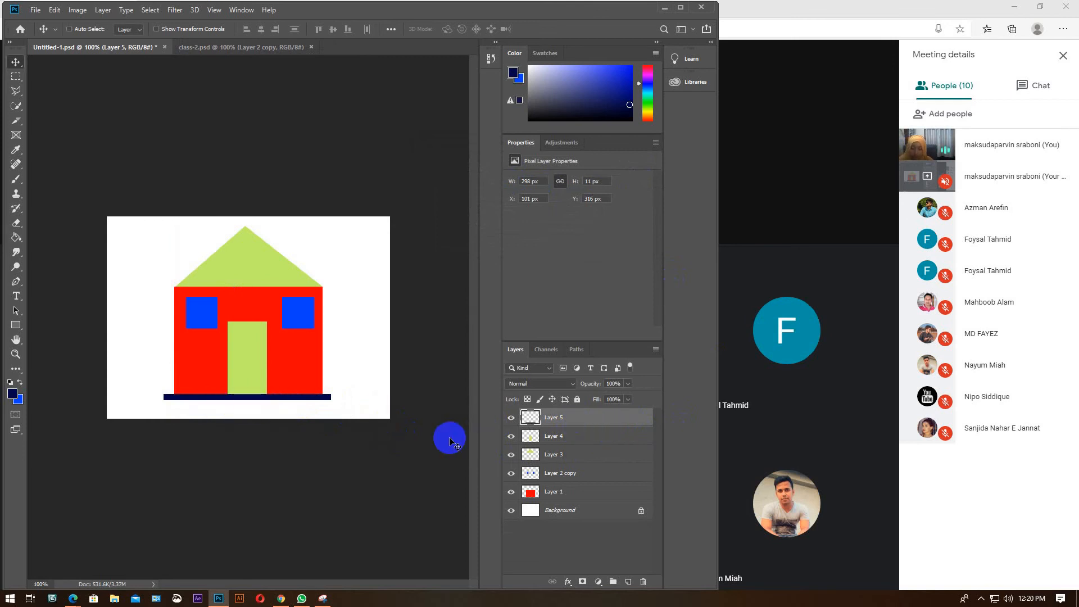
Duplicate the navy base strip on Layer 5 and nudge the copy straight down 15 px below the original
key("ctrl+j")
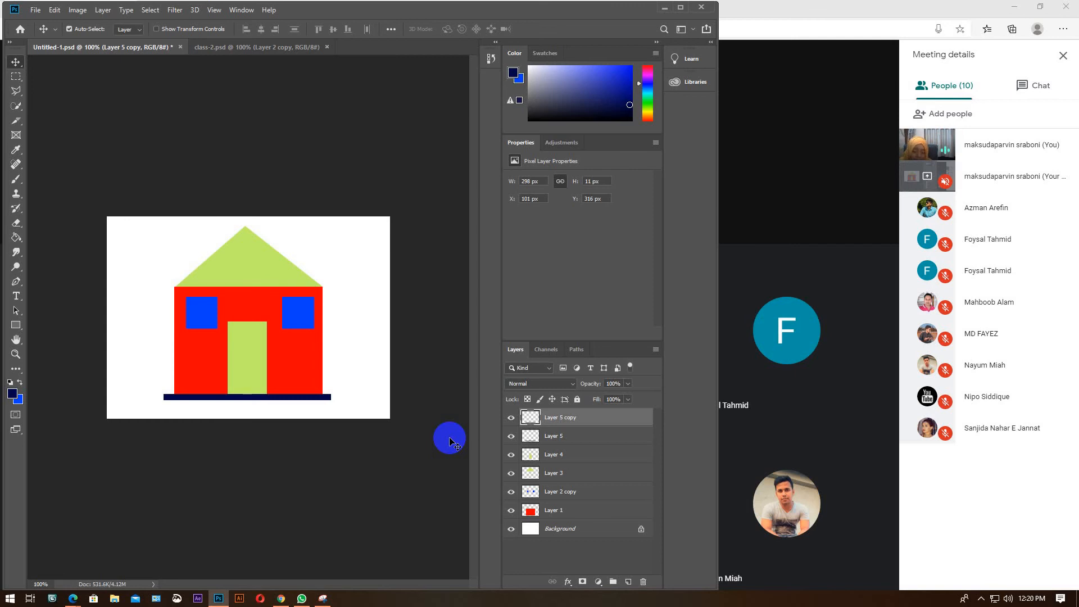
key("Down")
key("Down")
key("Down")
key("Down")
key("Down")
key("Down")
key("Down")
key("Down")
key("Down")
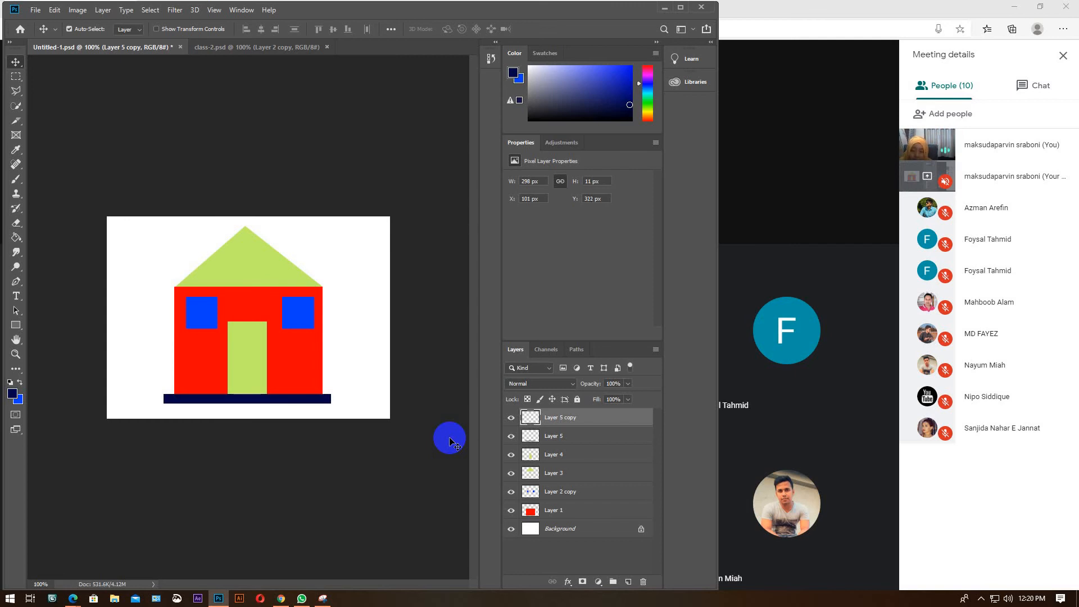
key("Down")
key("Down")
key("Down")
key("Down")
key("Down")
key("Down")
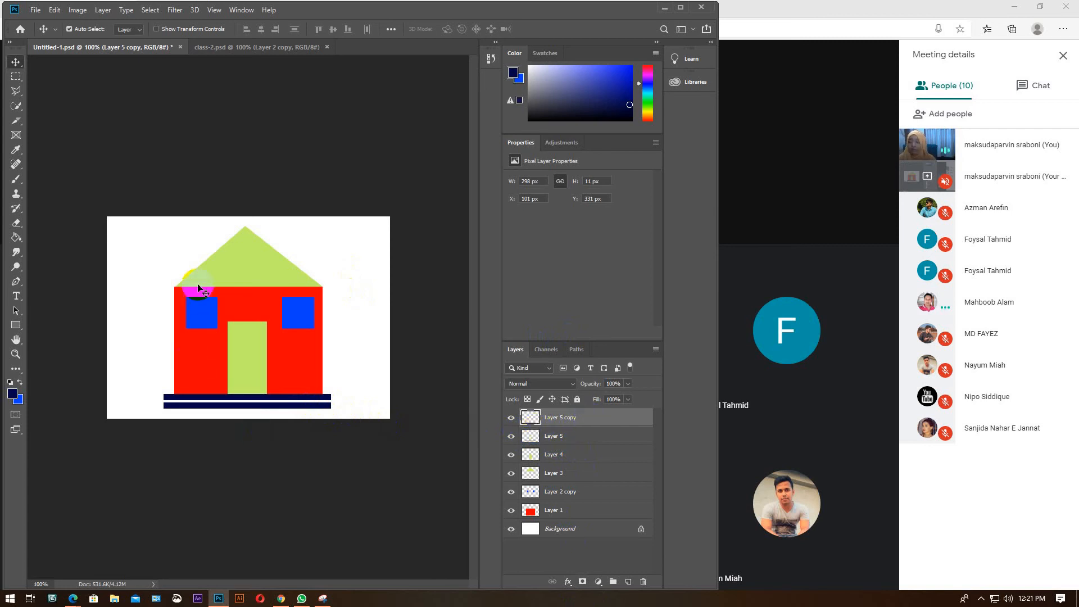
Widen the lower navy strip to about 316 px and align the horizontal centers of both strips
key("ctrl+t")
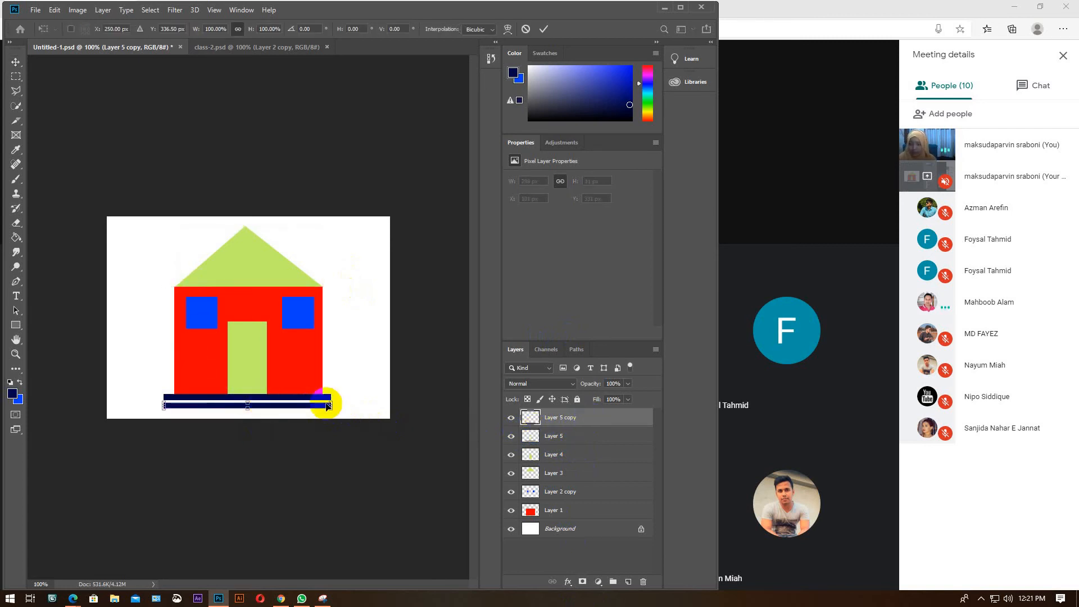
left_click_drag(330, 406, 346, 405)
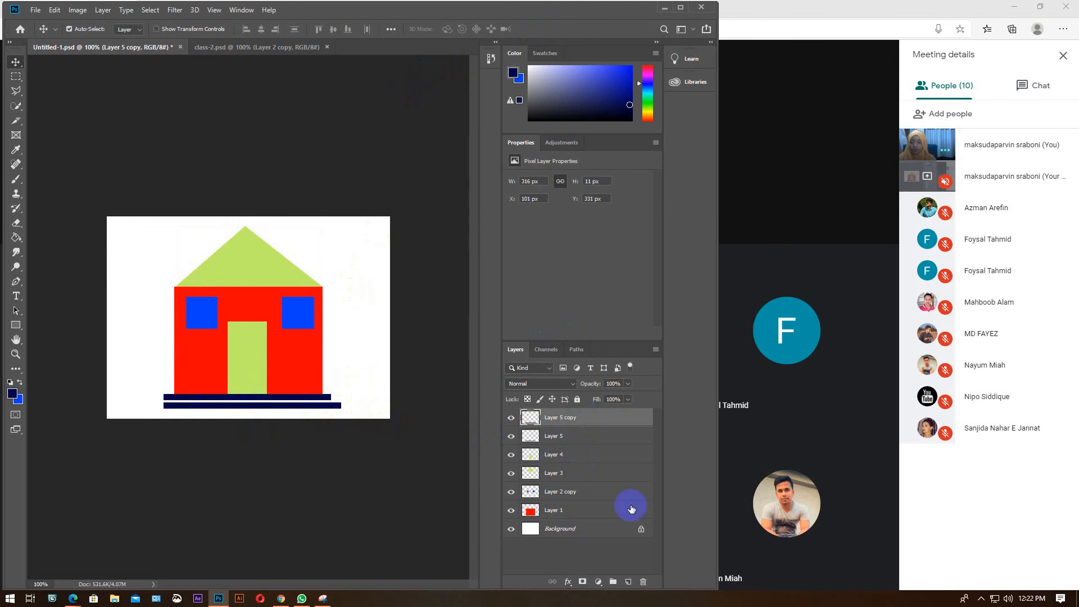
left_click(574, 440, "shift")
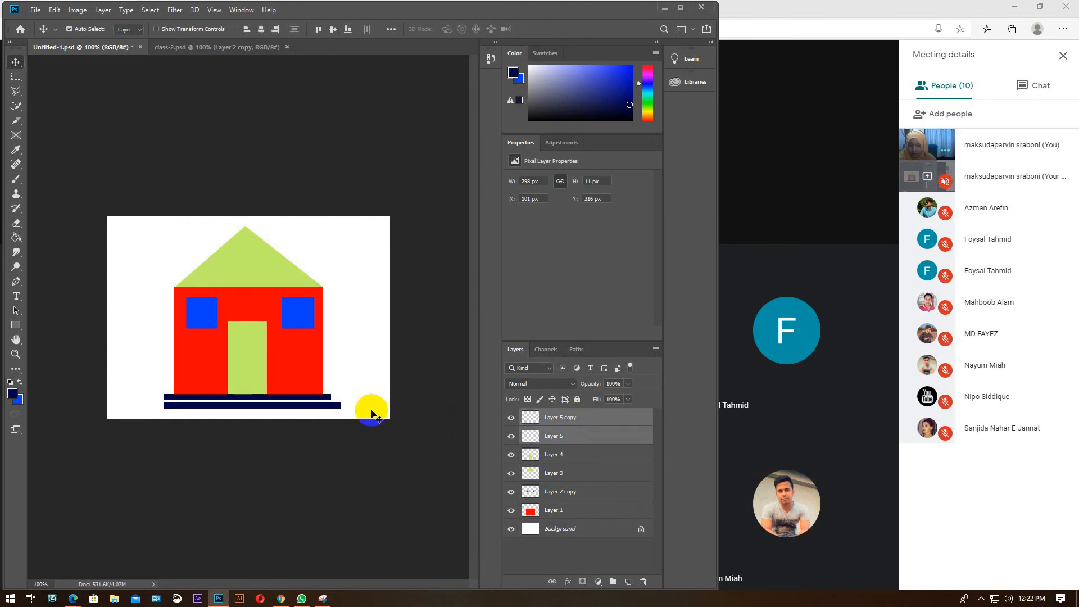
left_click(260, 29)
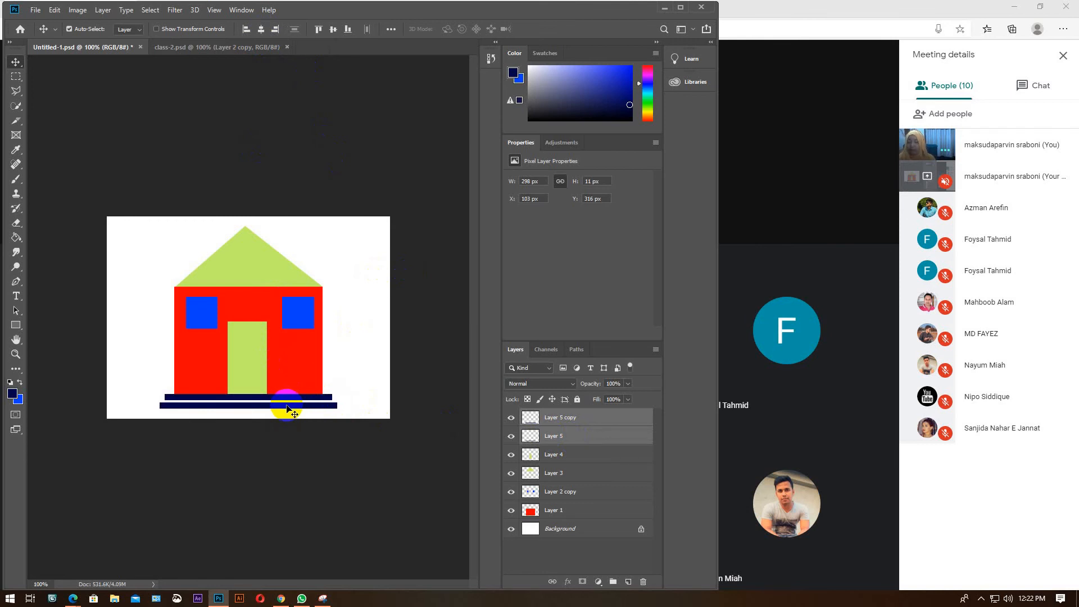
Merge Layer 5 copy and Layer 5 so both navy base strips share one layer
left_click(584, 418)
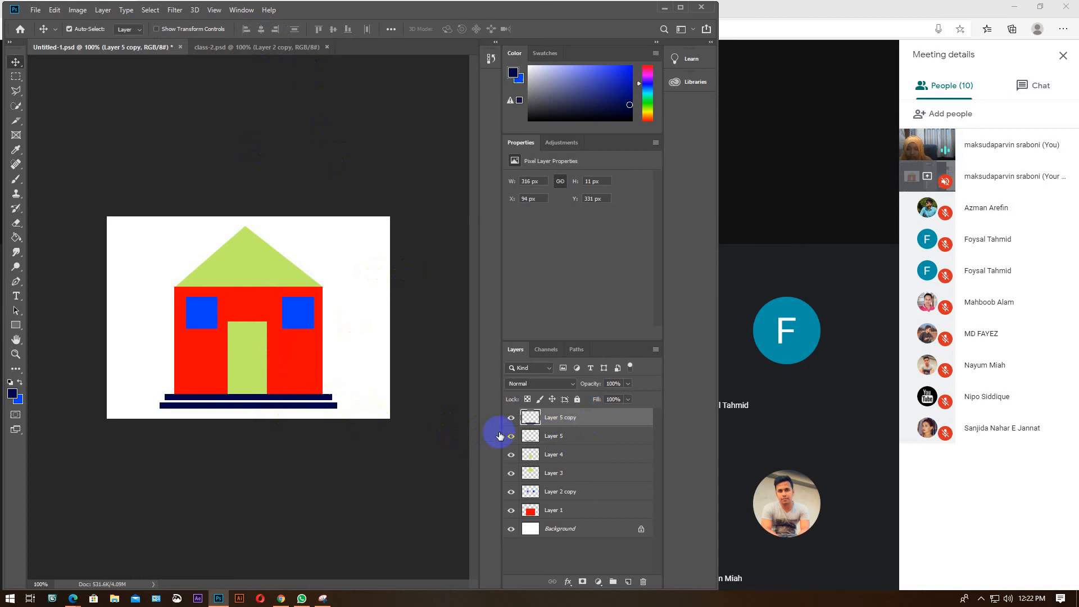
left_click(583, 437, "shift")
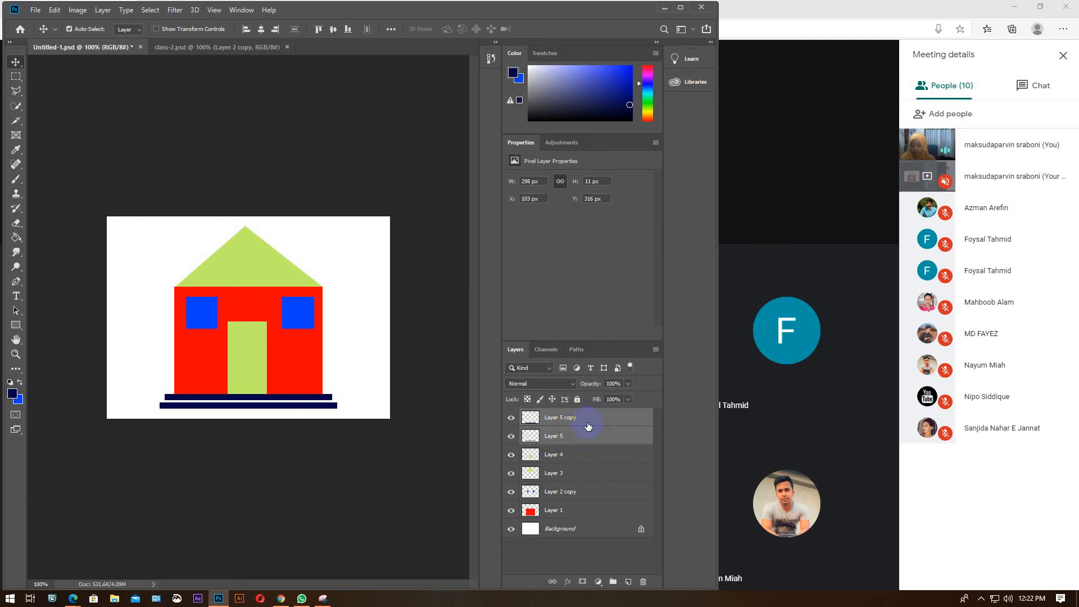
key("ctrl+e")
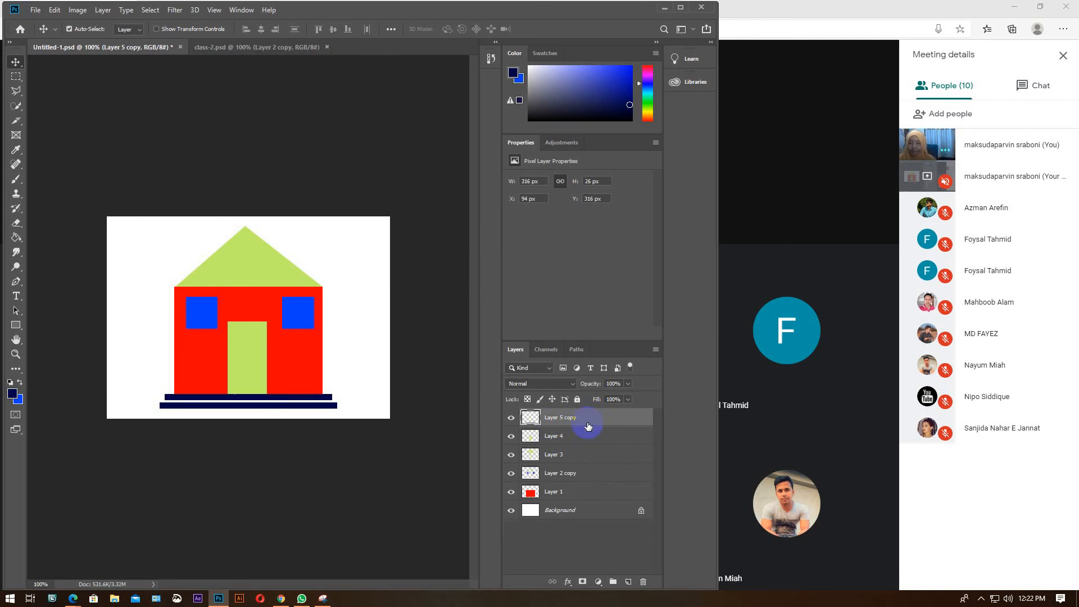
Try moving the merged base strips and the two blue windows on Layer 2 copy, undoing each move
left_click_drag(335, 415, 346, 389)
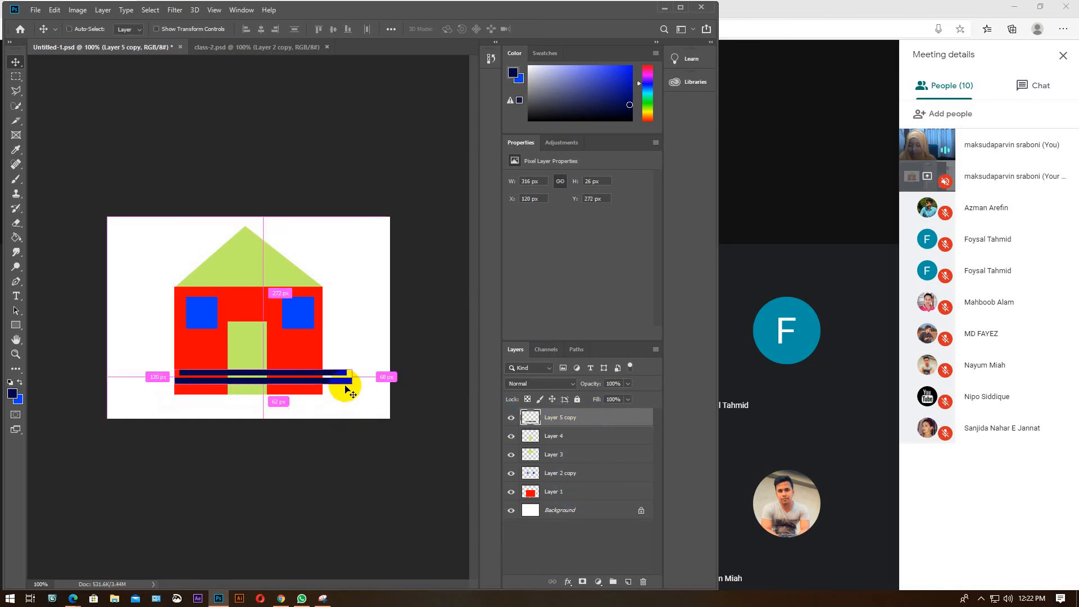
key("ctrl+z")
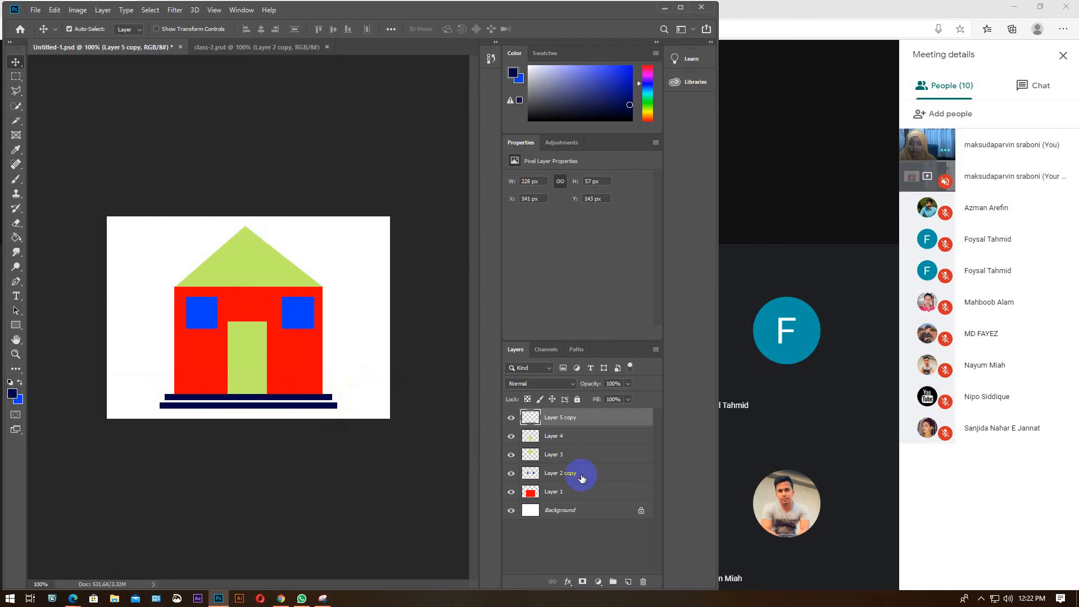
left_click(582, 474)
left_click_drag(306, 320, 366, 352)
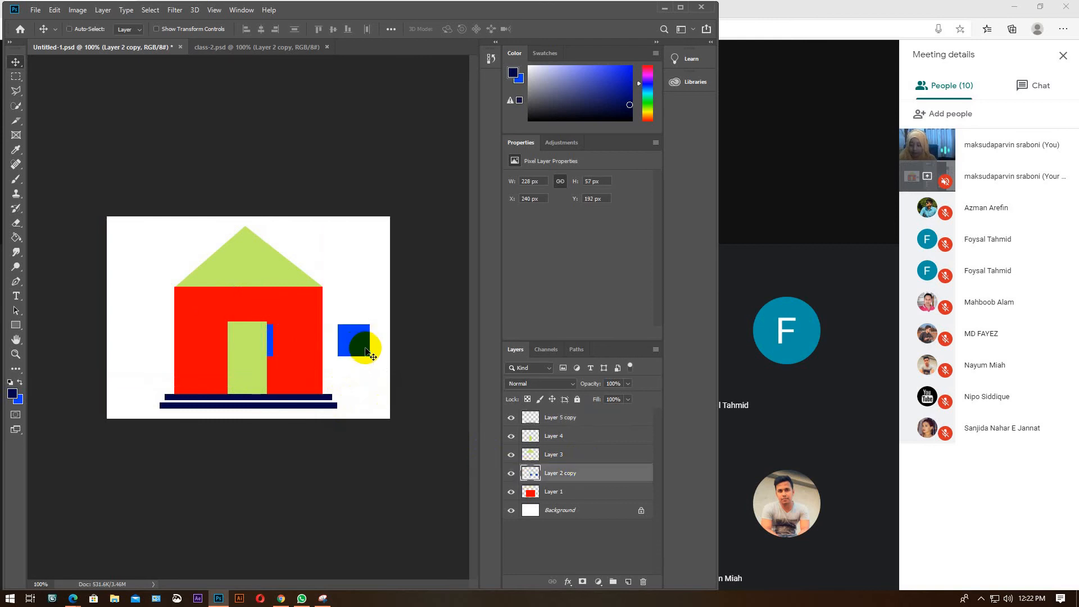
key("ctrl+z")
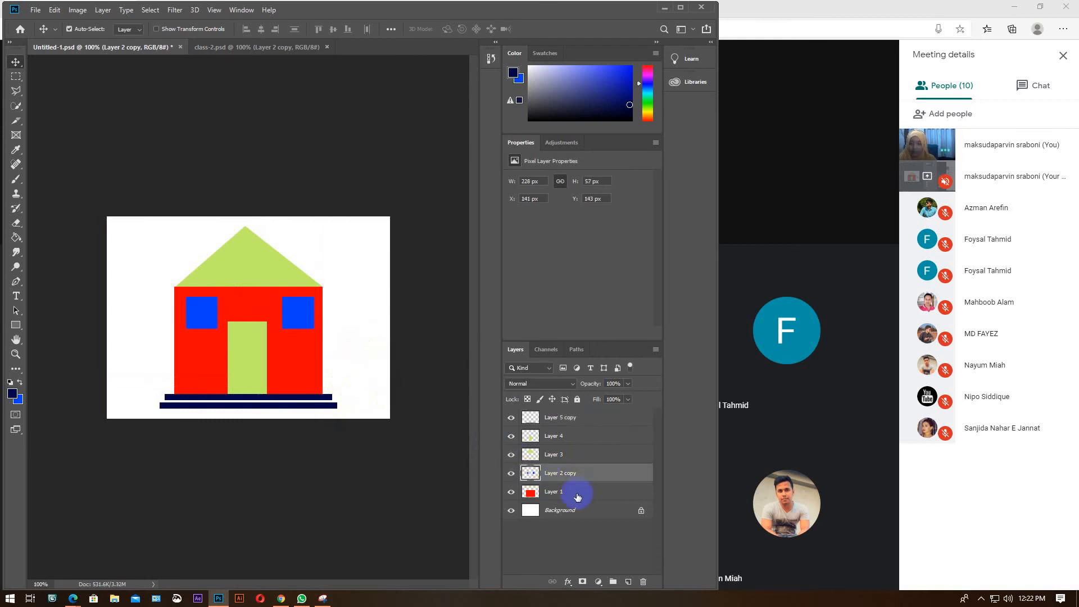
Try merging the house layers from Layer 5 copy to Layer 1 and moving the merged house, and undo both changes
left_click(572, 453)
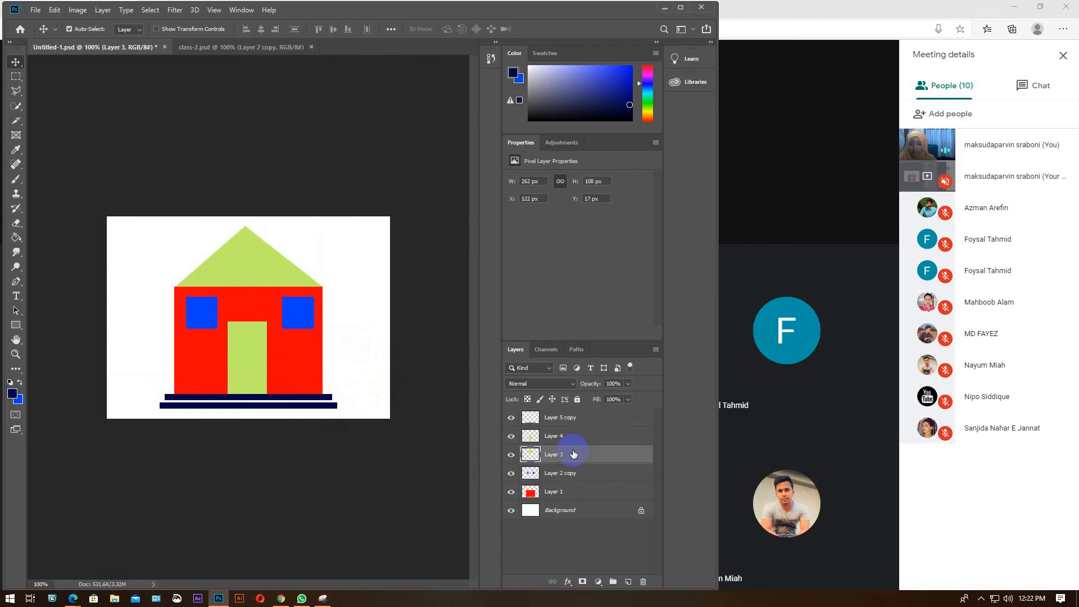
left_click(571, 418)
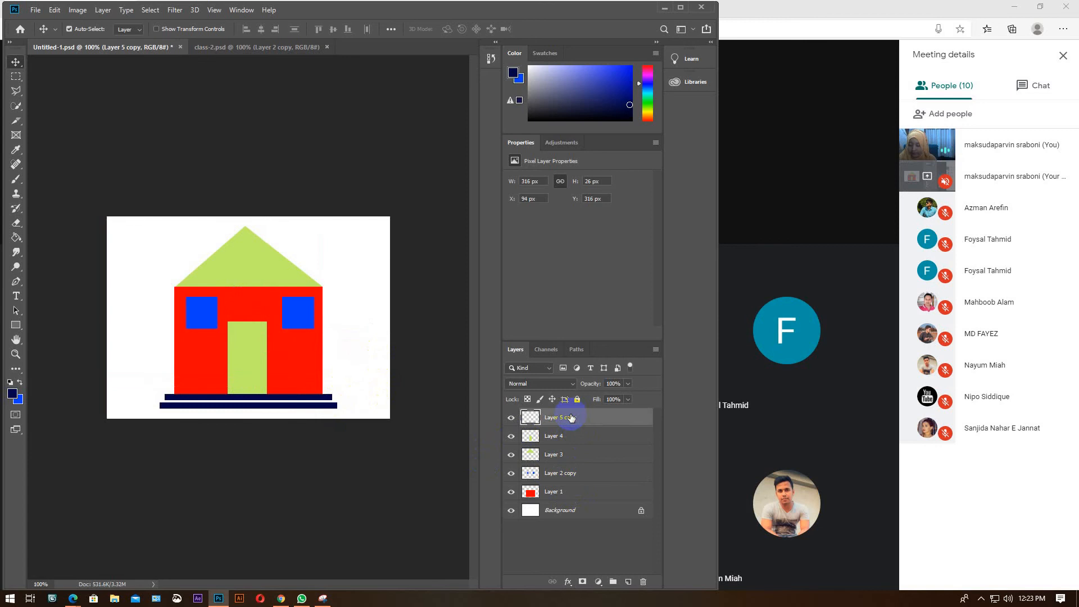
left_click(580, 492, "shift")
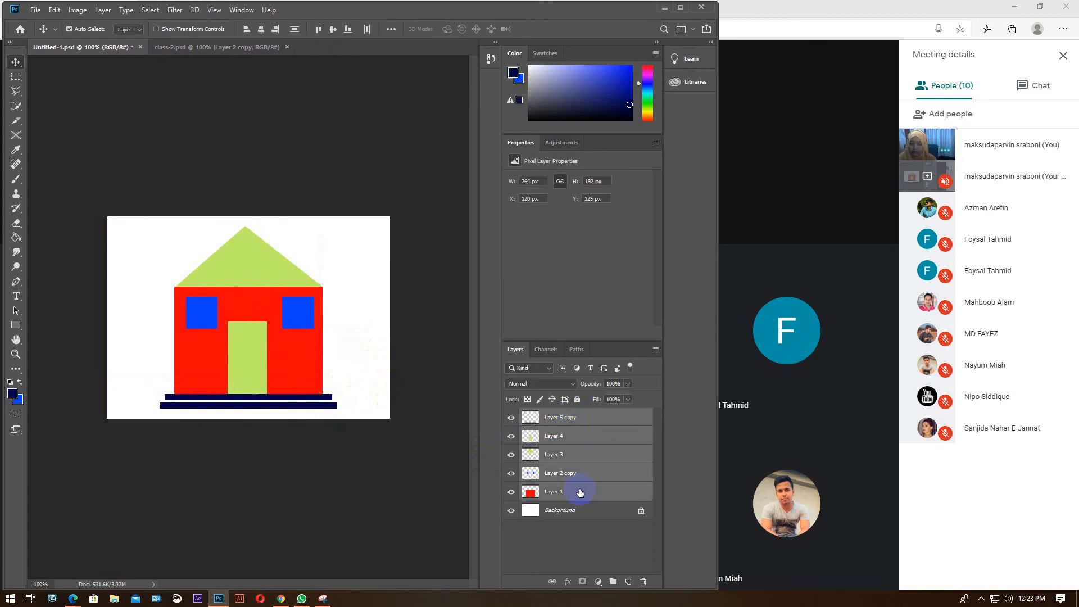
key("ctrl+e")
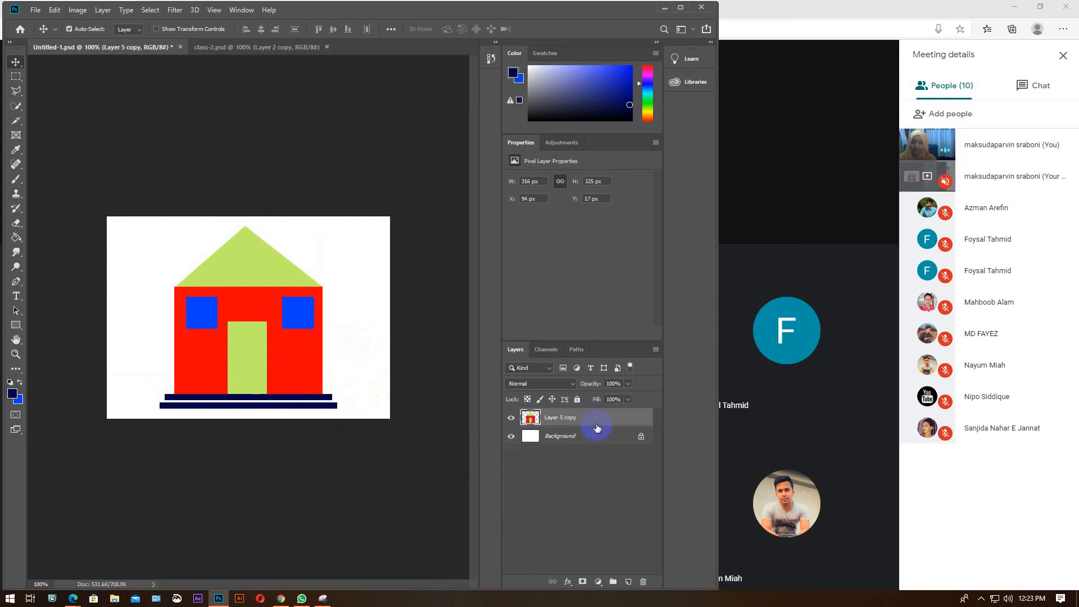
left_click(287, 311, "ctrl")
left_click_drag(286, 311, 302, 367)
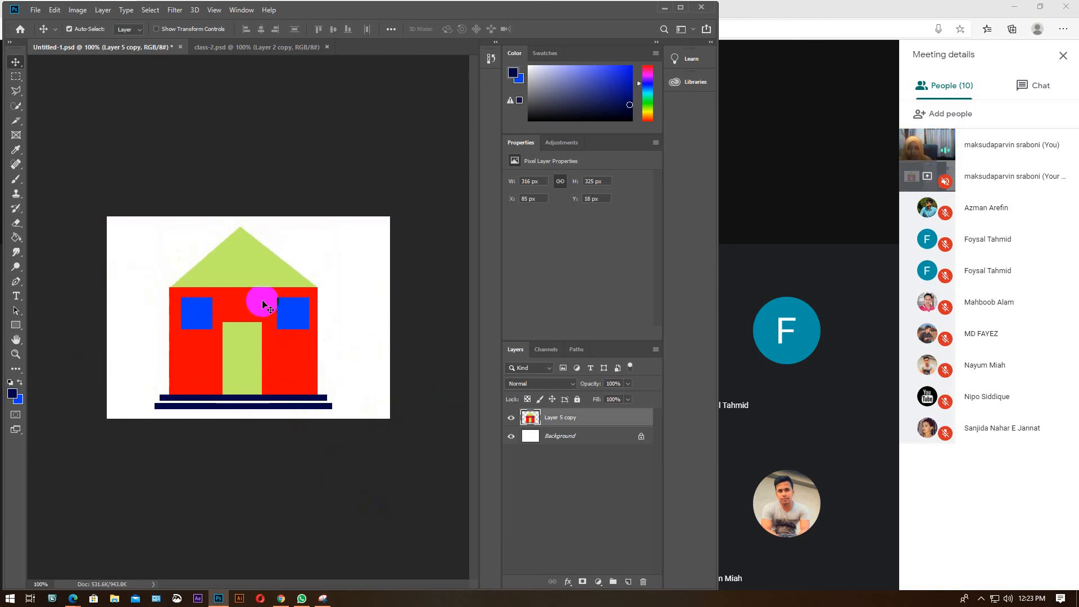
key("ctrl")
key("ctrl+z")
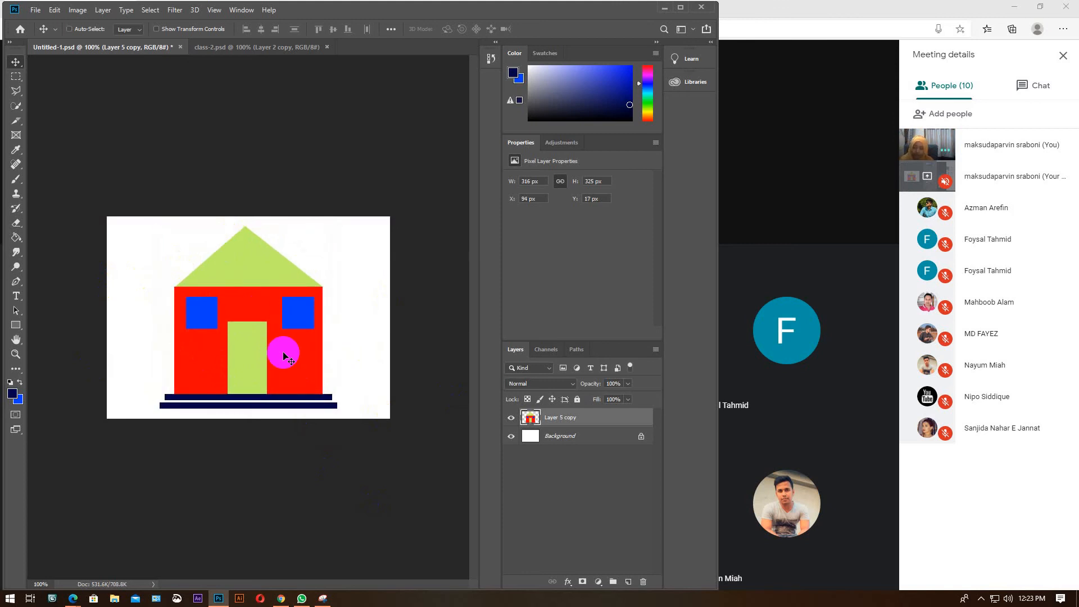
key("ctrl+z")
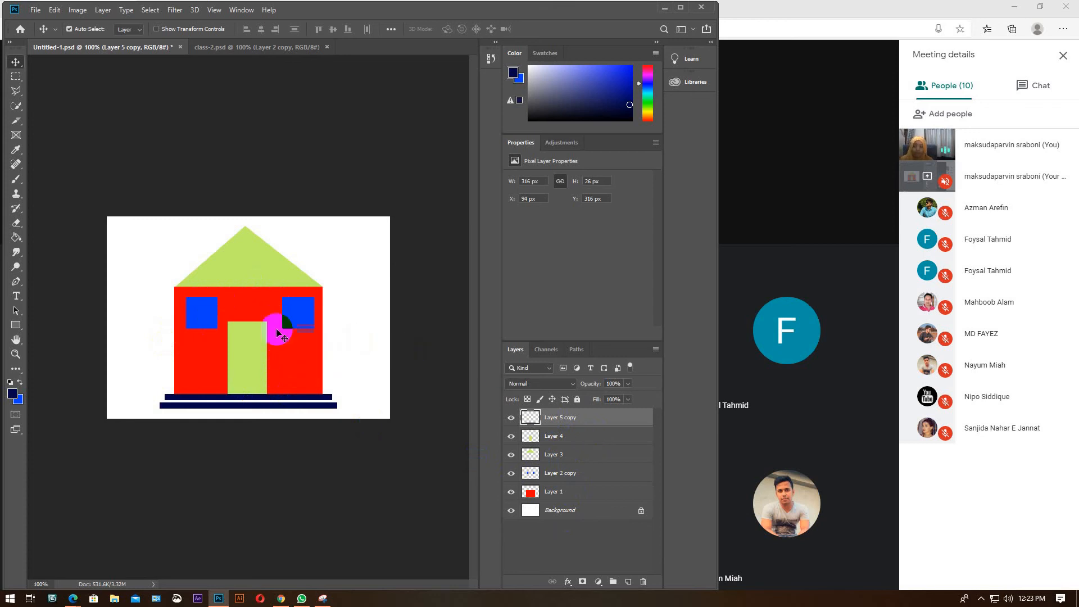
Try moving the two blue windows together lower on the house's wall, and undo the move
left_click_drag(295, 309, 285, 329)
key("ctrl")
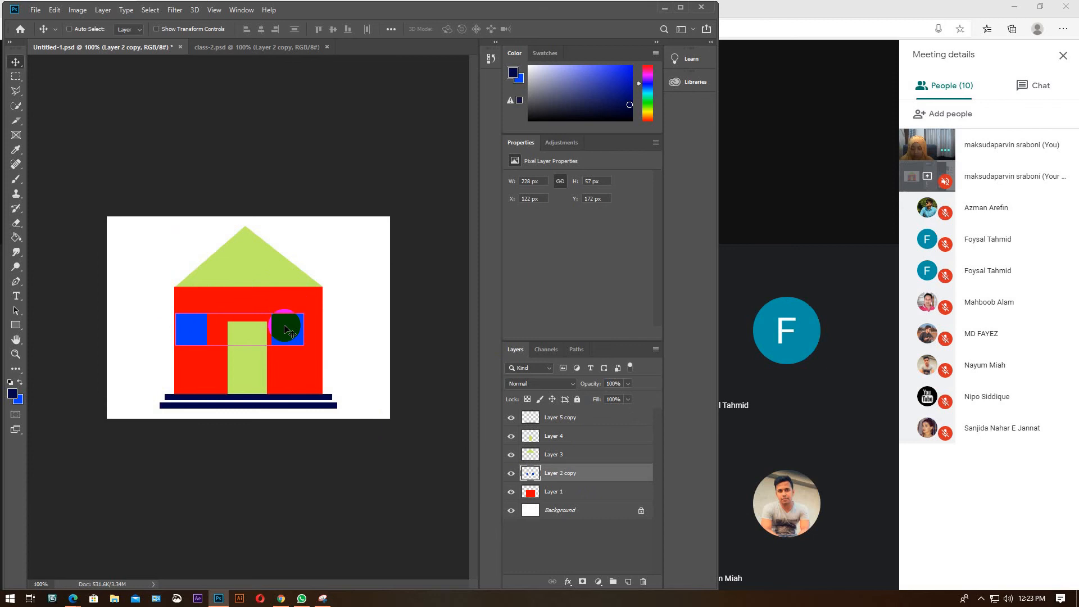
key("ctrl+z")
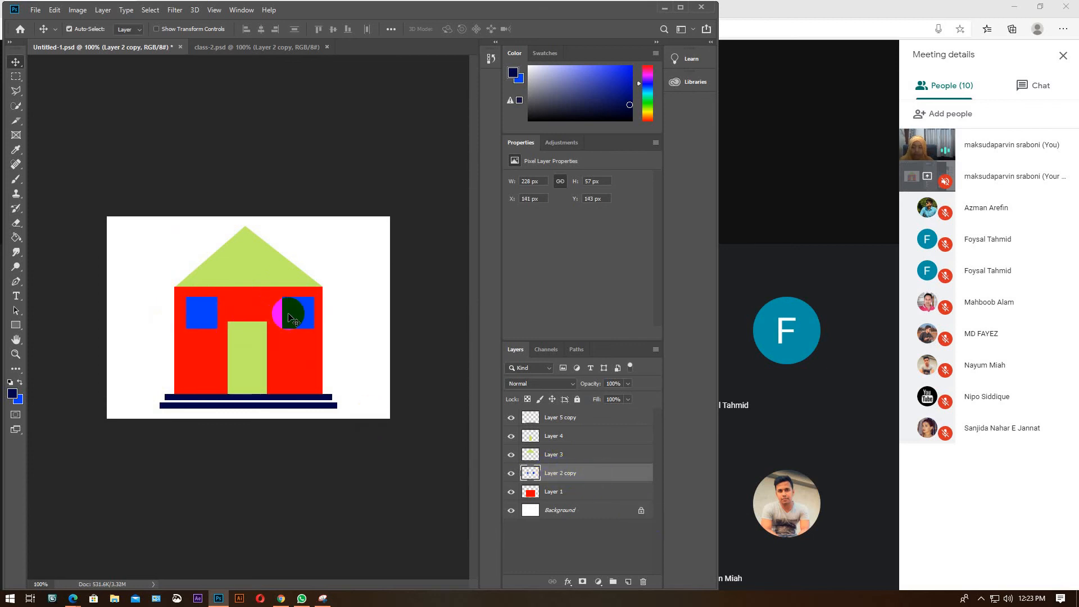
mouse_move(298, 325)
left_mouse_down()
mouse_move(300, 337)
mouse_move(299, 318)
left_mouse_up()
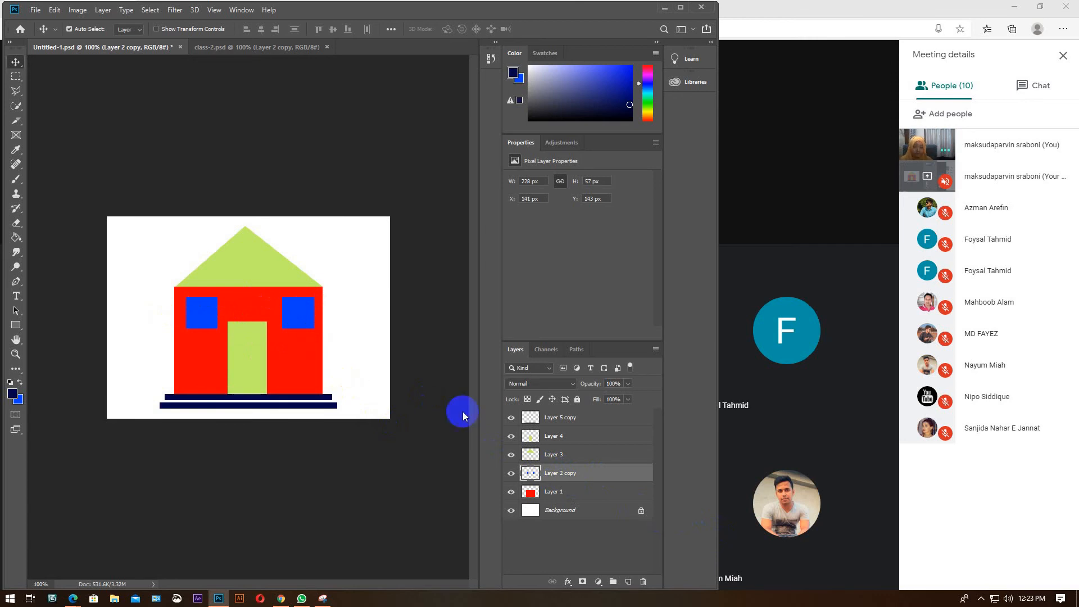
Turn off the camera in the Google Meet call, and switch to Photoshop and back to the call
left_click(957, 551)
left_click(488, 565)
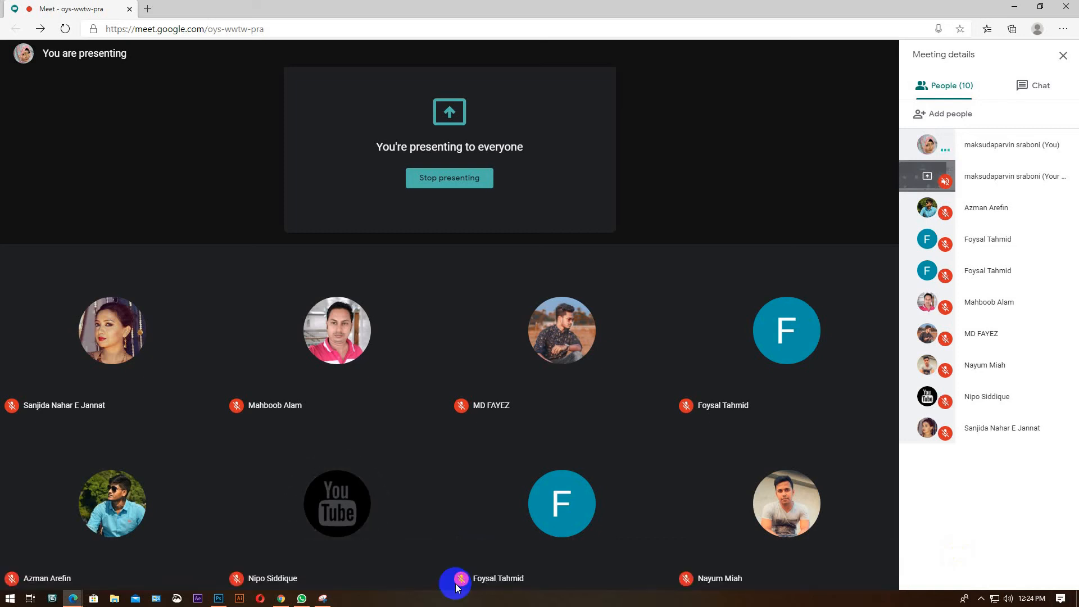
left_click(197, 599)
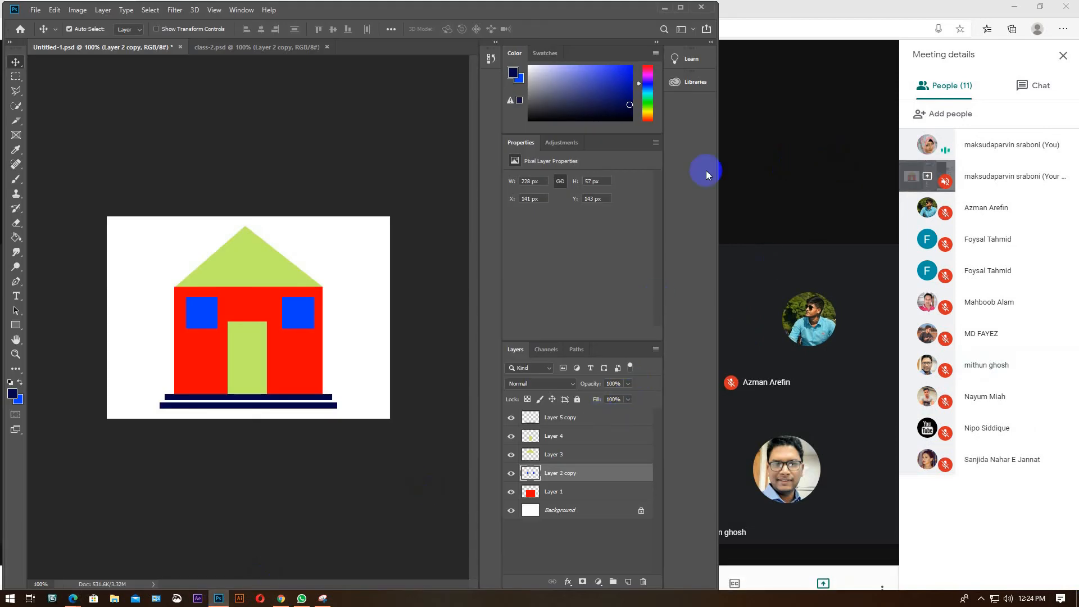
left_click(910, 505)
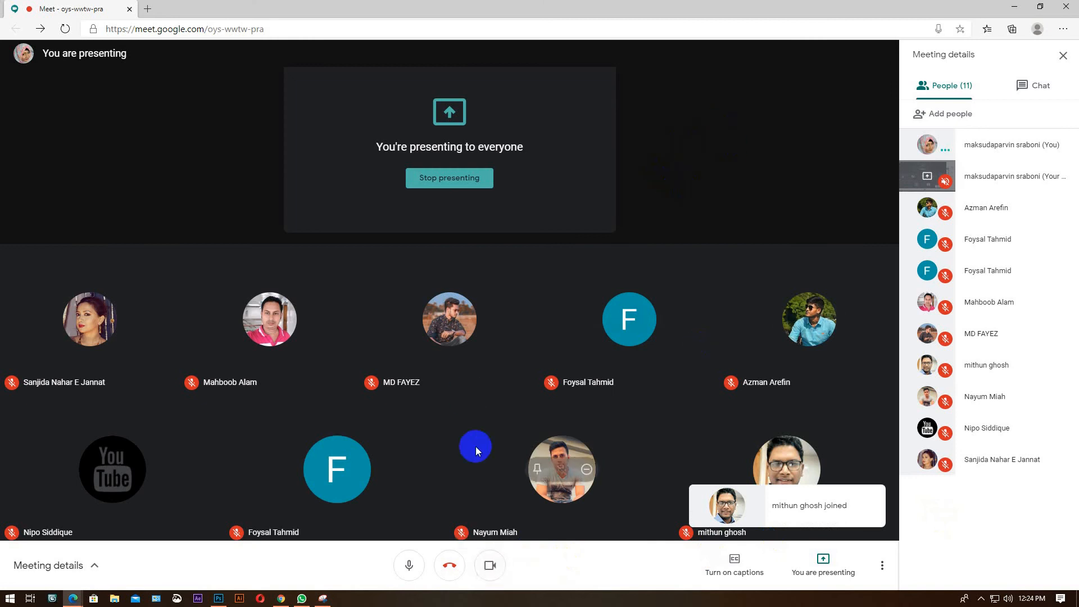
Switch to Photoshop and widen its window up to the call's participant list, checking the call before returning to Photoshop
left_click(219, 598)
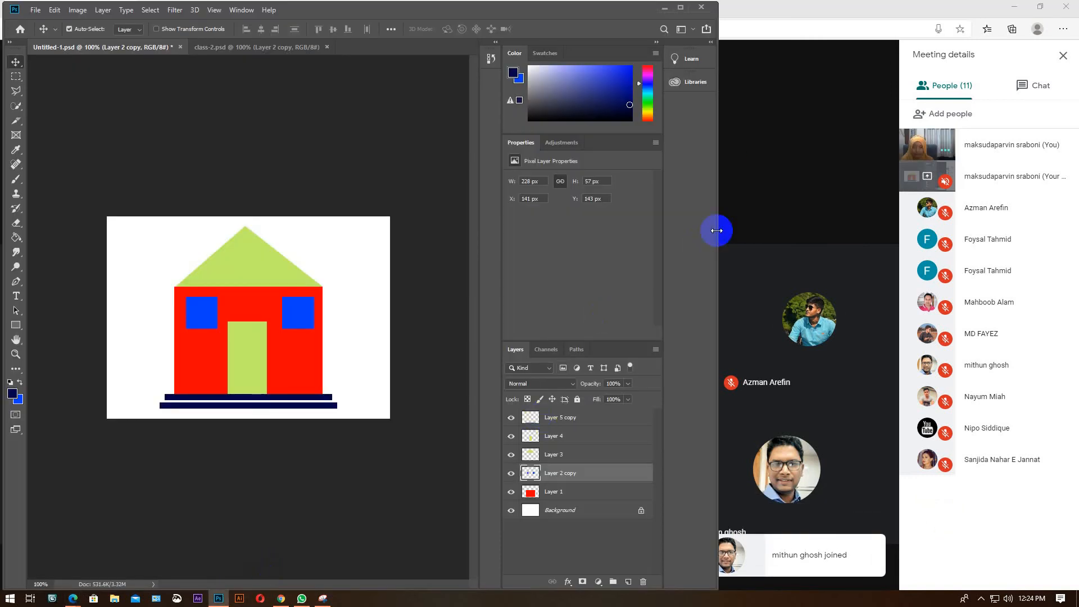
left_click_drag(836, 226, 849, 228)
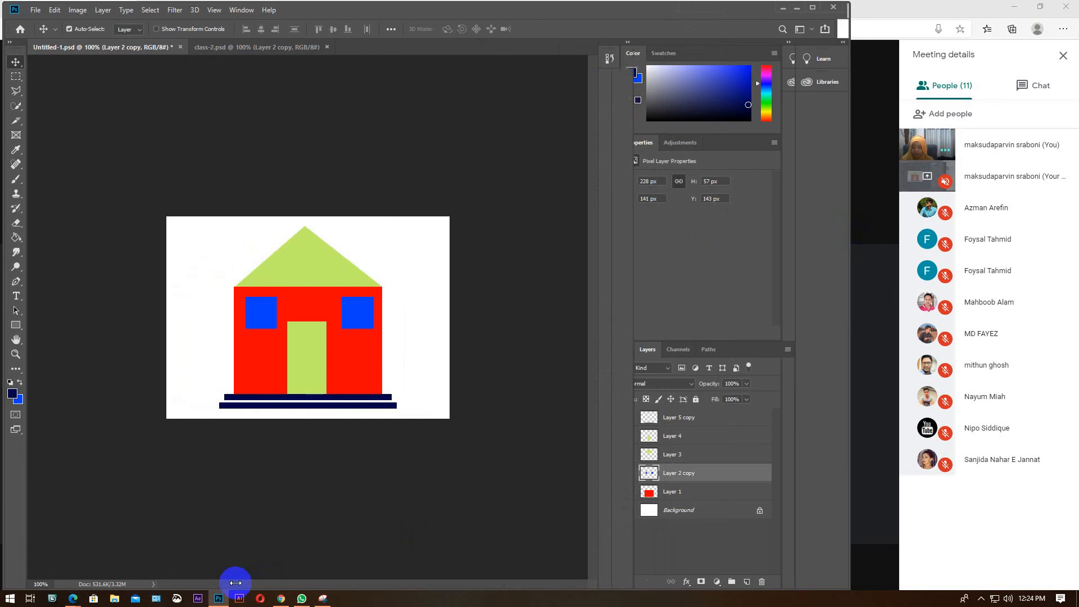
mouse_move(79, 603)
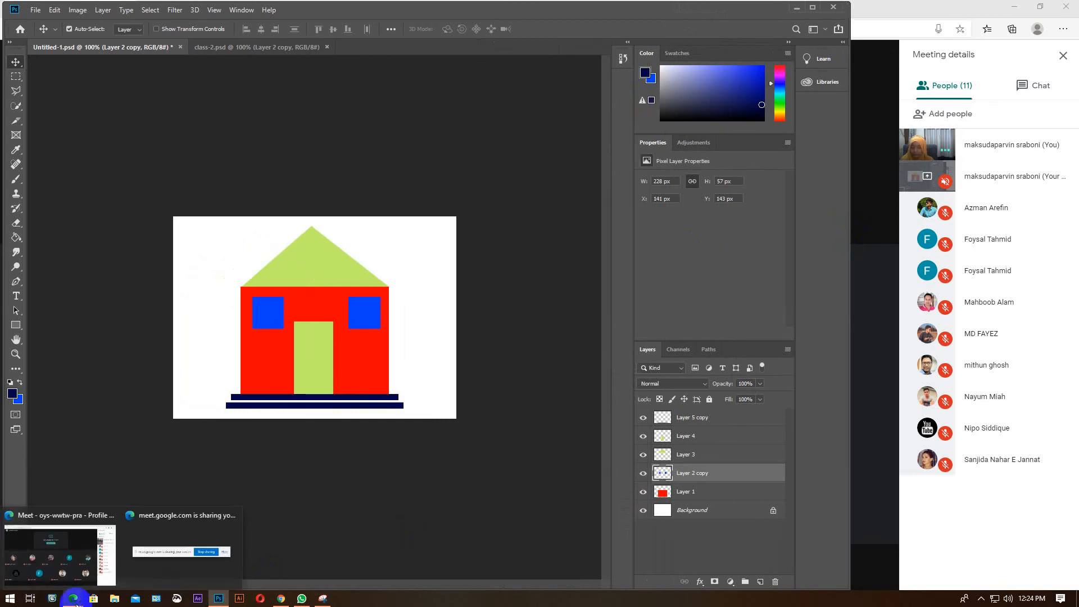
left_click(77, 604)
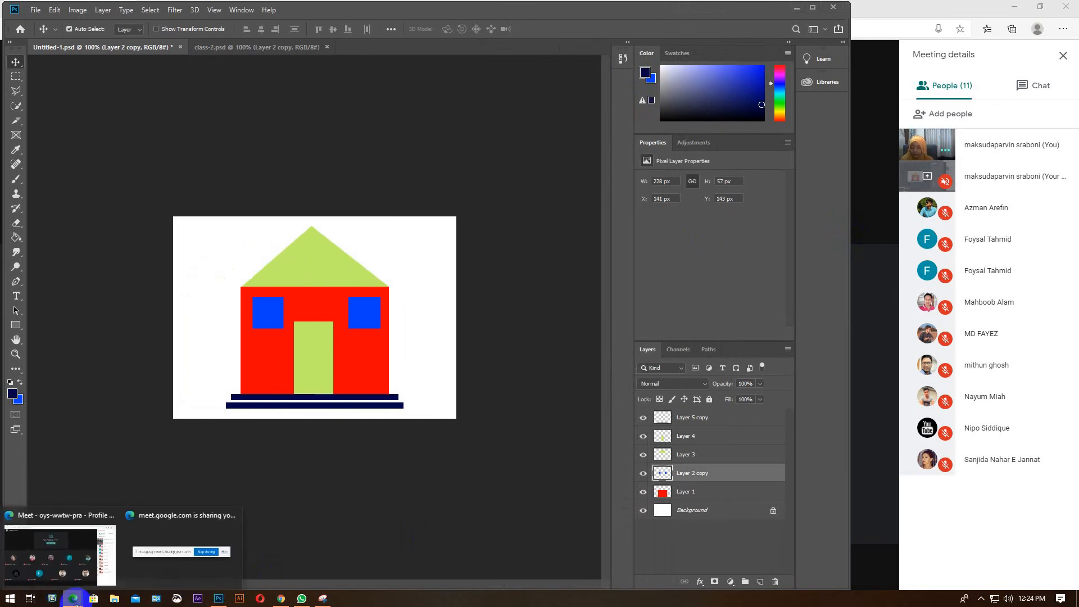
left_click(928, 12)
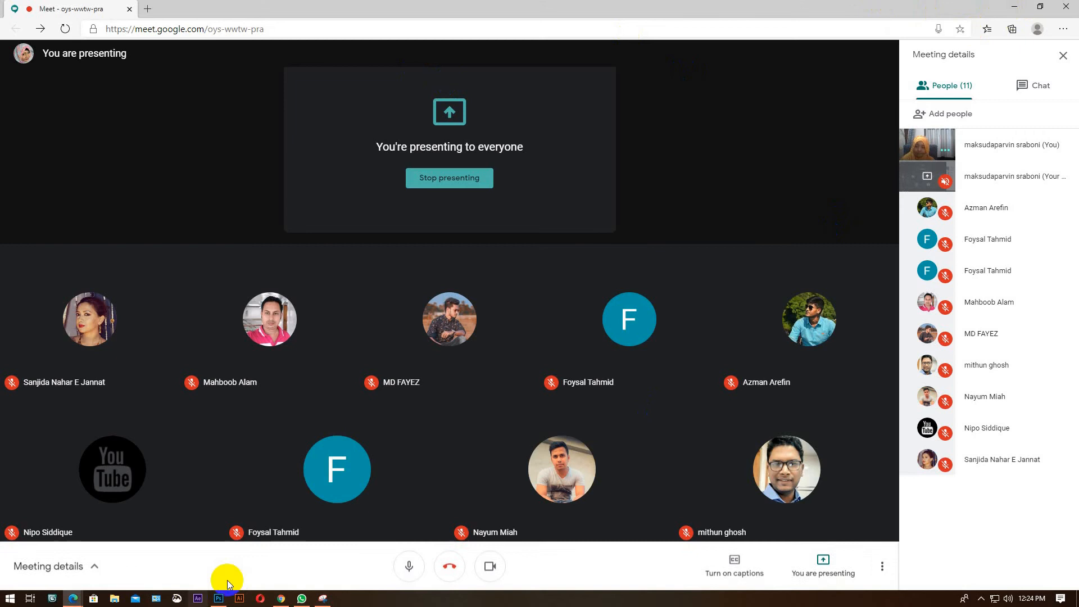
left_click(219, 554)
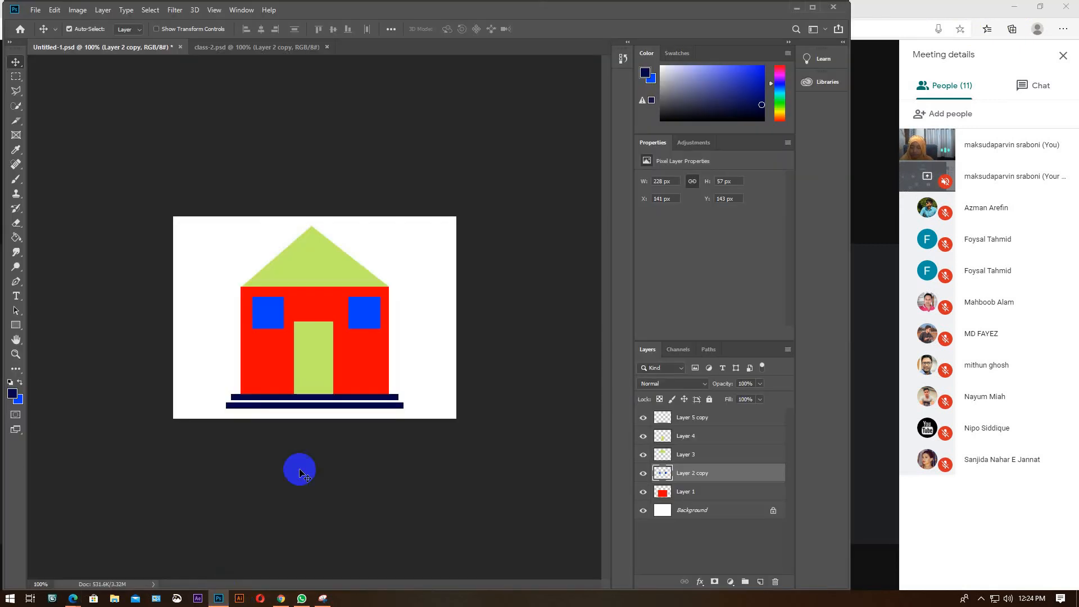
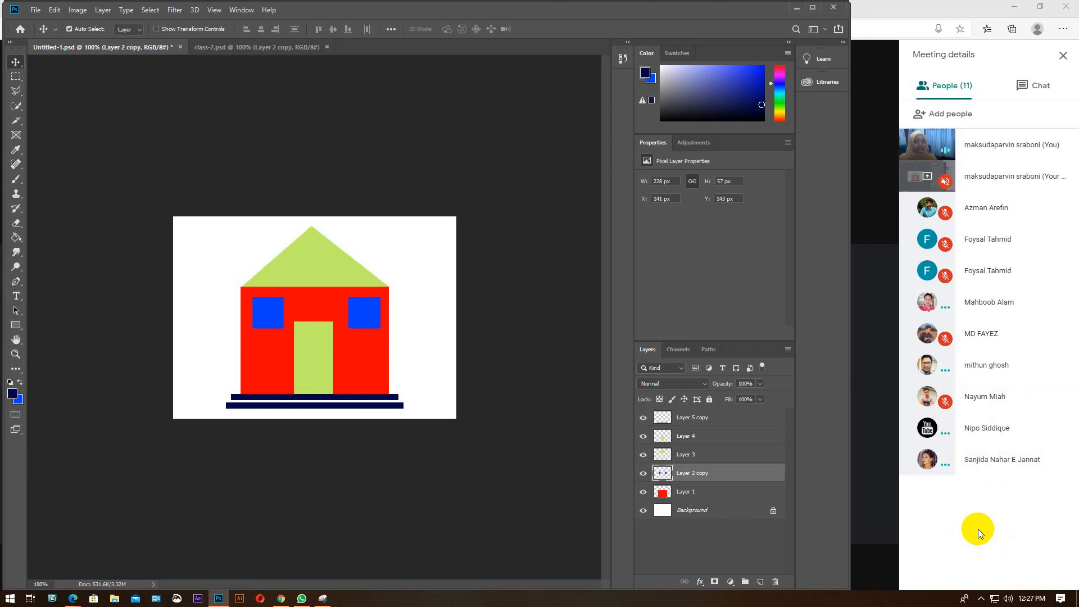
left_click(264, 302)
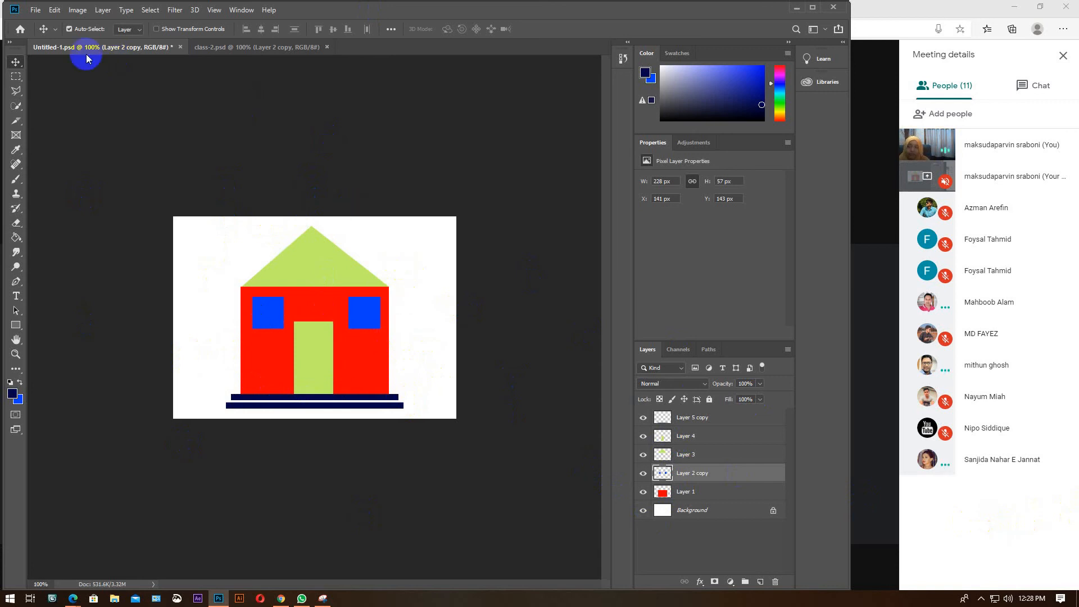
Create a new document 7 inches wide and 5 inches high at 300 pixels/inch
left_click(217, 49)
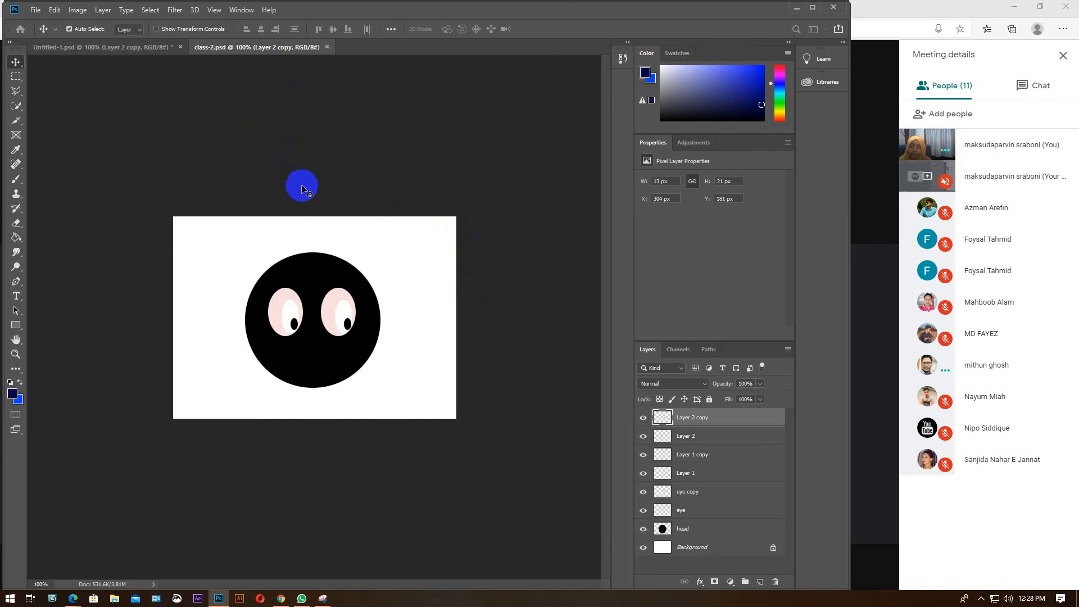
key("ctrl+n")
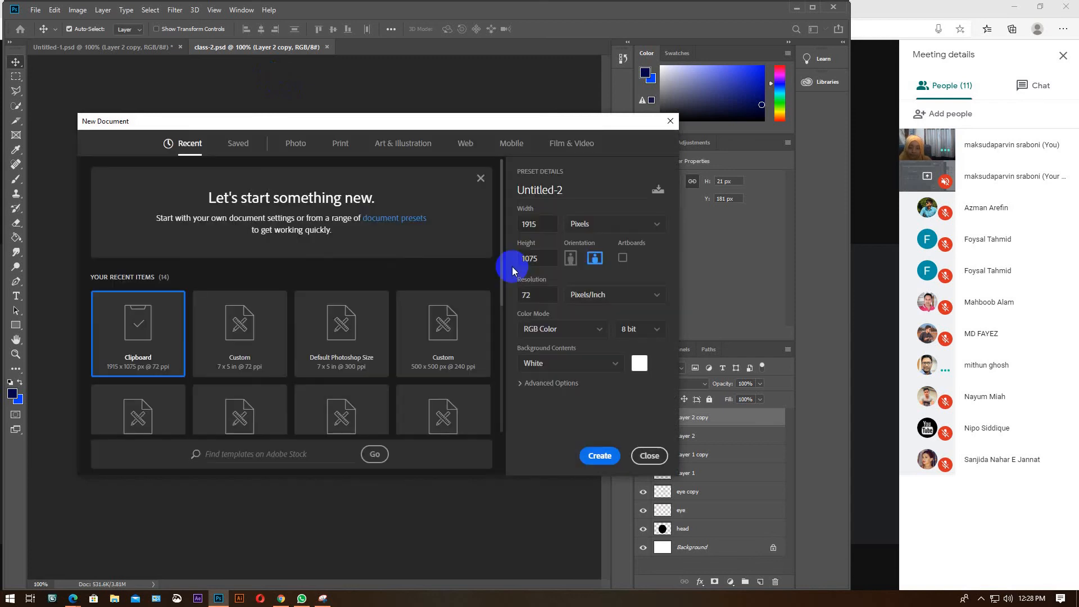
left_click(647, 225)
left_click(617, 264)
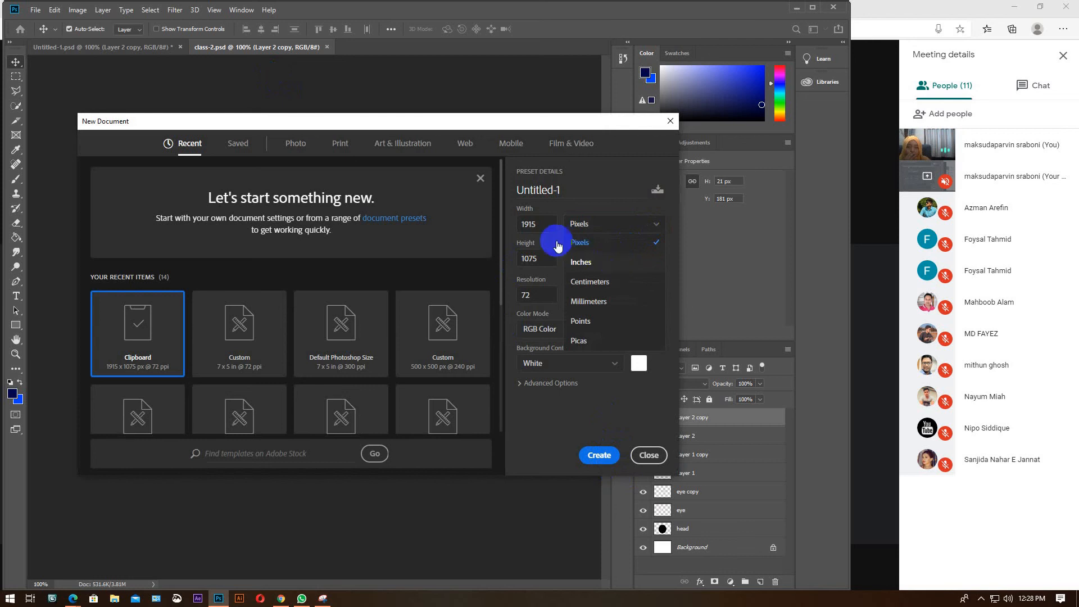
left_click_drag(548, 222, 514, 261)
type("7")
type("5")
left_click_drag(550, 295, 516, 304)
type("30")
key("Escape")
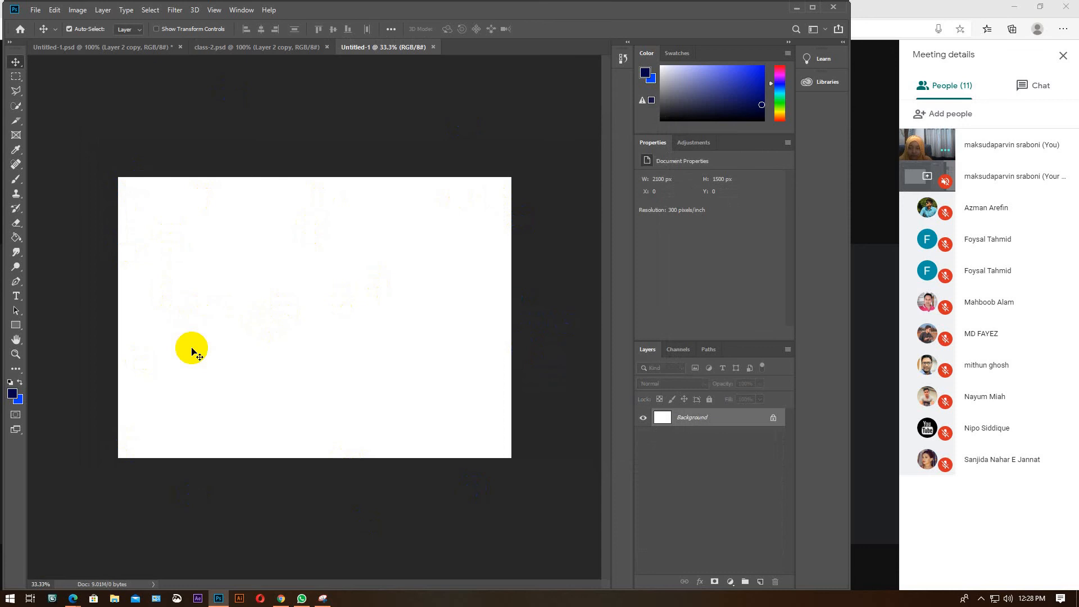
Select the whole blank canvas with the Rectangular Marquee tool
right_click(18, 78)
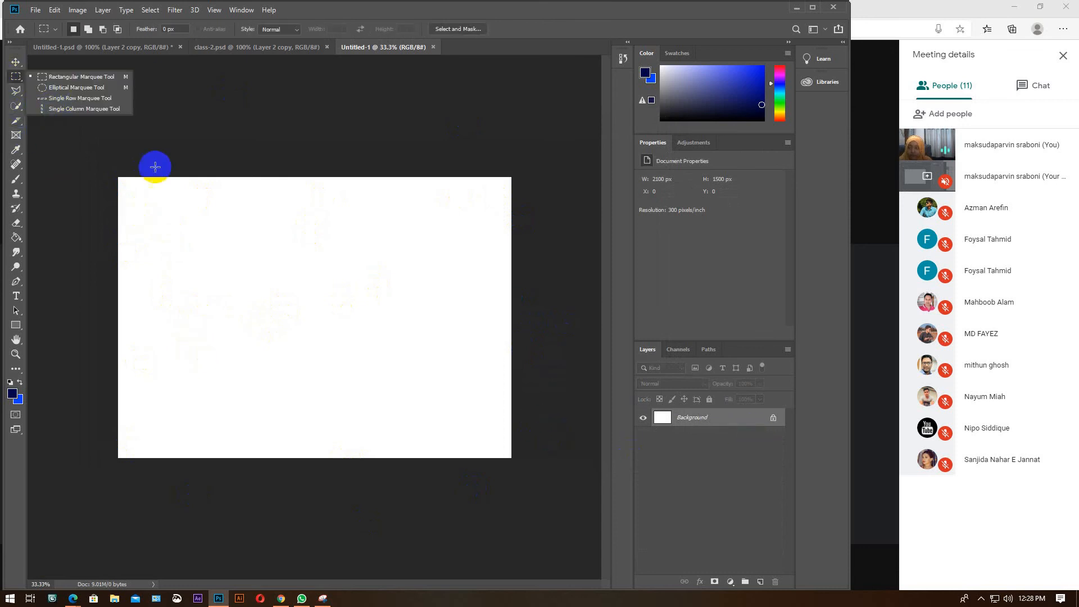
left_click_drag(117, 174, 512, 459)
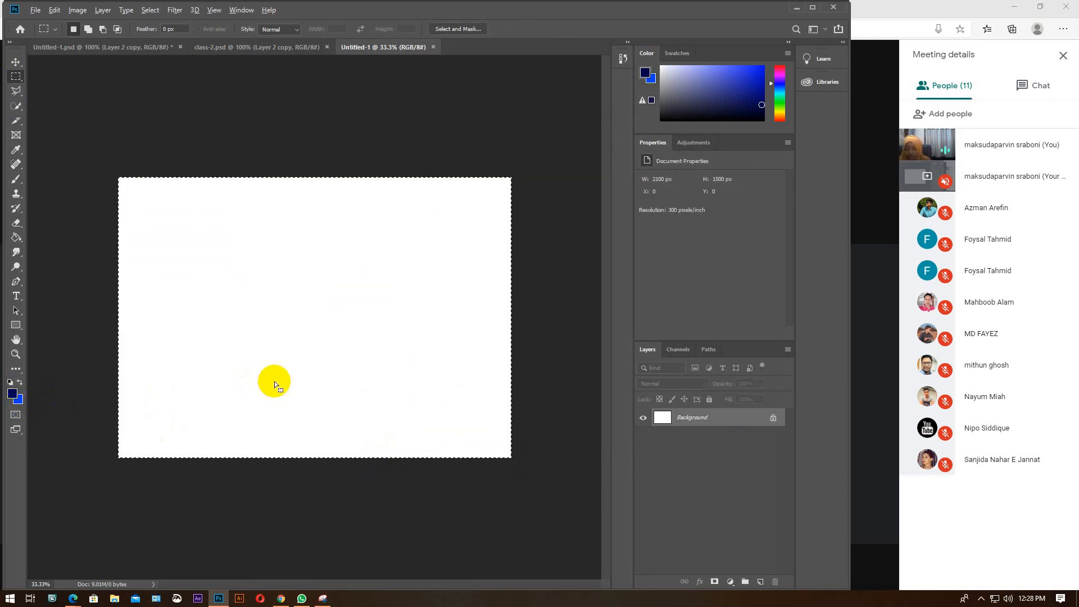
Try filling the Background layer with the dark blue foreground and blue background colors, and undo the fills
key("alt+BackSpace")
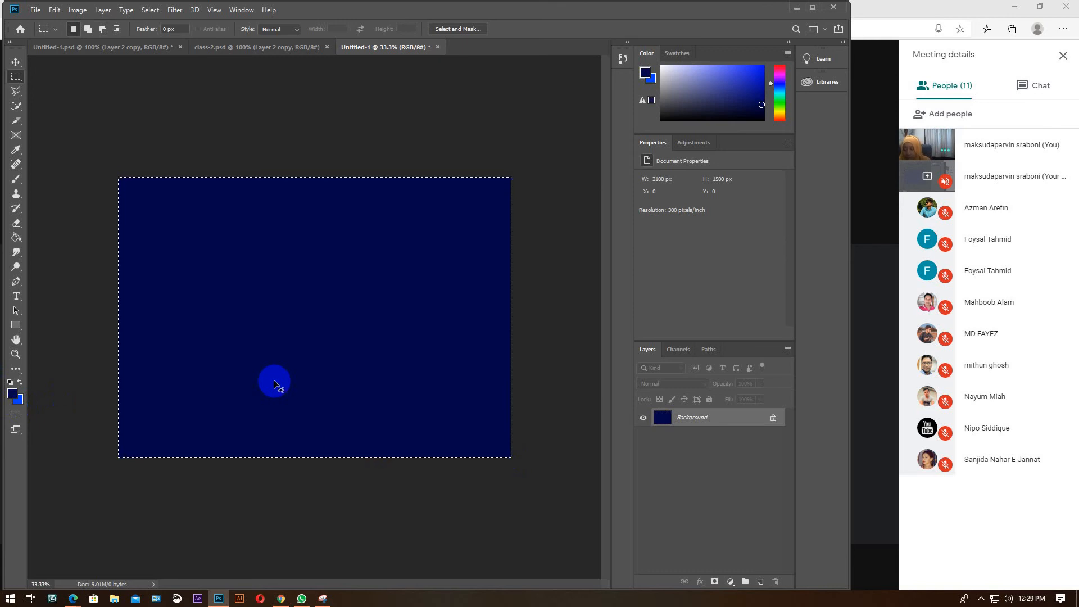
key("ctrl+BackSpace")
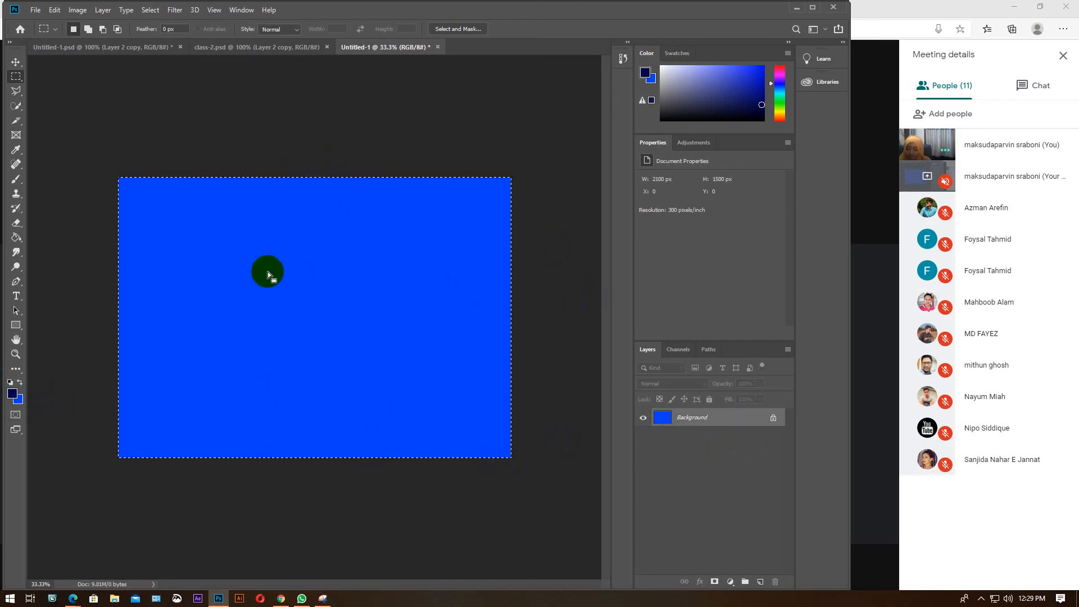
key("alt+BackSpace")
left_click_drag(719, 417, 710, 419)
key("ctrl+z")
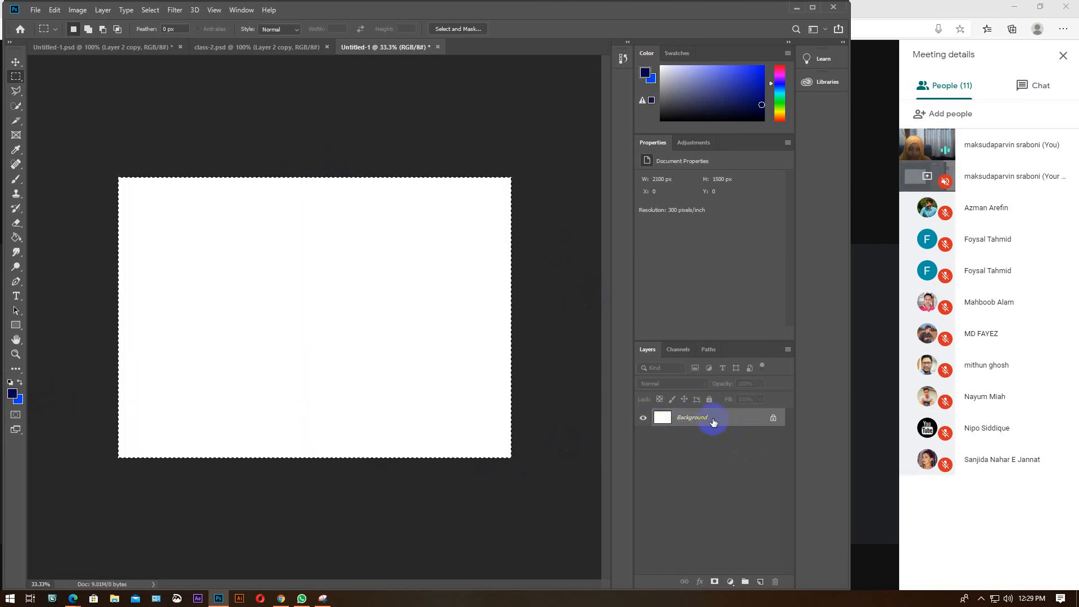
Add a new layer, reset the colors to default black and white, and fill the selection with black
left_click(764, 583)
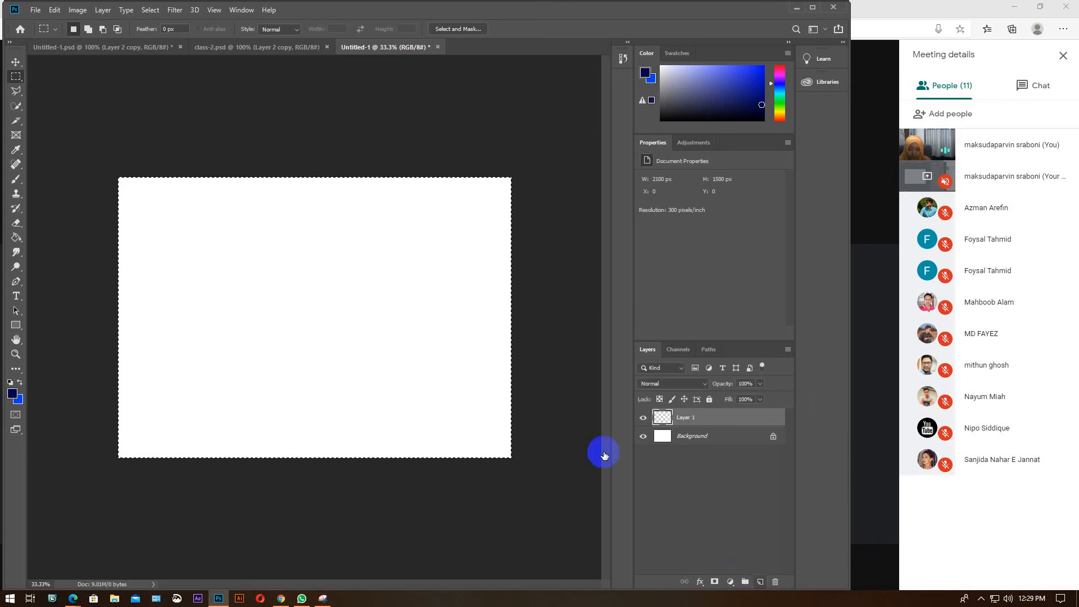
left_click(10, 383)
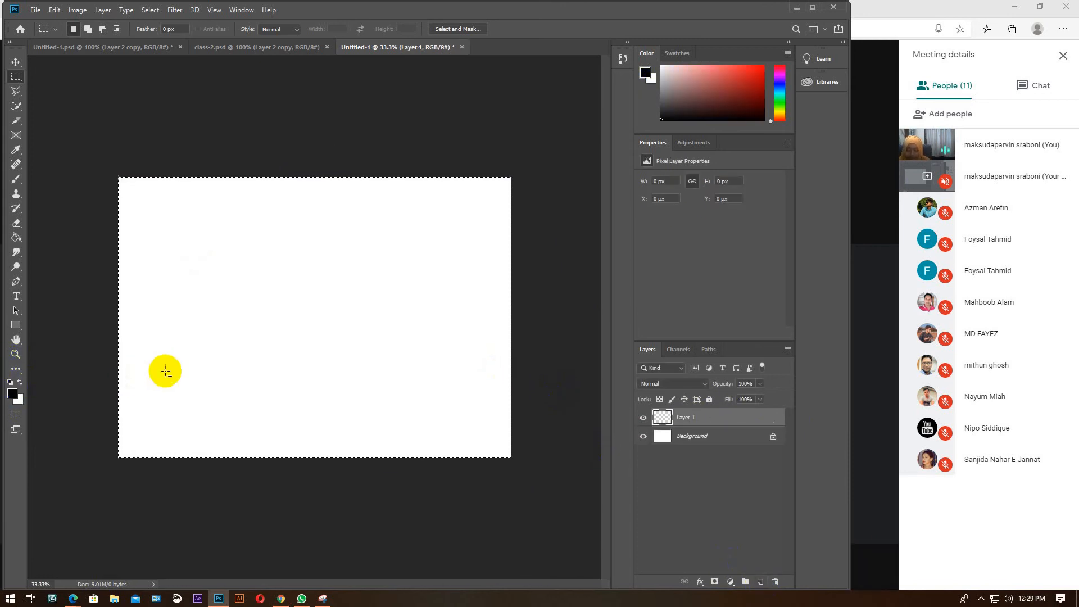
key("alt+BackSpace")
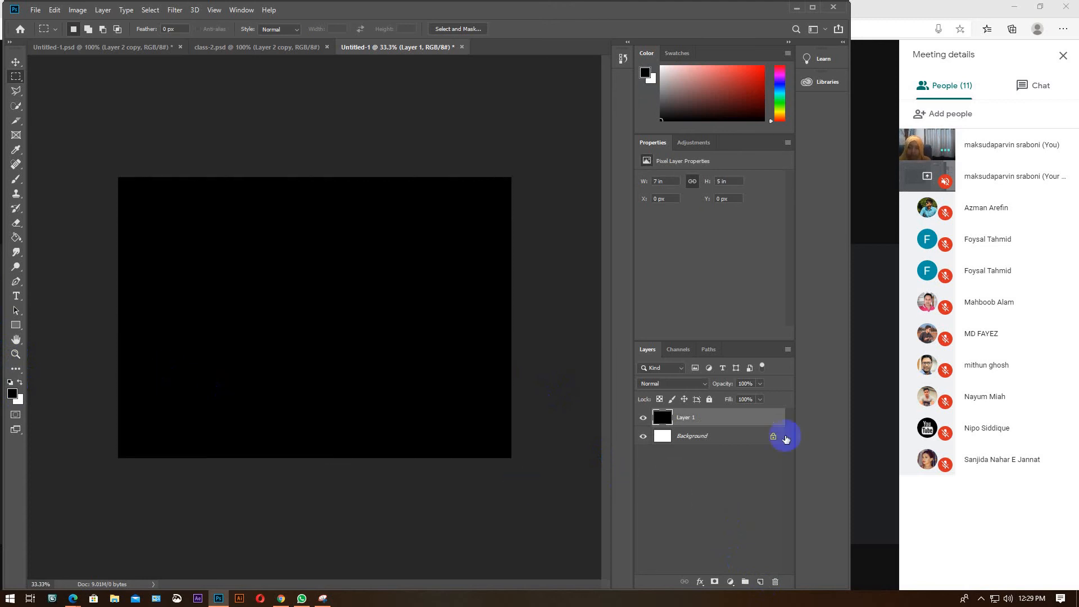
Lock all properties of the black Layer 1 and try to move it on the canvas
left_click(710, 399)
left_click(16, 63)
left_click_drag(337, 289, 290, 374)
left_click_drag(406, 285, 360, 380)
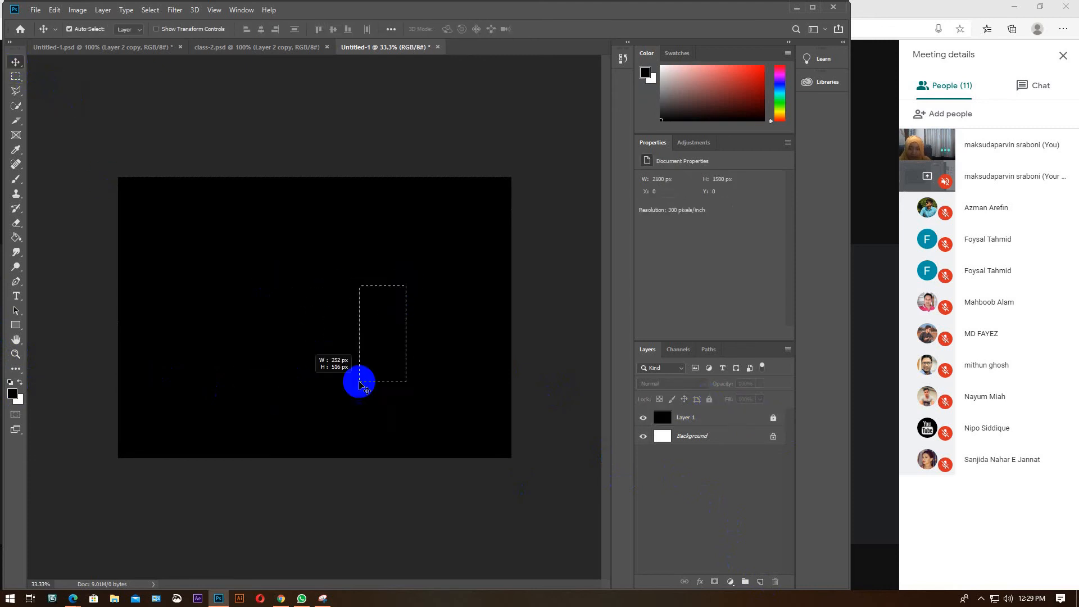
Unlock Layer 1, try moving the black fill down the canvas, undo the move, and lock the layer again
left_click(772, 419)
left_click_drag(357, 323, 327, 408)
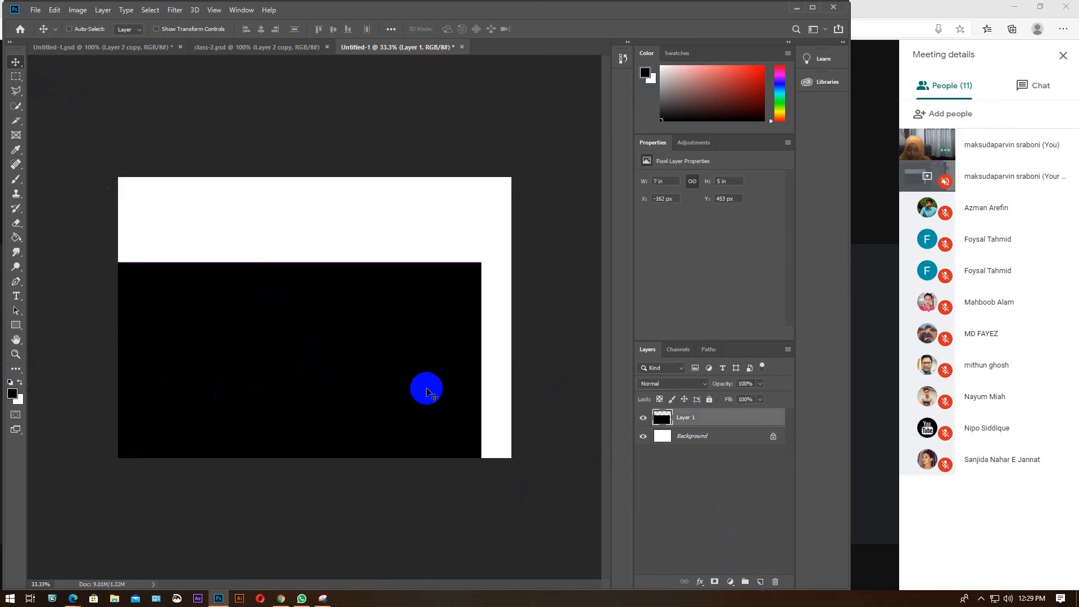
key("ctrl+z")
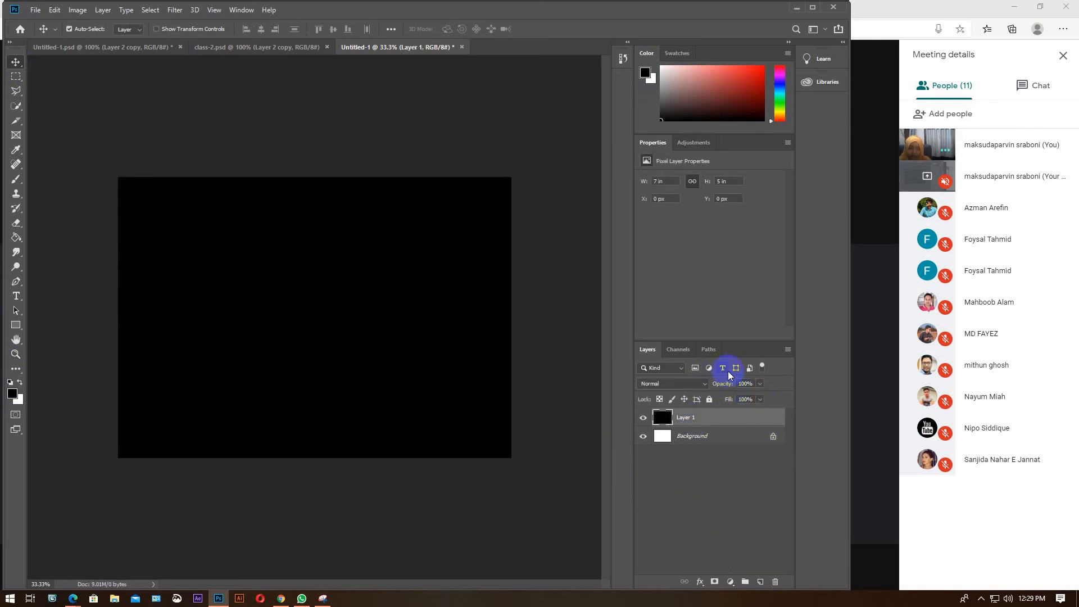
left_click(709, 399)
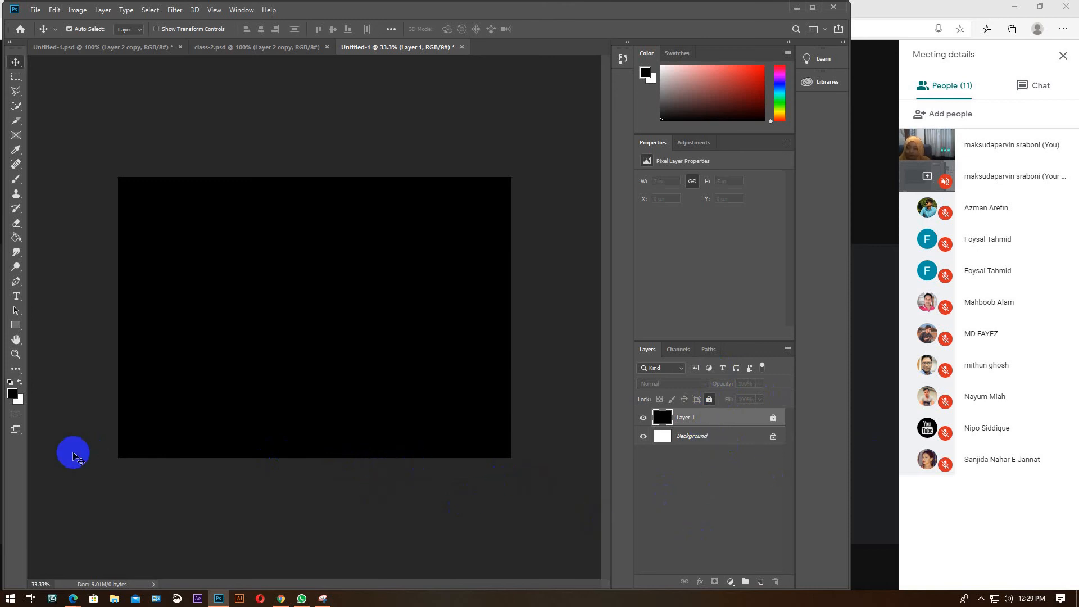
Draw a circular selection left of the canvas center with the Elliptical Marquee tool
left_click(15, 77)
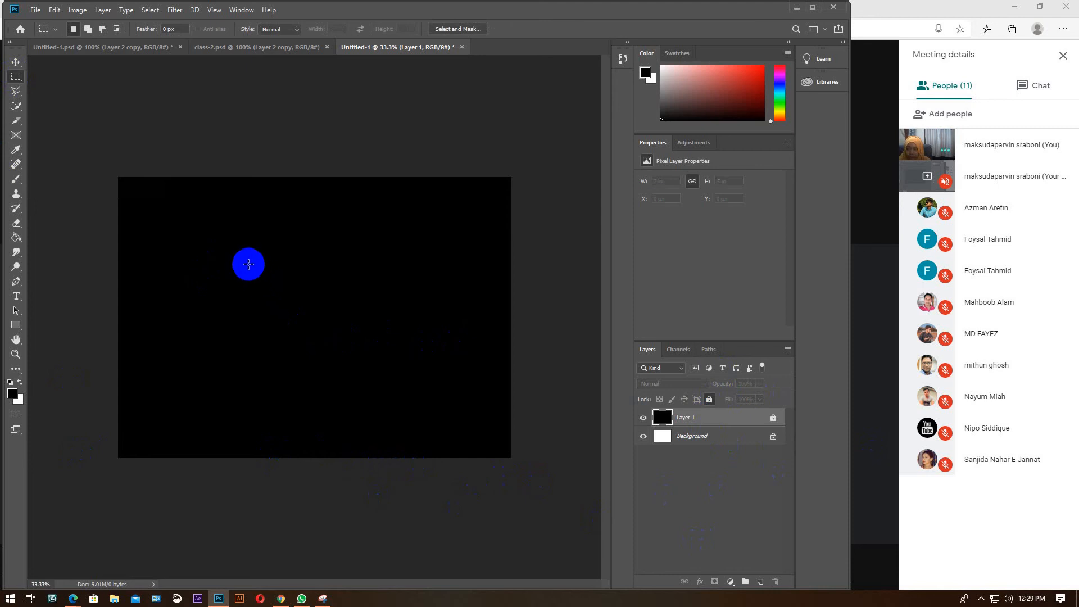
right_click(15, 79)
left_click(60, 89)
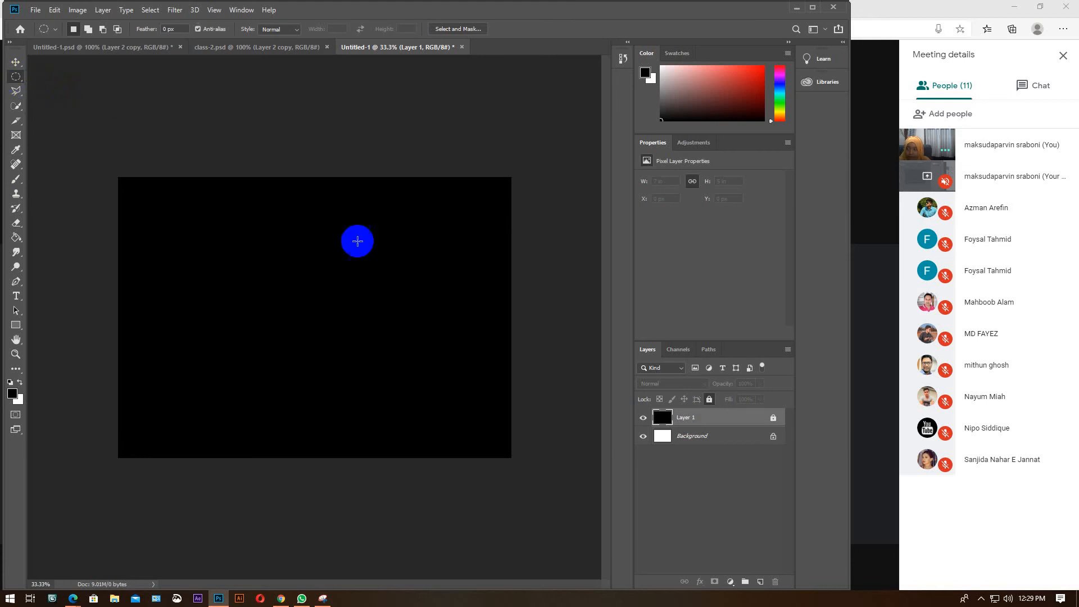
left_click_drag(256, 271, 310, 394)
key("space")
key("space")
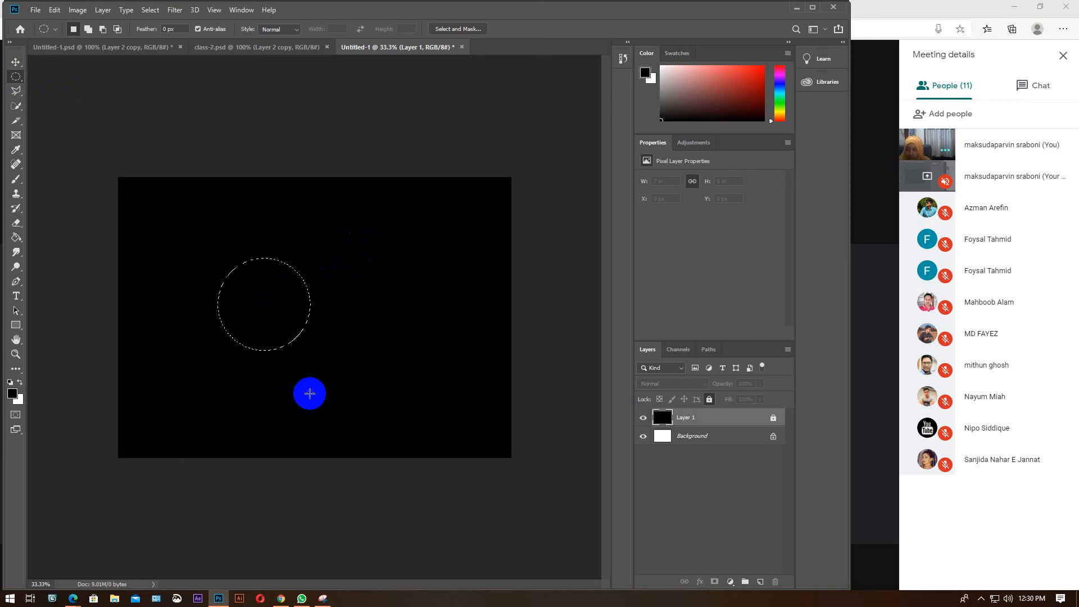
Add an overlapping circle about 564 px wide to the selection, and a larger circle enclosing both
left_click(89, 31)
left_click_drag(349, 292, 287, 372)
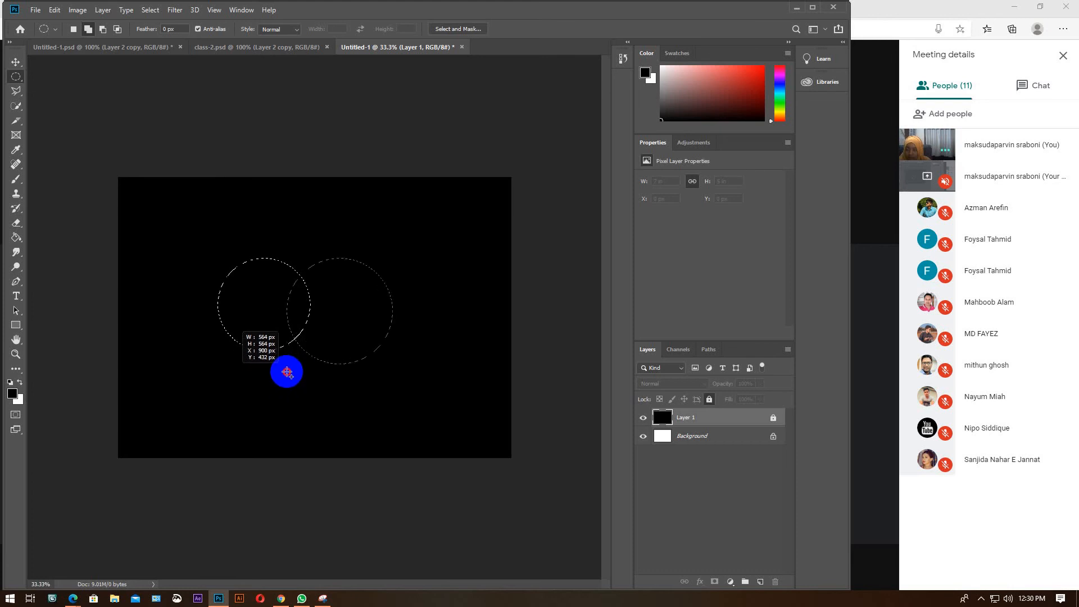
left_click_drag(287, 372, 288, 372)
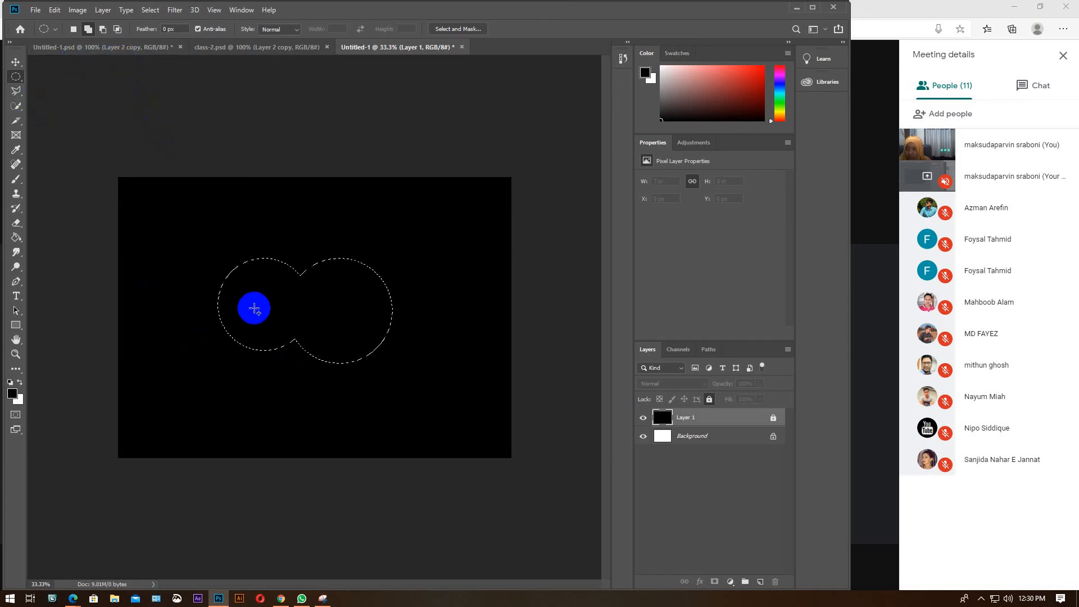
left_click_drag(236, 304, 514, 388)
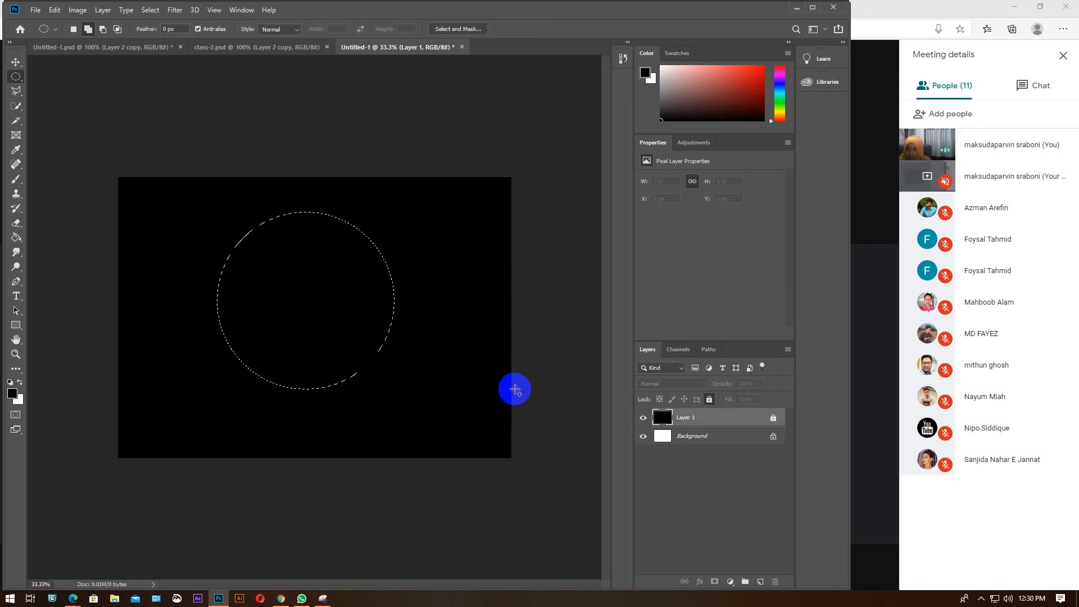
left_click_drag(255, 212, 331, 316)
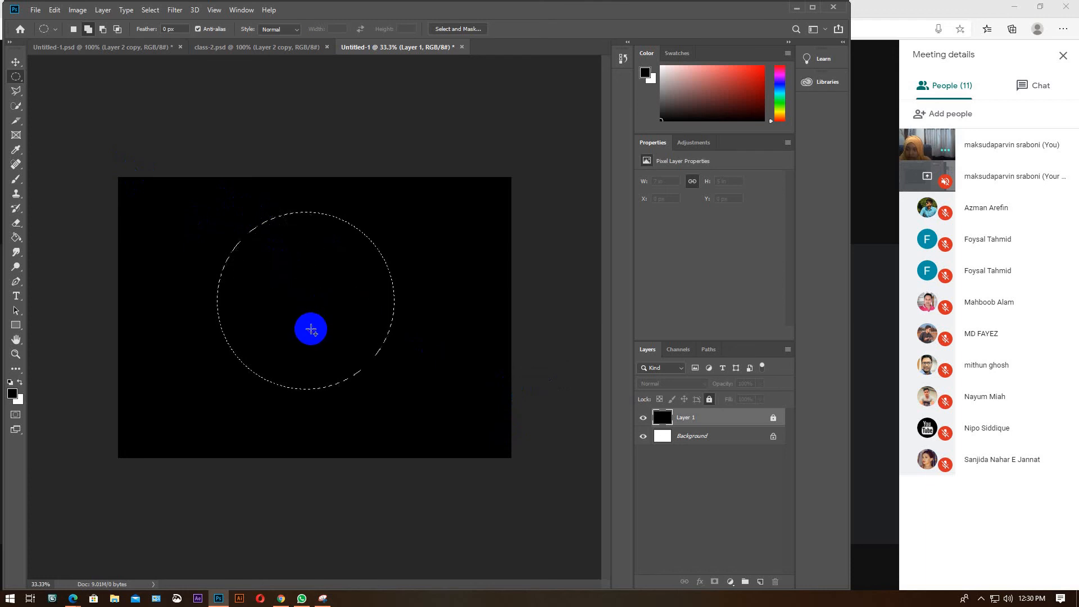
Subtract overlapping circles, one about 387 px wide, from the upper part of the large circular selection, and deselect
left_click(104, 30)
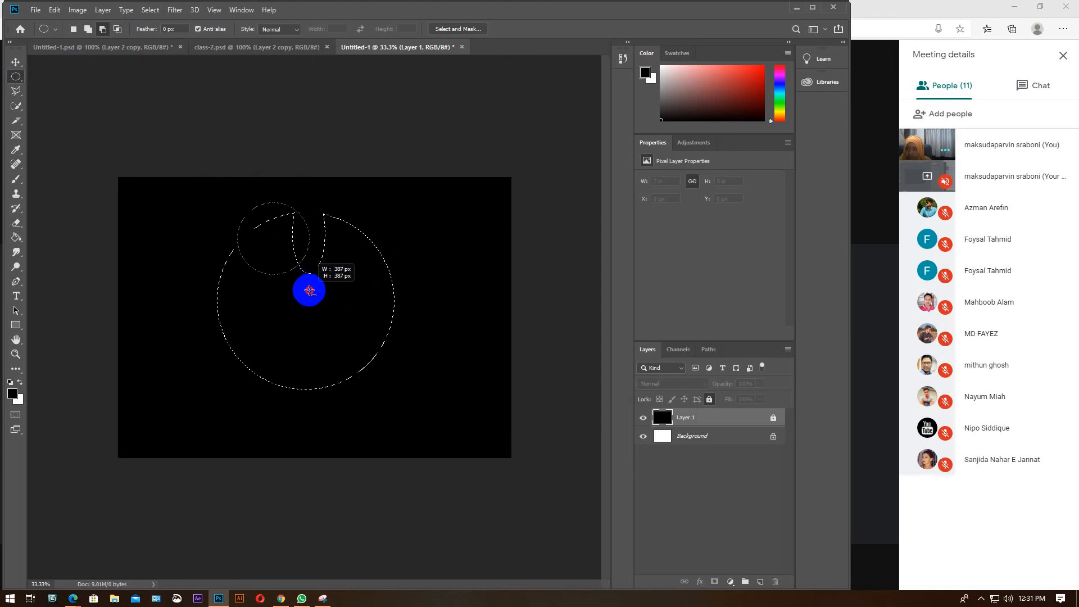
left_click_drag(312, 297, 307, 310)
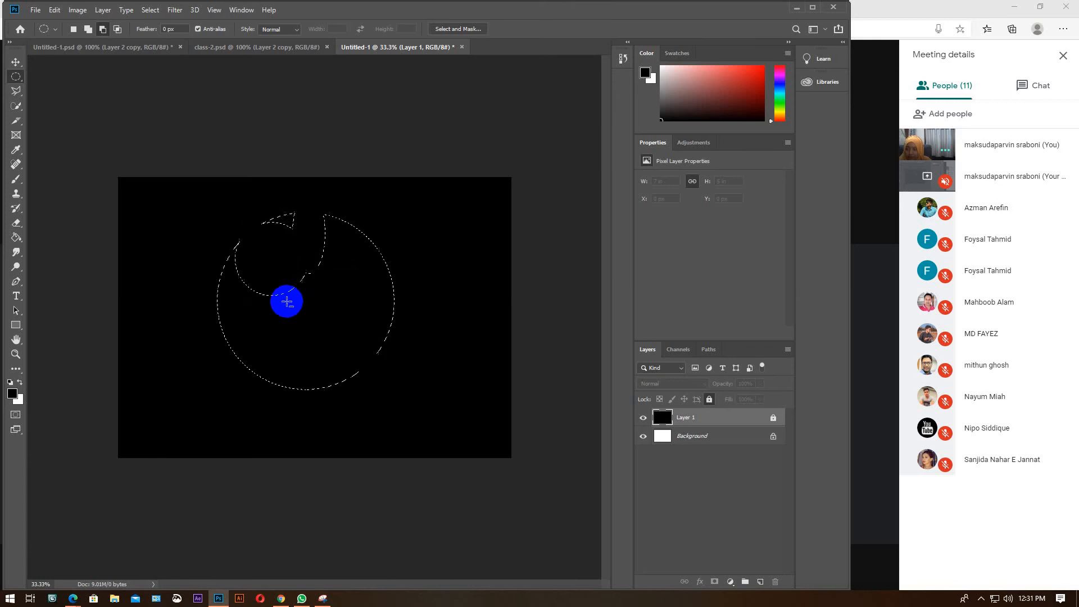
left_click(16, 63)
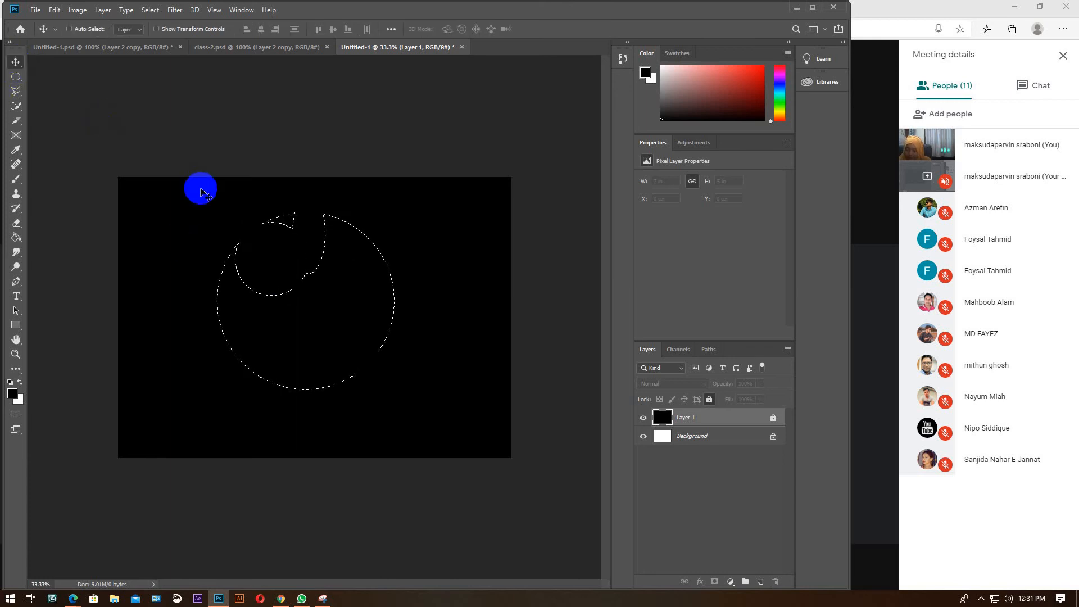
key("ctrl+d")
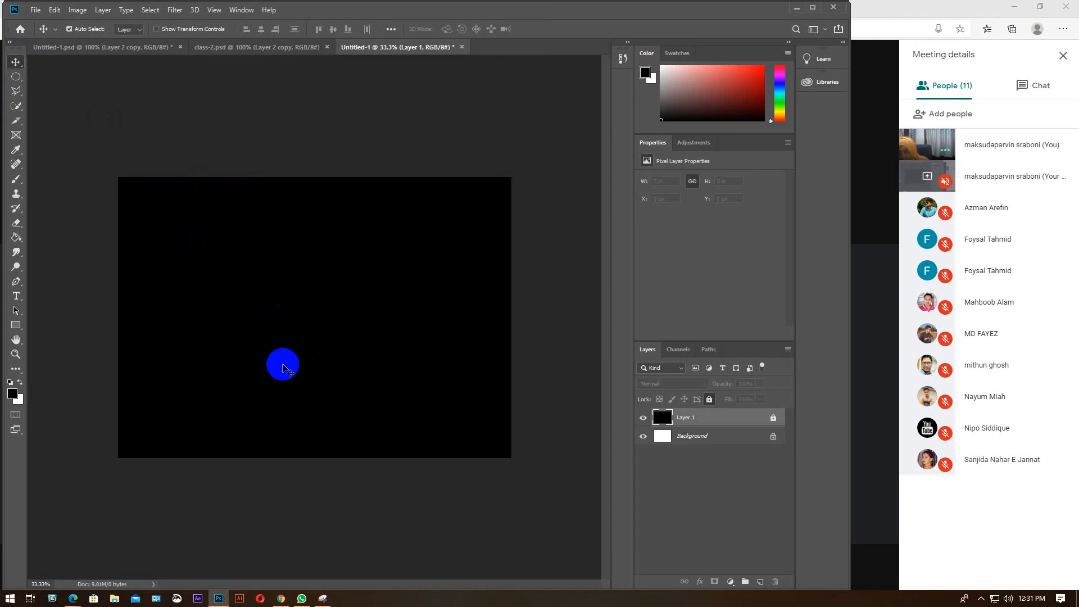
Draw a circular selection about 1.98 in wide near the canvas center and add a new layer above Layer 1
left_click(16, 77)
left_click_drag(231, 240, 376, 357)
left_click(15, 62)
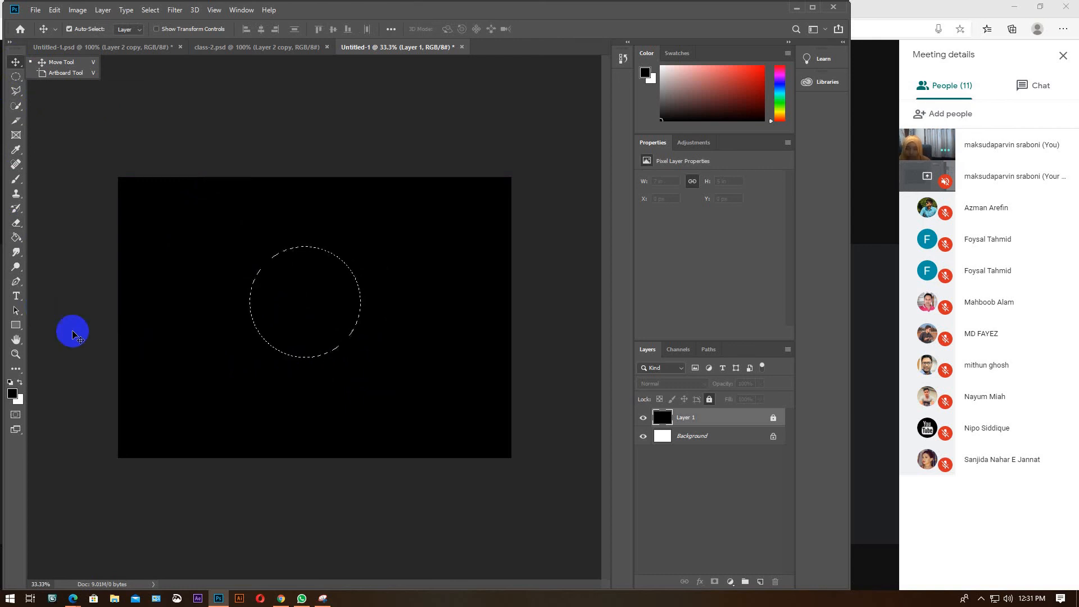
left_click(760, 583)
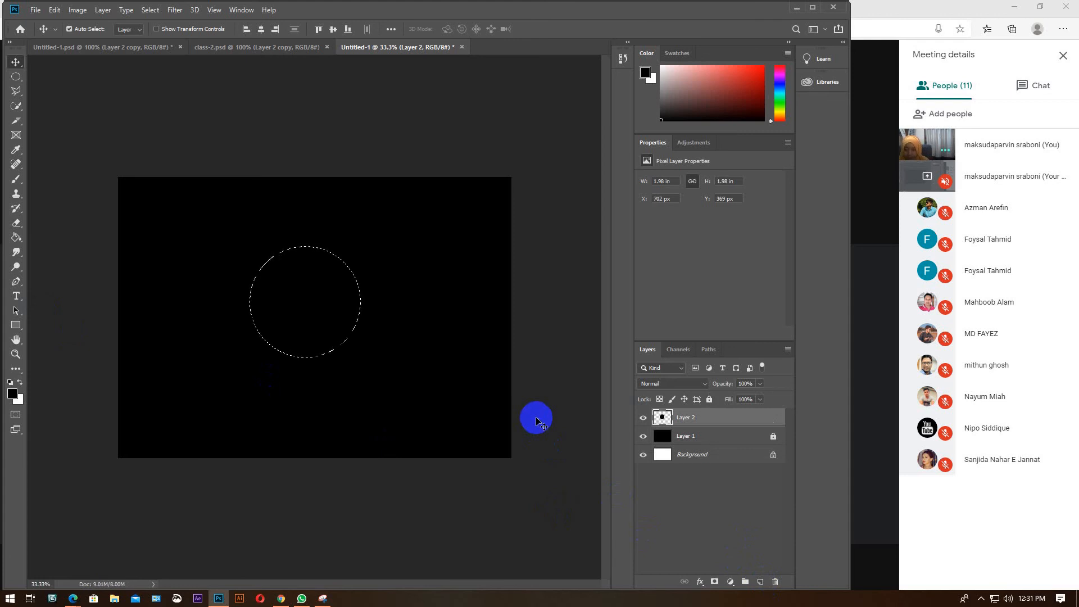
Fill the circular selection on Layer 2 with white, try deselecting and moving the circle, and step back to the filled, selected state
key("ctrl+BackSpace")
key("ctrl+d")
left_click_drag(302, 306, 311, 306)
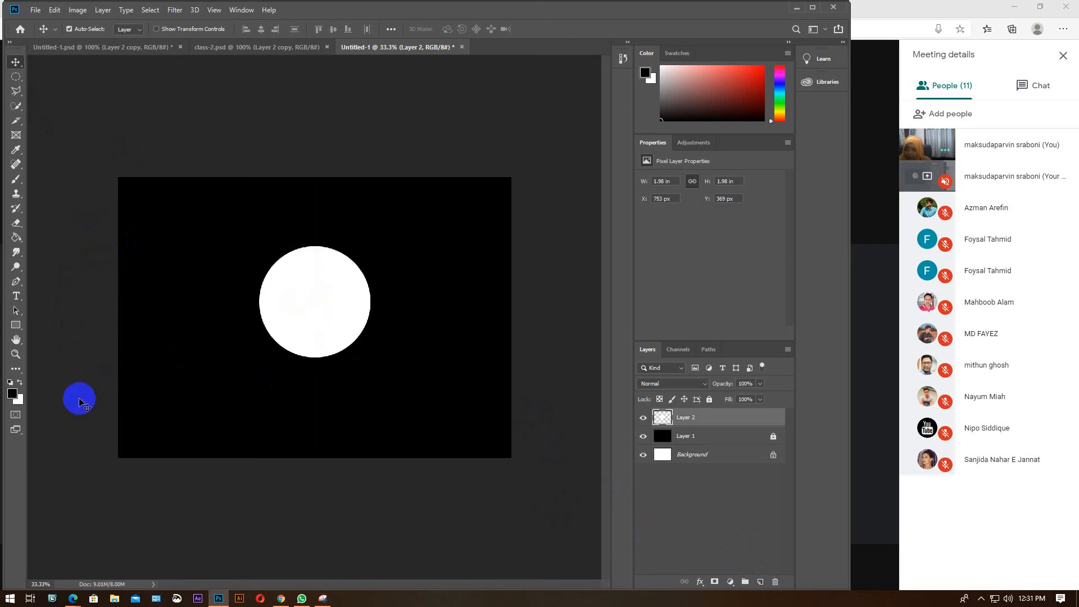
key("ctrl+z")
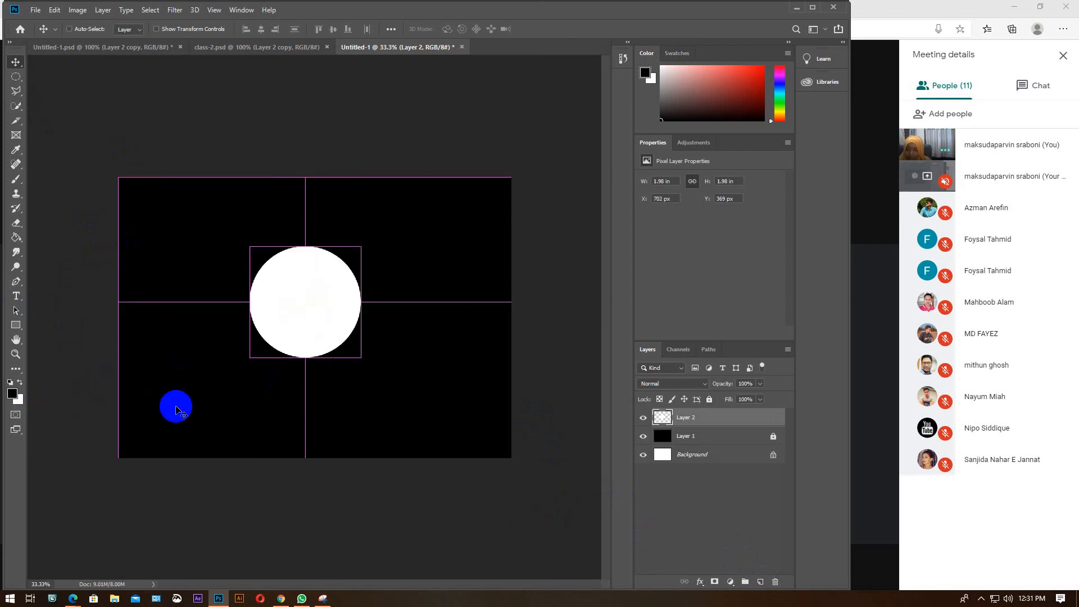
key("ctrl+z")
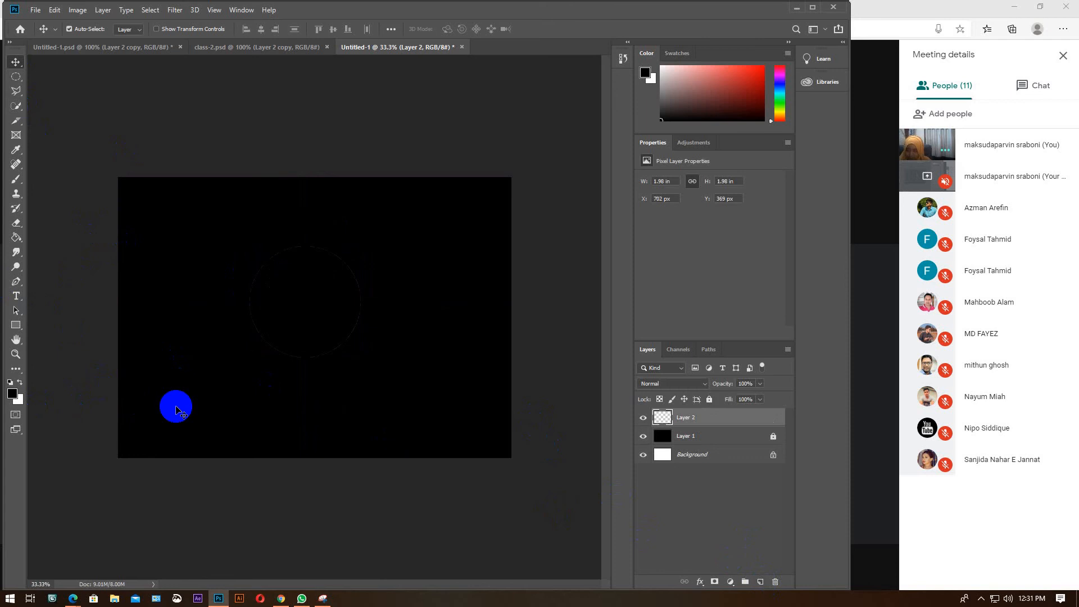
key("ctrl+shift+z")
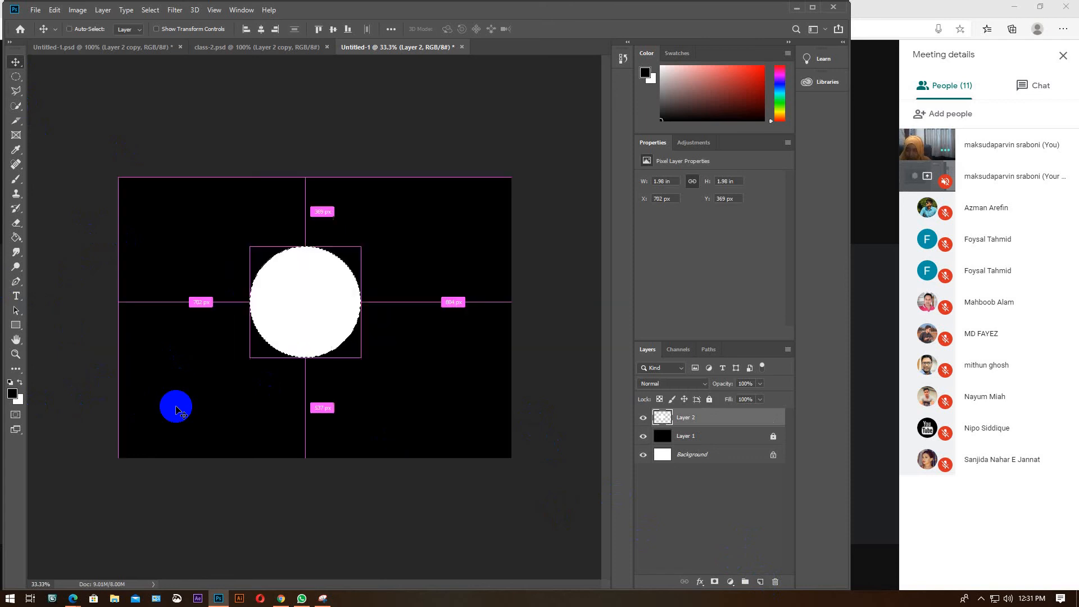
Set the foreground color to cyan, hex 00ffde
left_click(12, 393)
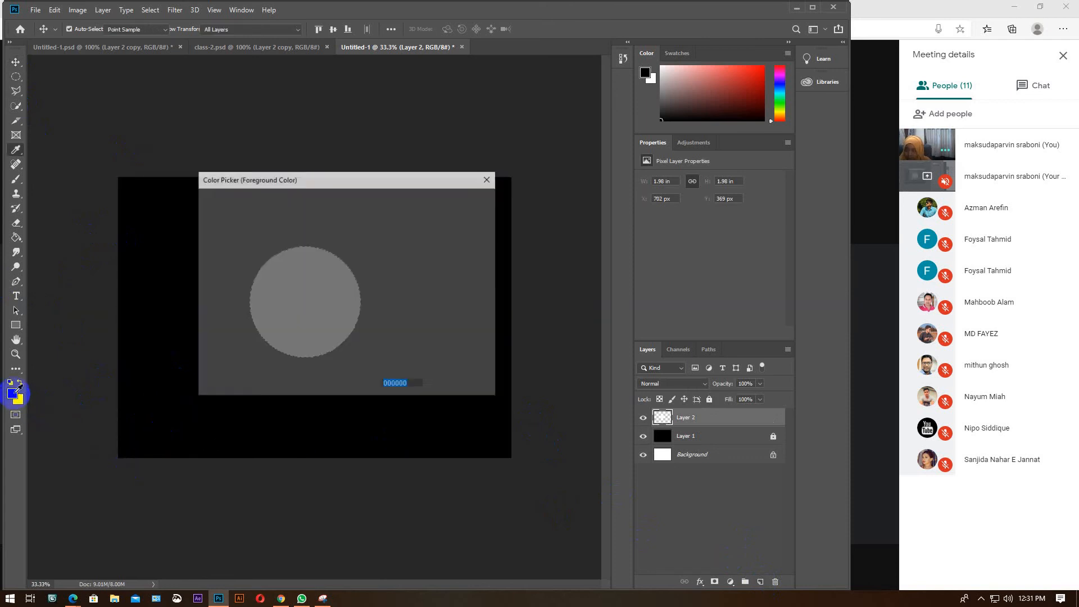
left_click(280, 211)
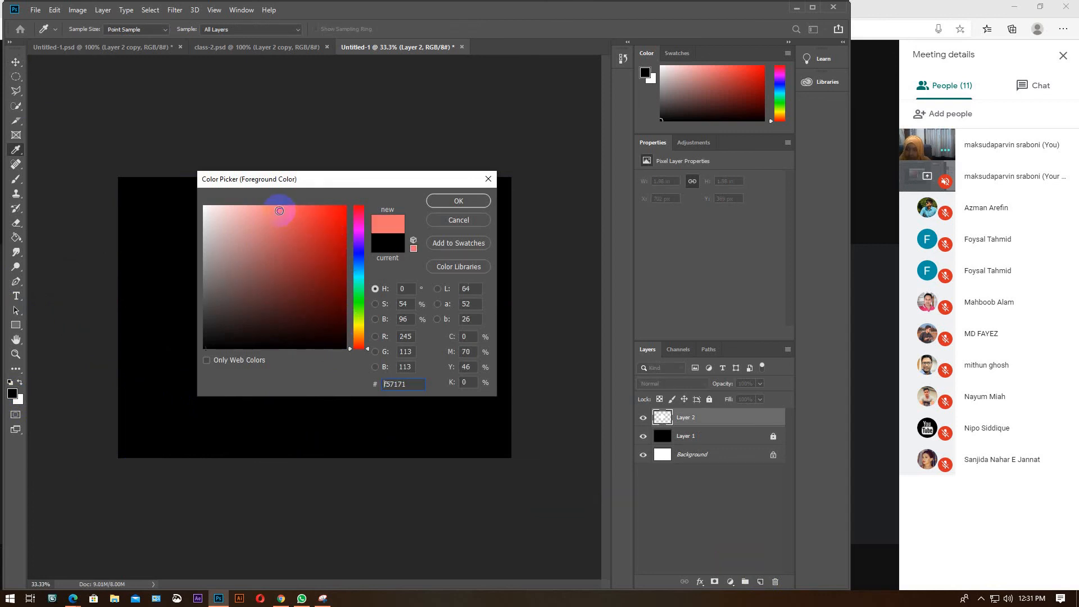
left_click_drag(318, 217, 373, 181)
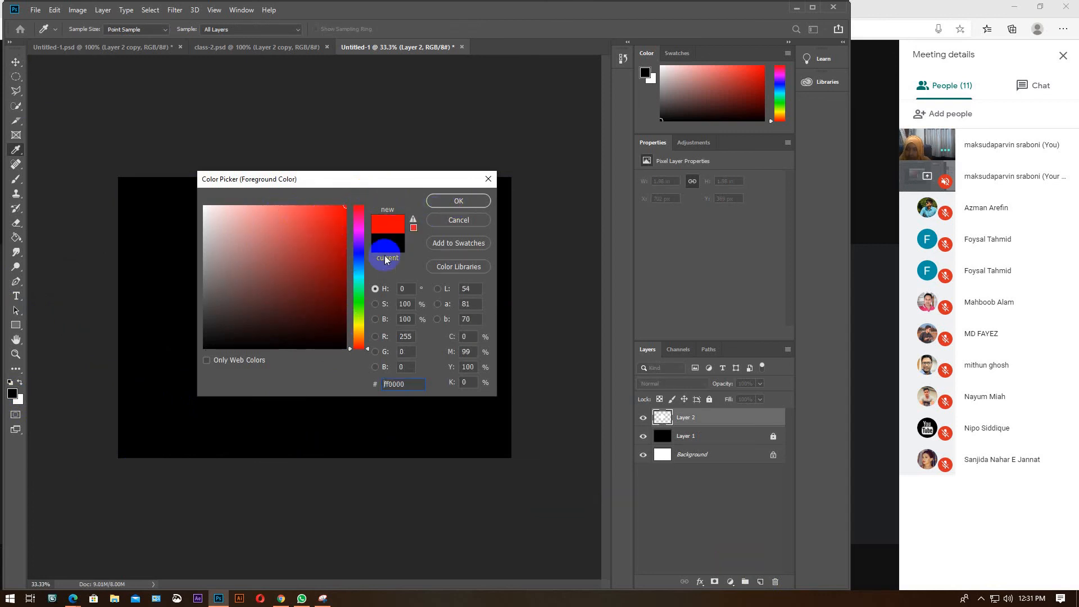
left_click(362, 280)
left_click(458, 201)
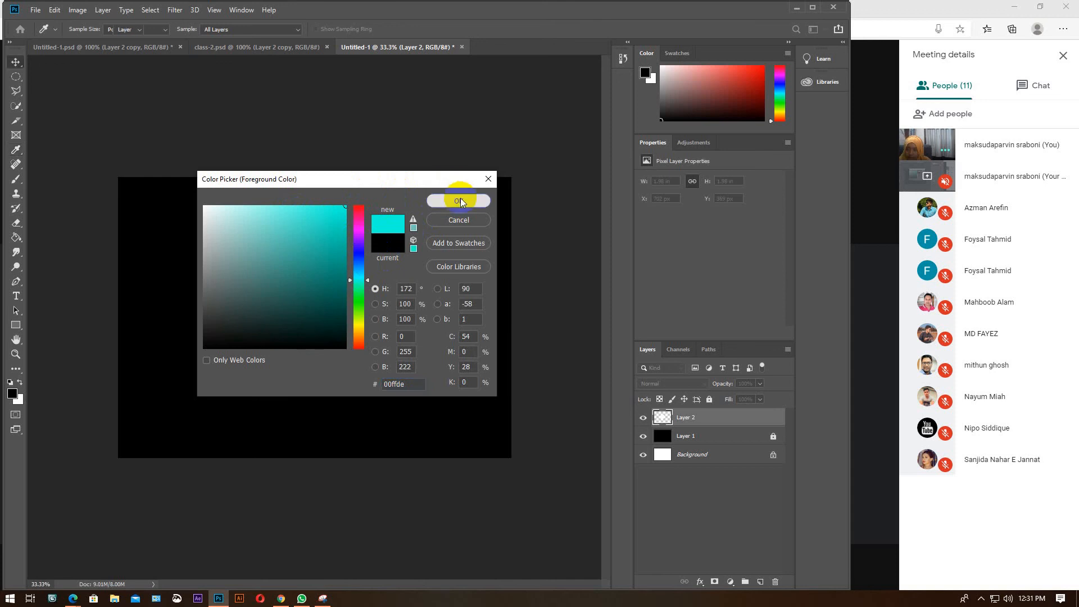
Fill the circular selection on Layer 2 with the foreground color, deselect, and move the circle to the horizontal center of the canvas
key("v")
key("ctrl")
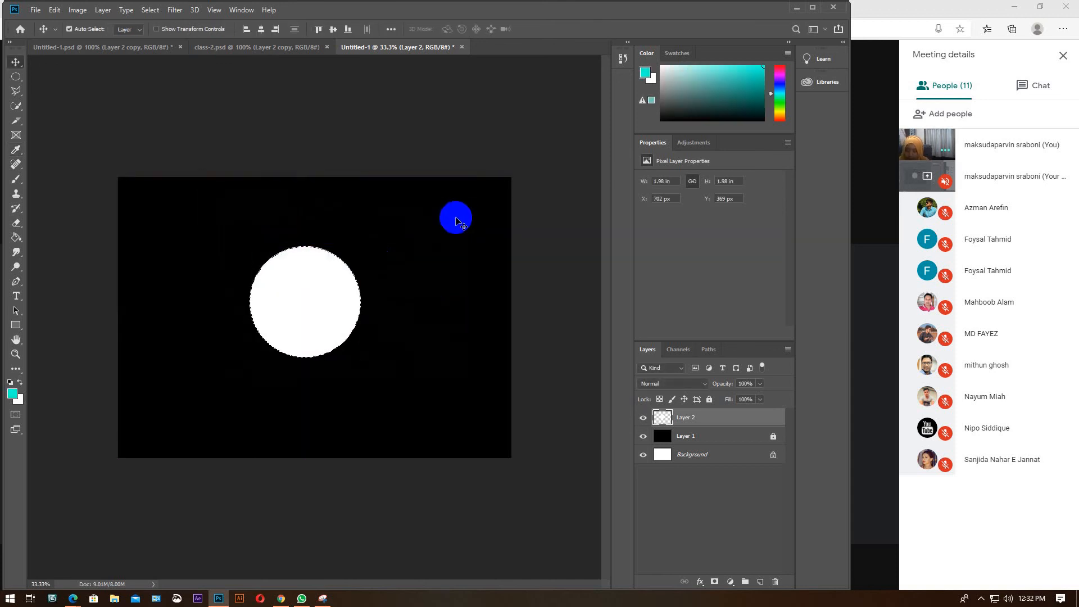
key("alt+BackSpace")
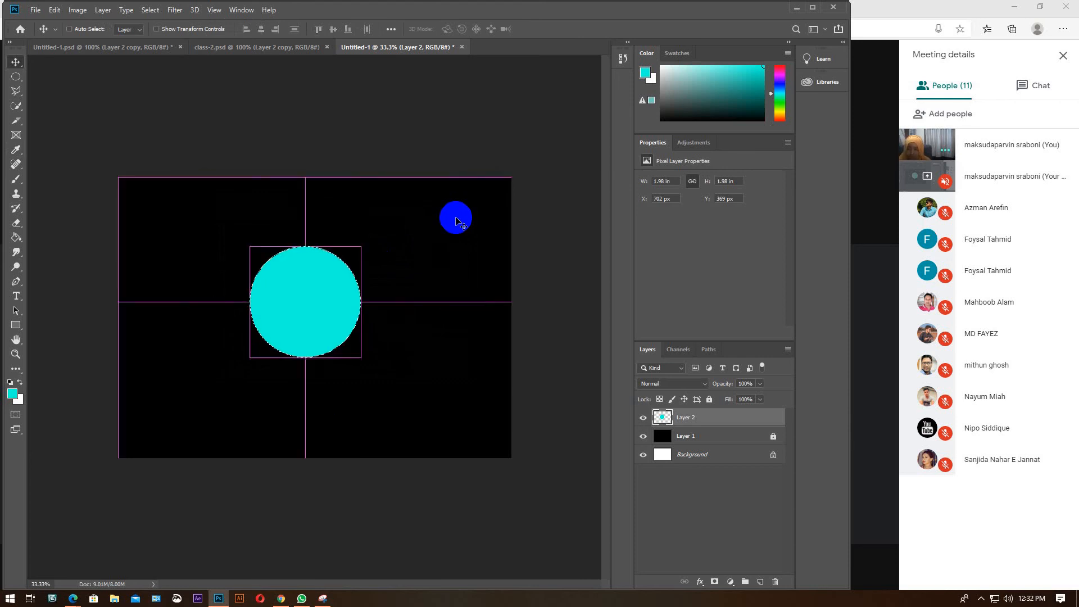
key("ctrl+d")
left_click_drag(306, 331, 323, 312)
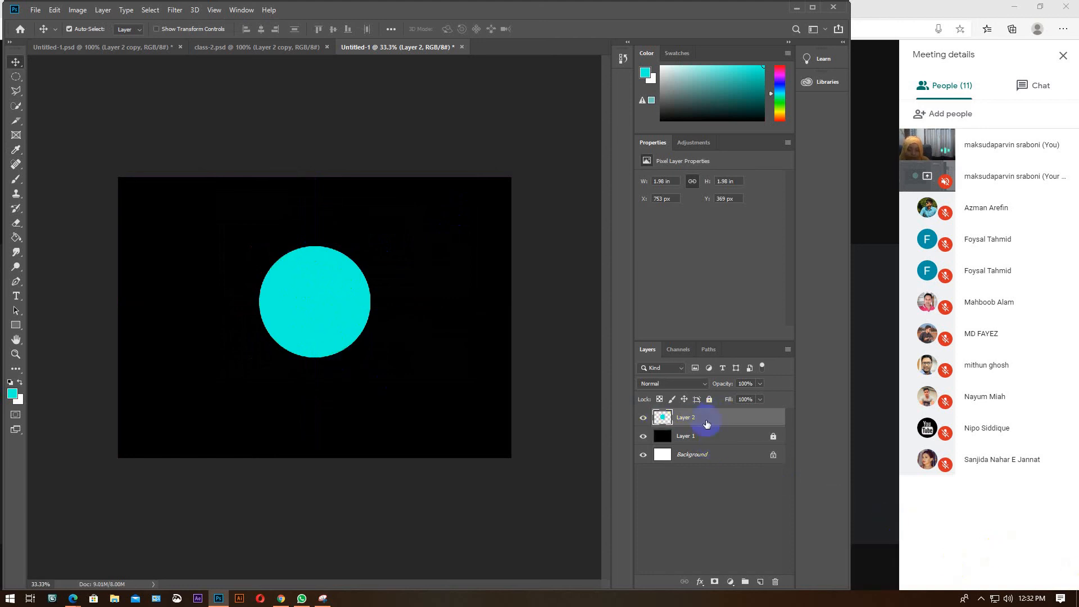
Open the Blending Options of Layer 2 in two different ways, closing the Layer Style dialog each time
right_click(727, 420)
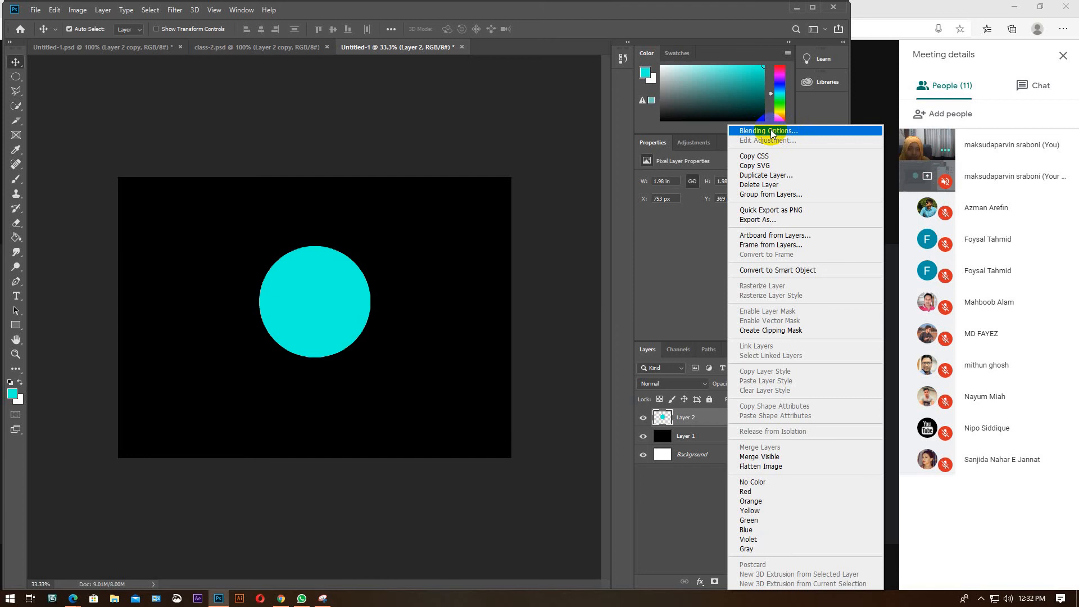
left_click(772, 131)
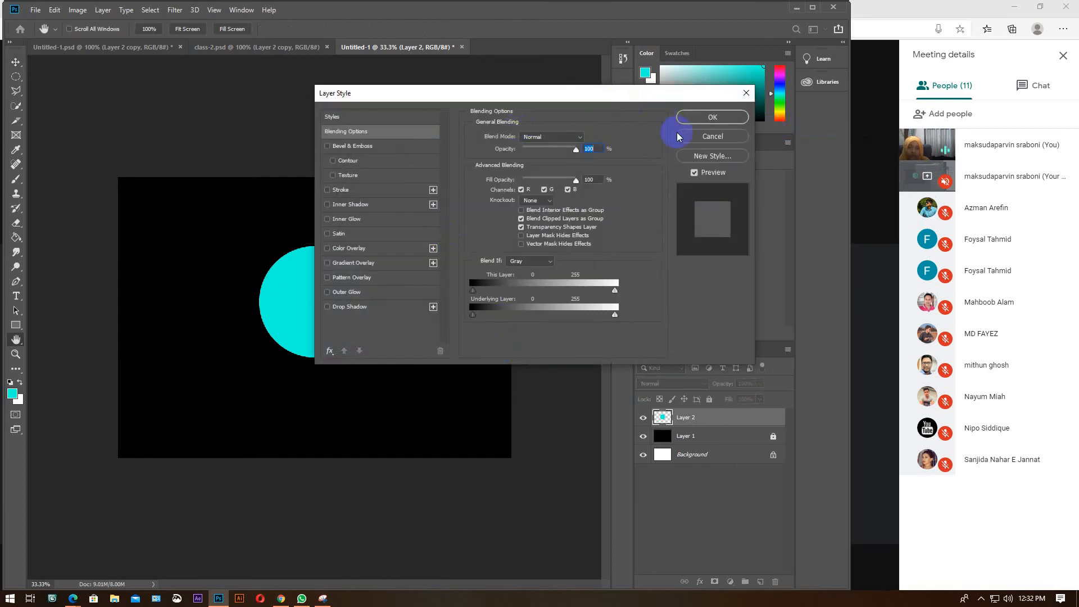
left_click(746, 94)
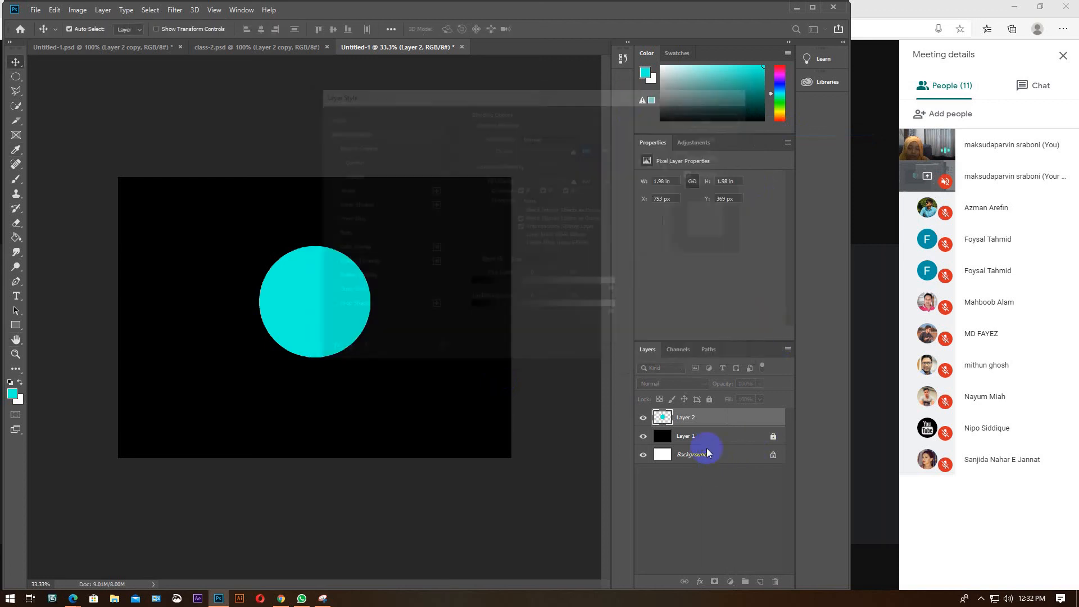
double_click(719, 422)
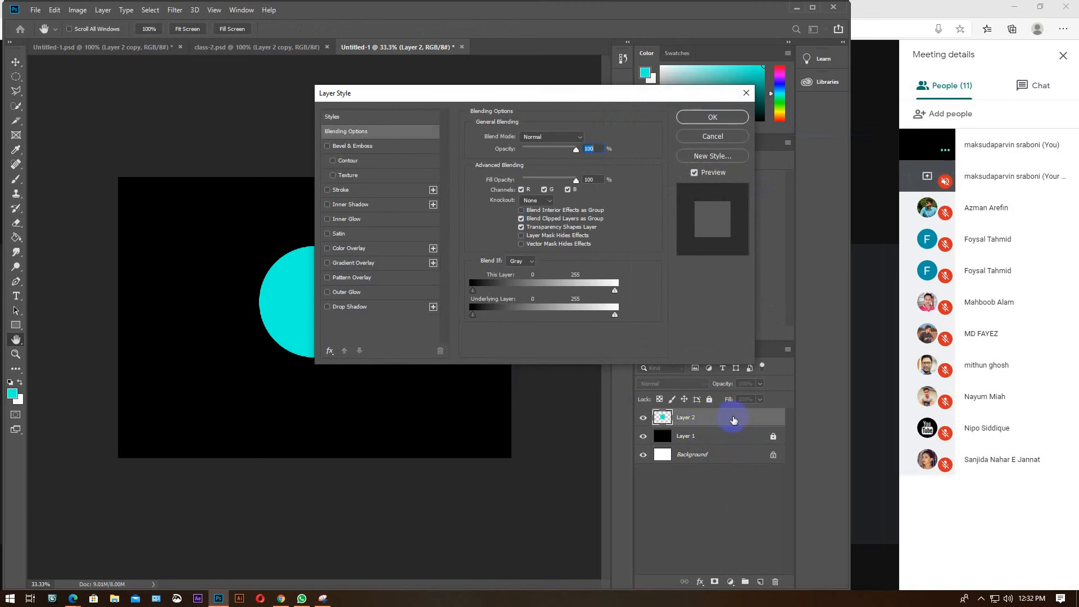
left_click(746, 93)
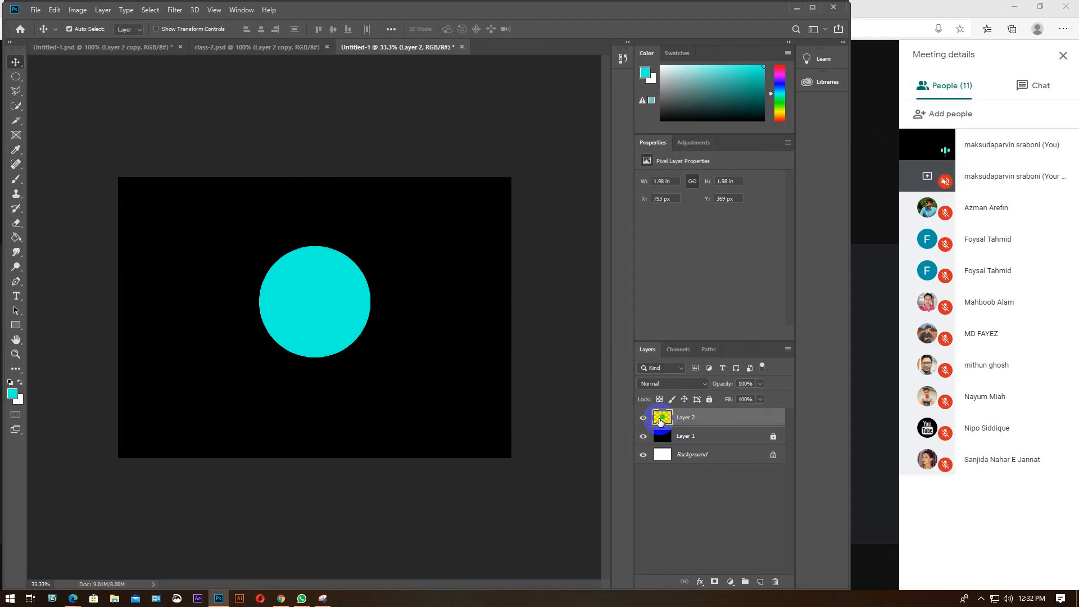
Reopen Layer 2's Layer Style dialog, move it clear of the circle, and capture the screen with the Snipping Tool
double_click(737, 418)
left_click_drag(509, 94, 652, 83)
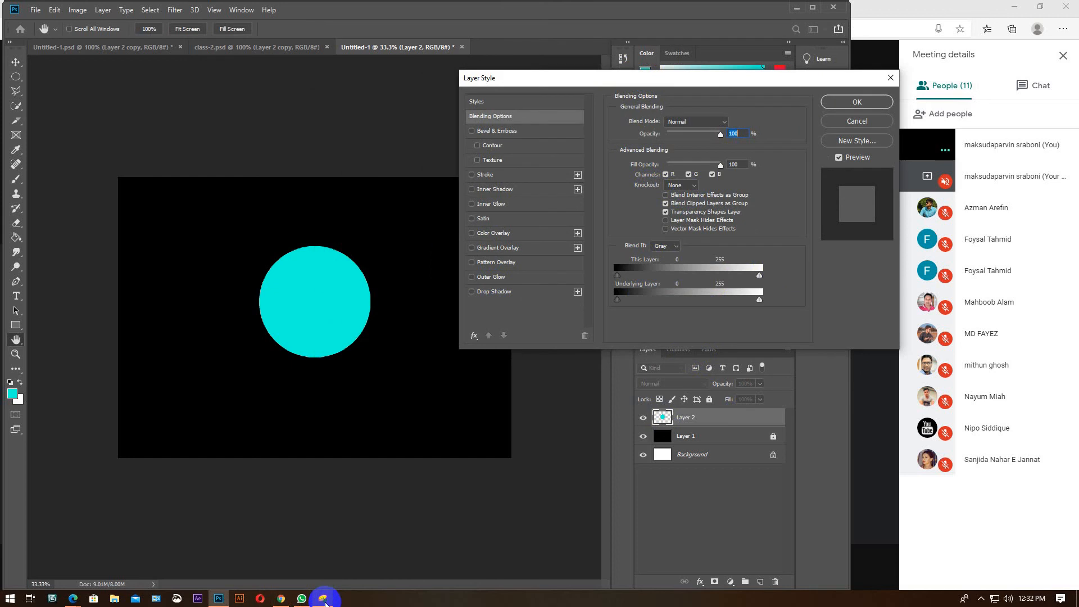
left_click(981, 601)
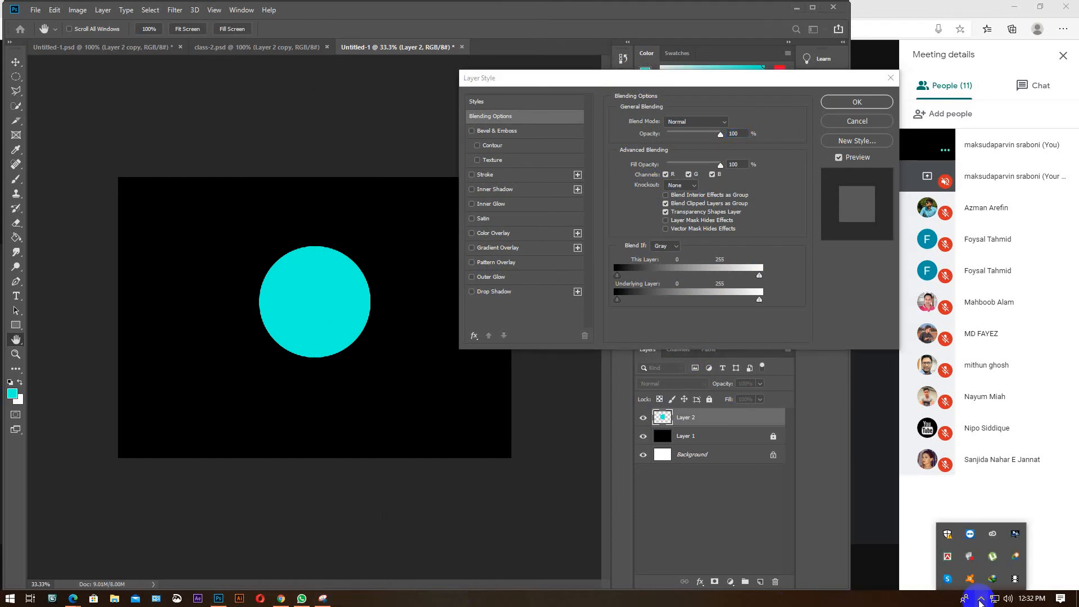
left_click(323, 598)
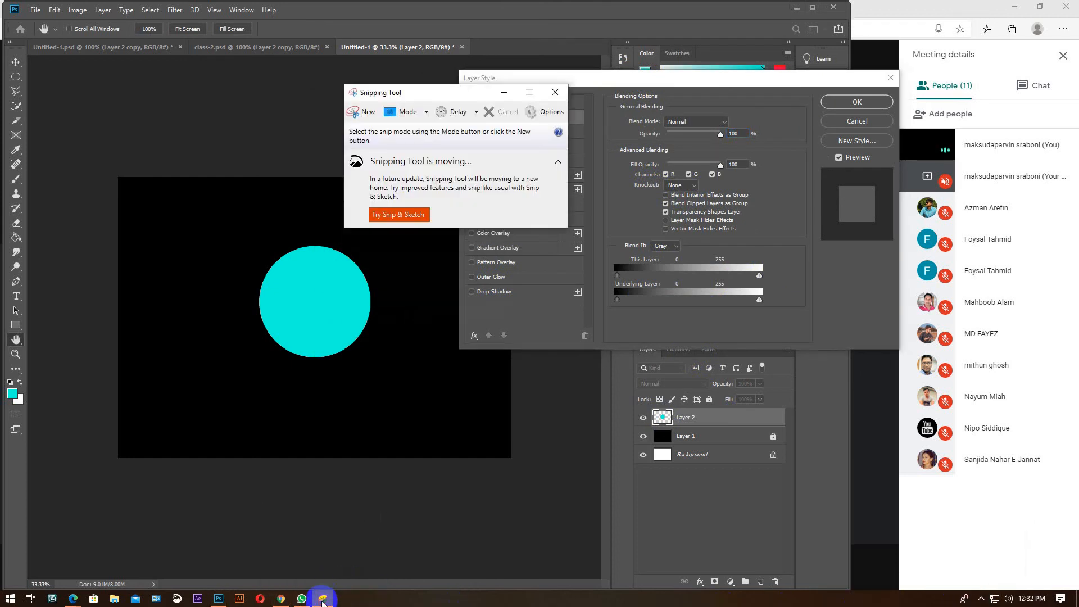
left_click(359, 111)
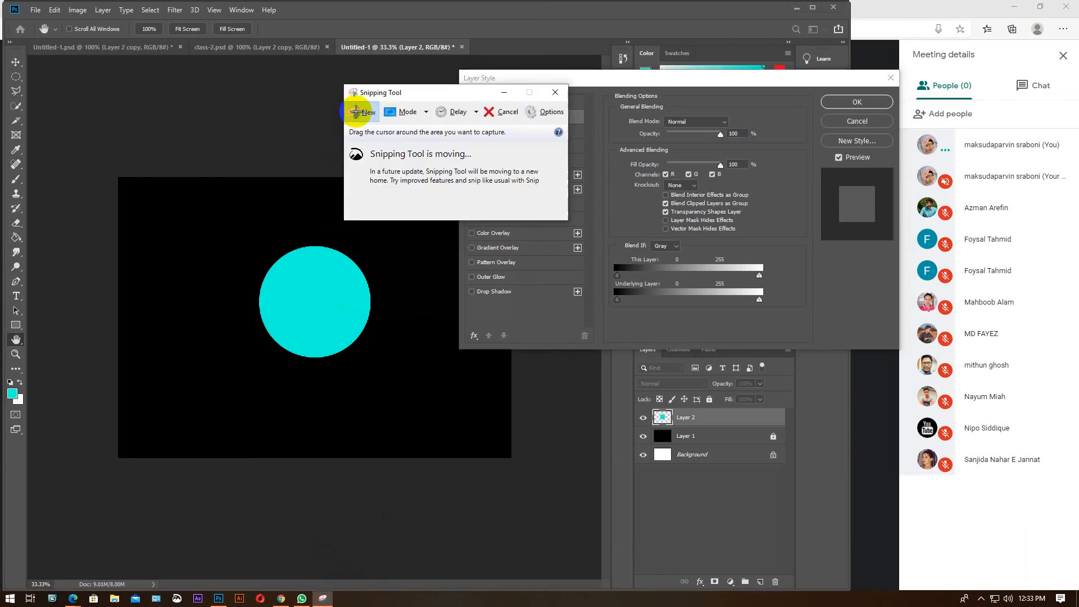
left_click_drag(1, 1, 838, 321)
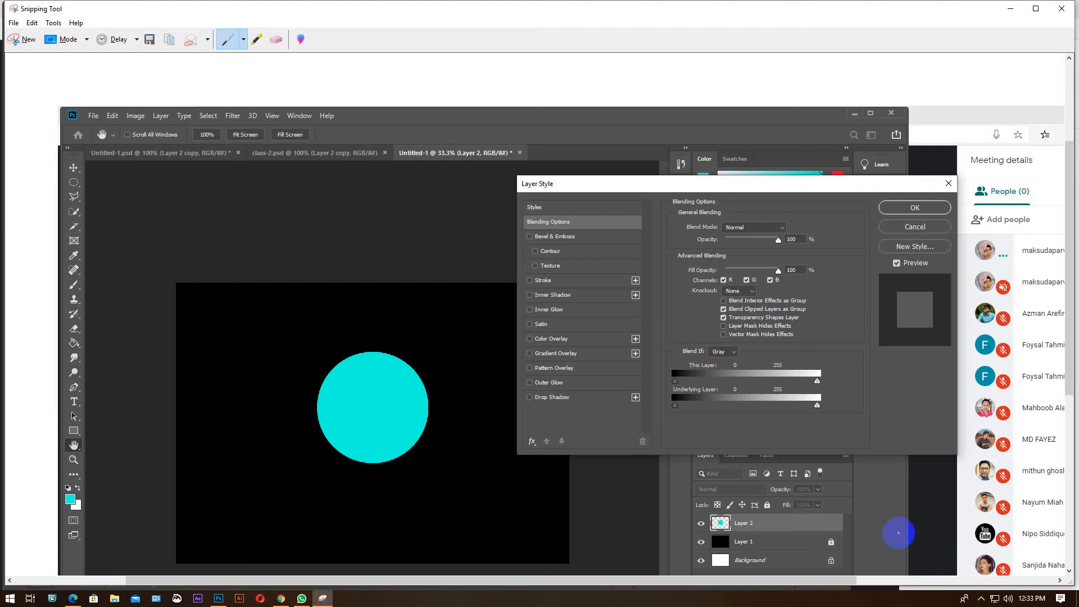
Save the screen capture as a PNG named 10 in the "02. GD- class 02" folder
left_click(13, 22)
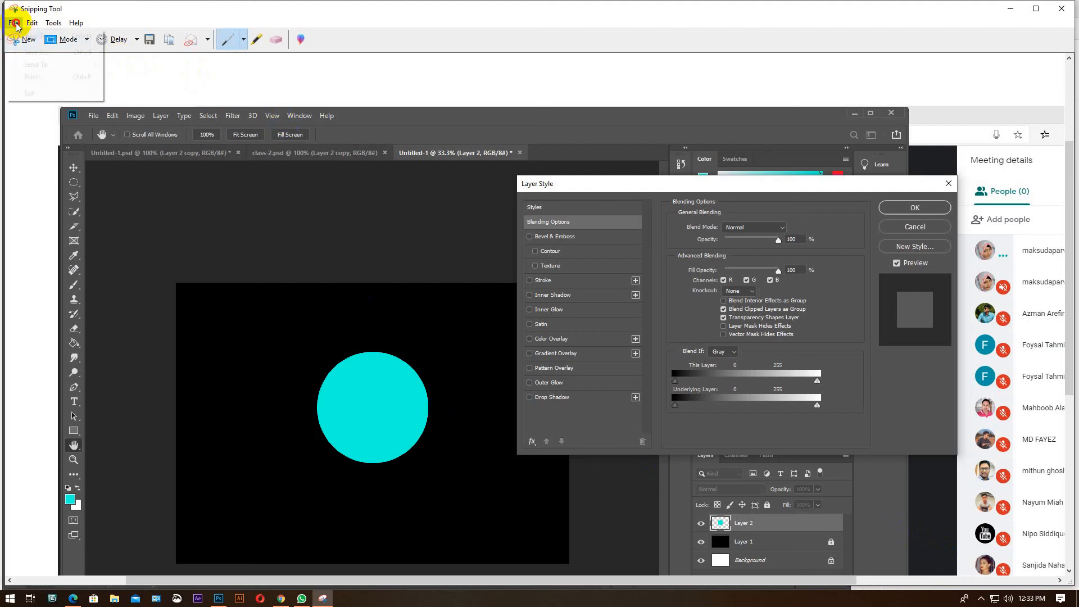
left_click(28, 53)
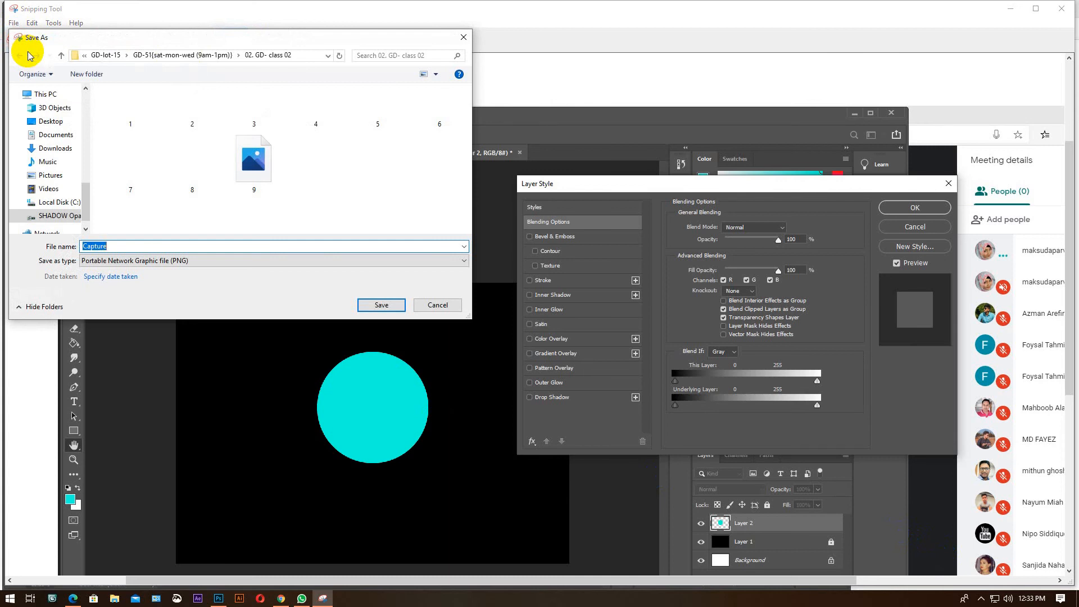
type("10")
key("Return")
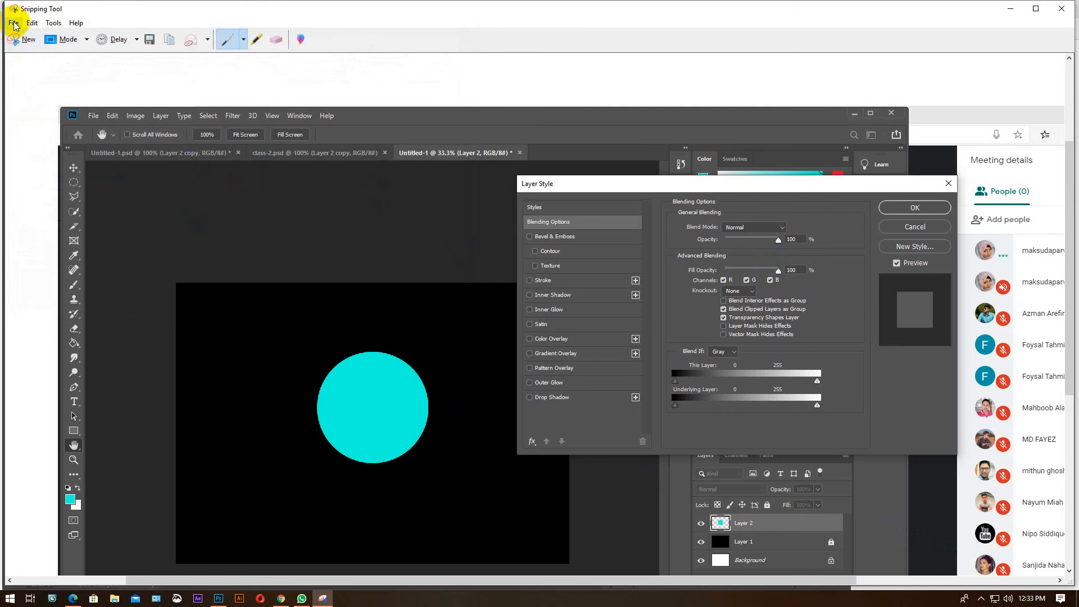
Cancel the extra snip, minimize the Snipping Tool, and close Photoshop's Layer Style dialog without applying effects
left_click(17, 38)
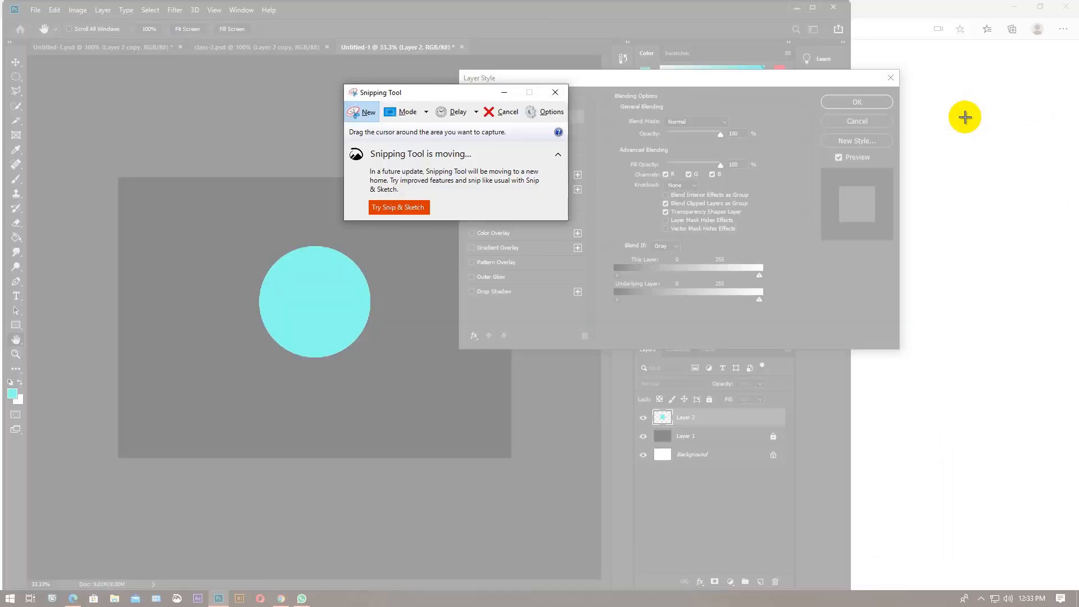
left_click(503, 114)
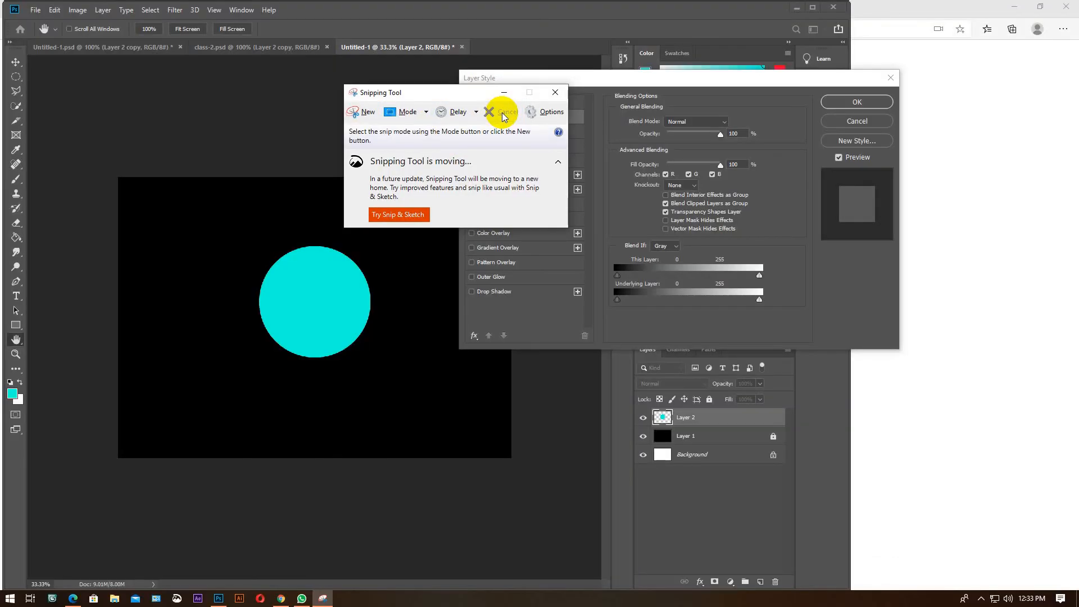
left_click(503, 92)
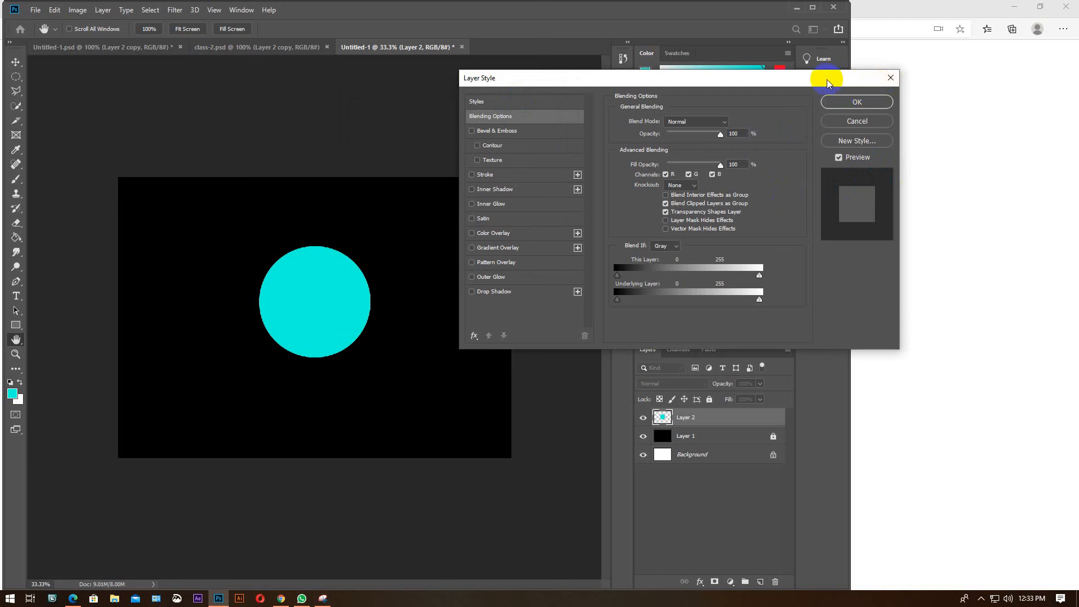
left_click_drag(827, 83, 820, 92)
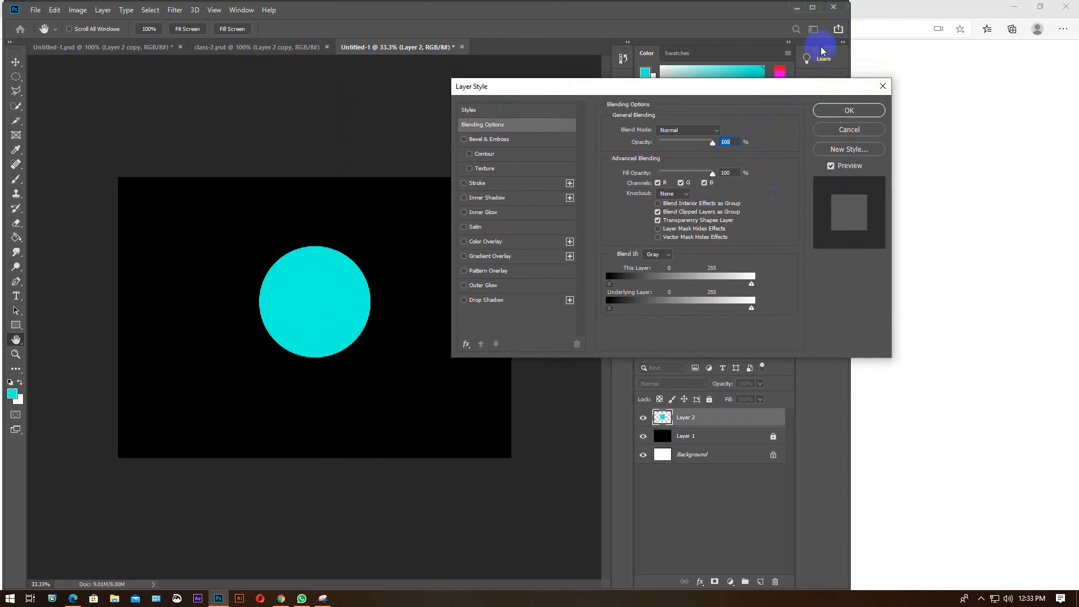
left_click(879, 88)
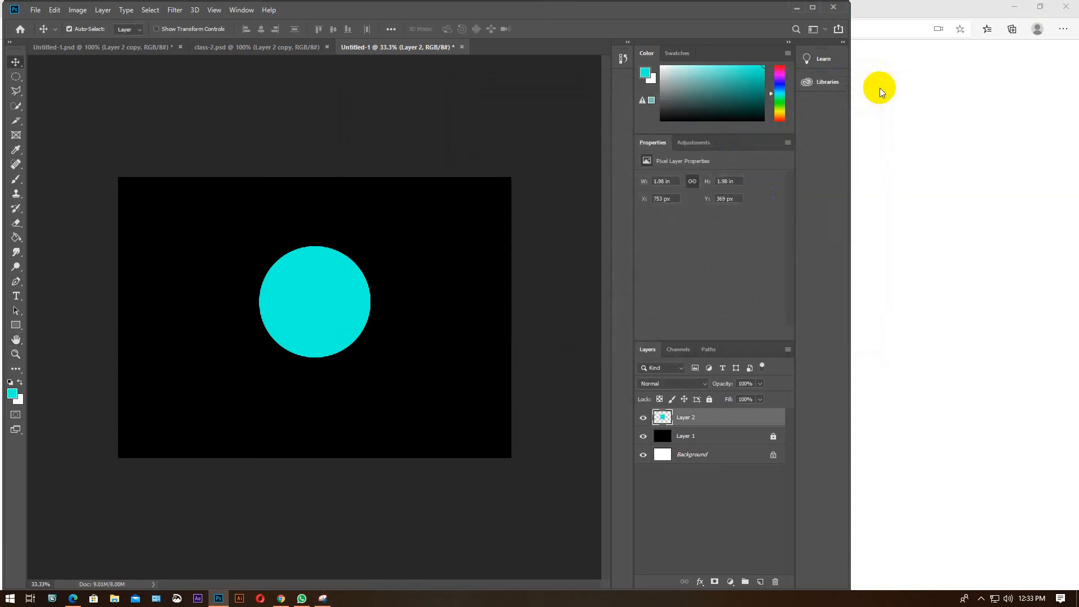
Switch to the Google Meet browser window and reload the meeting page
left_click(946, 11)
left_click(480, 205)
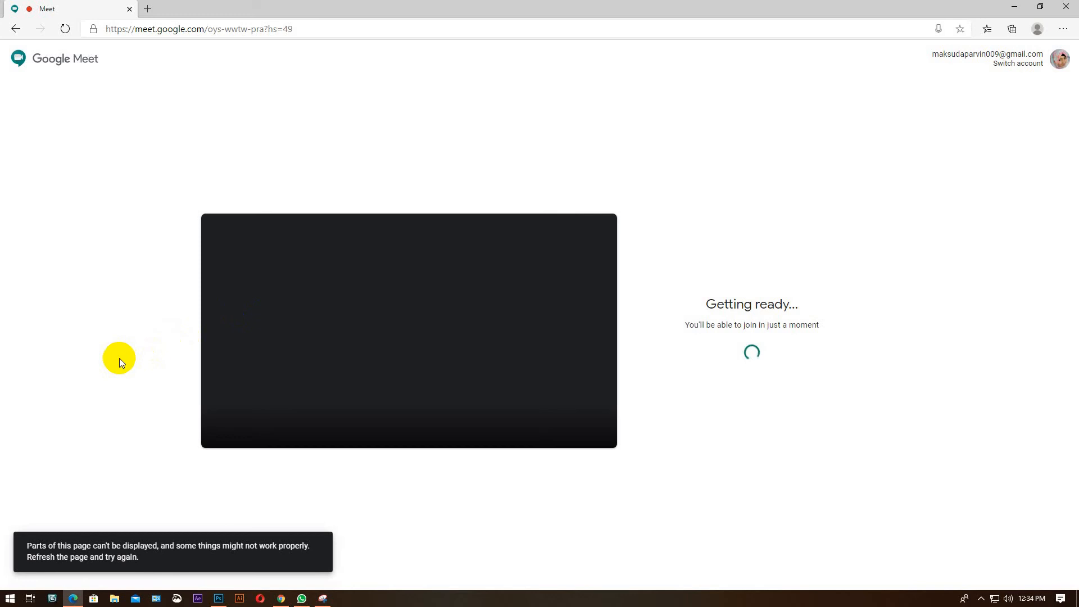
left_click(64, 30)
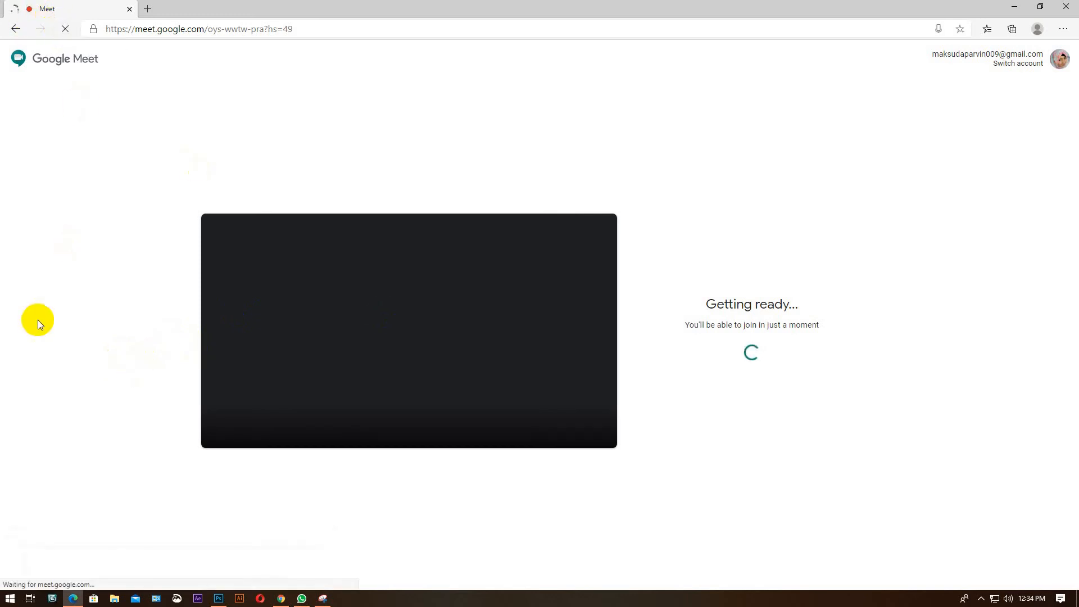
Run the Windows tree command repeatedly while the meeting page reloads
key("super+r")
key("Return")
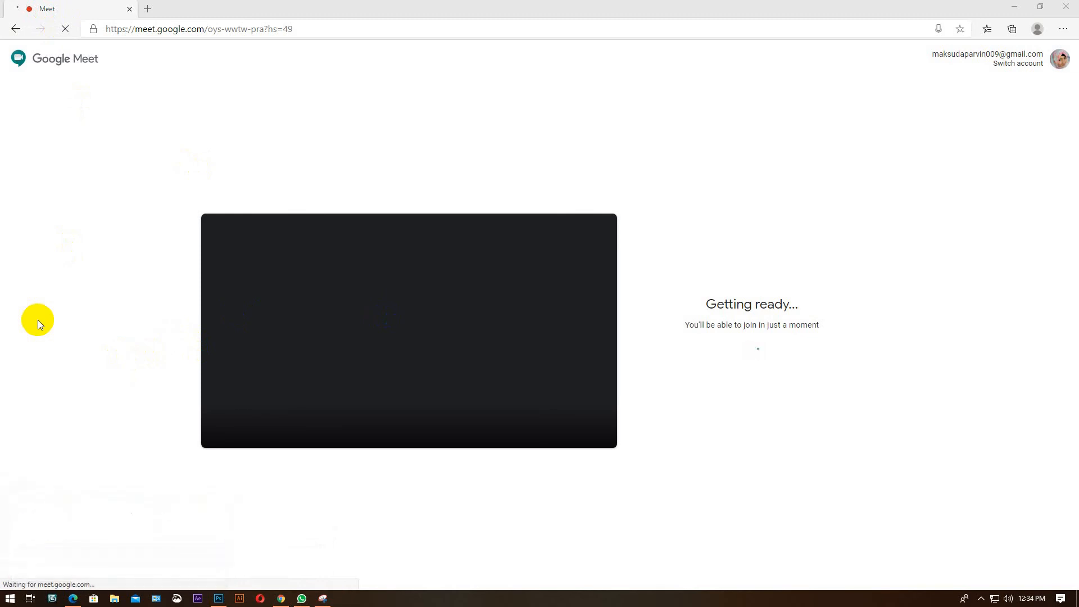
key("super+r")
key("Return")
key("super+r")
key("Return")
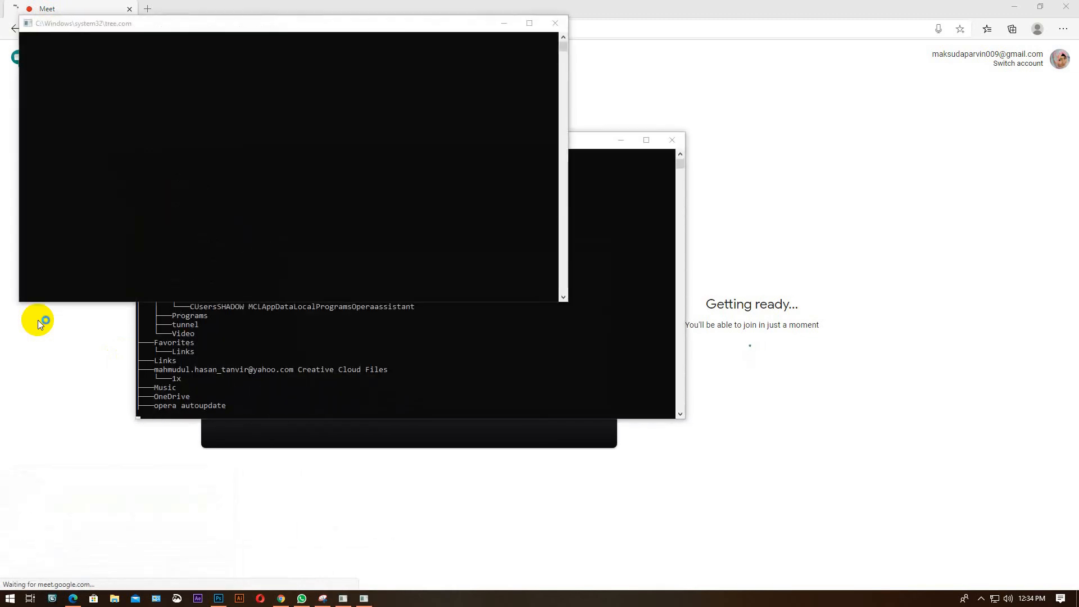
Launch several more instances of the Windows tree command while waiting for the meeting page to get ready
key("super+r")
key("Return")
key("super+r")
key("Return")
key("super+r")
key("Return")
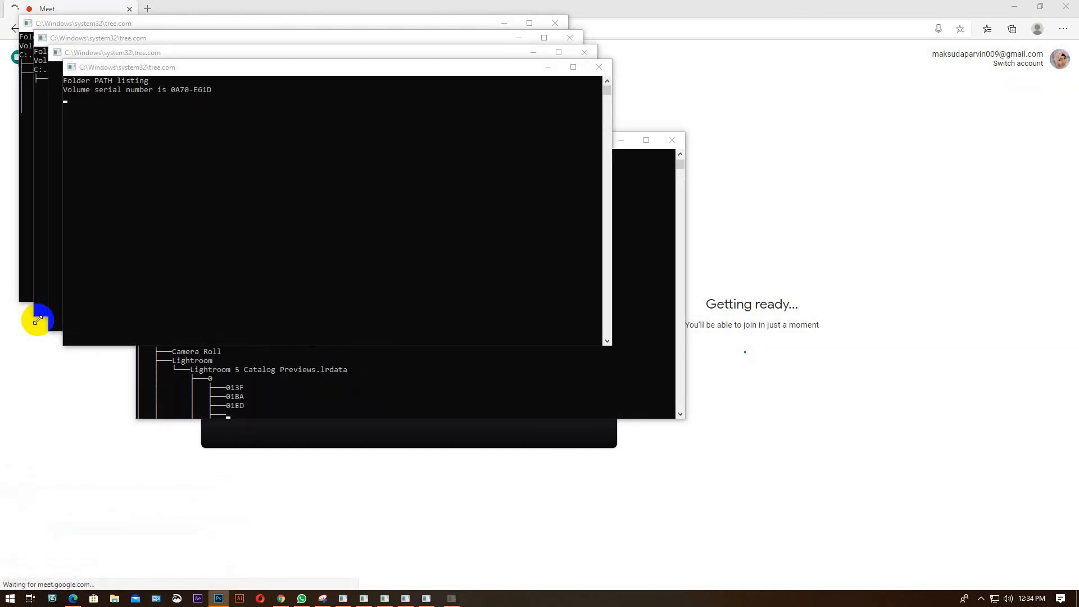
key("super+r")
key("Return")
key("super+r")
key("Return")
key("Return")
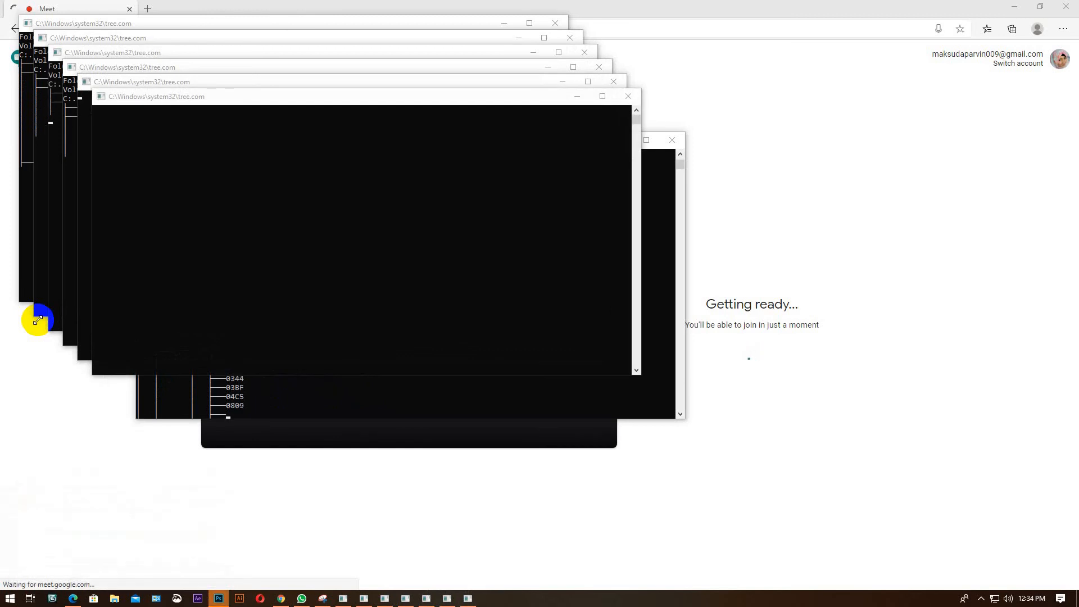
key("super+r")
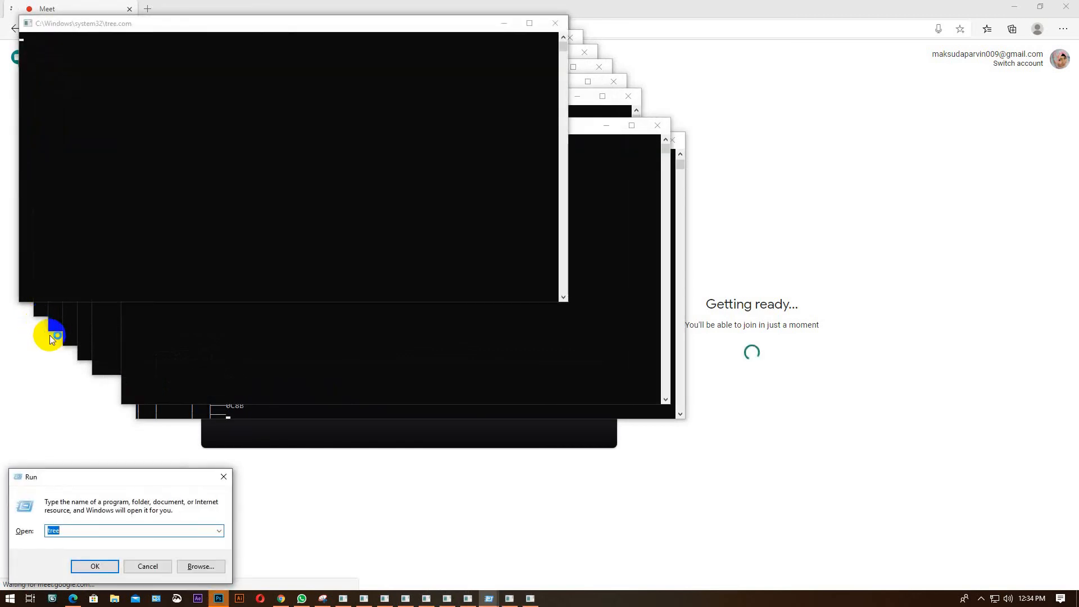
left_click(107, 570)
left_click(96, 568)
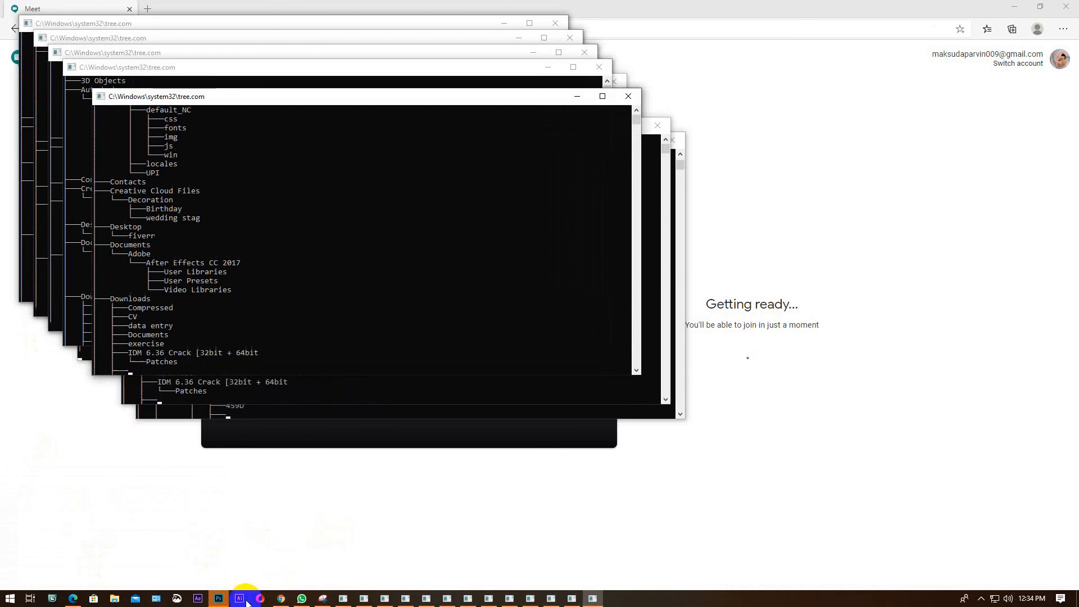
Bring up Photoshop and minimize it again, then clear the tree console windows away from the Meet page
left_click(218, 598)
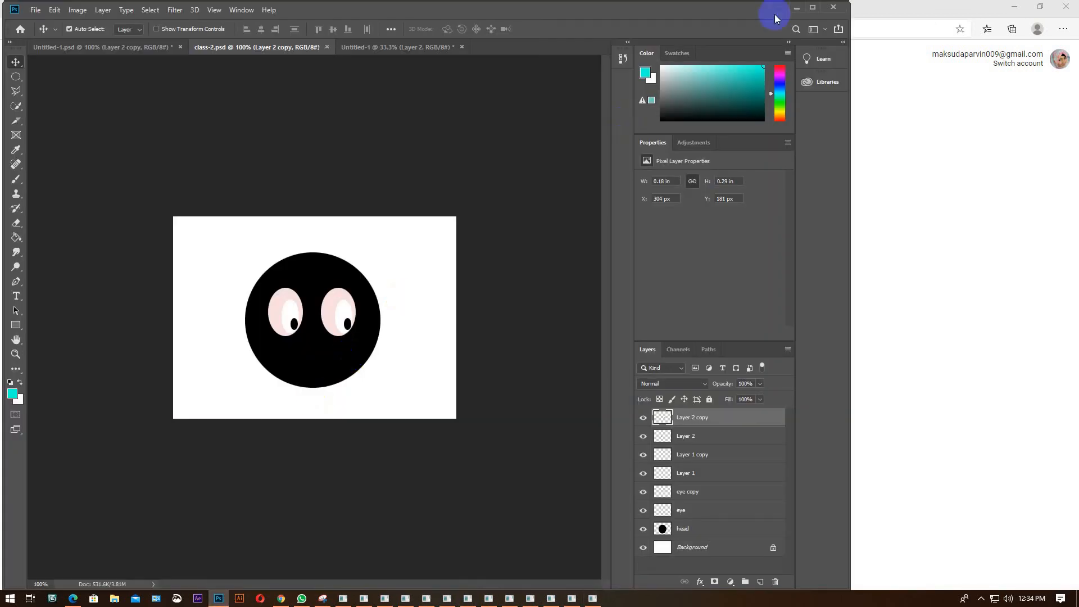
left_click(798, 8)
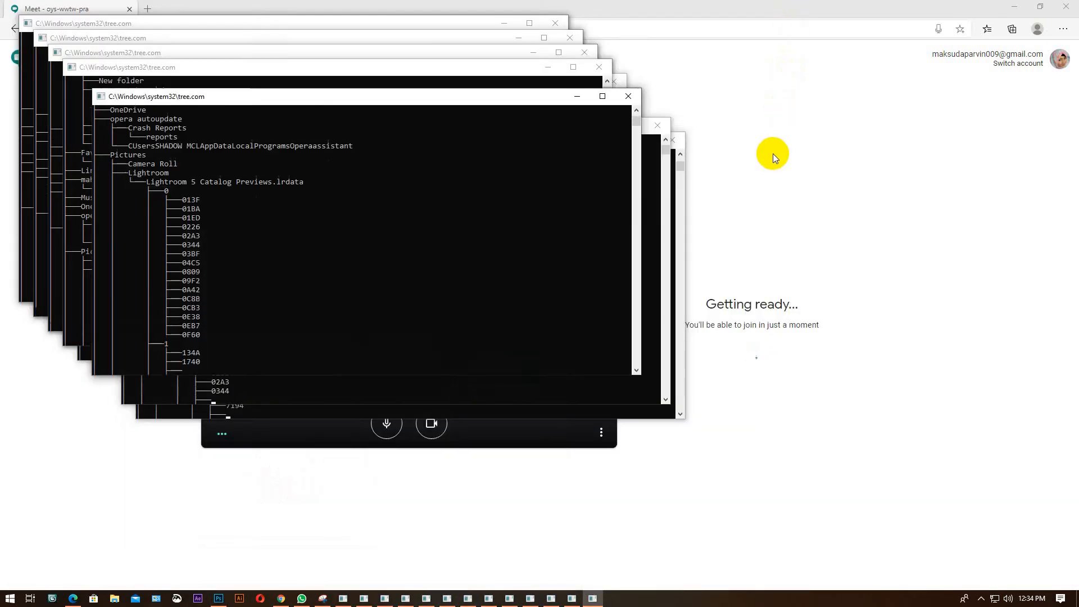
left_click(502, 25)
left_click(501, 25)
left_click(501, 26)
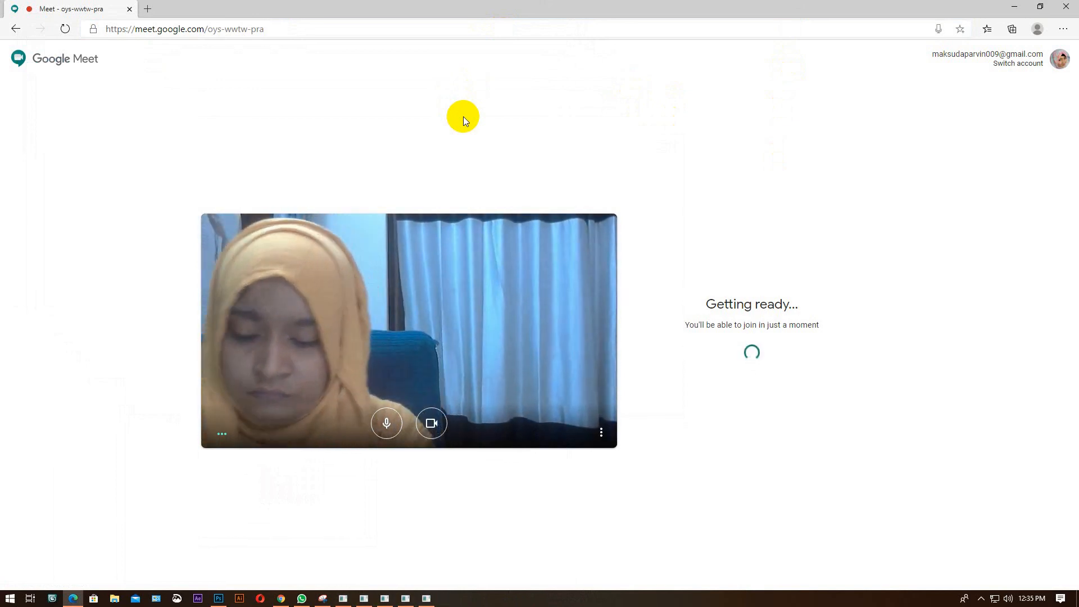
key("super+r")
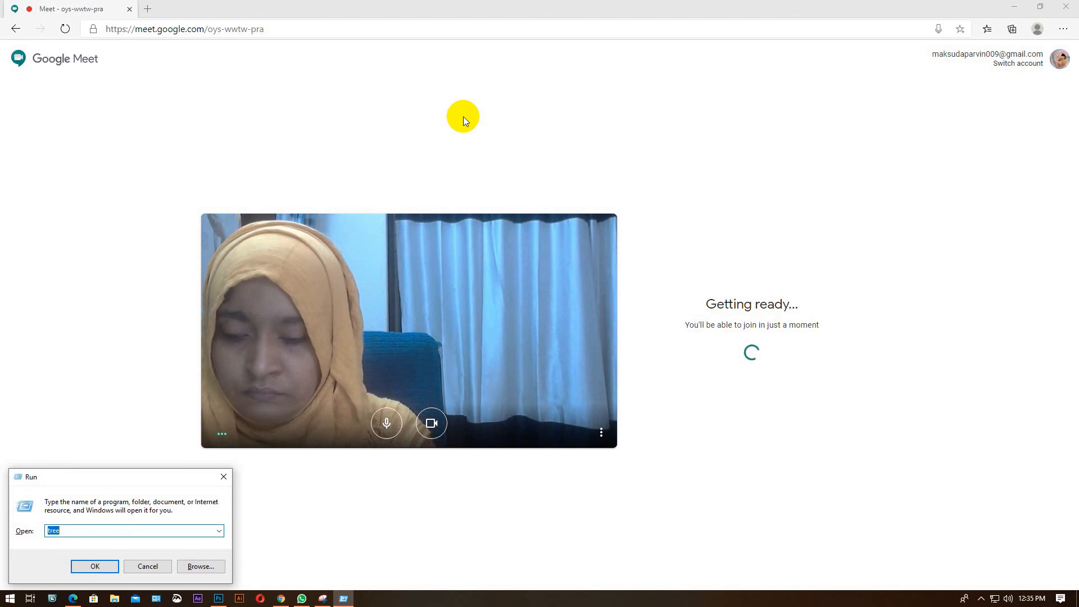
type("p")
key("Down")
key("Down")
key("Down")
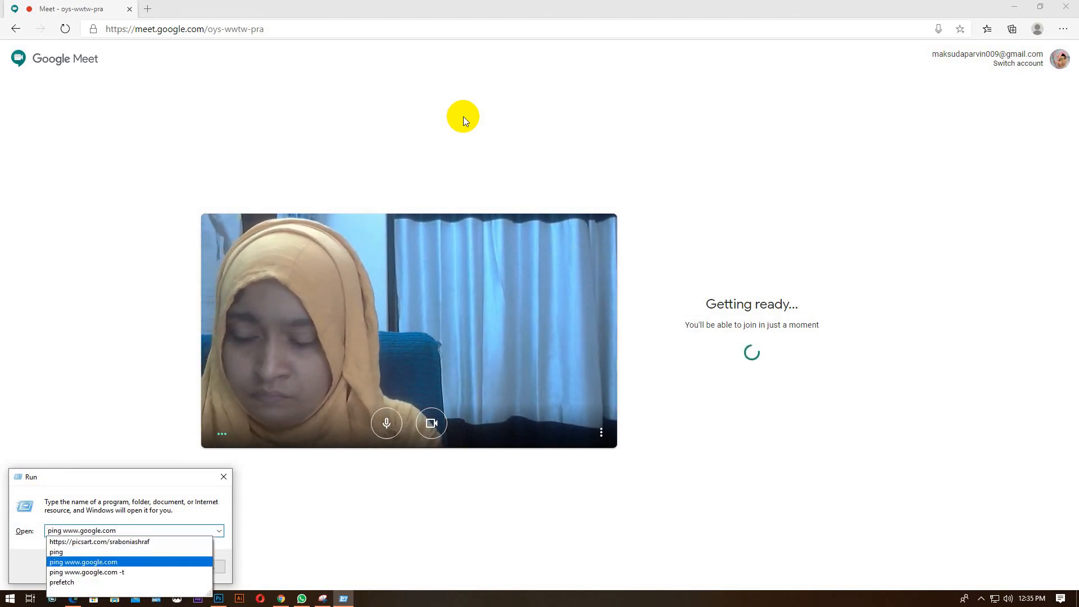
key("Escape")
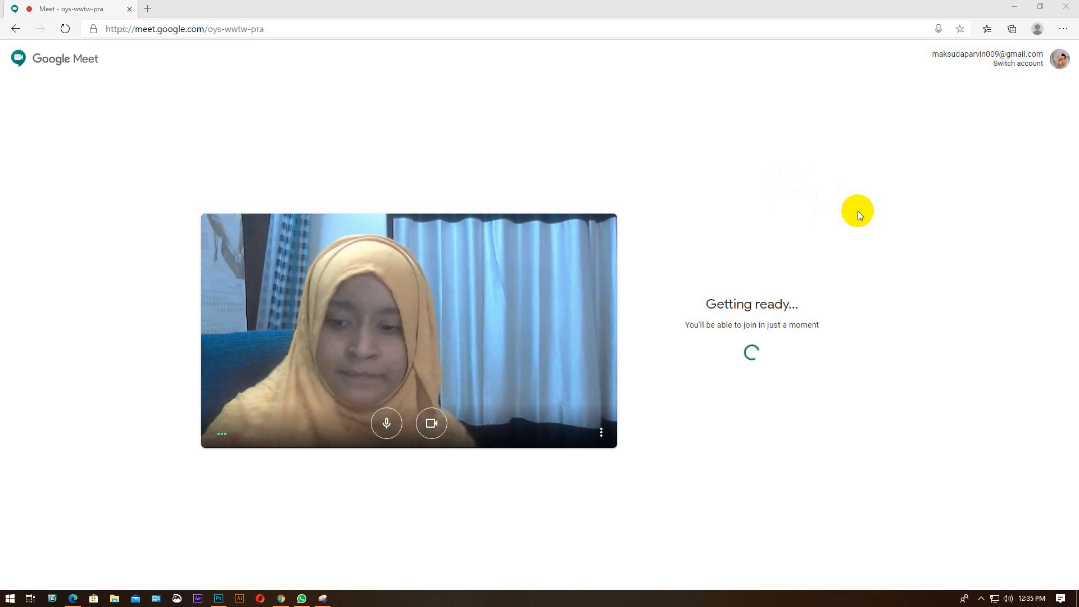
Switch to WhatsApp and send the Graphic Design LEDP - 51 group "sobai practice koren." and "amar PC ta abar restart nicche."
left_click(301, 598)
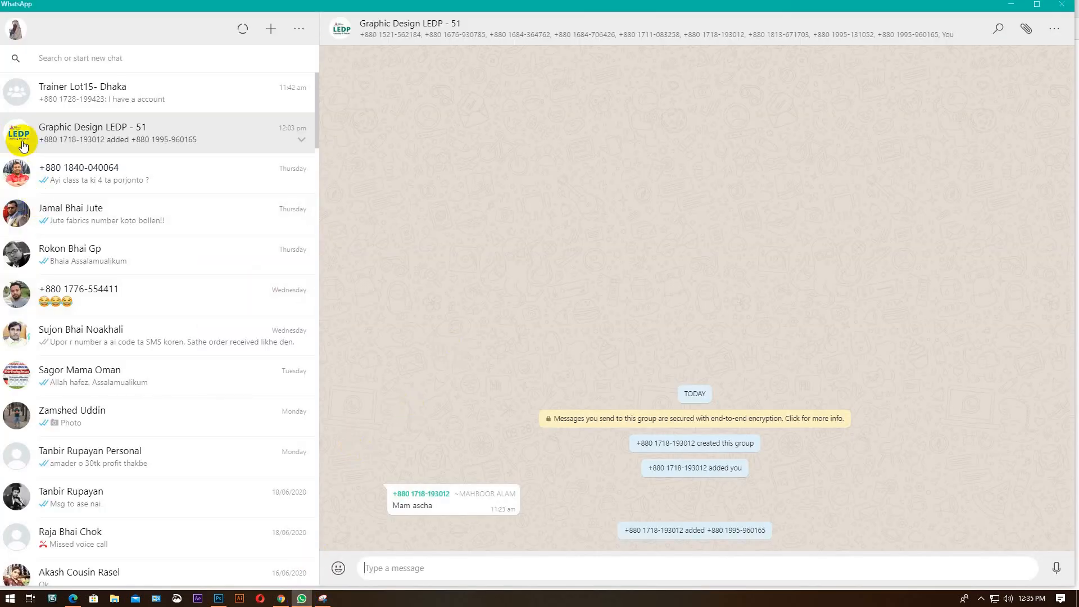
left_click(476, 568)
type("sobai")
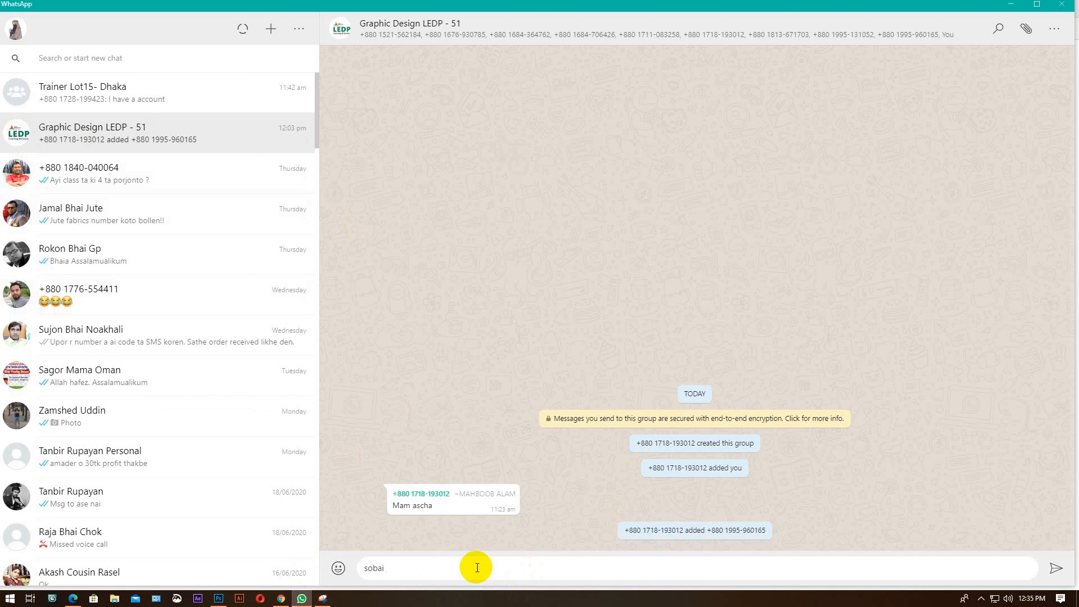
type(" practice koren.")
key("Return")
type("amar ")
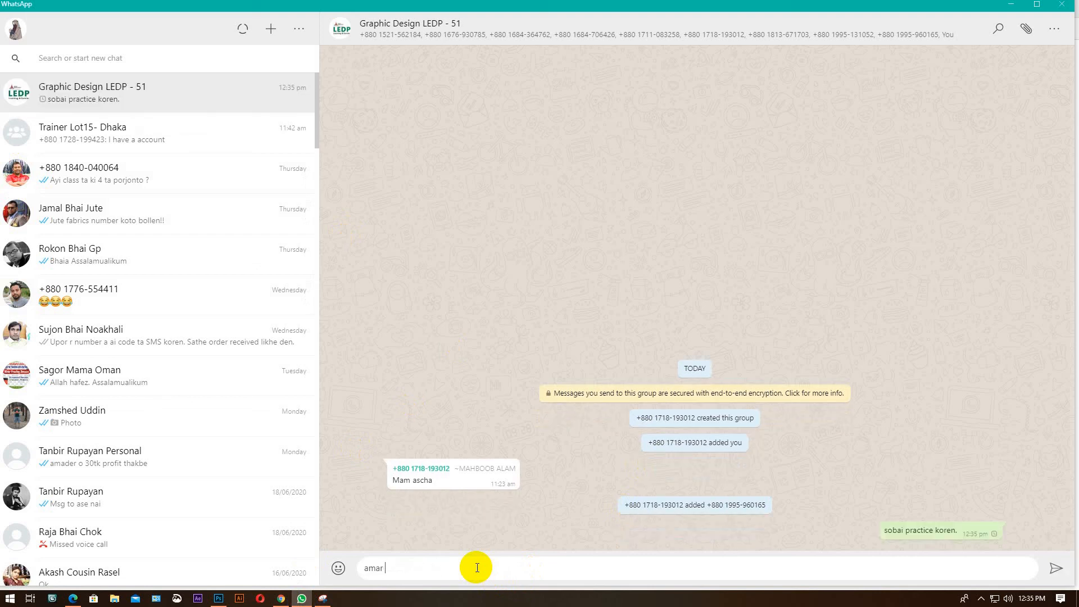
type("PC ta abar restart nicche.")
key("Return")
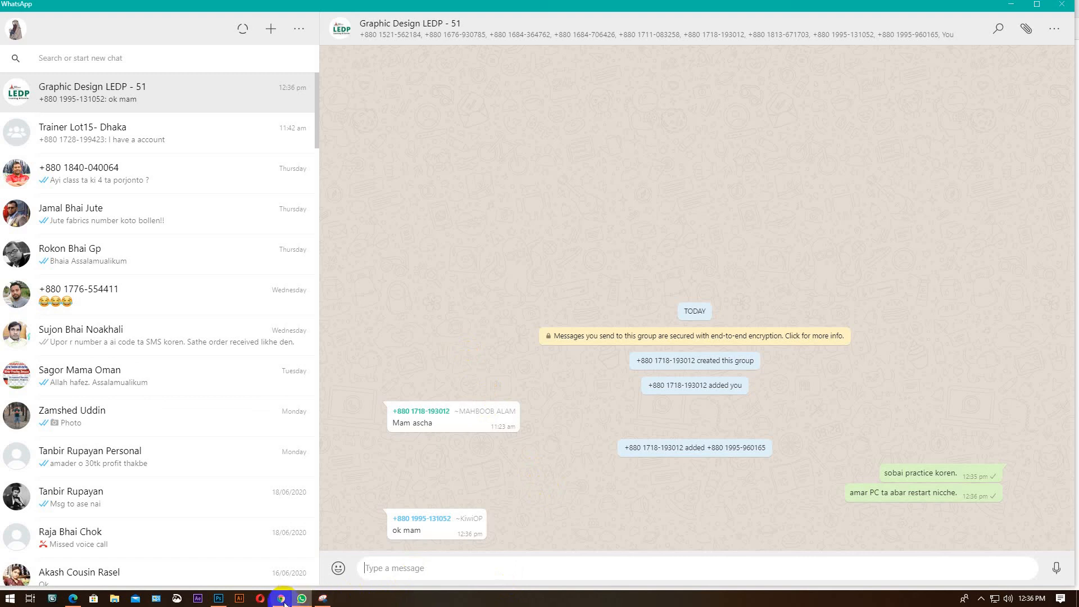
Switch to Photoshop's cyan circle document, close the Snipping Tool, and capture the screen with Layer 2's context menu showing Blending Options
left_click(217, 599)
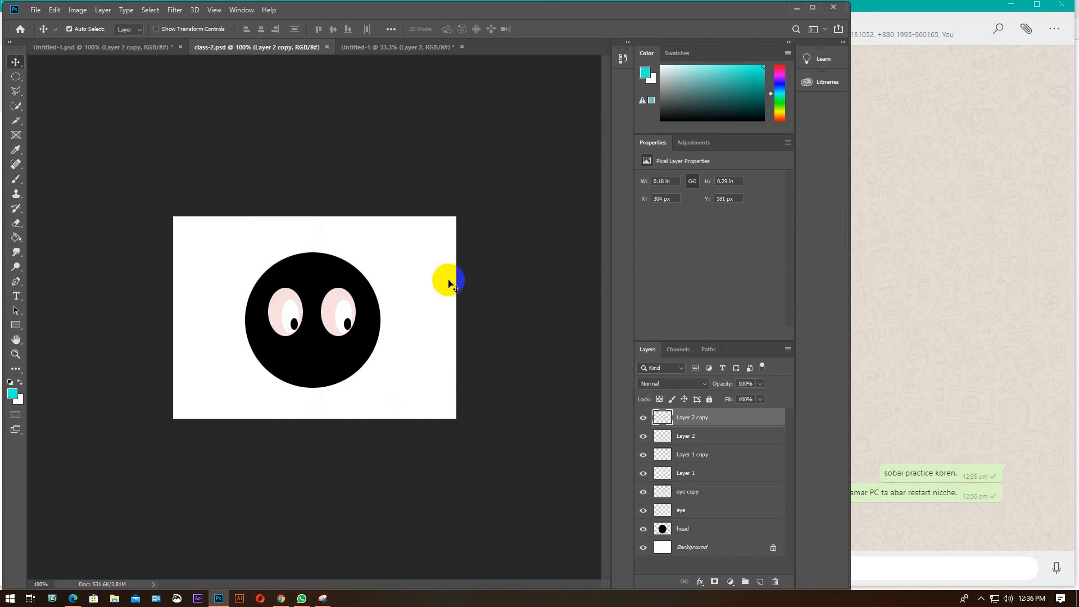
left_click(380, 57)
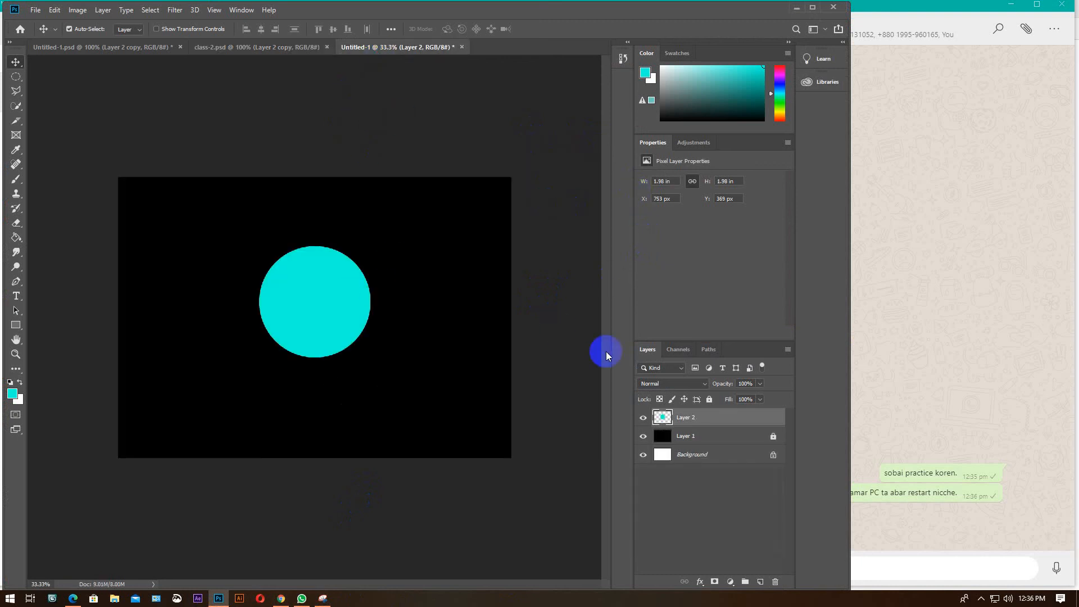
right_click(703, 420)
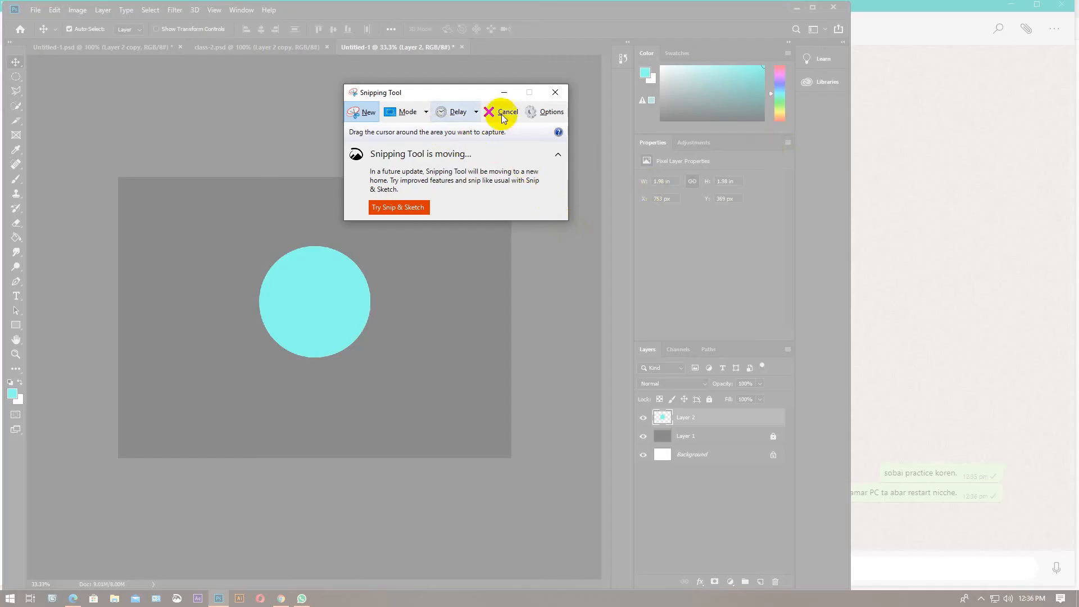
left_click(555, 92)
key("ctrl")
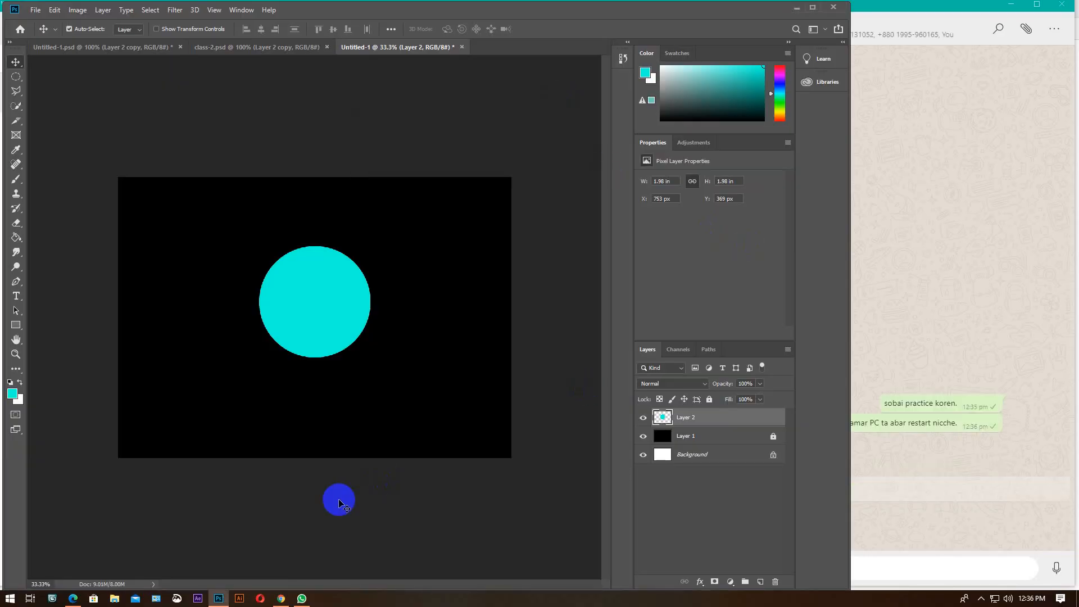
right_click(709, 420)
key("ctrl")
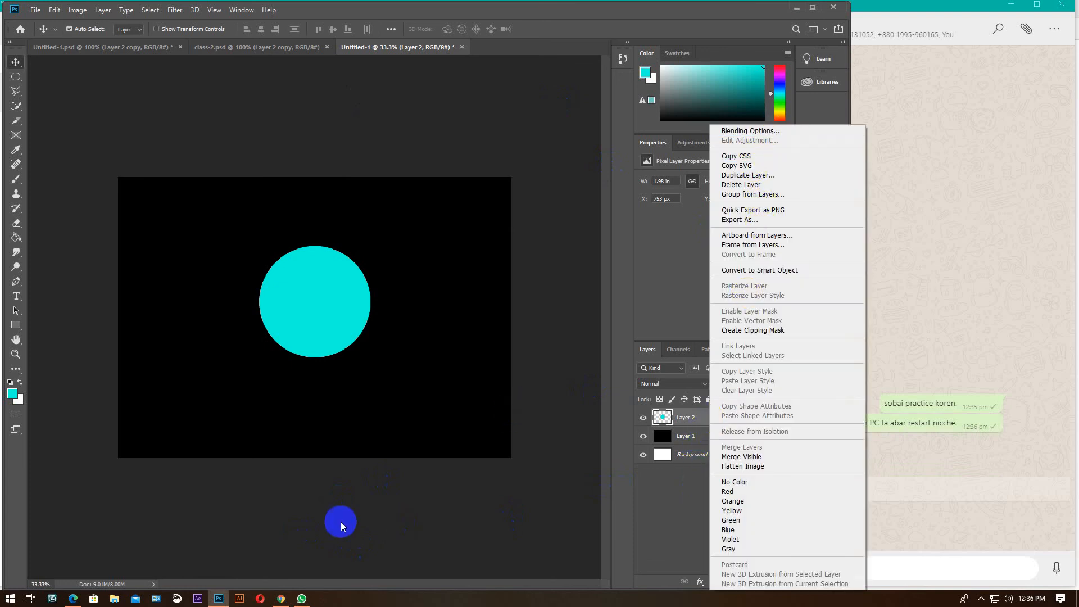
Paste the captured Photoshop screenshot into the Graphic Design LEDP - 51 WhatsApp group and send it without a caption
left_click(302, 597)
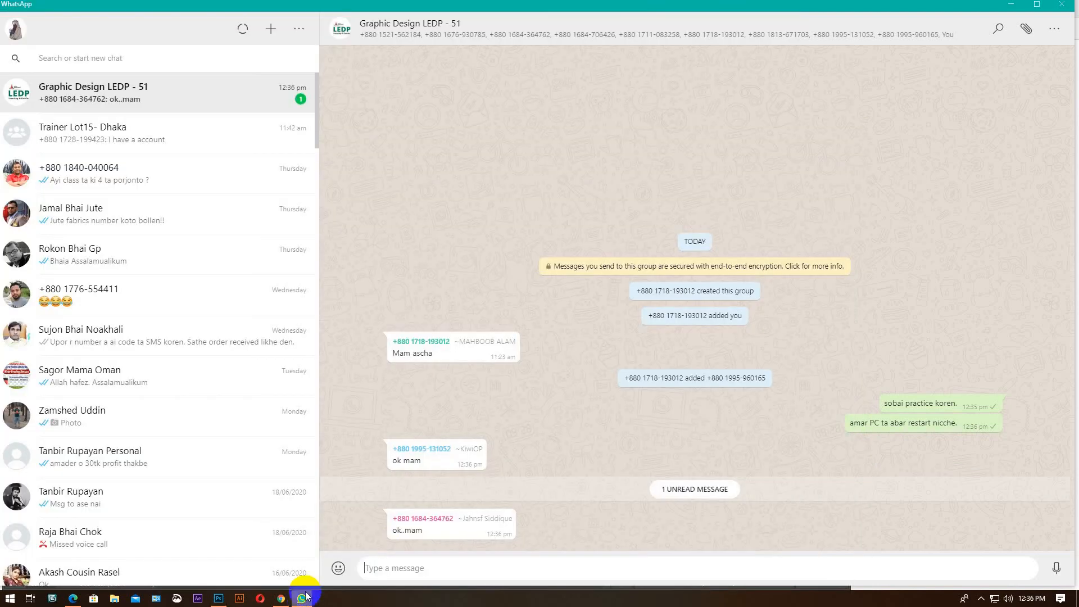
left_click(466, 572)
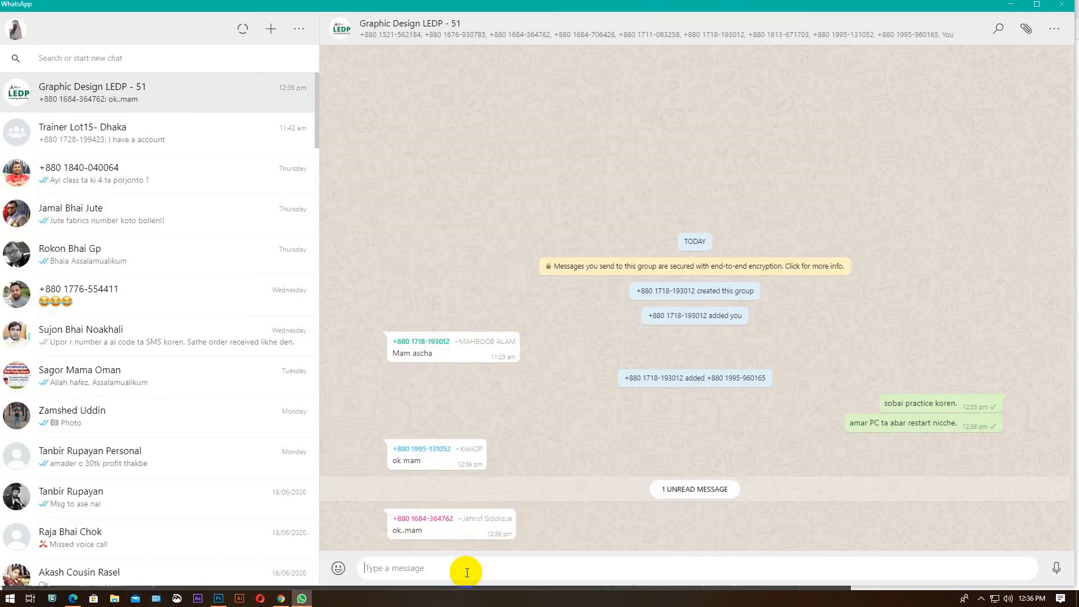
key("ctrl+v")
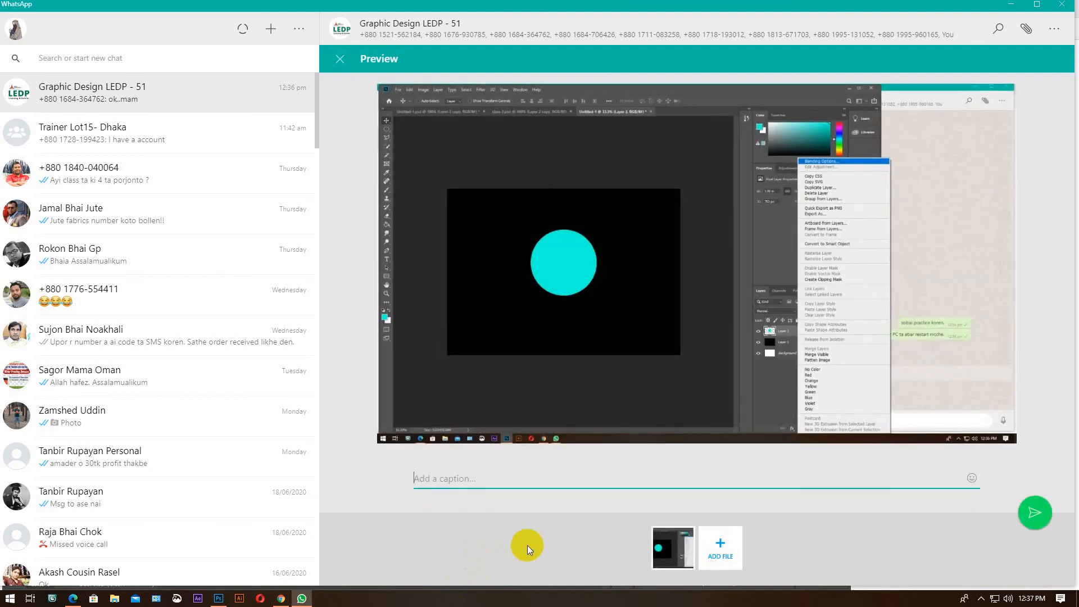
key("Return")
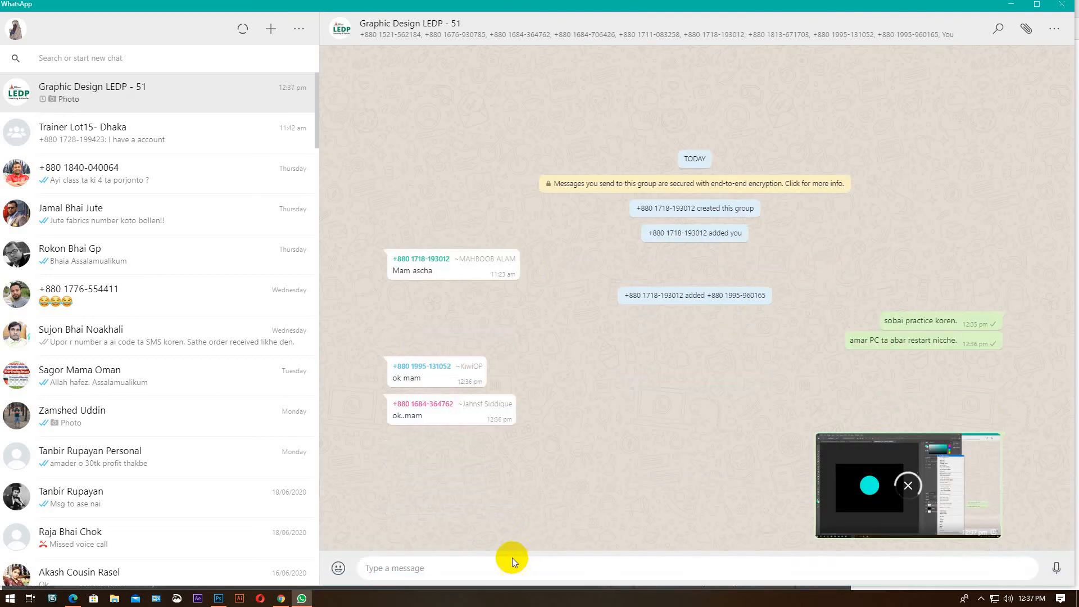
Send the group the message "ayi option ta te jan, blending option" below the screenshot
type("ay")
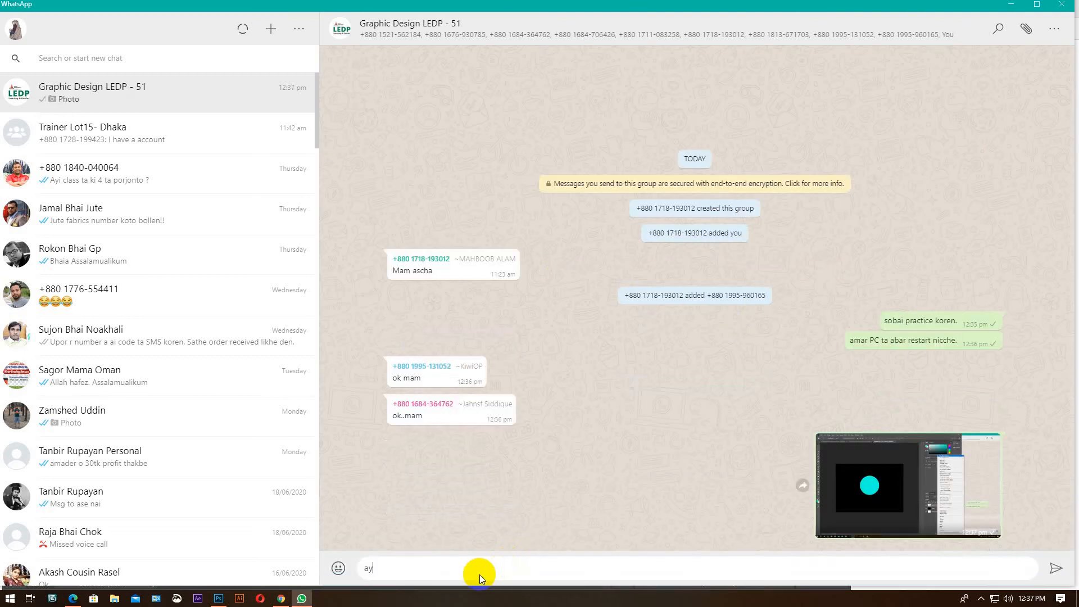
type("i opy")
type("tion t")
type("a te ")
type("jan")
type(", blending option")
key("Return")
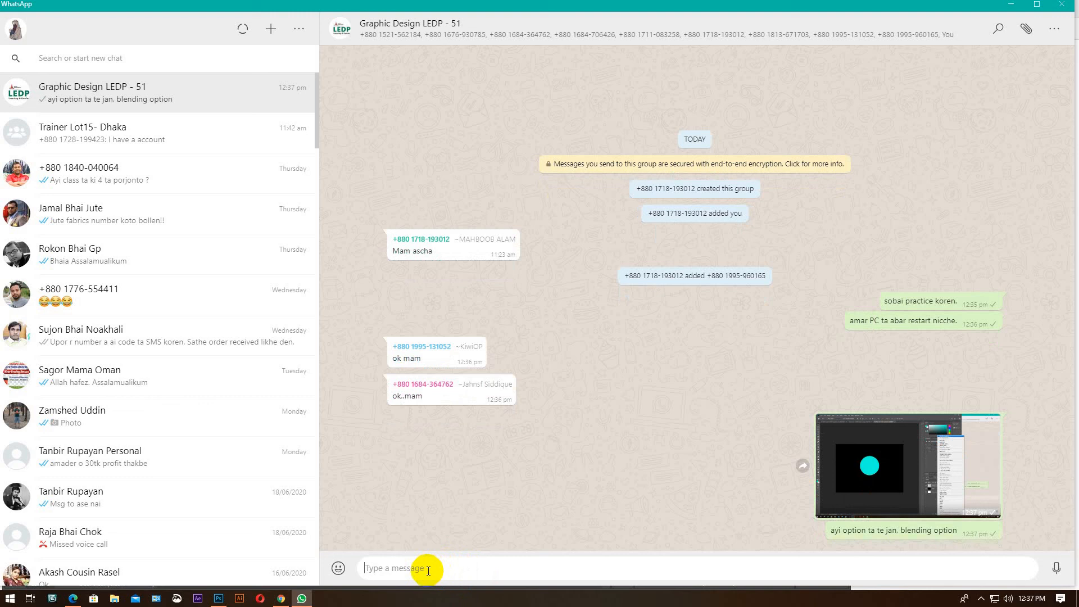
Send the group the message "jake blend korben tar layer a right button a click korle paben"
type("jake blend korbne")
type(" tar layer a rig")
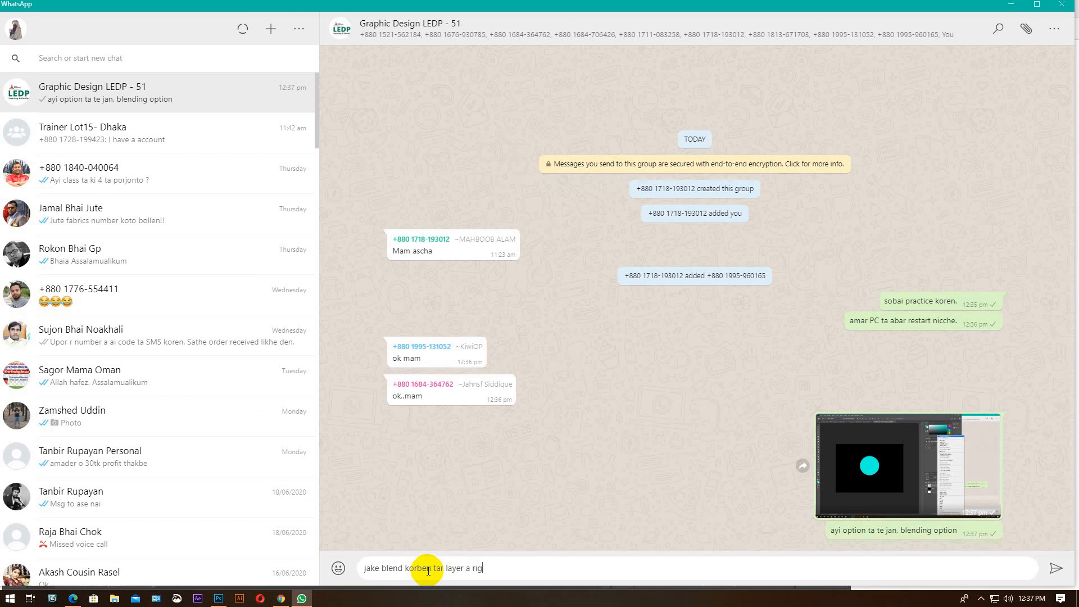
type("ht button a click kori")
key("BackSpace")
type("le paben")
key("Return")
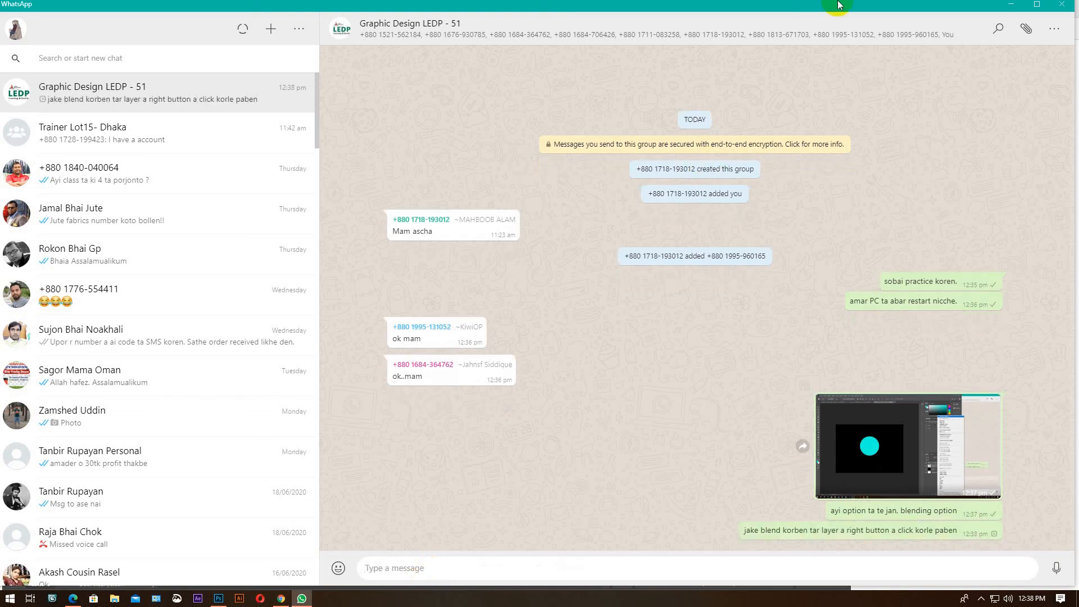
Minimize WhatsApp and join the Google Meet call
left_click(1011, 4)
left_click(899, 203)
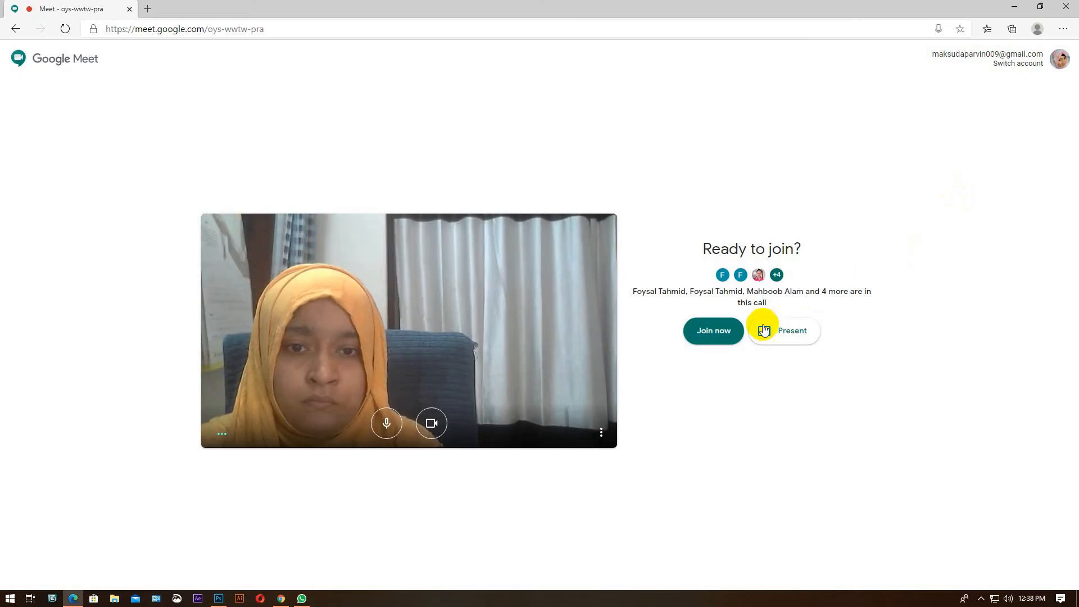
left_click(702, 333)
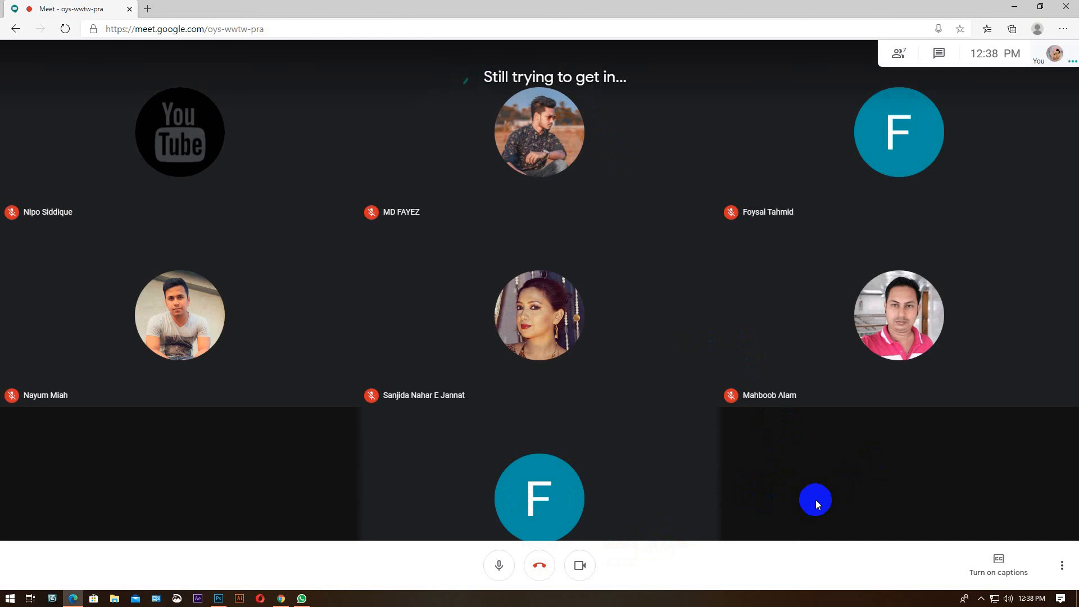
Open the Windows Sound settings, show the recording devices, and bring up the options of a device in the list
right_click(1009, 598)
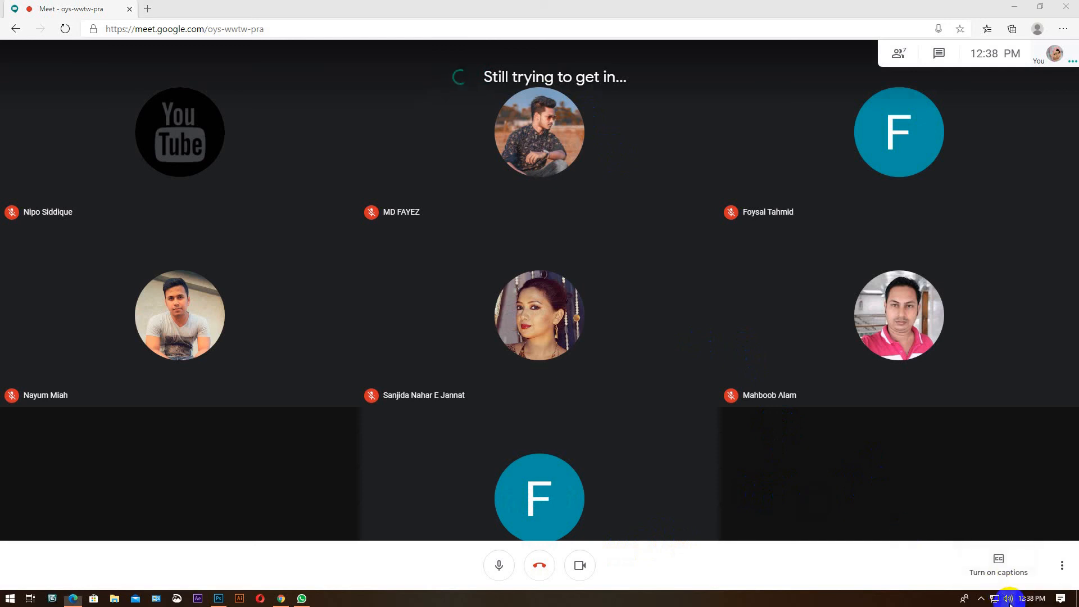
left_click(979, 573)
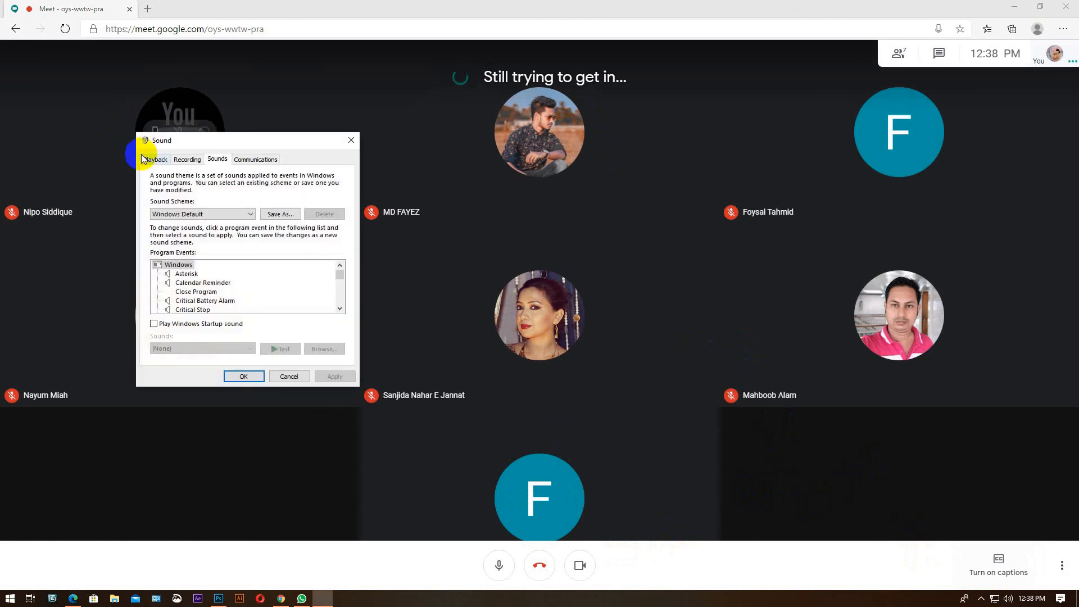
left_click(186, 159)
left_click(192, 202)
right_click(227, 201)
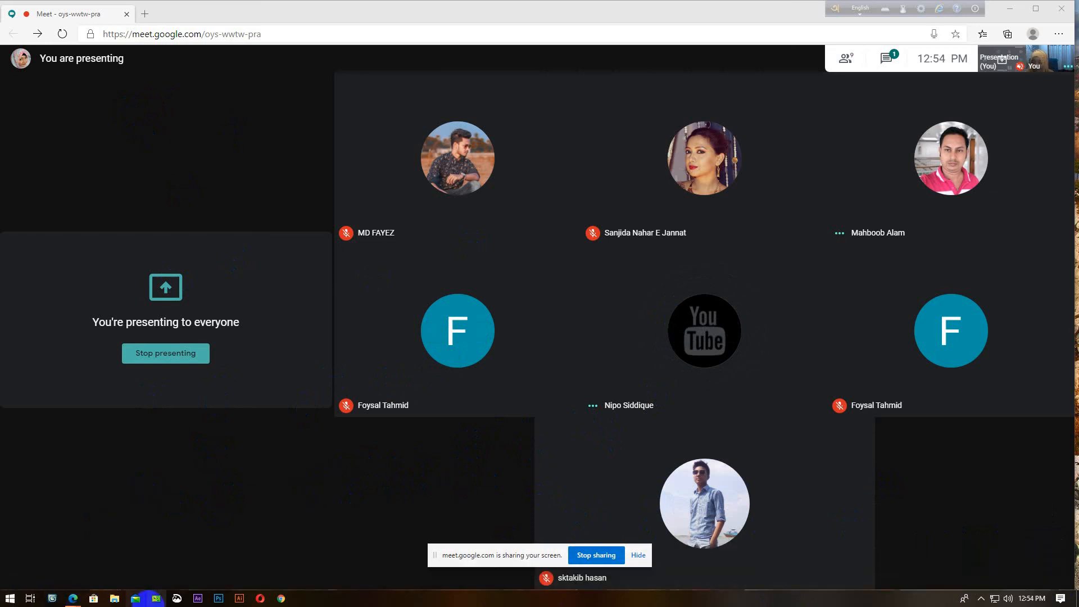
Open a new Chrome window and restore the Meet browser window from full size to place it beside Chrome
left_click(283, 600)
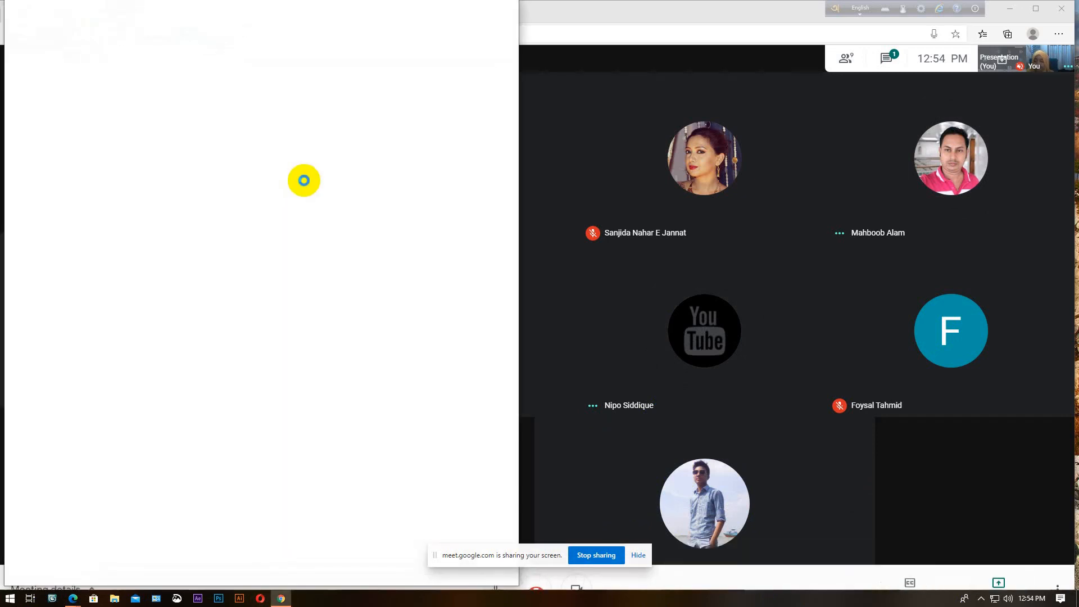
double_click(784, 17)
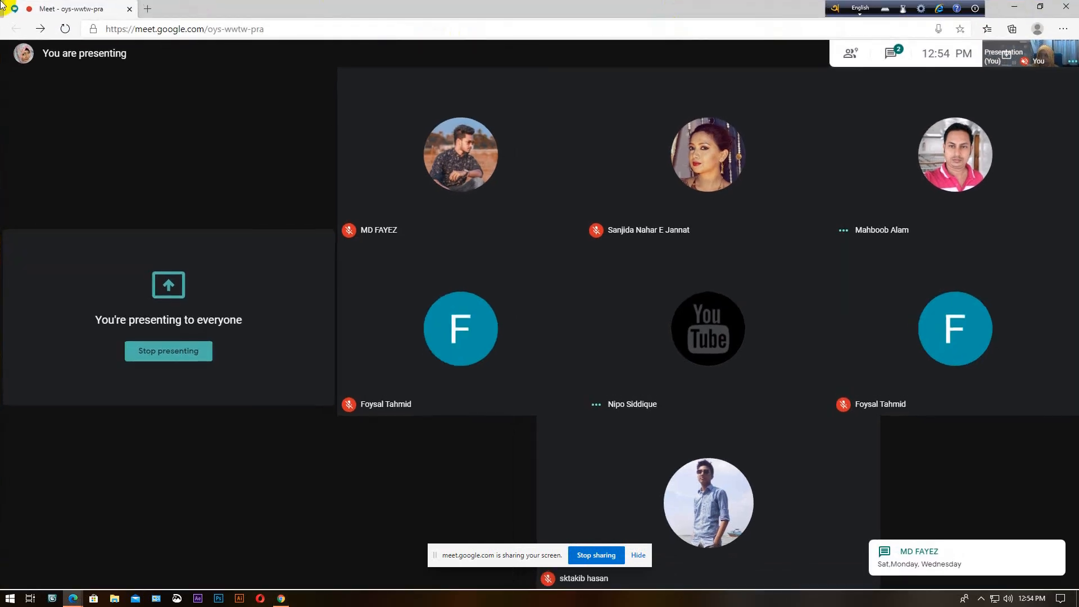
left_click(1041, 6)
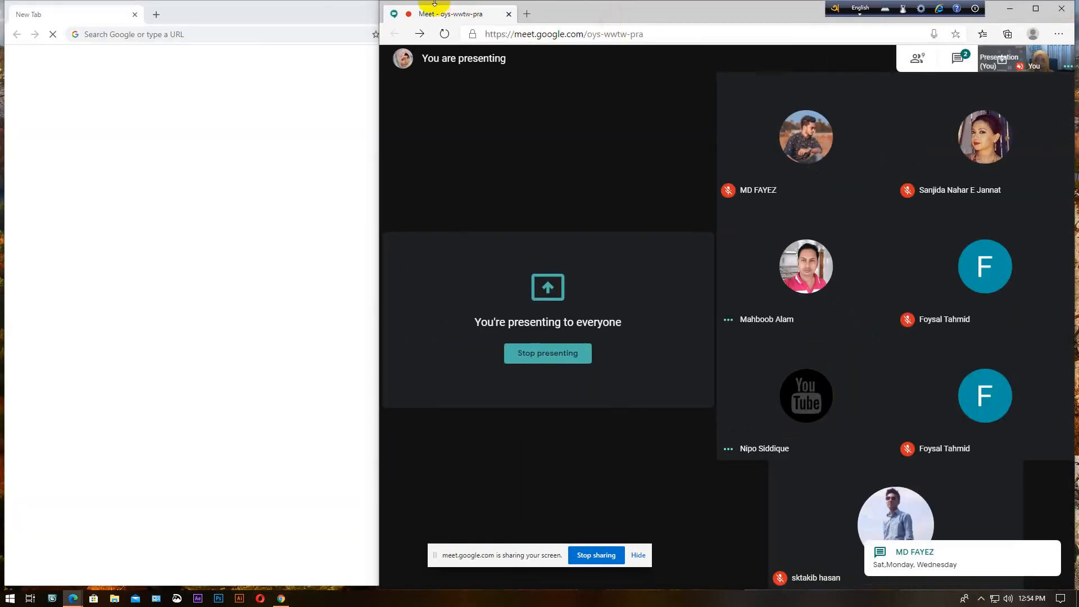
Narrow the Meet window, load gmail.com in the Chrome window, and widen Chrome to fill the gap between them
left_click_drag(402, 2, 561, 3)
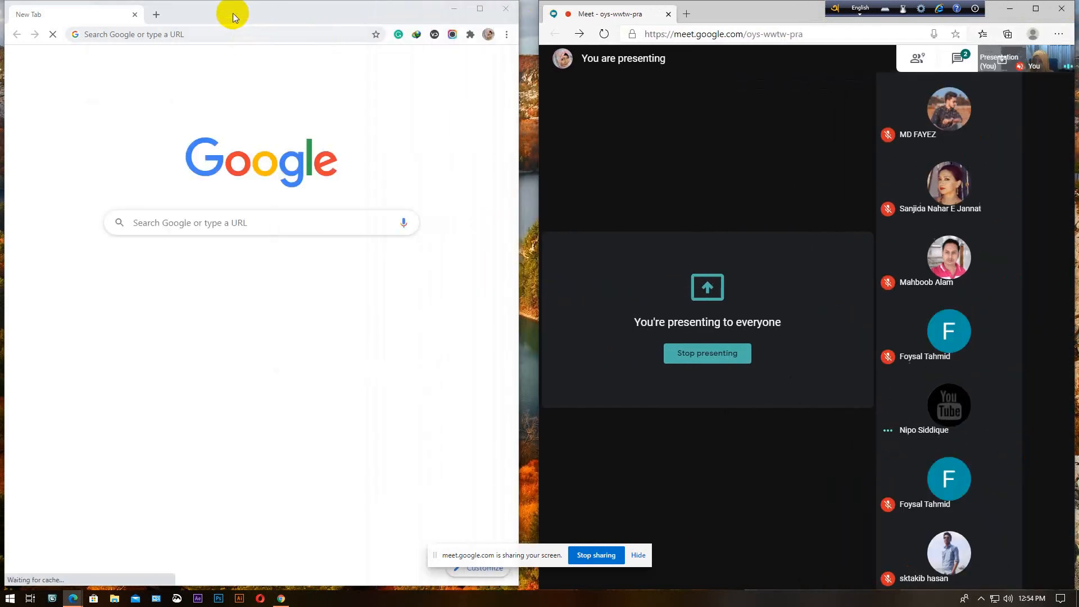
left_click(215, 37)
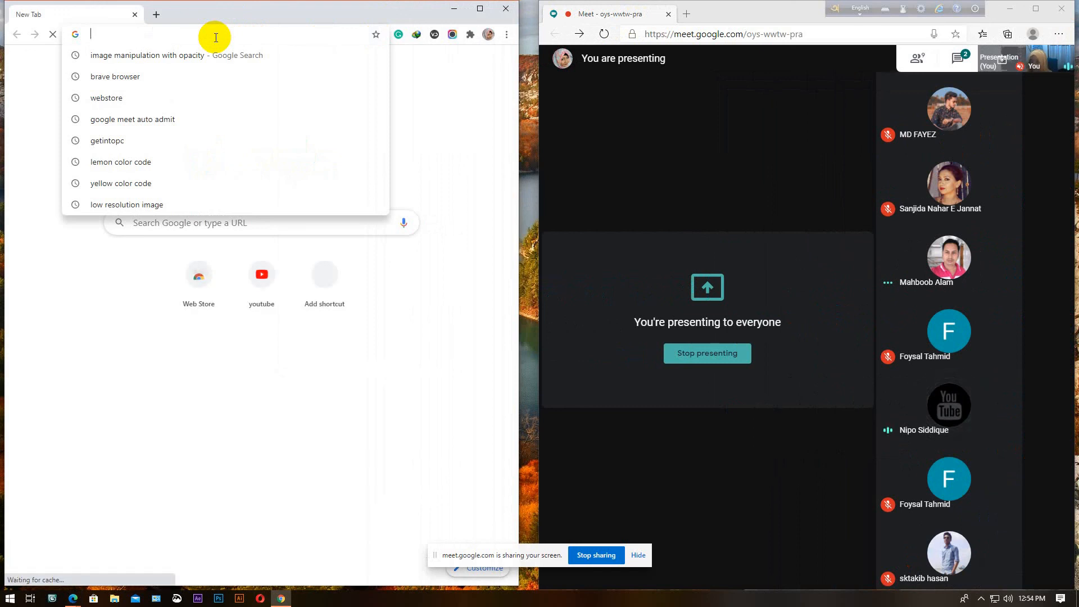
type("gmail.com")
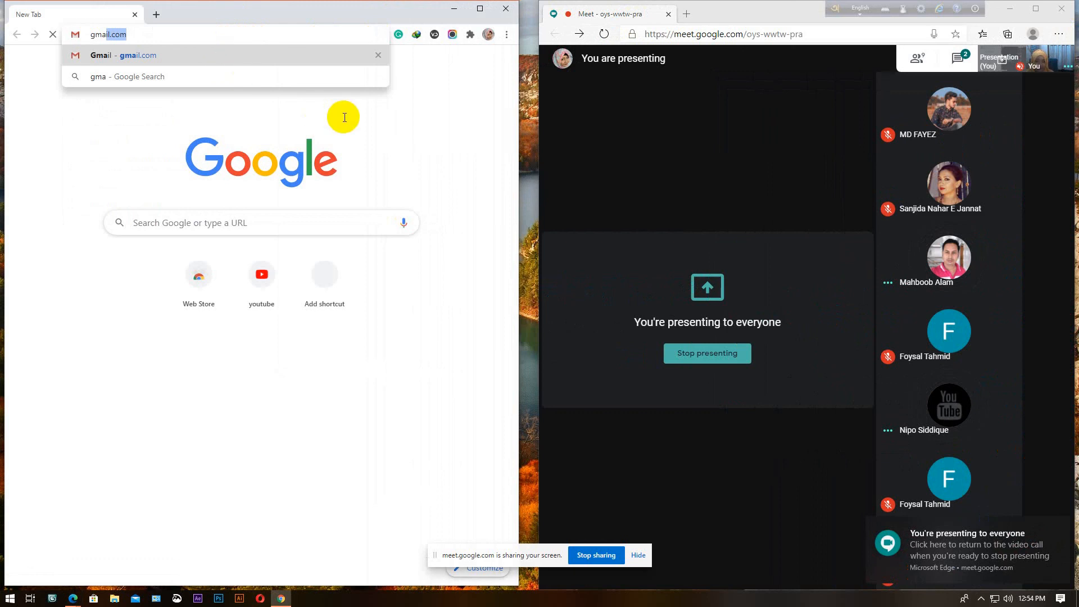
key("Return")
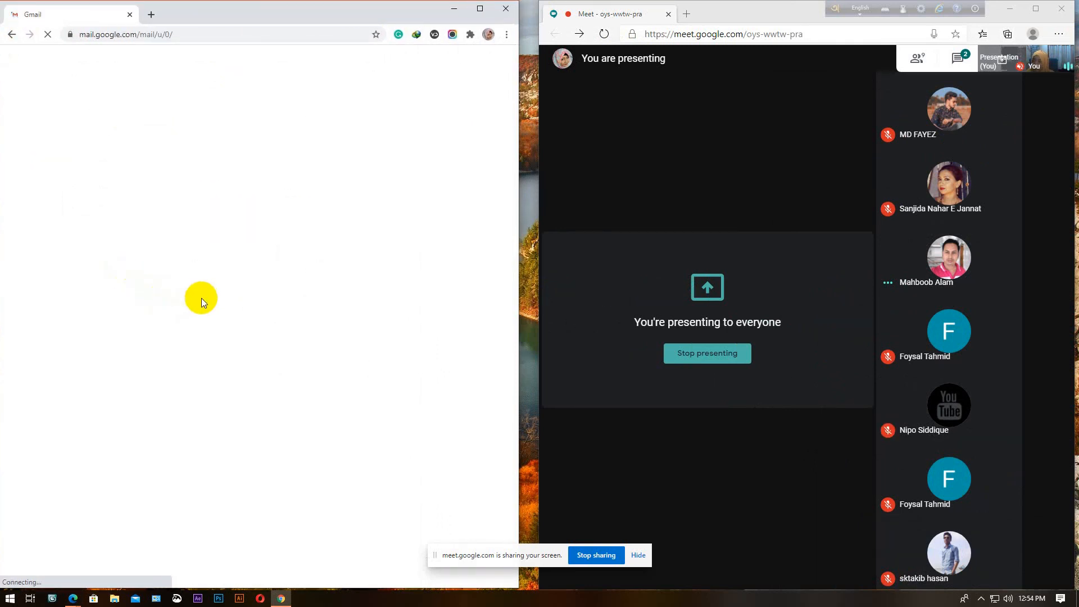
left_click_drag(520, 153, 540, 152)
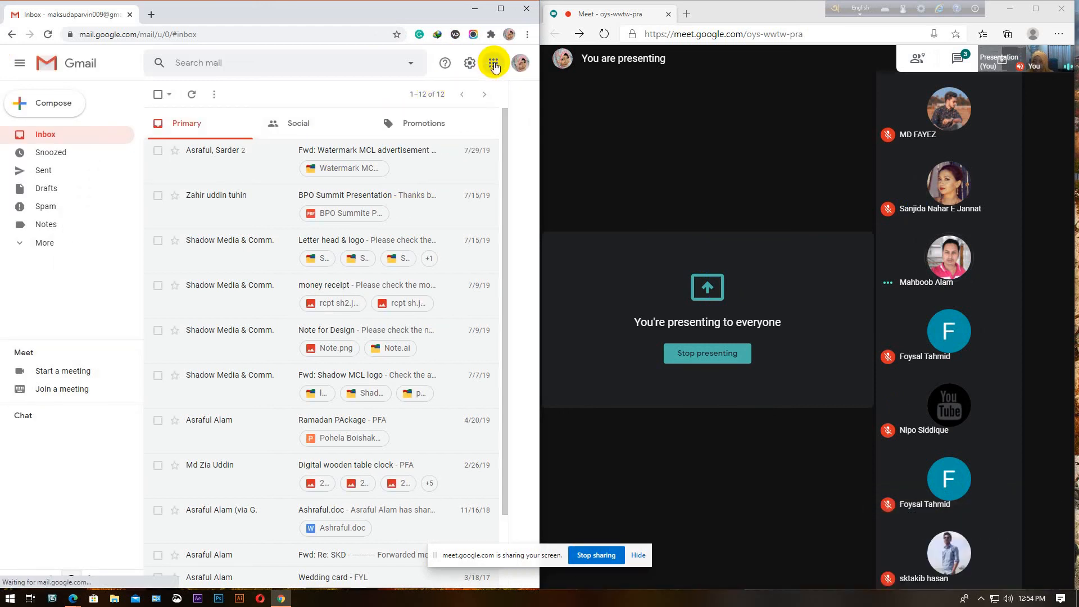
Open Google Drive from the Gmail inbox and show the files under Shared with me
left_click(494, 66)
left_click(389, 245)
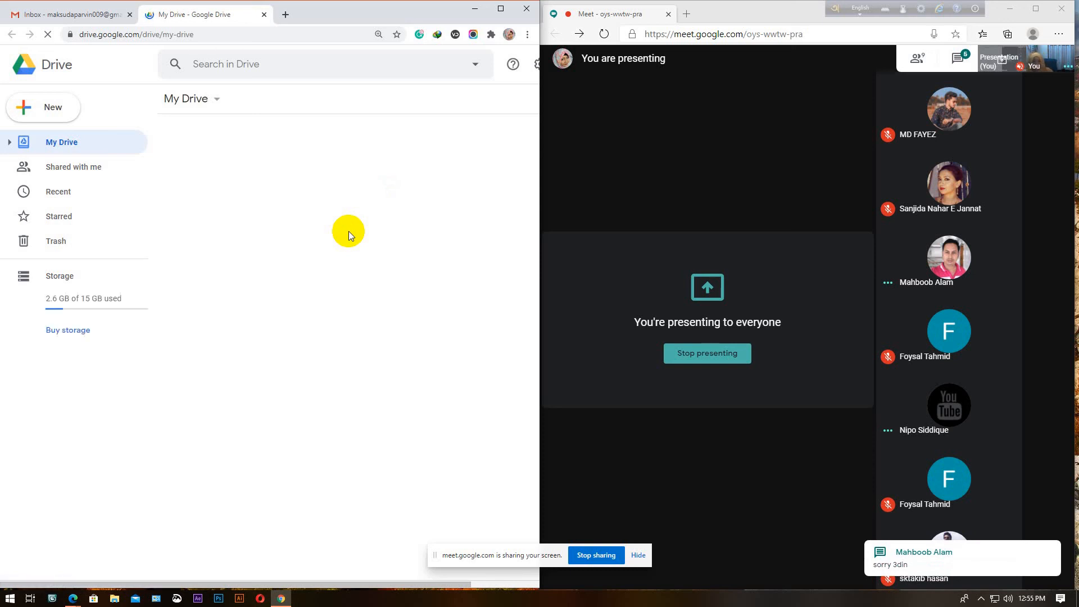
left_click(72, 169)
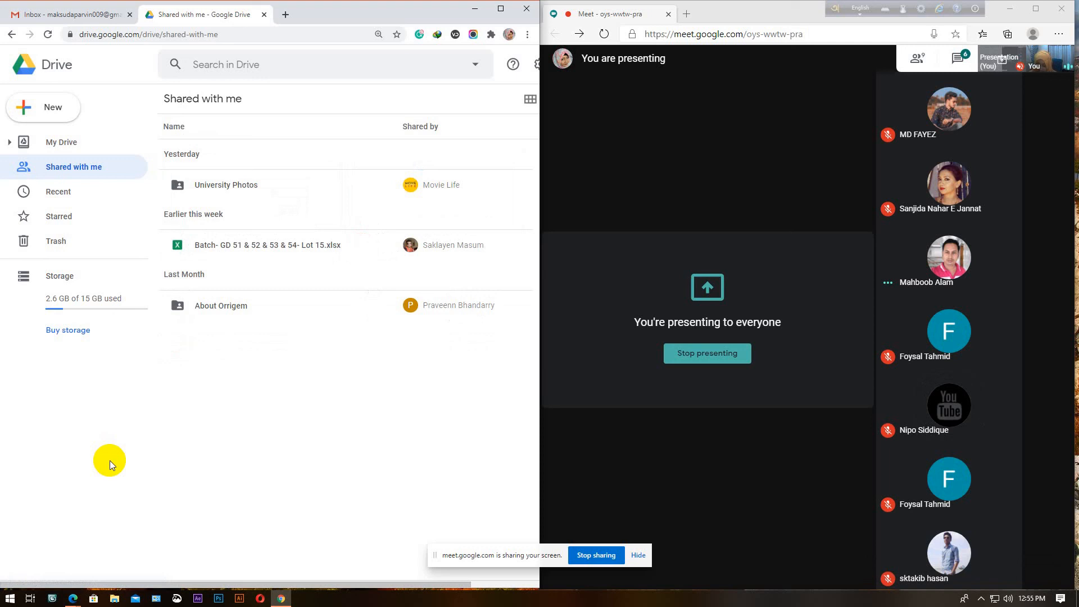
Open the shared file "Batch- GD 51 & 52 & 53 & 54- Lot 15.xlsx" in a maximized window and load it in Google Sheets
left_click(225, 245)
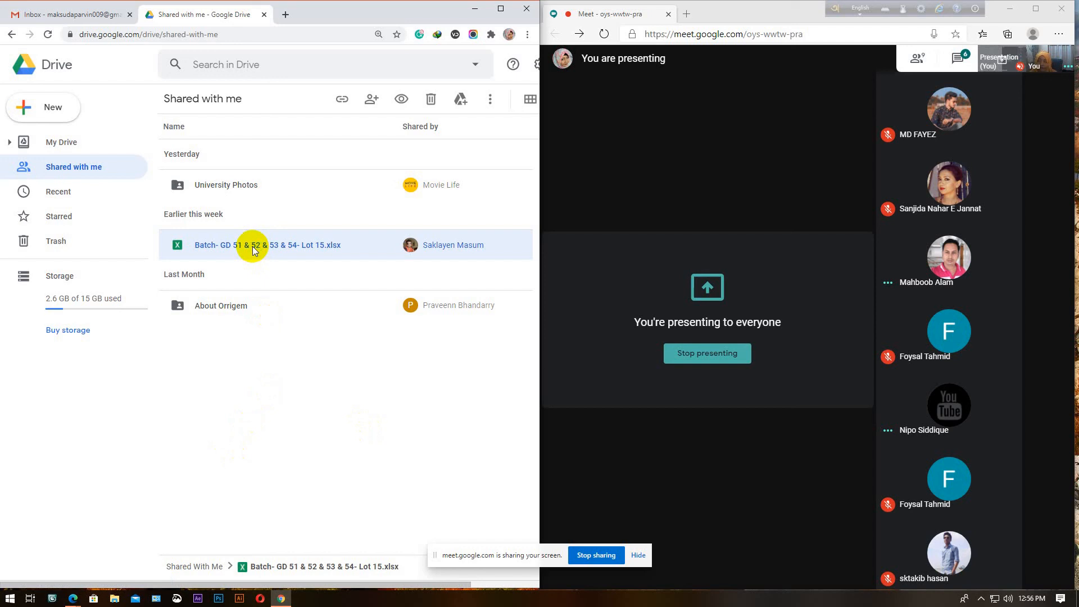
double_click(253, 247)
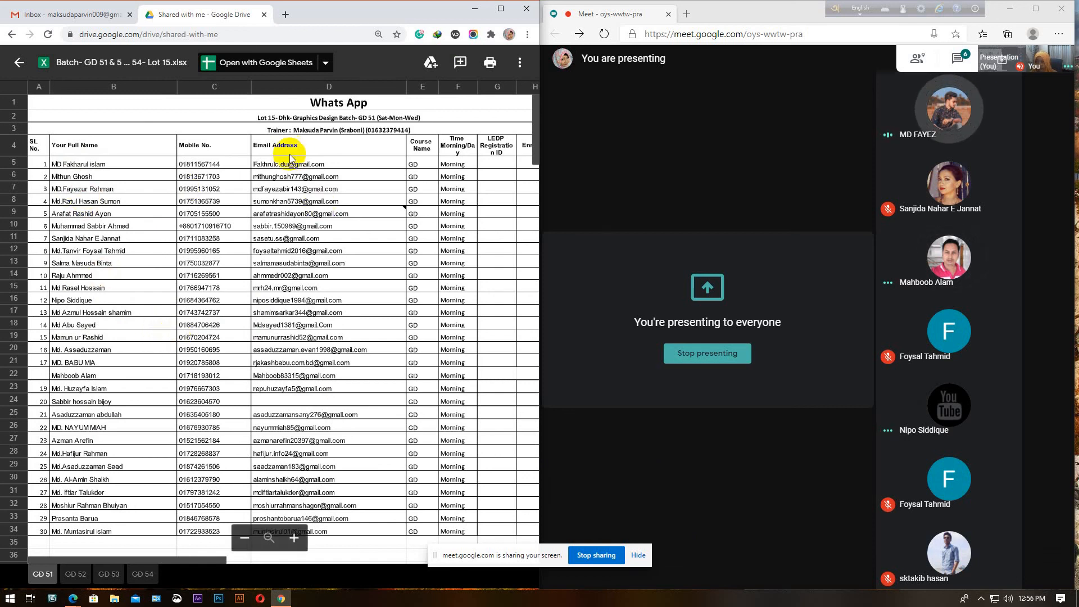
left_click(501, 11)
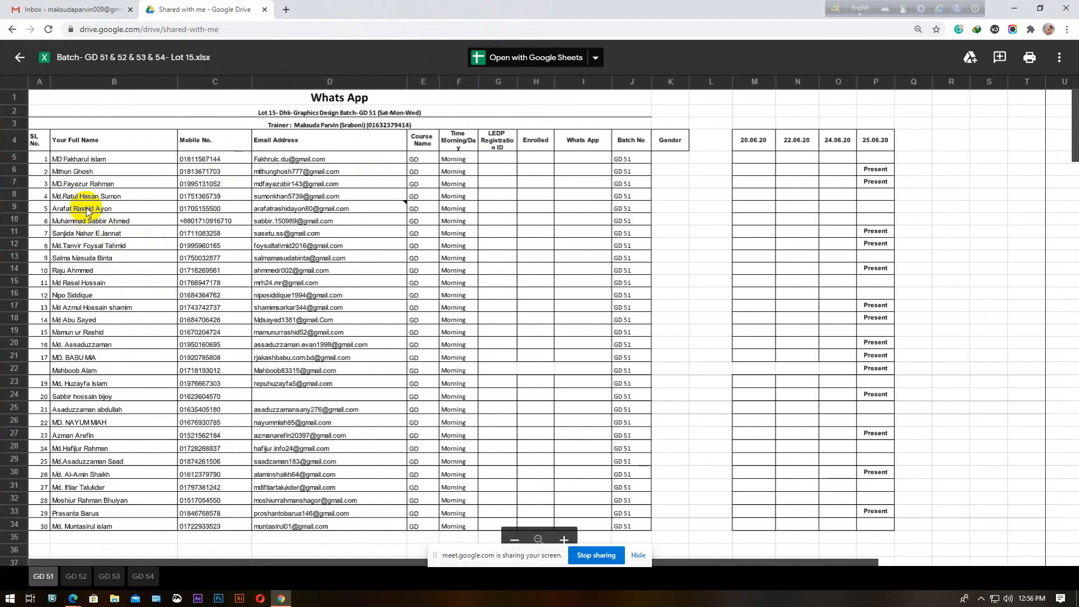
key("ctrl+plus")
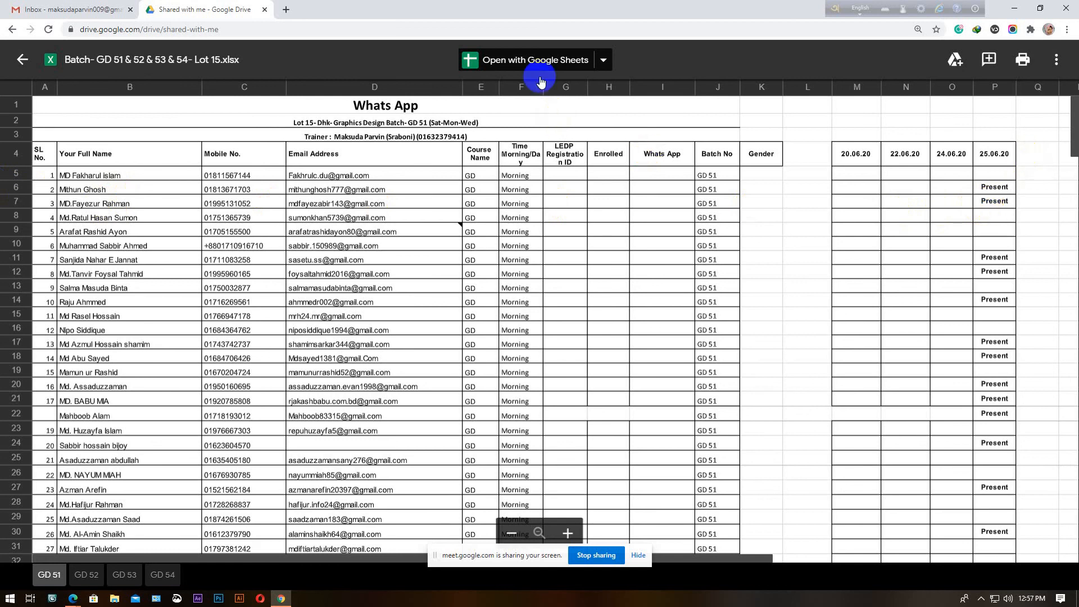
left_click(527, 59)
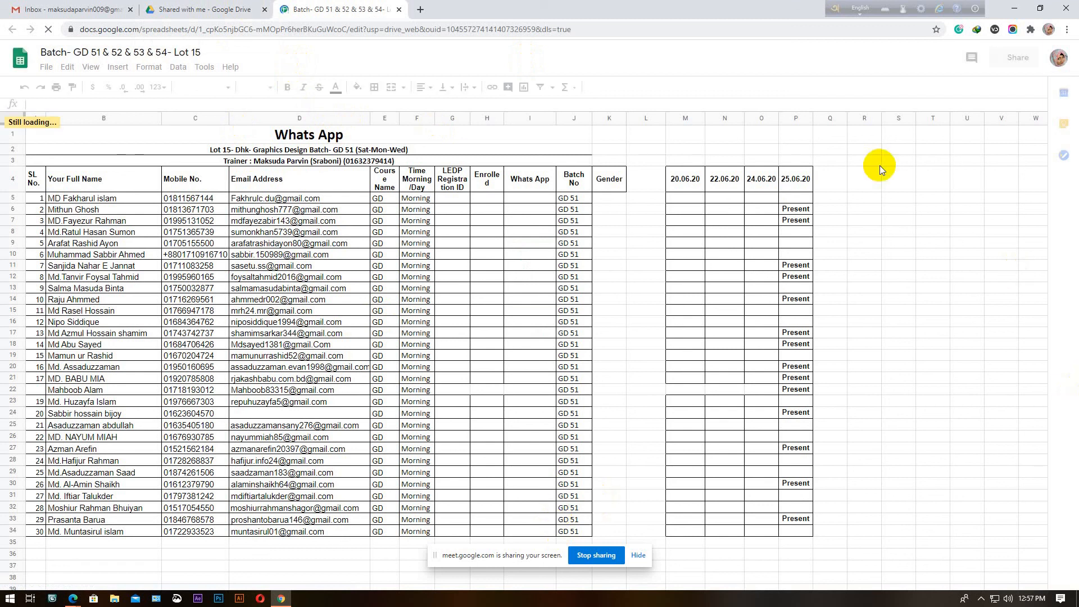
Copy the 25.06.20 attendance column, header through row 34, into the empty column Q on the GD 51 sheet
left_click(798, 178)
left_click_drag(799, 178, 793, 209)
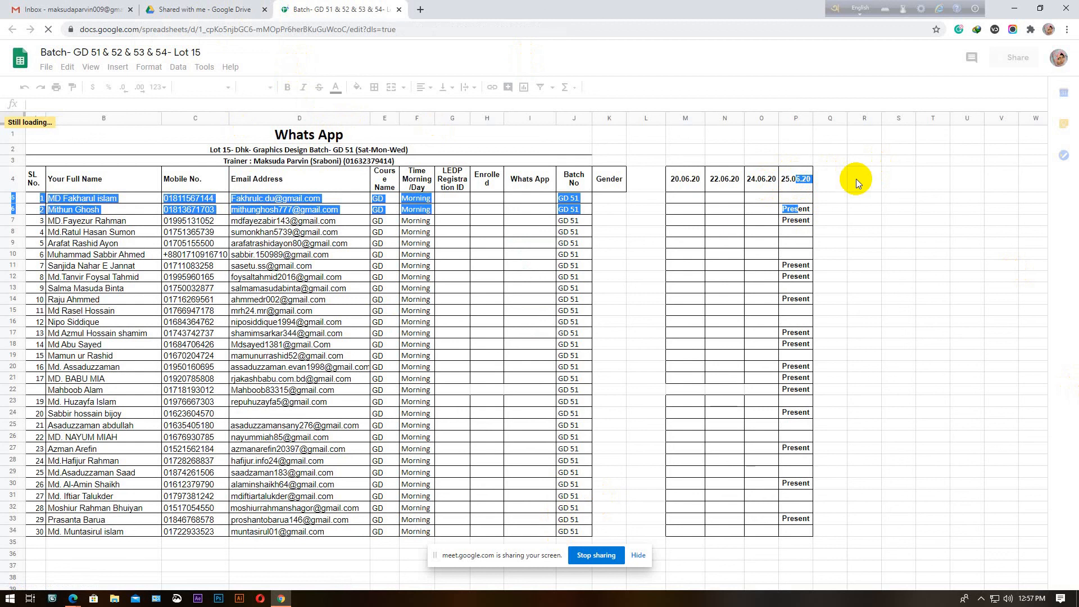
left_click(834, 180)
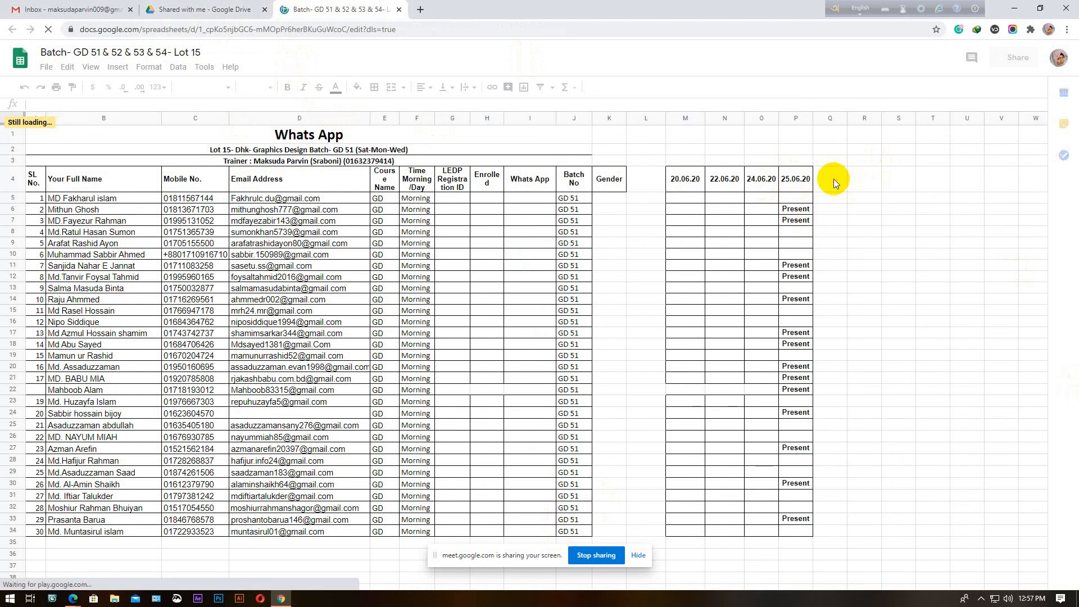
left_click_drag(792, 173, 795, 529)
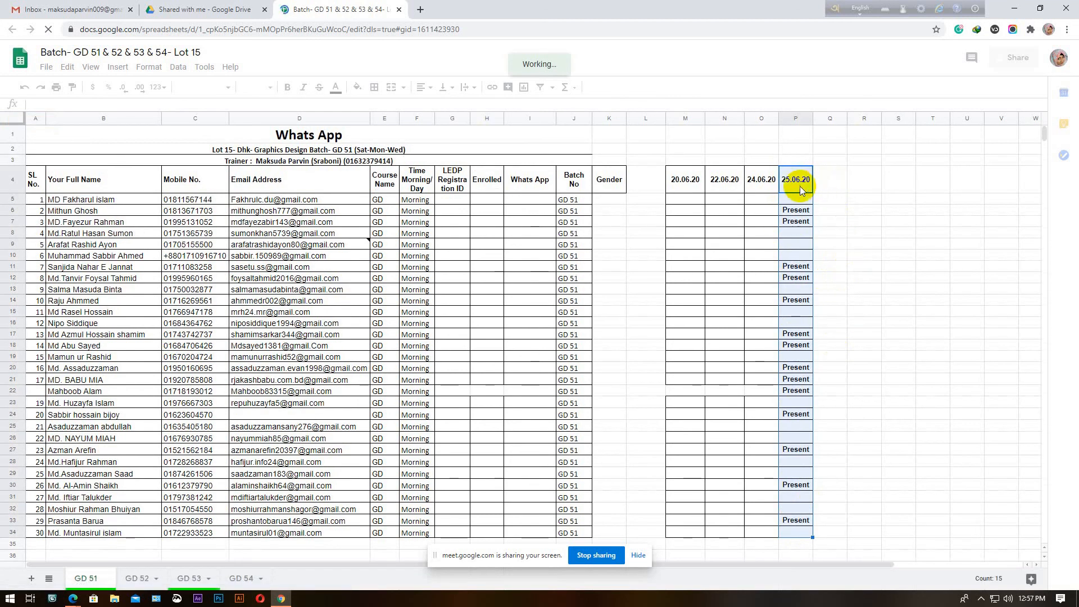
left_click(831, 180)
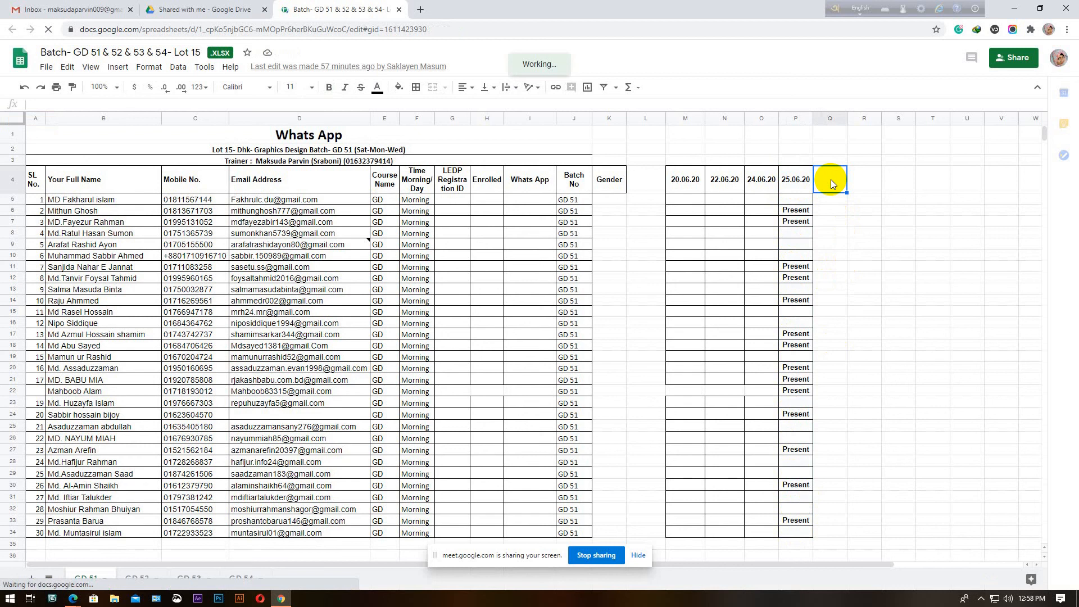
type("25.06.20  Present Present    Present Present  Present   Present Present  Present Present Present  Present   Present   Present   Present")
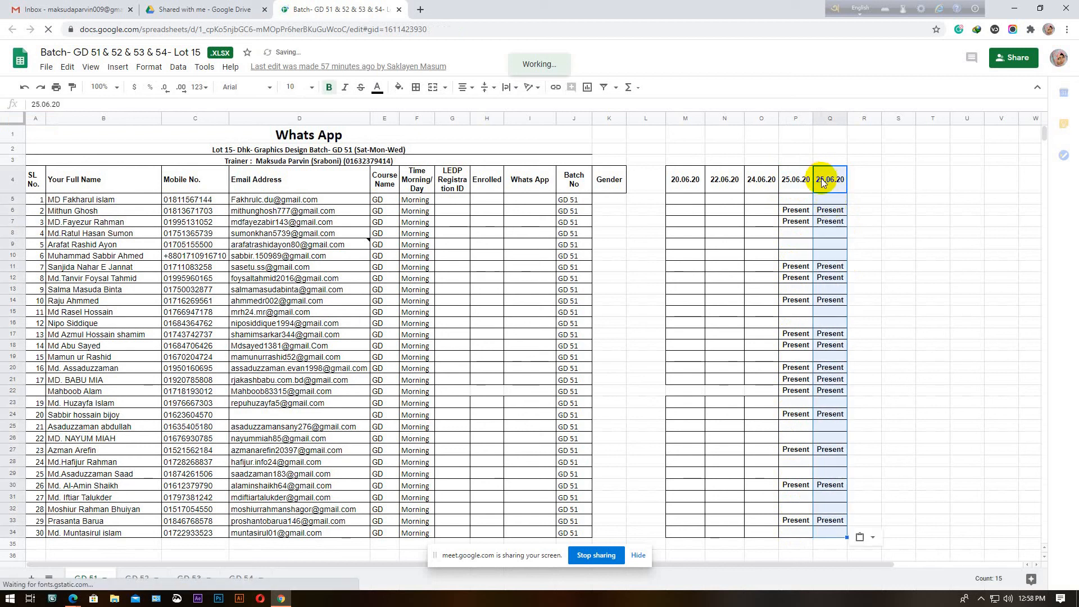
Change the date header in cell Q4 of the copied attendance column to 27.06.20
left_click(822, 182)
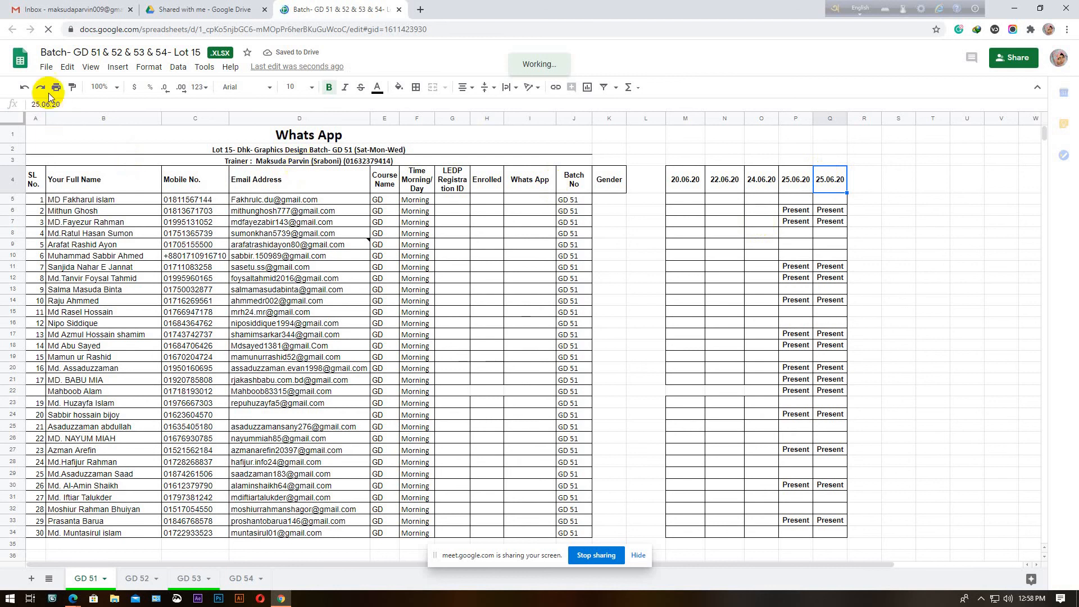
left_click(35, 105)
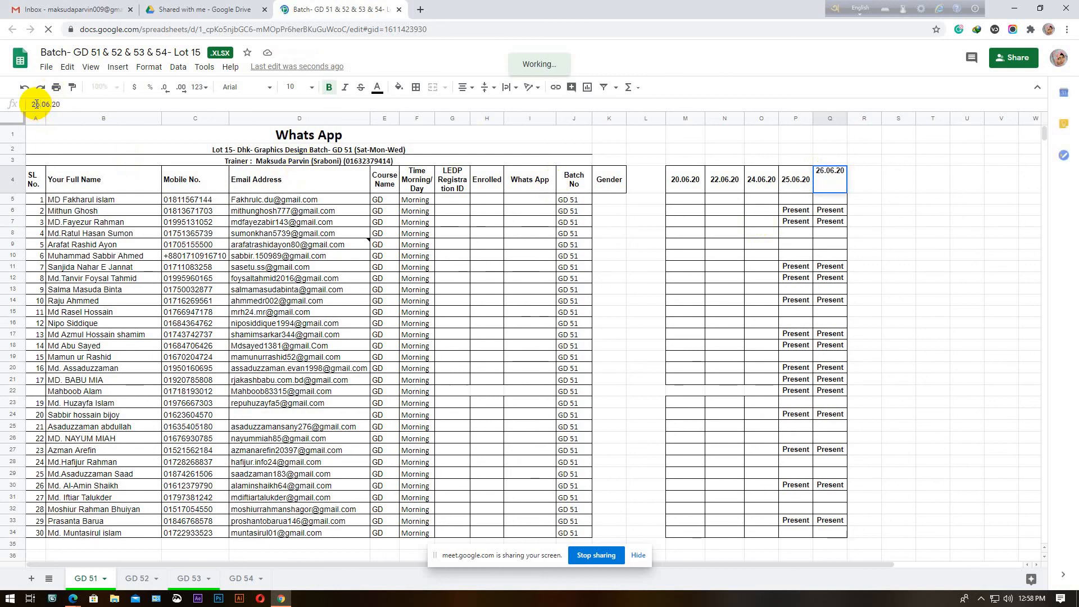
key("BackSpace")
key("BackSpace")
type("7.")
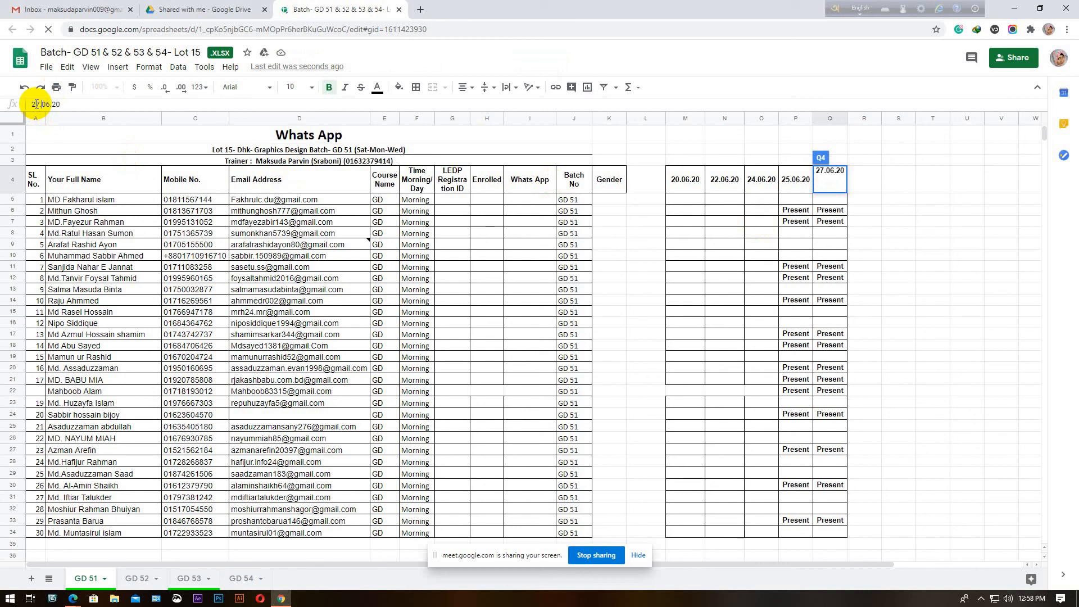
Check the new column's attendance for the students in rows 9 and 10
left_click(830, 212)
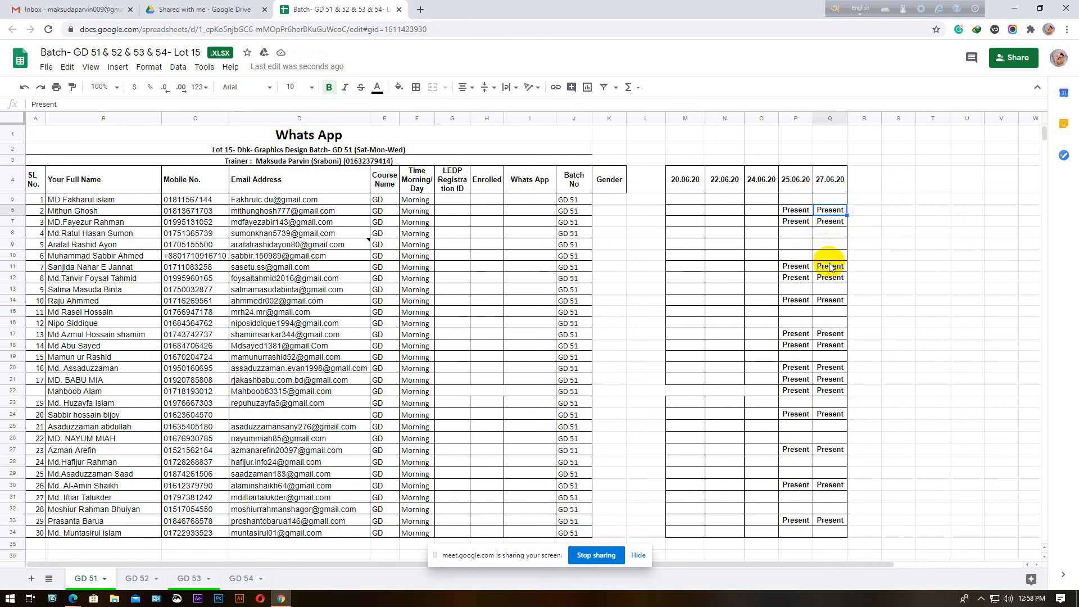
left_click(13, 244)
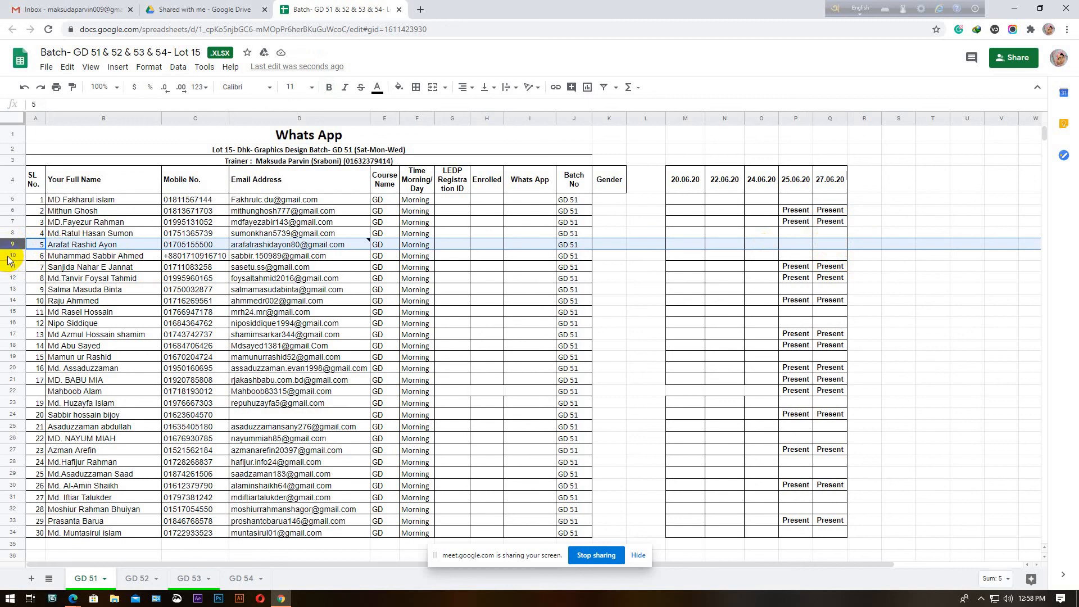
left_click(7, 255)
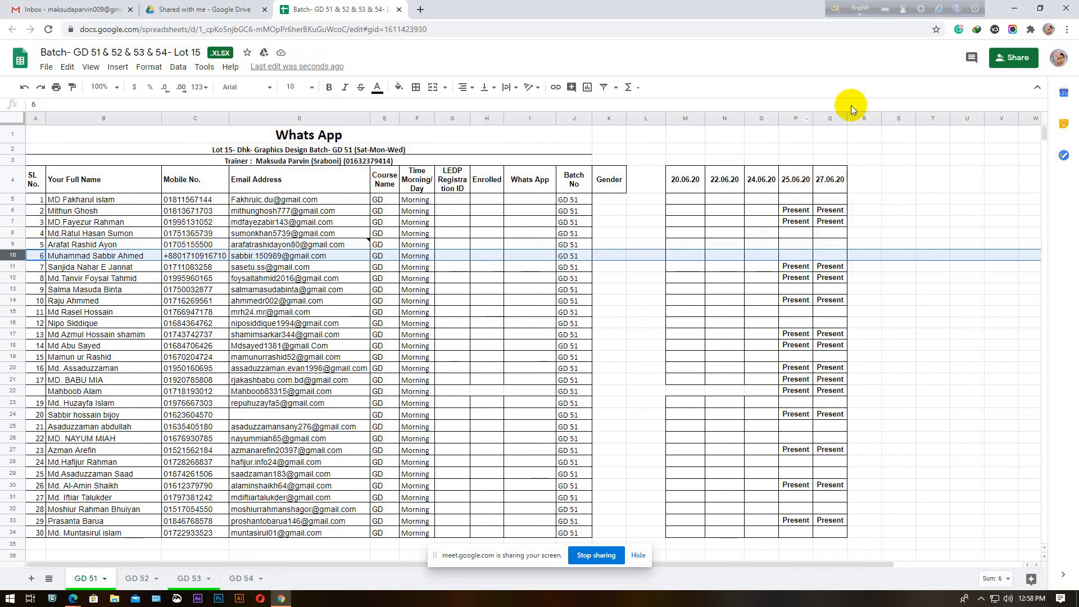
Restore and widen the Chrome window beside Meet, showing the Meet participant list alongside the sheet's attendance date columns
left_click(1040, 9)
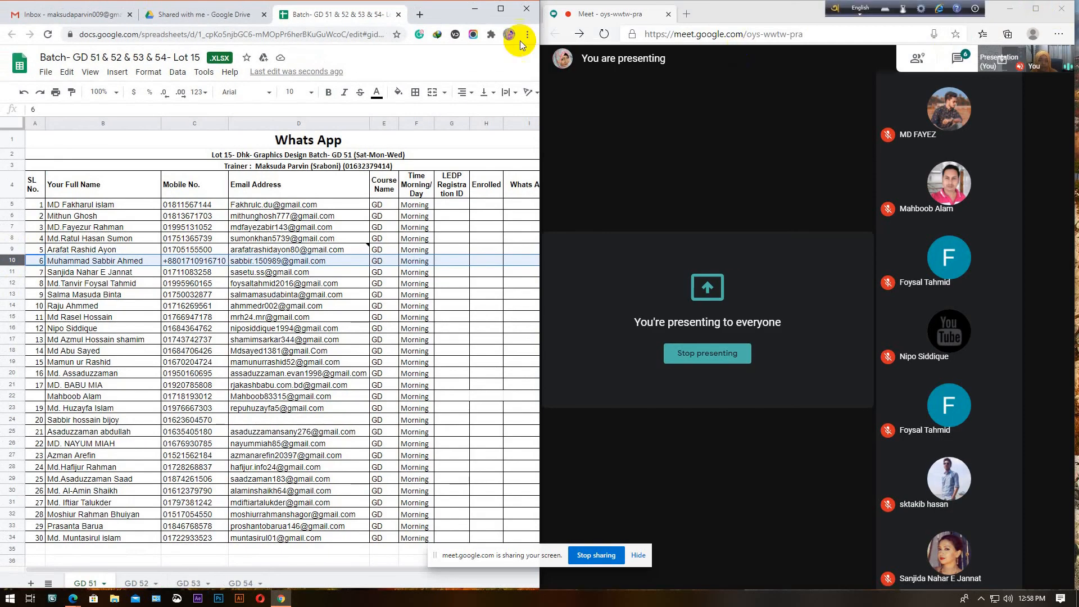
left_click_drag(537, 8, 856, 5)
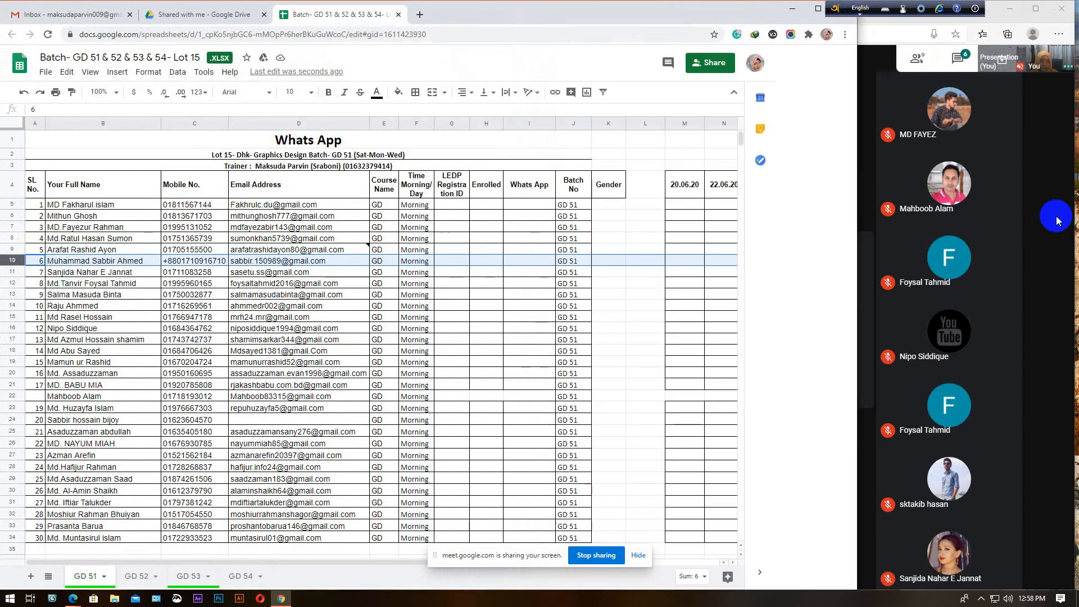
left_click(918, 58)
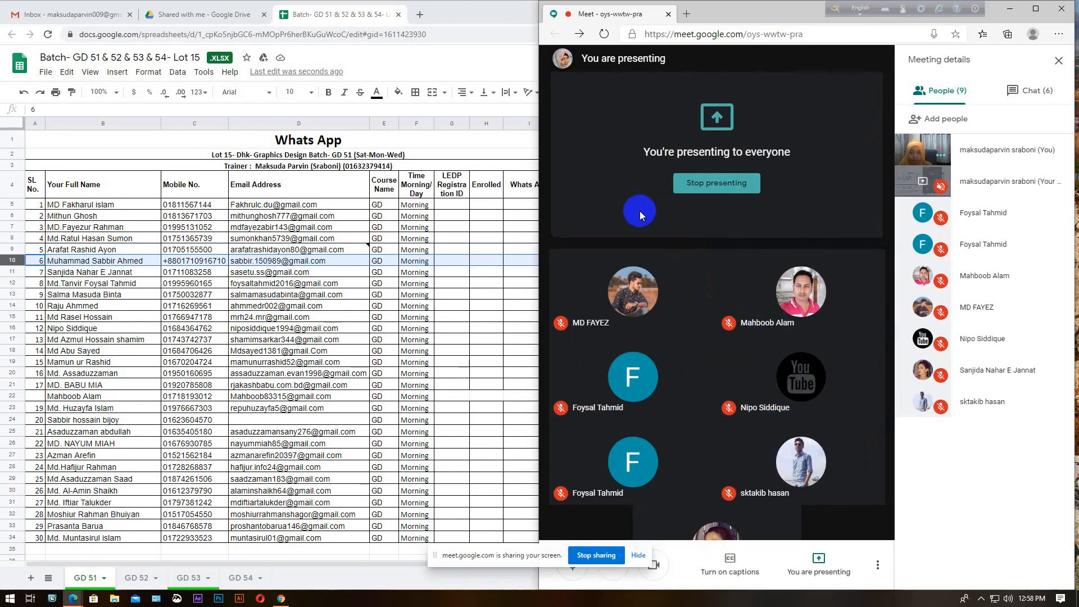
left_click(353, 576)
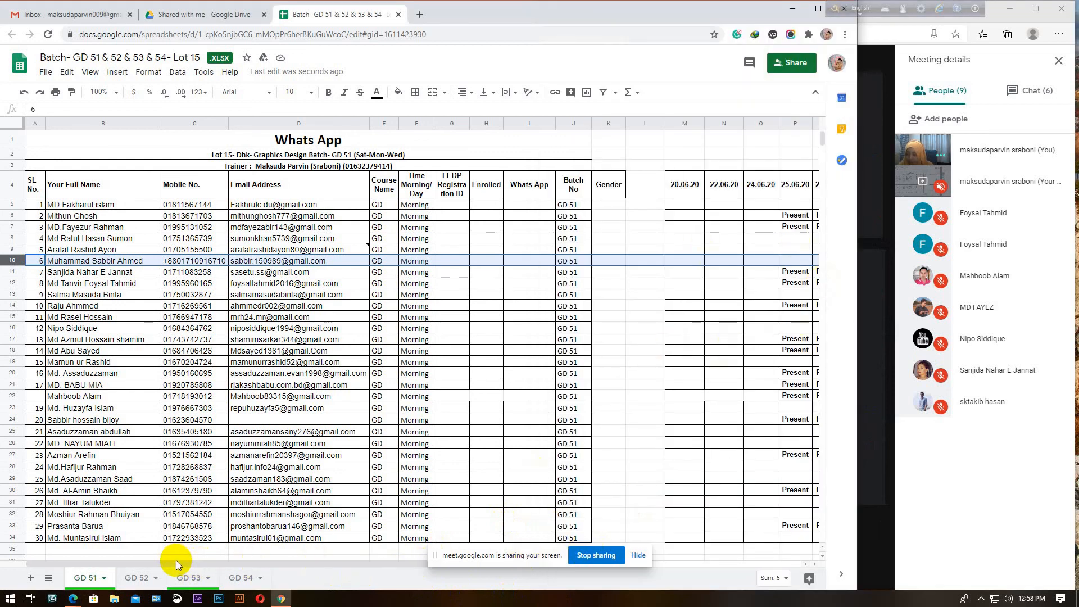
left_click_drag(177, 565, 204, 564)
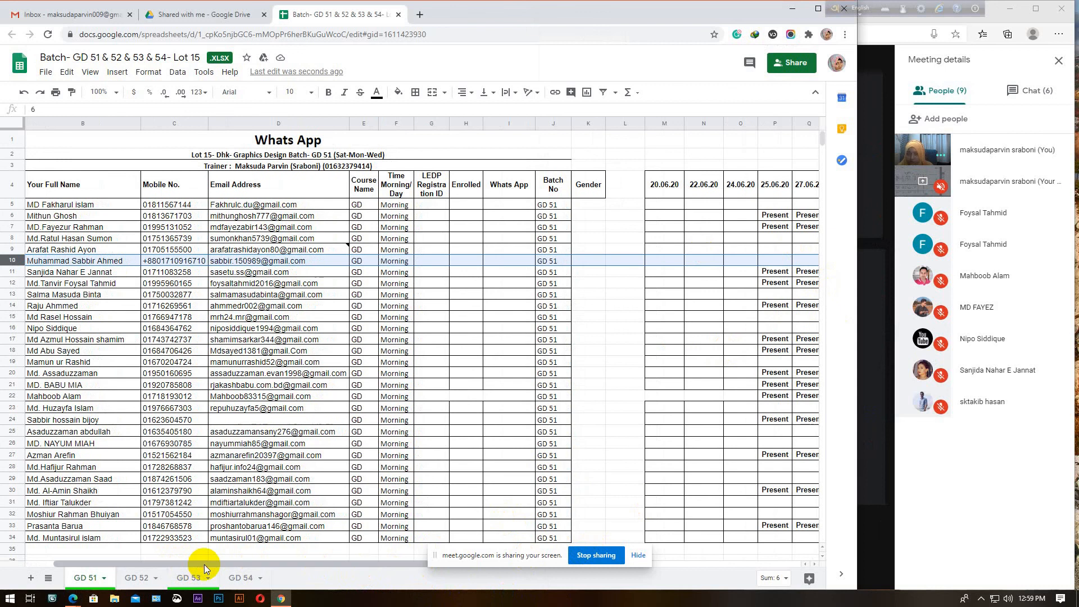
Review the students in rows 11 to 16 and move row 17's Present mark in the 27.06.20 column to row 16
left_click(7, 272)
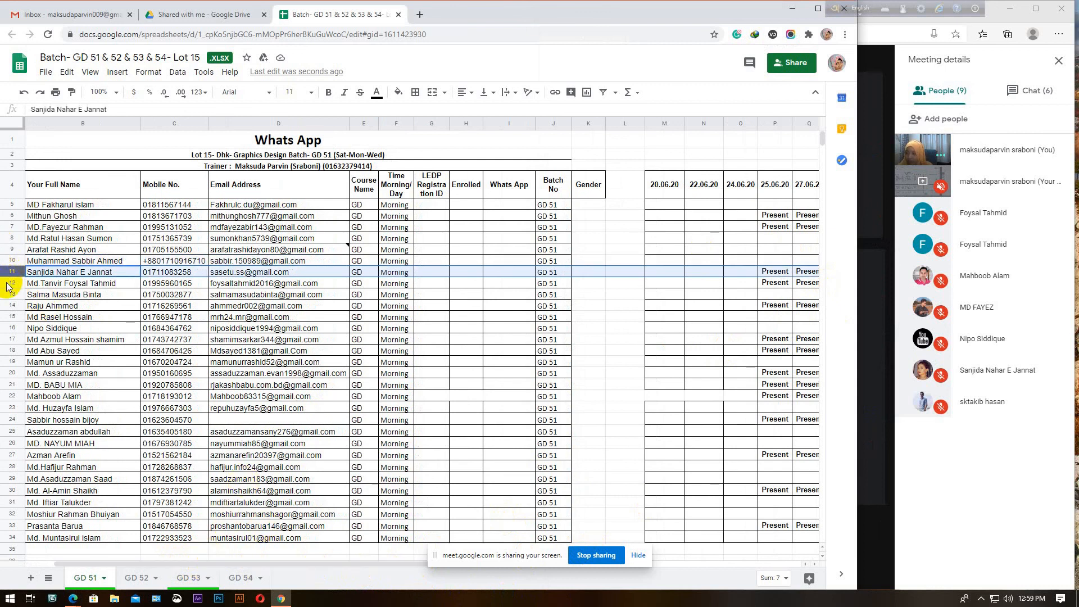
left_click(7, 283)
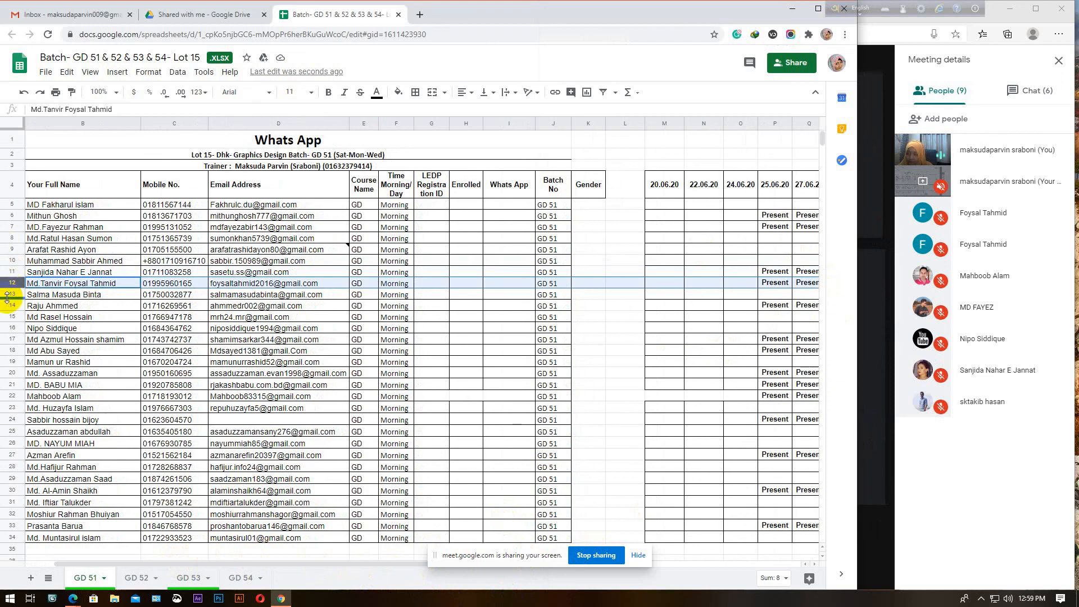
left_click(7, 295)
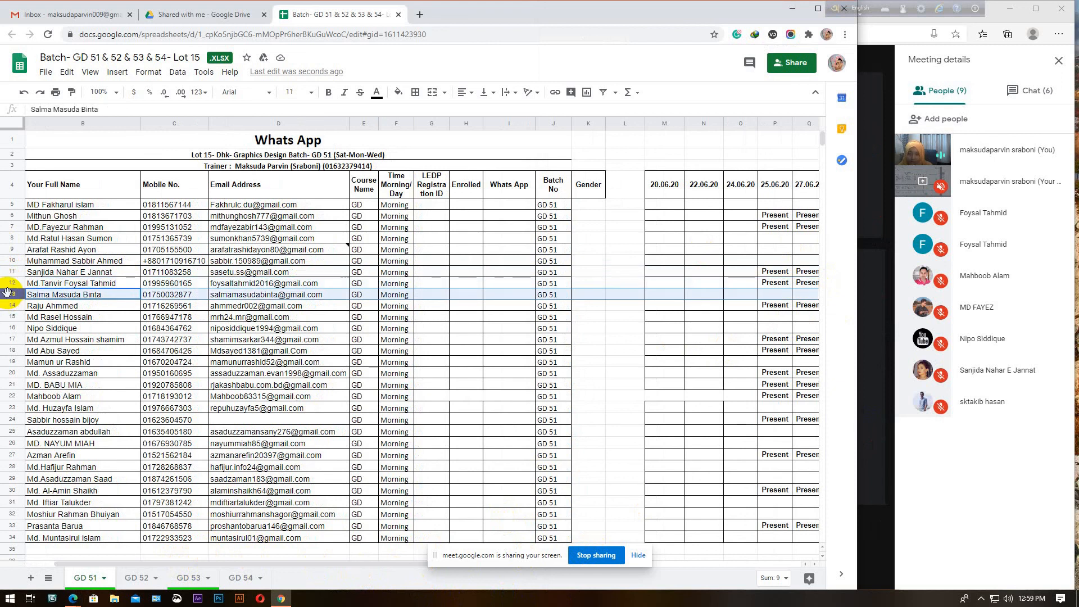
left_click(9, 304)
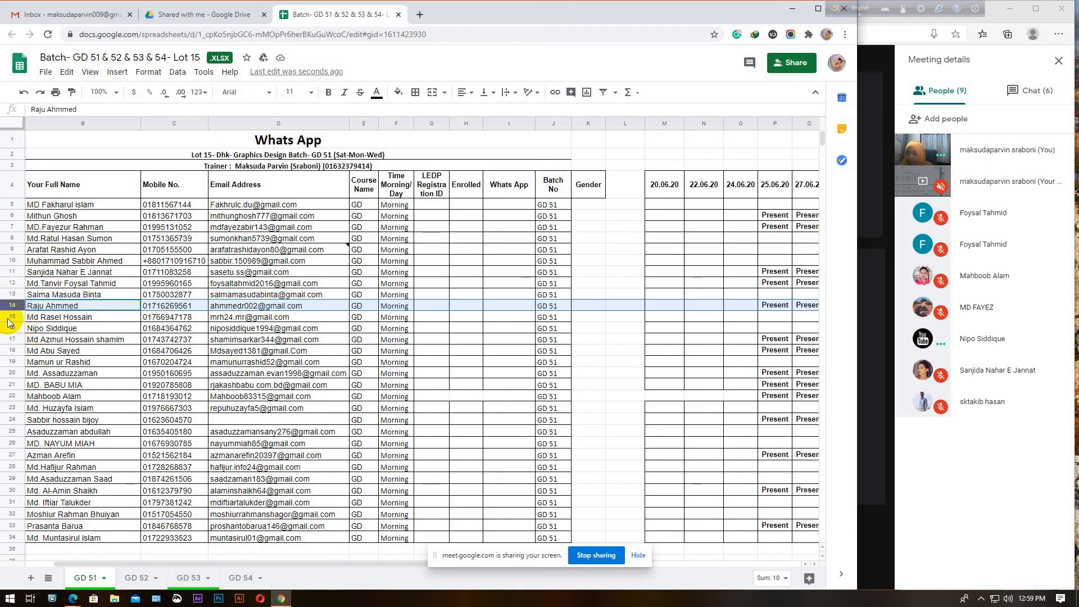
left_click(8, 318)
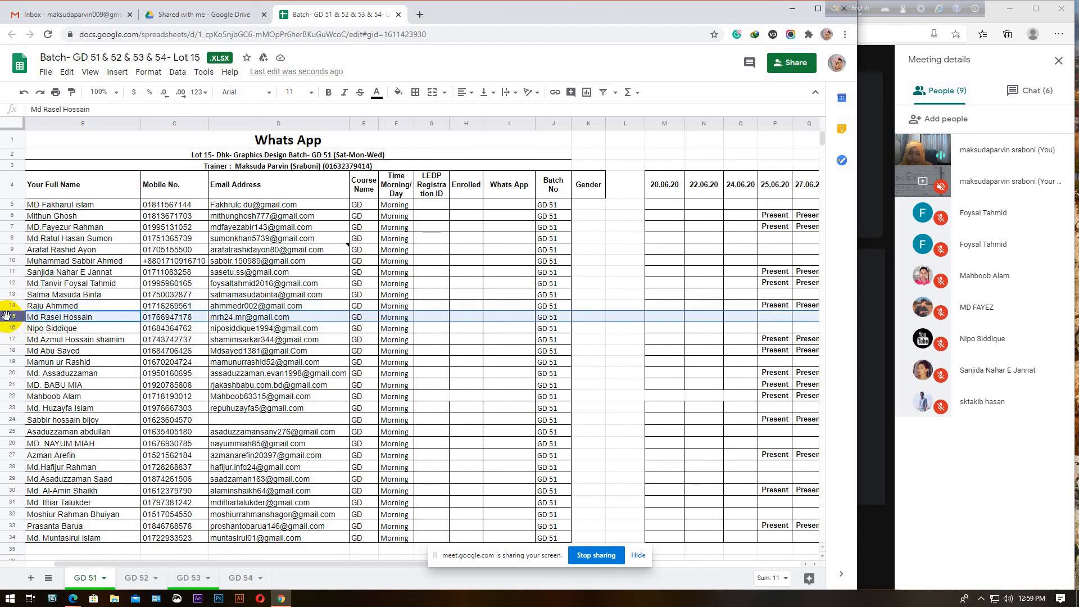
left_click(8, 331)
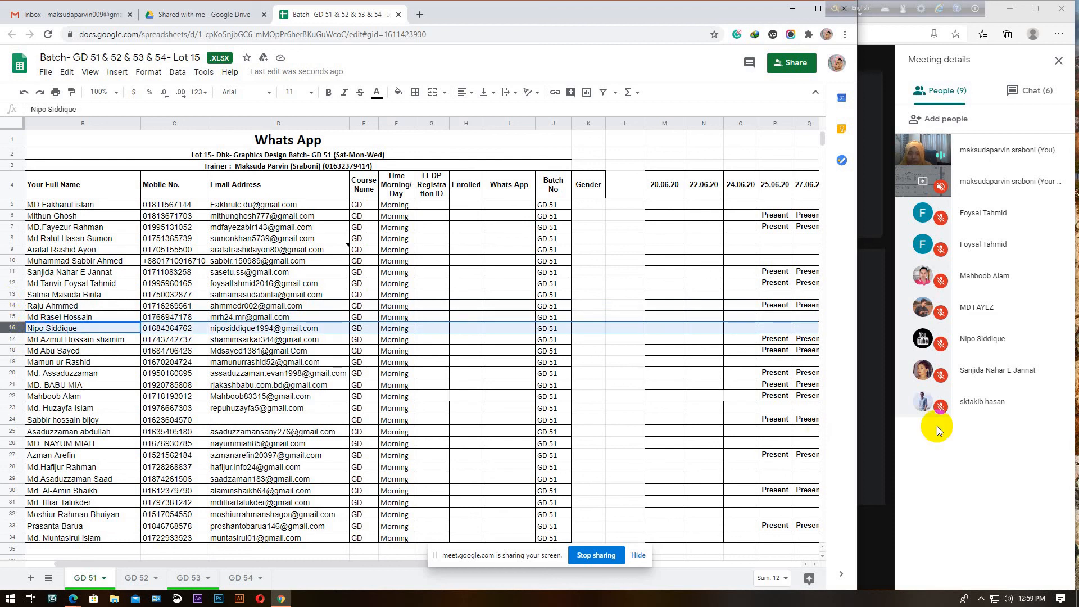
left_click(805, 341)
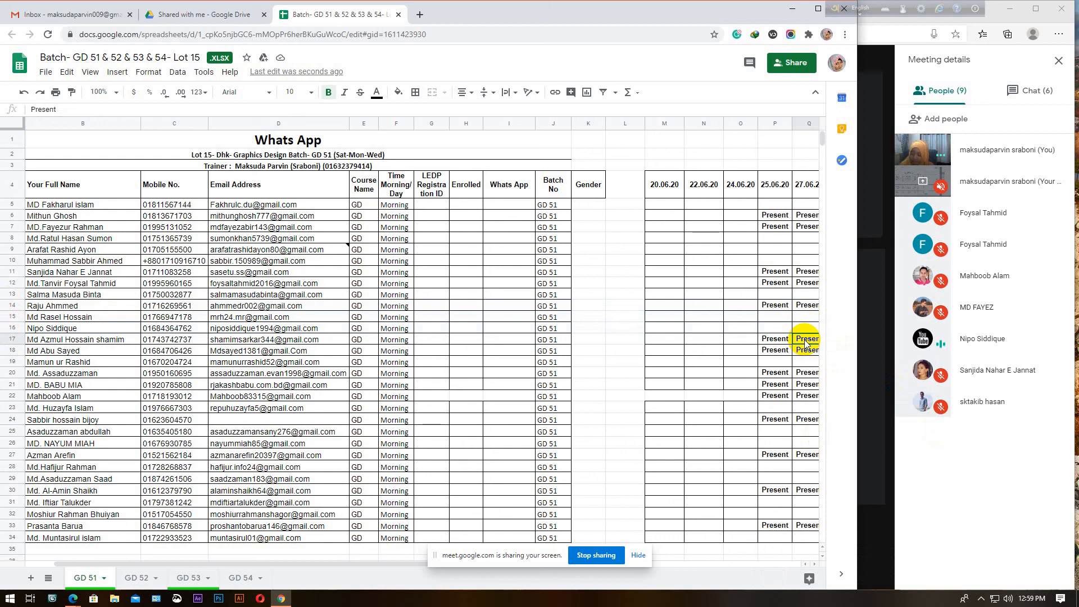
left_click(805, 328)
type("Present")
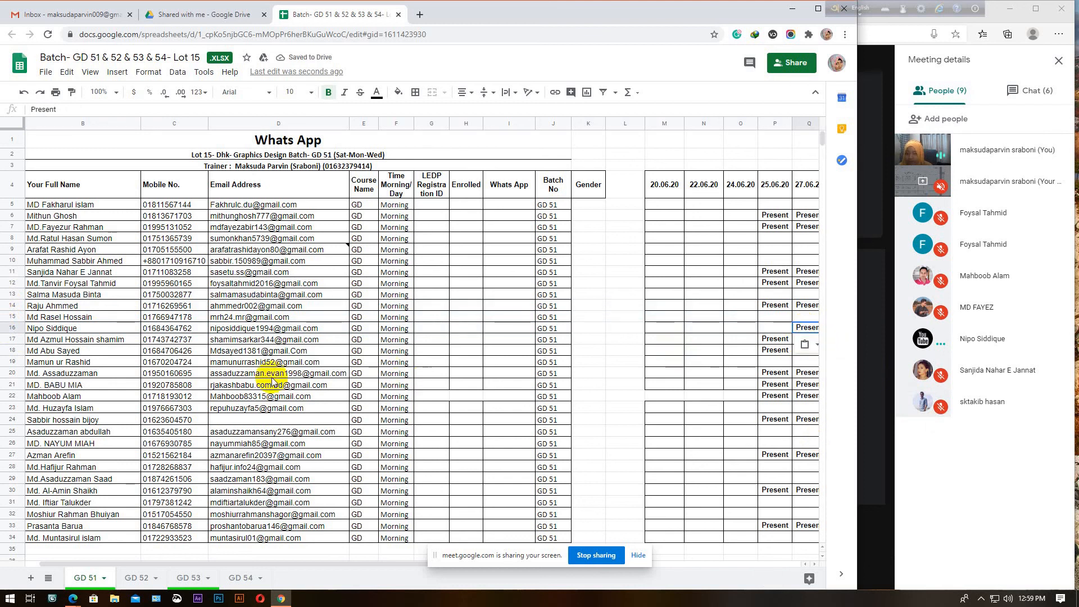
Review the students in rows 16 to 18 and clear row 18's Present mark in the 27.06.20 column
left_click(8, 328)
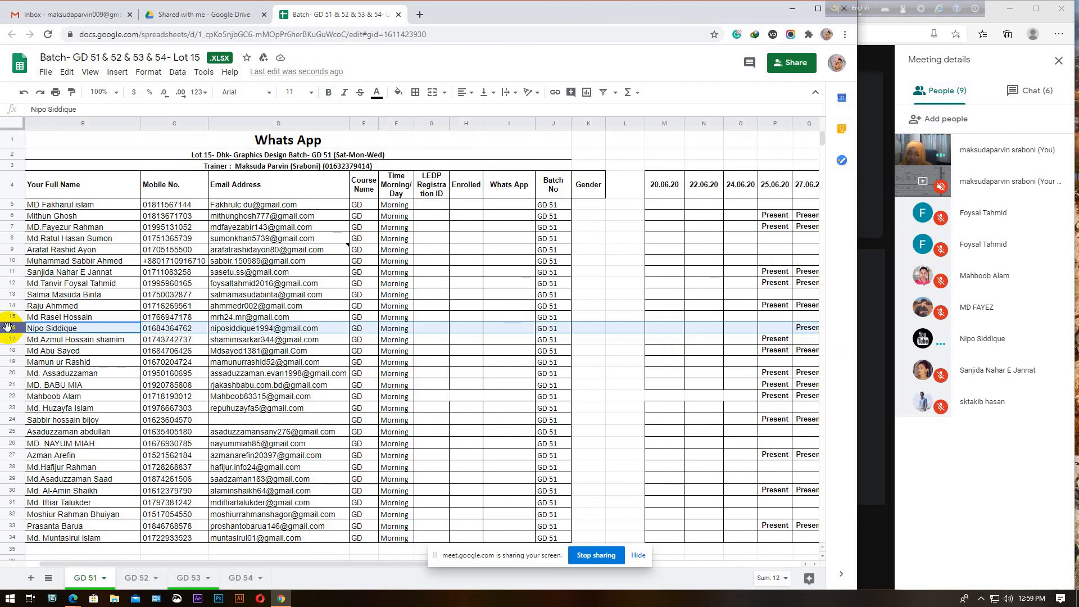
left_click(10, 339)
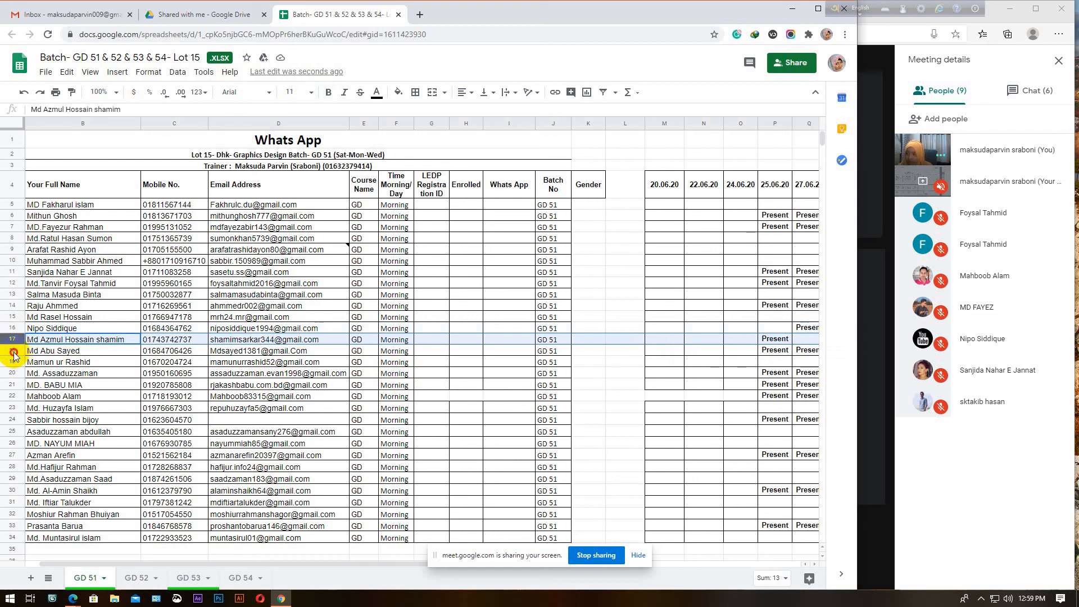
left_click(12, 350)
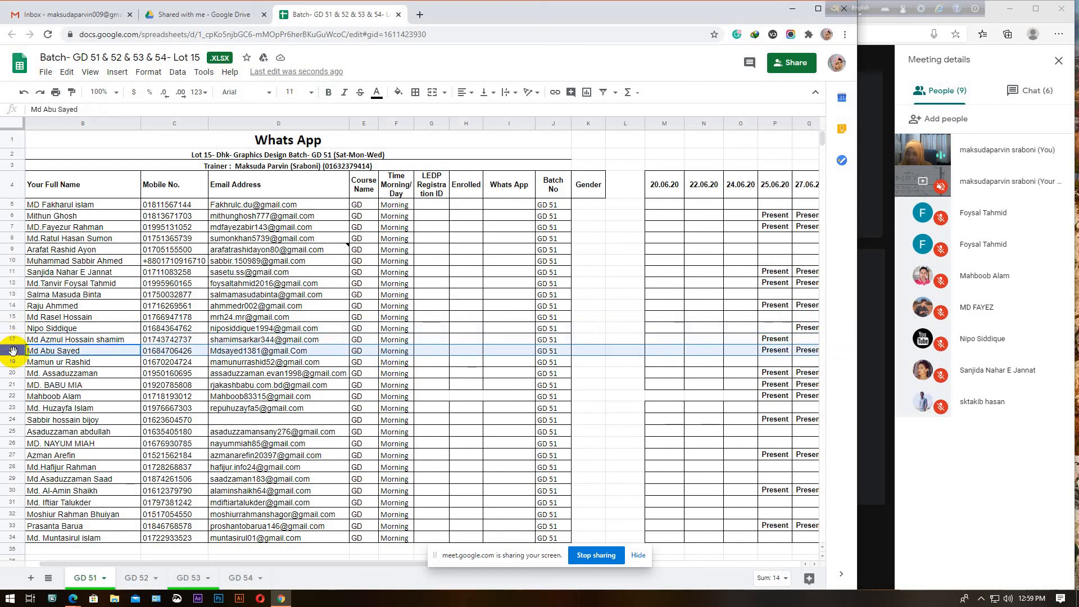
left_click(803, 350)
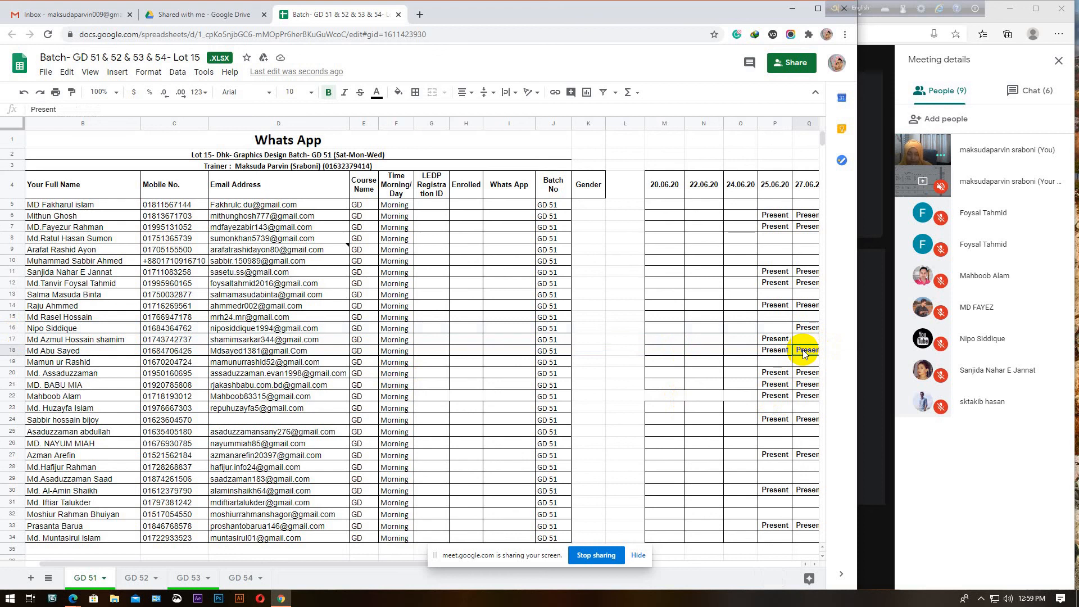
key("Delete")
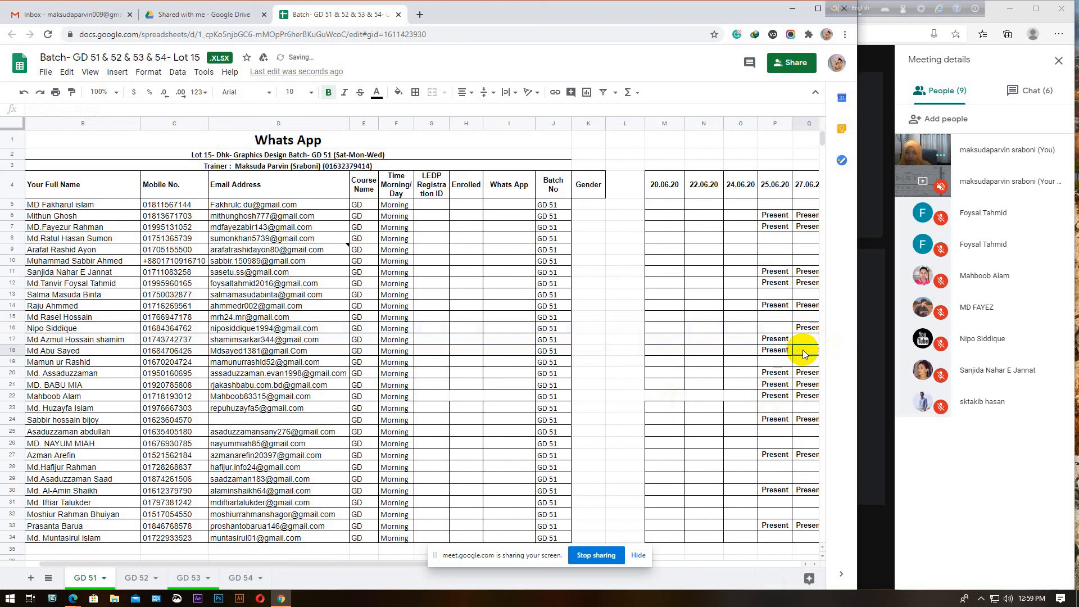
Review the students in rows 19 to 21 and clear the 27.06.20 Present marks in rows 20 and 21
left_click(5, 361)
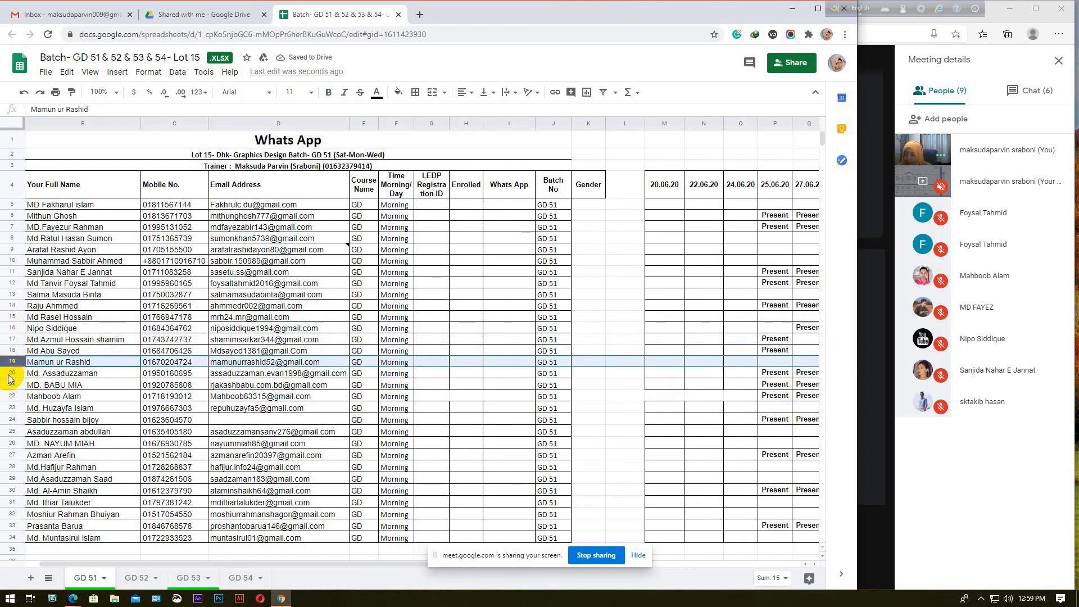
left_click(6, 373)
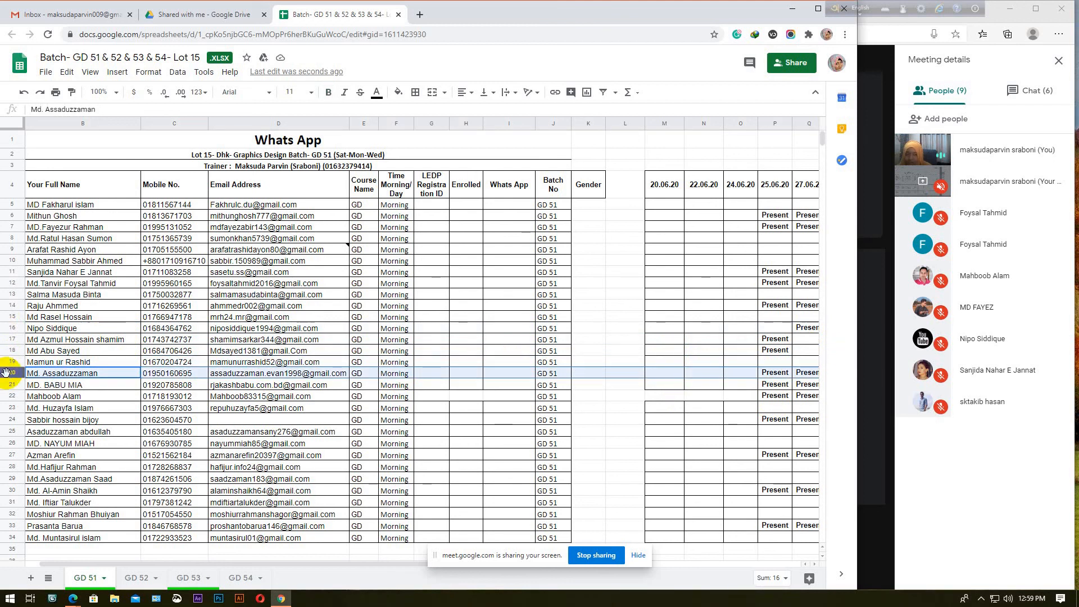
left_click(808, 374)
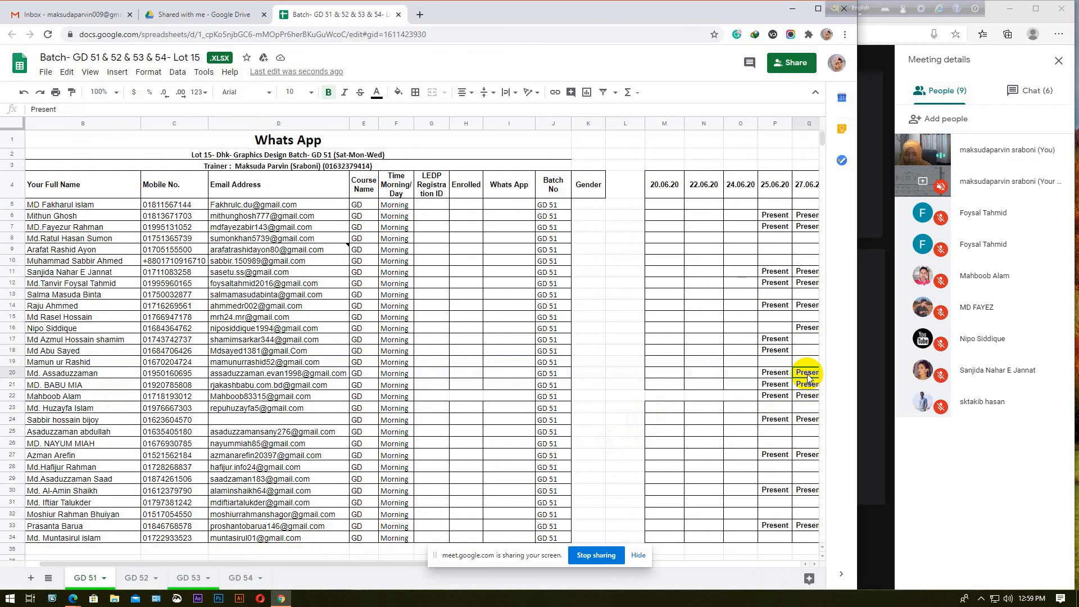
key("Delete")
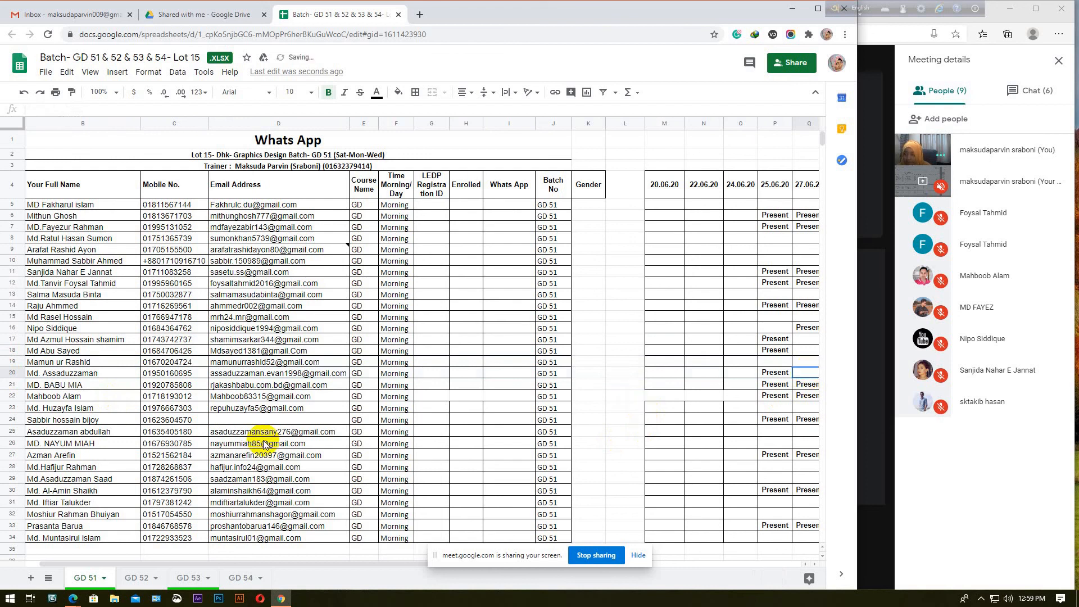
left_click(7, 384)
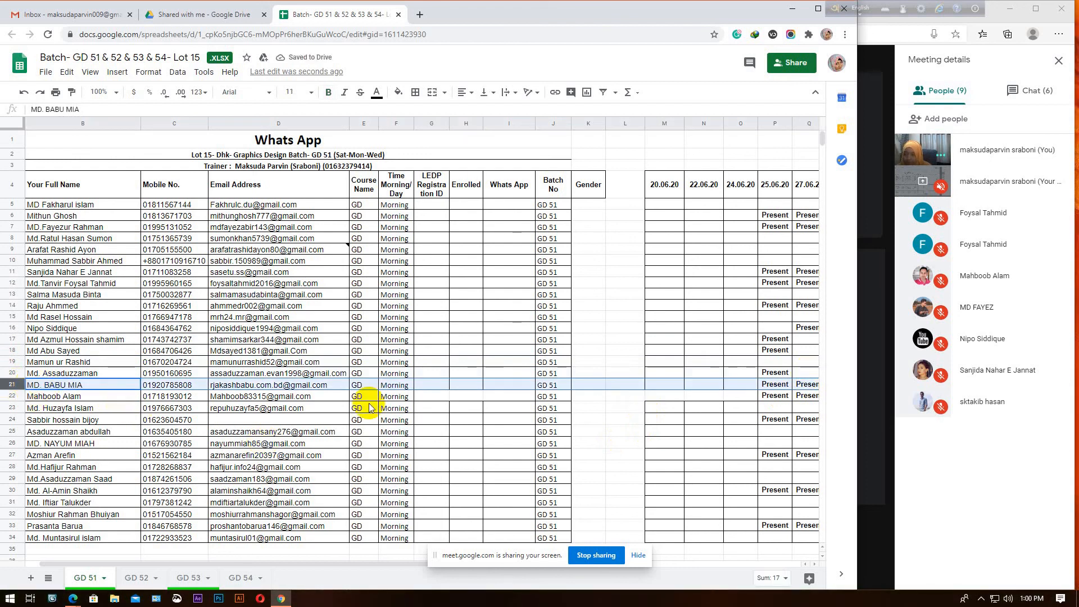
left_click(805, 386)
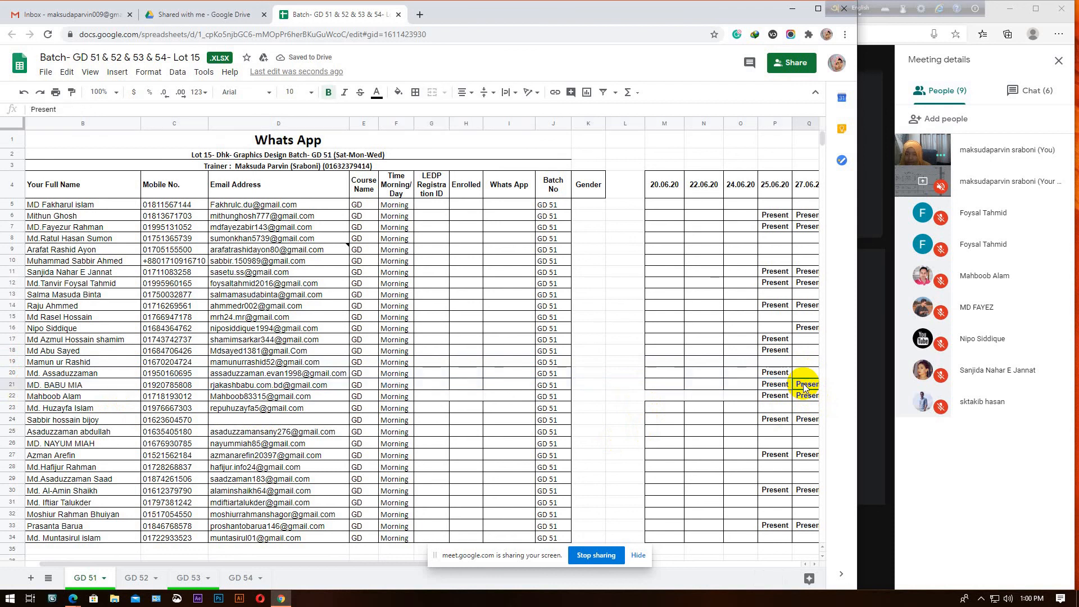
key("Delete")
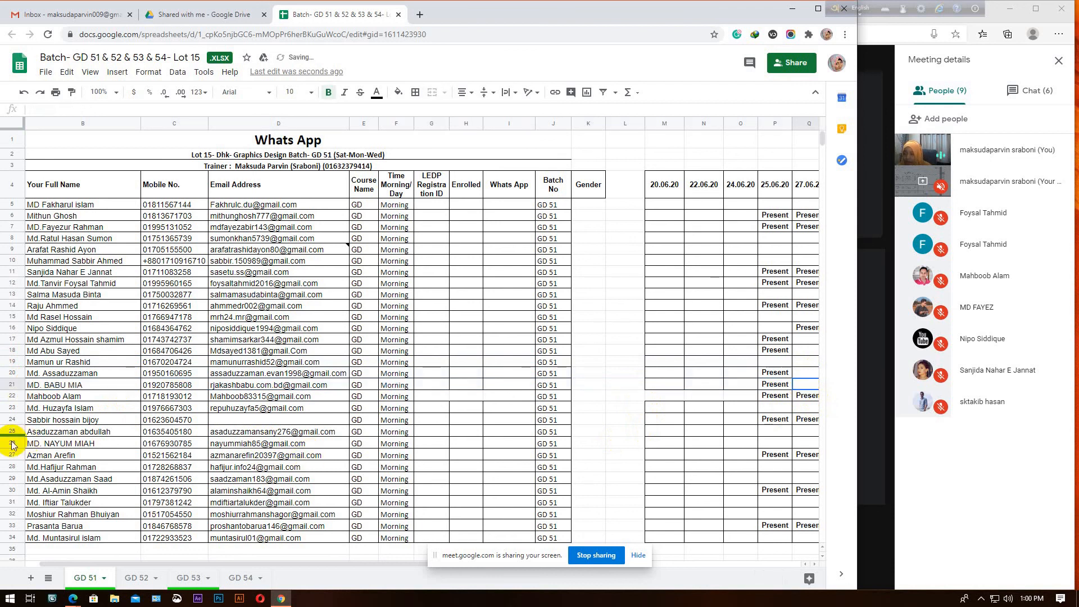
Review the students in rows 22 to 24 and clear row 24's Present mark in the 27.06.20 column
left_click(11, 398)
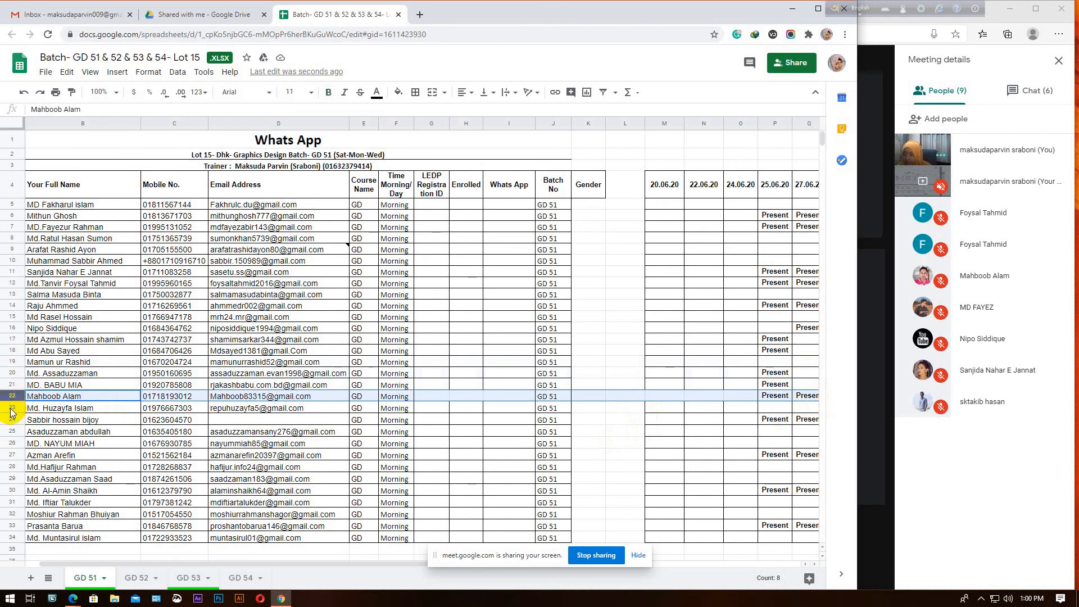
left_click(10, 407)
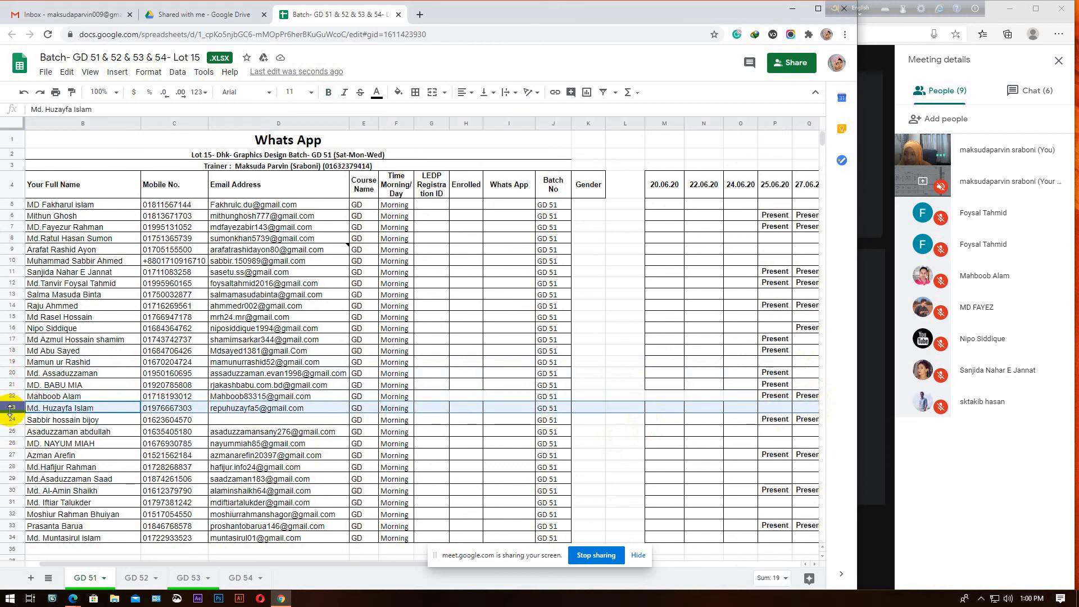
left_click(6, 420)
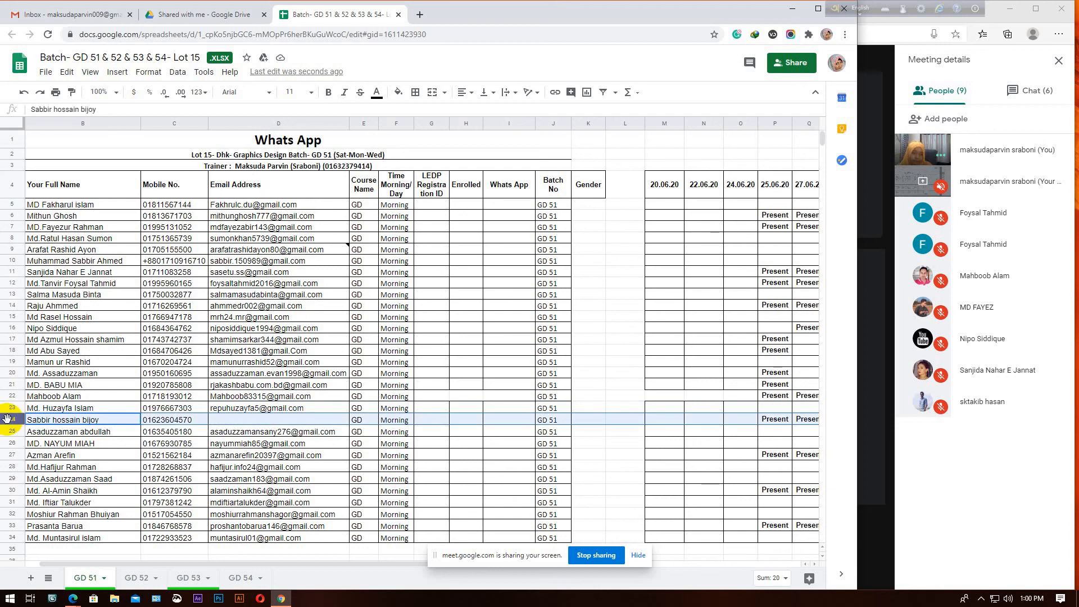
left_click(808, 420)
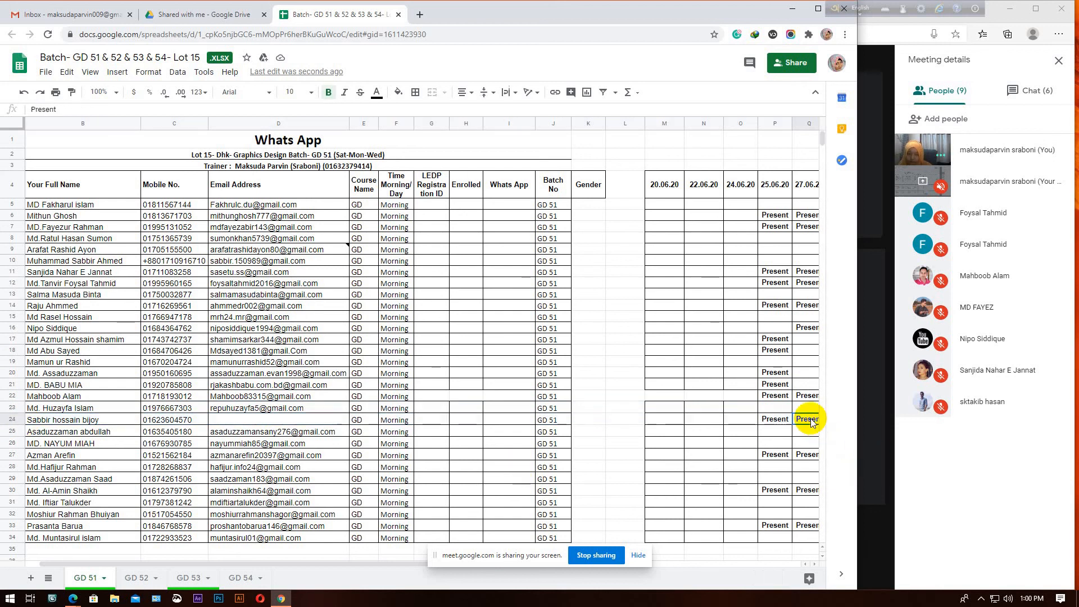
key("Delete")
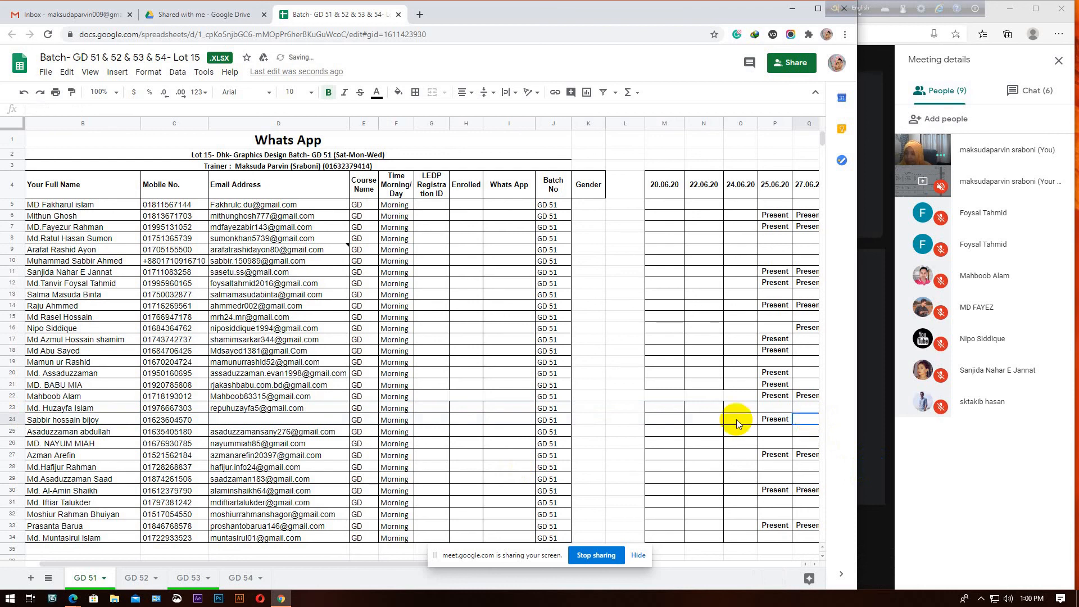
Mark the student in row 26 as Present for 27.06.20 by copying the mark from row 22 of the same column
left_click(8, 432)
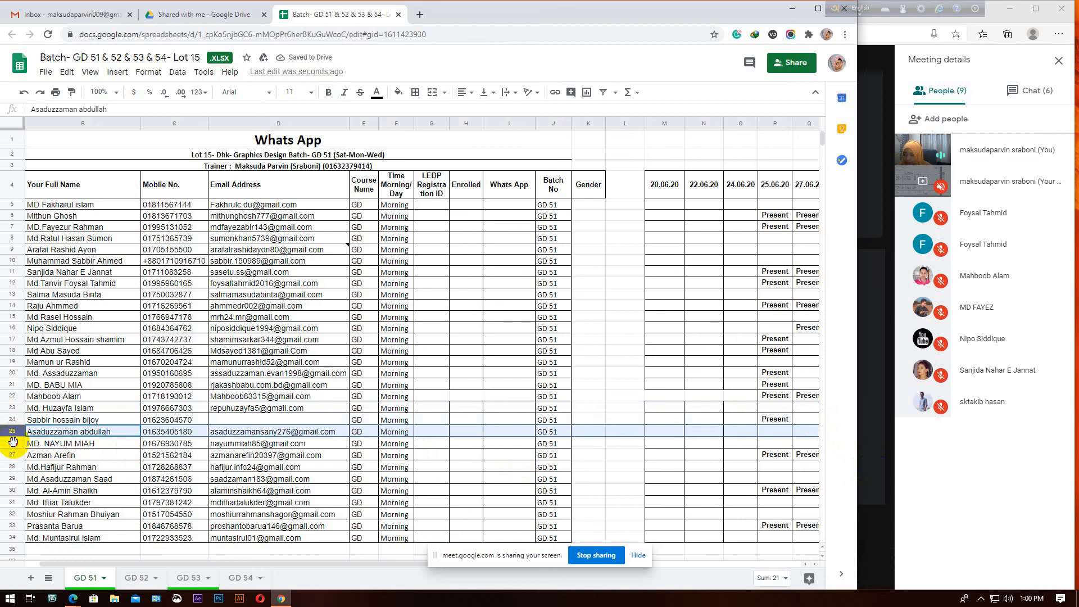
left_click(12, 443)
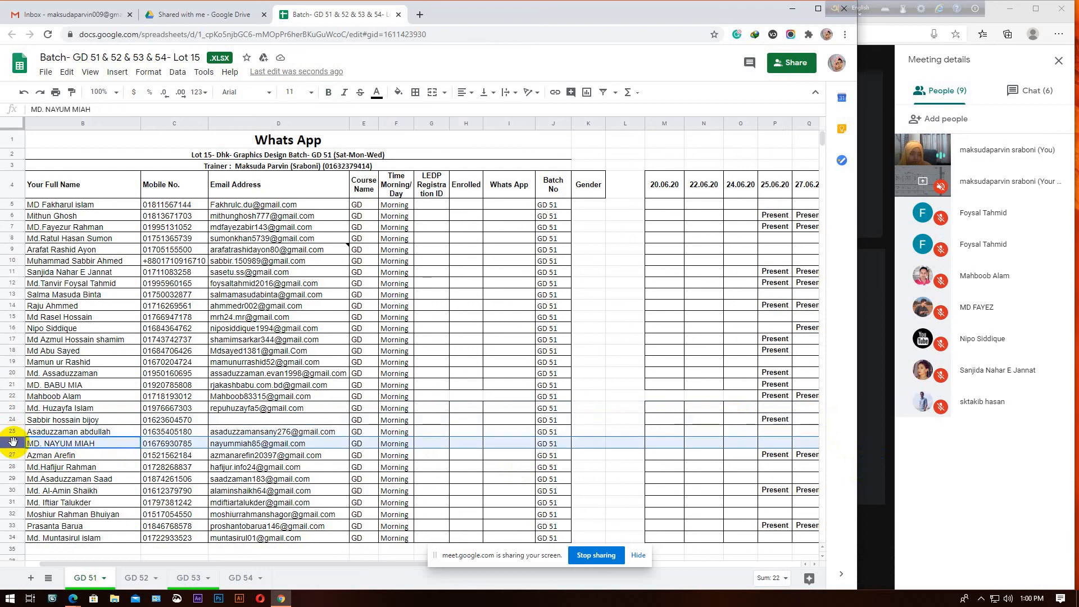
left_click(811, 449)
key("ctrl+v")
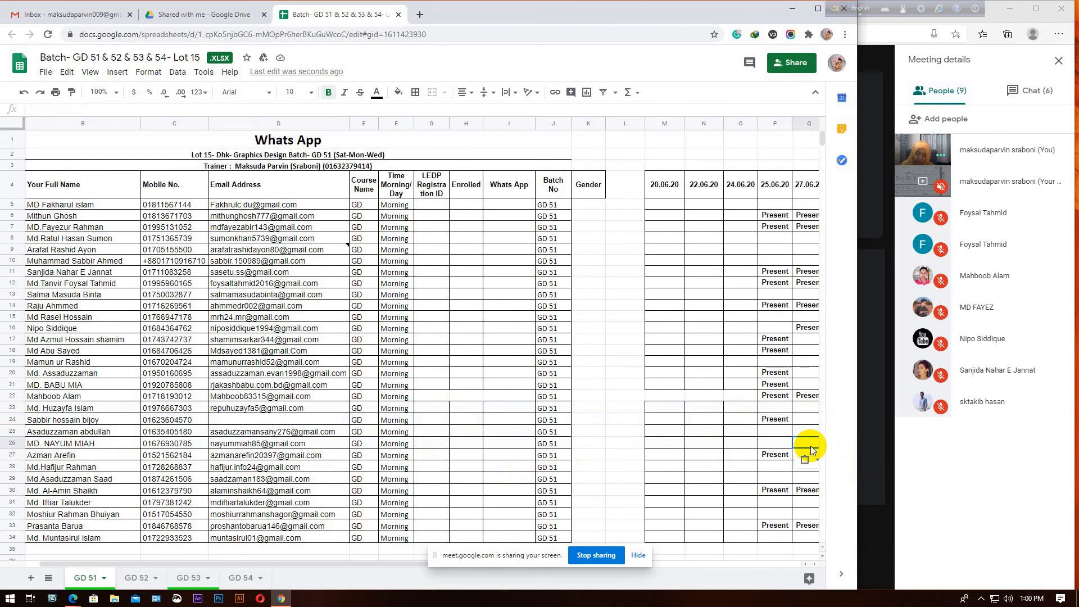
left_click(805, 396)
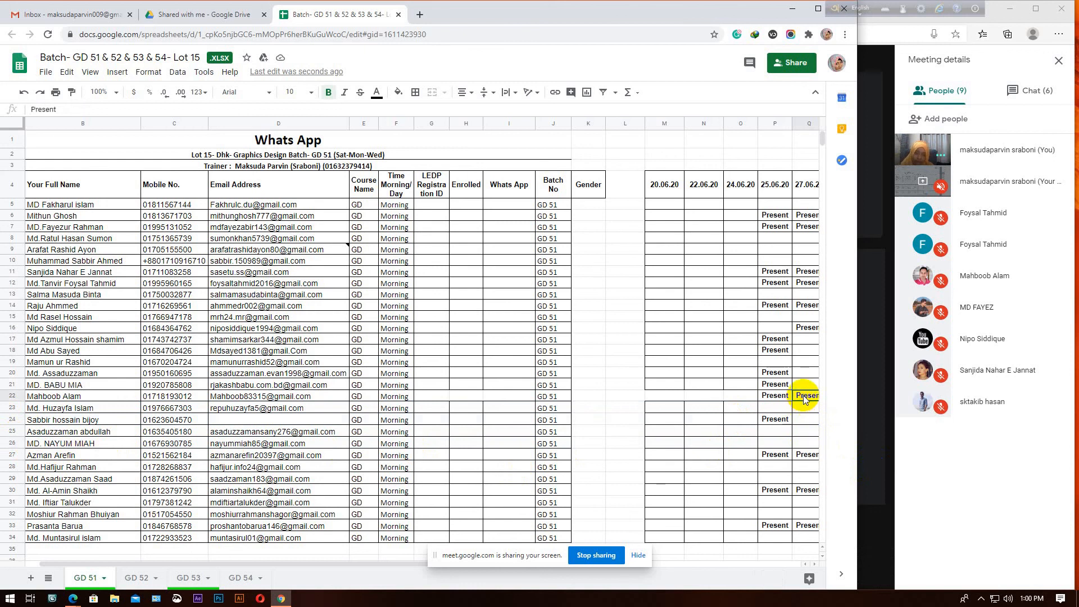
key("ctrl+c")
left_click(805, 444)
key("ctrl+v")
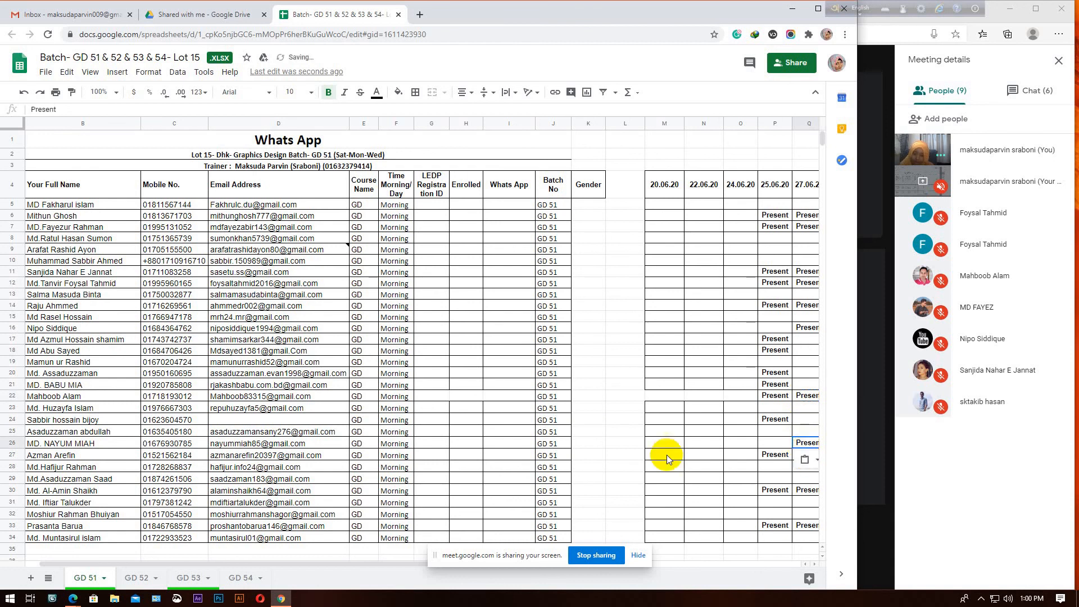
Review the students in rows 27 to 32 of the attendance list and recheck rows 29, 26 and 27
left_click(7, 457)
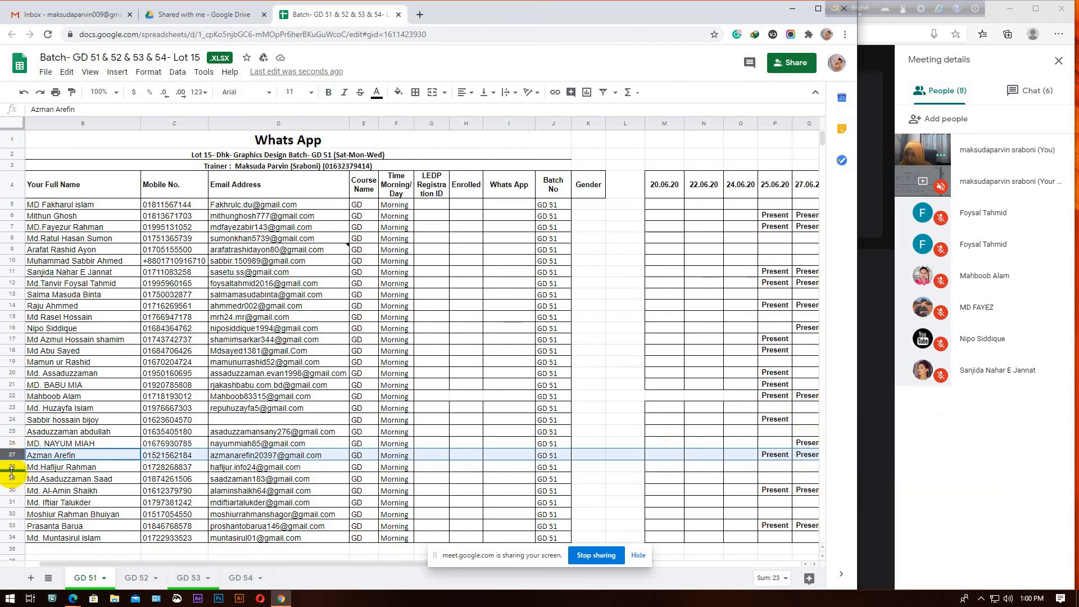
left_click(6, 466)
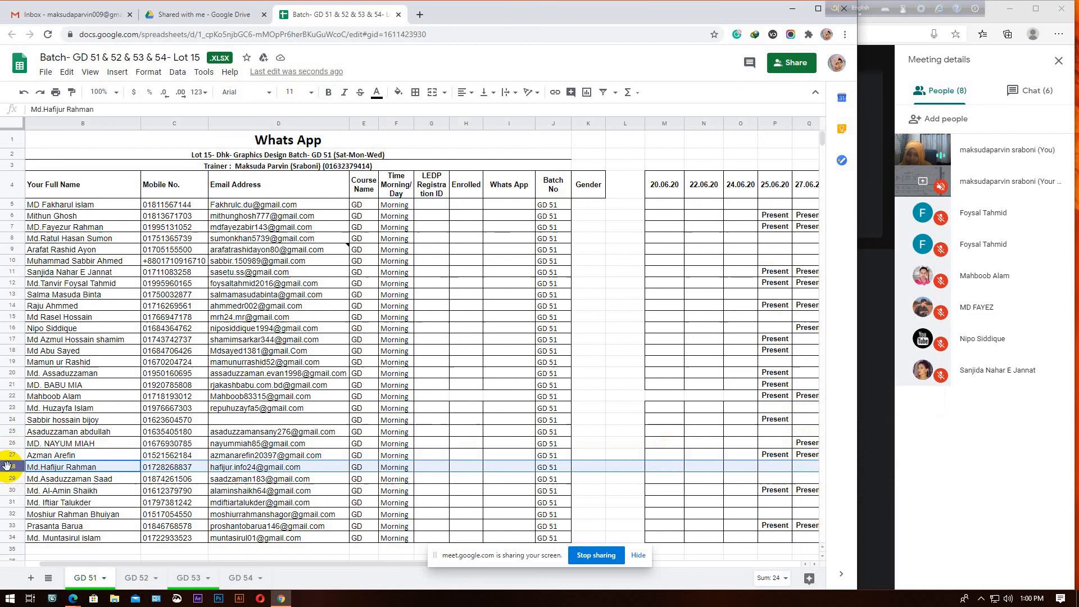
left_click(6, 479)
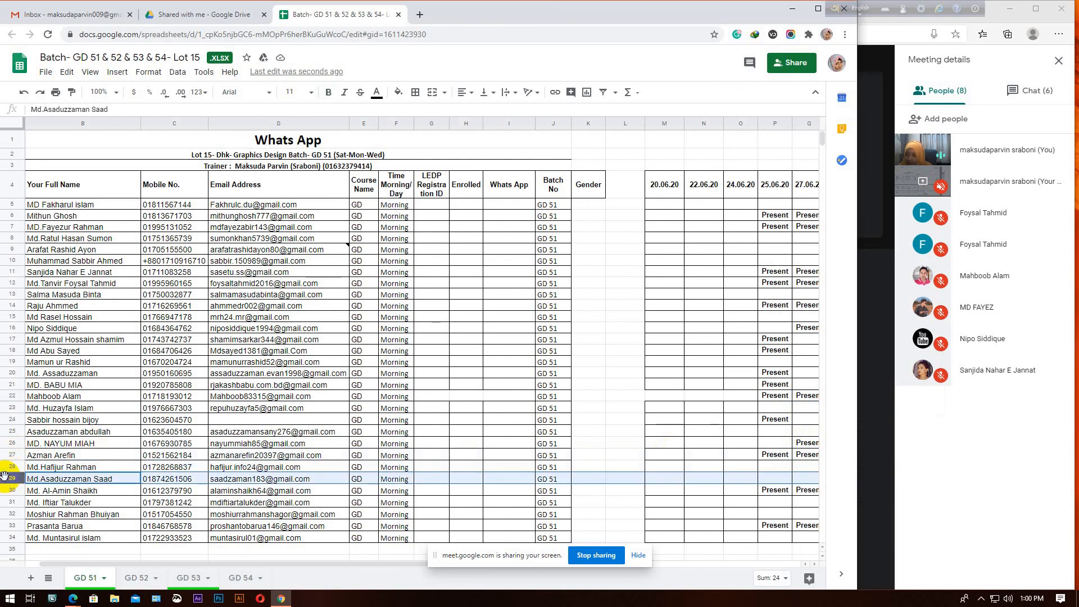
left_click(6, 491)
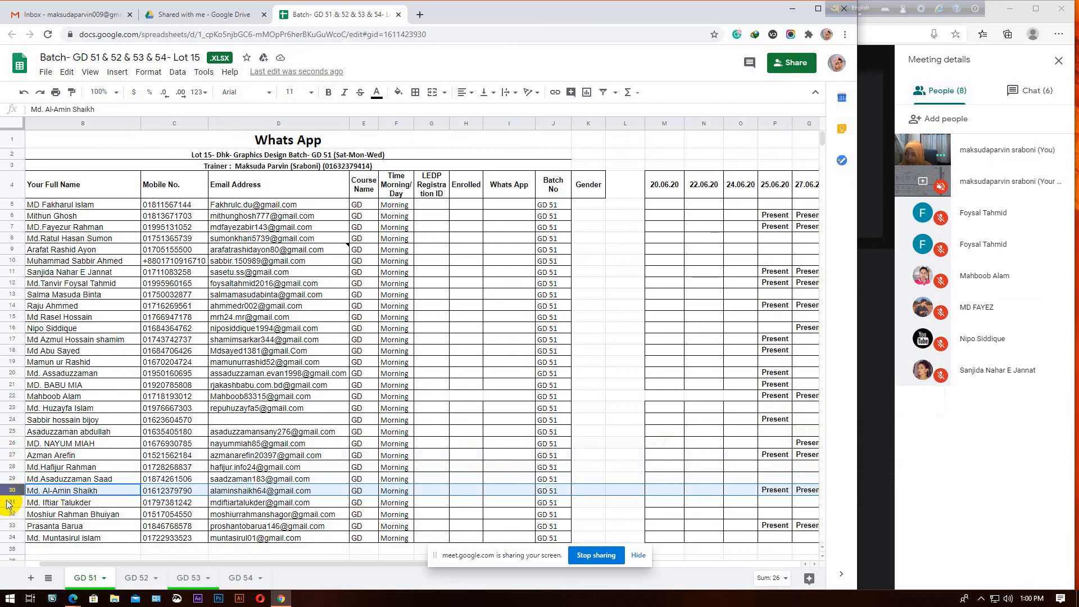
left_click(6, 500)
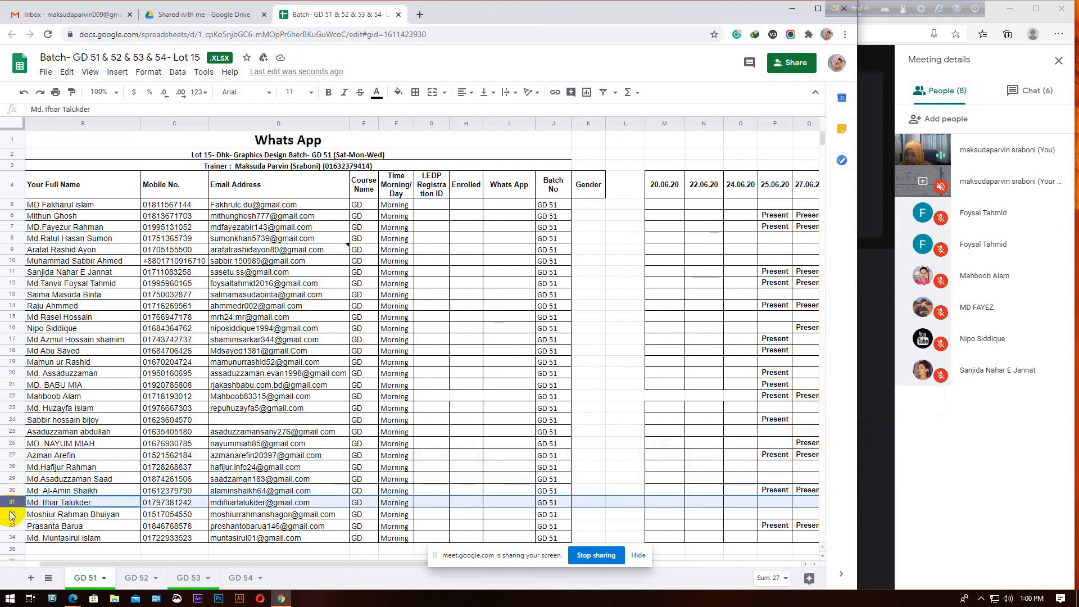
left_click(8, 513)
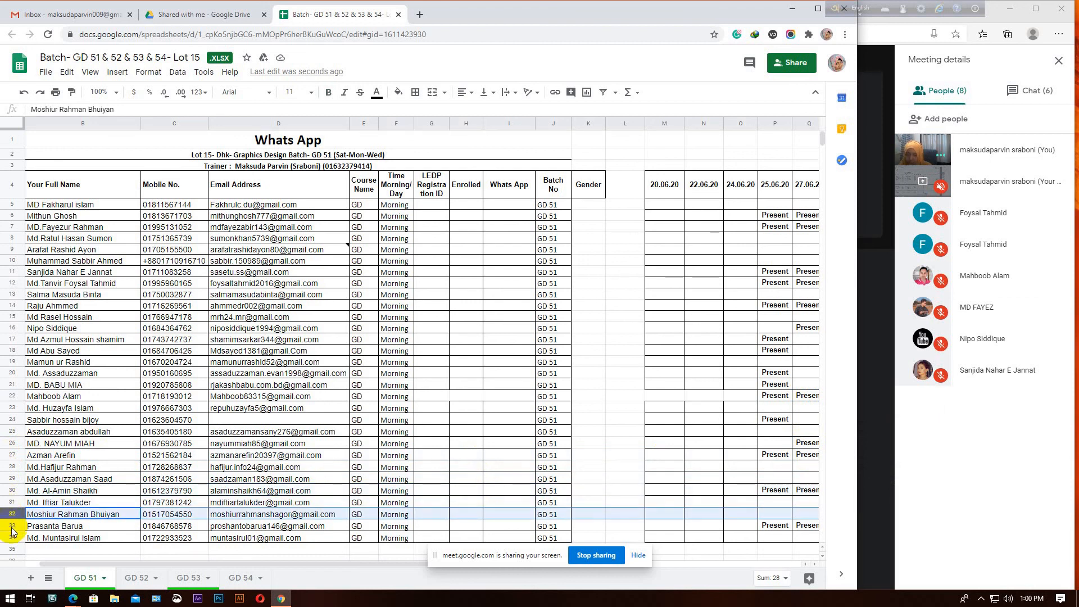
left_click(8, 478)
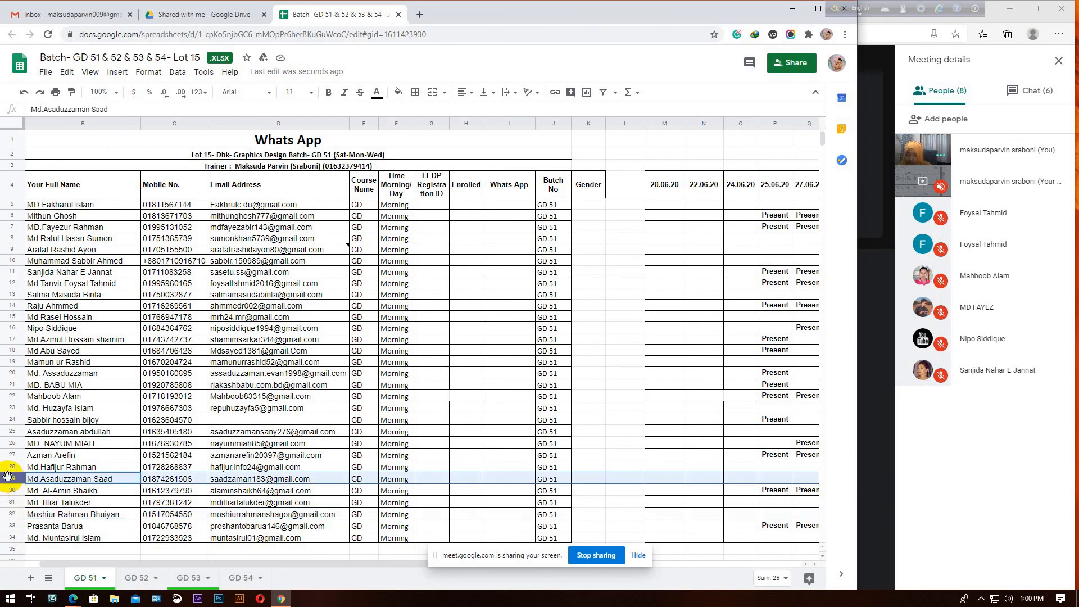
left_click(7, 443)
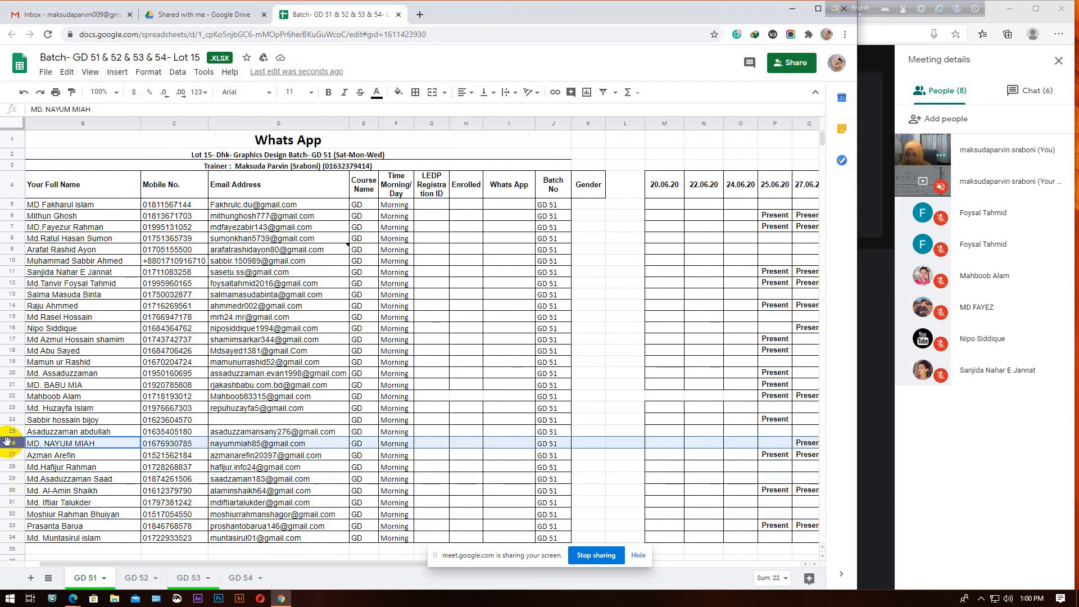
left_click(7, 454)
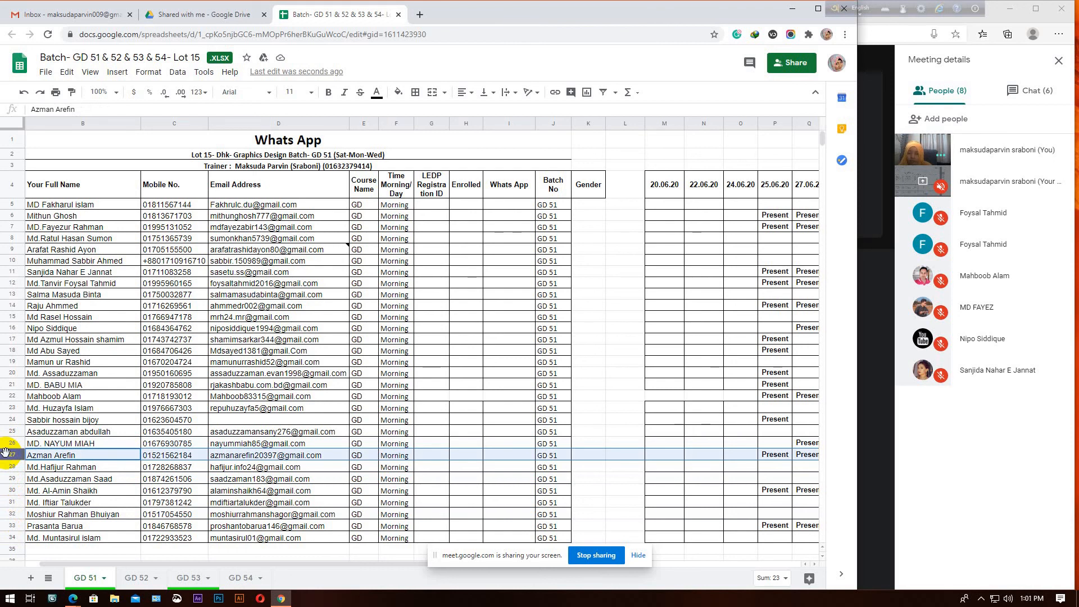
Clear the 27.06.20 Present marks of the students in rows 30 and 33
left_click(11, 490)
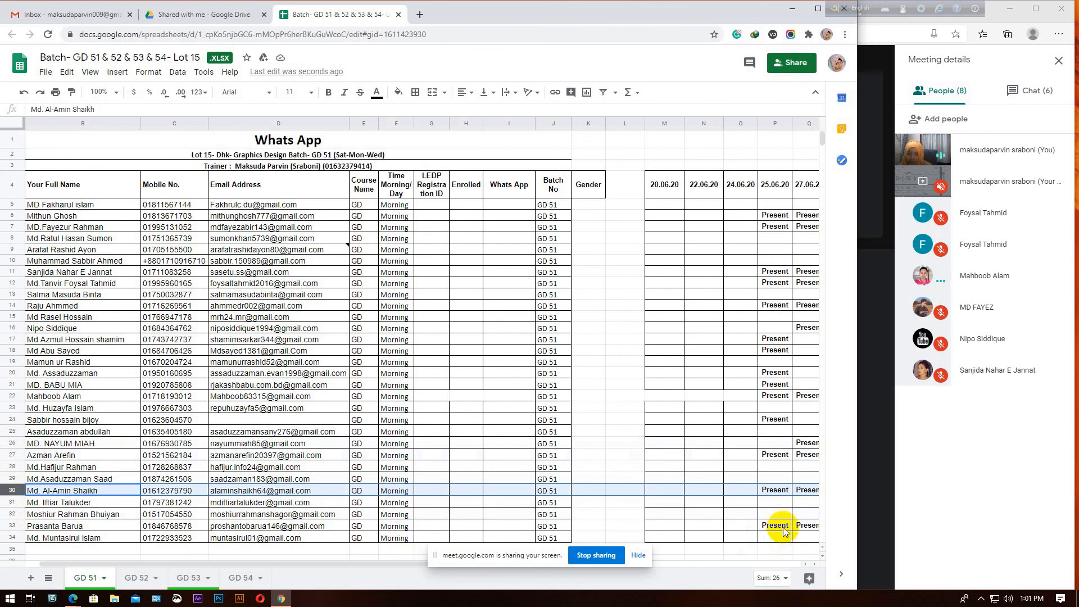
left_click(807, 492)
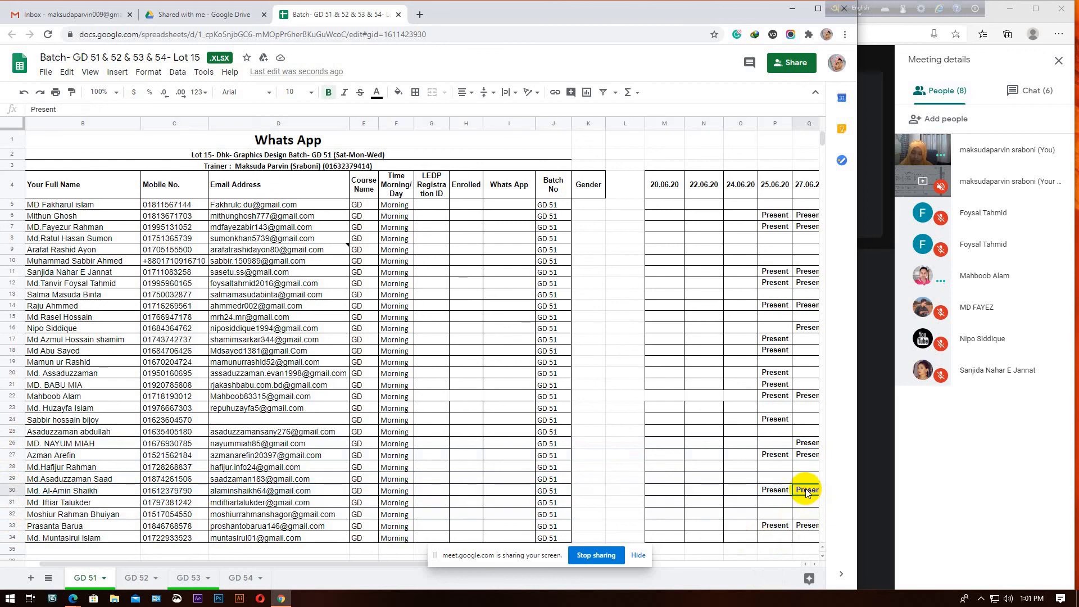
key("Delete")
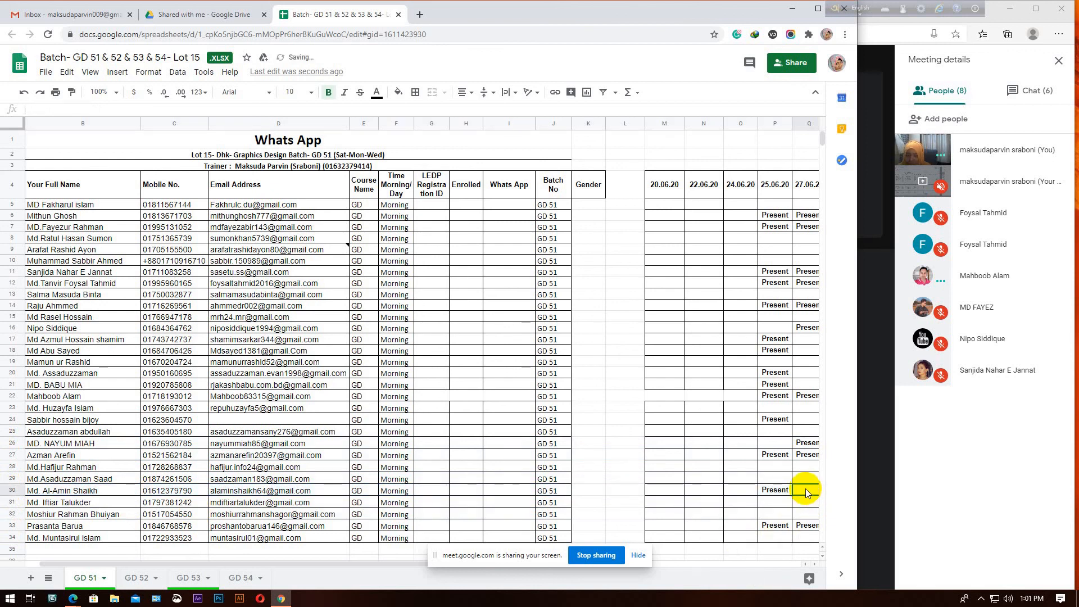
left_click(803, 525)
key("Delete")
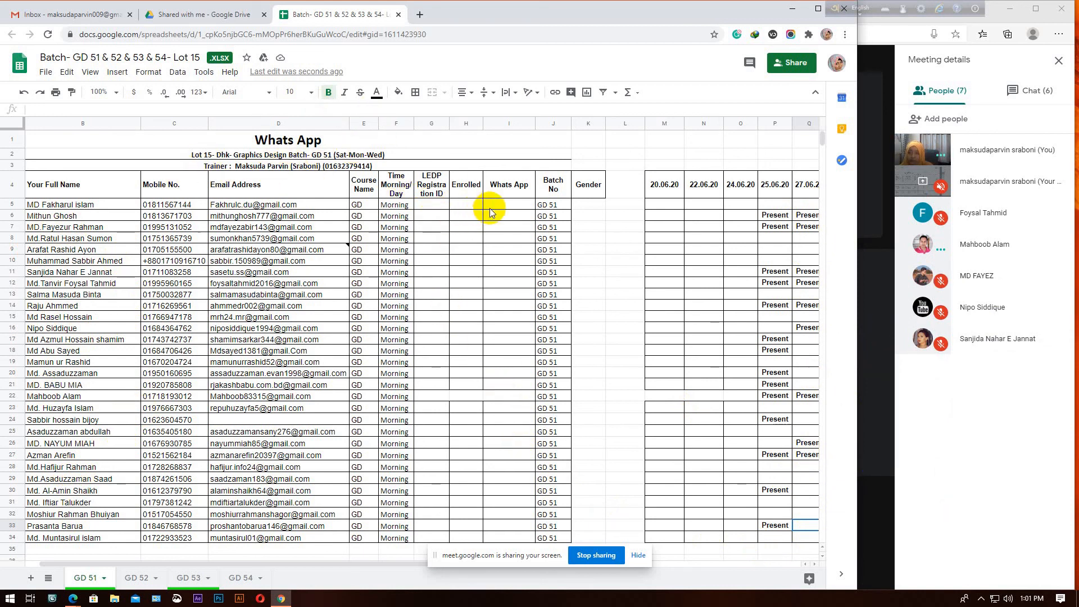
Close the Google Drive page that shows the files shared with the account
left_click(504, 205)
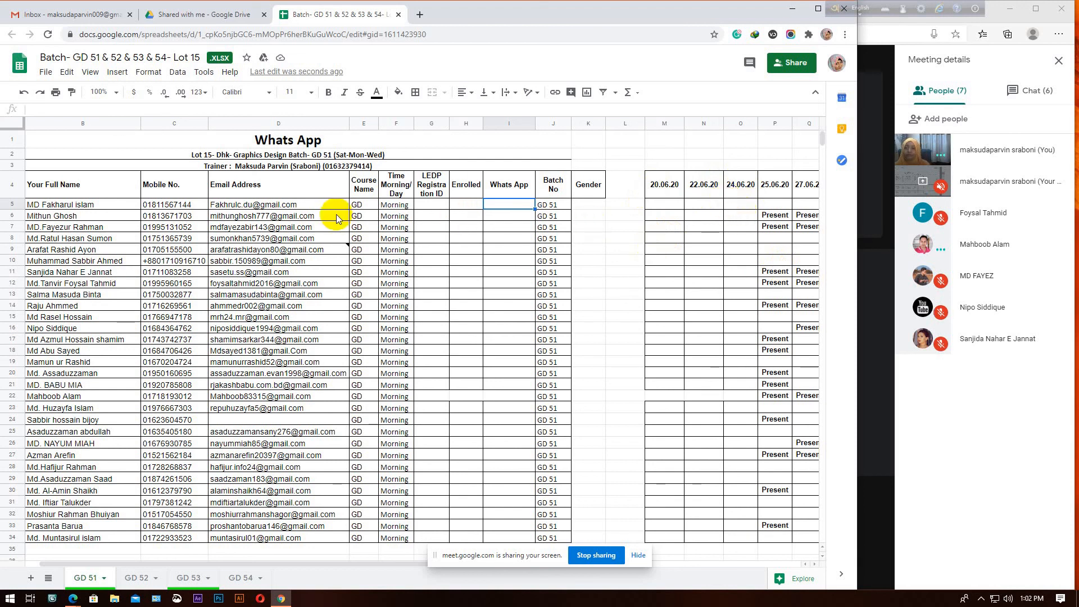
left_click(205, 14)
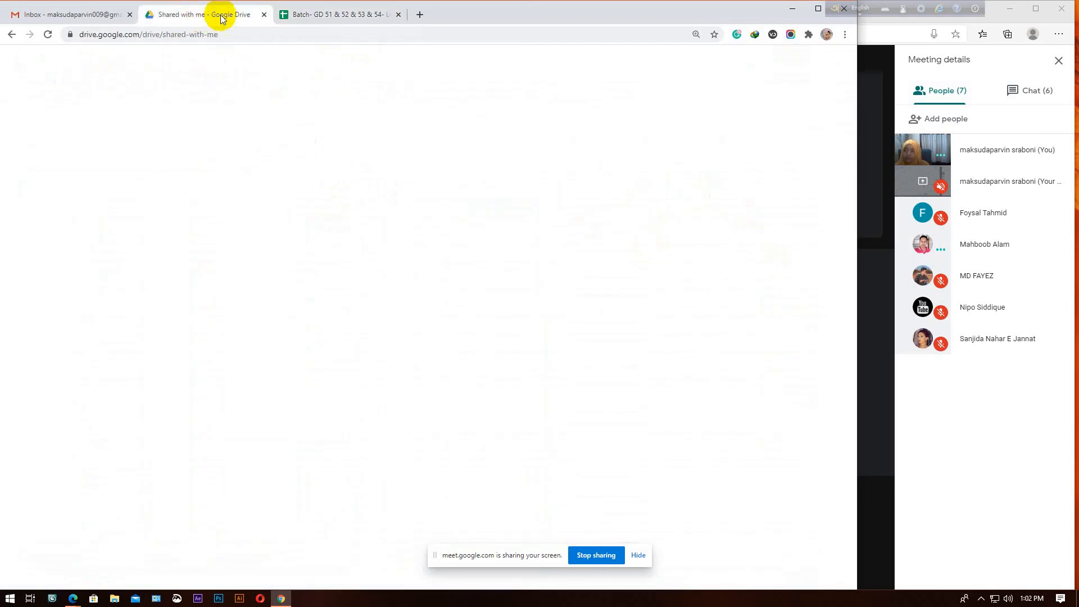
left_click(264, 14)
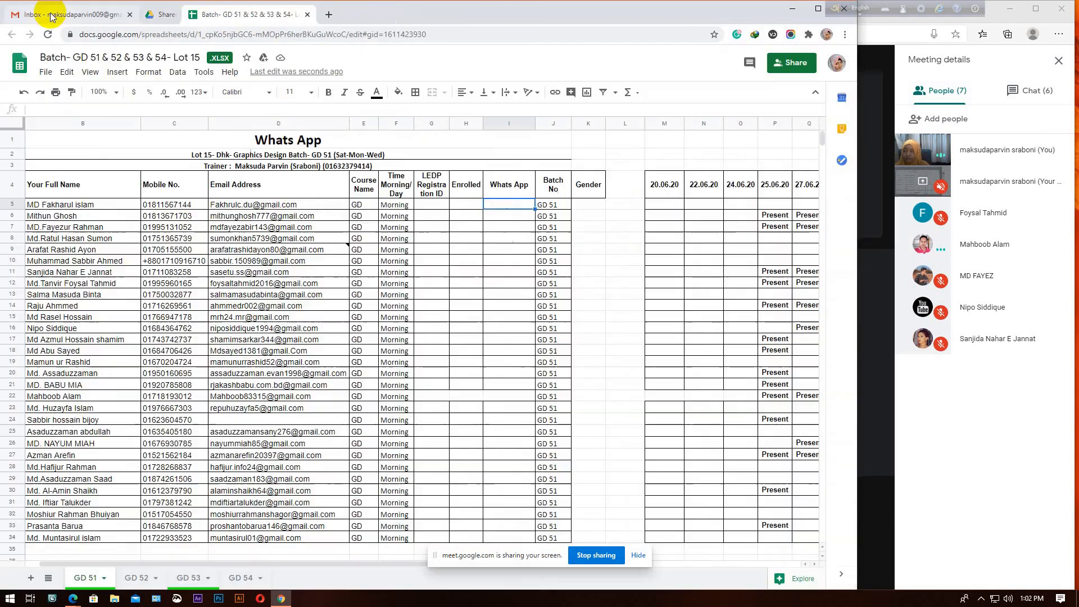
Minimize the spreadsheet's browser window and maximize the Google Meet window
left_click(794, 8)
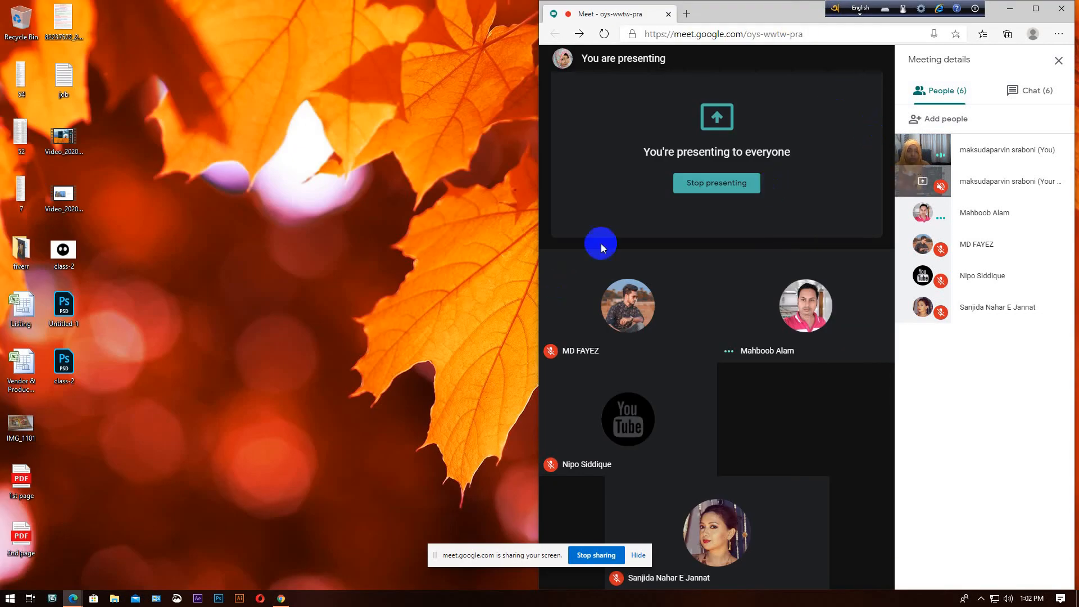
left_click(1037, 10)
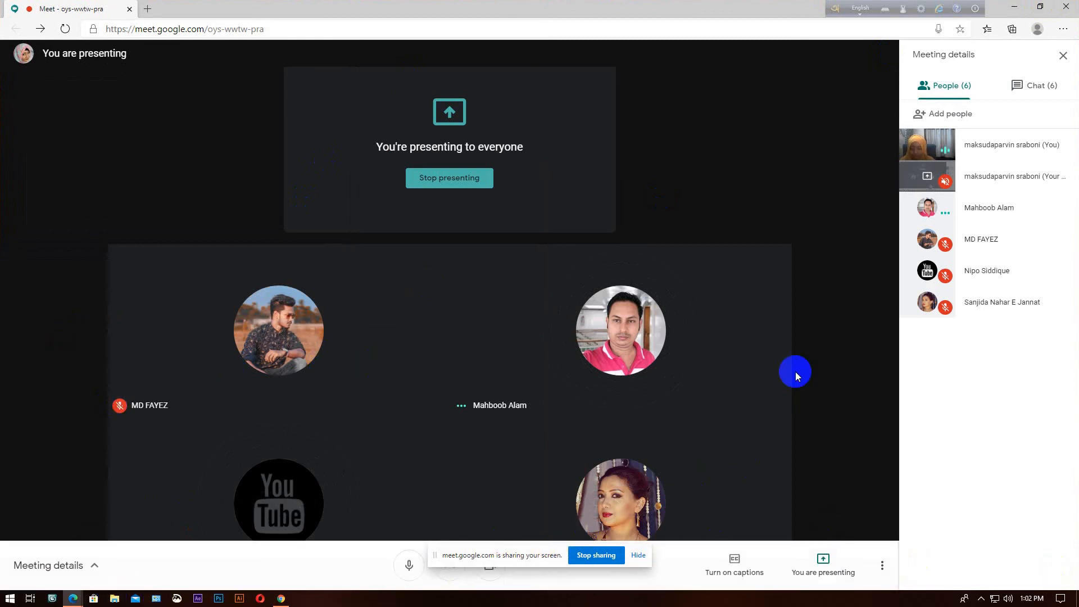
left_click(980, 599)
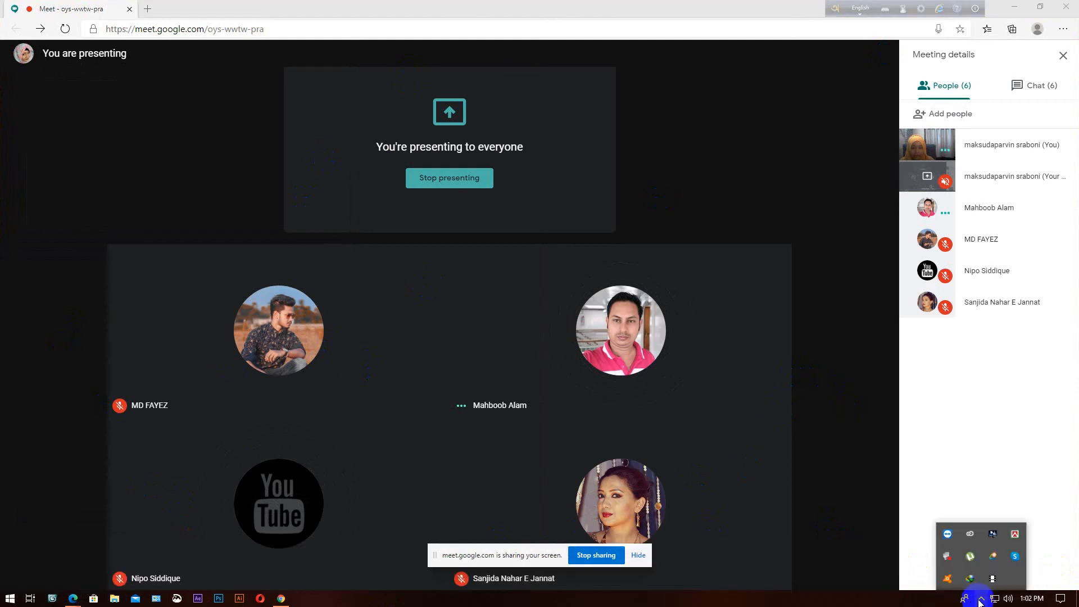
left_click(856, 602)
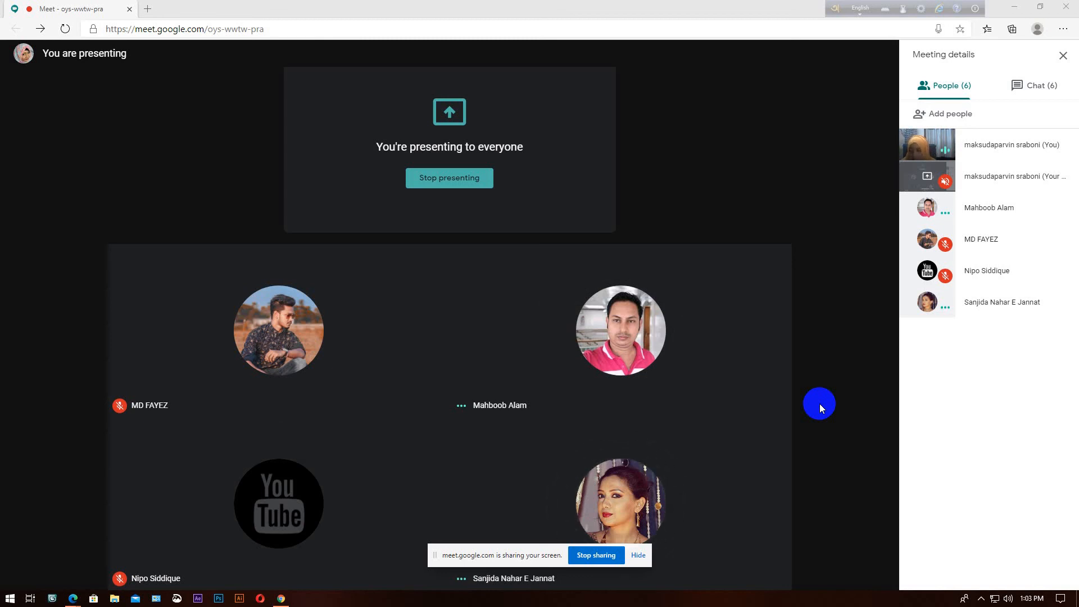
View the meeting's joining info and its attachments in the meeting details
mouse_move(53, 568)
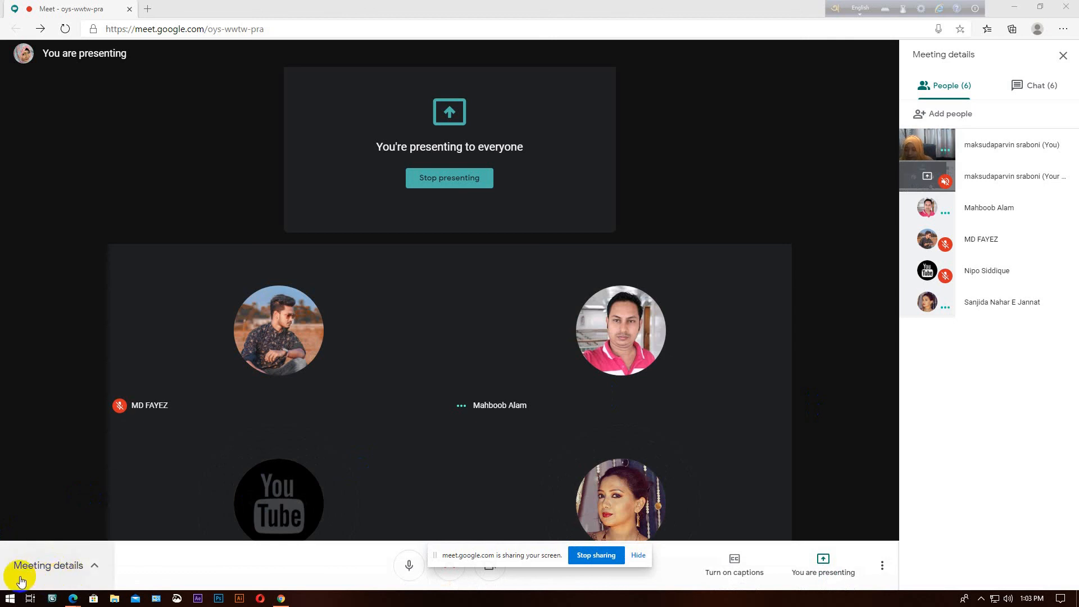
left_click(86, 573)
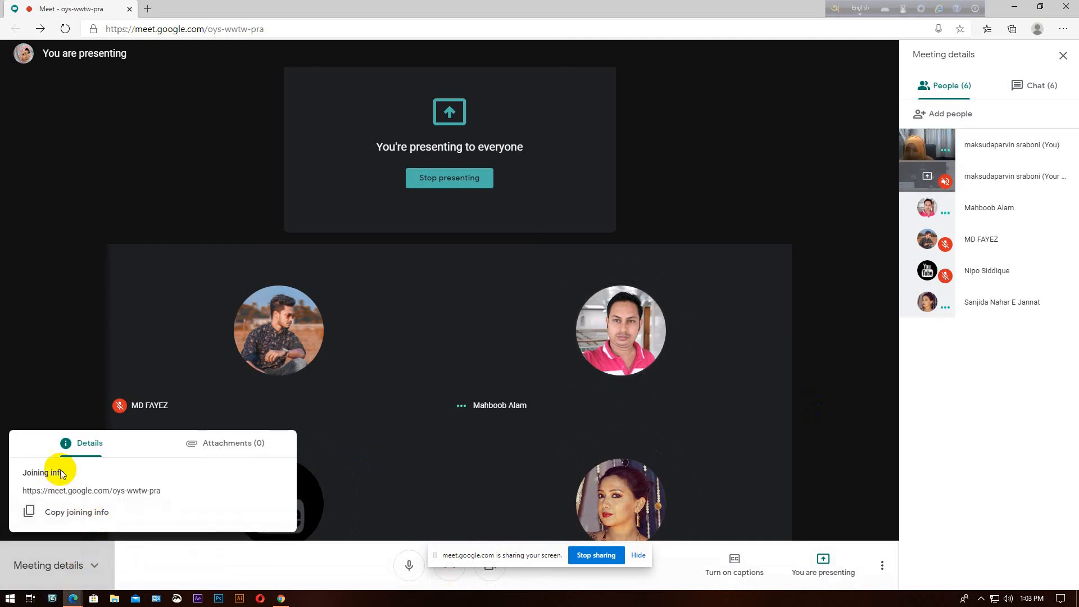
left_click(226, 445)
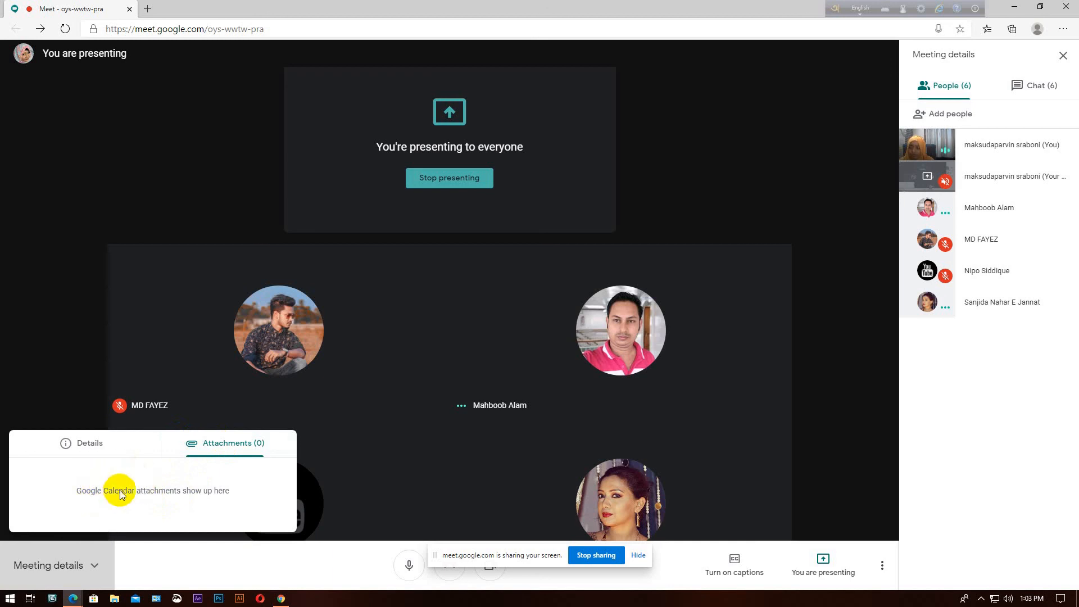
Switch to the Gmail inbox in Chrome, look through the Google apps and open Google Calendar
left_click(289, 598)
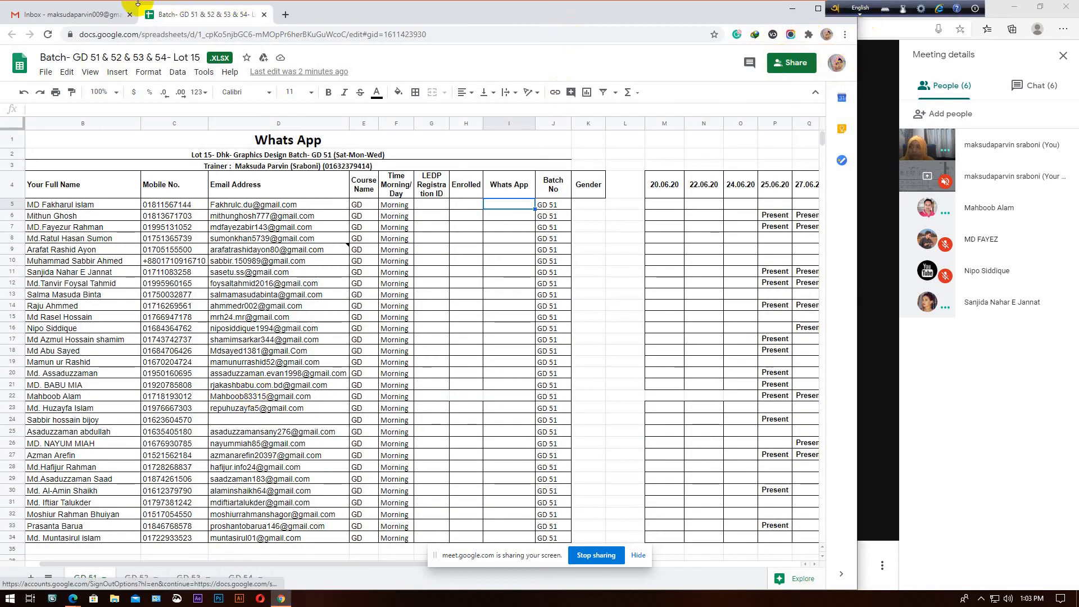
left_click(66, 14)
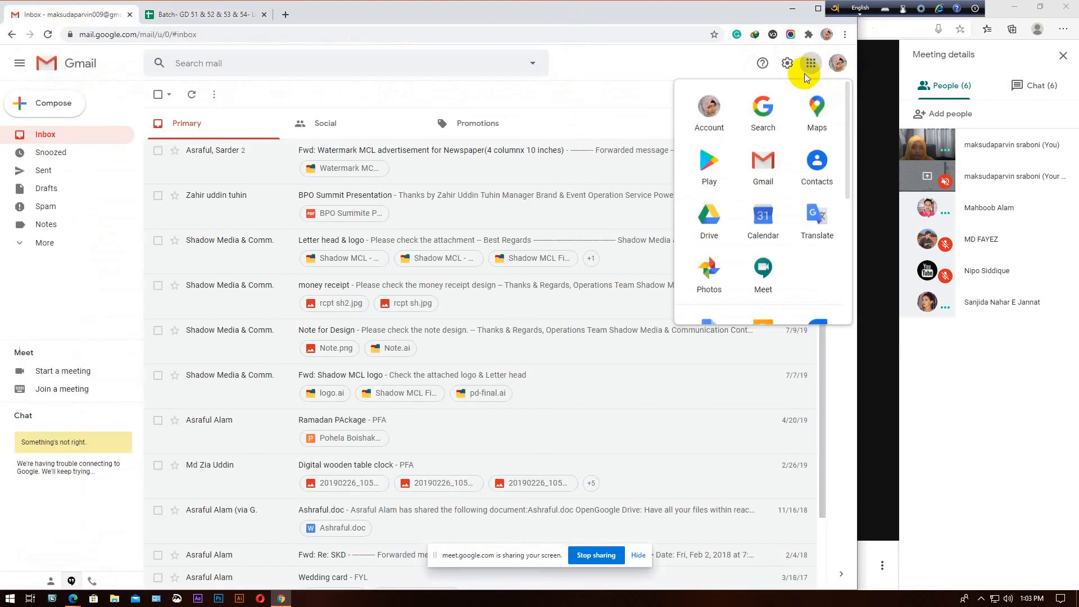
left_click(811, 68)
left_click(812, 60)
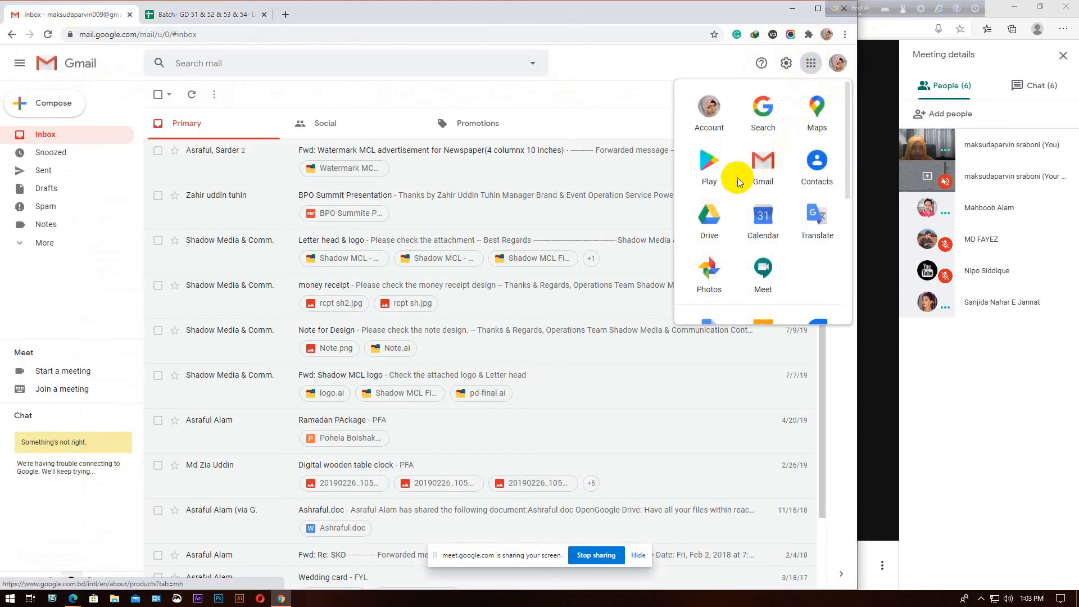
scroll(744, 244, "down", 3)
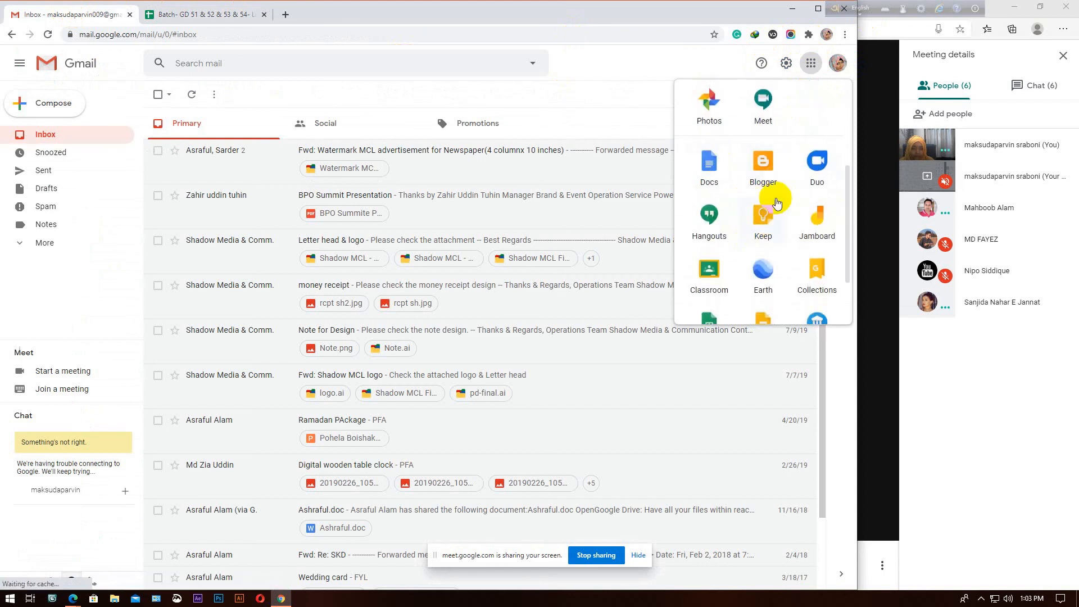
scroll(779, 264, "down", 2)
scroll(778, 257, "up", 5)
scroll(778, 257, "up", 1)
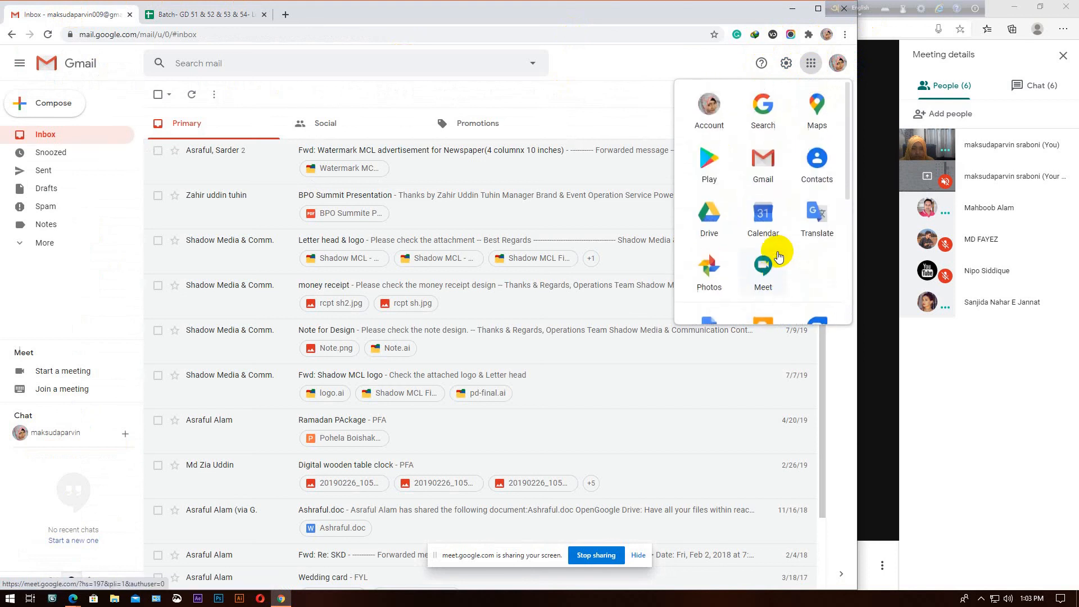
left_click(779, 230)
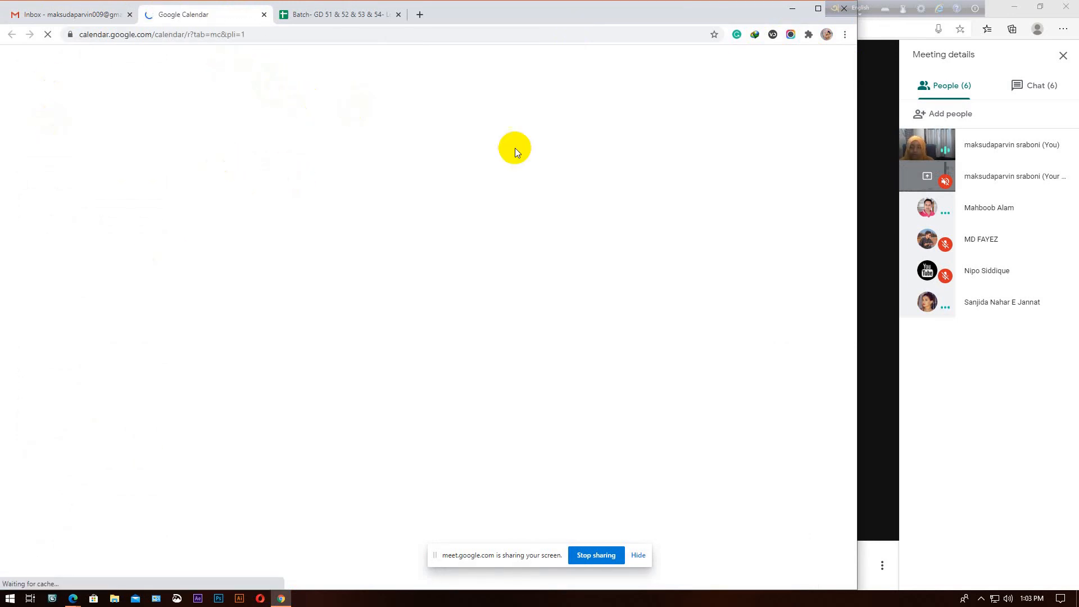
Look back at the Meet call, minimize its window and close the Google Calendar page
left_click(972, 406)
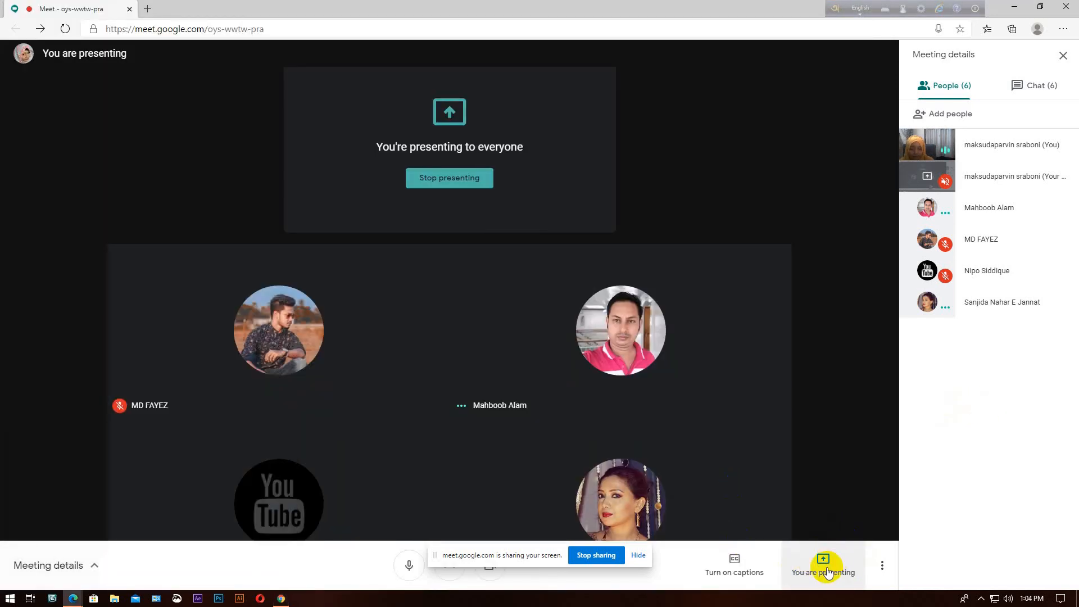
mouse_move(683, 338)
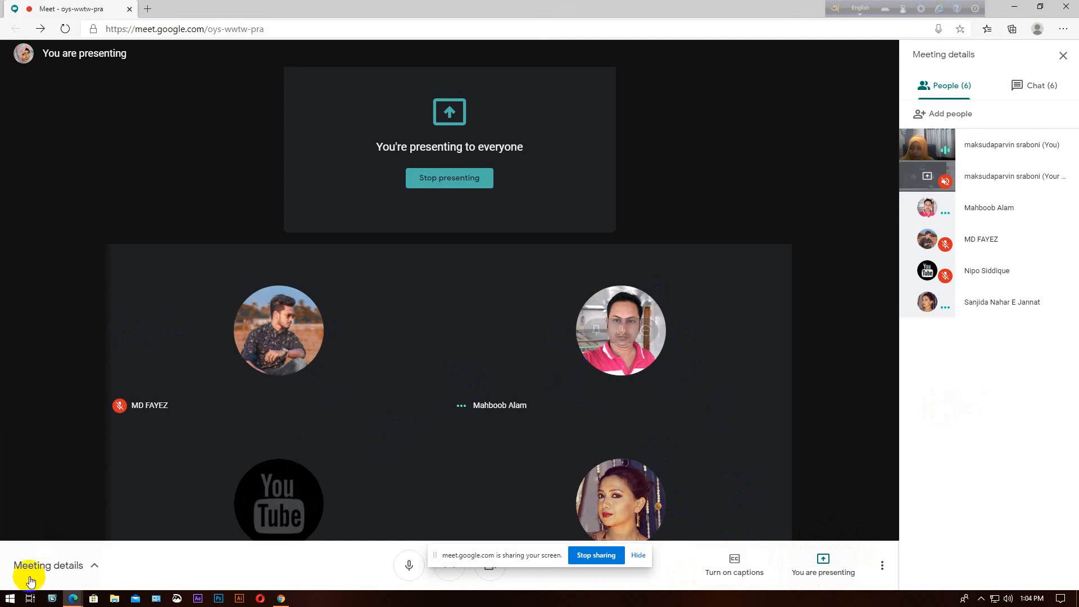
left_click(1014, 6)
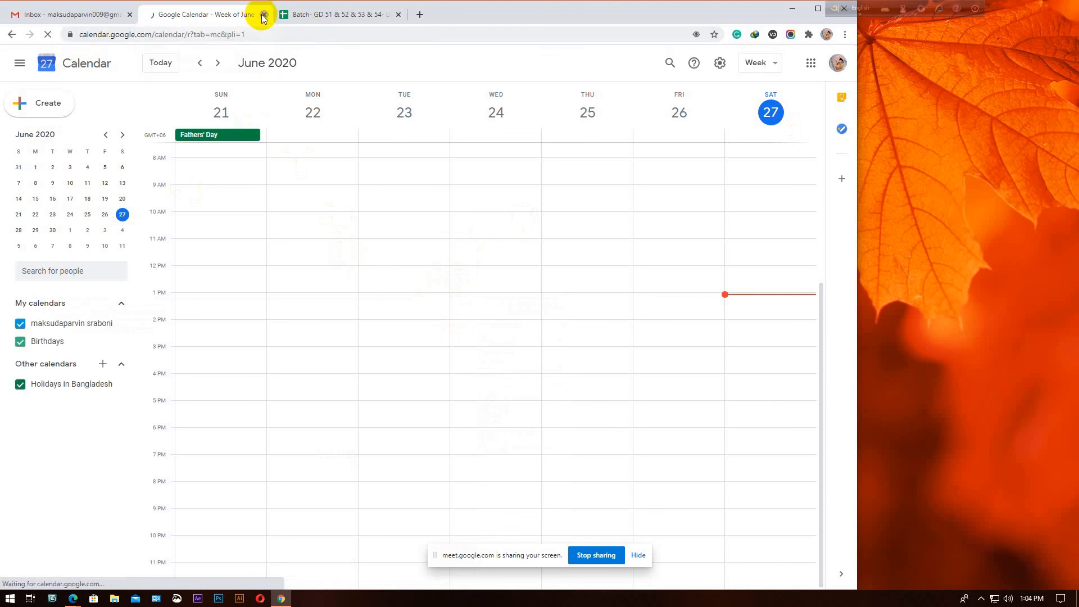
key("ctrl+w")
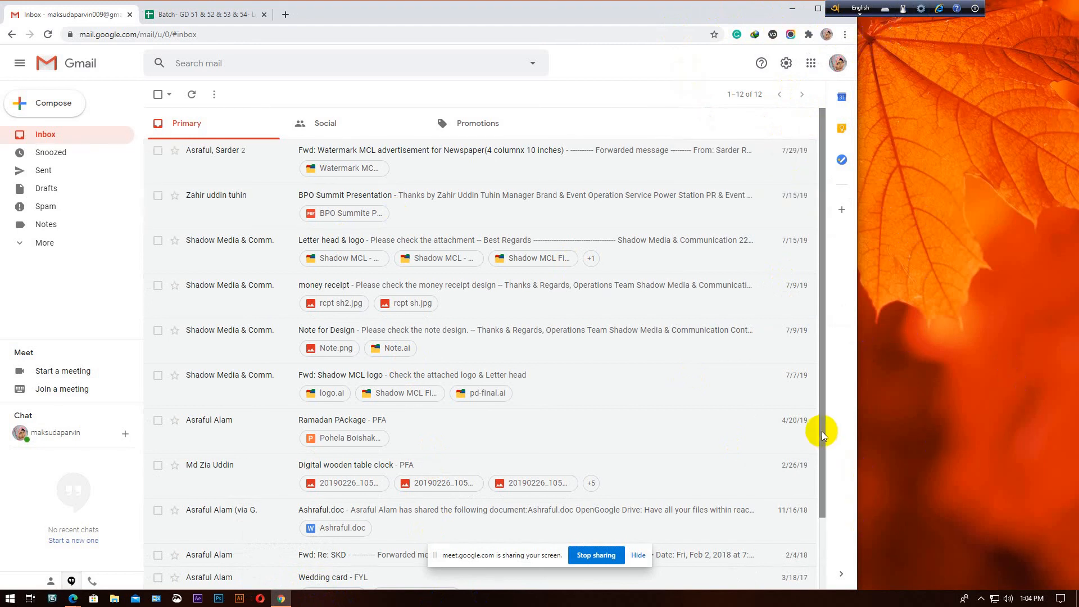
Minimize the Gmail window and bring the Google Meet call back on screen
left_click(795, 9)
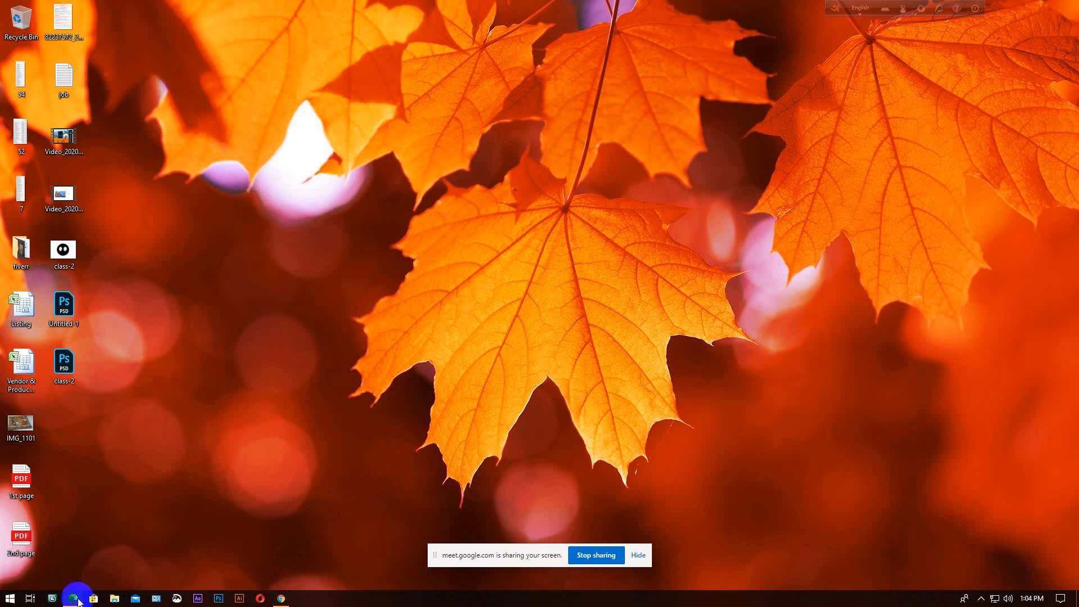
mouse_move(74, 597)
left_click(68, 552)
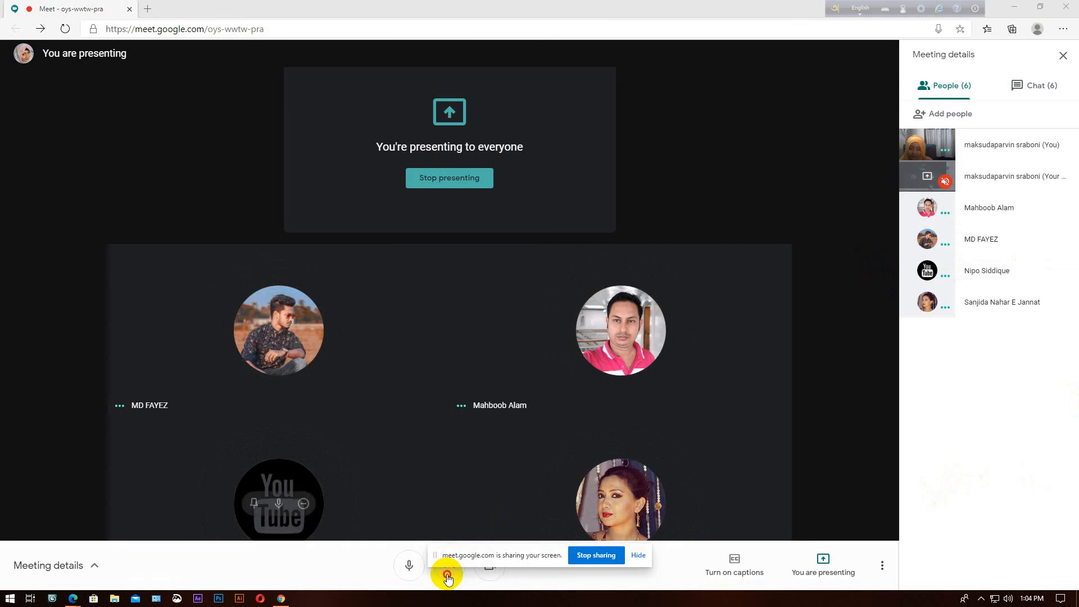
Leave the Google Meet call, rate its audio and video as very good, and close the browser window
left_click(447, 573)
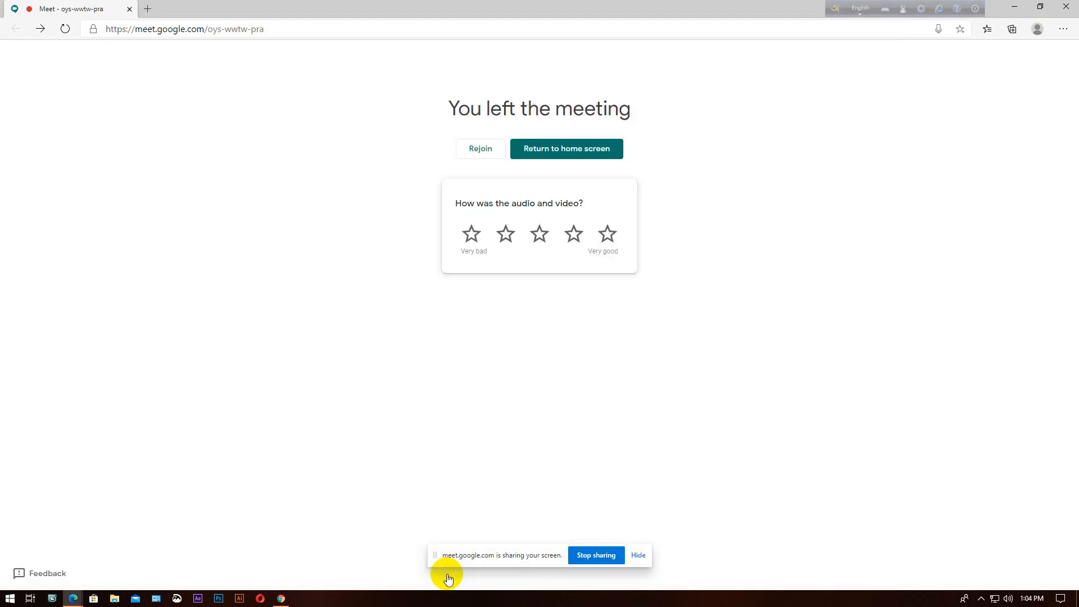
left_click(608, 236)
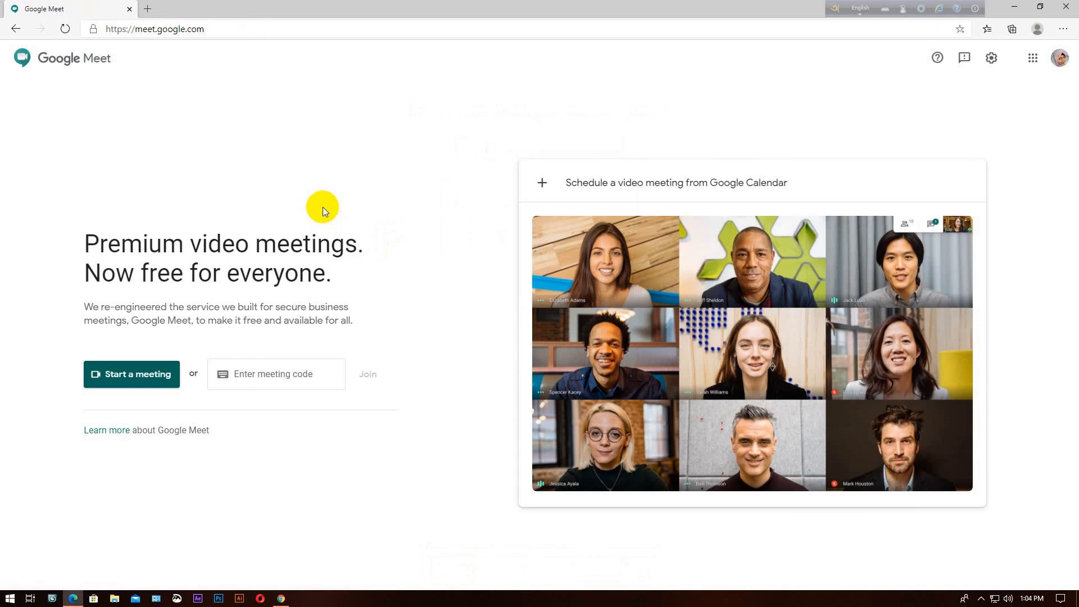
left_click(1066, 8)
right_click(402, 253)
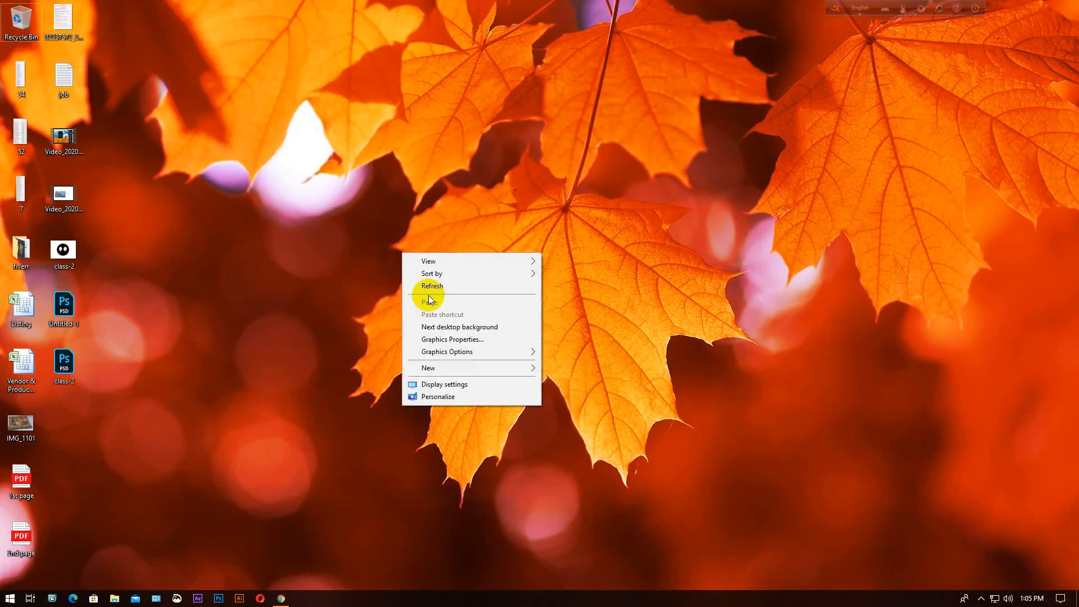
left_click(432, 286)
right_click(328, 143)
left_click(376, 177)
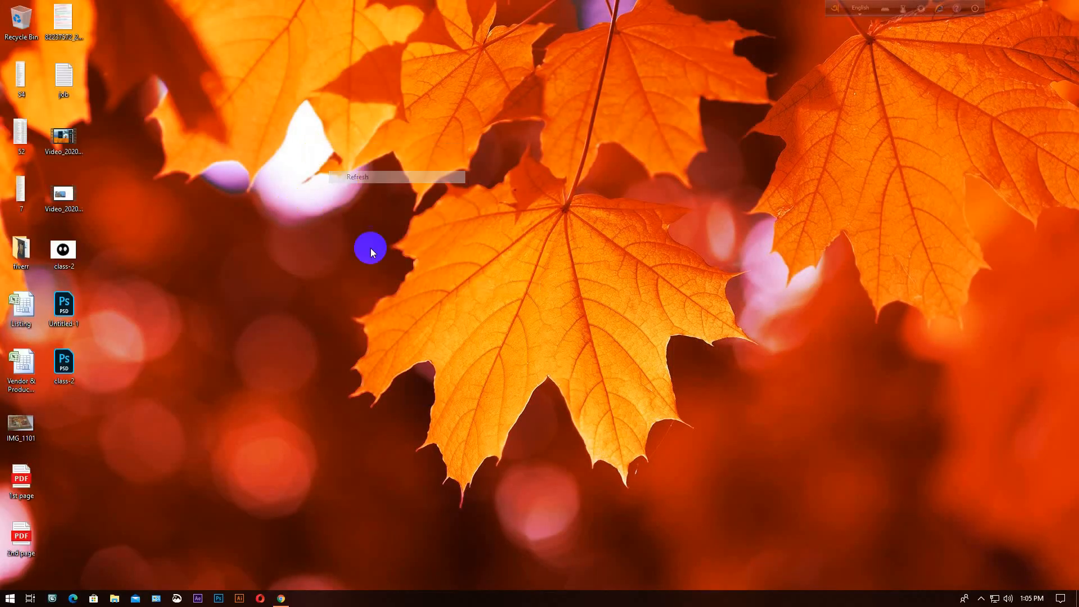
Close the Gmail page in Chrome and the floating language toolbar, minimize the spreadsheet window and refresh the desktop
left_click(281, 598)
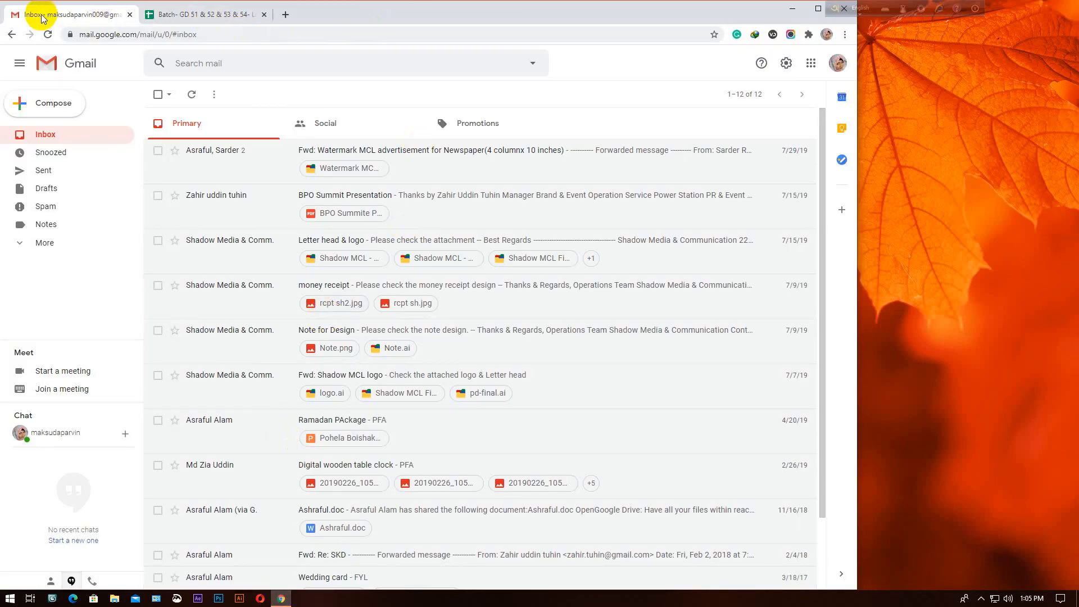
left_click(130, 15)
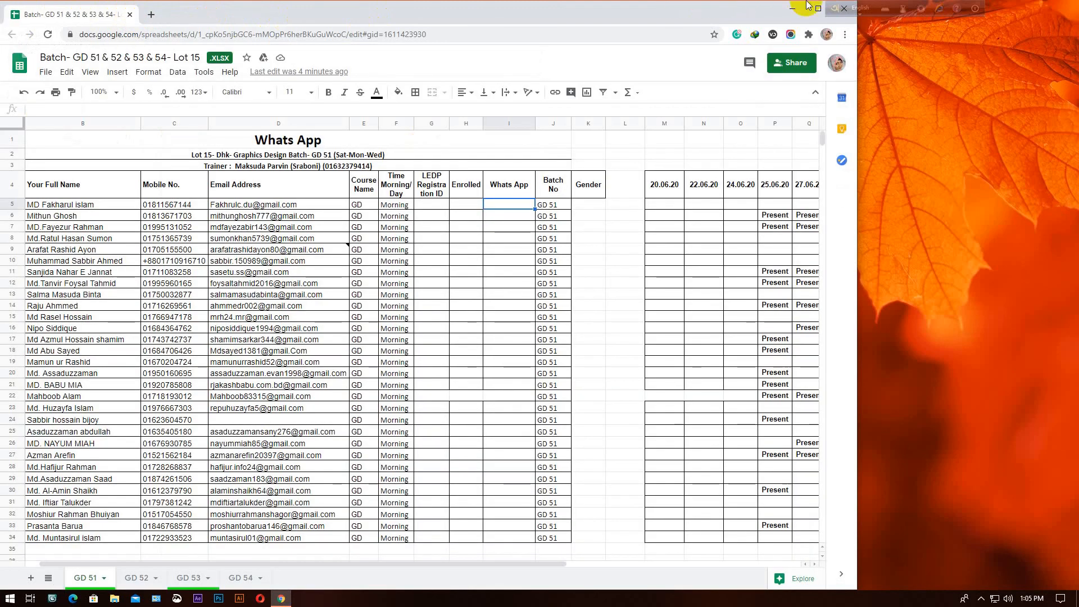
left_click(979, 9)
left_click(998, 37)
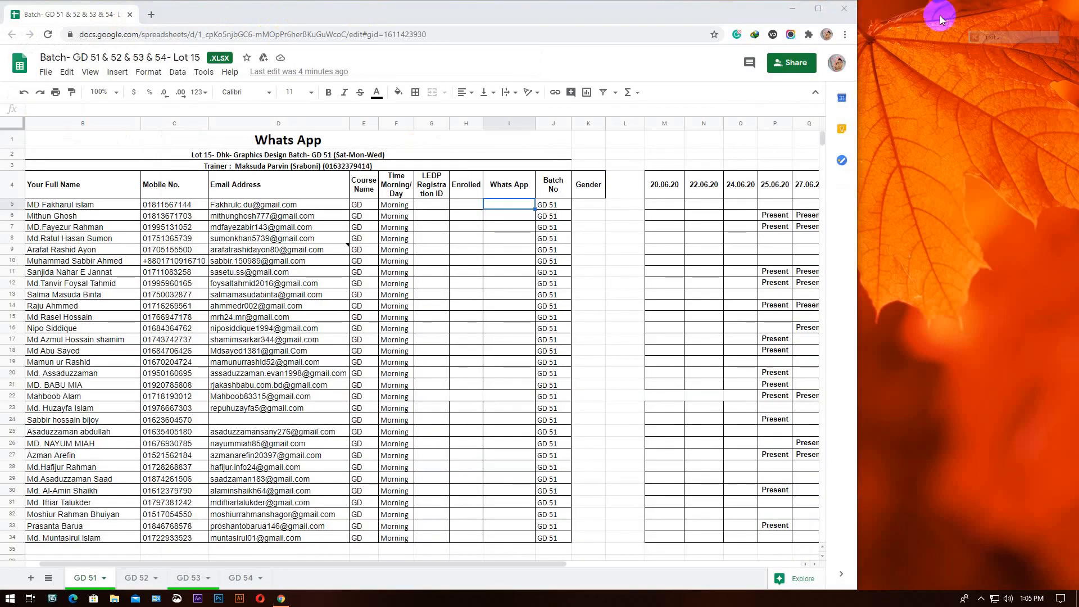
left_click(793, 9)
right_click(455, 181)
left_click(484, 212)
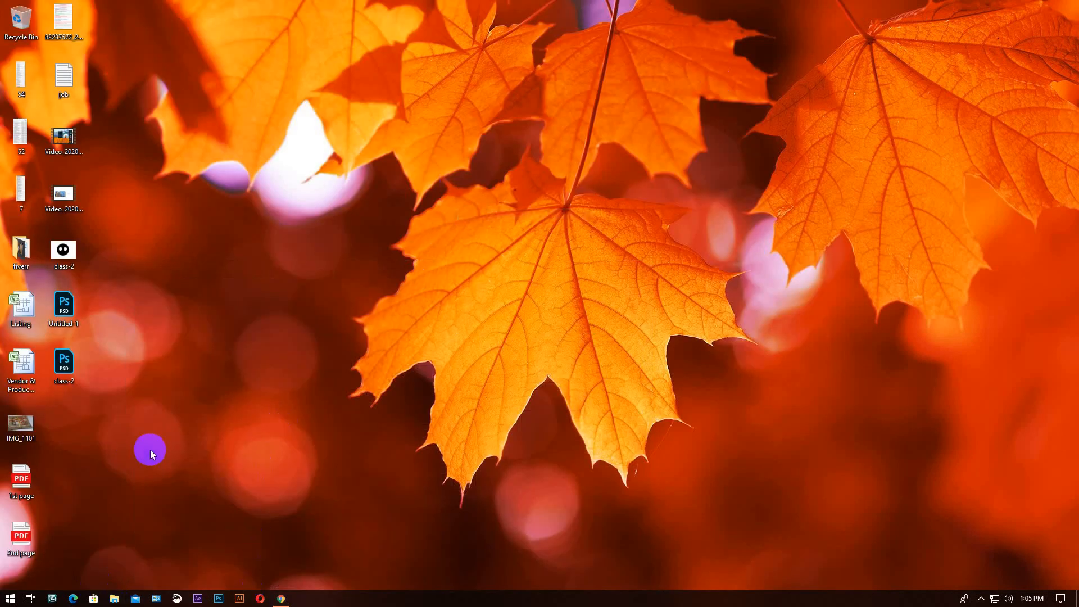
Move the two class videos, the class-2 image and the Untitled-1 and class-2 PSD files from the desktop into GD-51's 02. GD- class 02 folder
left_click_drag(183, 474, 47, 135)
key("ctrl+x")
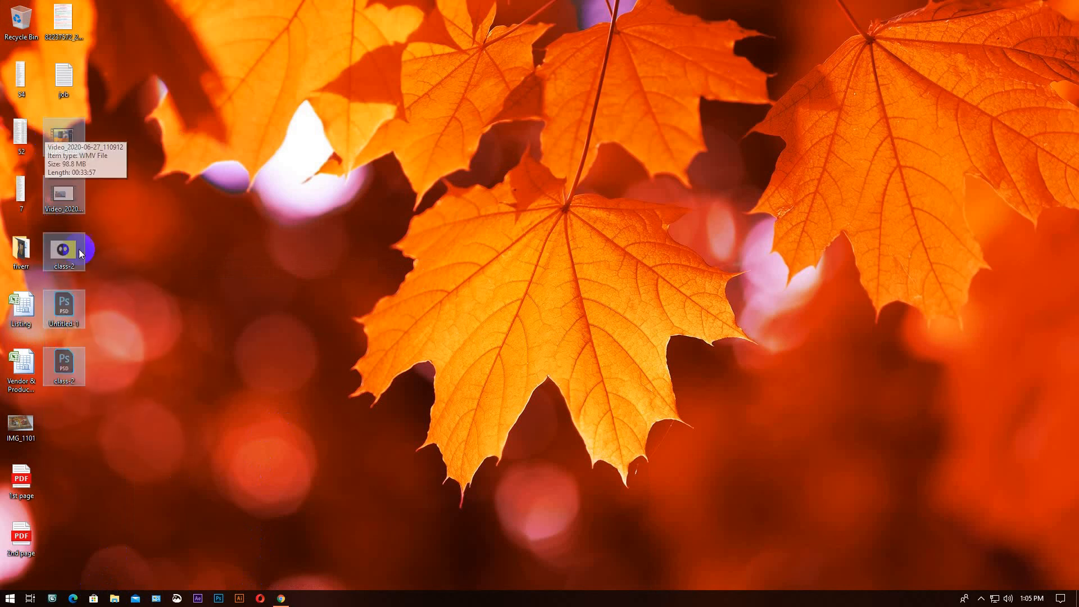
left_click(115, 599)
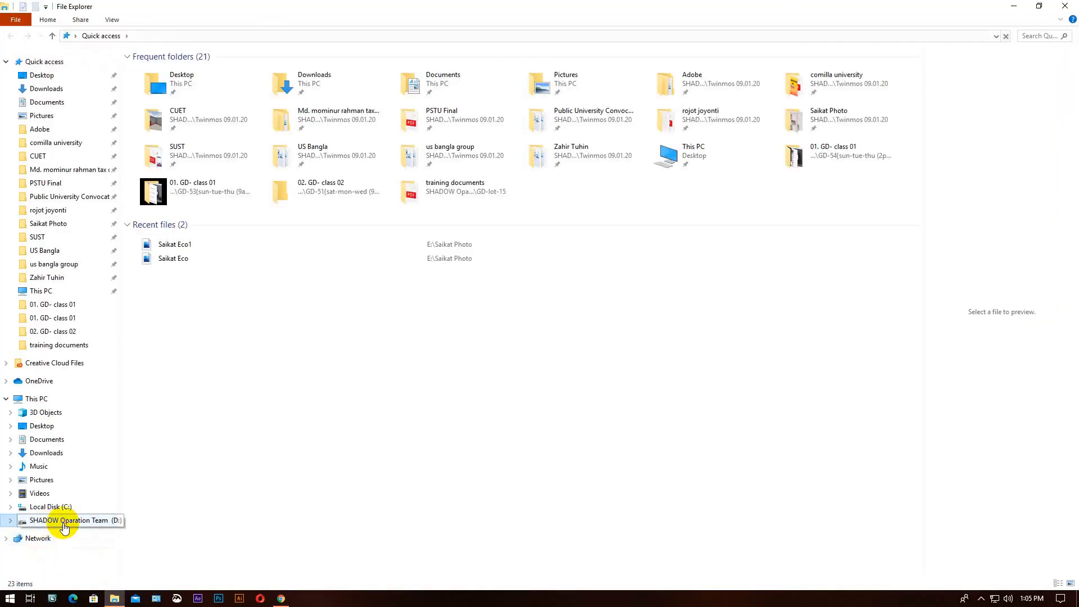
left_click(66, 521)
double_click(223, 256)
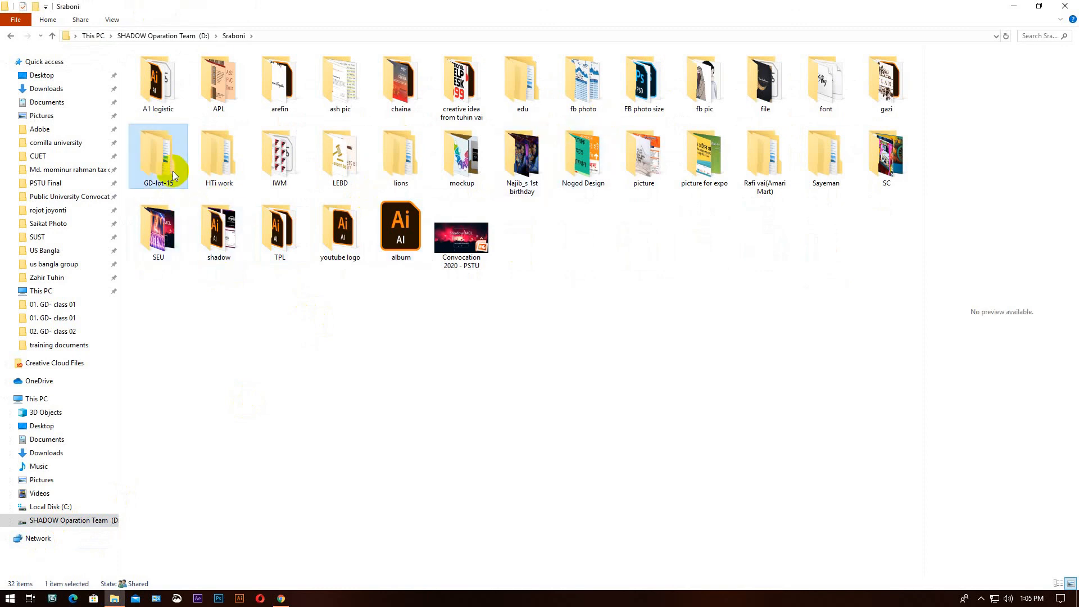
double_click(160, 169)
double_click(227, 69)
left_click(213, 83)
double_click(212, 83)
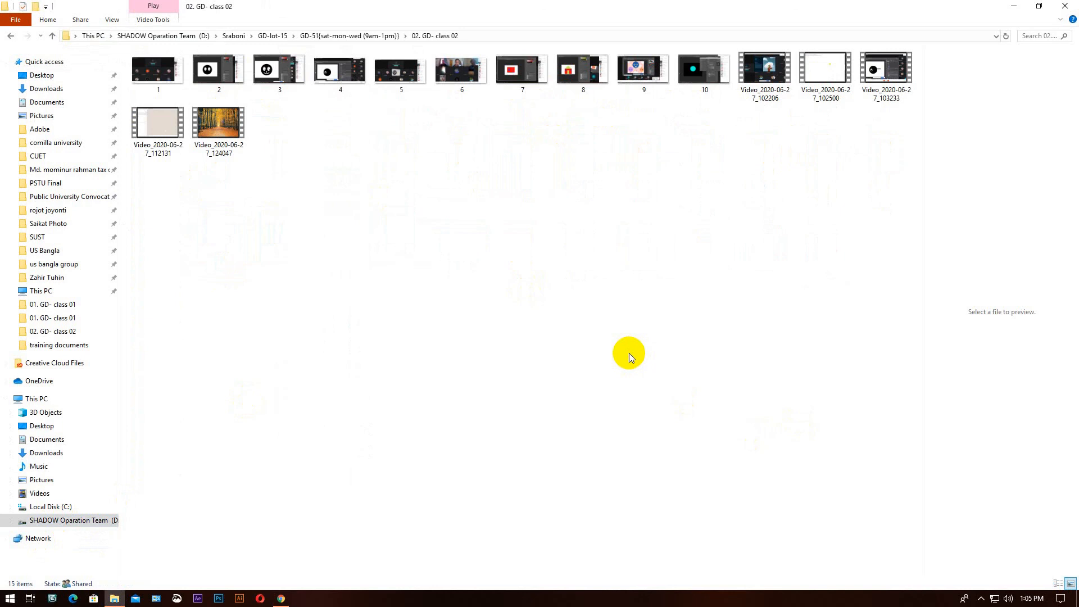
key("ctrl+v")
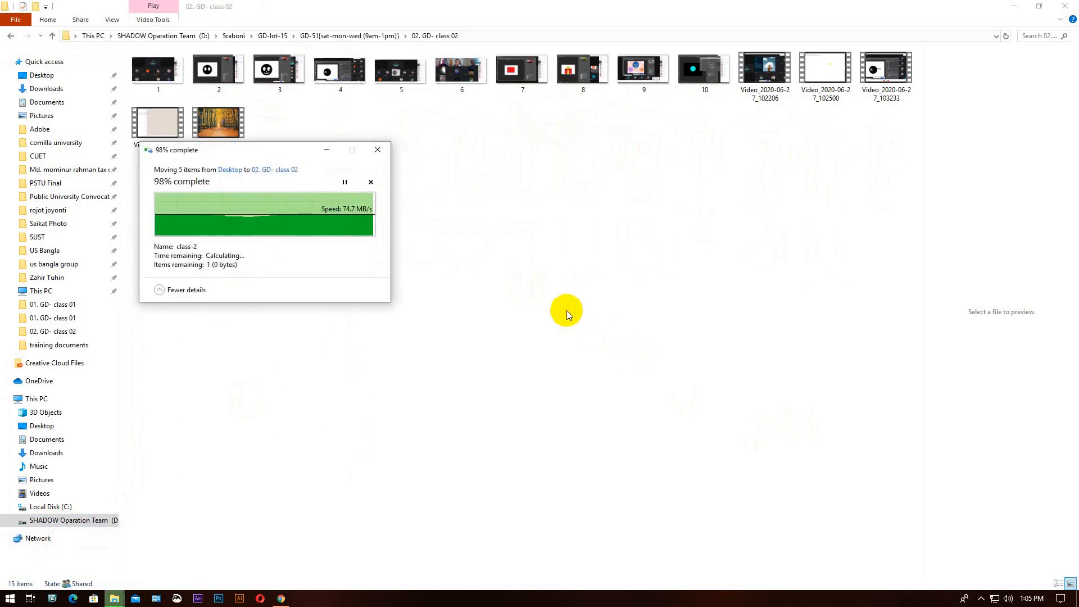
left_click(535, 326)
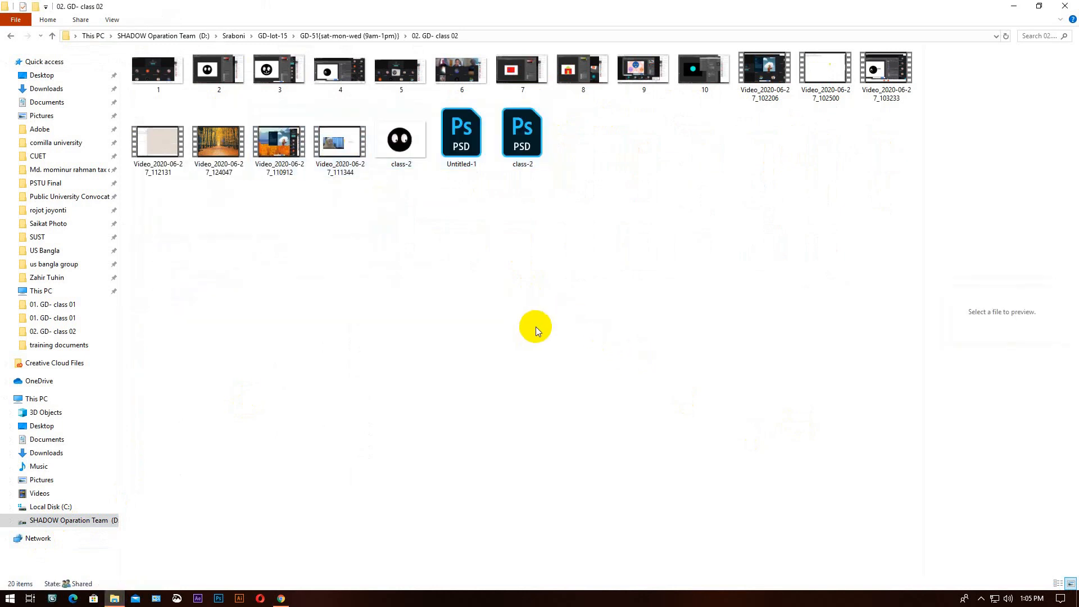
Refresh the 02. GD- class 02 folder and look over the class screenshots, PSD files and video recordings in it
right_click(535, 329)
left_click(548, 372)
right_click(514, 295)
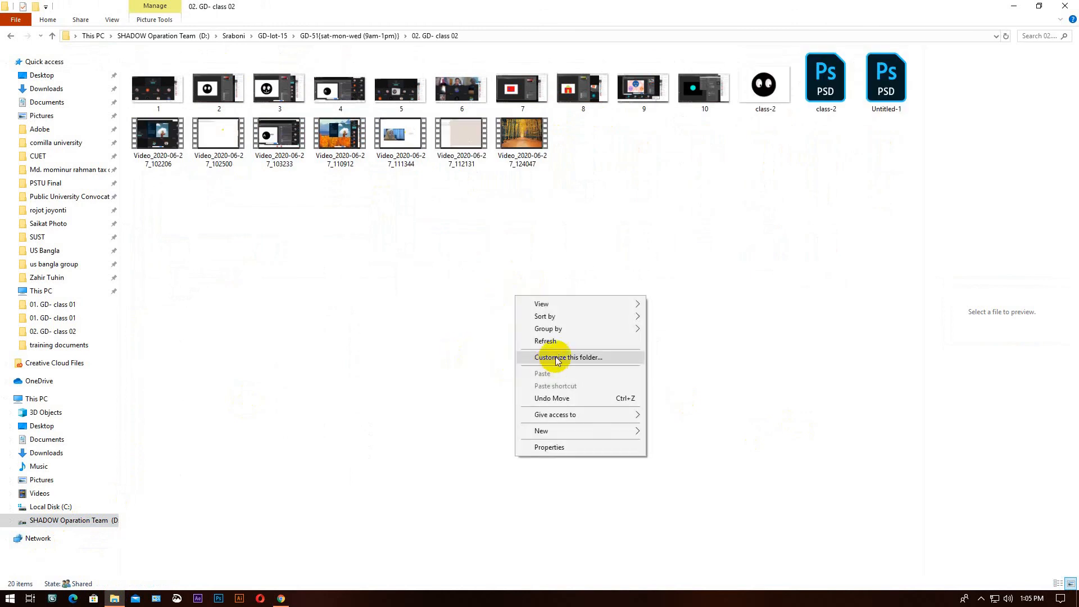
left_click(540, 340)
right_click(470, 265)
left_click(499, 309)
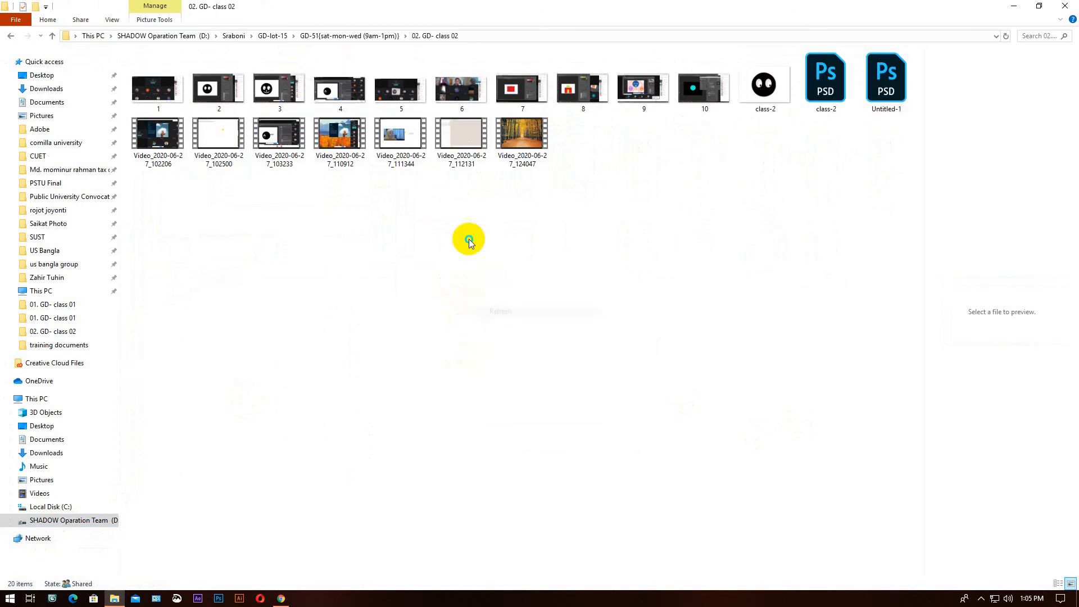
right_click(470, 240)
left_click(517, 285)
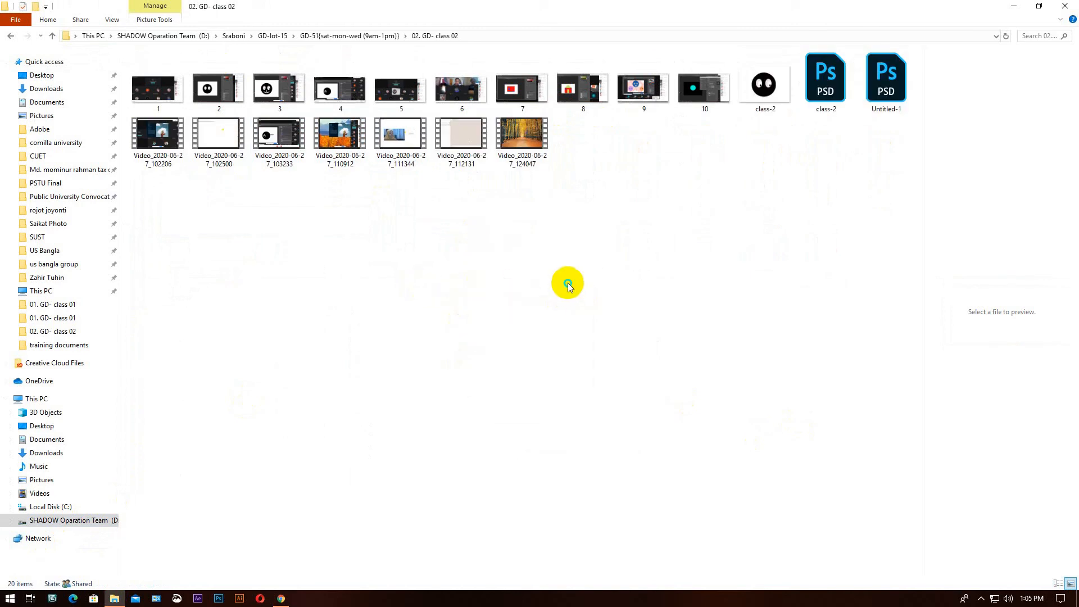
right_click(568, 283)
left_click(582, 332)
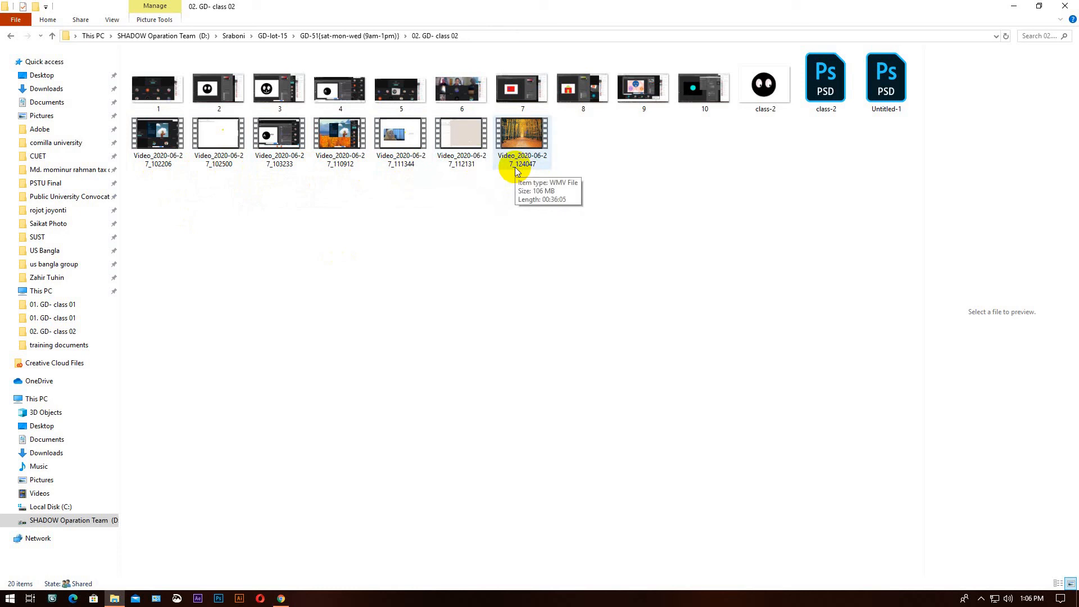
left_click(464, 290)
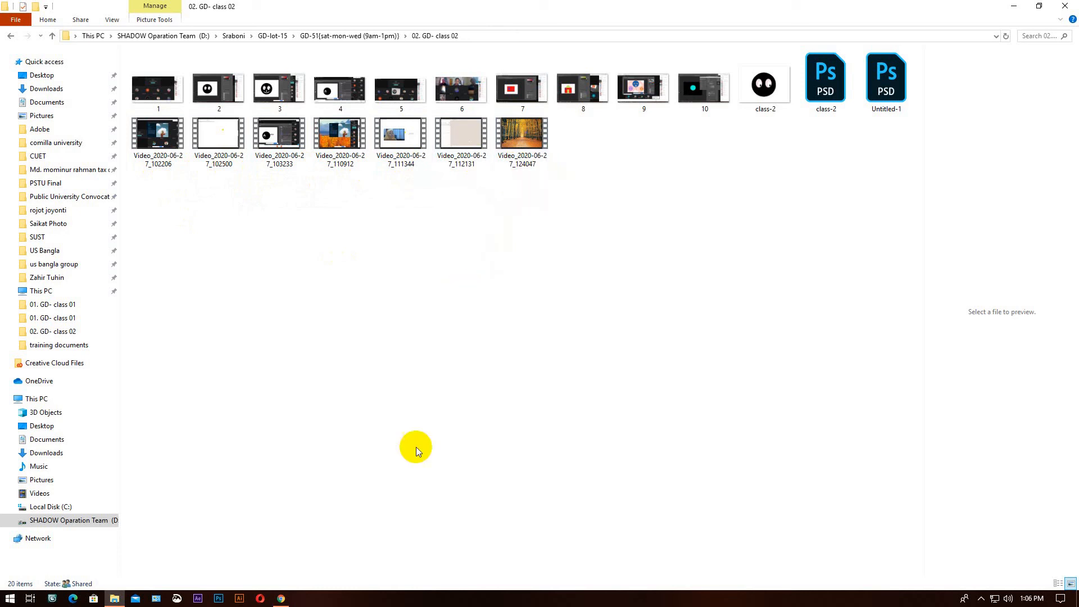
Switch to Chrome, open gmail.com in a new tab and maximize the window
left_click(281, 600)
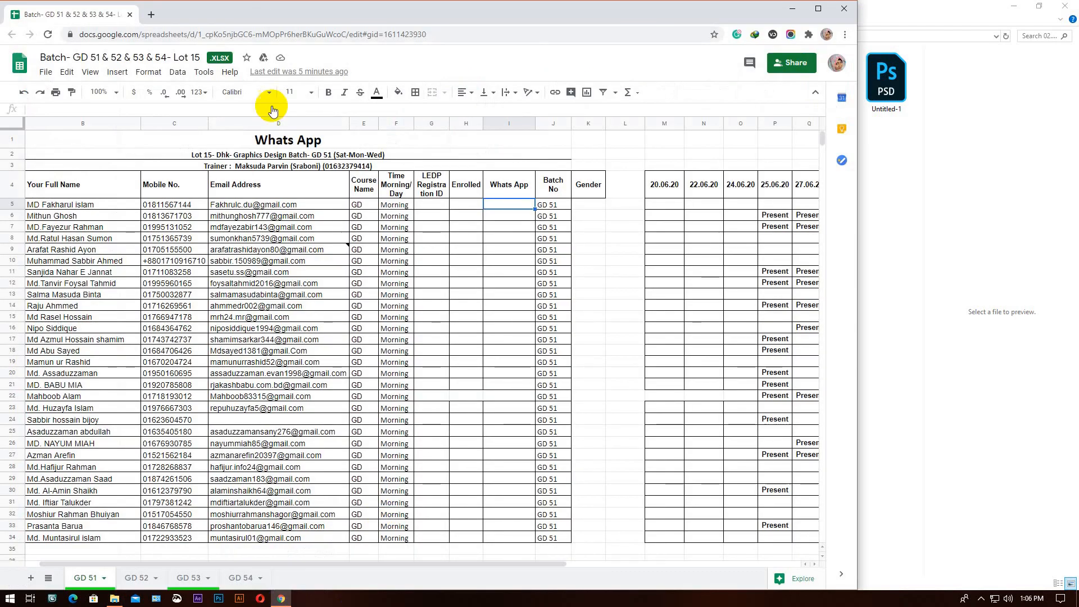
left_click(151, 15)
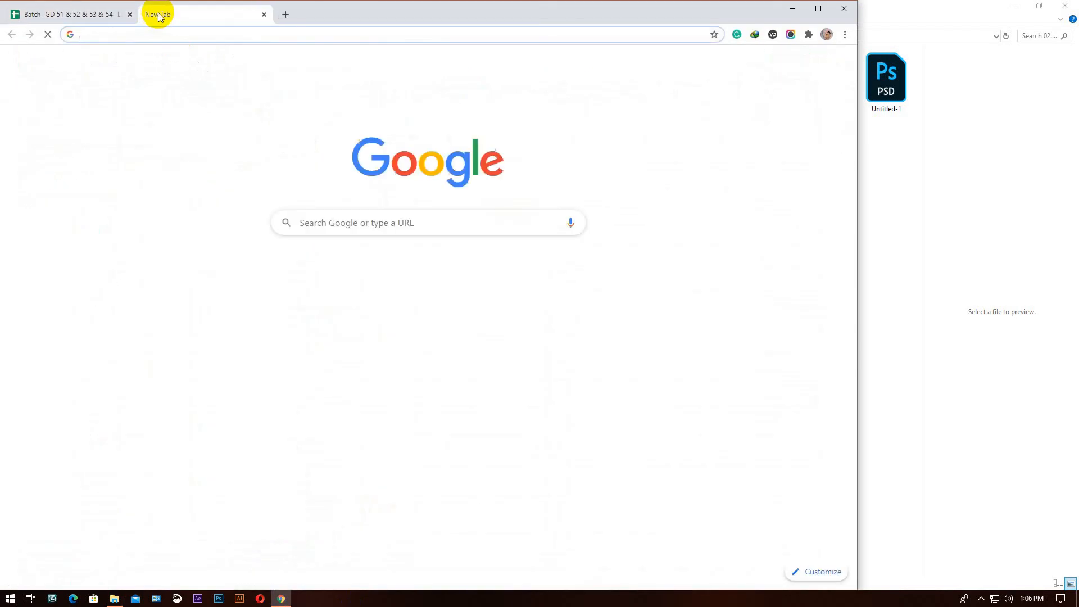
type("gmail.com")
key("Return")
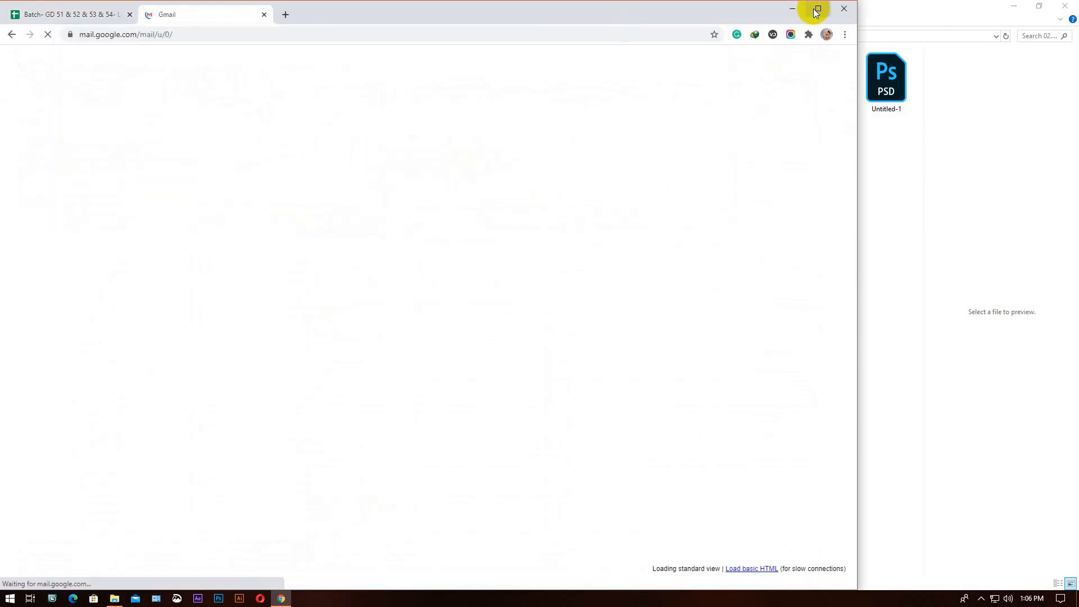
left_click(818, 8)
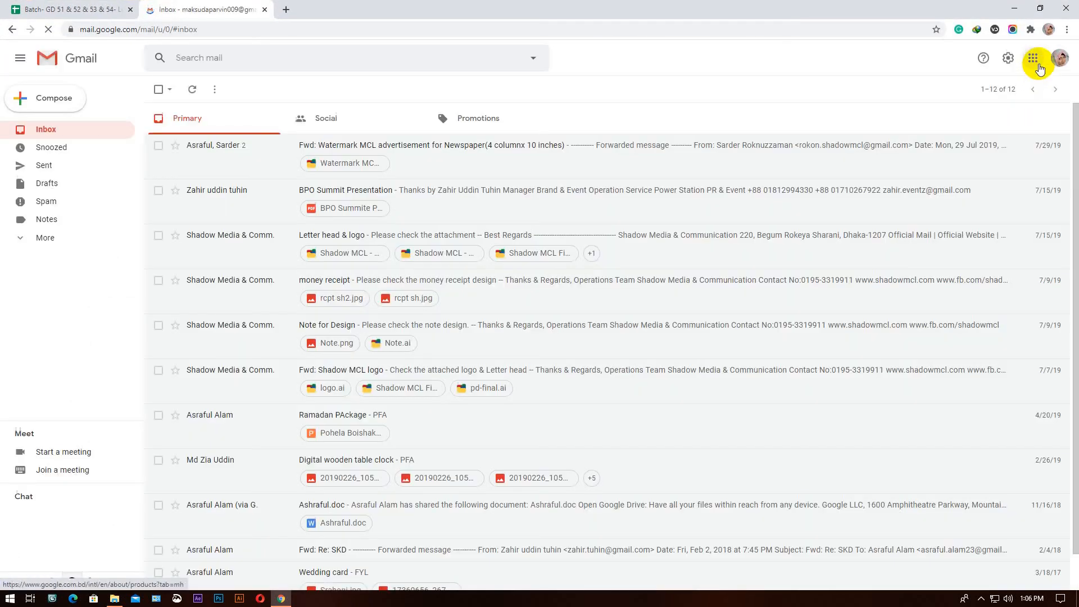
Open Google Drive from the Google apps and reveal the hidden system tray icons
left_click(1034, 61)
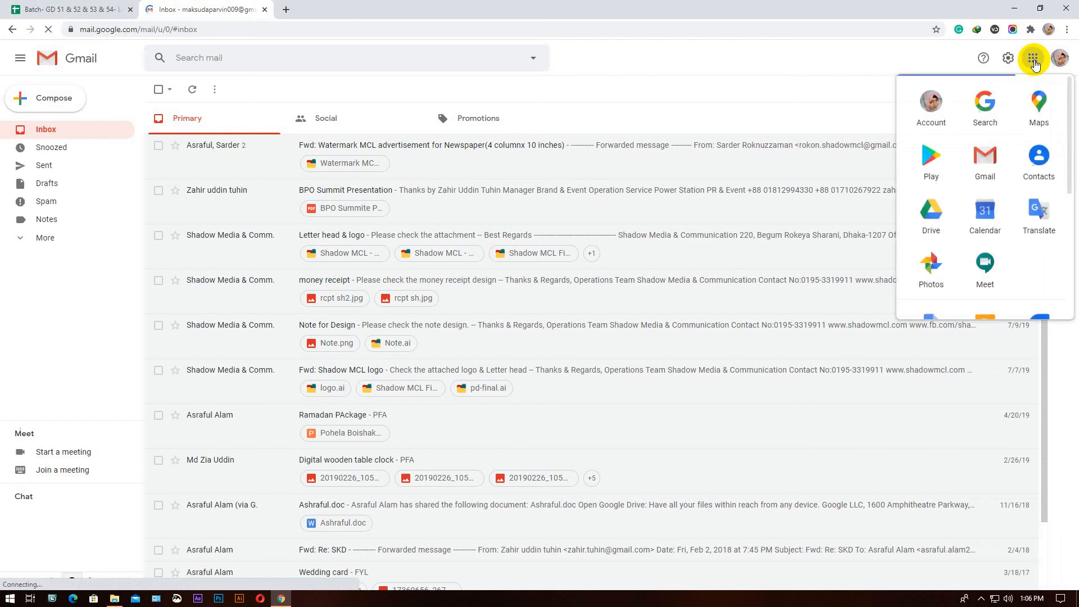
left_click(934, 238)
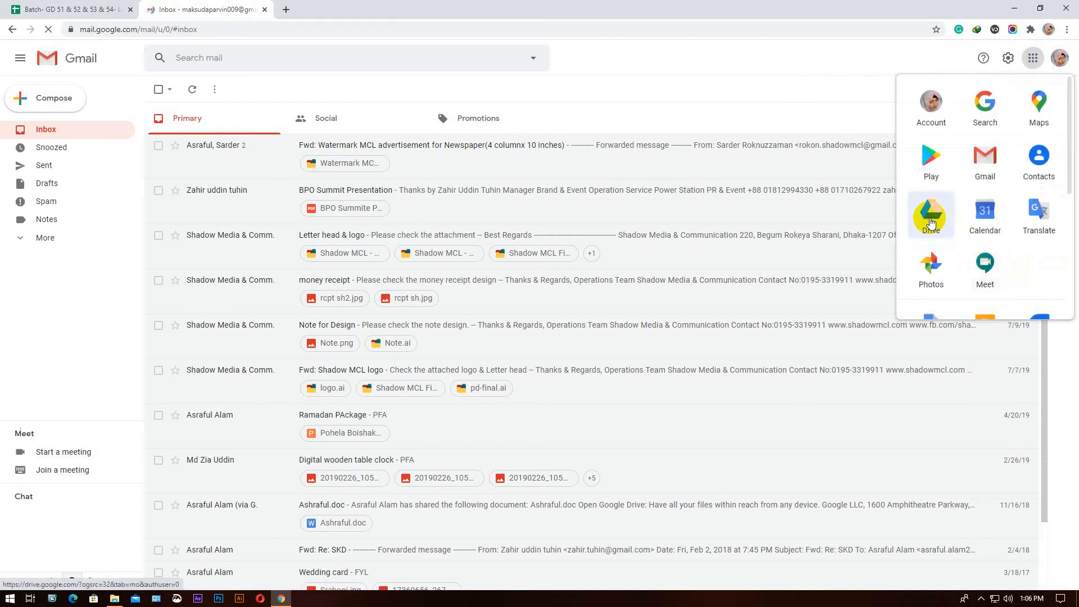
left_click(981, 599)
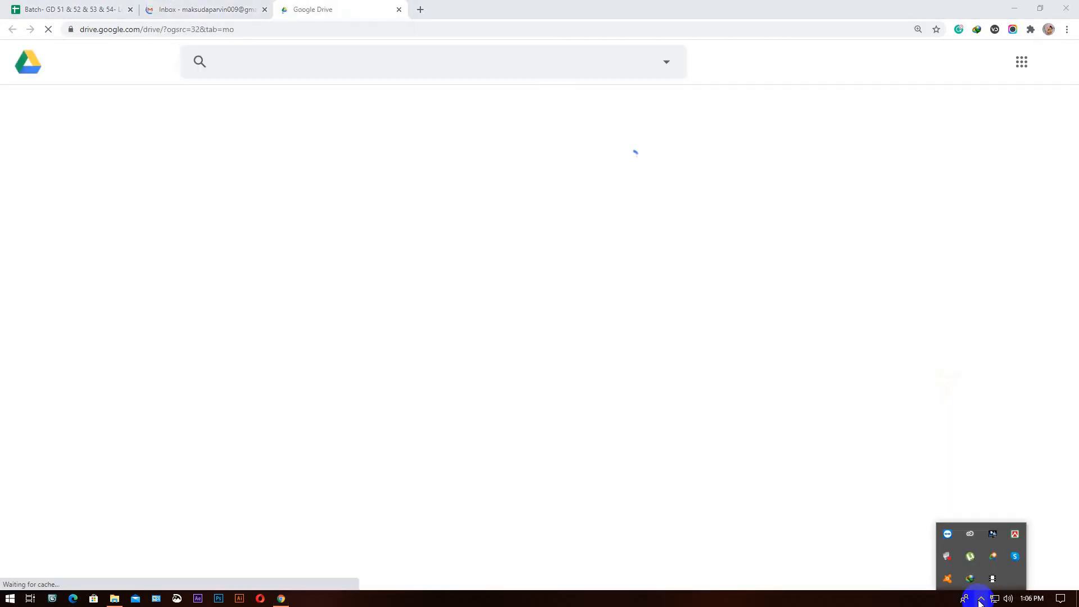